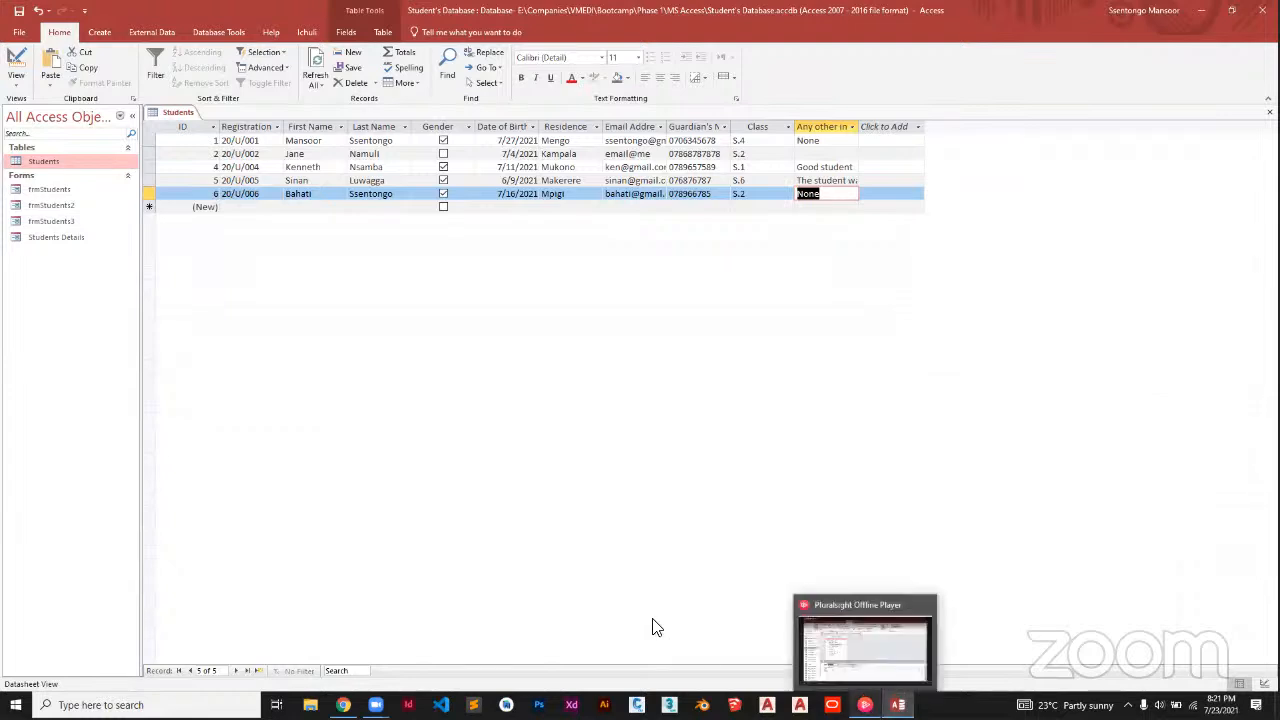
Check the YouTube live stream in the browser, then return to the Access database
mouse_move(343, 705)
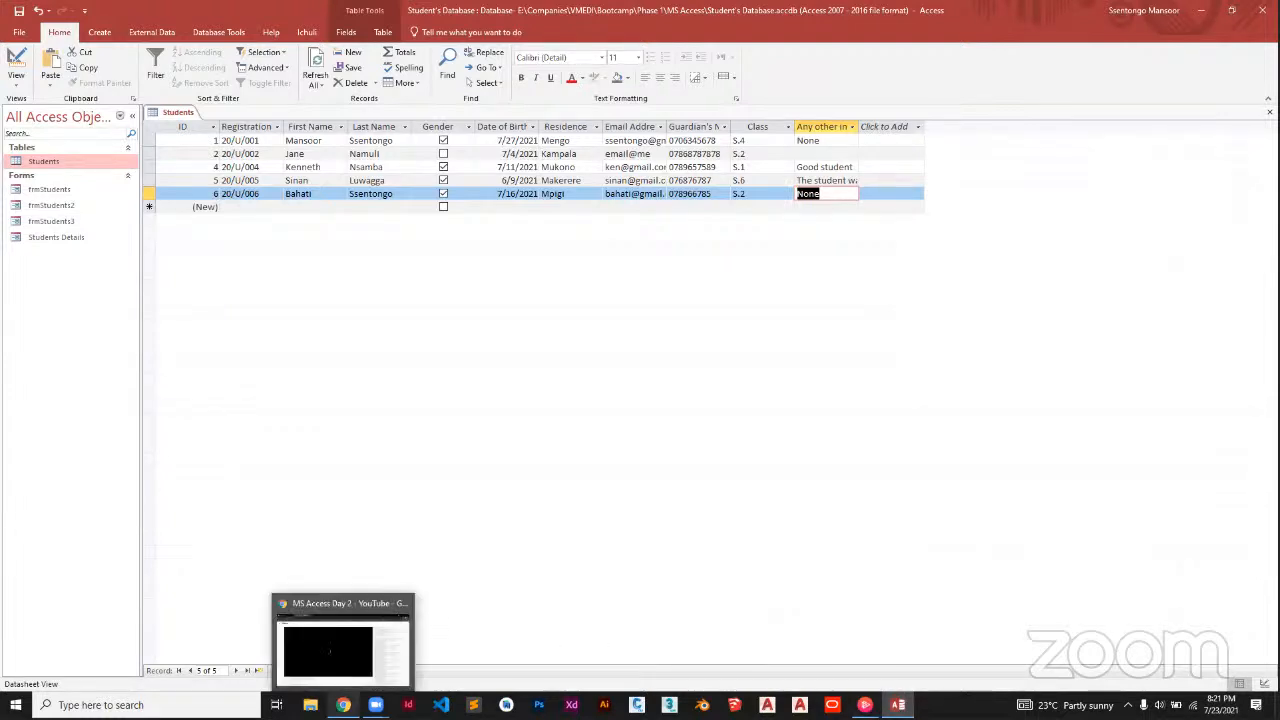
click(386, 630)
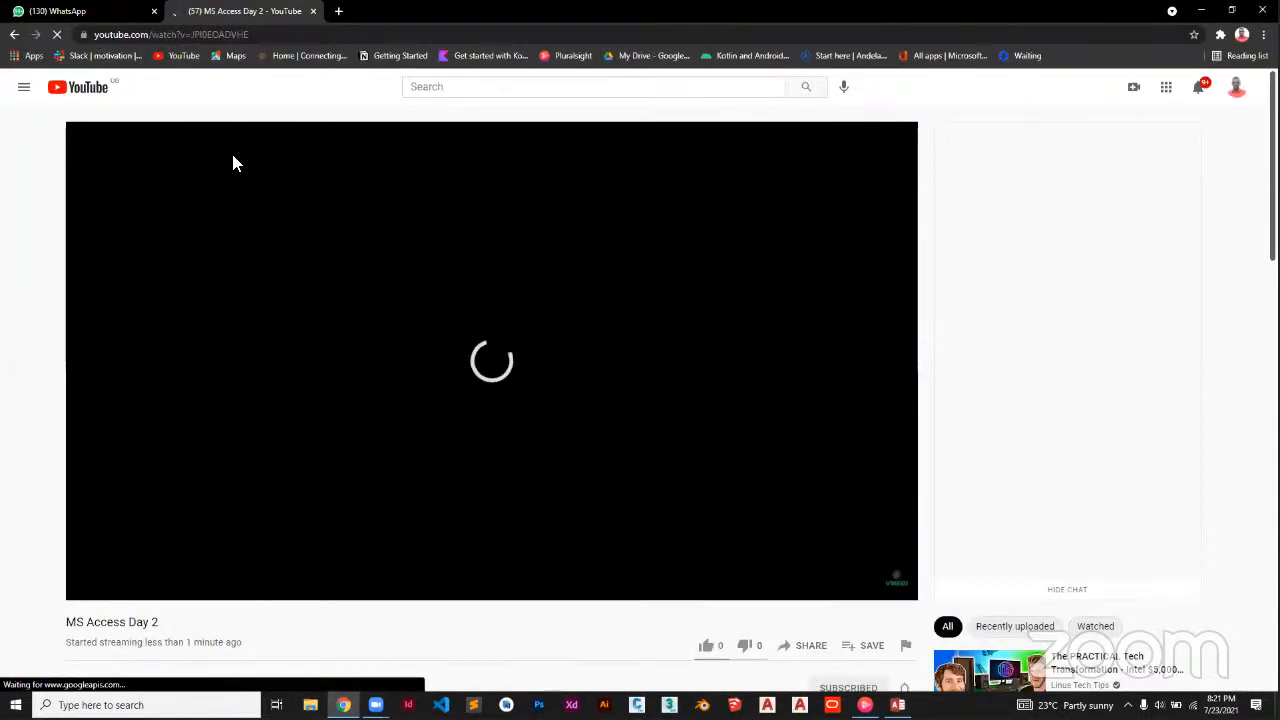
click(266, 36)
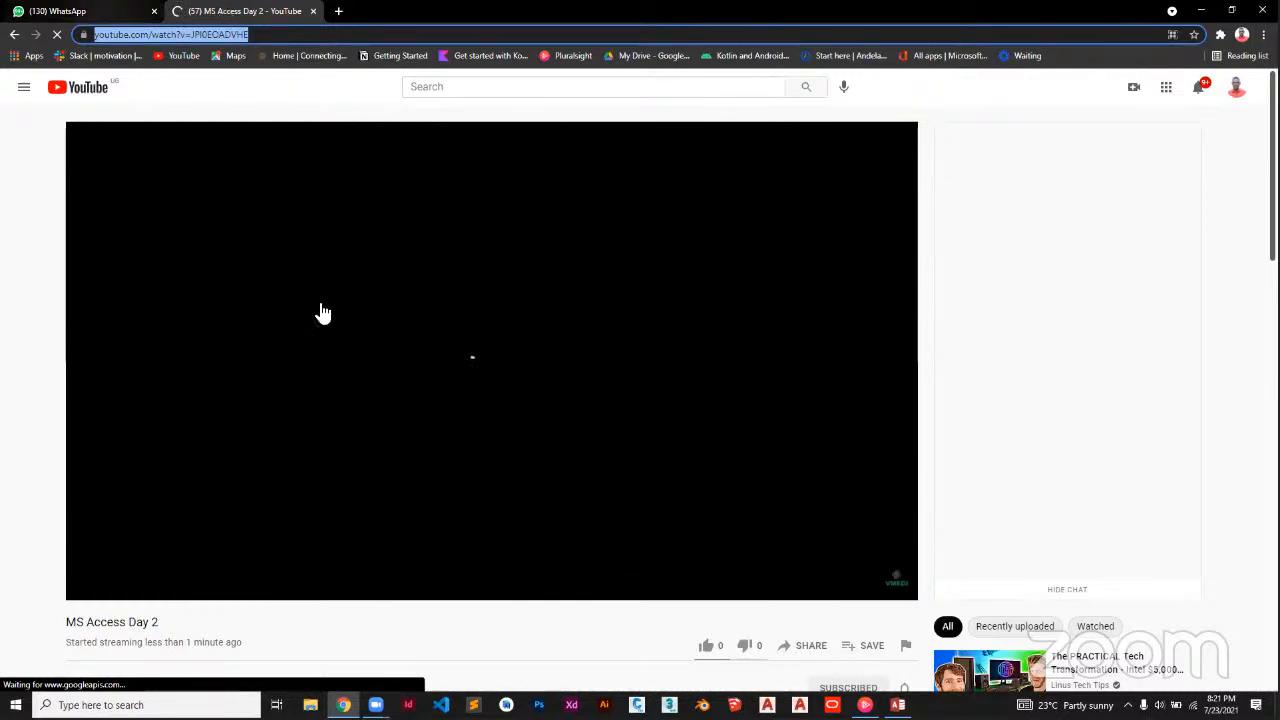
key(ctrl+Tab)
key(ctrl+Tab)
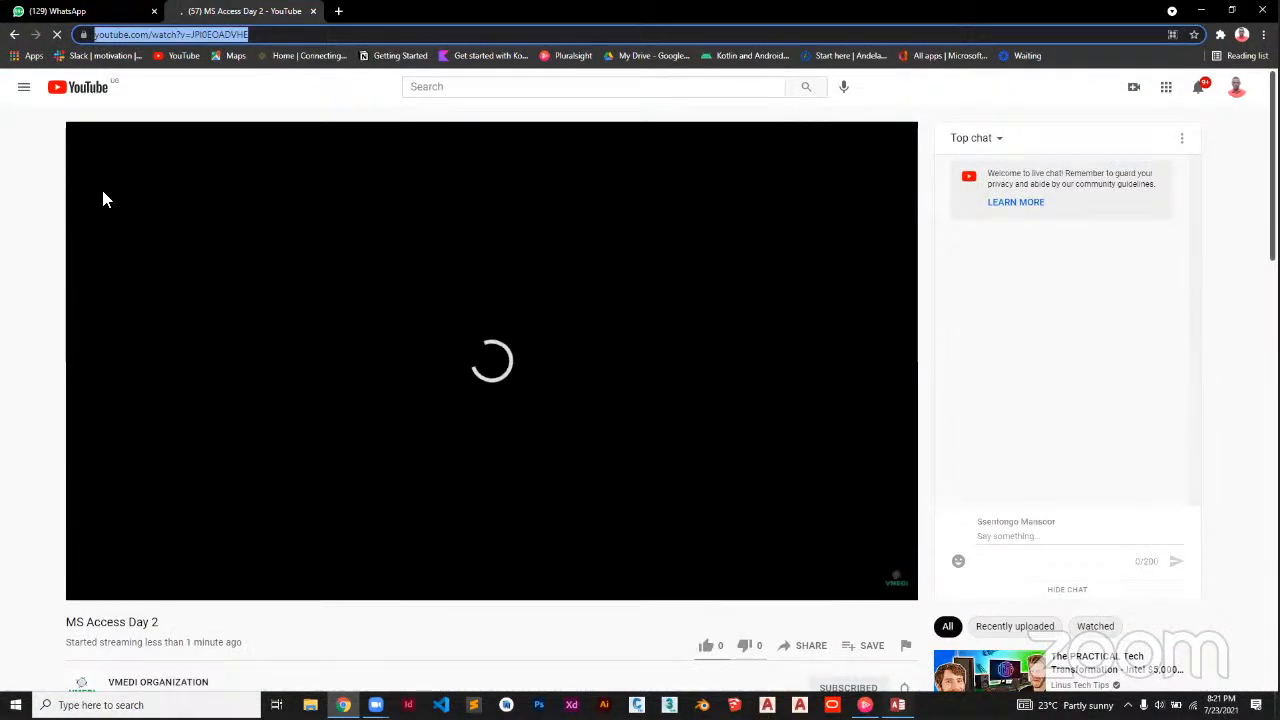
key(alt+Tab)
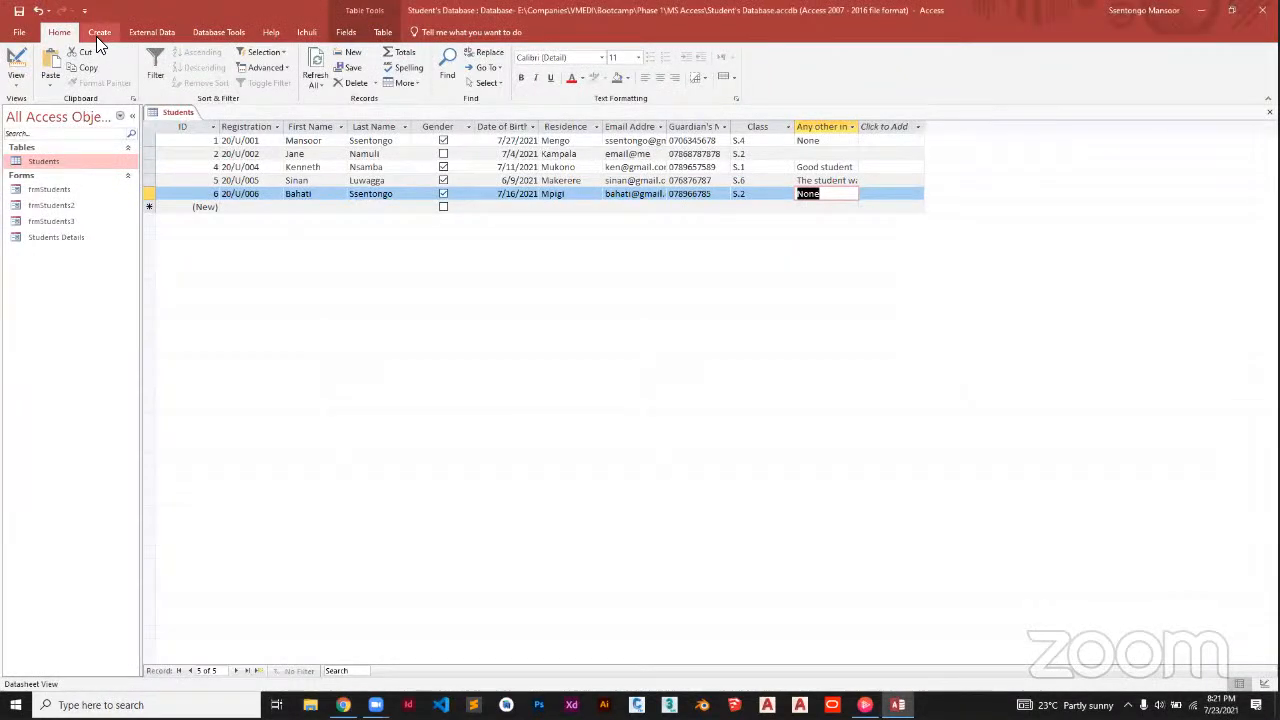
Create a new blank table and save it as Teachers
click(98, 36)
click(64, 66)
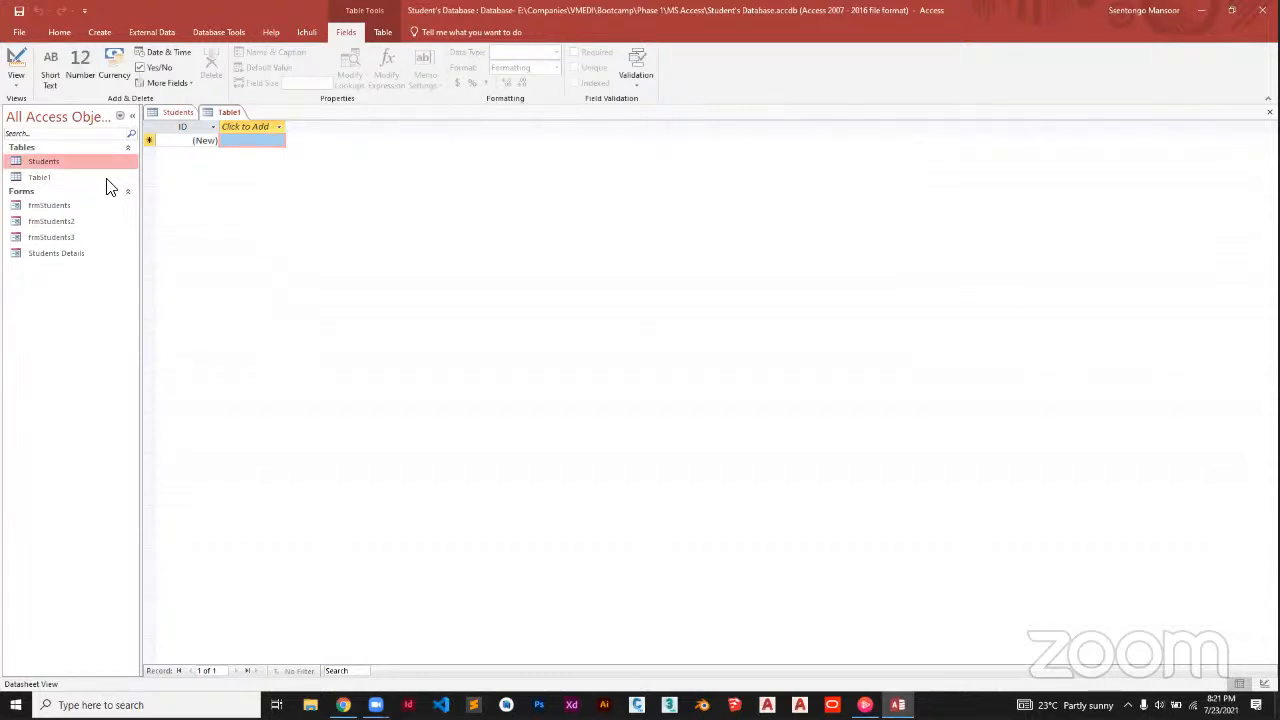
key(ctrl+s)
key(Caps_Lock)
text(T)
key(Caps_Lock)
text(es)
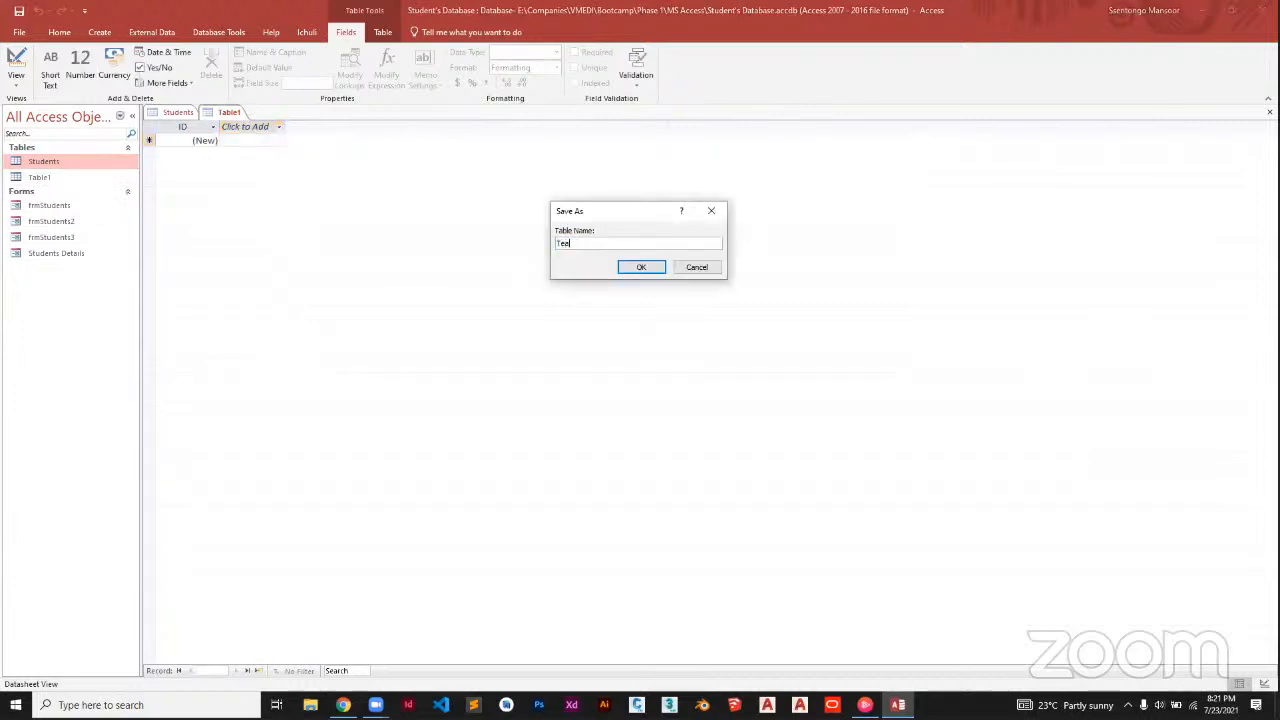
click(642, 272)
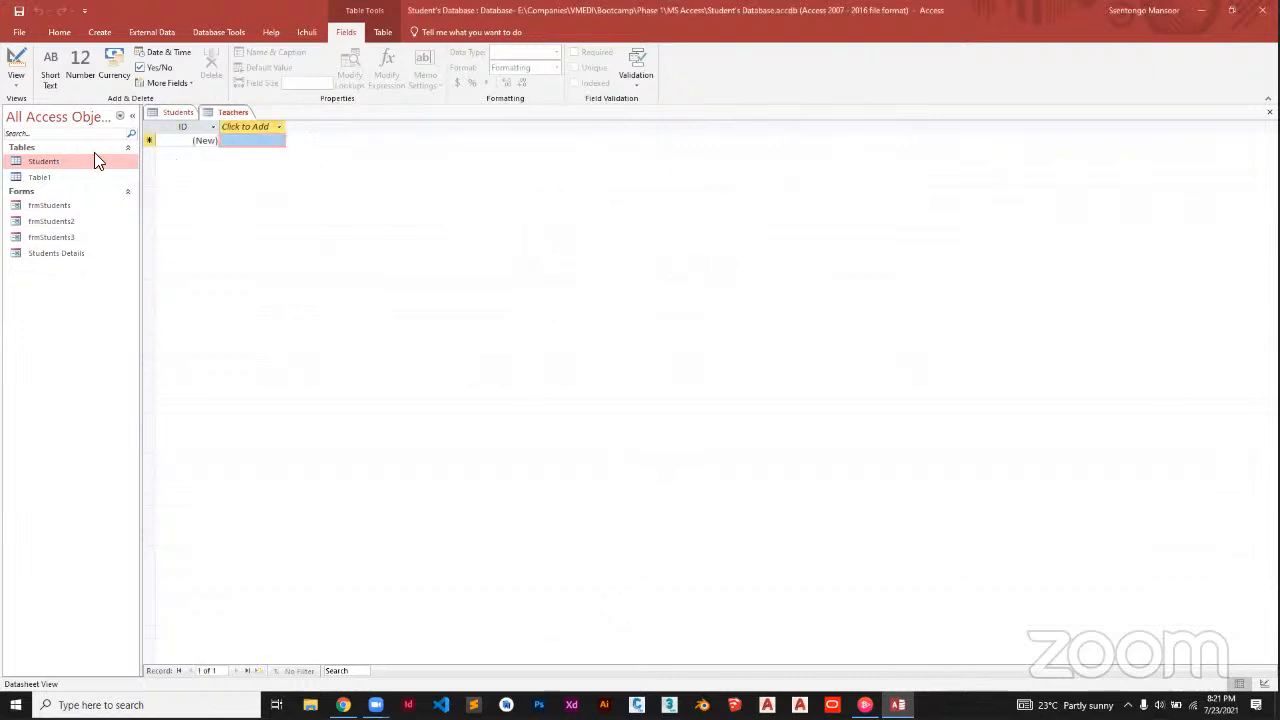
Switch the Teachers table to Design View, then go back to the Students table
click(120, 178)
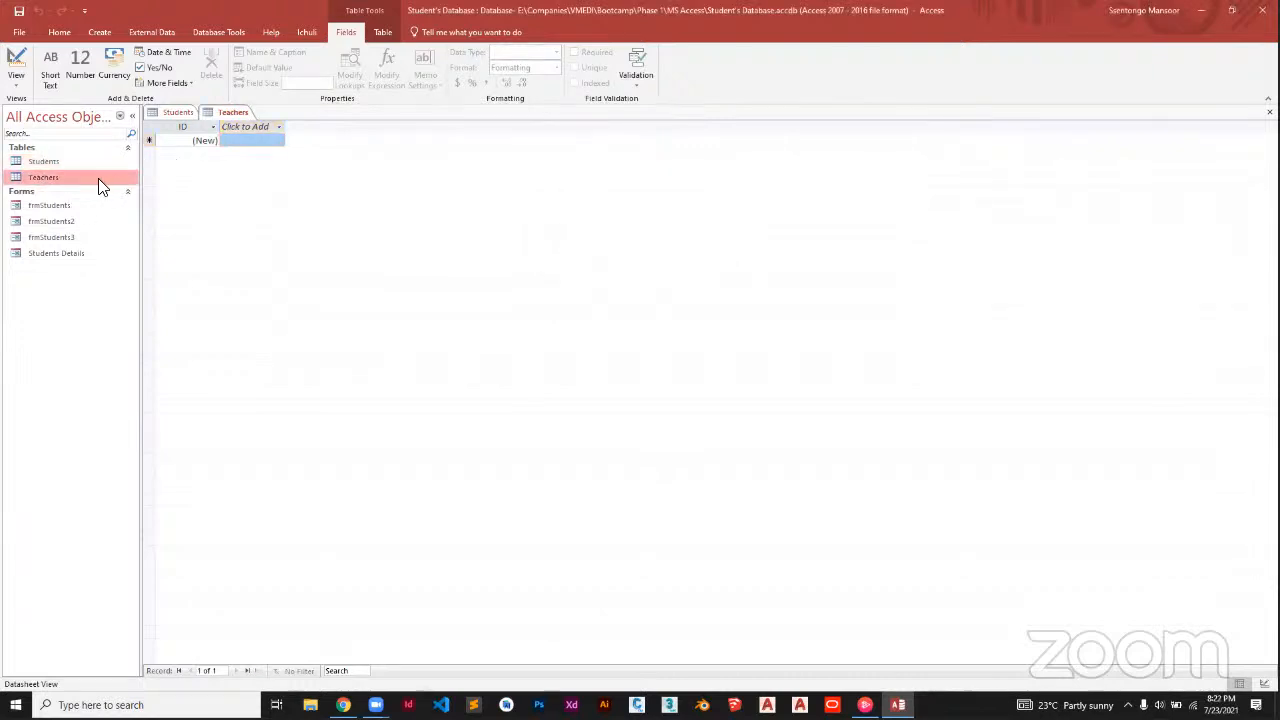
click(17, 85)
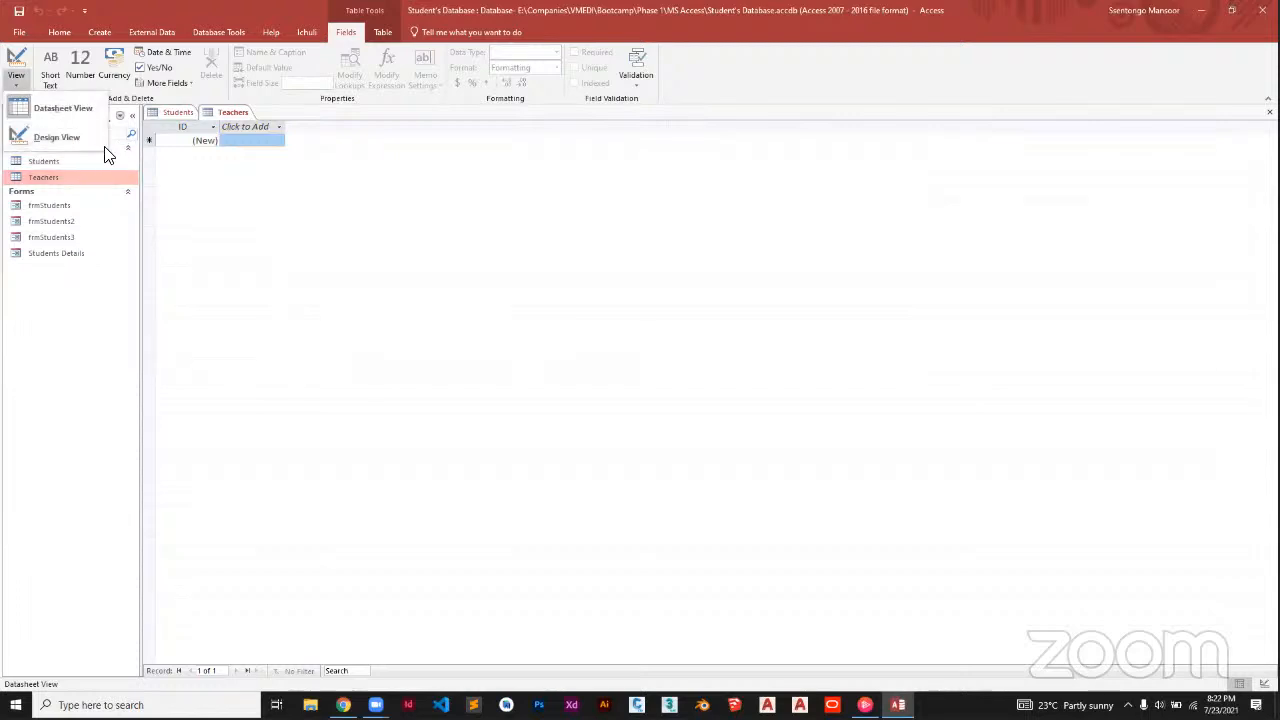
right_click(223, 112)
right_click(225, 115)
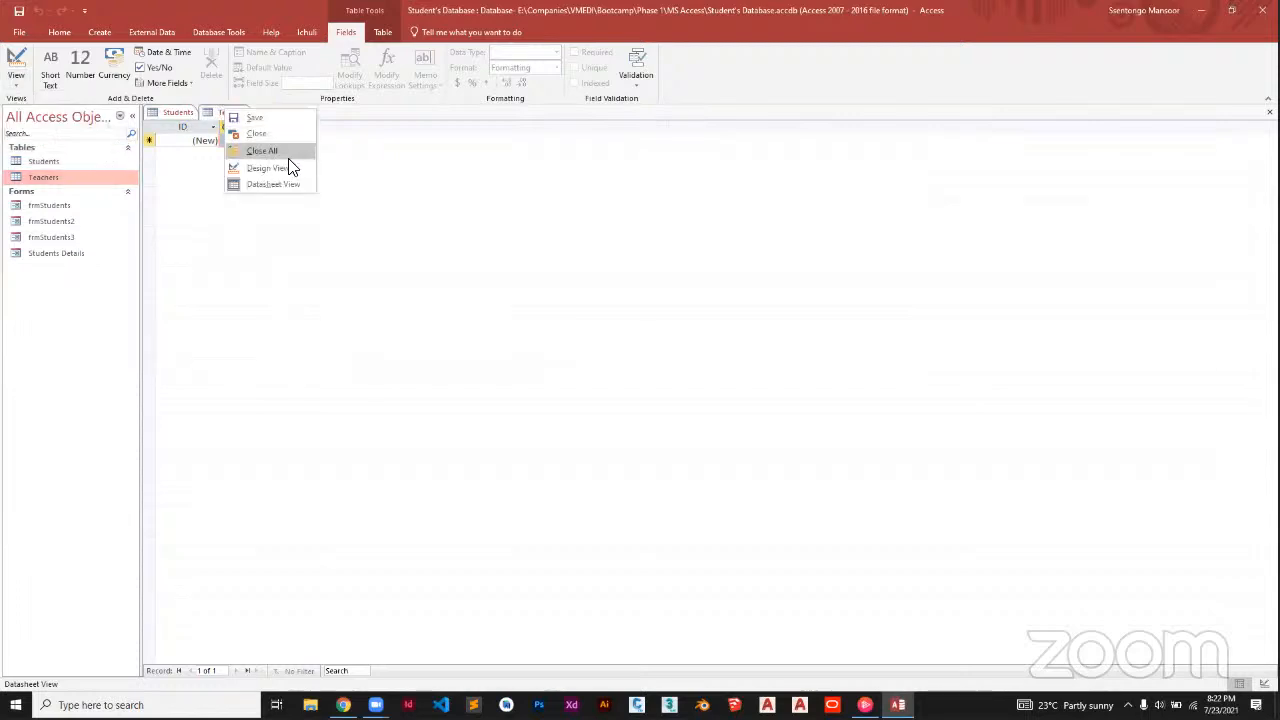
click(16, 84)
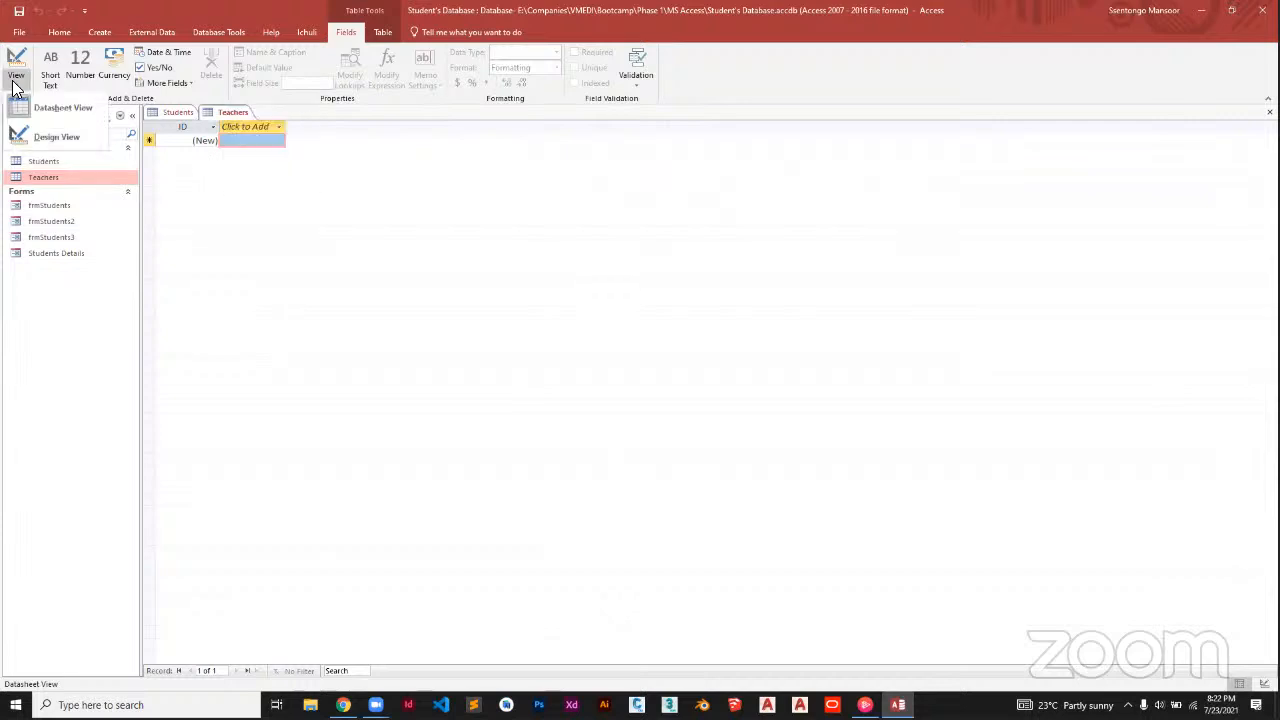
click(52, 137)
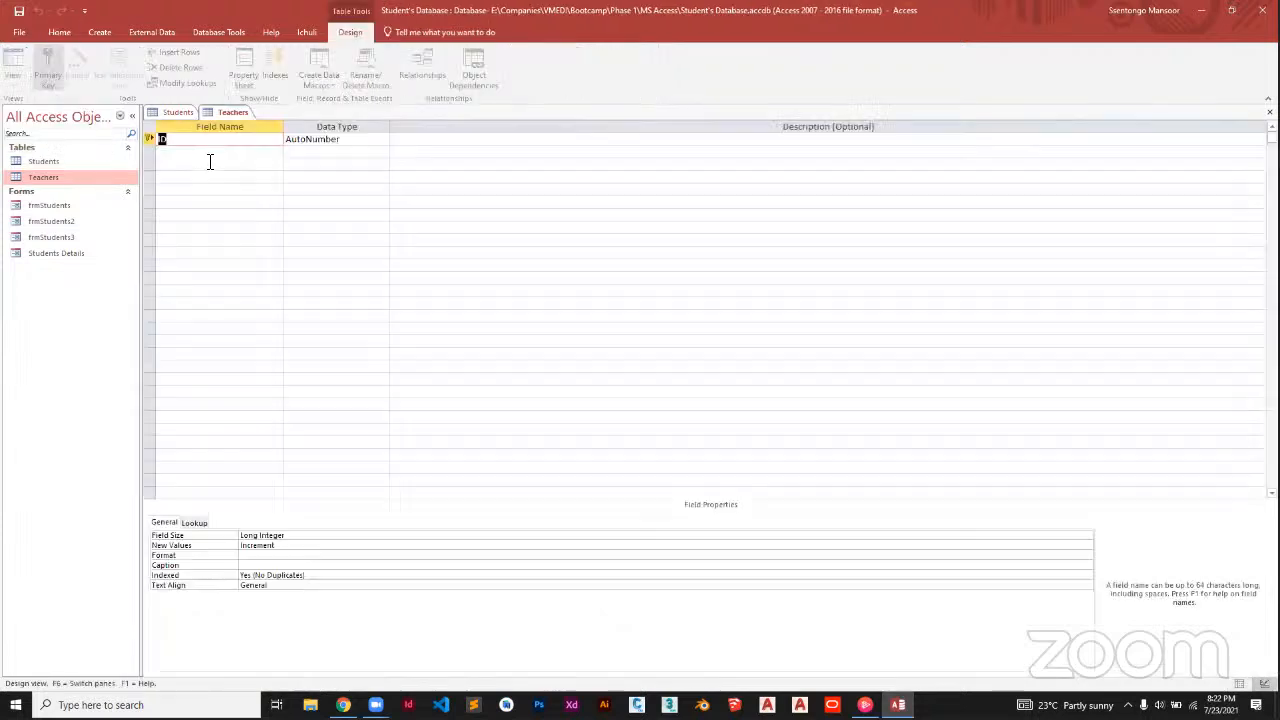
click(210, 162)
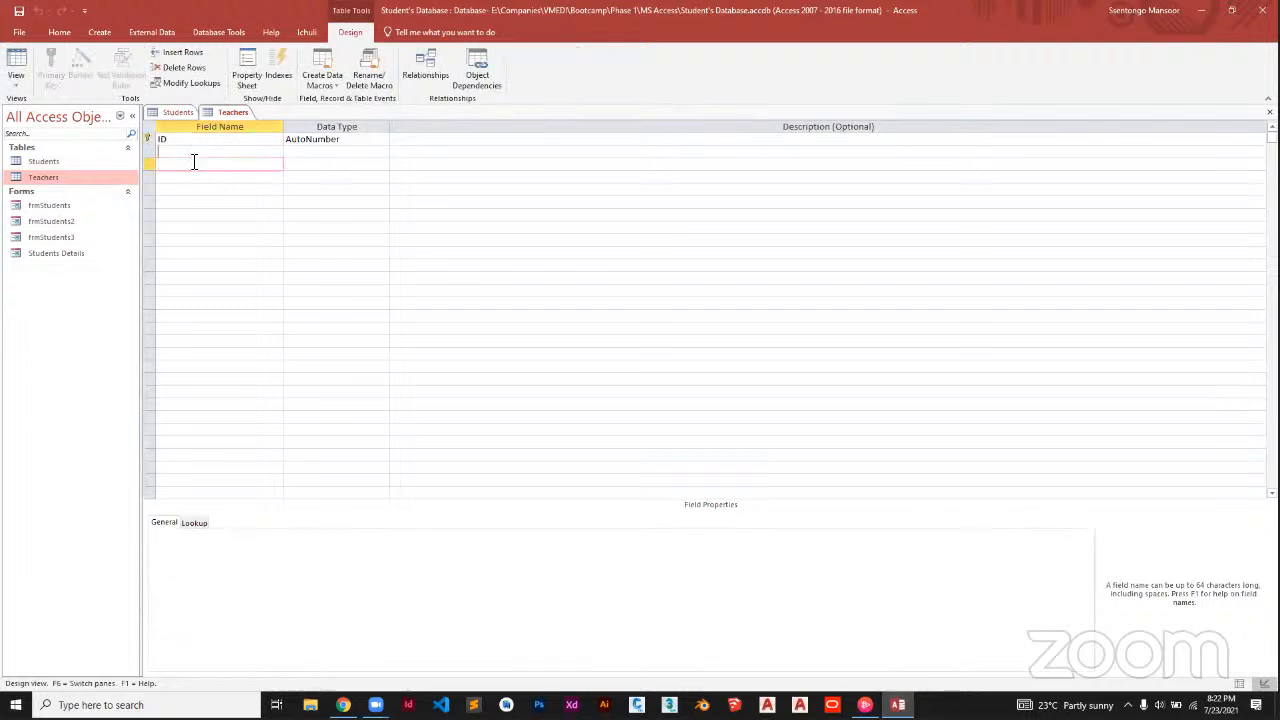
click(90, 161)
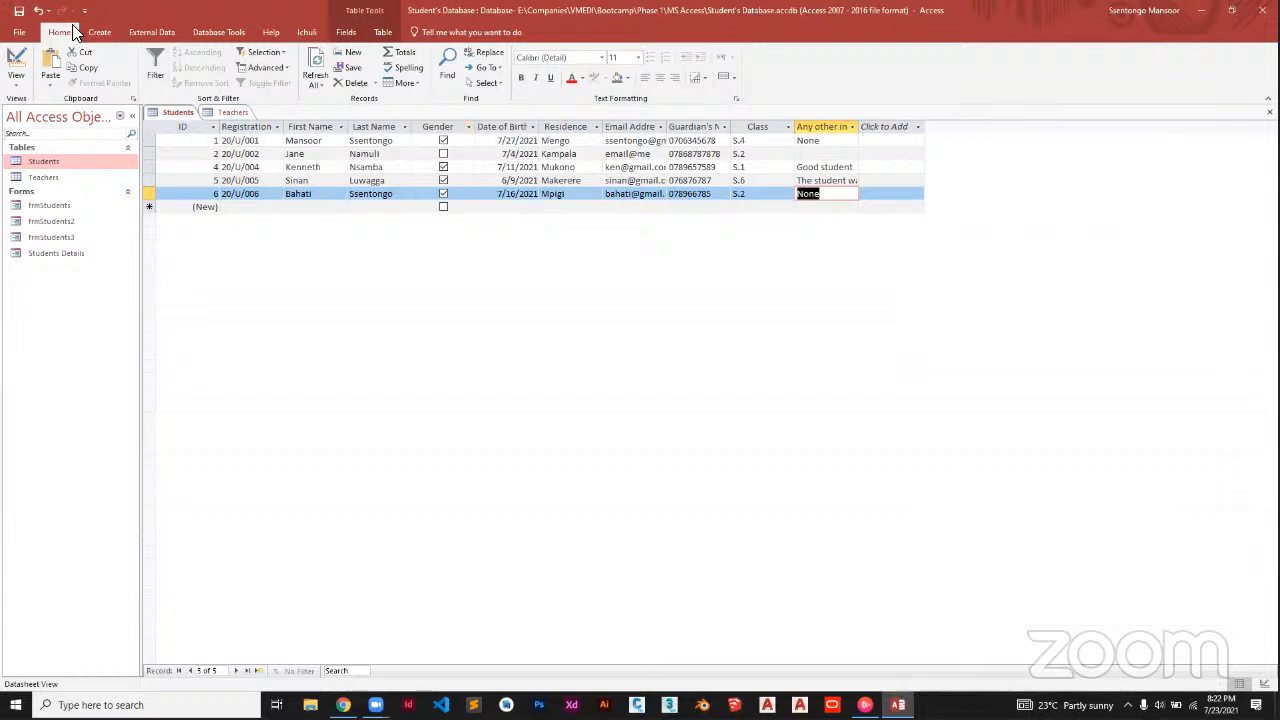
Launch the Form Wizard on the Students table and include every Students field
click(104, 34)
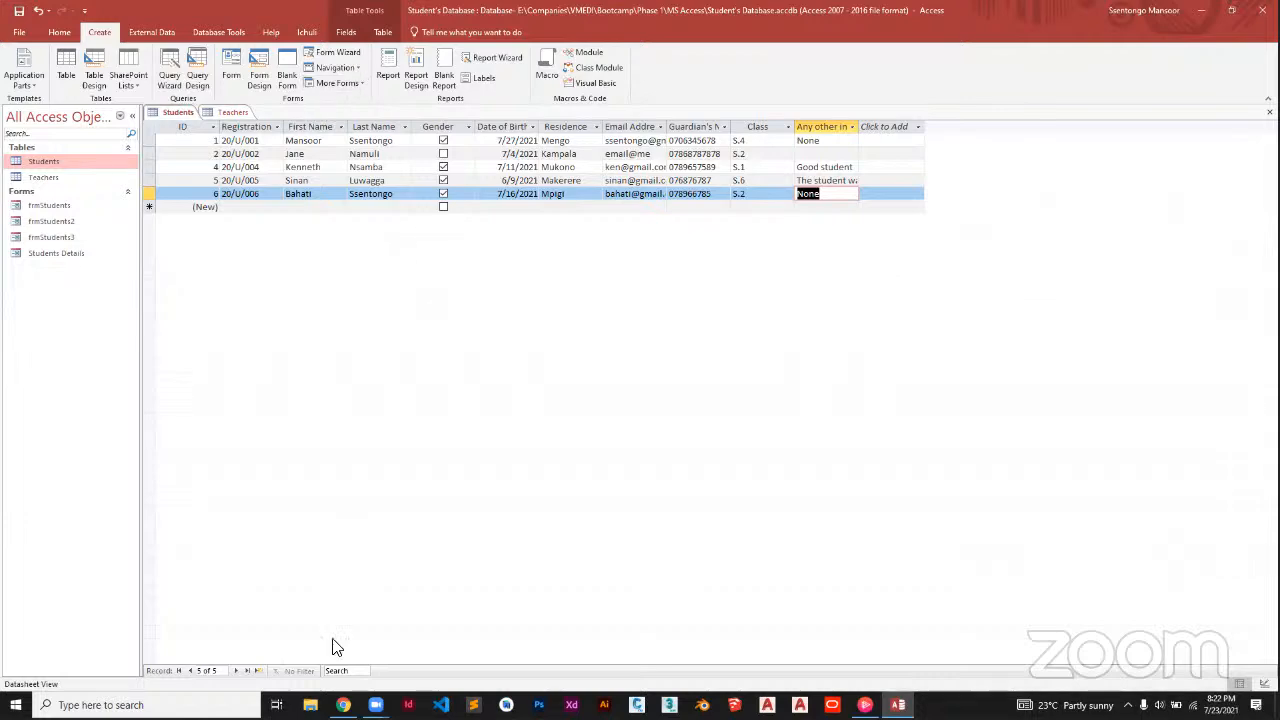
click(343, 705)
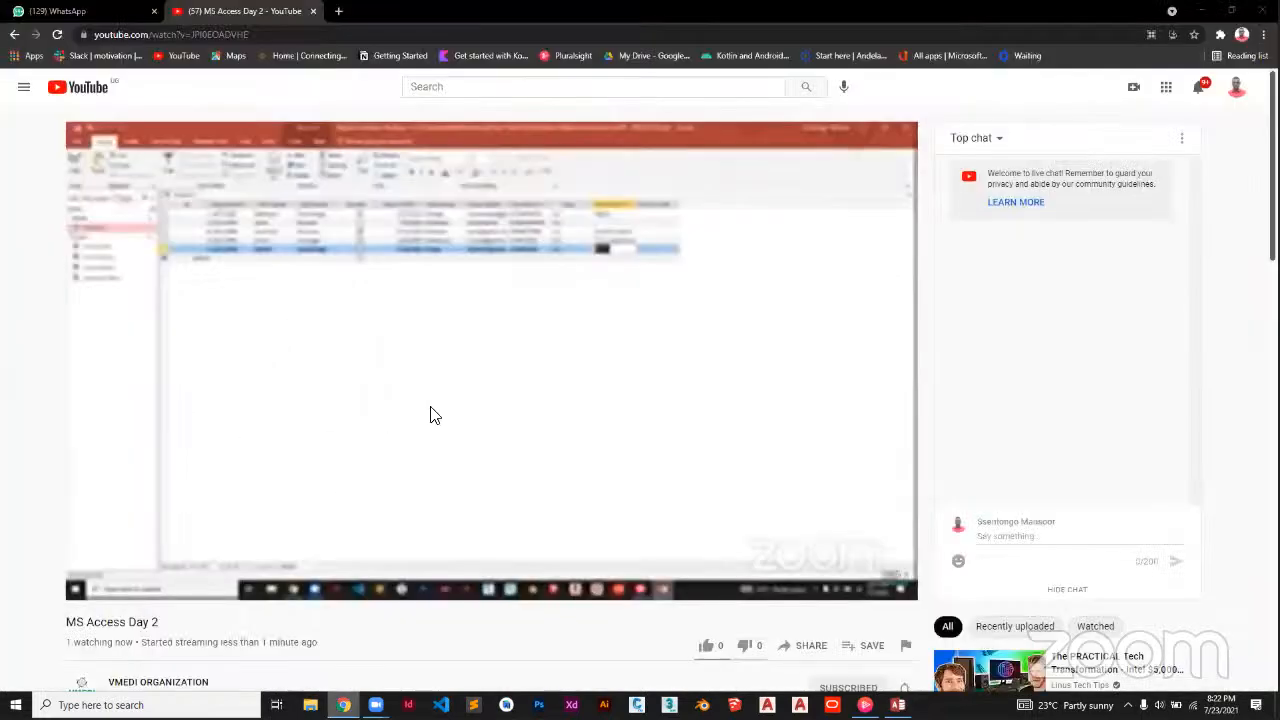
click(898, 705)
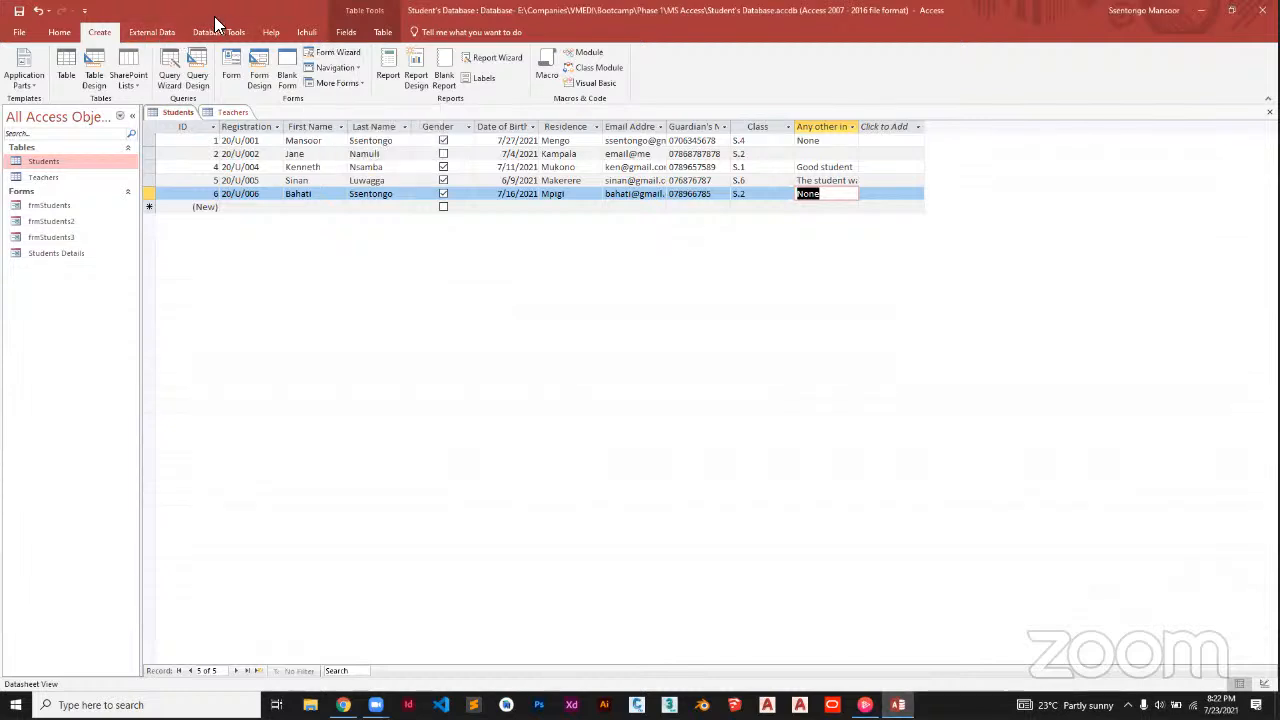
click(336, 52)
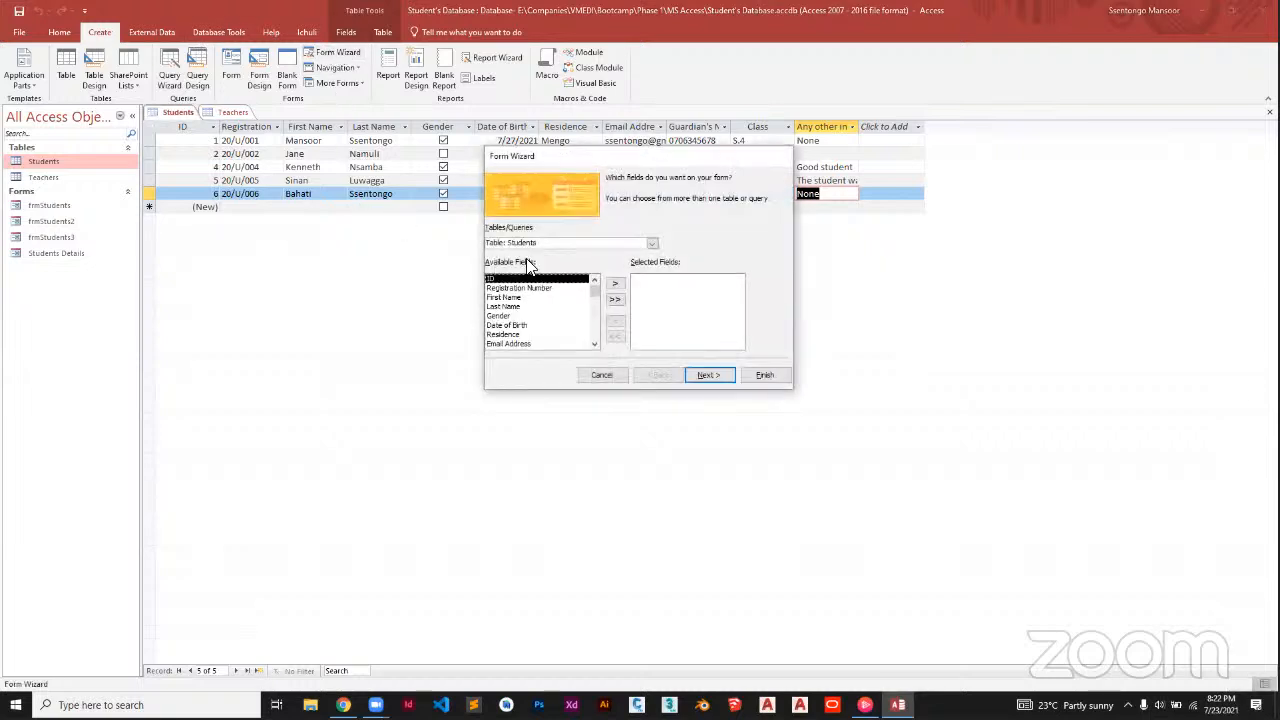
click(652, 243)
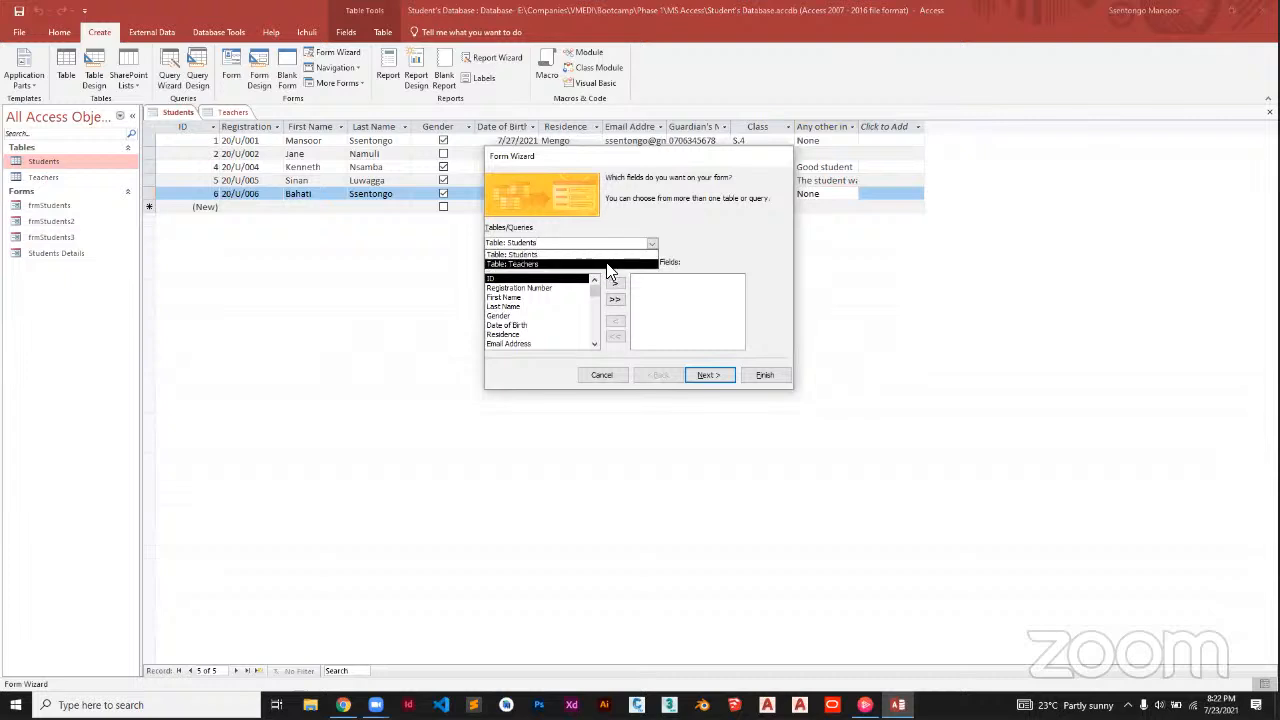
click(556, 255)
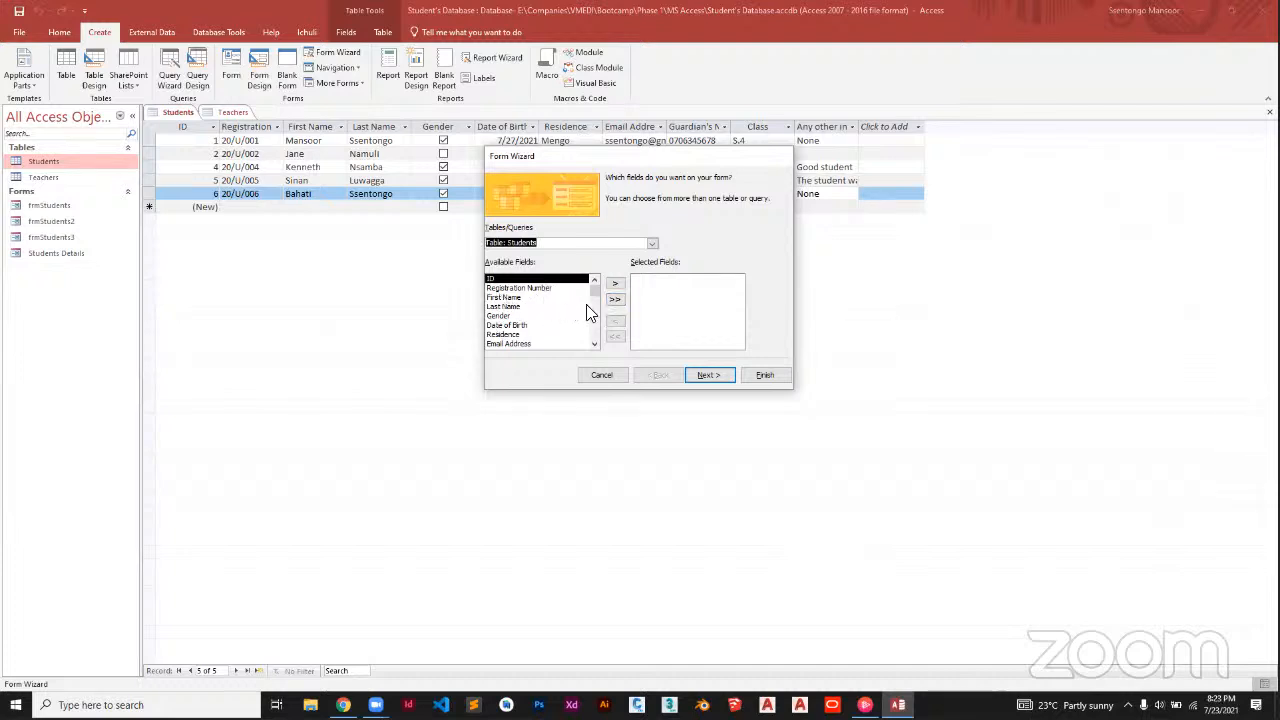
click(614, 301)
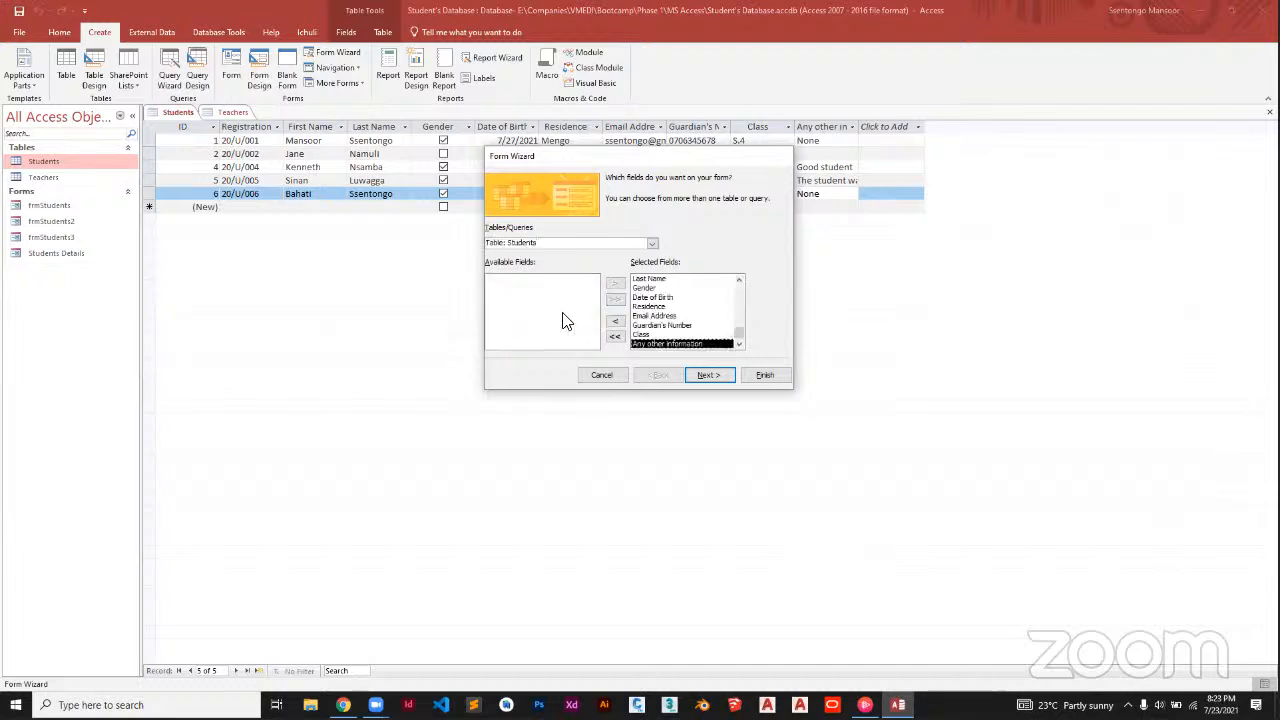
Preview the Tabular, Datasheet and Justified layouts, then pick the Columnar form layout
click(706, 375)
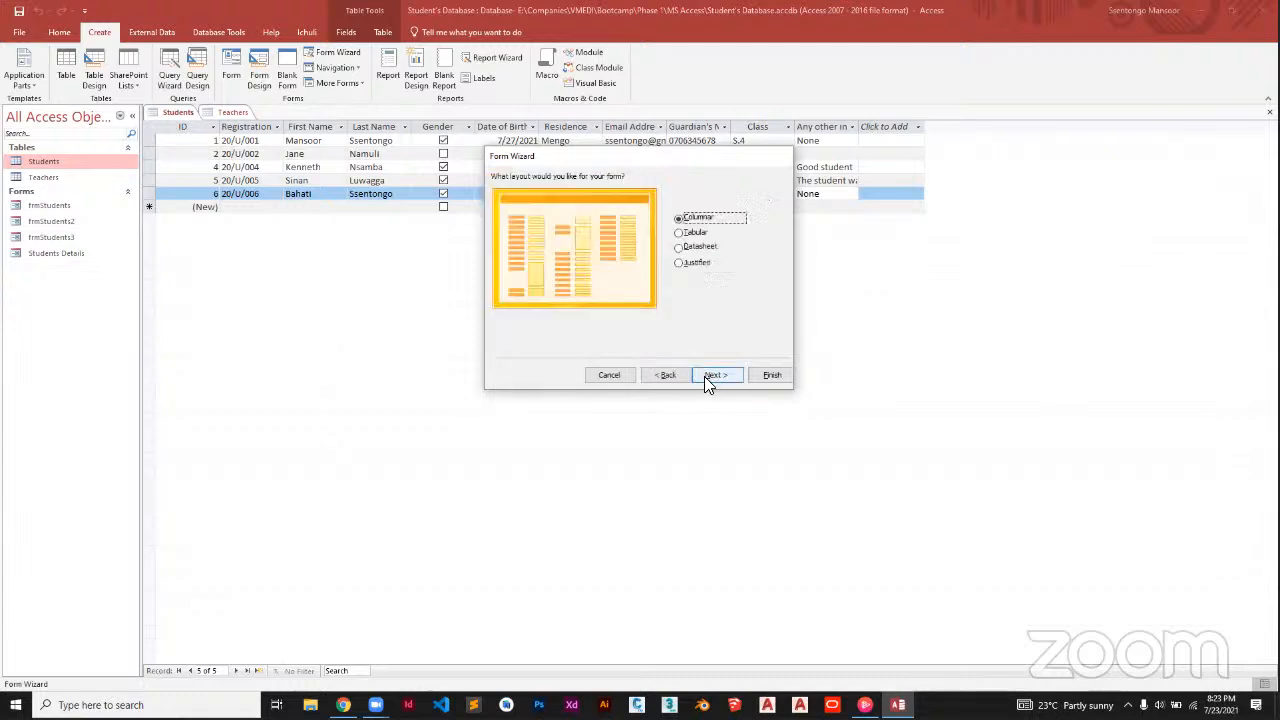
click(694, 233)
click(690, 247)
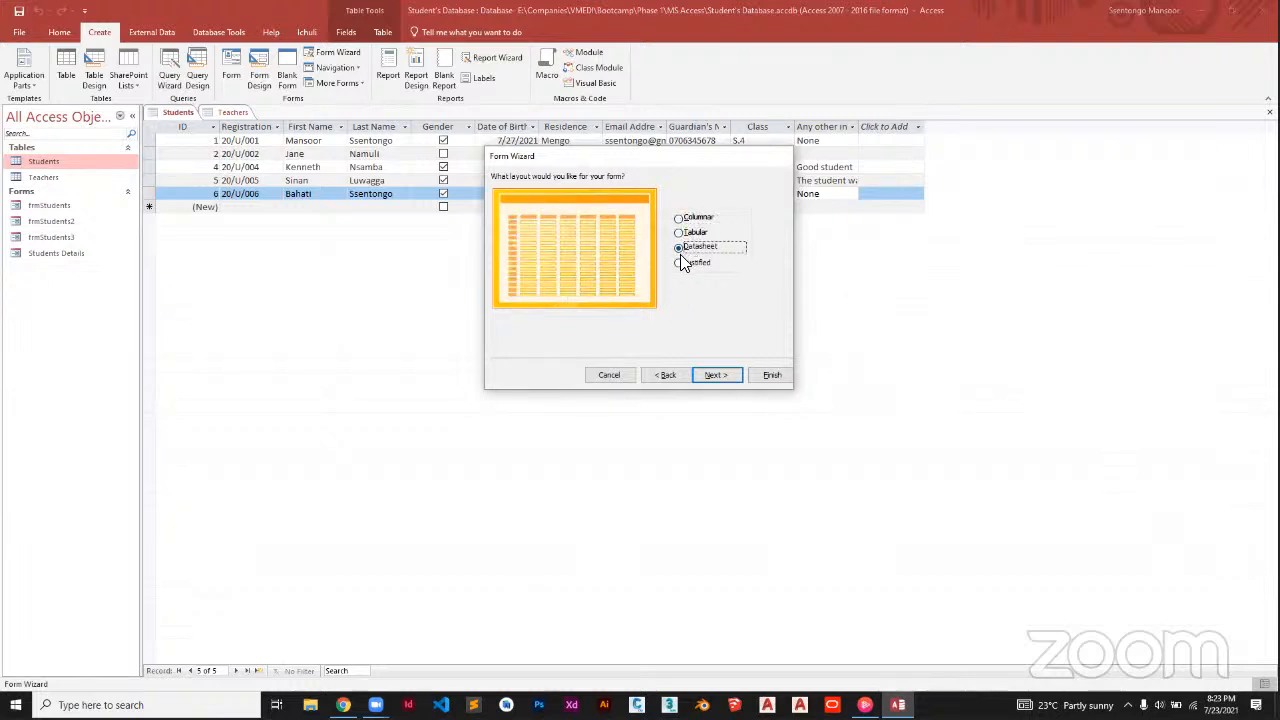
click(697, 262)
click(699, 239)
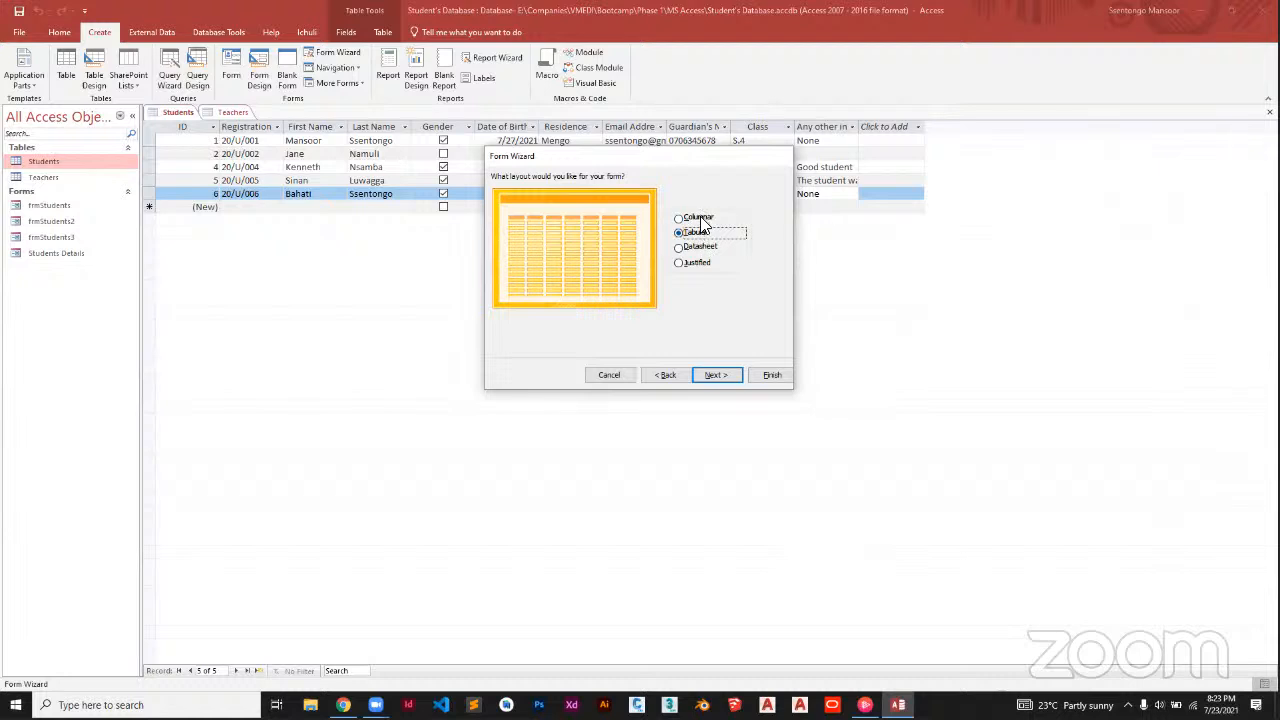
click(698, 218)
click(704, 374)
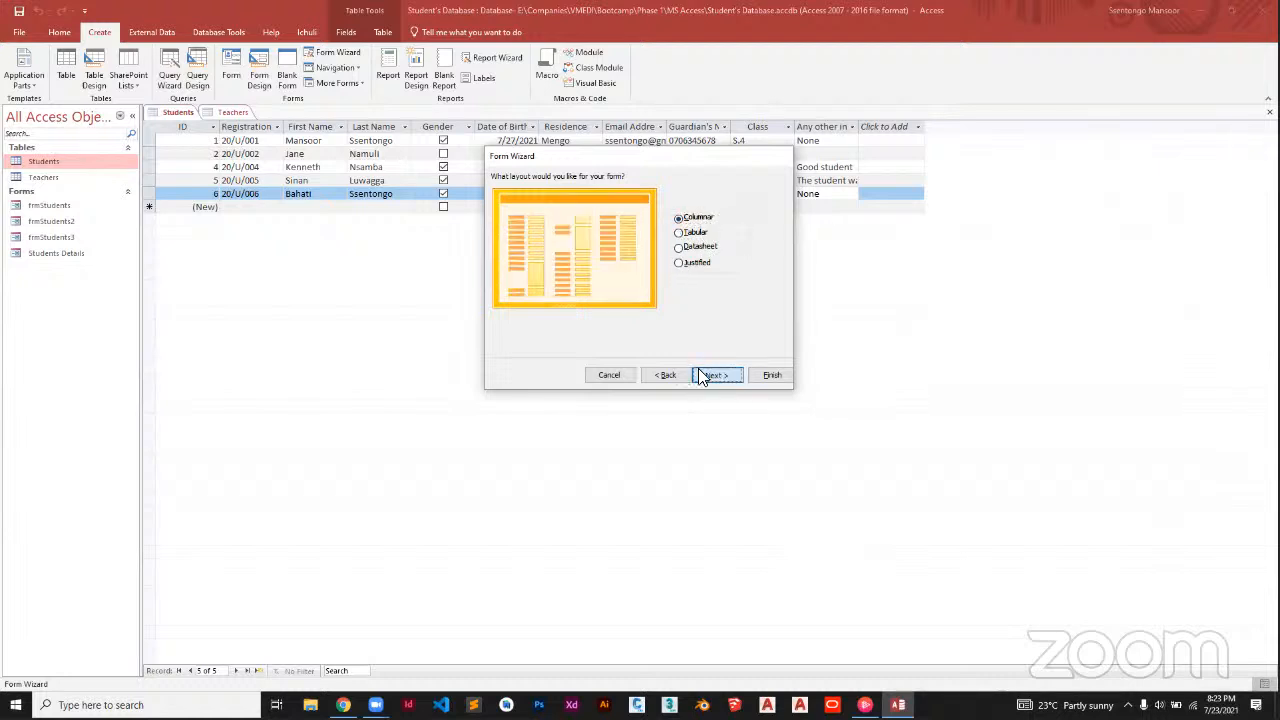
Title the form frmStudents5, decline replacing frmStudents2, and finish the wizard
drag(646, 198, 474, 171)
text(f)
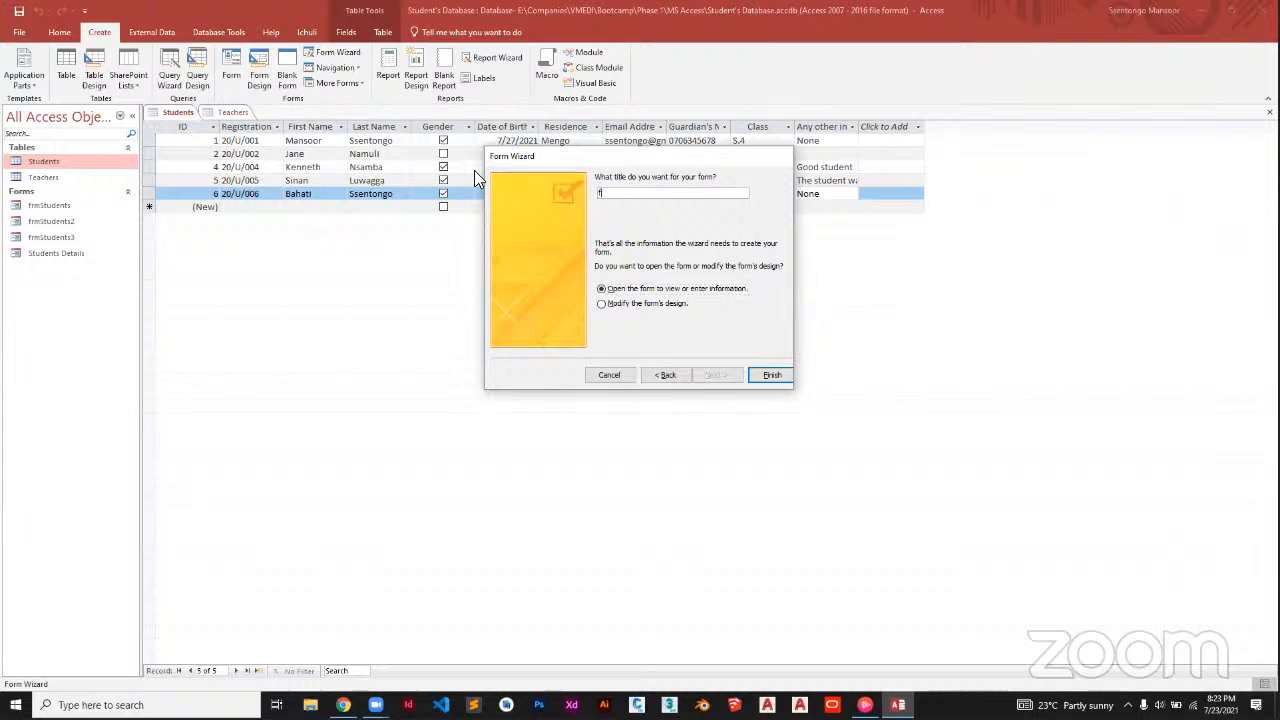
text(rmStudents2)
click(768, 374)
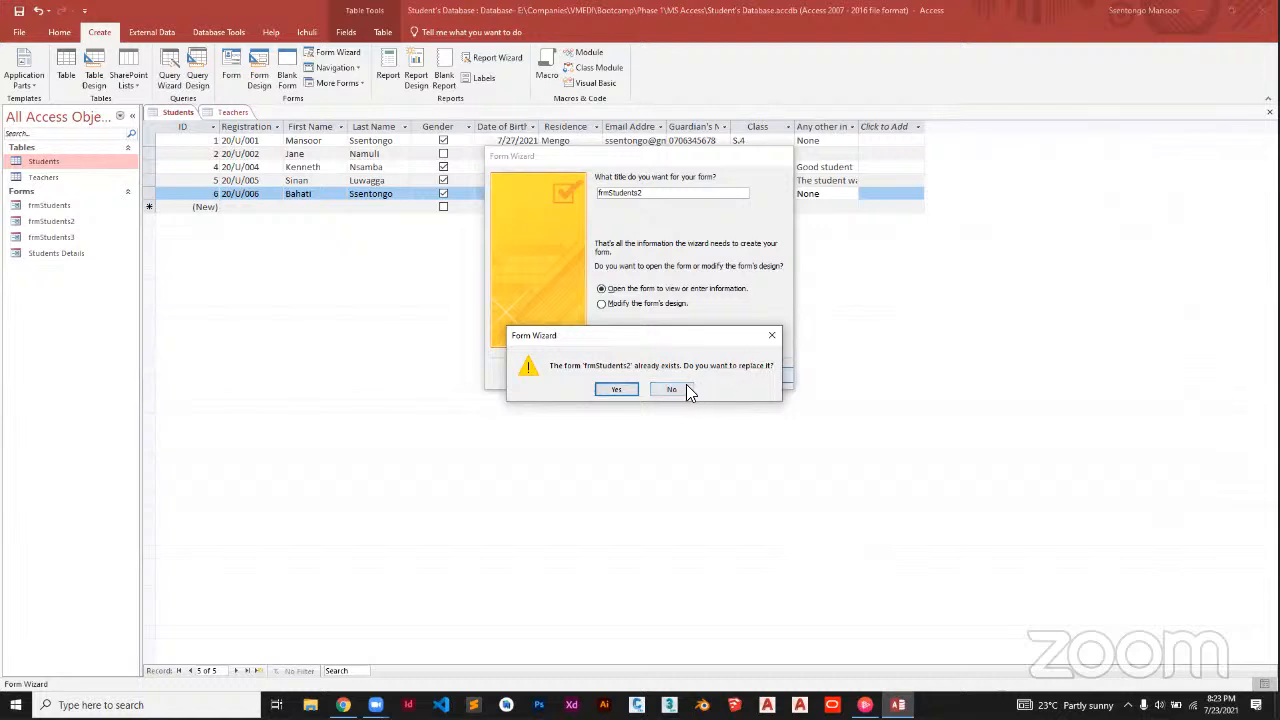
click(685, 388)
click(658, 193)
key(BackSpace)
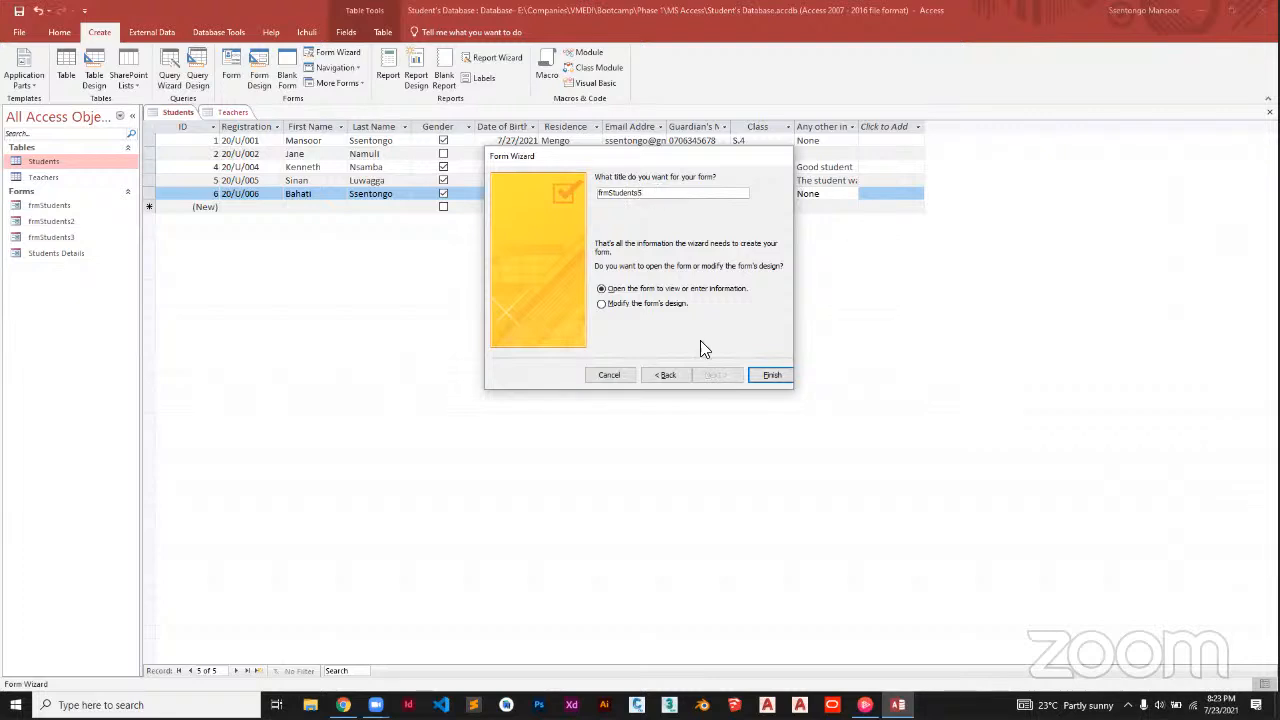
click(768, 374)
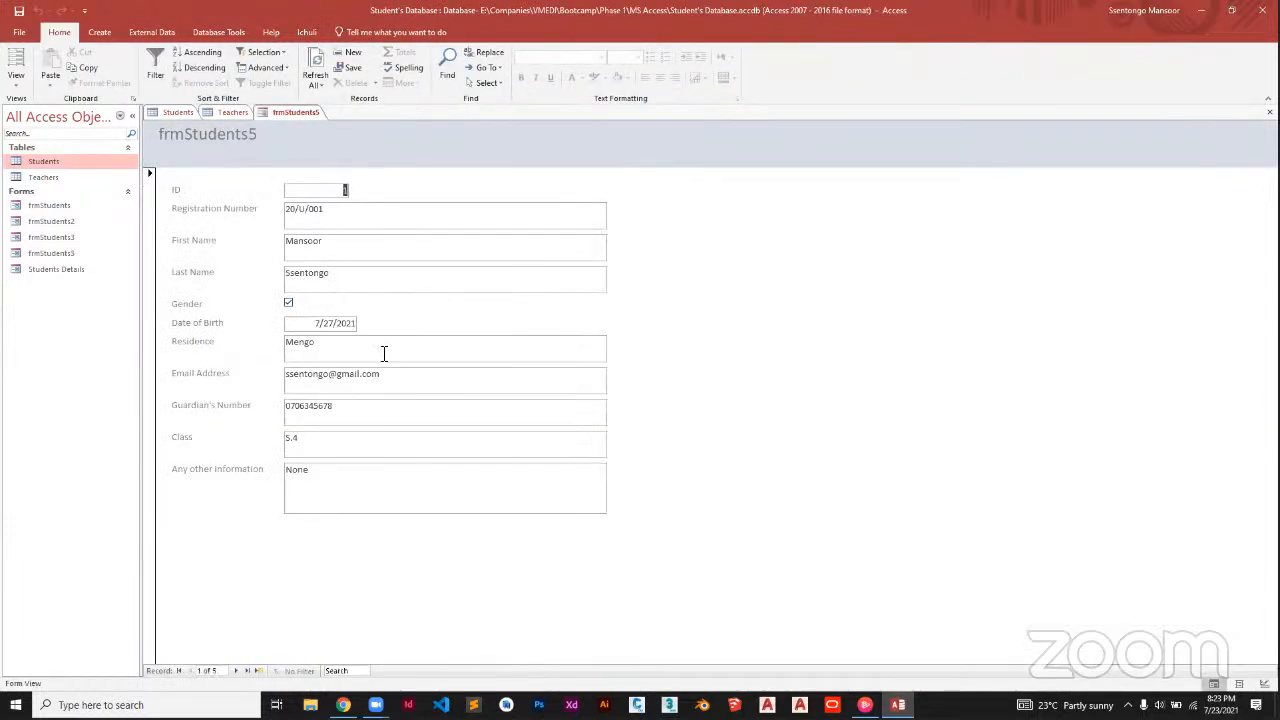
Move to a new blank record and enter Registration Number 20201 plus the student's first and last name
click(236, 671)
click(236, 671)
click(236, 671)
click(236, 671)
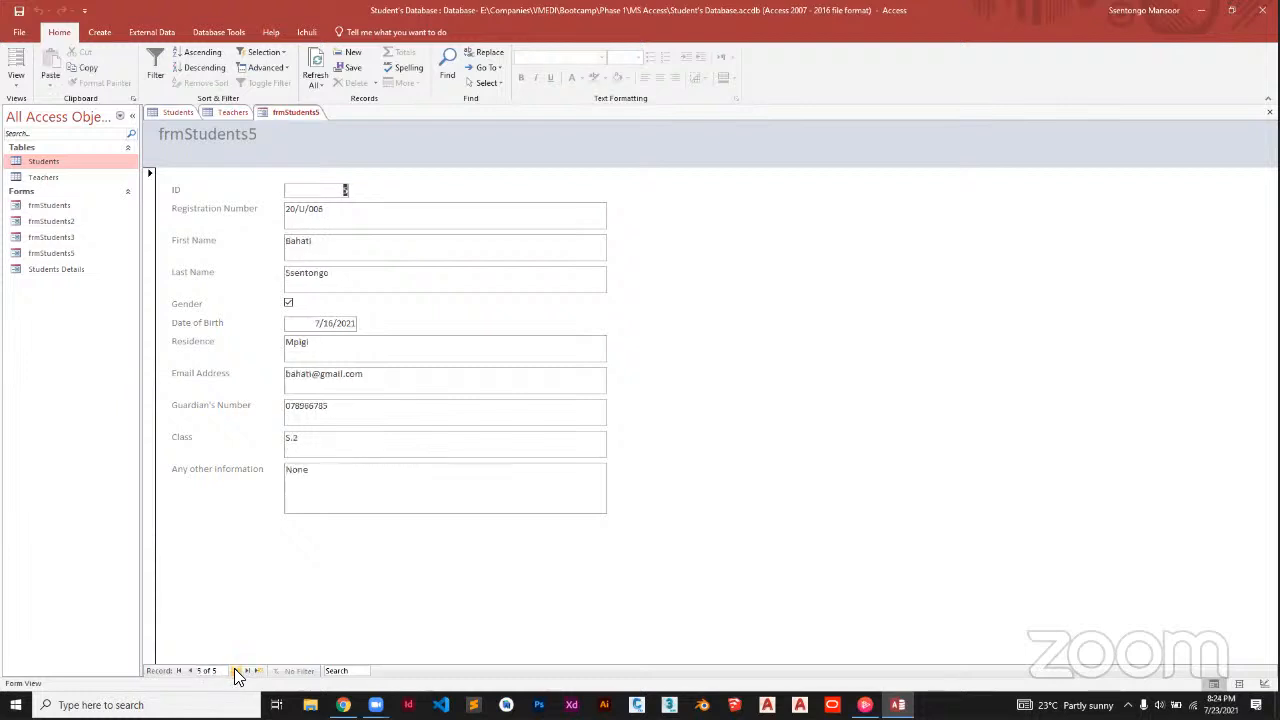
click(236, 671)
click(323, 220)
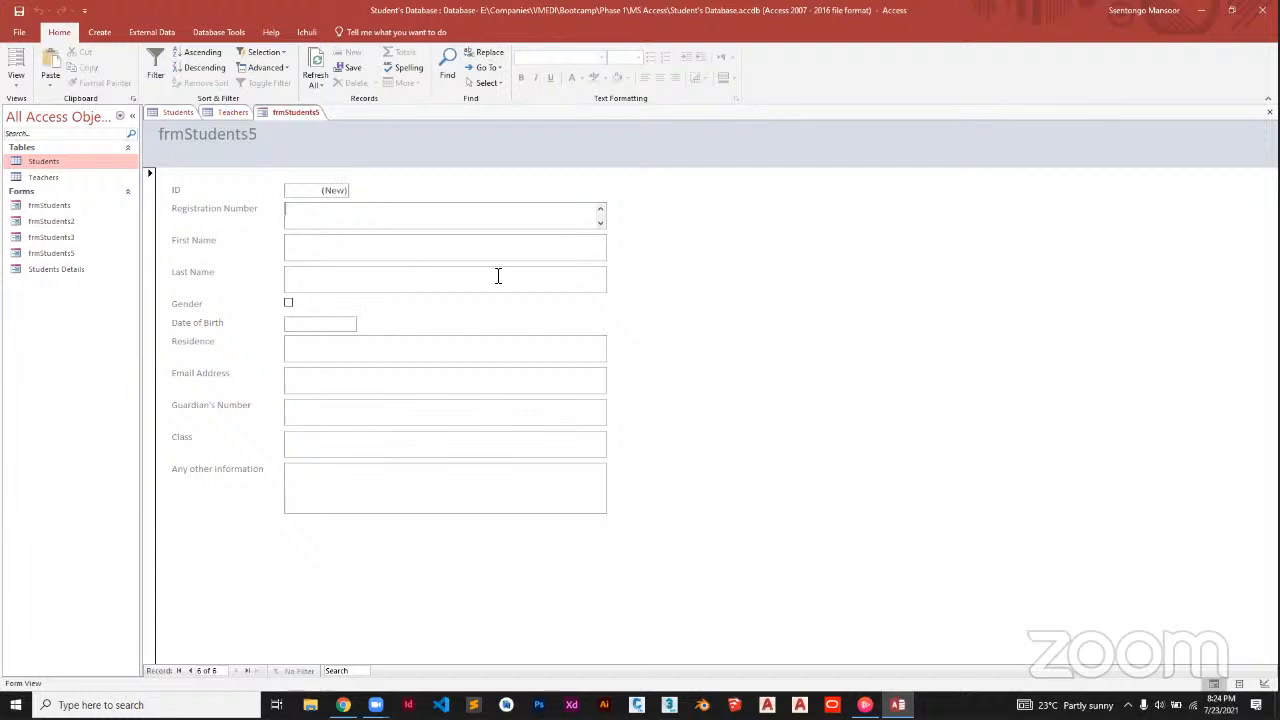
text(20201)
click(386, 255)
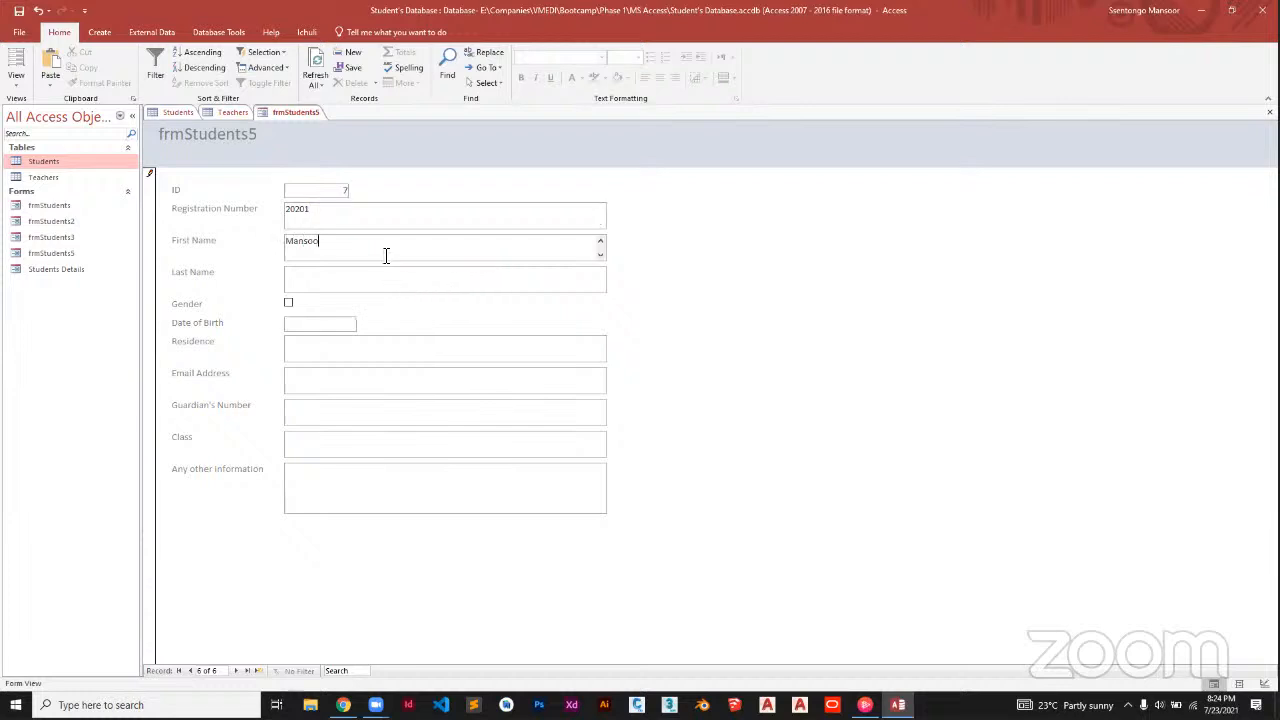
click(360, 276)
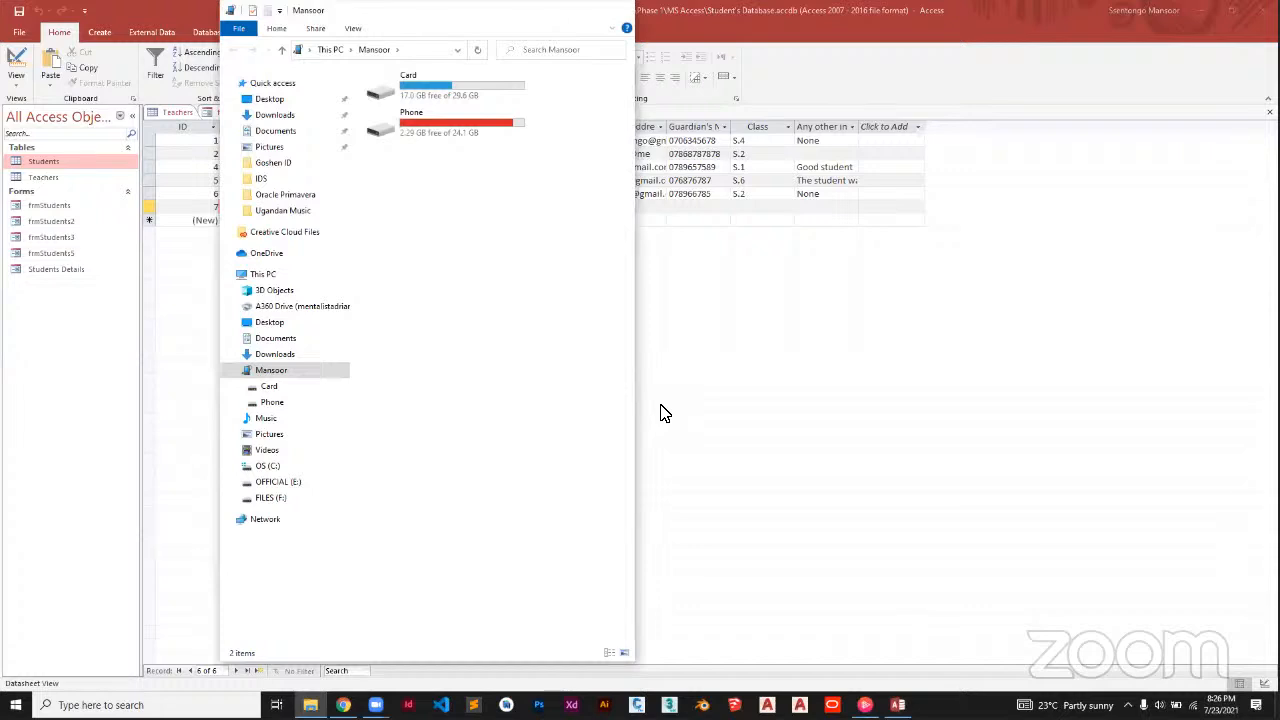
Close File Explorer and dismiss the network discovery prompt with Yes
key(alt+F4)
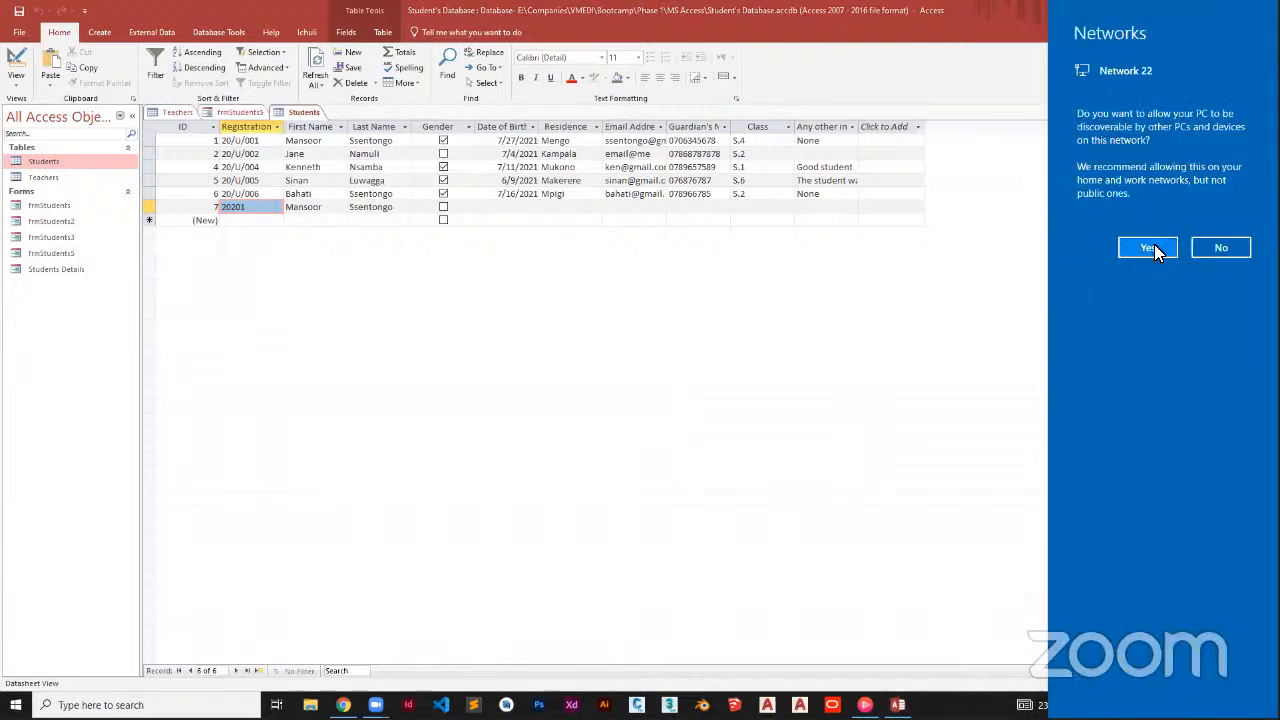
click(760, 96)
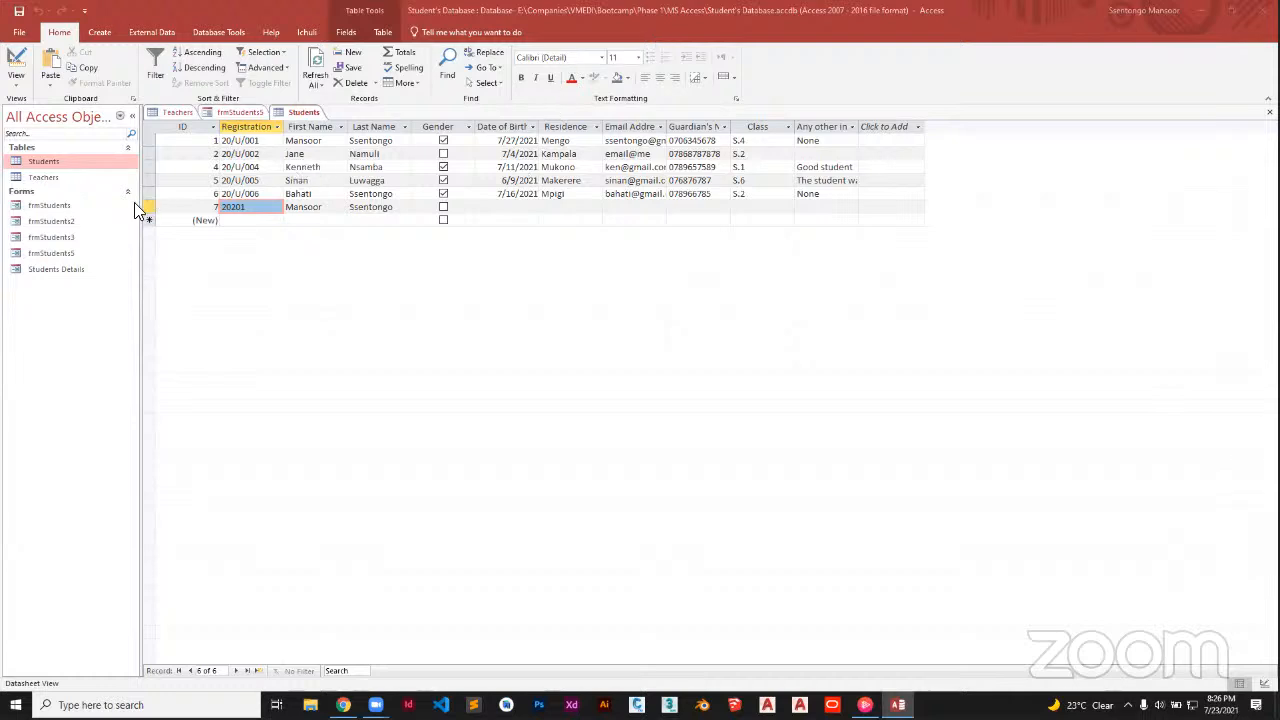
Open the frmStudents5 form, the Students table, and then the empty Teachers table
click(100, 257)
double_click(100, 257)
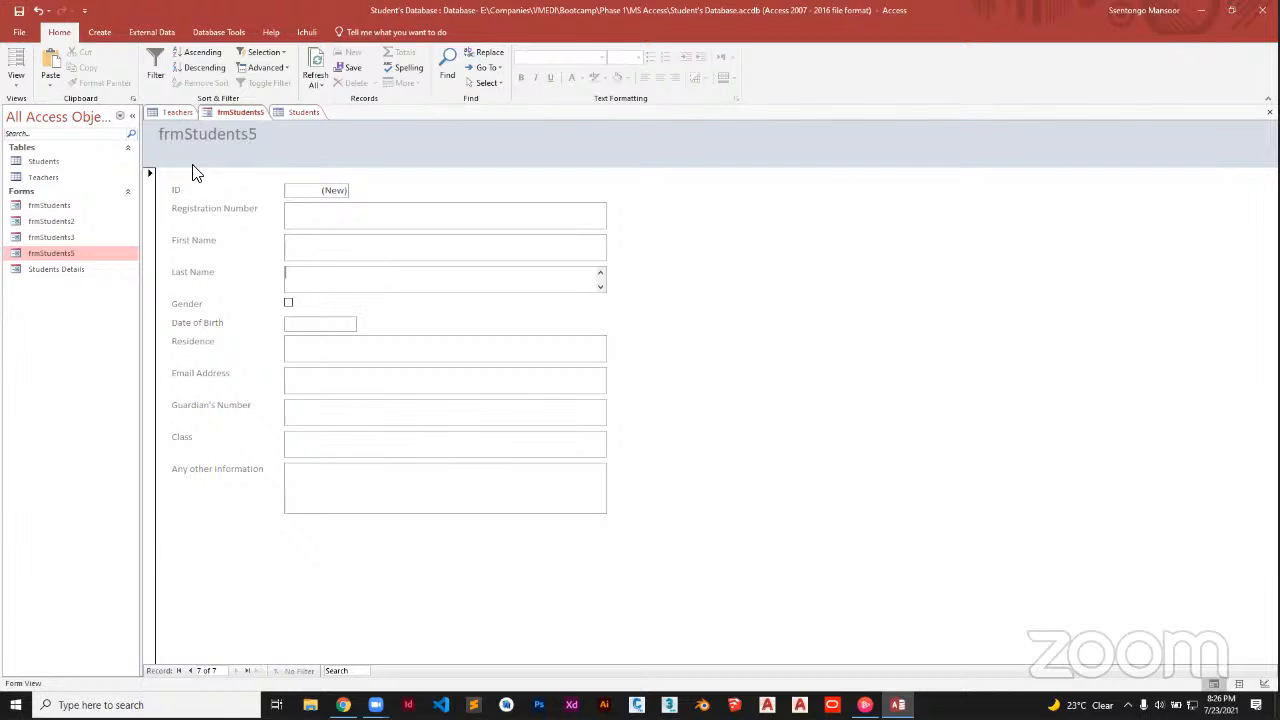
double_click(70, 163)
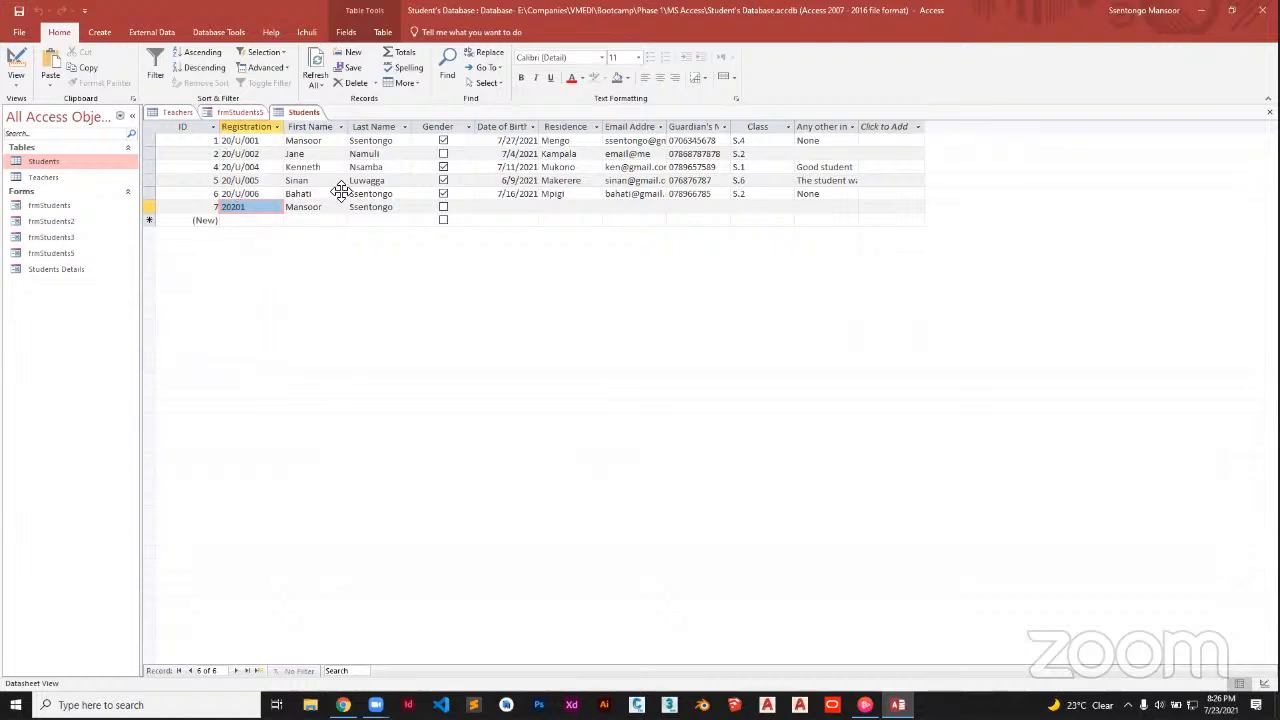
double_click(94, 179)
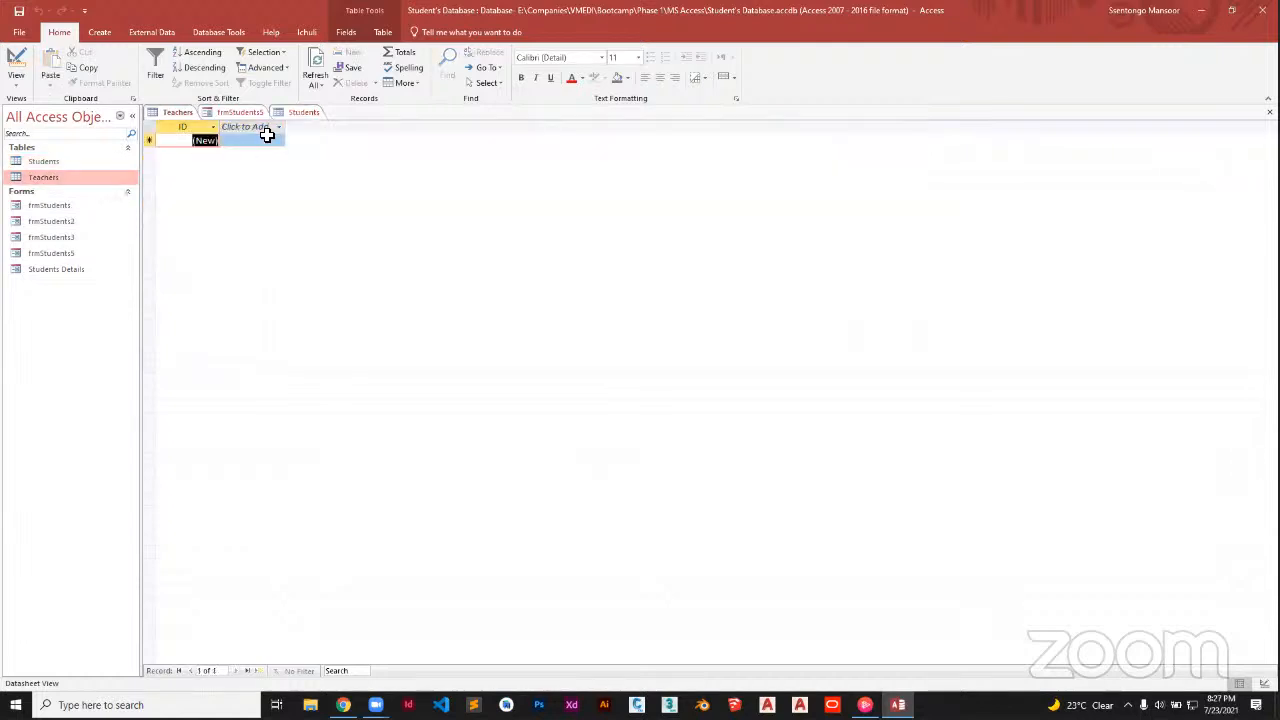
Reopen the Students table to see its seven records, including 20201
double_click(81, 164)
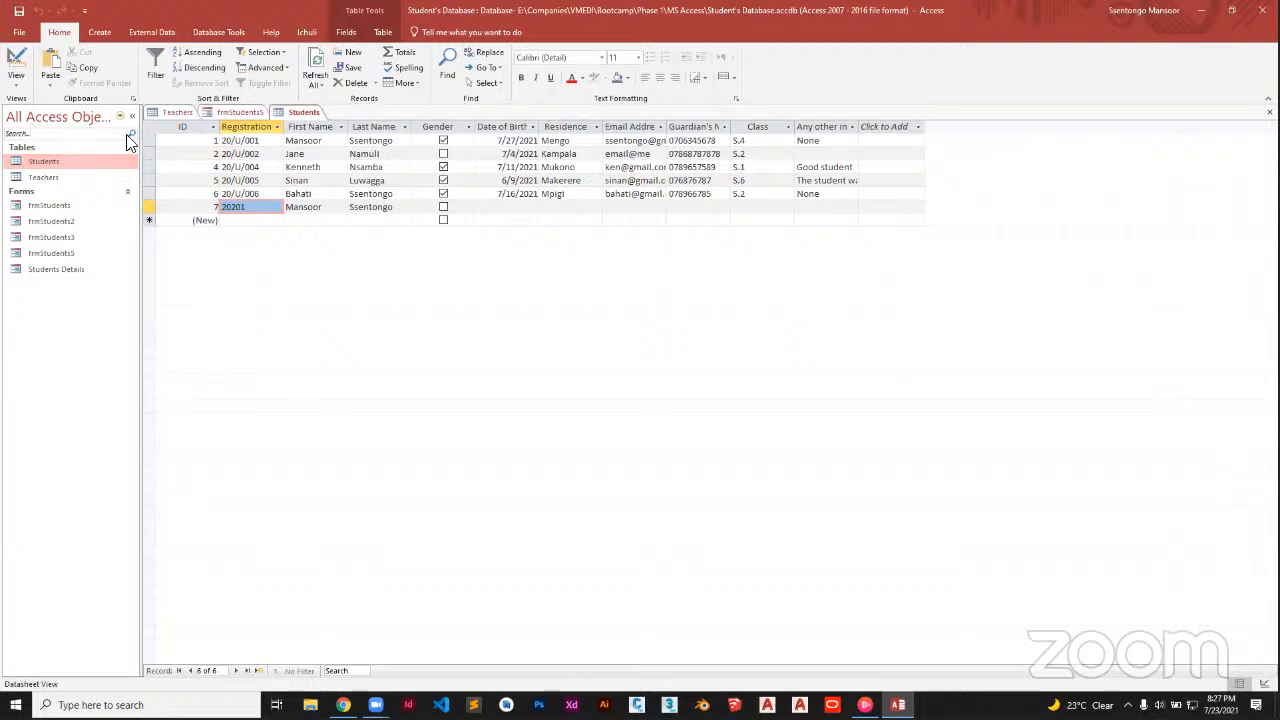
Close the Teachers, frmStudents5 and Students document tabs
click(99, 33)
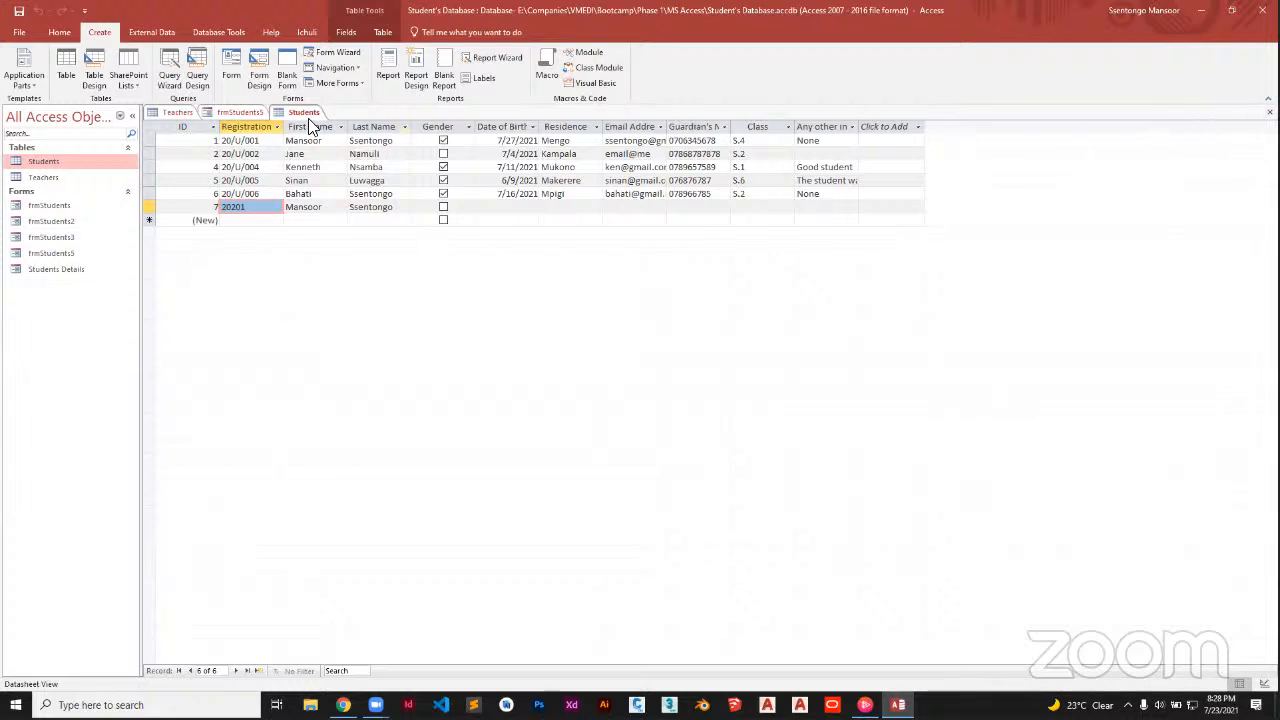
click(239, 111)
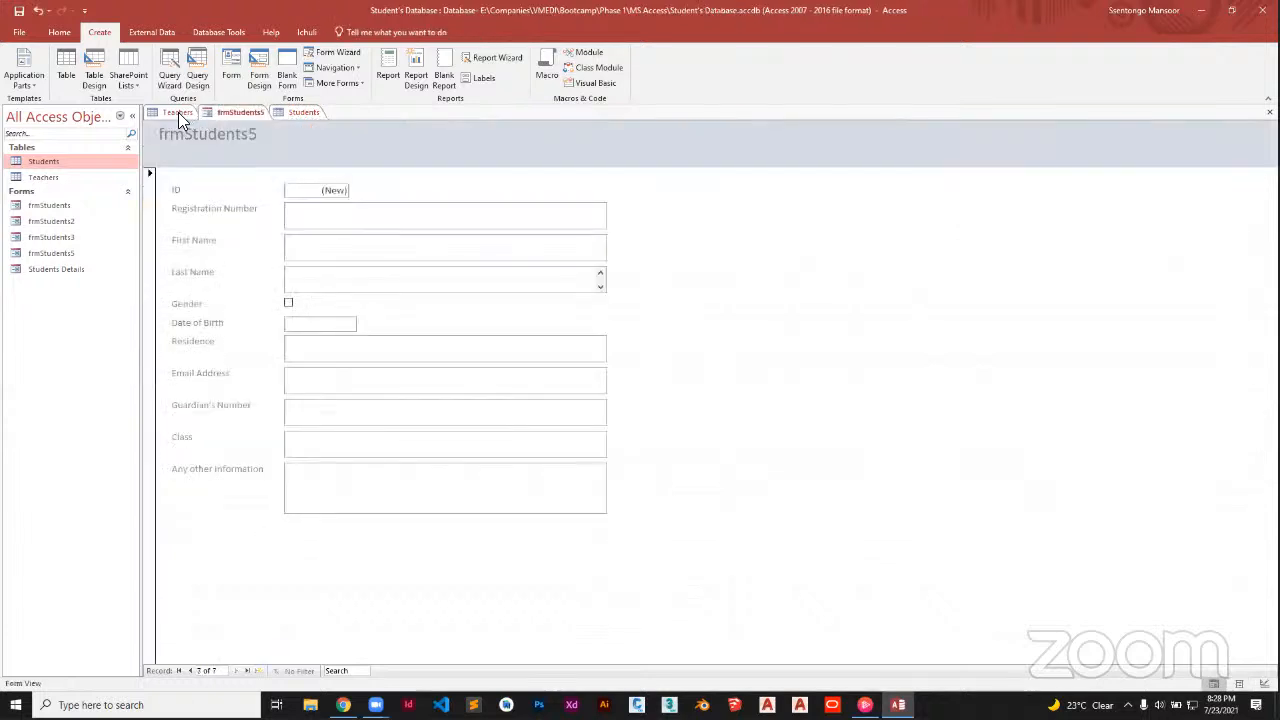
click(178, 112)
click(1269, 112)
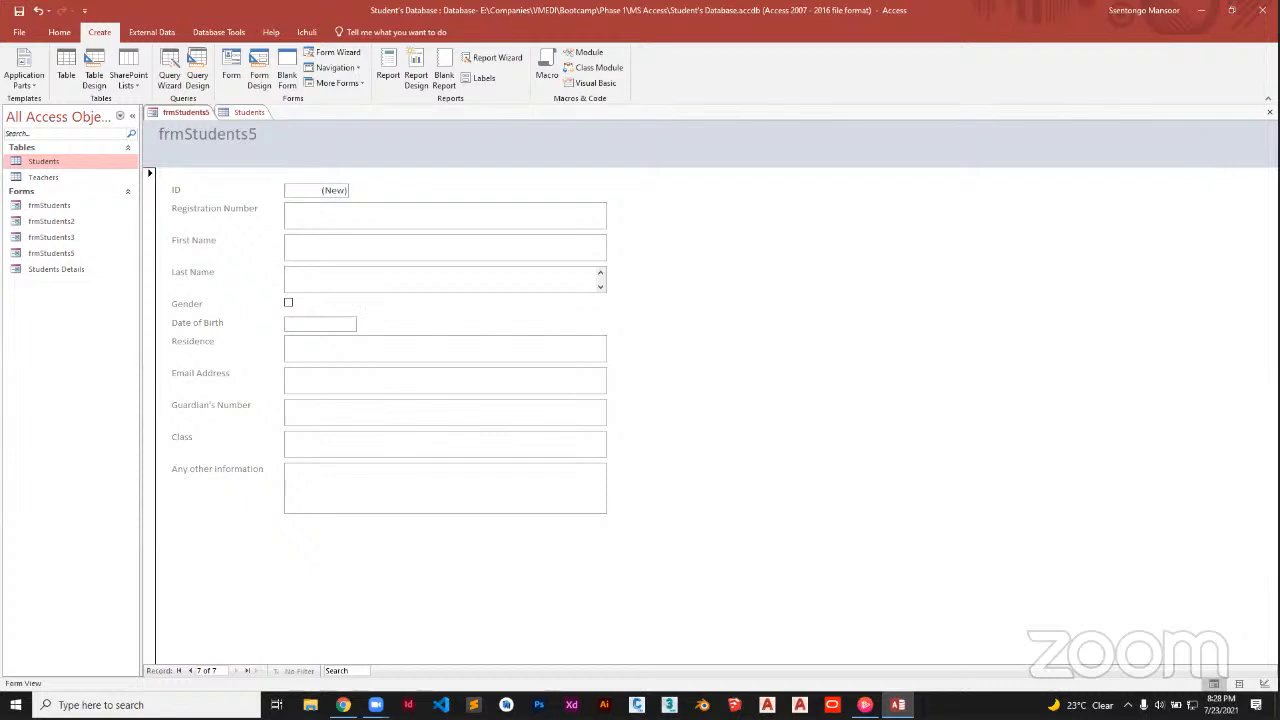
click(1269, 112)
click(1269, 112)
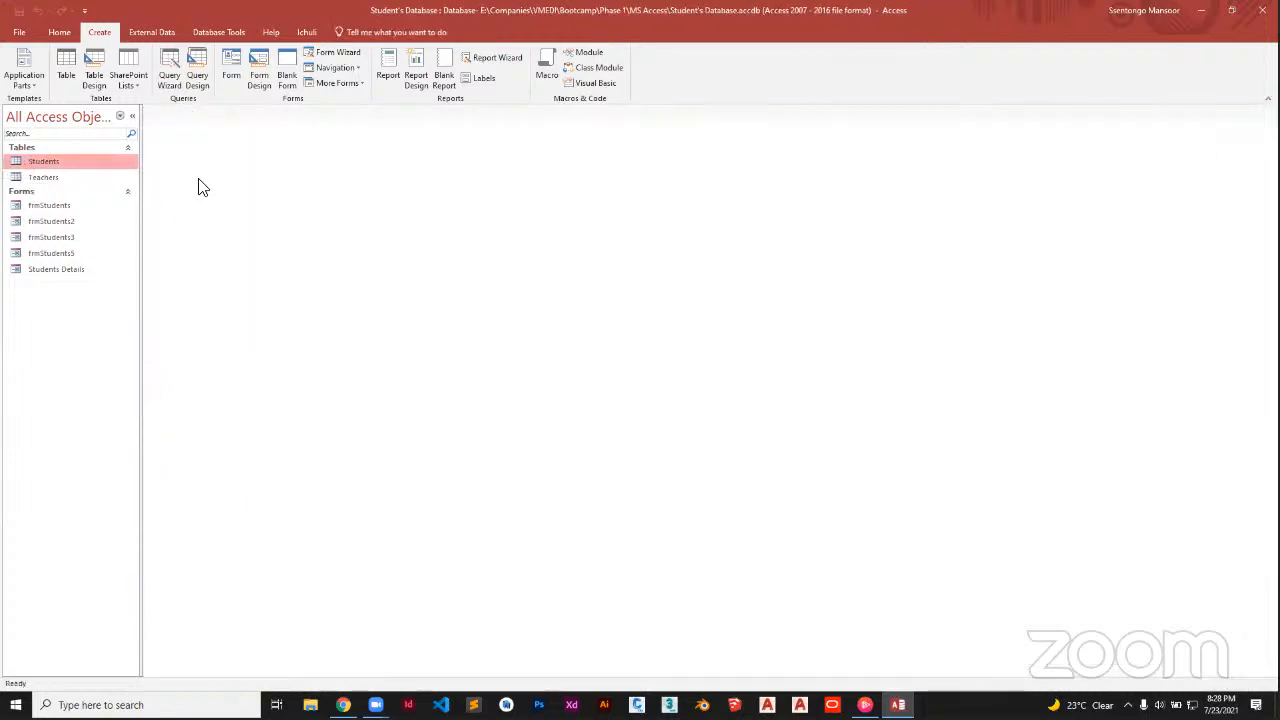
Start a blank Report Design and show the Students table's fields in the Field List
click(416, 62)
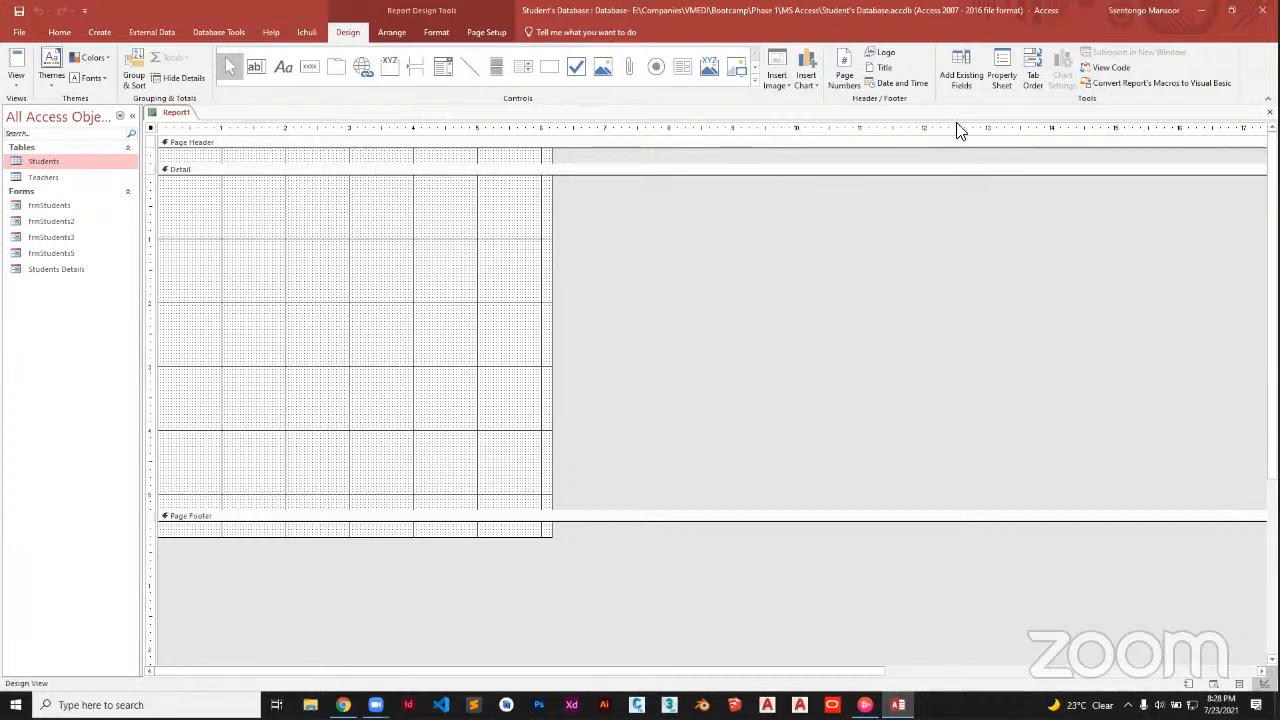
click(953, 80)
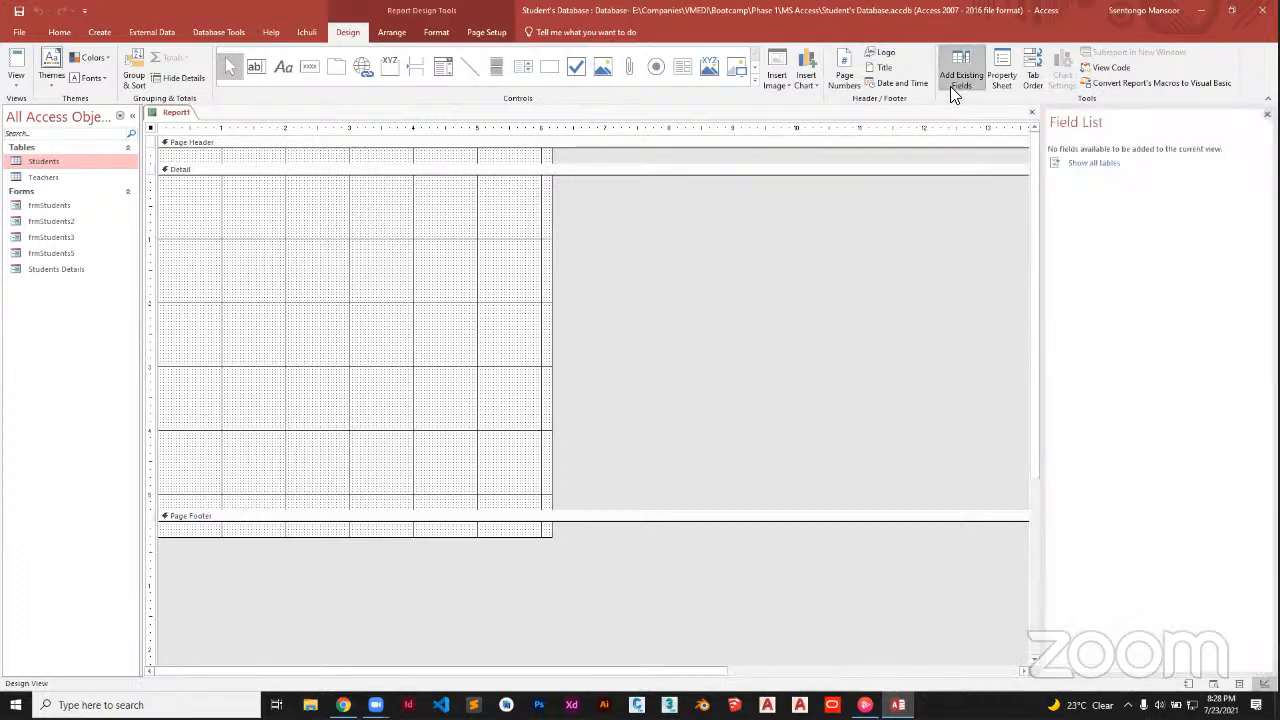
click(1080, 165)
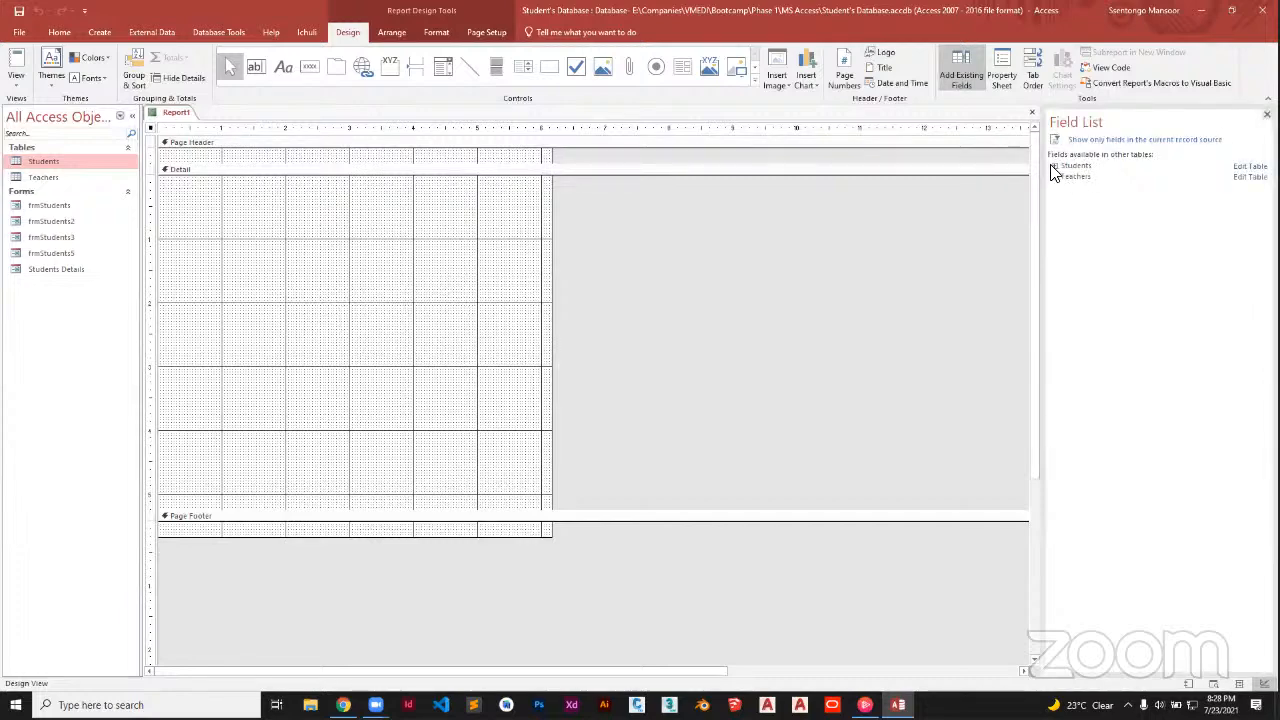
click(1055, 167)
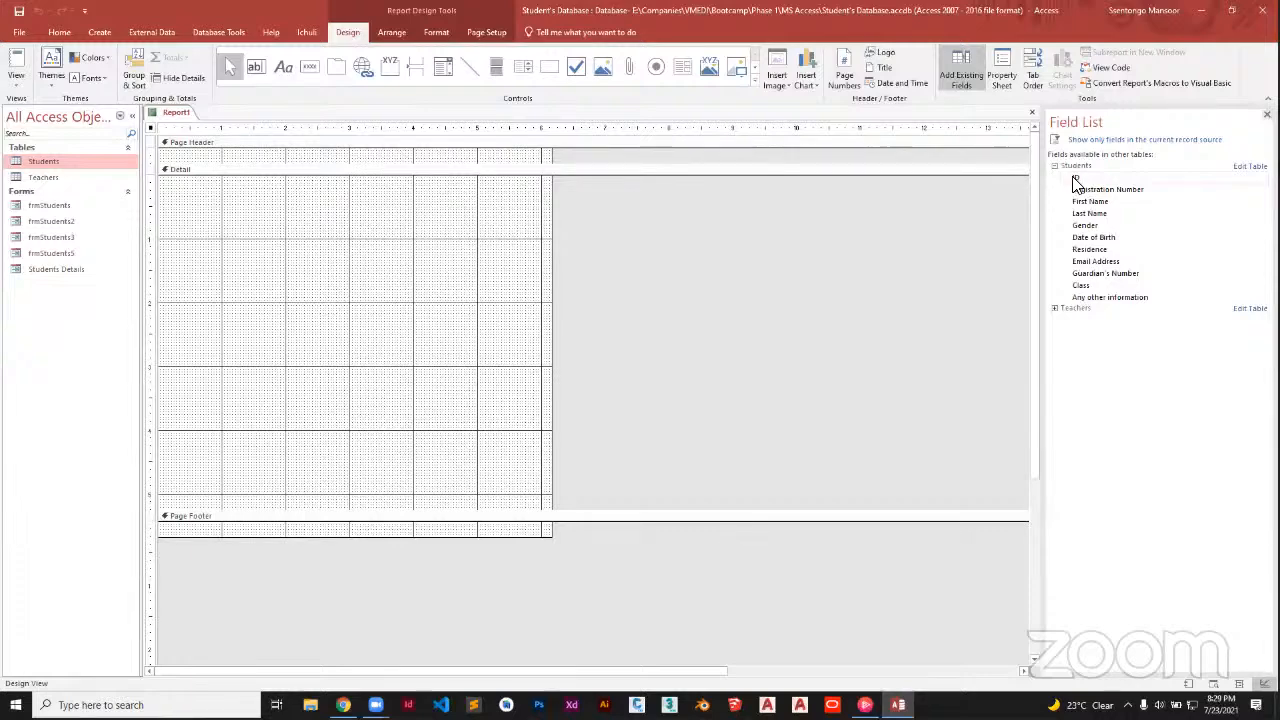
Add all eleven Students fields, ID through Any other information, to the report's Detail section
double_click(1075, 178)
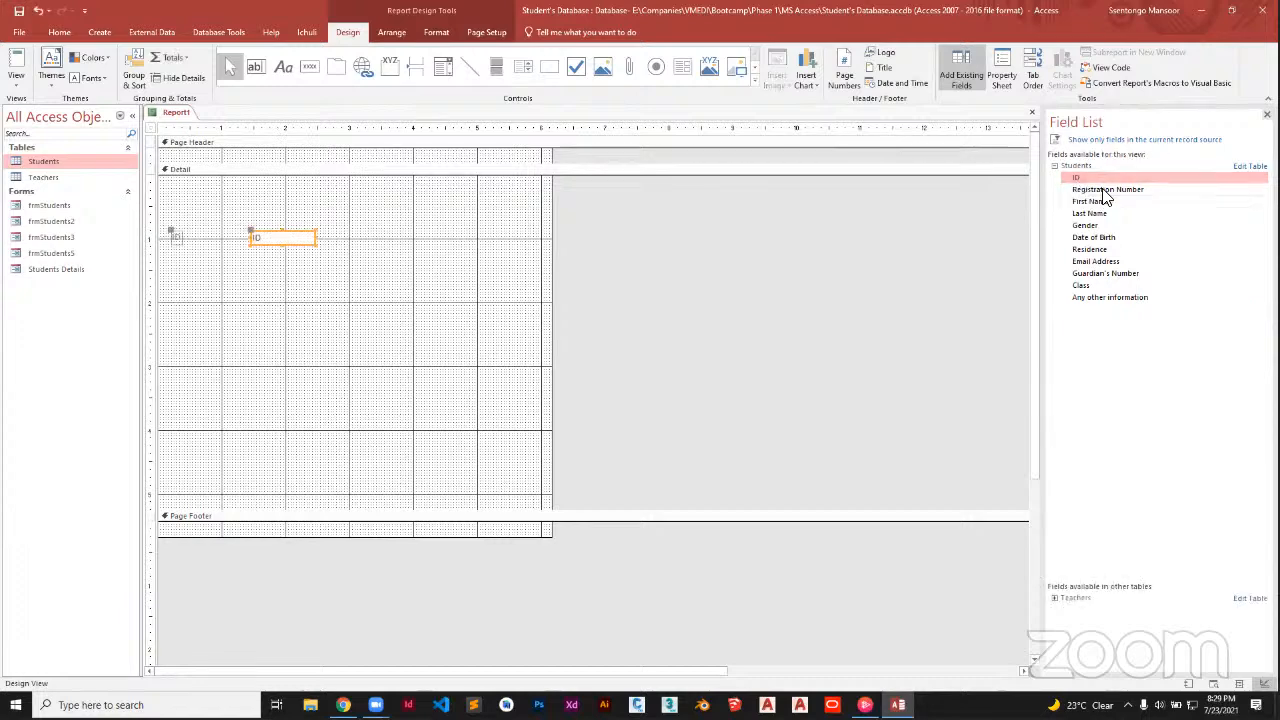
double_click(1102, 190)
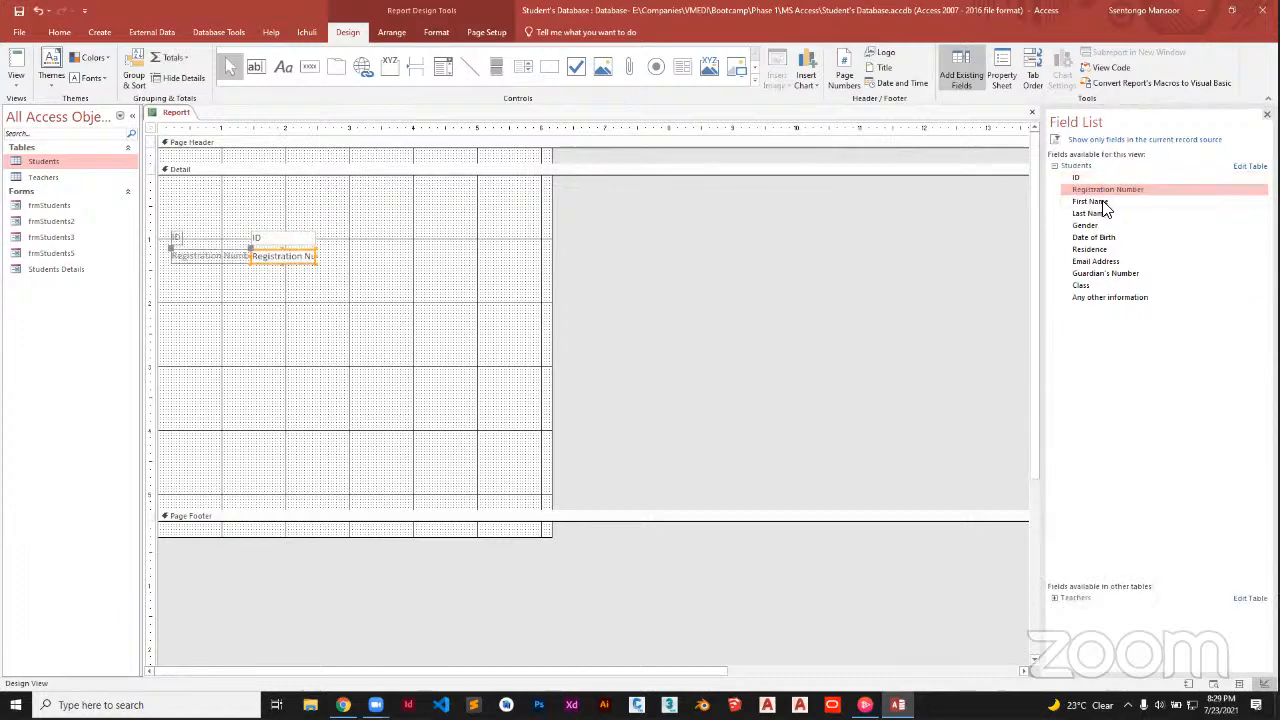
double_click(1104, 203)
double_click(1104, 214)
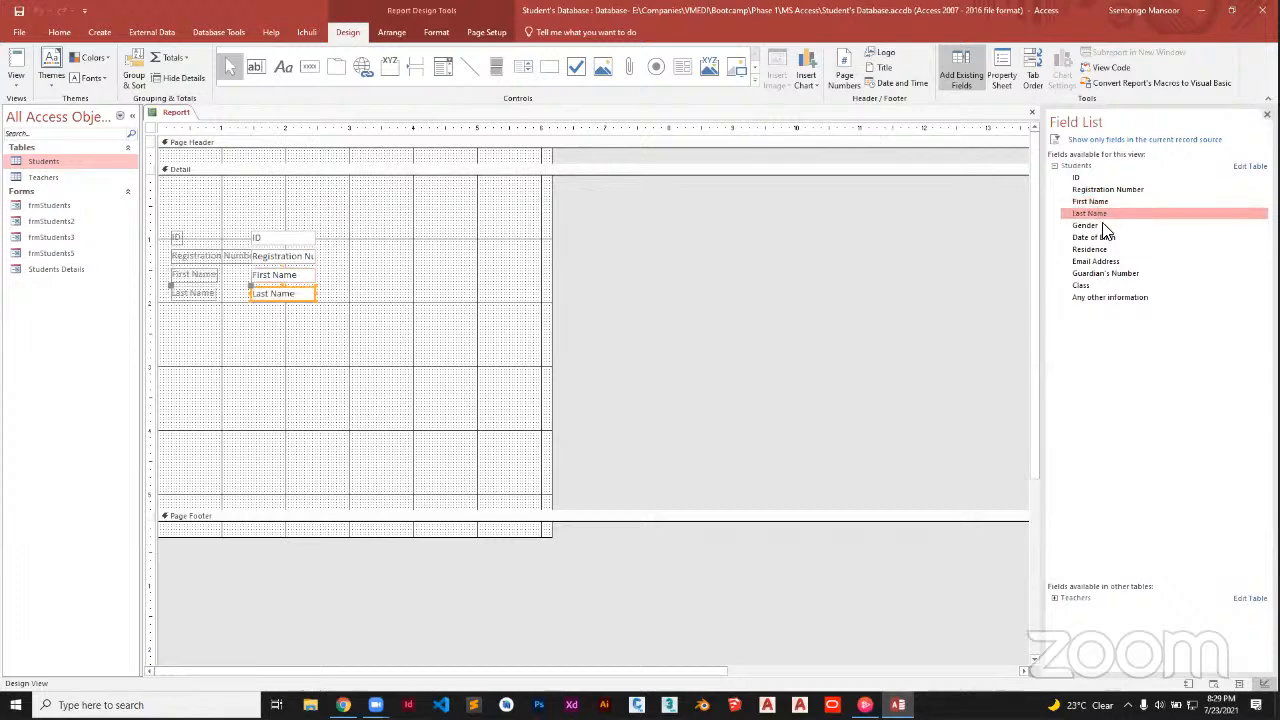
double_click(1102, 225)
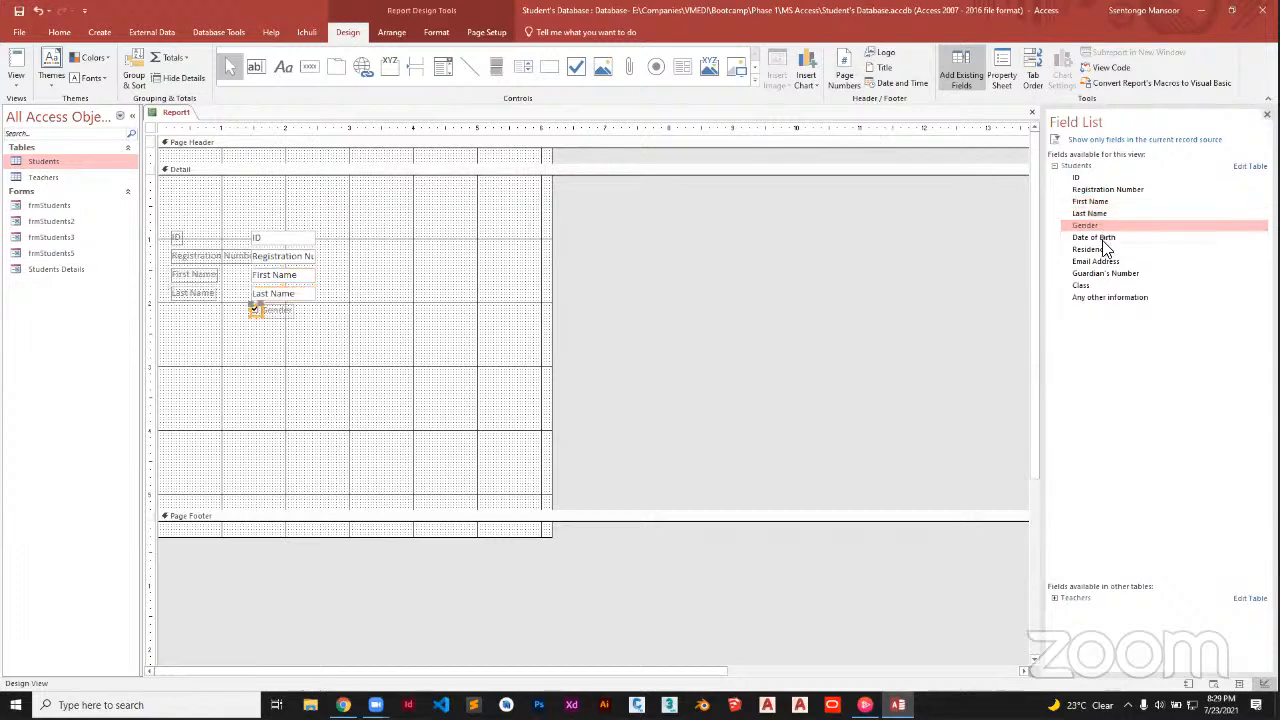
double_click(1103, 239)
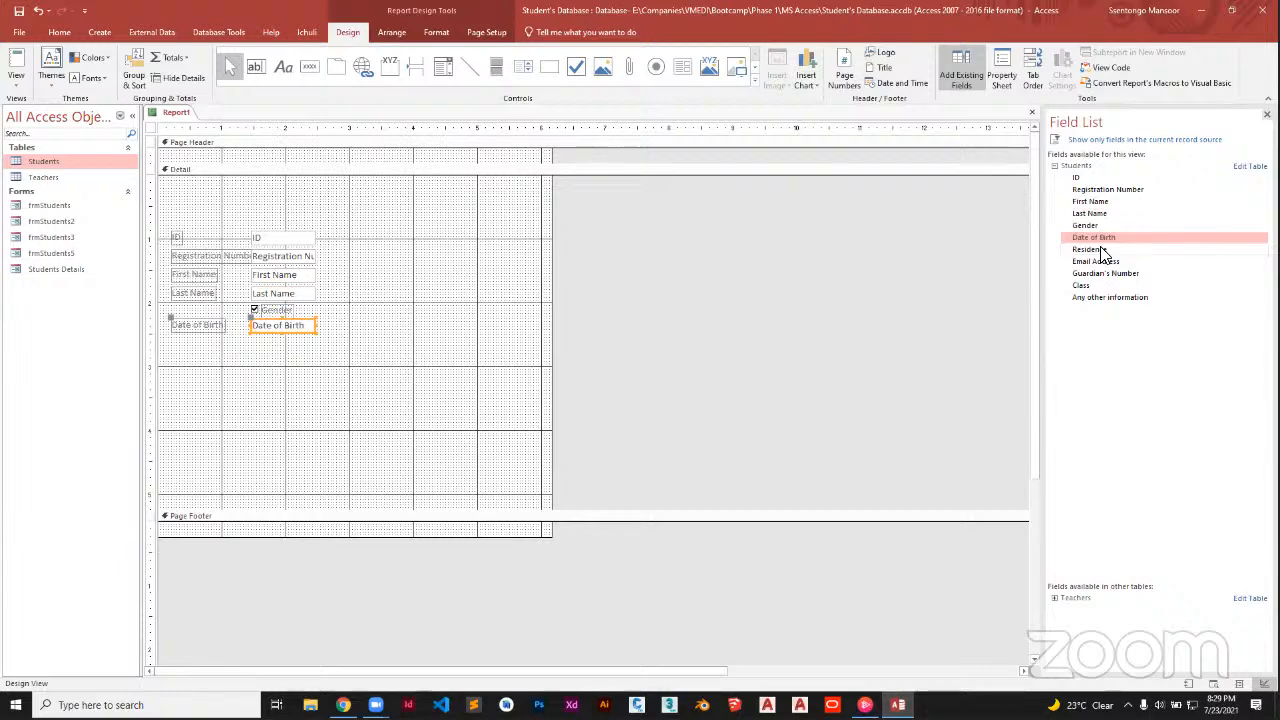
double_click(1101, 251)
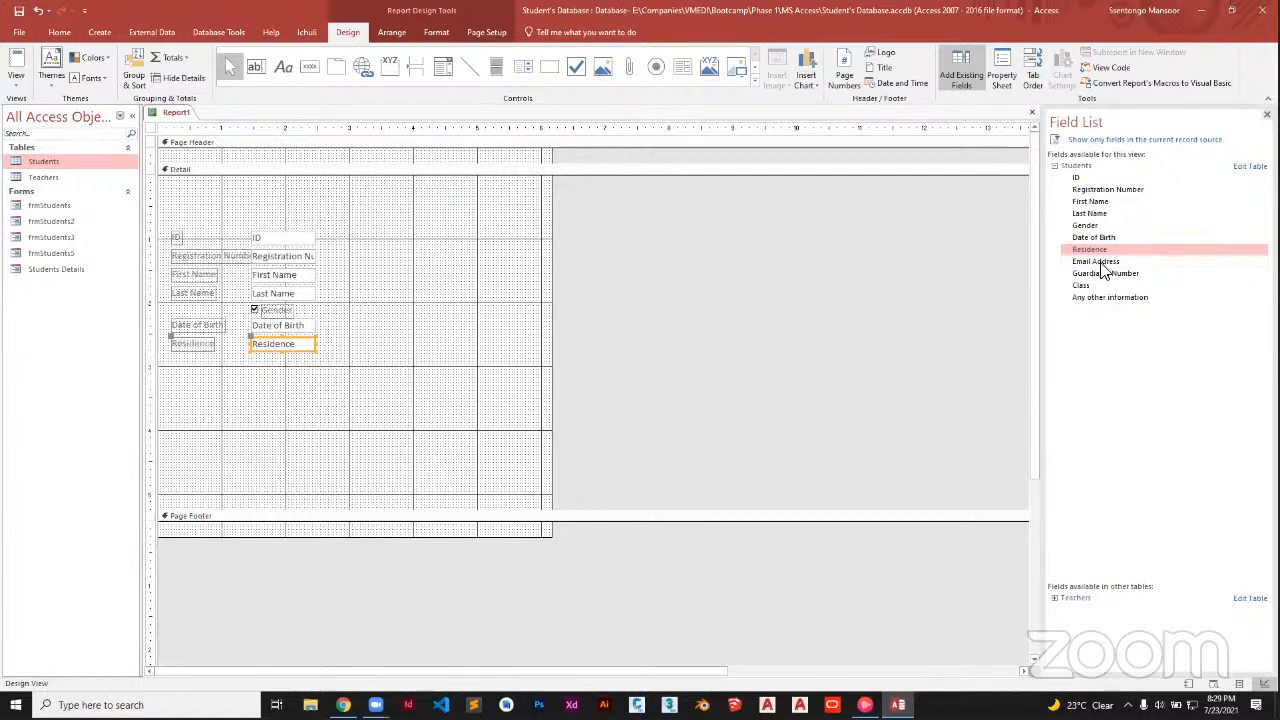
double_click(1101, 263)
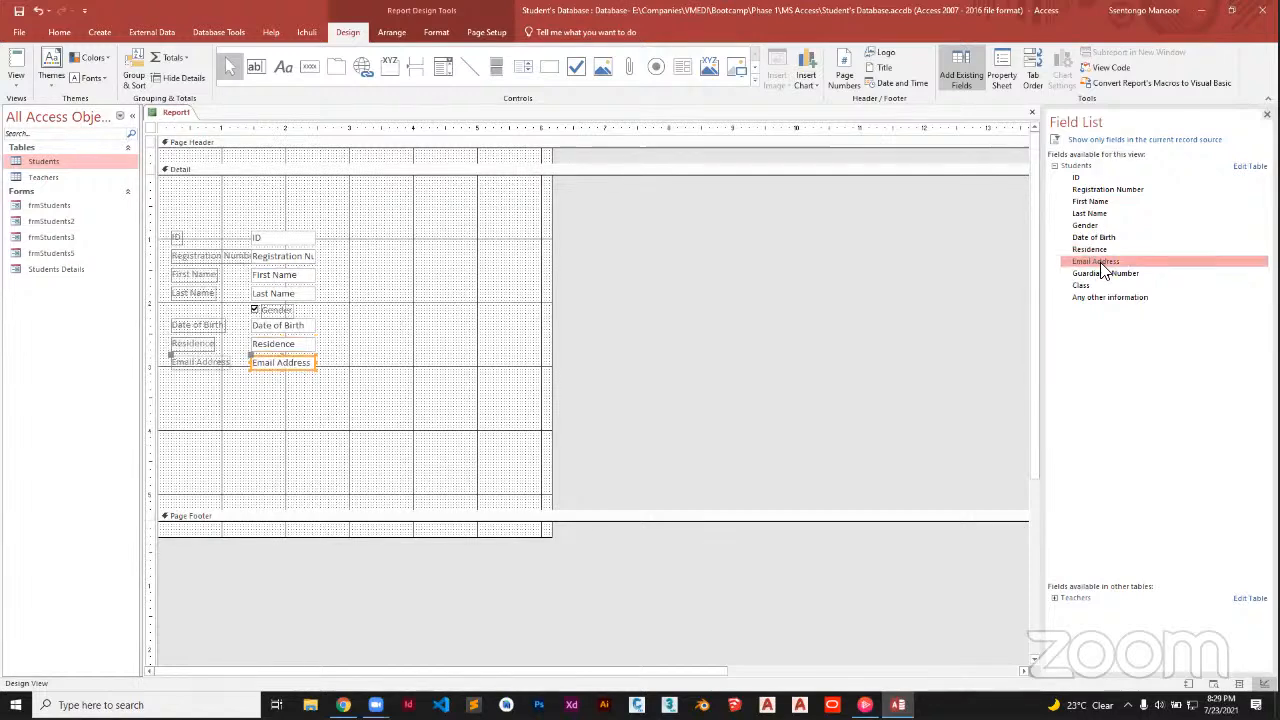
double_click(1101, 274)
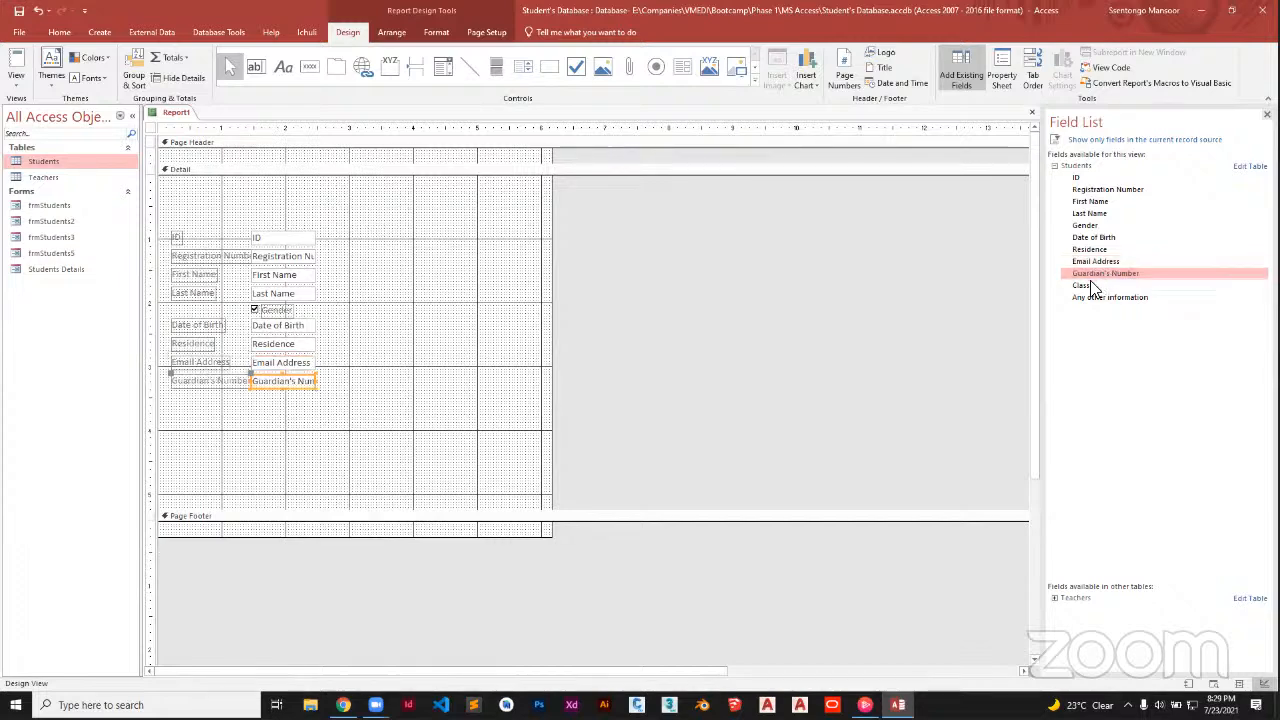
double_click(1094, 286)
double_click(1101, 297)
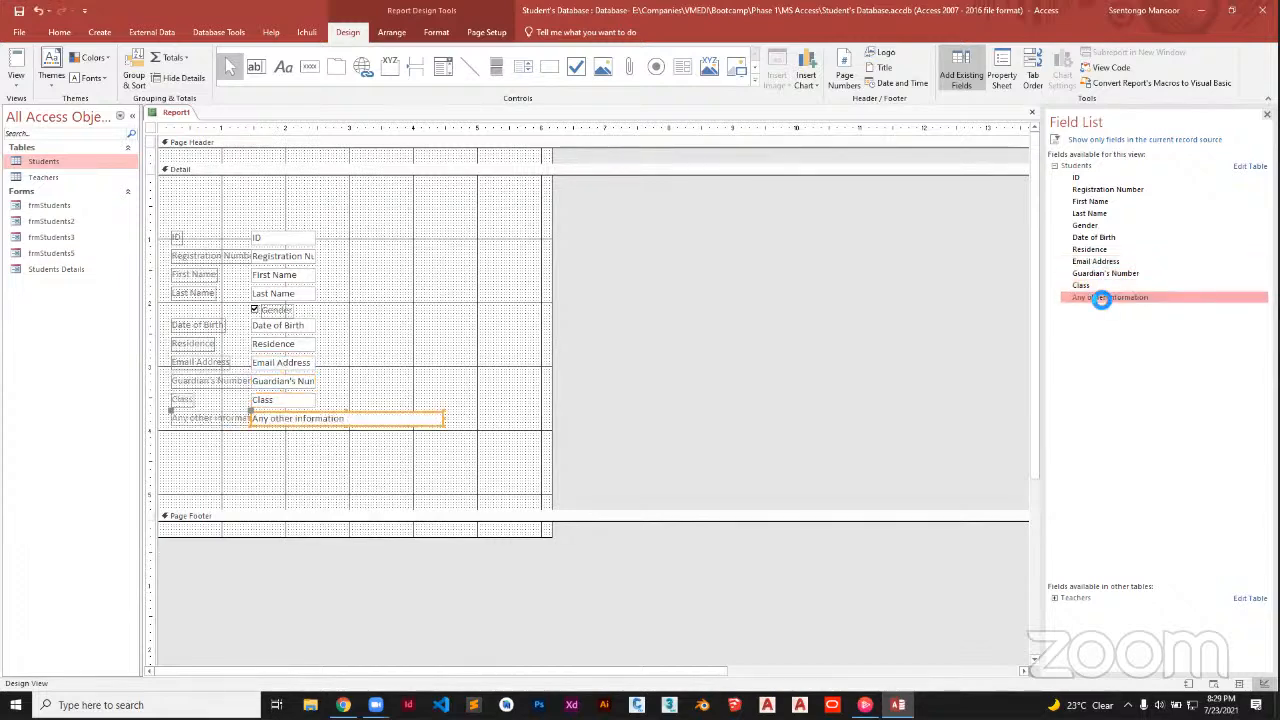
Save the Report1 design as 'rptStudents'
right_click(175, 115)
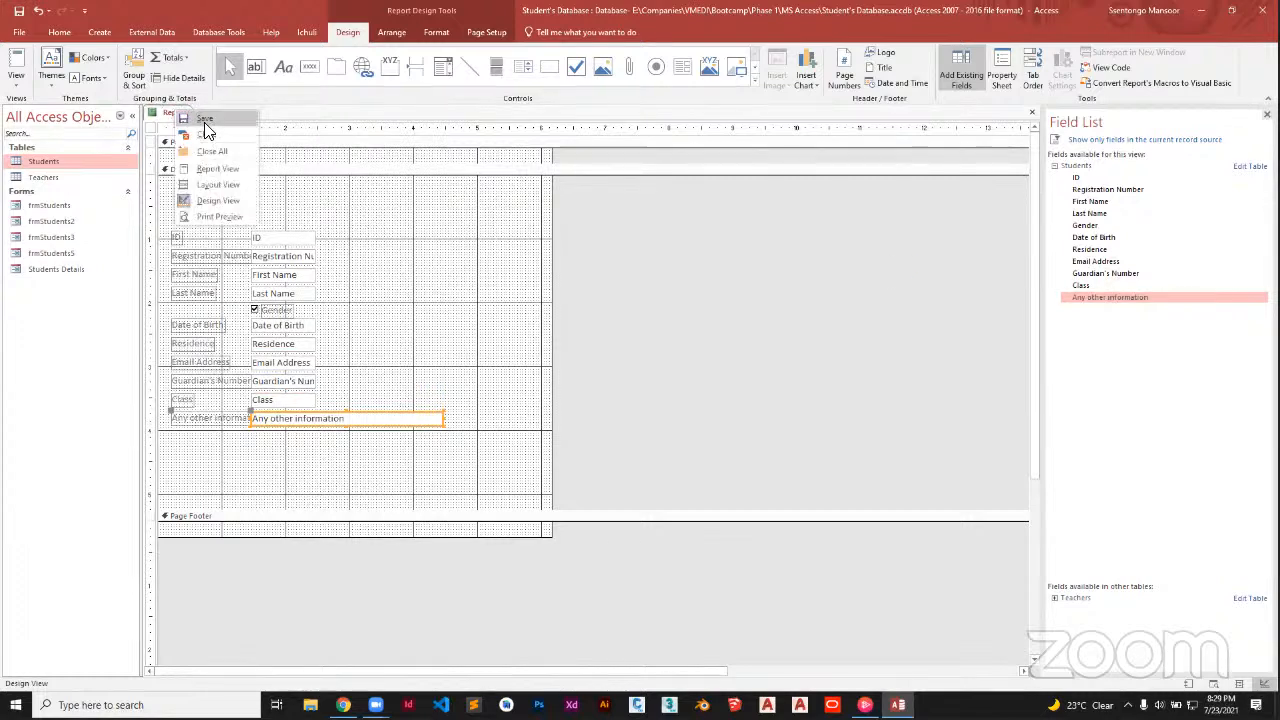
click(206, 125)
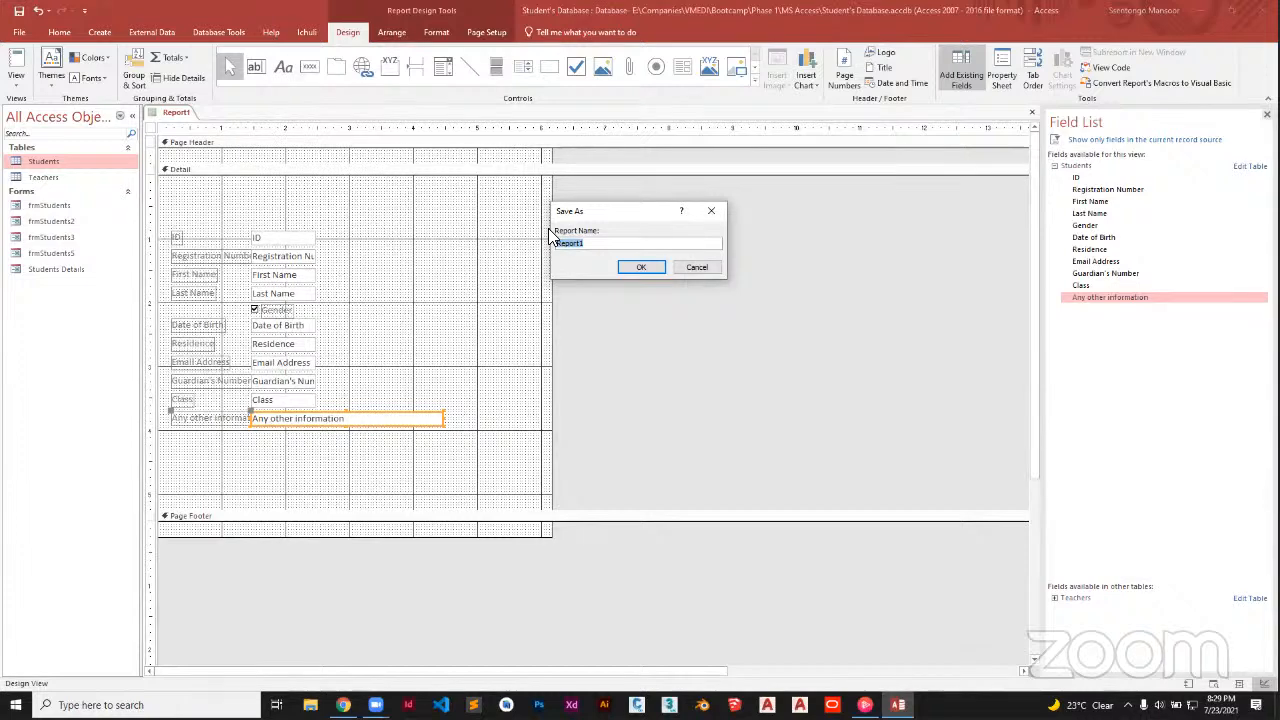
text(rpt)
key(Caps_Lock)
text(StUDEN)
key(BackSpace)
key(BackSpace)
key(BackSpace)
key(BackSpace)
key(BackSpace)
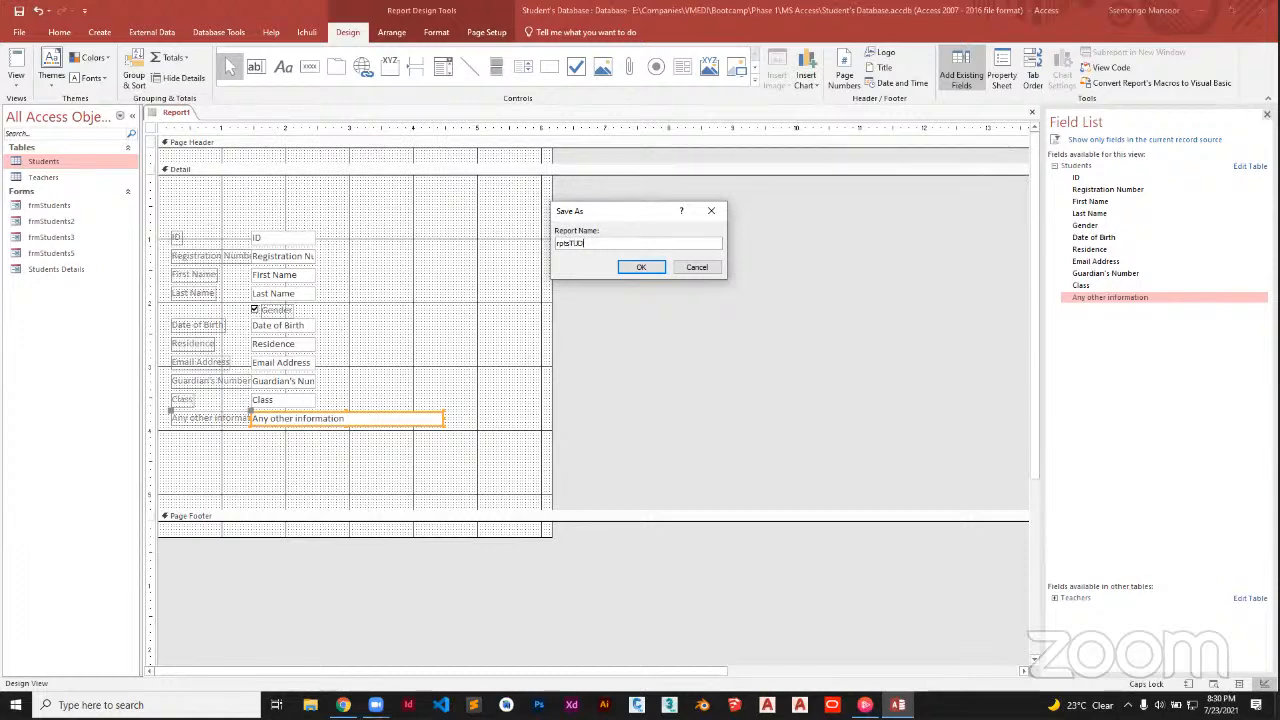
key(BackSpace)
text(Students)
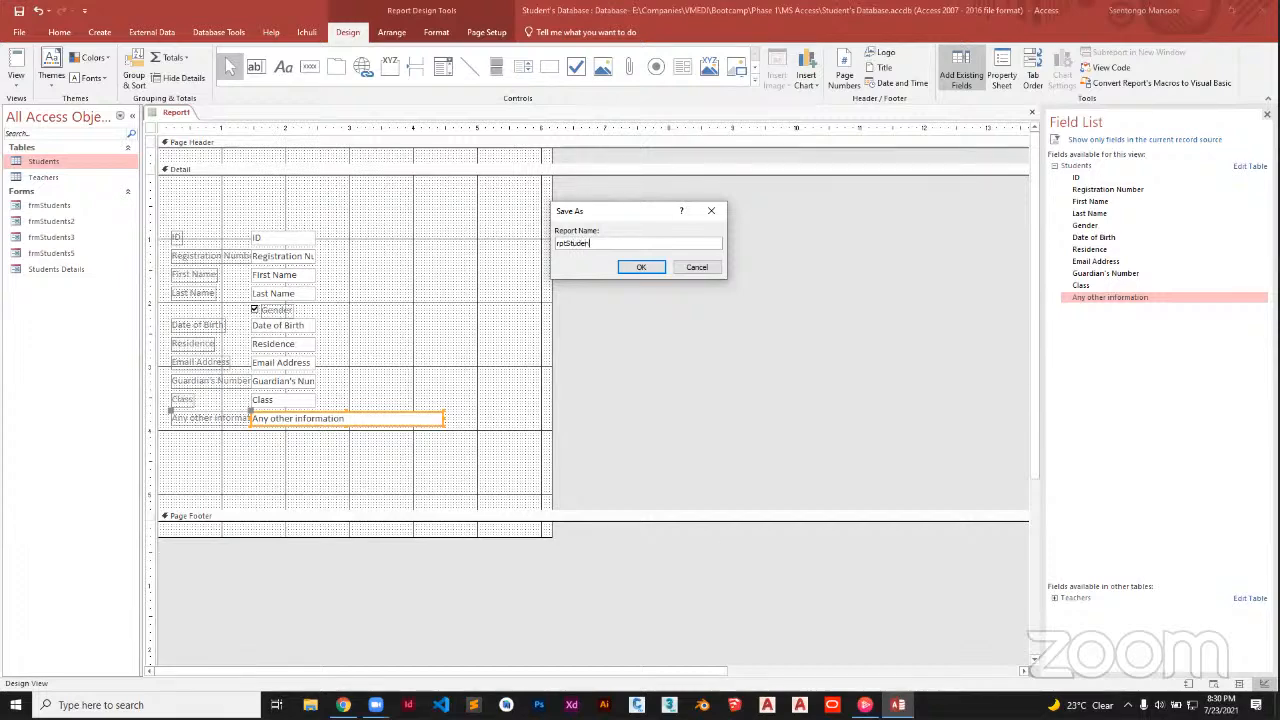
click(655, 266)
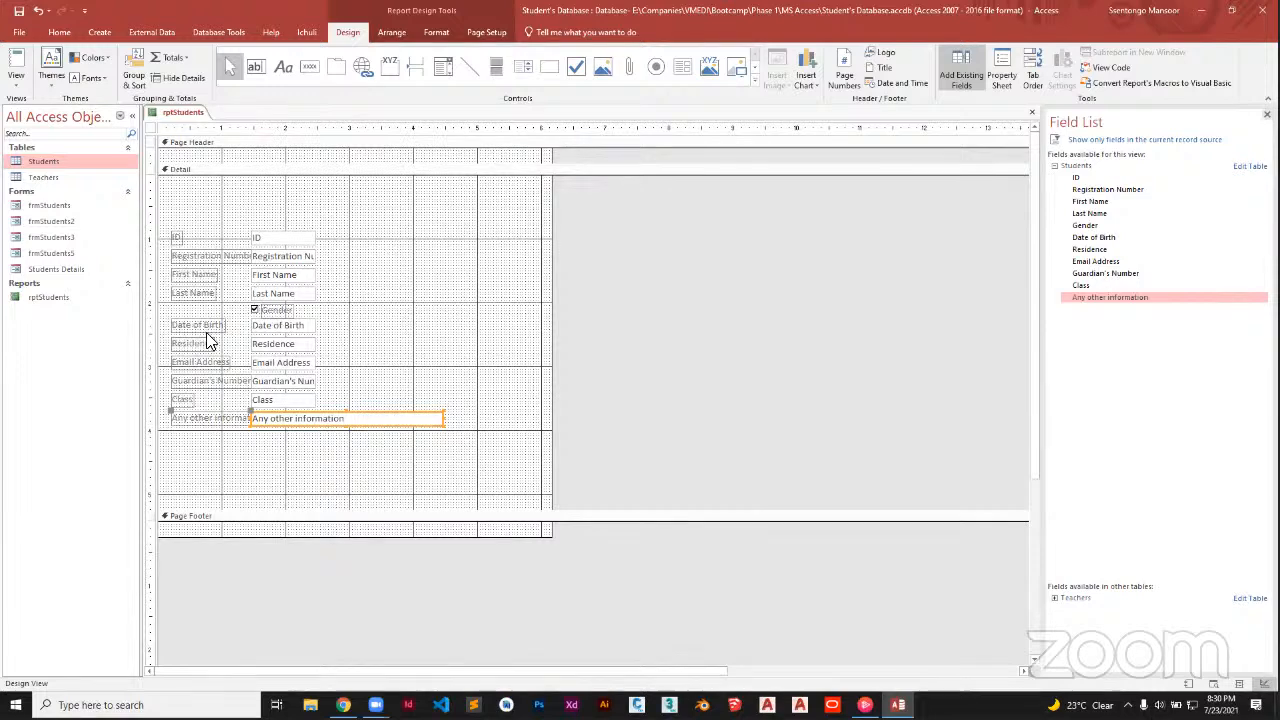
Open rptStudents in Report View and scroll down through the student records to records 6 and 7
double_click(70, 299)
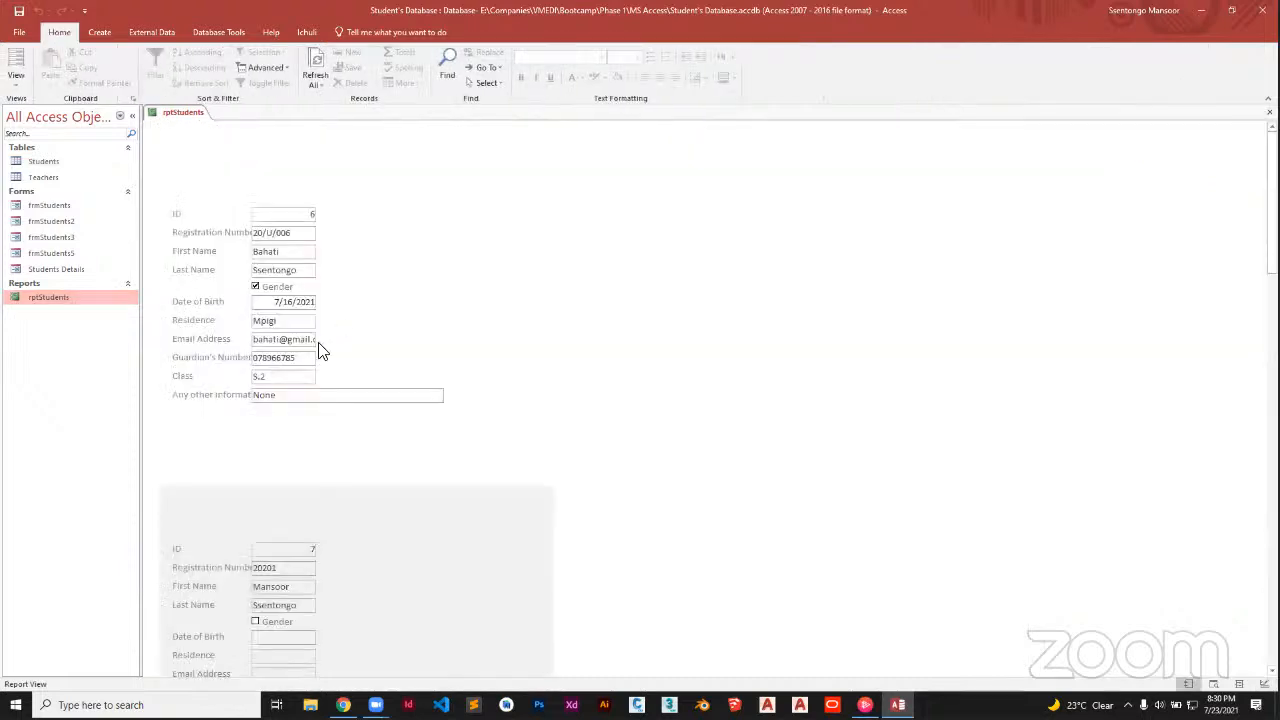
scroll(320, 350, down, 5)
scroll(318, 342, down, 10)
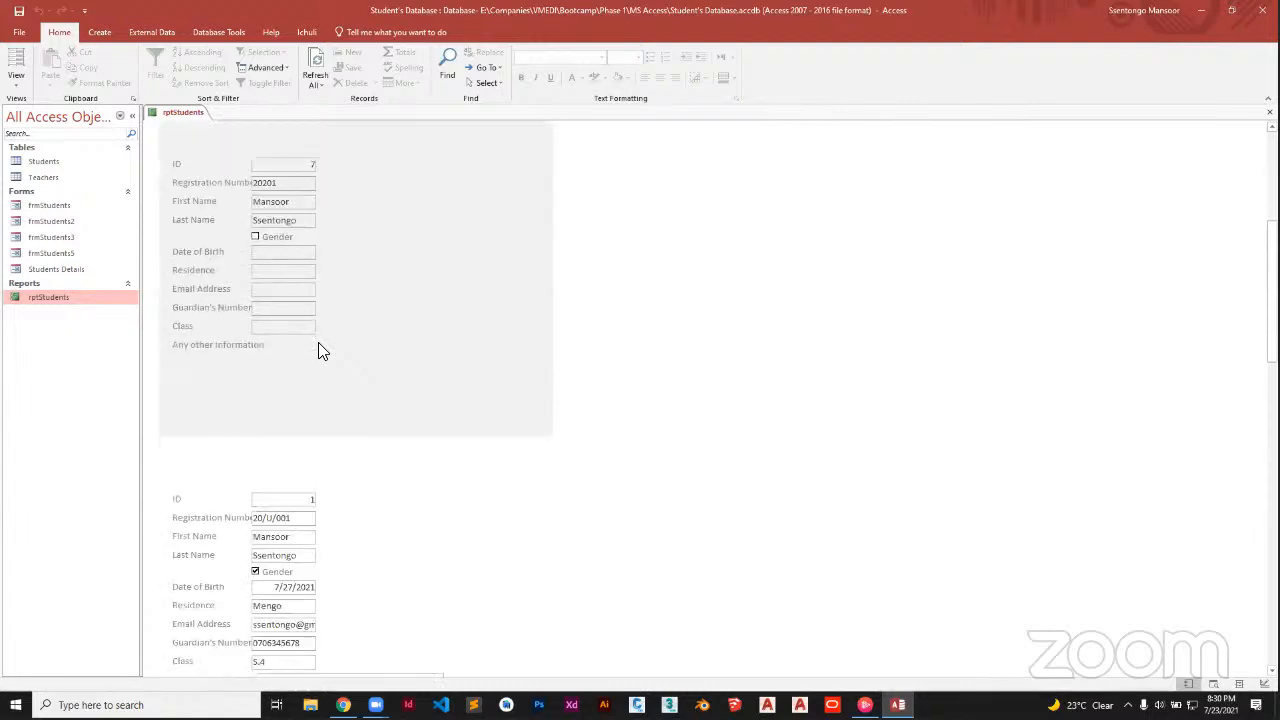
scroll(320, 350, down, 10)
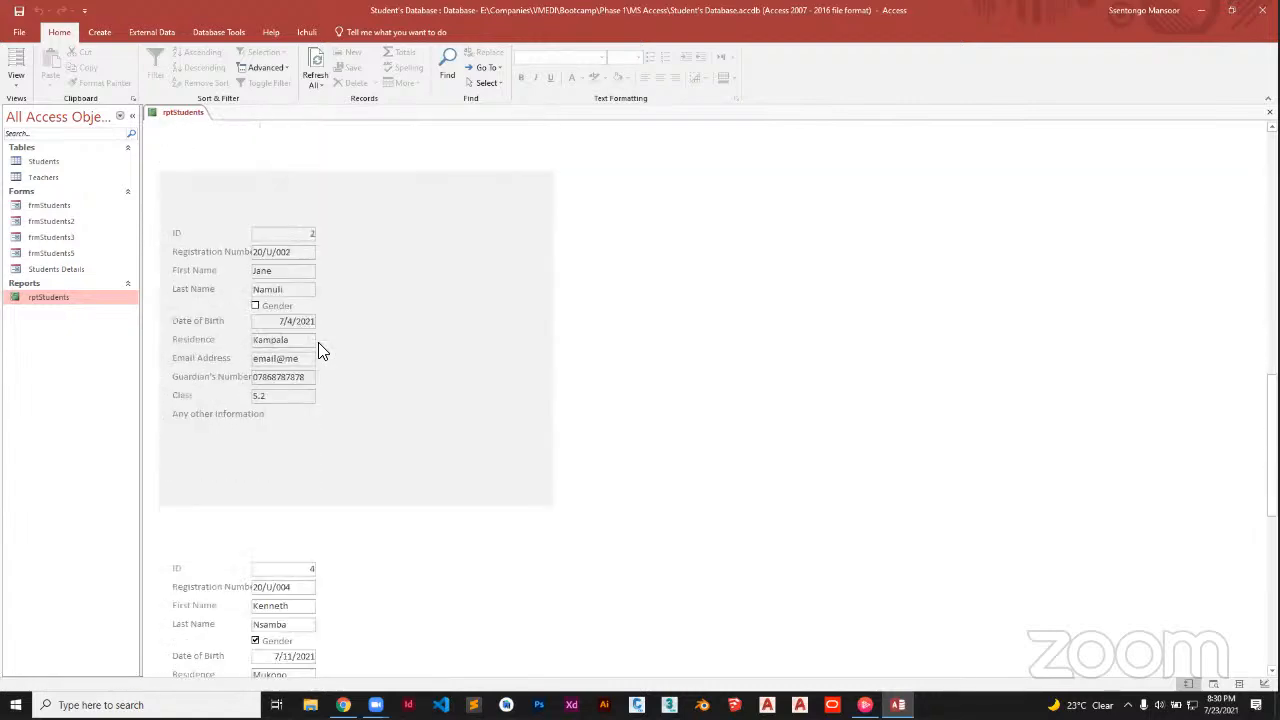
scroll(320, 350, down, 8)
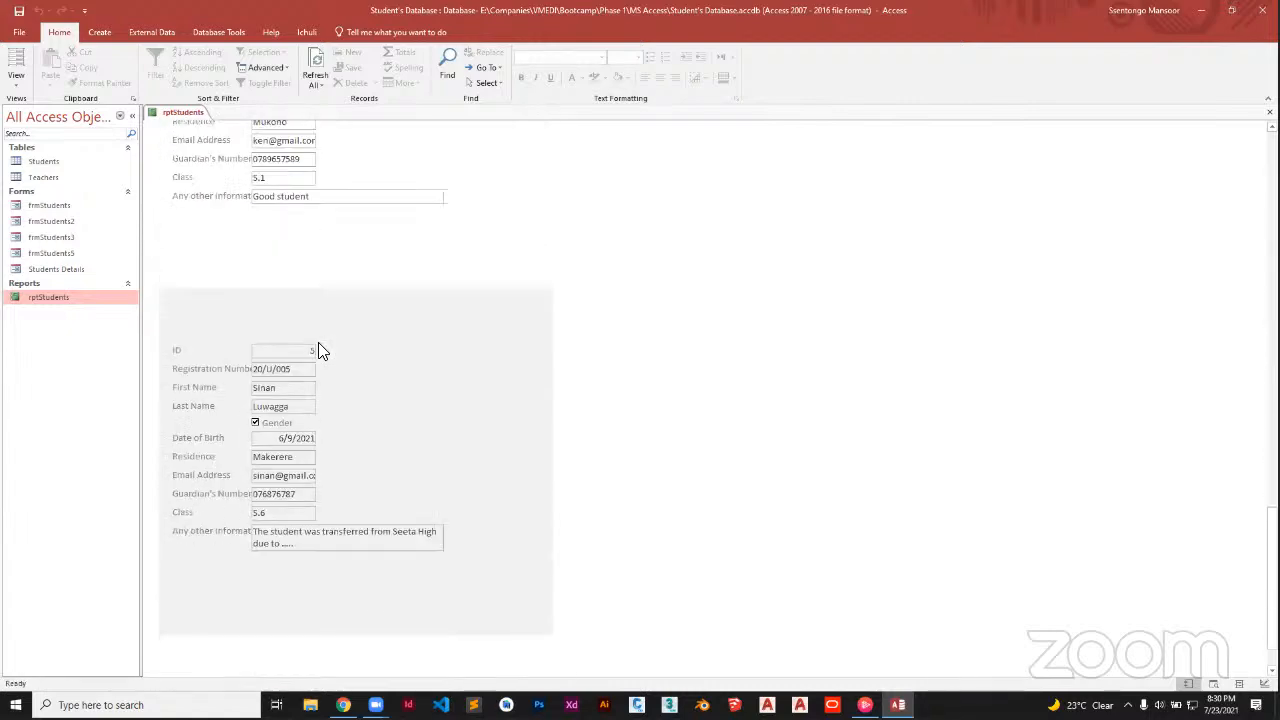
scroll(320, 350, down, 10)
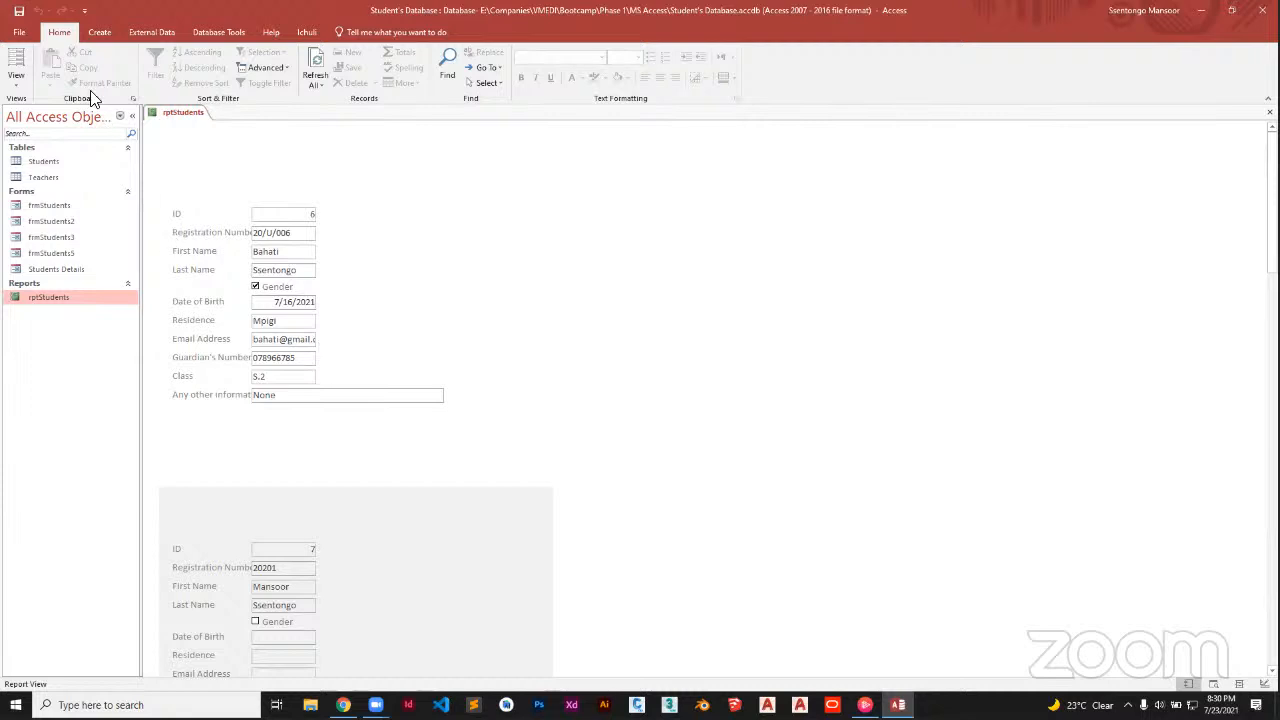
Start the Report Wizard on Table: Students, add all its fields, and continue to grouping
click(101, 30)
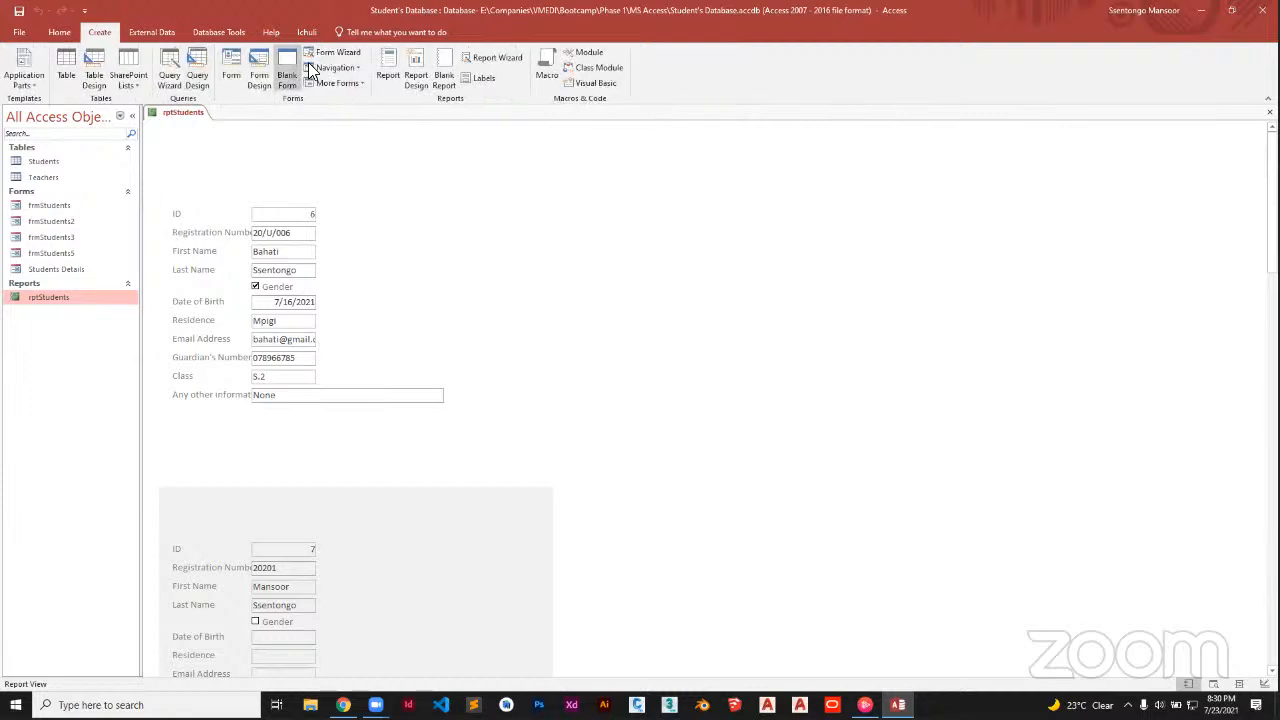
click(486, 60)
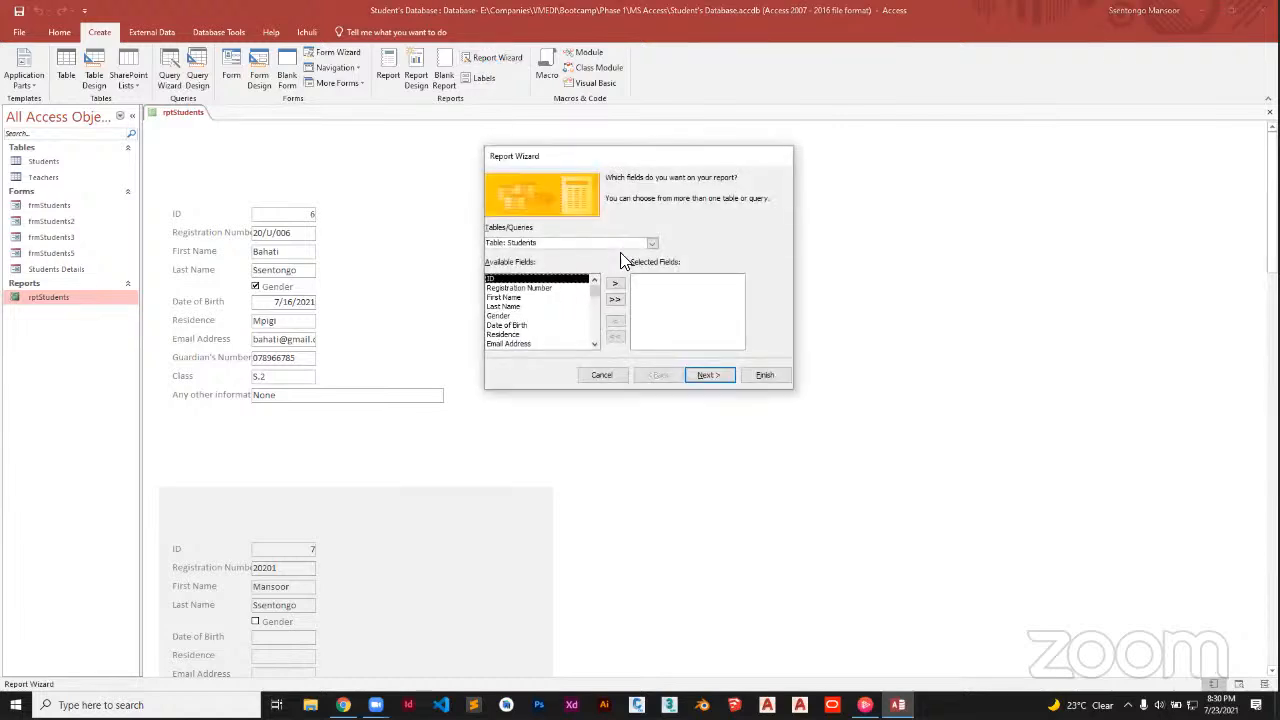
click(651, 243)
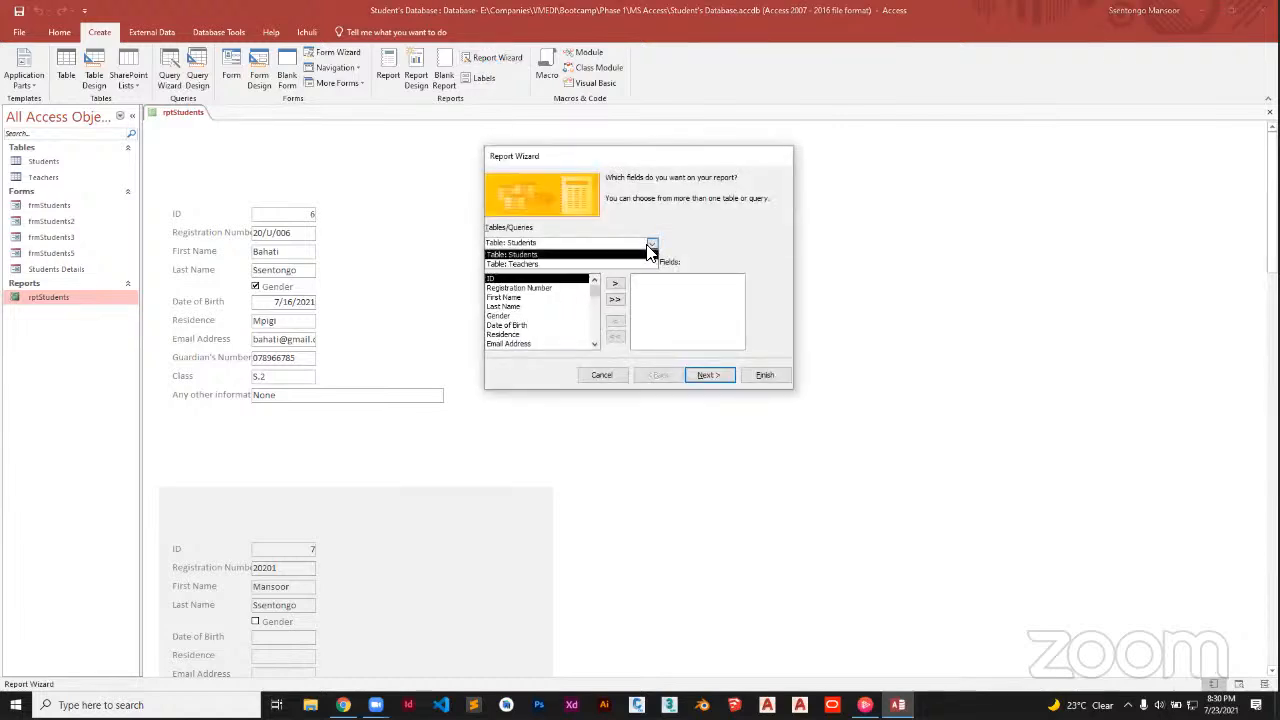
click(553, 258)
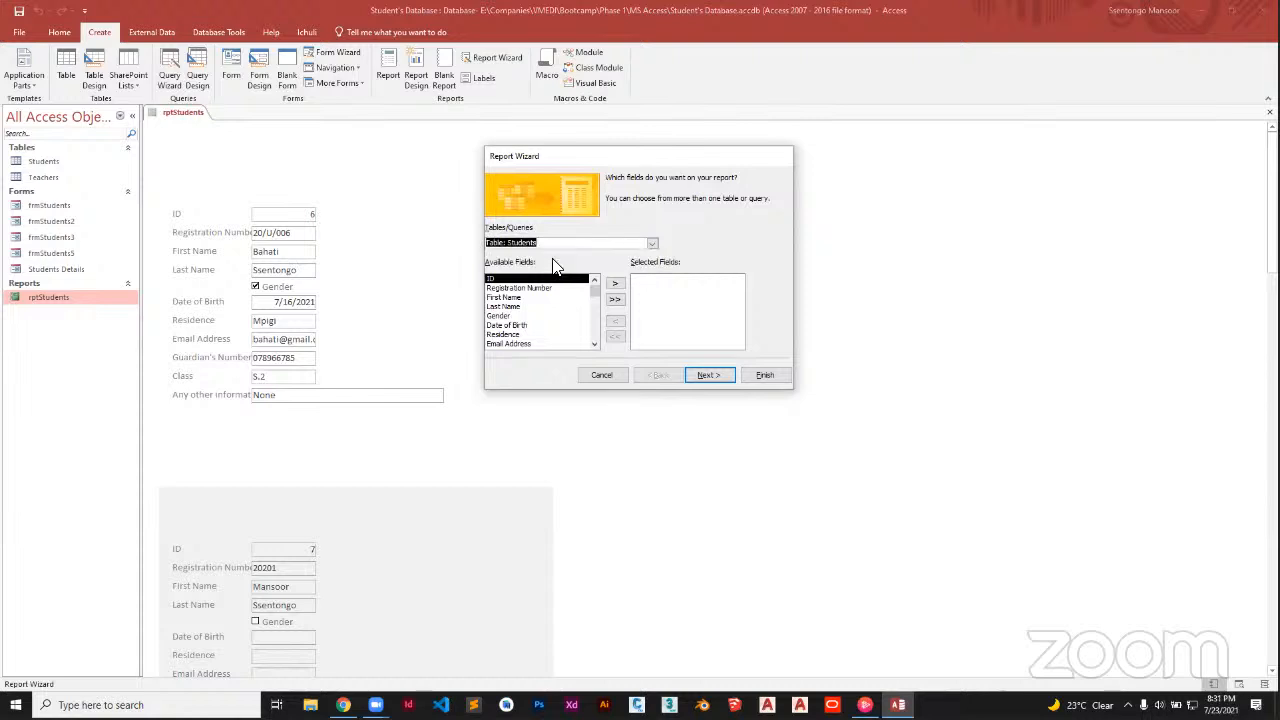
click(615, 302)
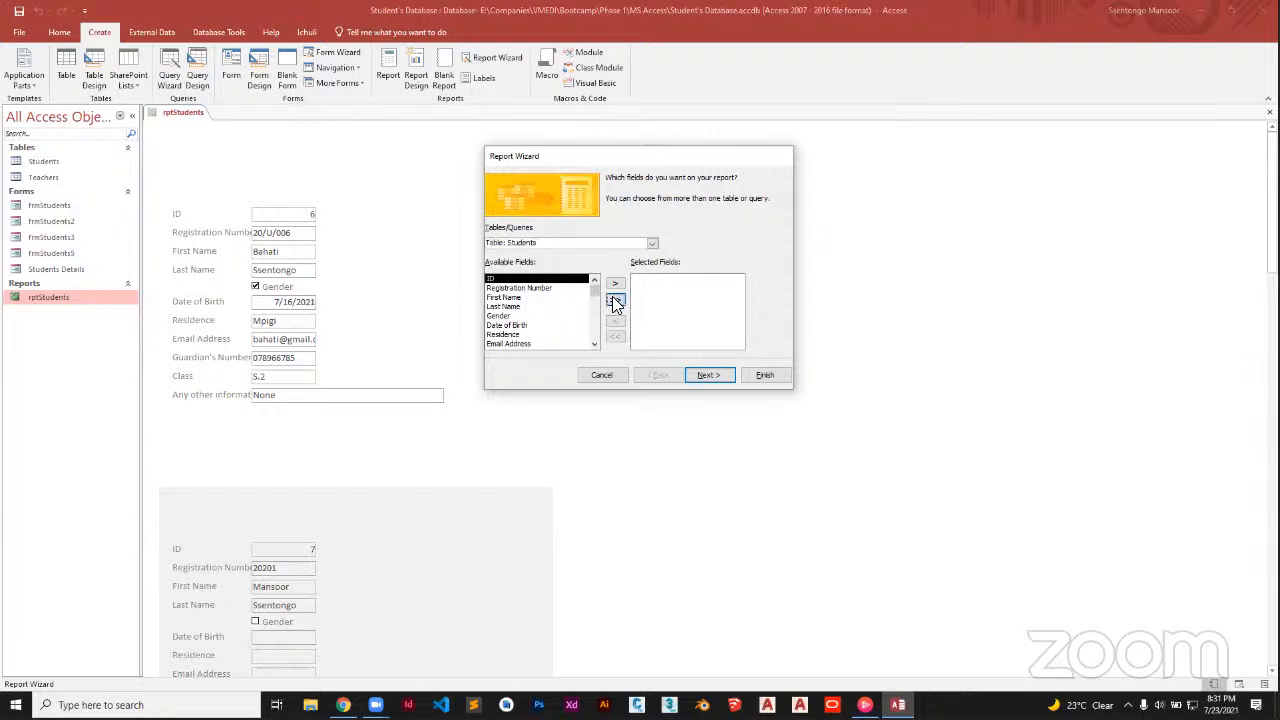
click(718, 377)
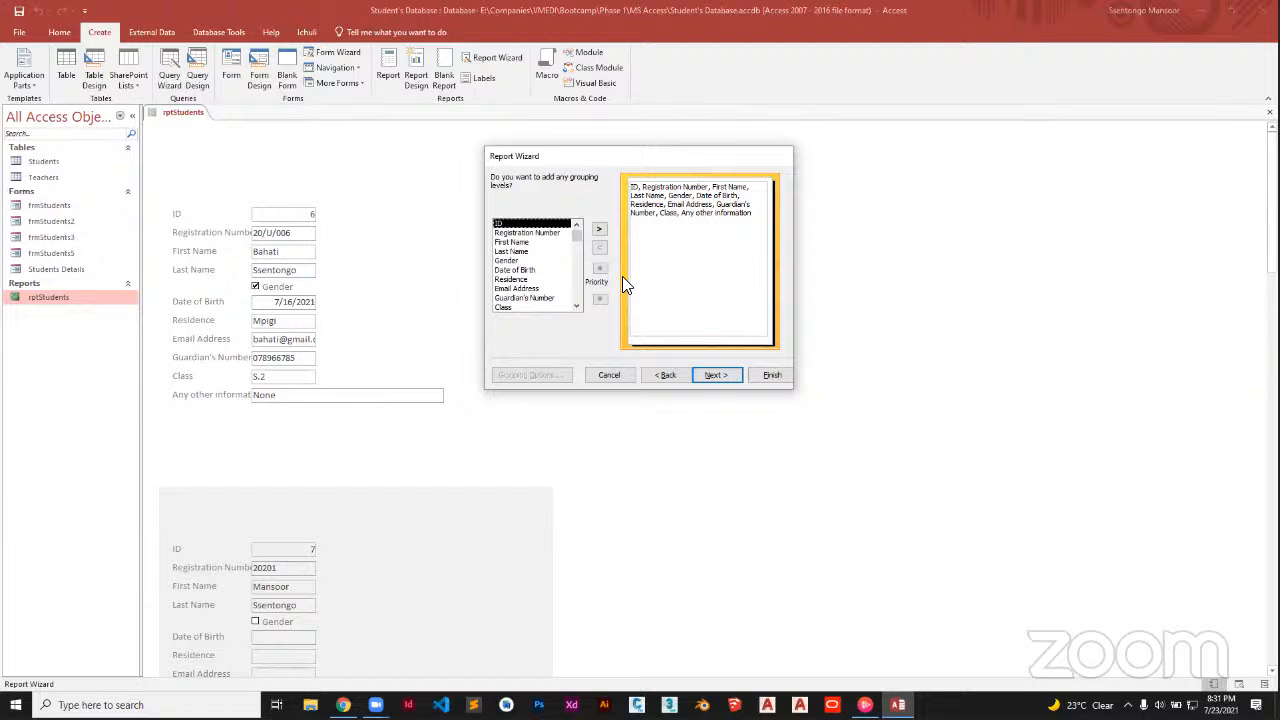
Skip grouping and sort the report's records by ID
click(714, 376)
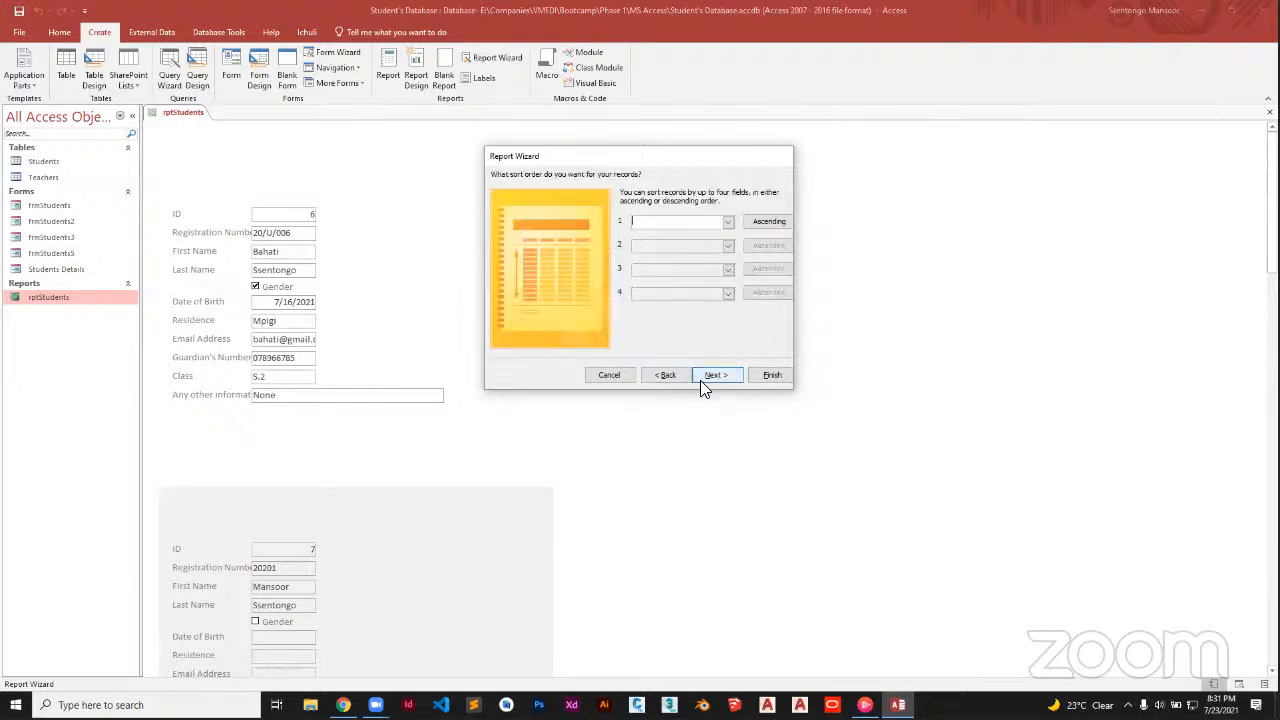
click(727, 223)
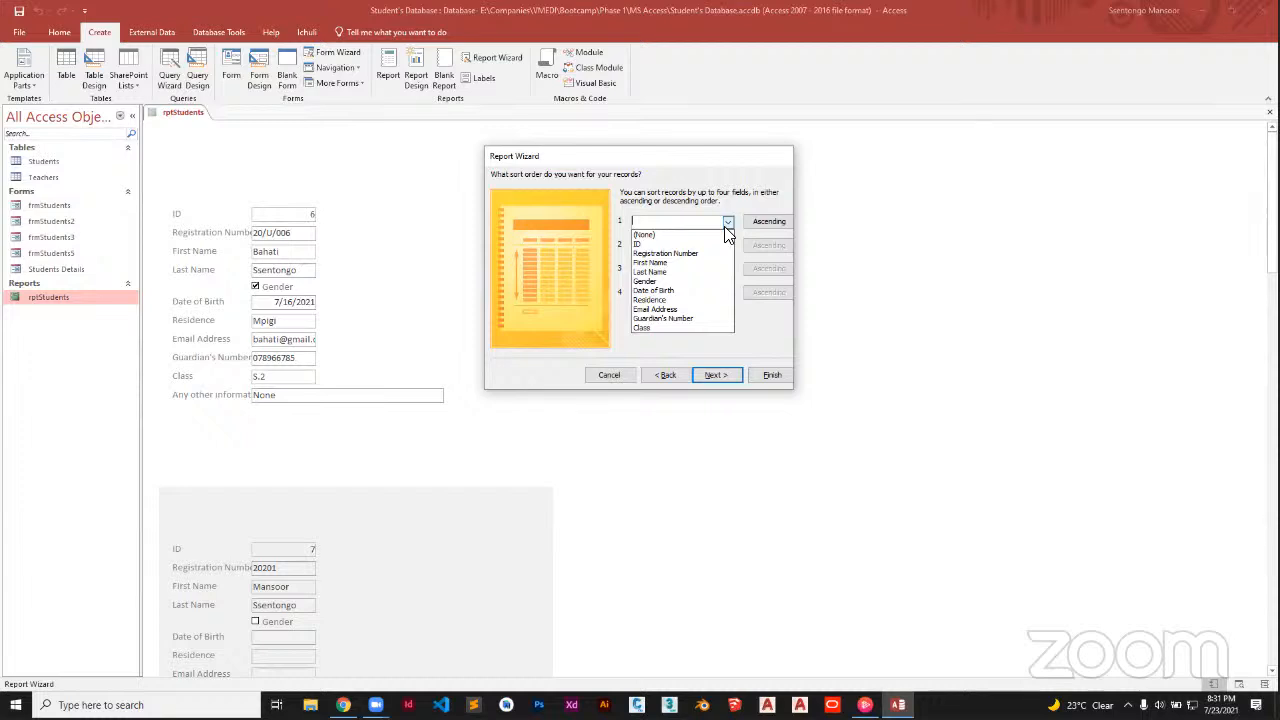
click(691, 245)
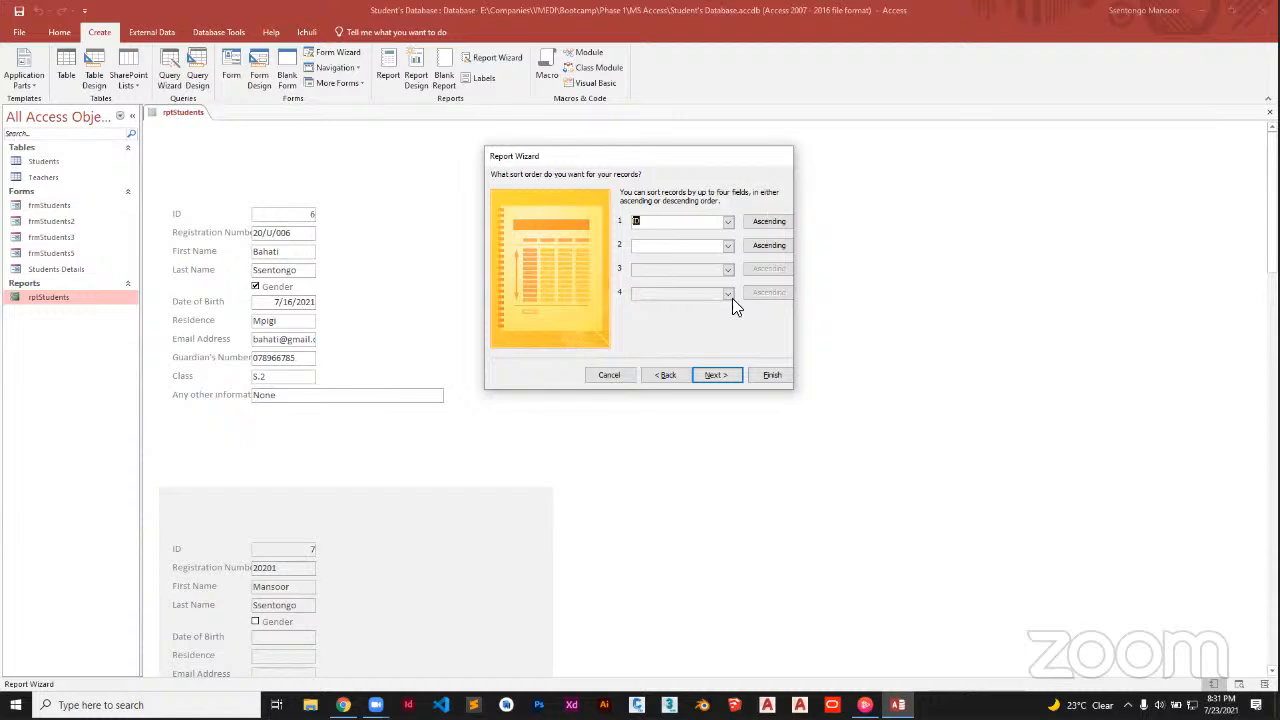
Compare the Columnar and Tabular layouts, then select Justified
click(720, 374)
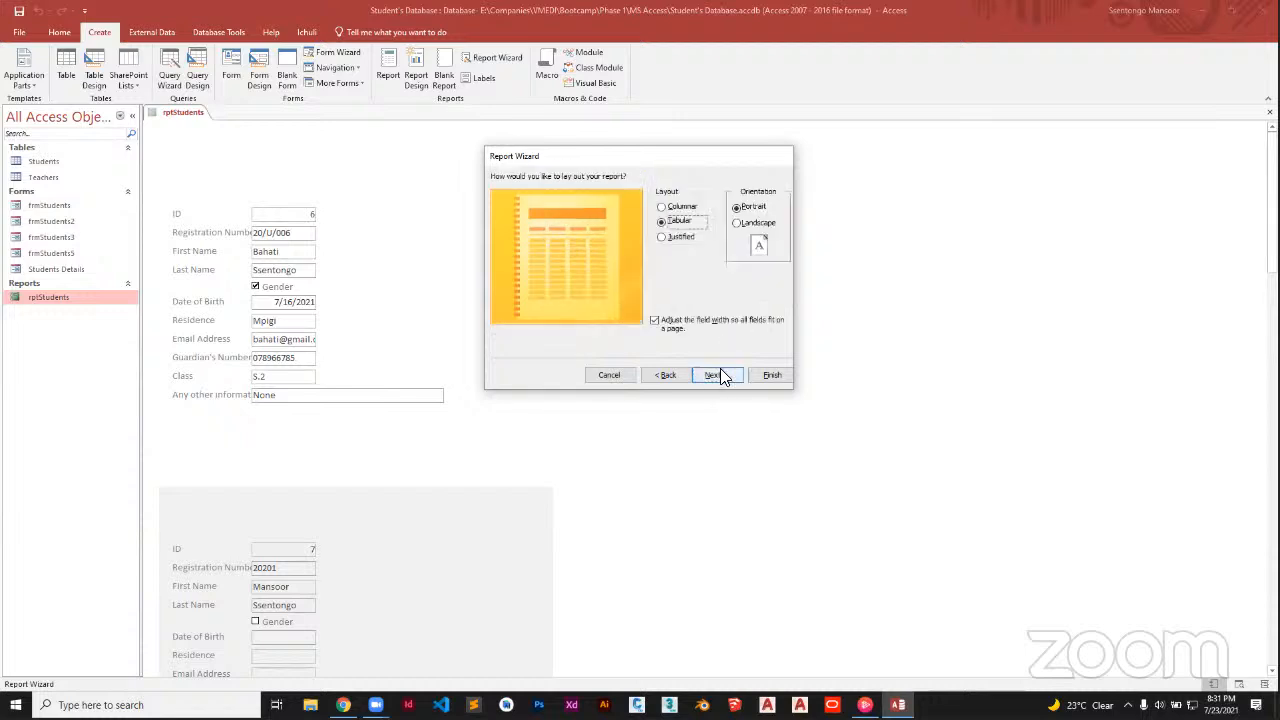
click(661, 207)
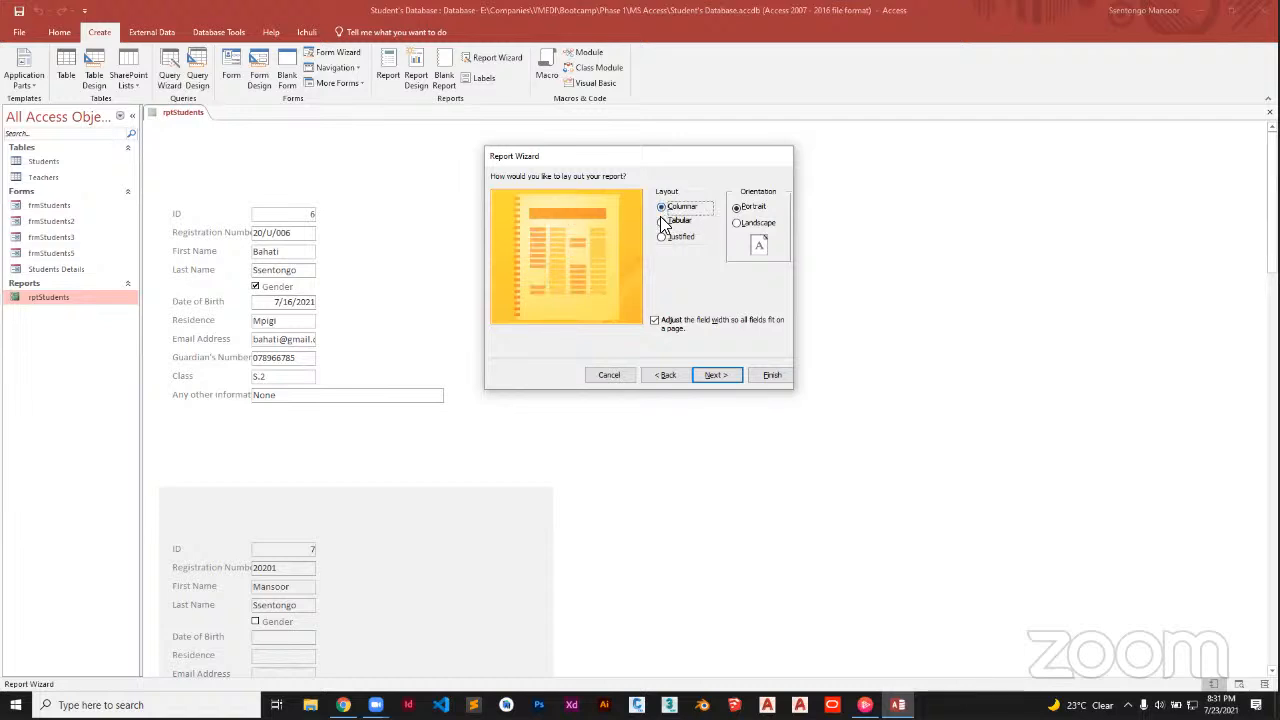
click(661, 221)
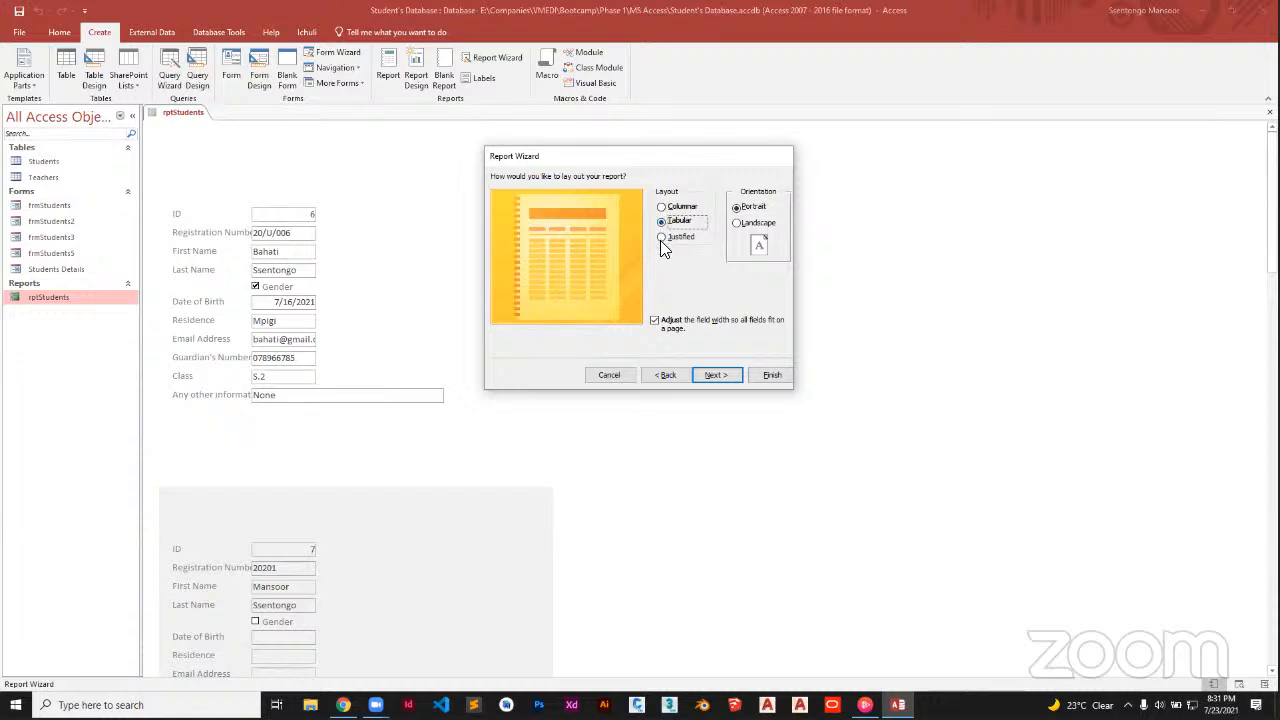
click(661, 238)
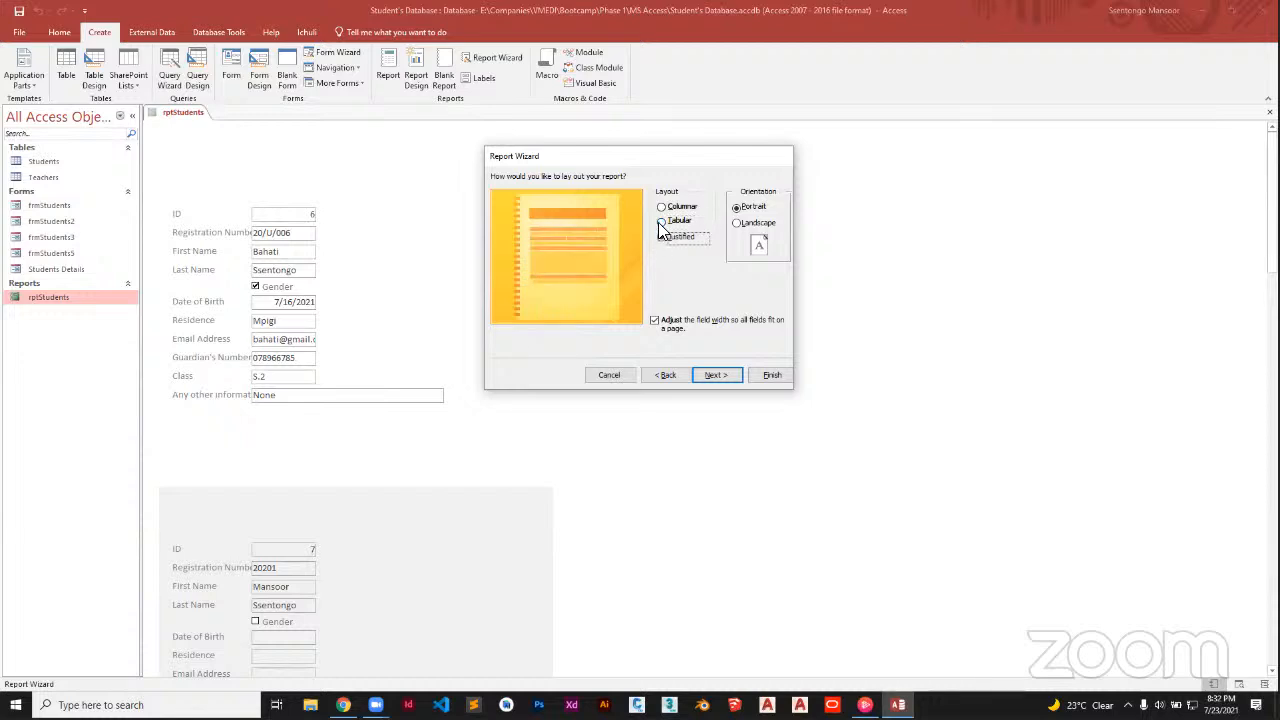
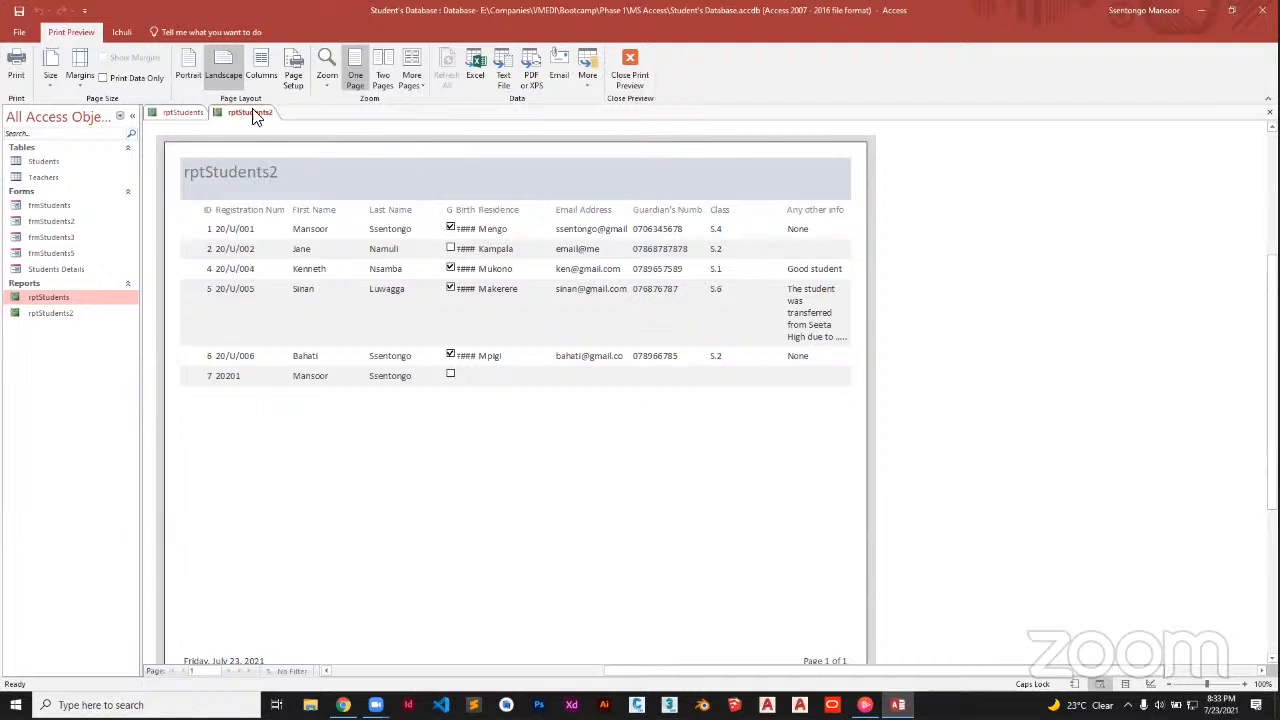
Save the rptStudents2 report from its tab's shortcut menu
click(248, 116)
right_click(248, 116)
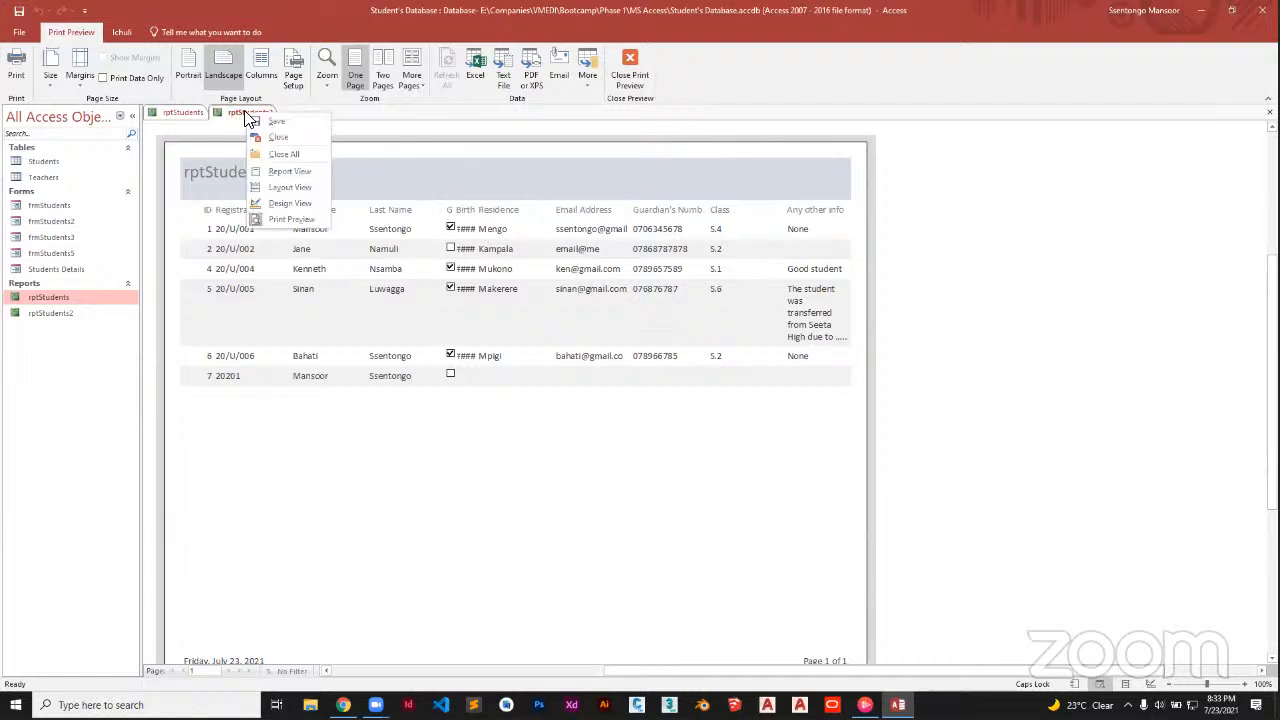
click(270, 122)
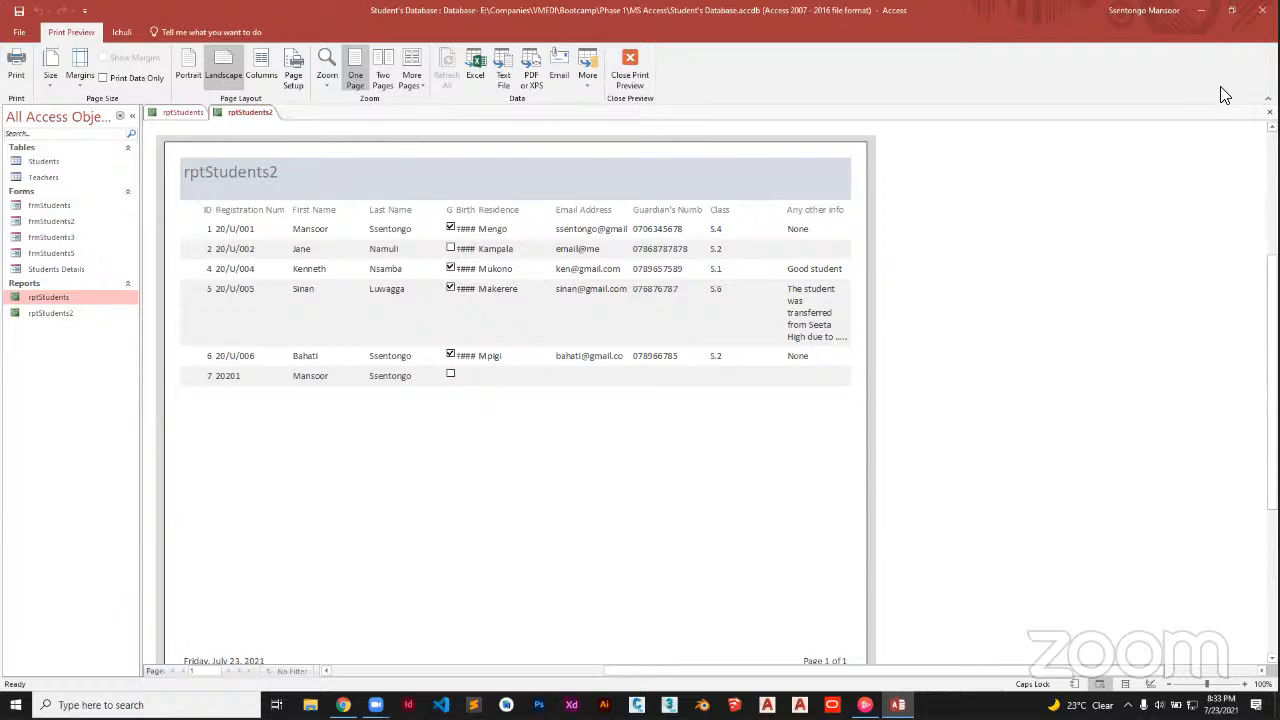
Close the rptStudents2 print preview and reopen rptStudents2 from the Navigation Pane
click(1269, 112)
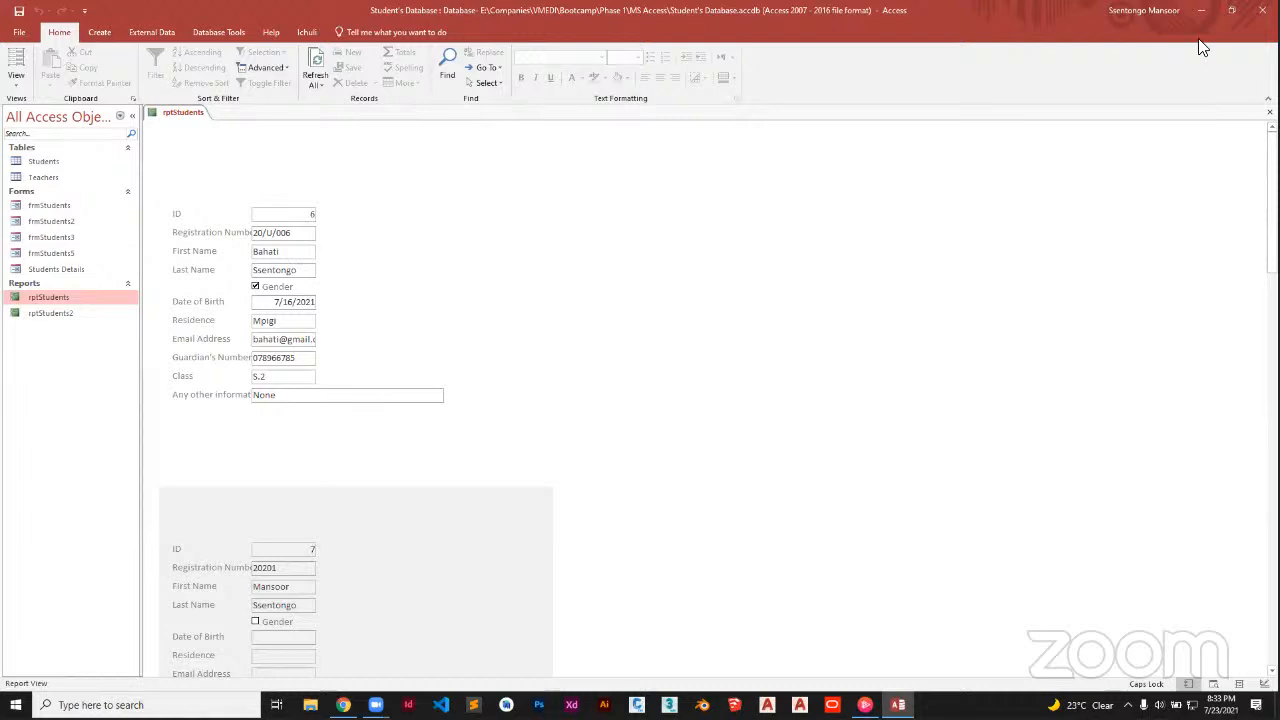
click(66, 318)
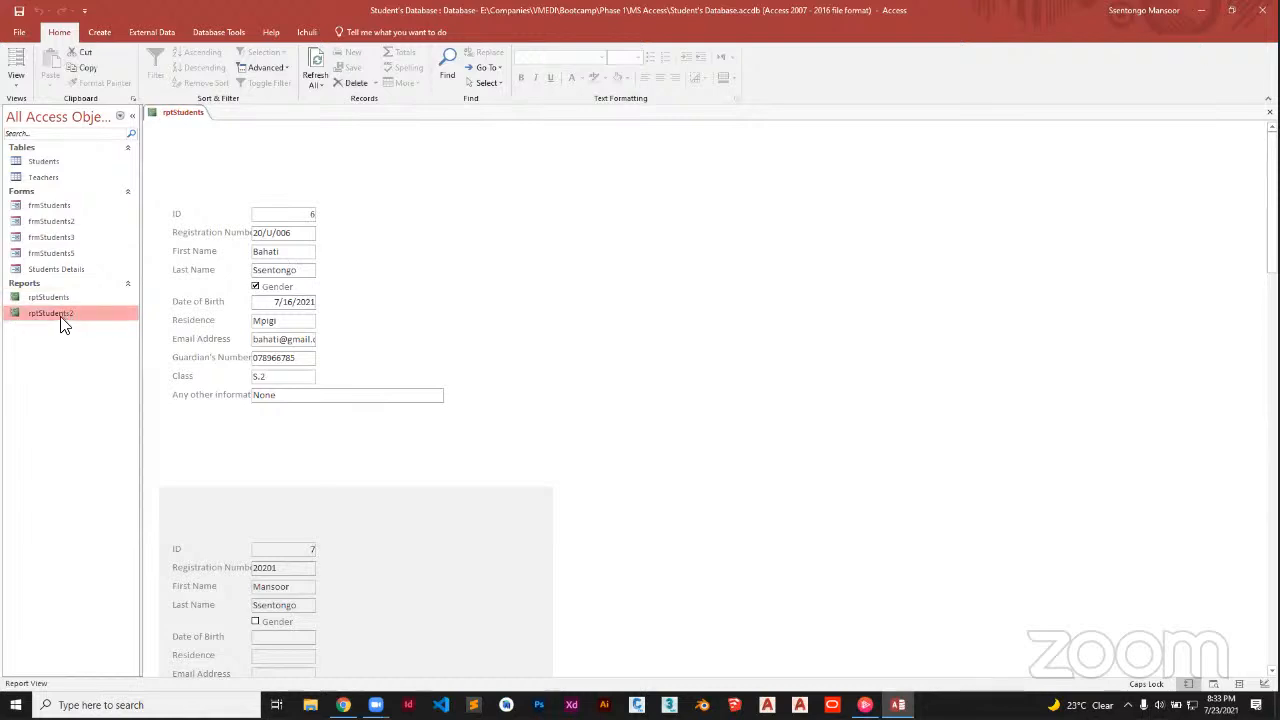
double_click(61, 316)
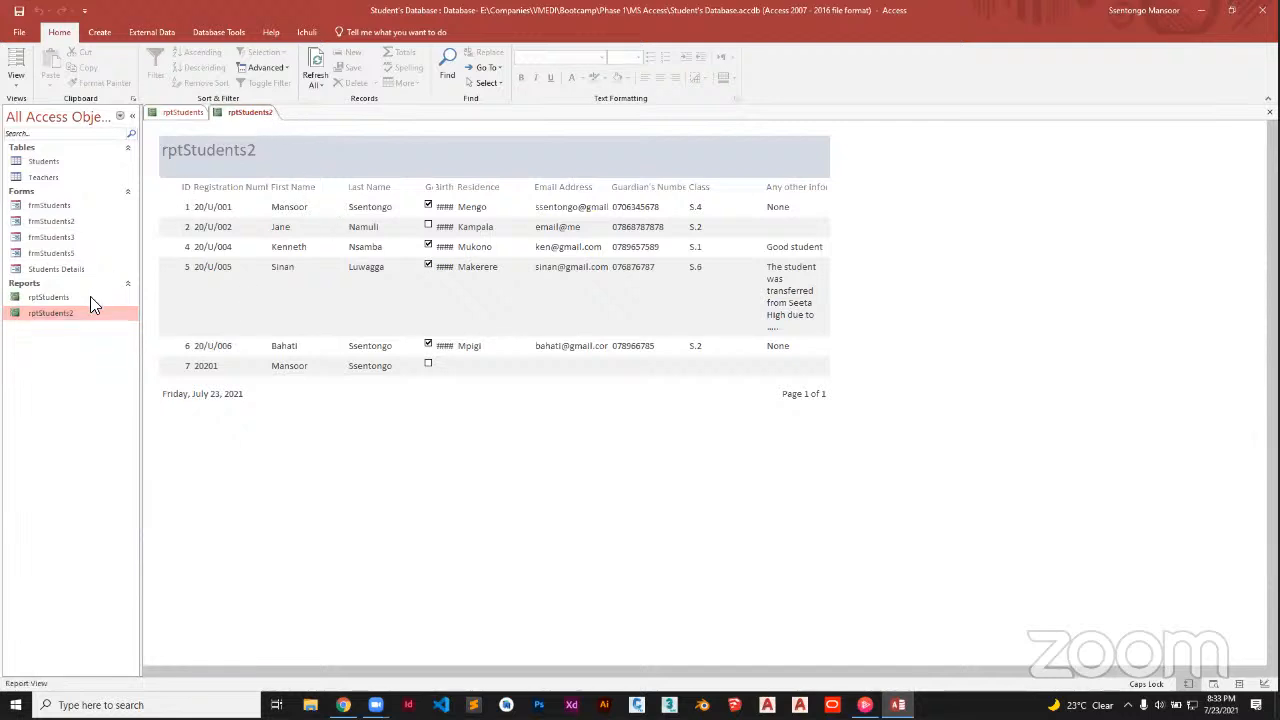
Check rptStudents2 in Print Preview, then close the preview
click(15, 88)
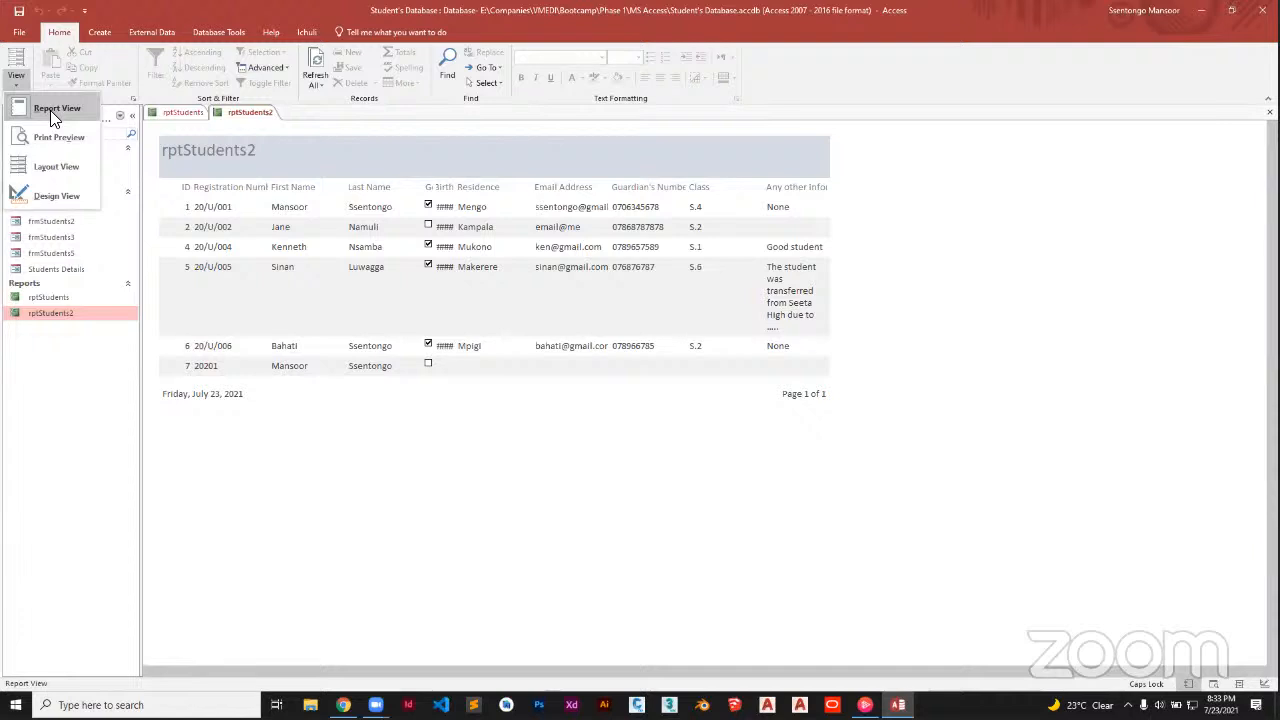
click(56, 136)
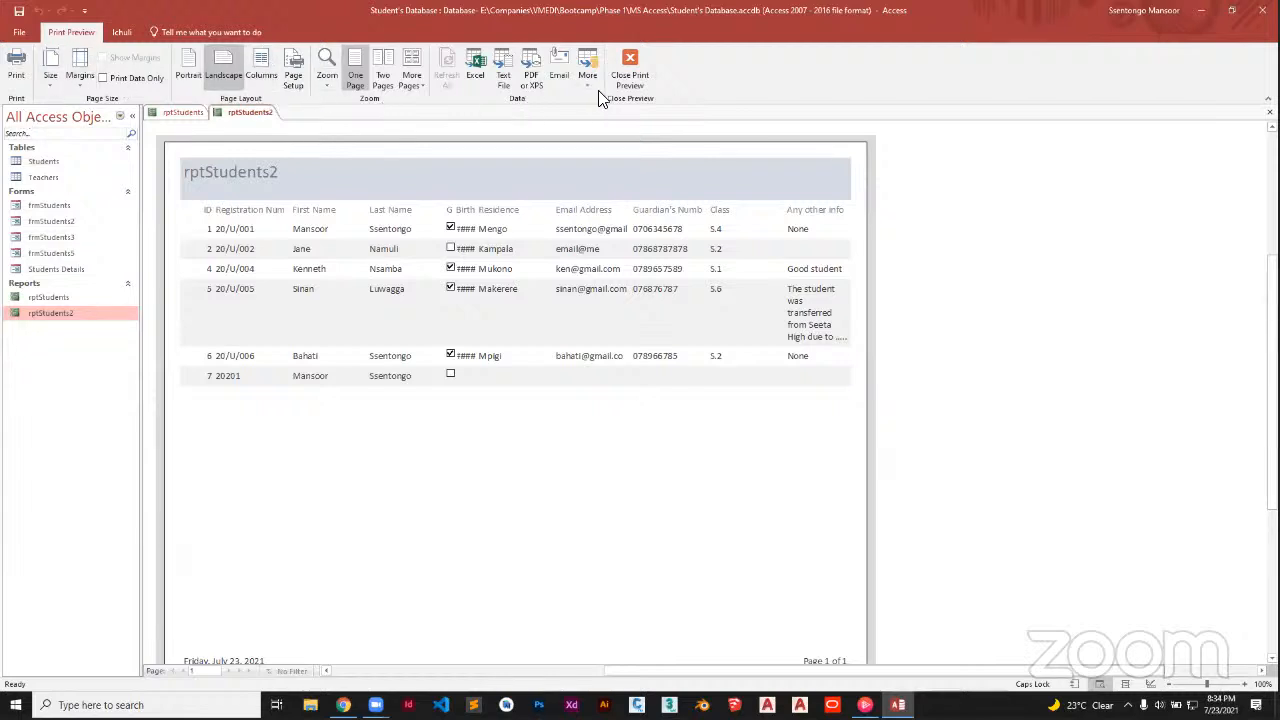
click(627, 68)
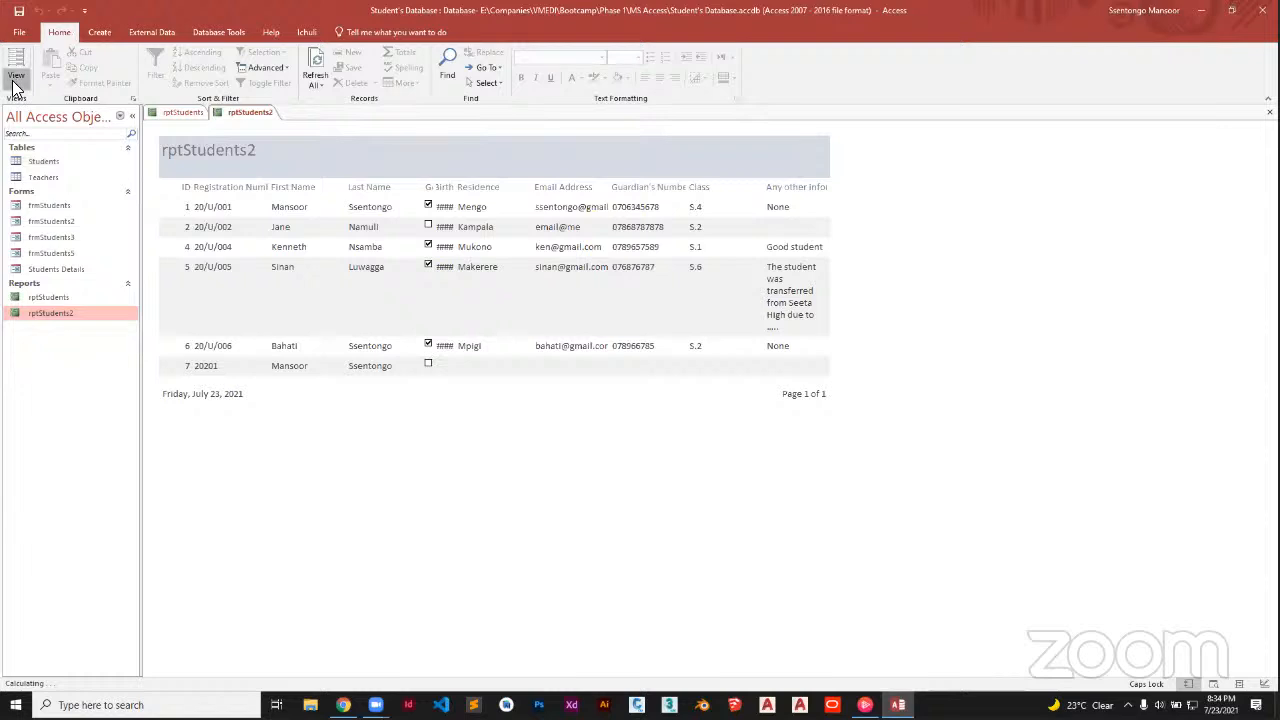
Widen the ID column in Layout View, undo it, and switch to Design View
click(15, 75)
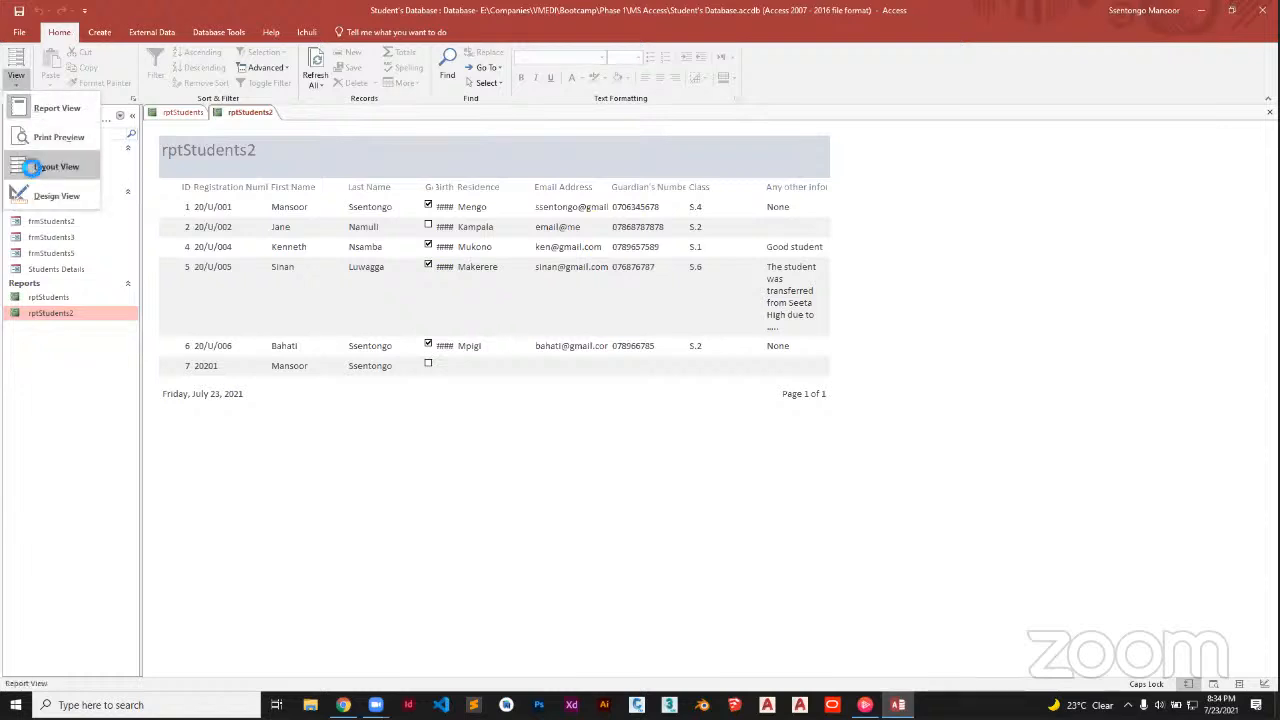
click(27, 165)
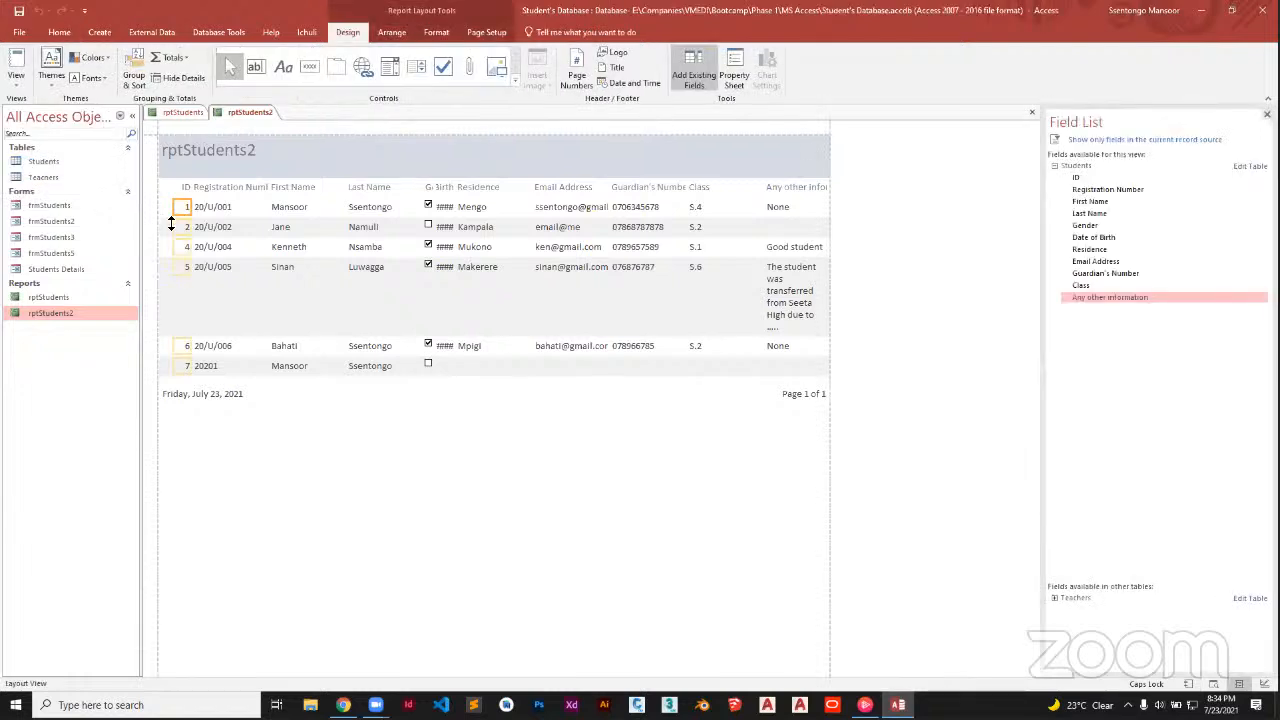
mouse_move(195, 212)
mouse_down()
mouse_move(210, 210)
mouse_move(186, 194)
mouse_move(177, 208)
mouse_up()
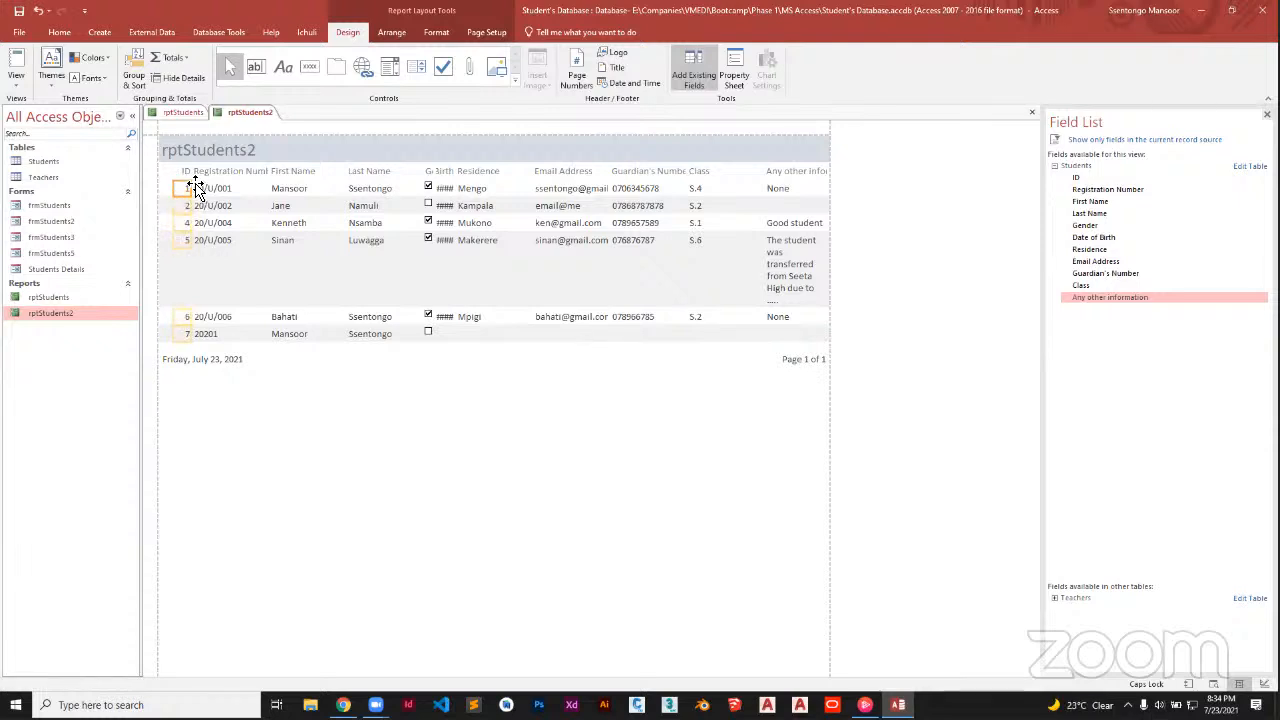
key(ctrl+z)
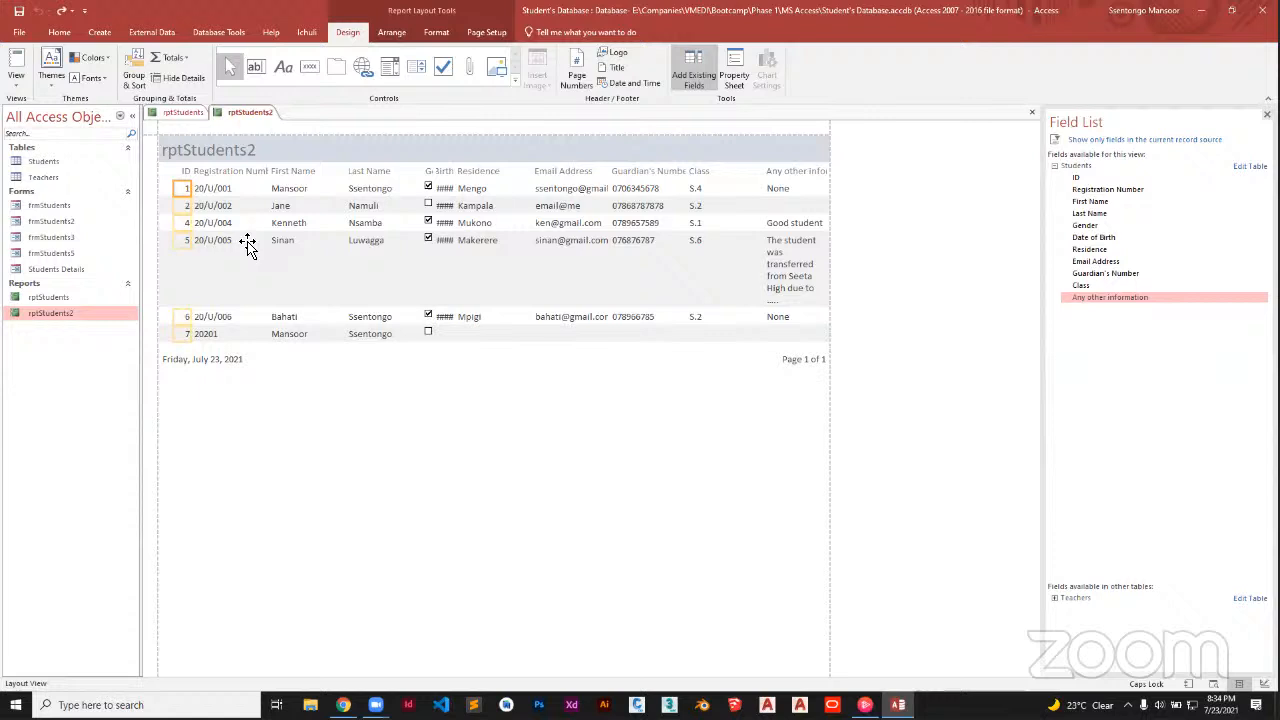
click(20, 80)
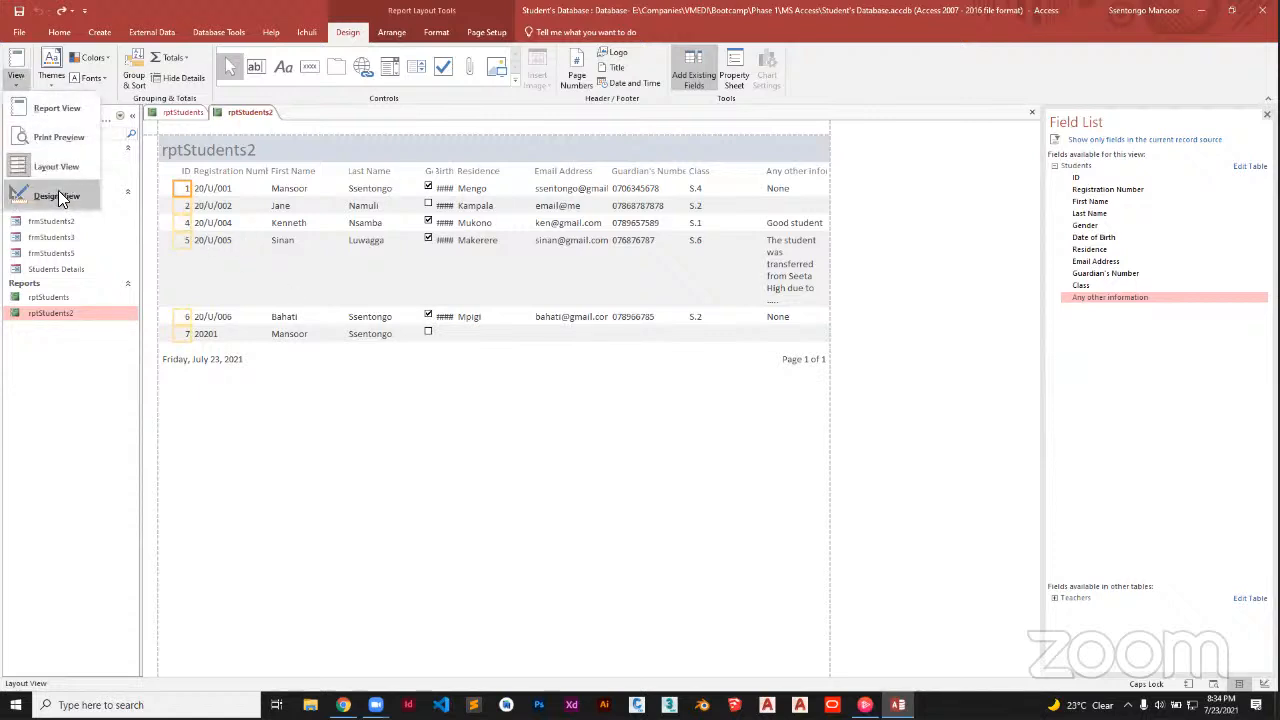
click(60, 195)
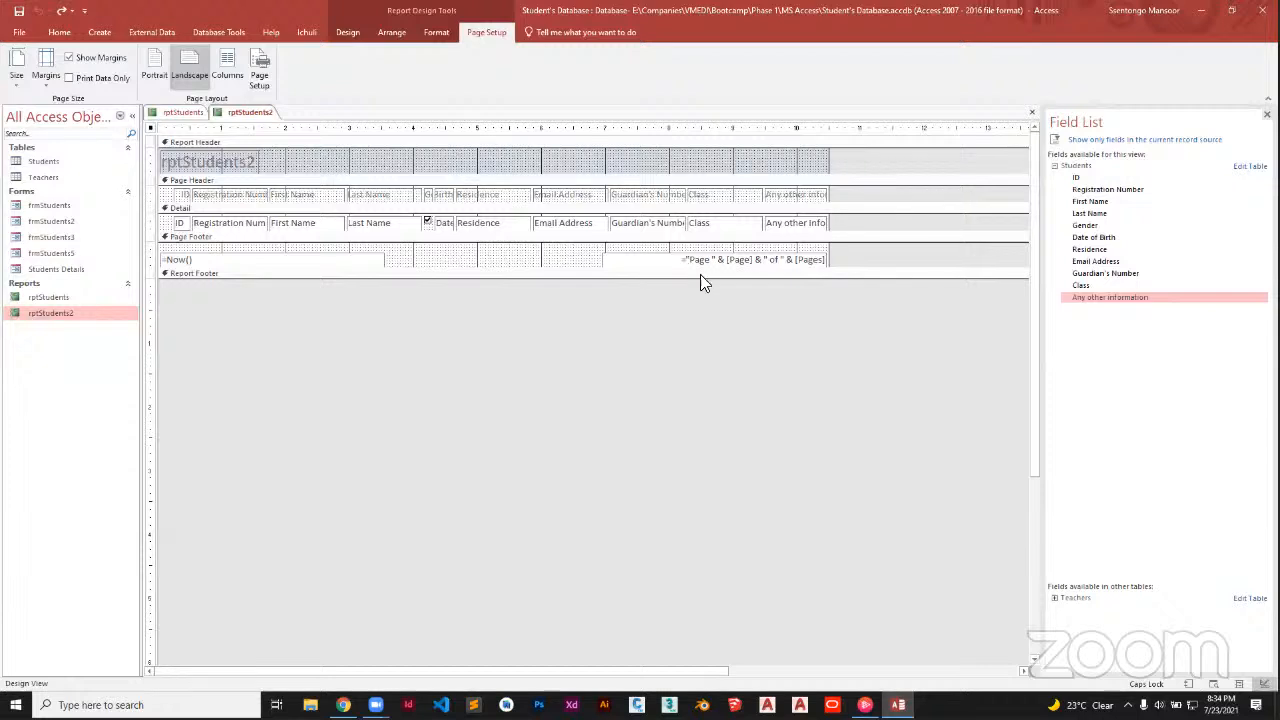
Make the Report Footer taller, shorten it again, and widen the report slightly
drag(702, 281, 711, 365)
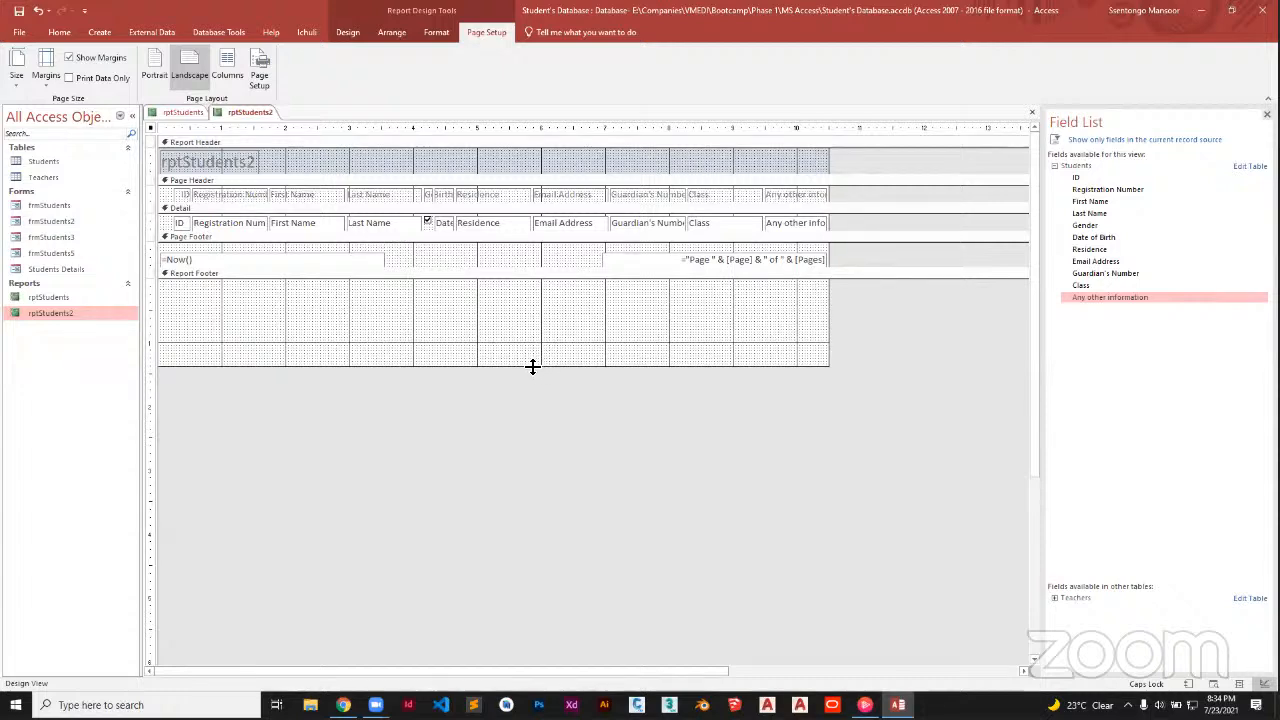
click(532, 367)
drag(532, 367, 543, 305)
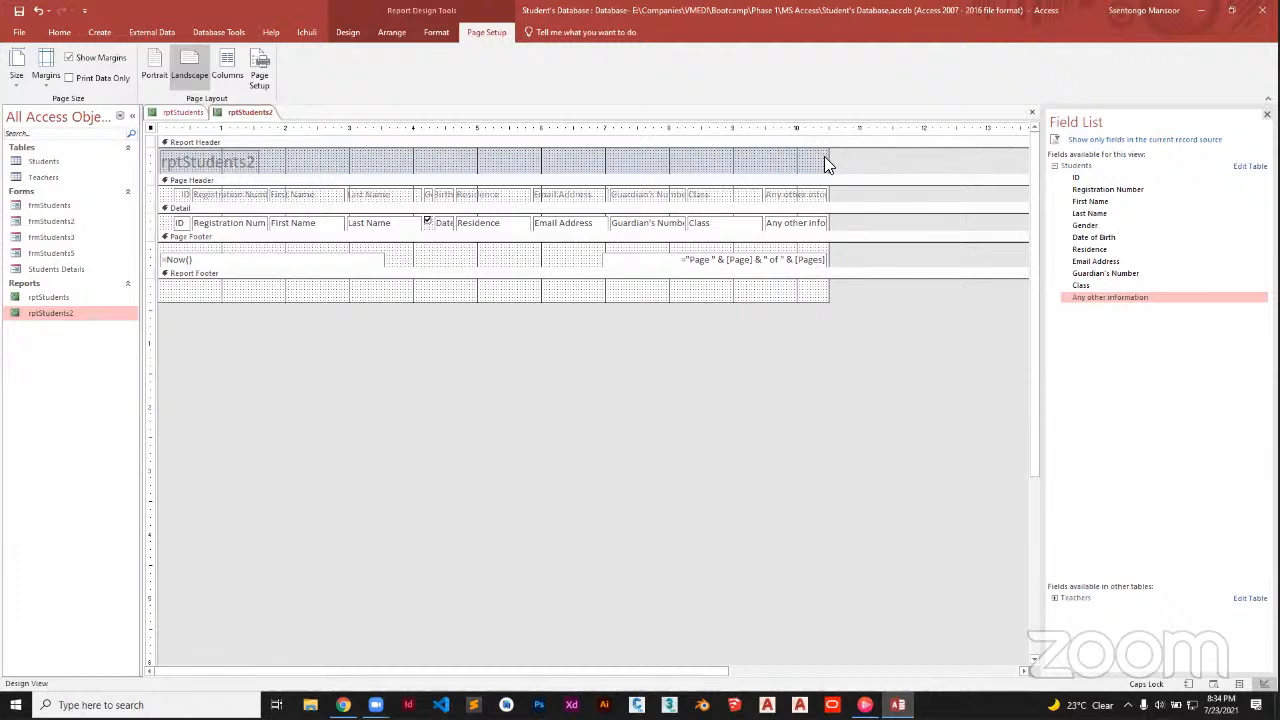
drag(829, 158, 845, 158)
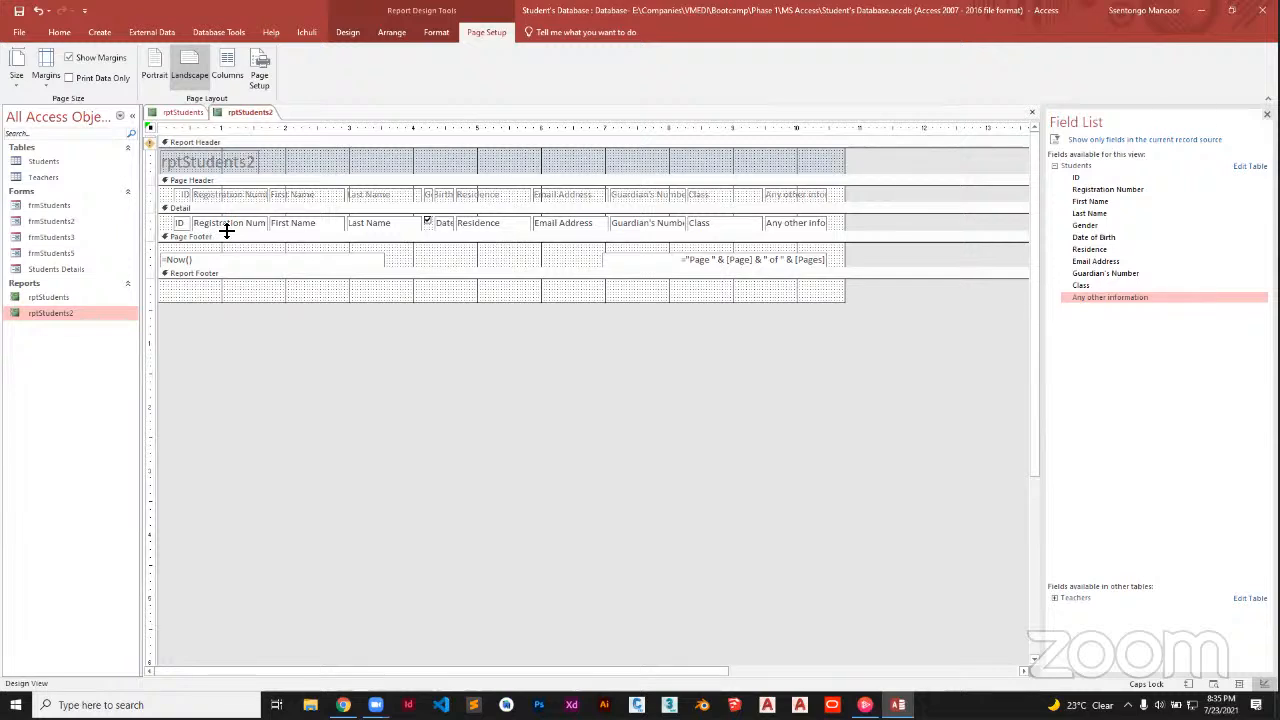
Make the Detail section taller and widen the report further
drag(227, 232, 227, 251)
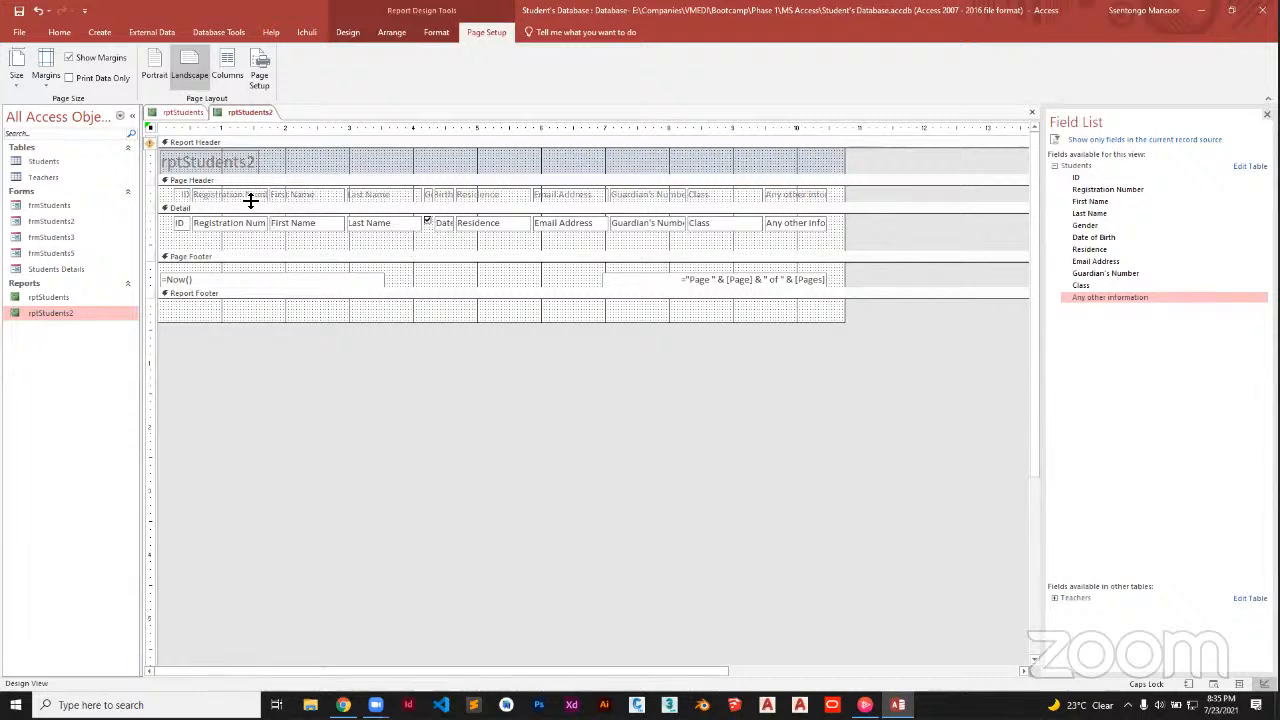
click(210, 195)
drag(846, 163, 925, 150)
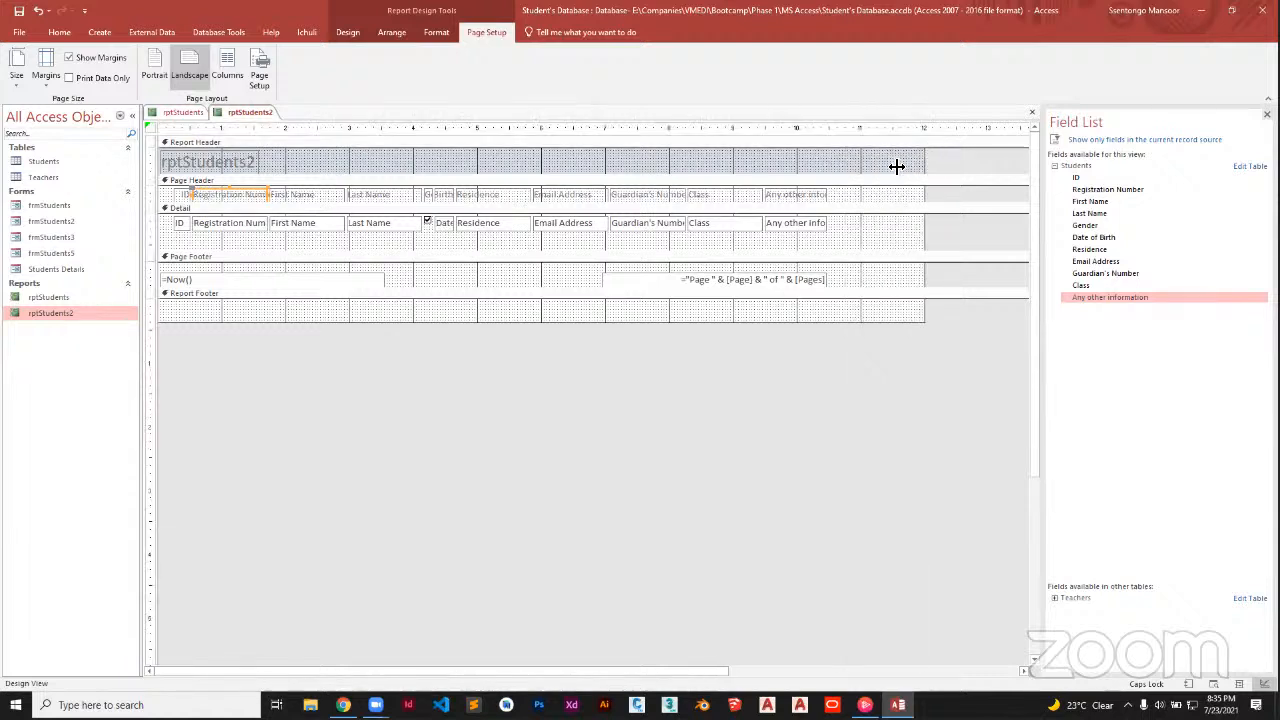
drag(846, 200, 178, 196)
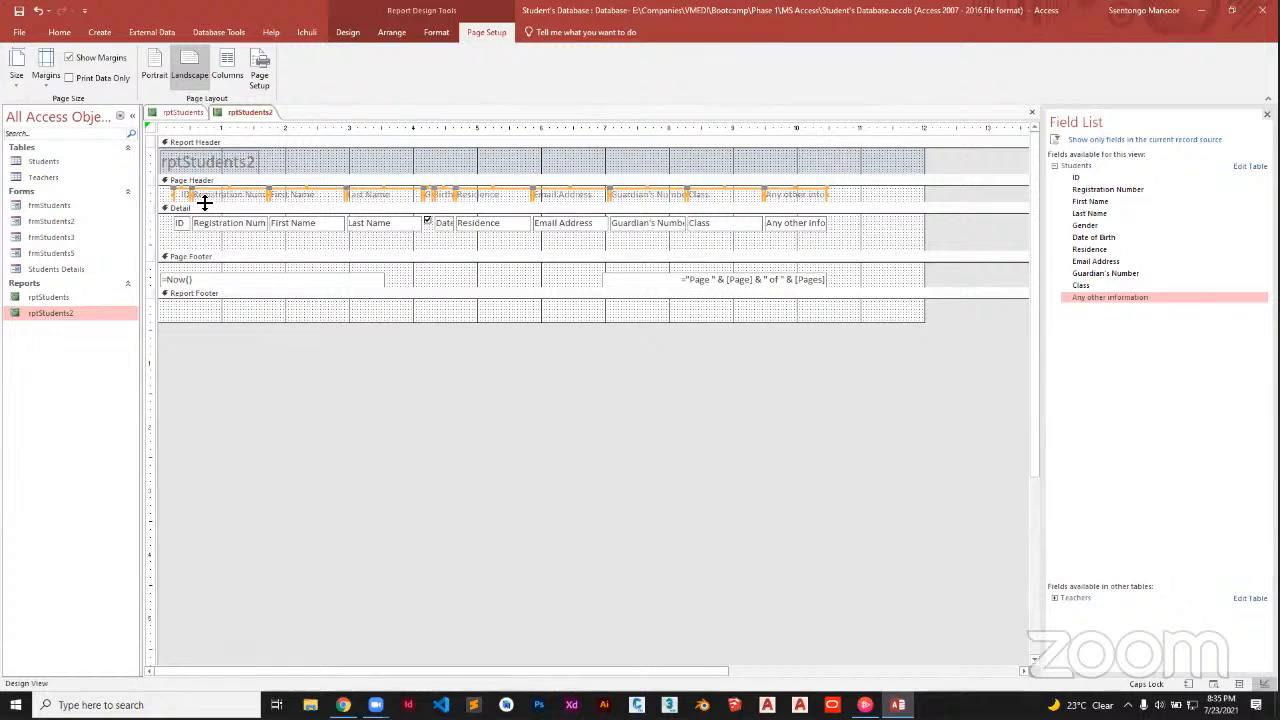
Make the Page Header section taller and view rptStudents2 in Report View
drag(204, 203, 206, 224)
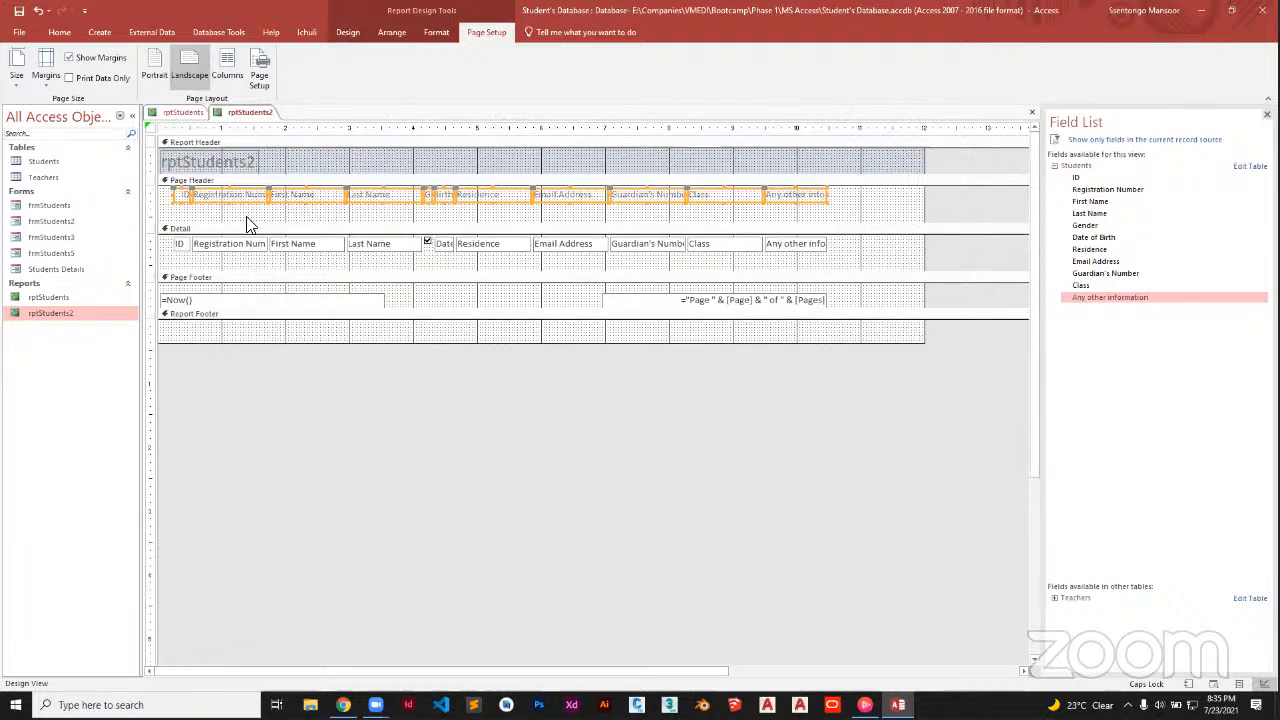
click(248, 180)
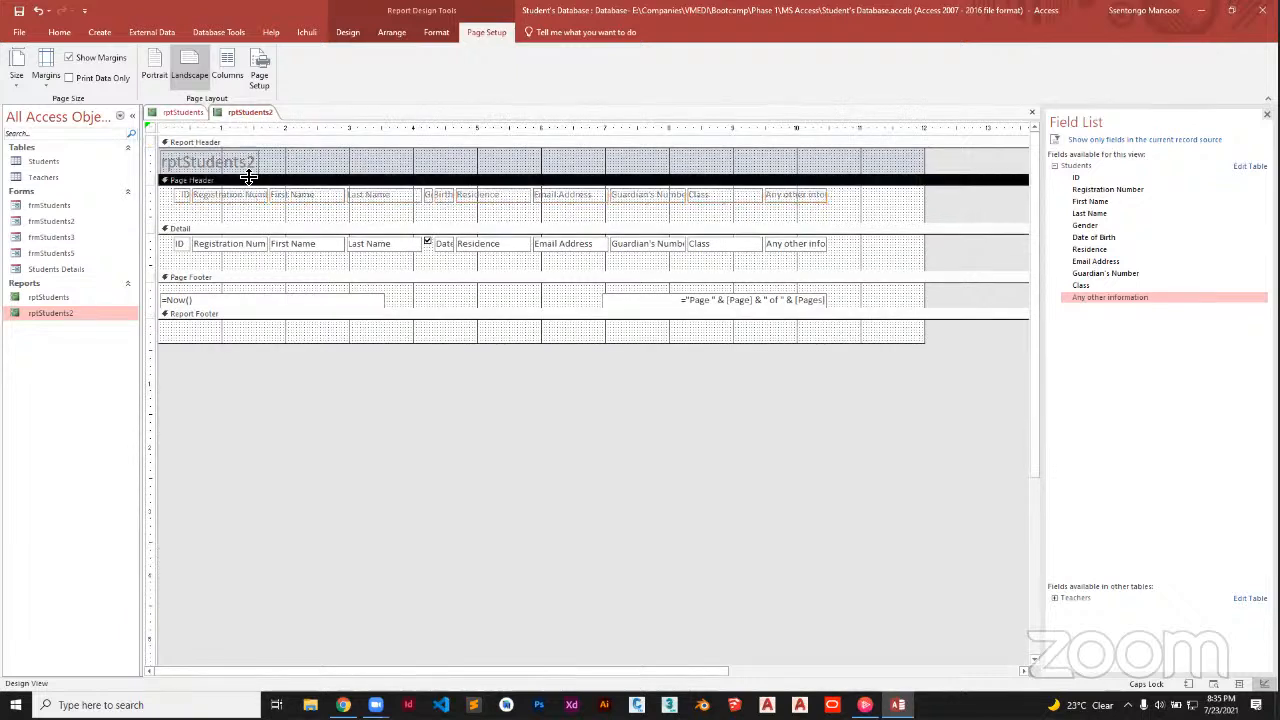
right_click(243, 118)
click(258, 120)
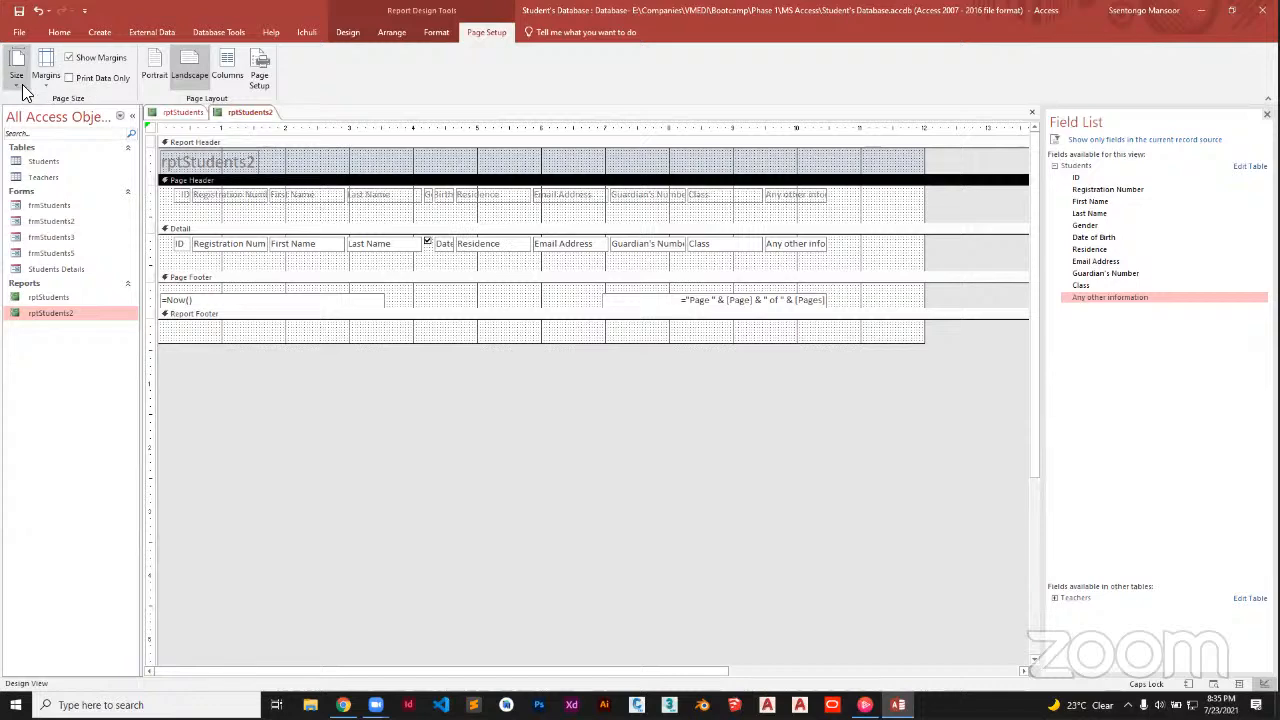
double_click(71, 319)
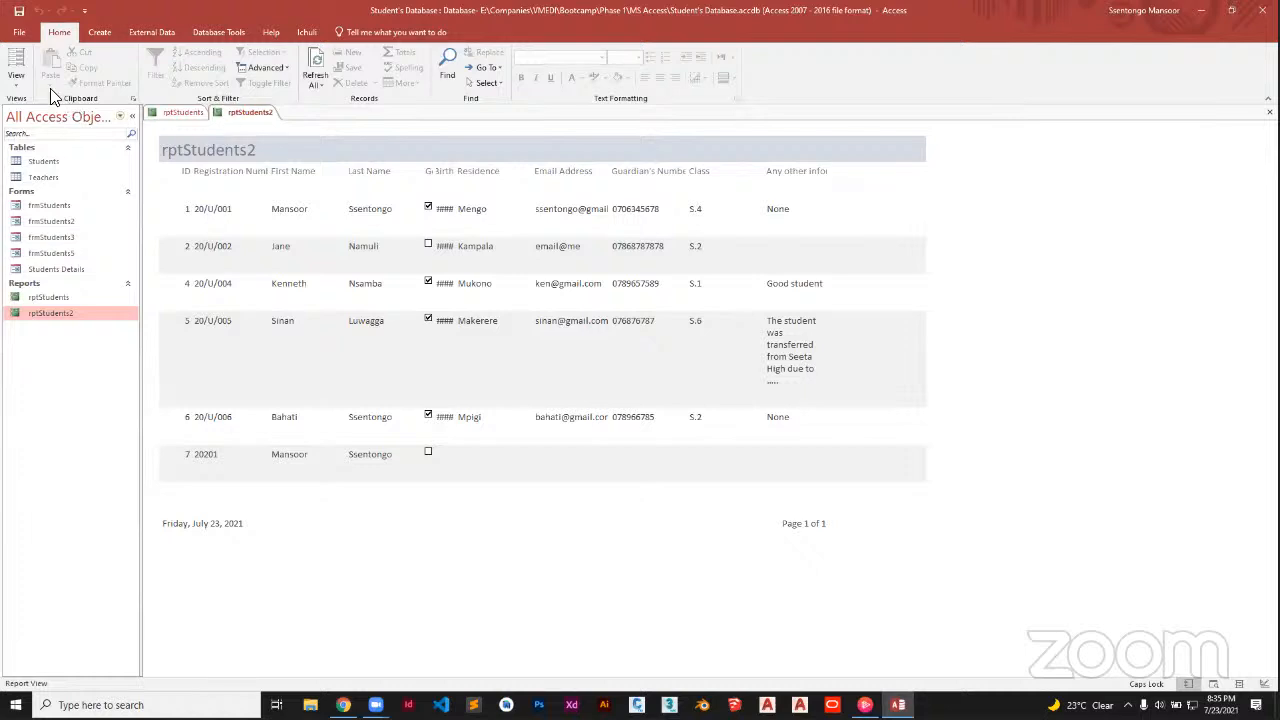
click(16, 80)
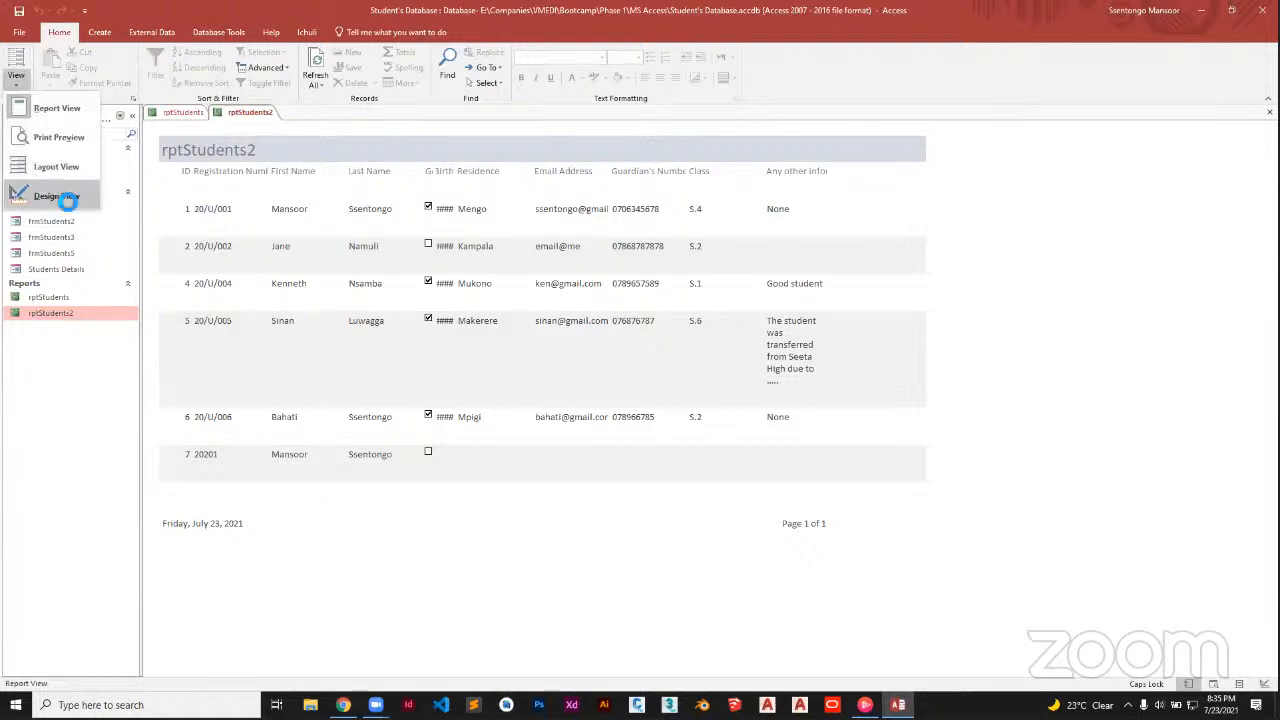
click(56, 196)
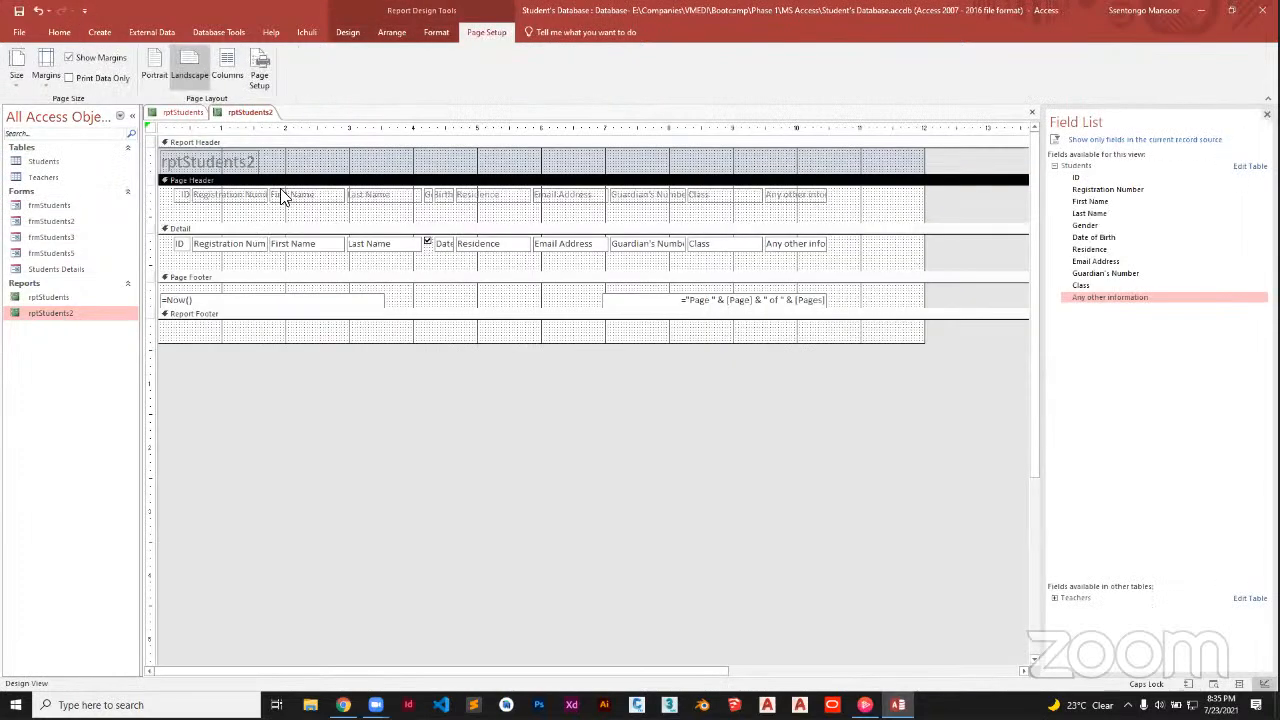
double_click(83, 318)
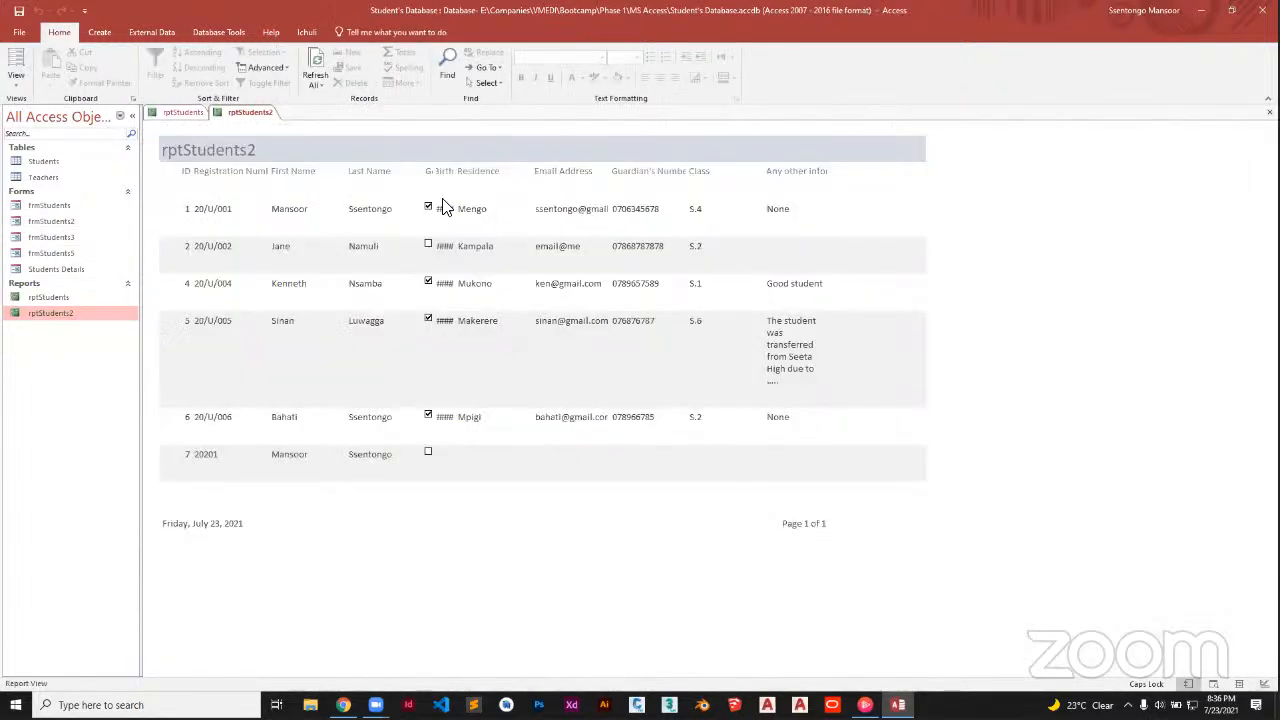
click(442, 201)
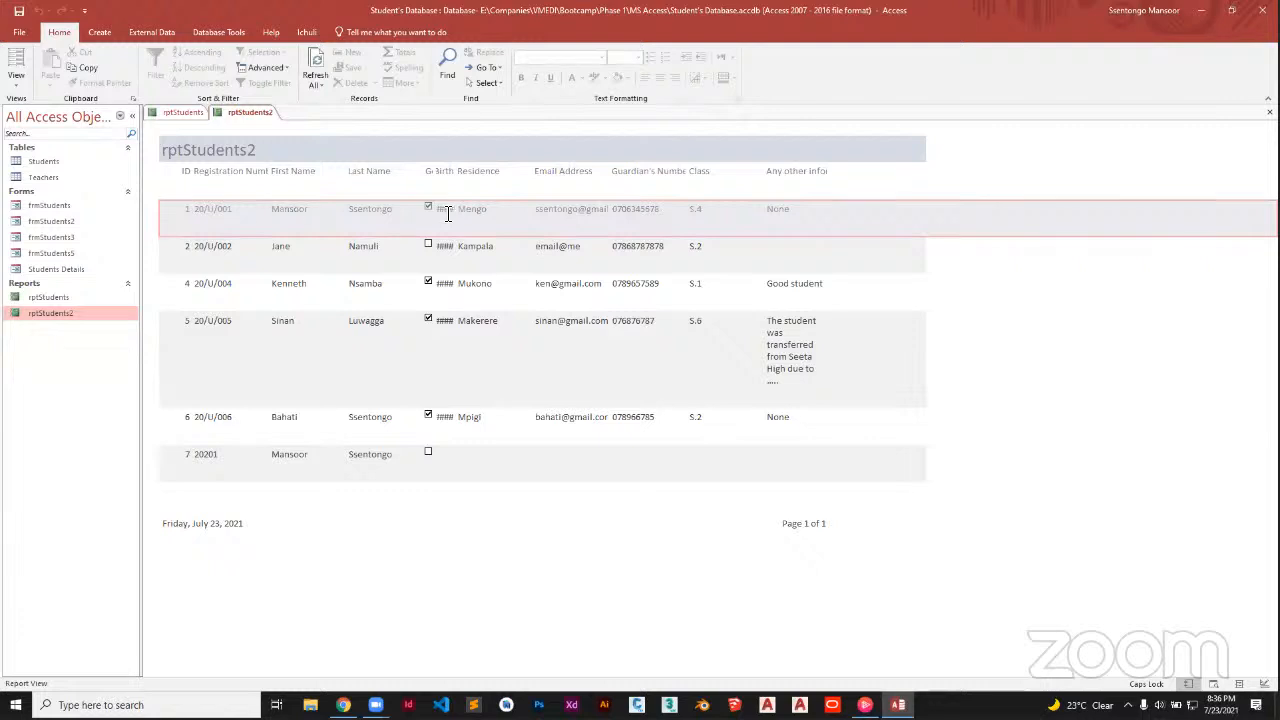
click(448, 213)
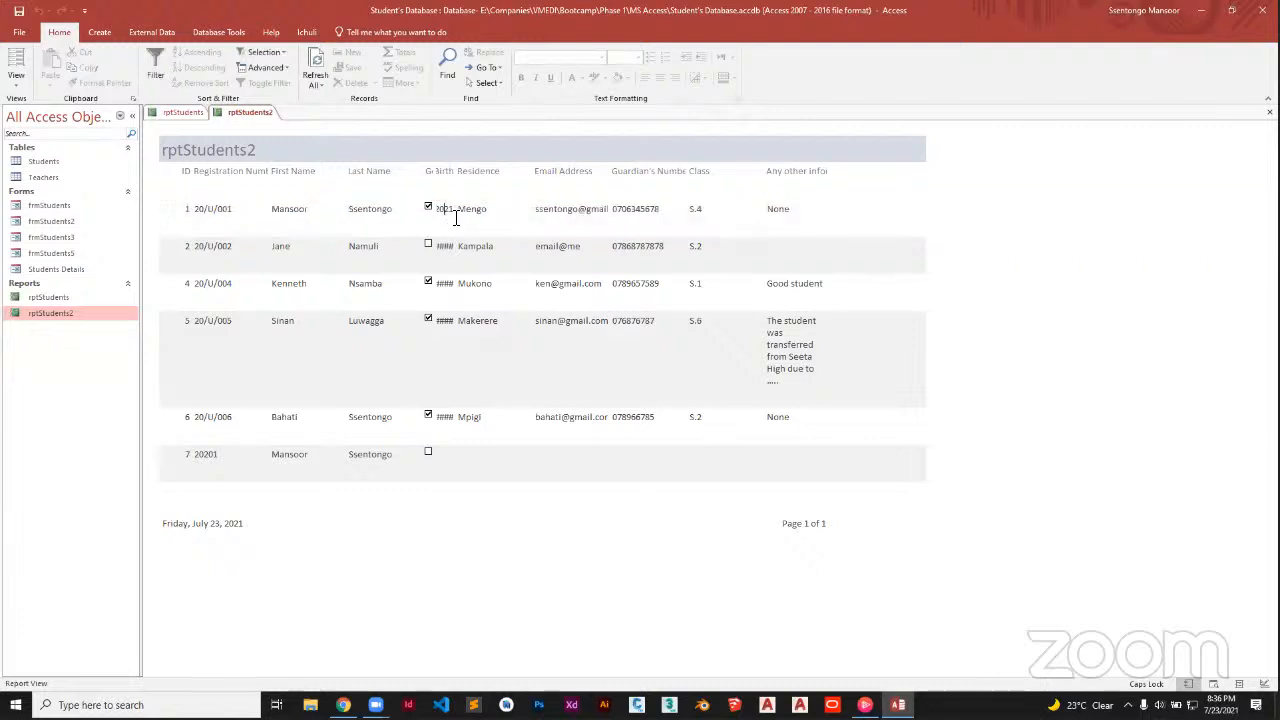
click(444, 312)
click(447, 324)
click(16, 80)
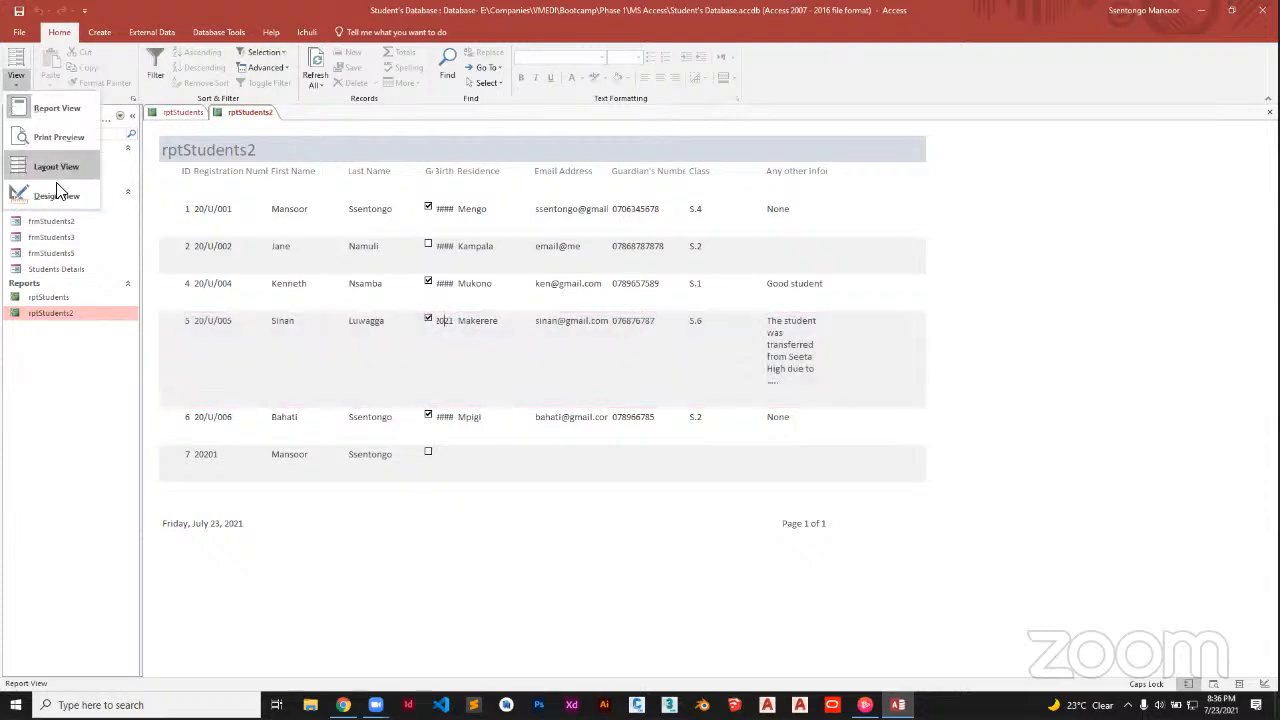
click(58, 195)
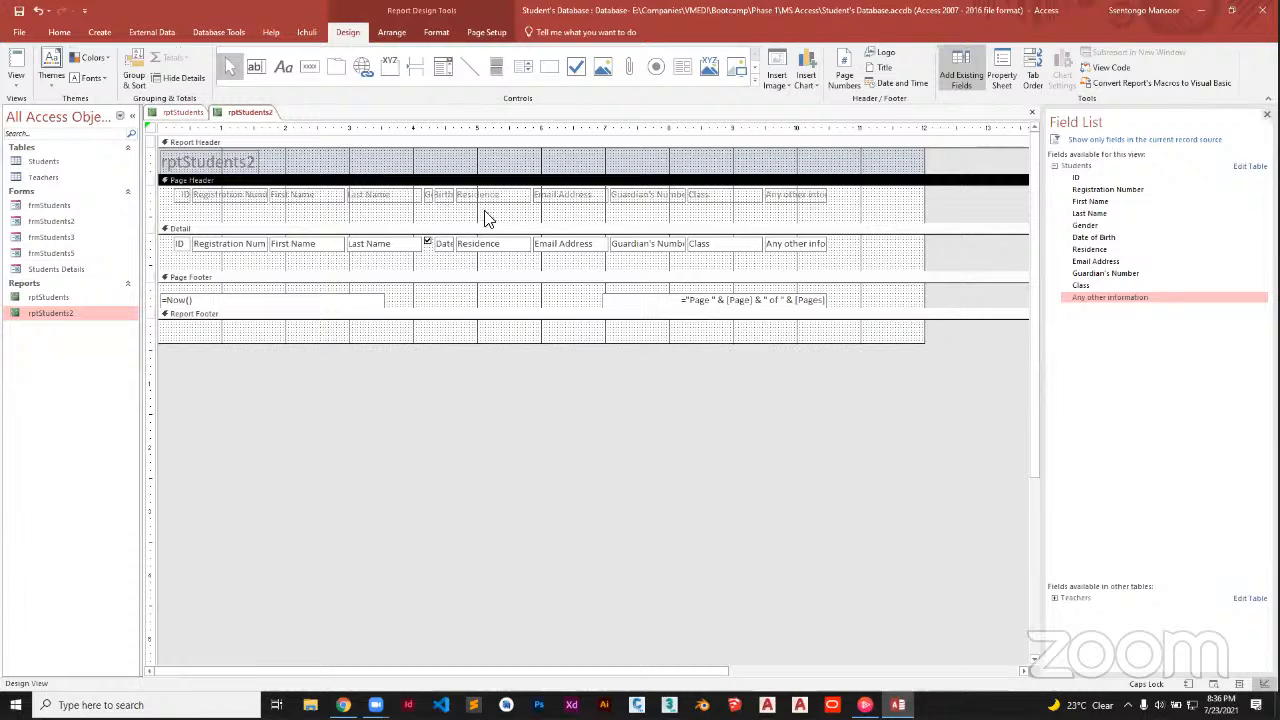
Shift the Residence through Any other info columns two steps to the right
click(446, 194)
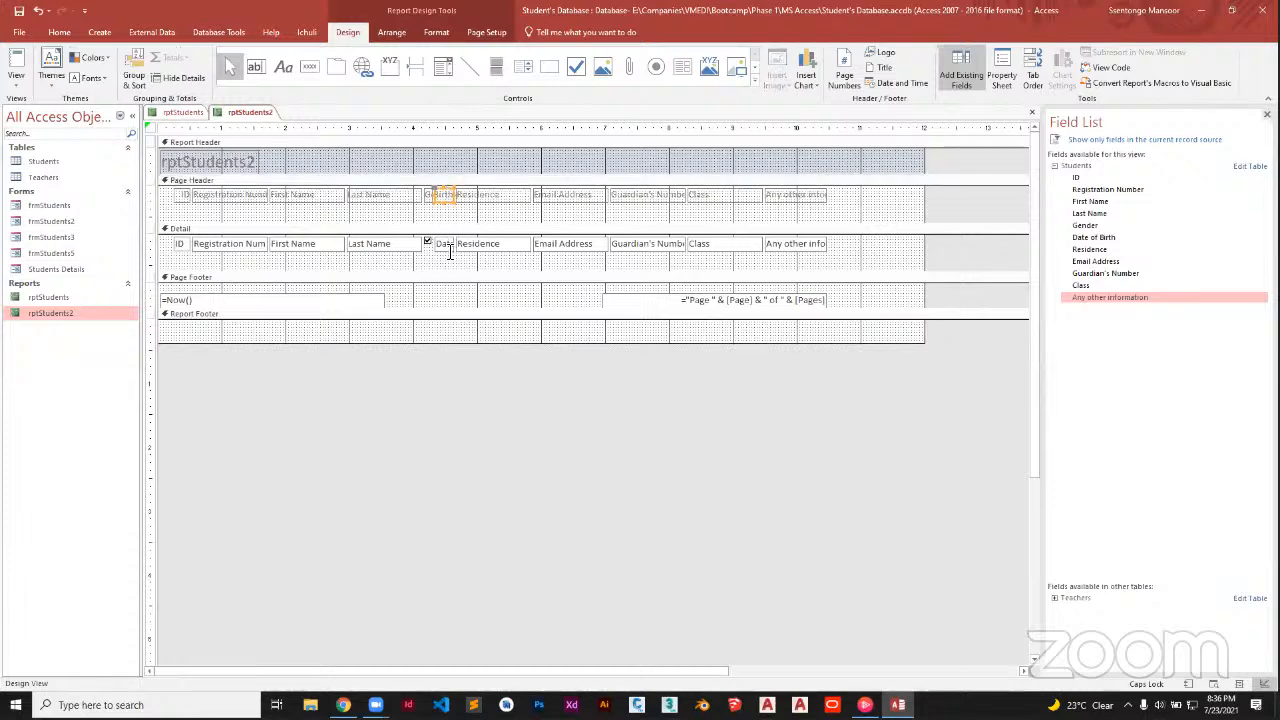
click(450, 250)
drag(848, 205, 466, 243)
key(Right)
key(Right)
key(Right)
key(Right)
key(Right)
key(Right)
key(Right)
key(Right)
key(Right)
key(Right)
key(Right)
key(Right)
key(Right)
key(Right)
key(Right)
key(Right)
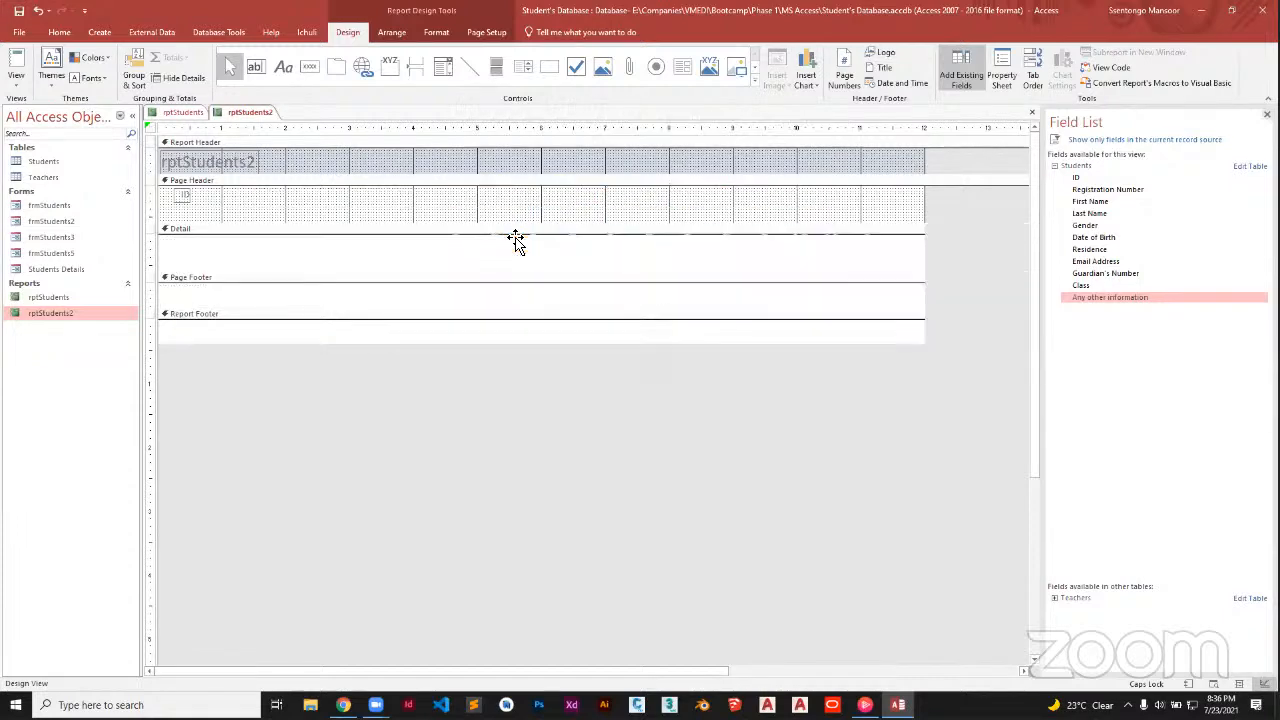
key(Right)
key(Right)
key(Right)
key(Right)
key(Right)
key(Right)
key(Right)
key(Right)
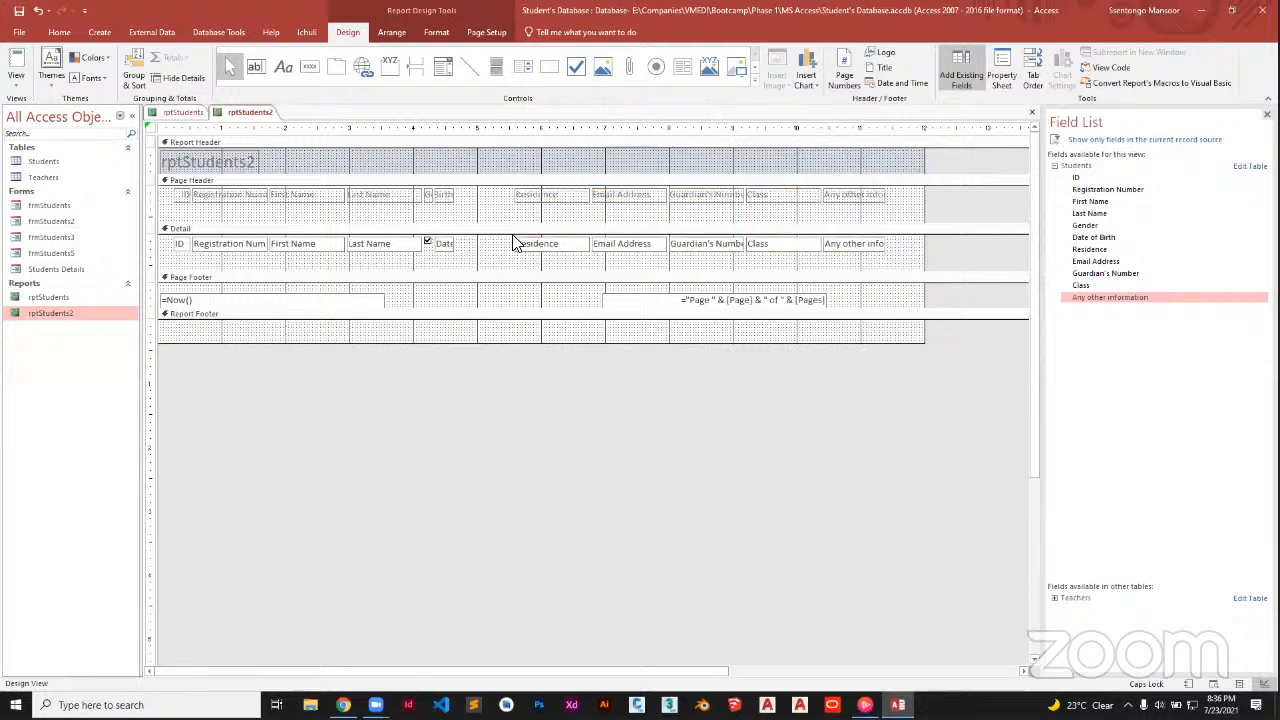
Move and widen the Date of Birth column, widen the Gender heading, and select all headings
drag(478, 200, 448, 270)
key(Right)
key(Right)
key(Right)
key(Right)
key(Right)
key(Right)
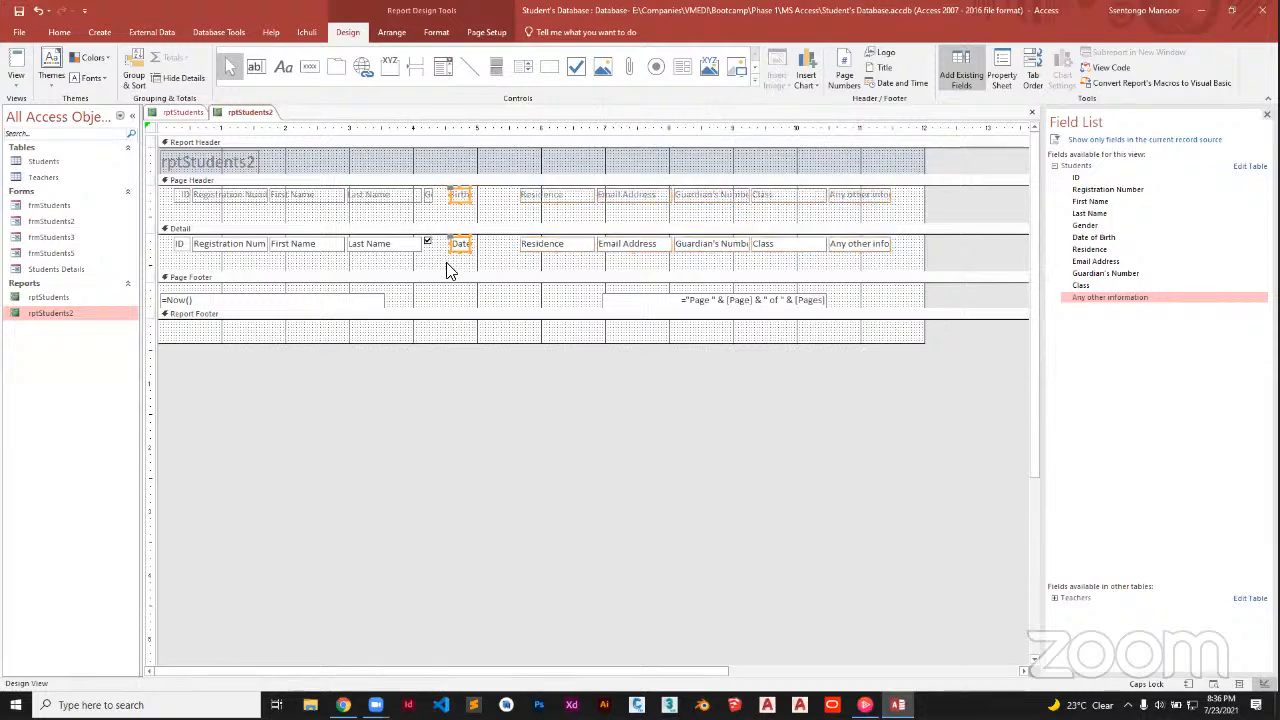
drag(490, 197, 514, 197)
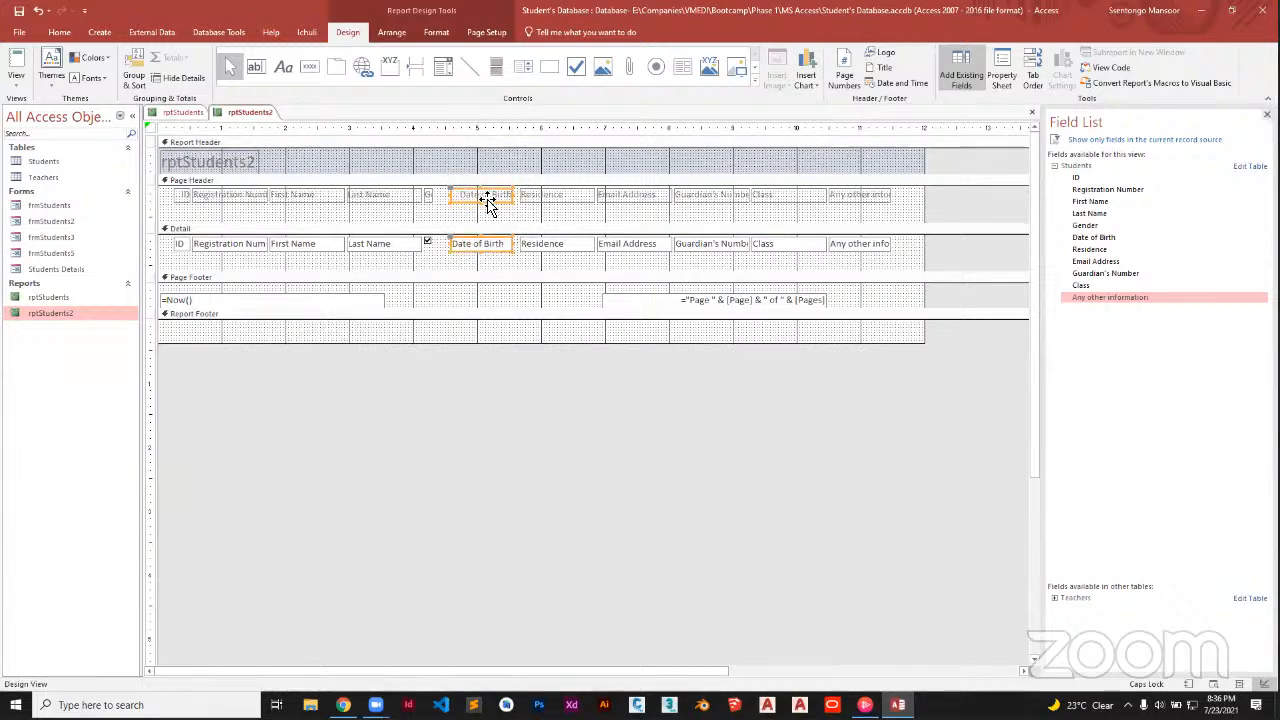
click(426, 247)
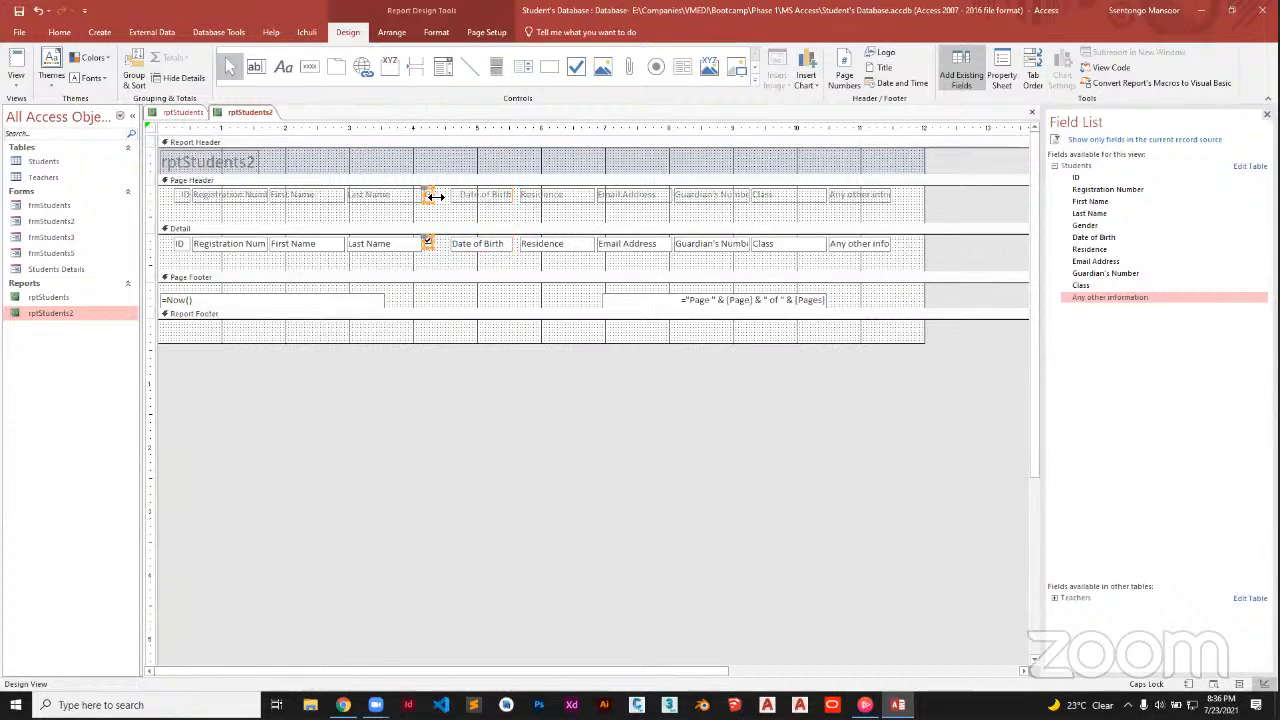
drag(435, 197, 448, 200)
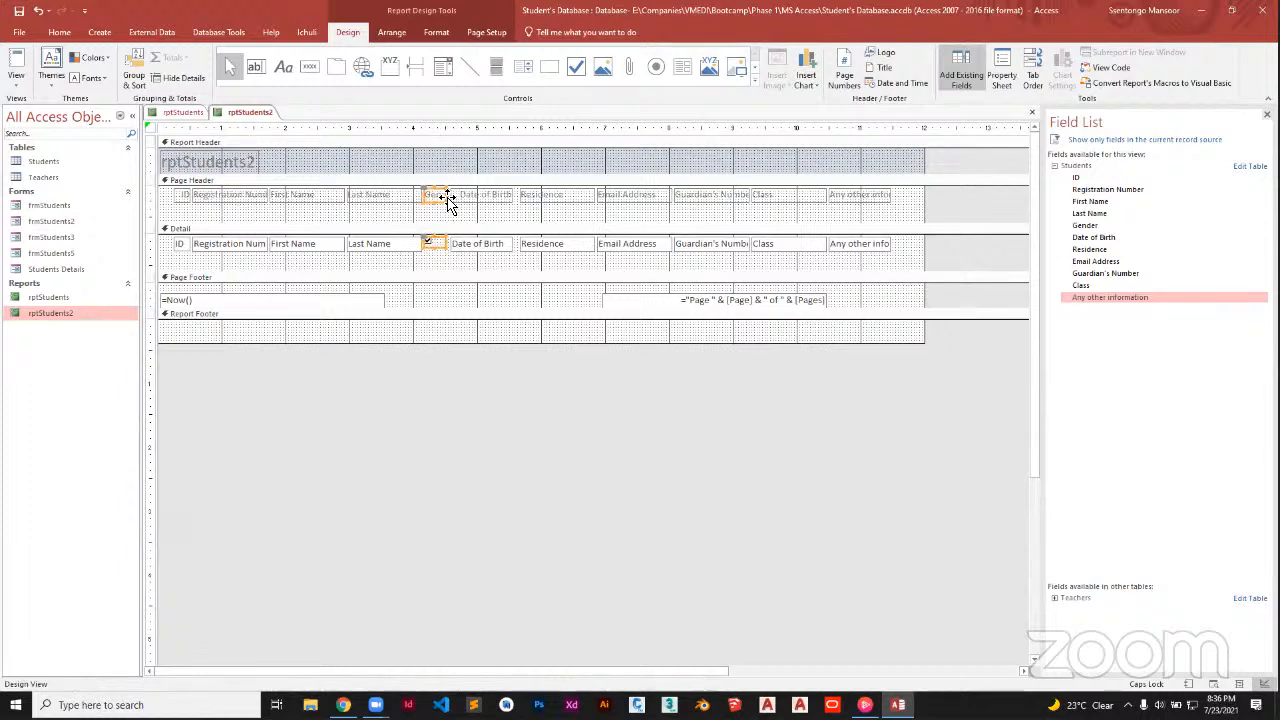
click(898, 198)
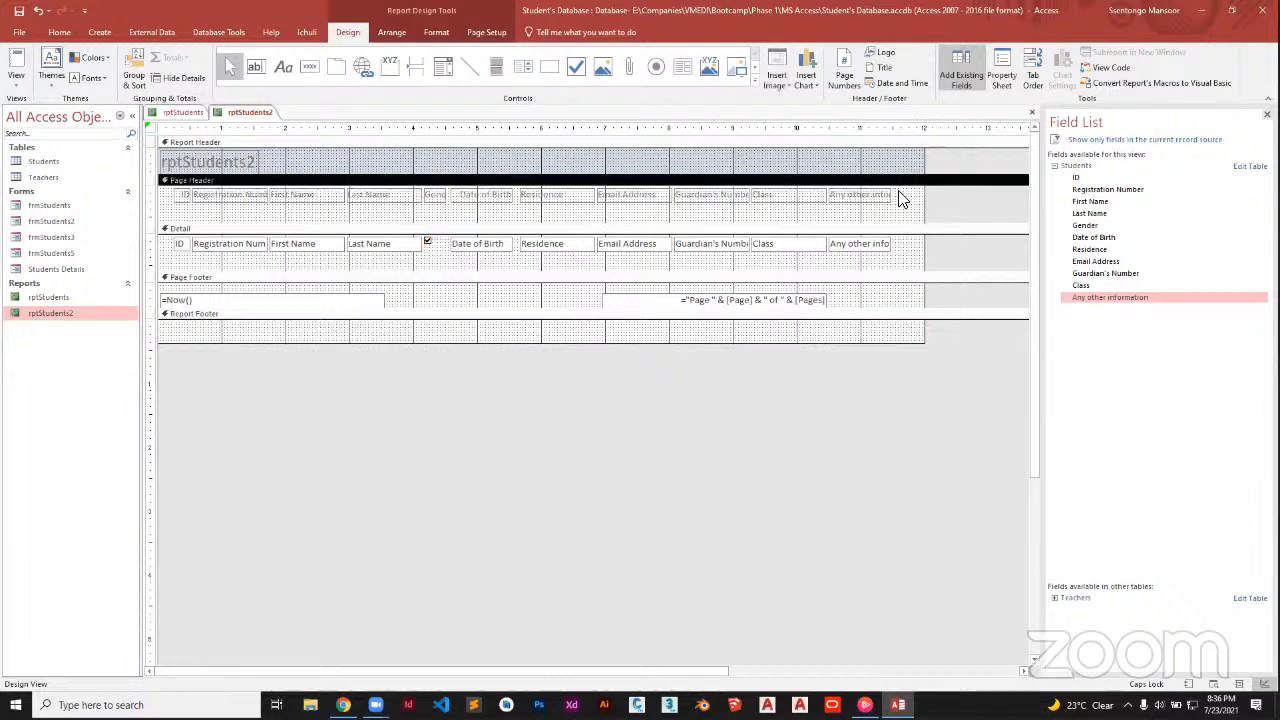
drag(898, 198, 160, 204)
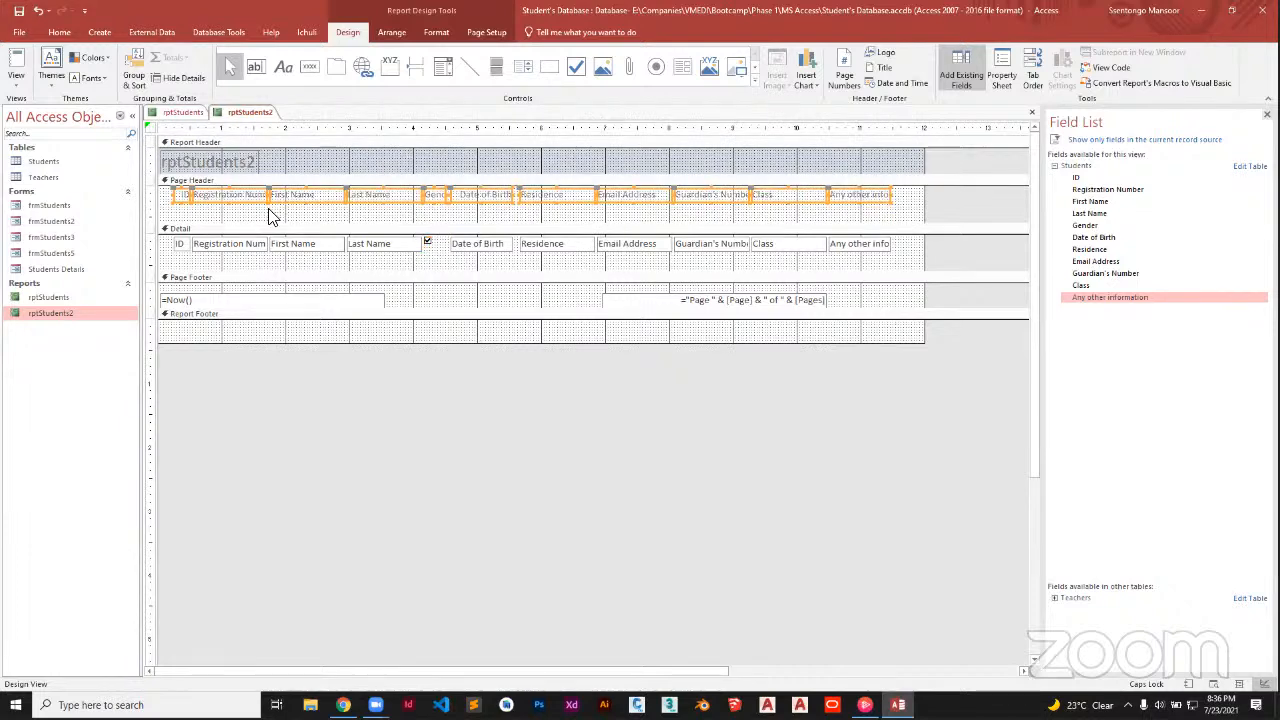
Make the selected page header column headings bold
click(66, 31)
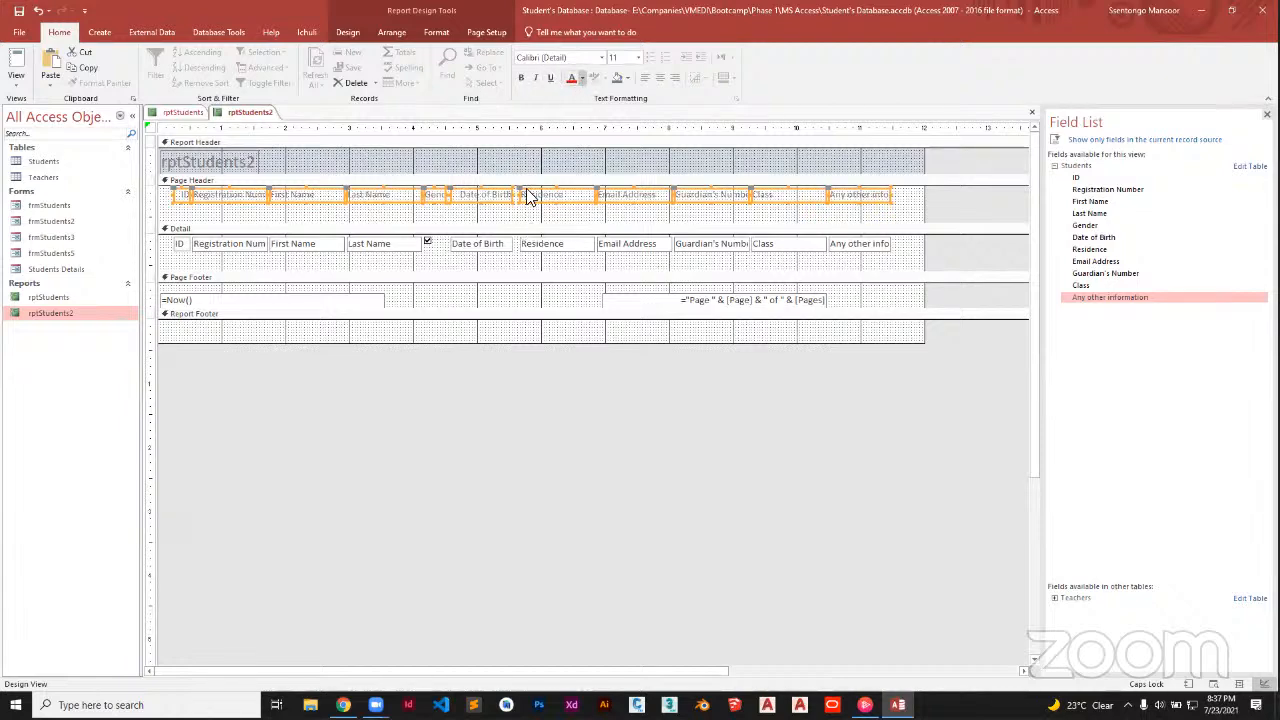
click(583, 78)
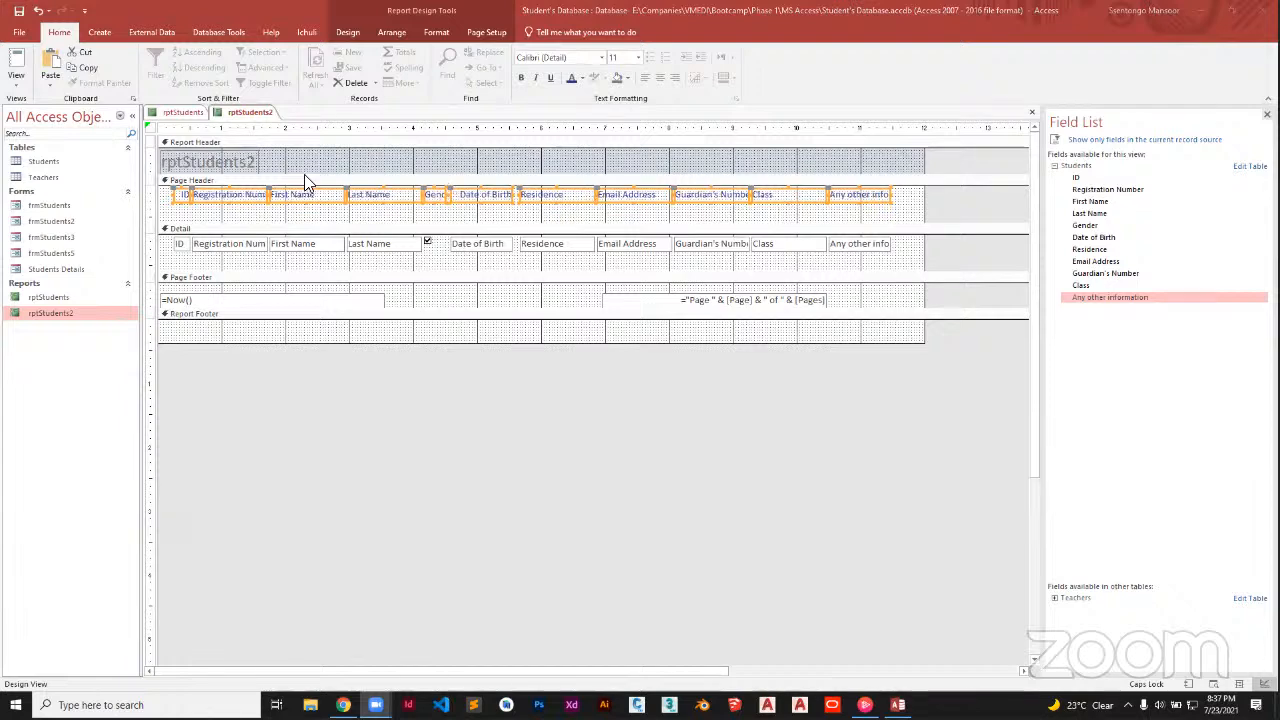
click(519, 78)
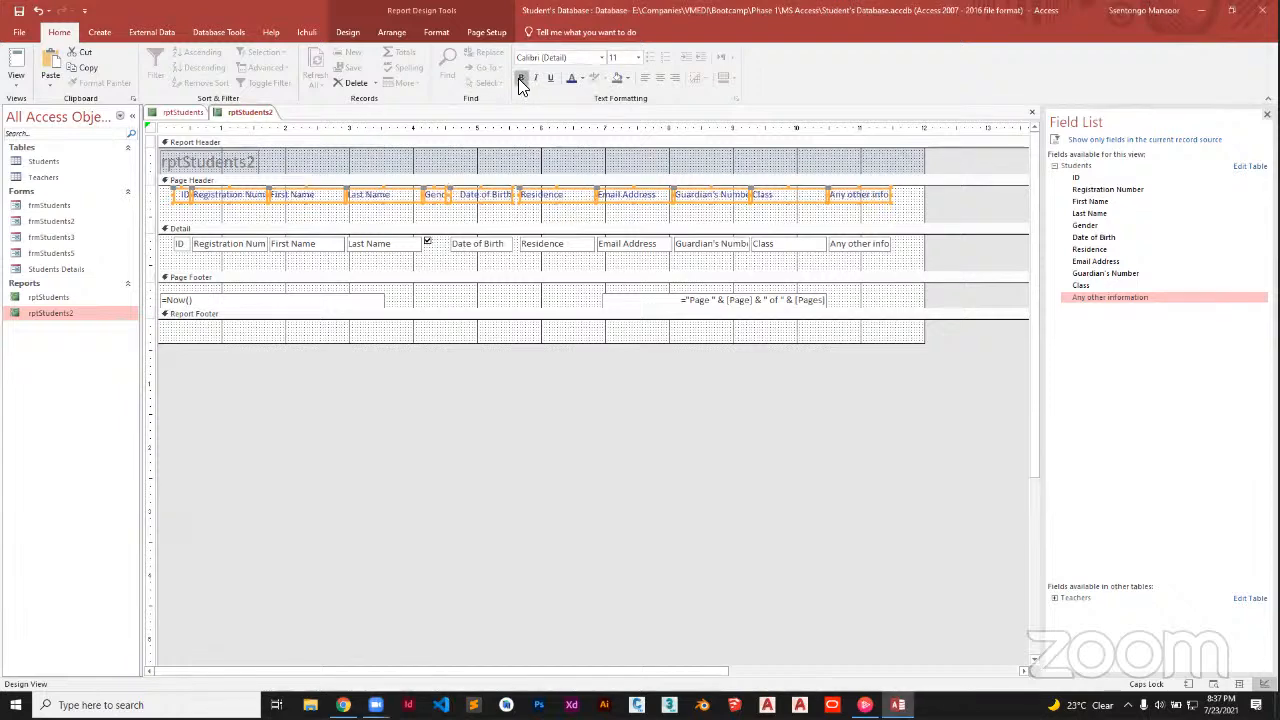
Save rptStudents2, check it in Report View, and return to Design View
right_click(238, 116)
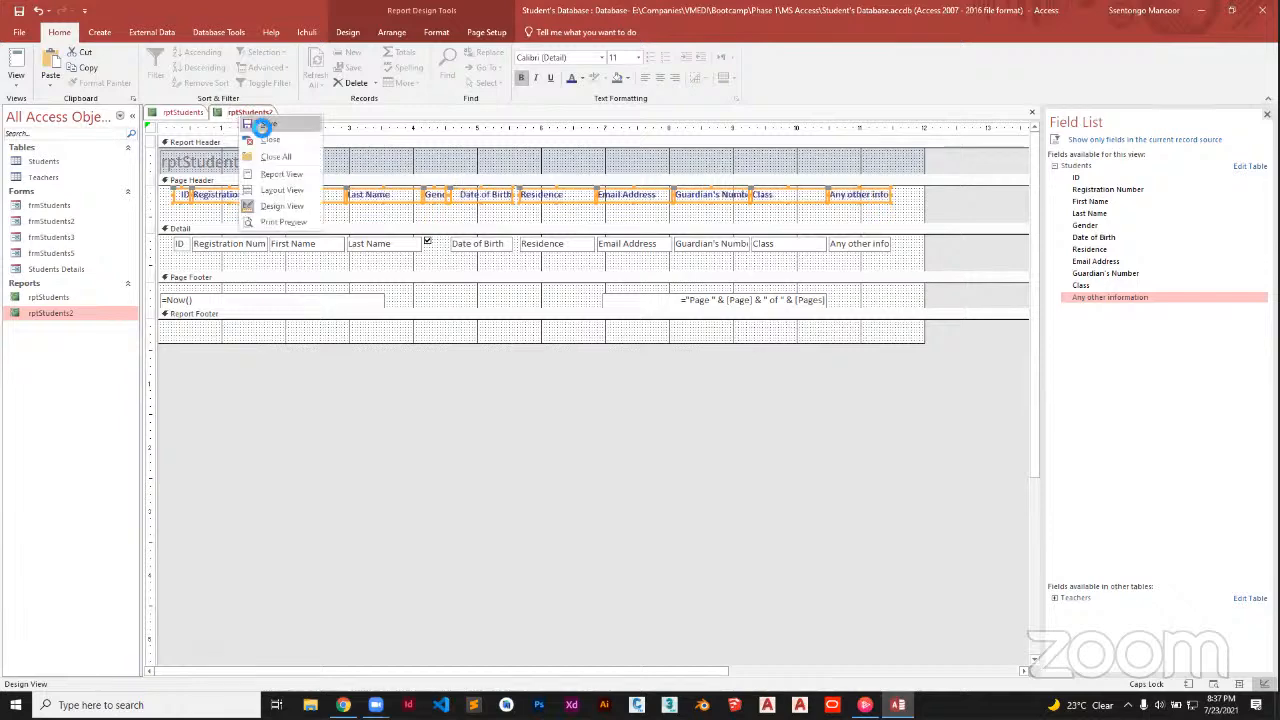
click(260, 127)
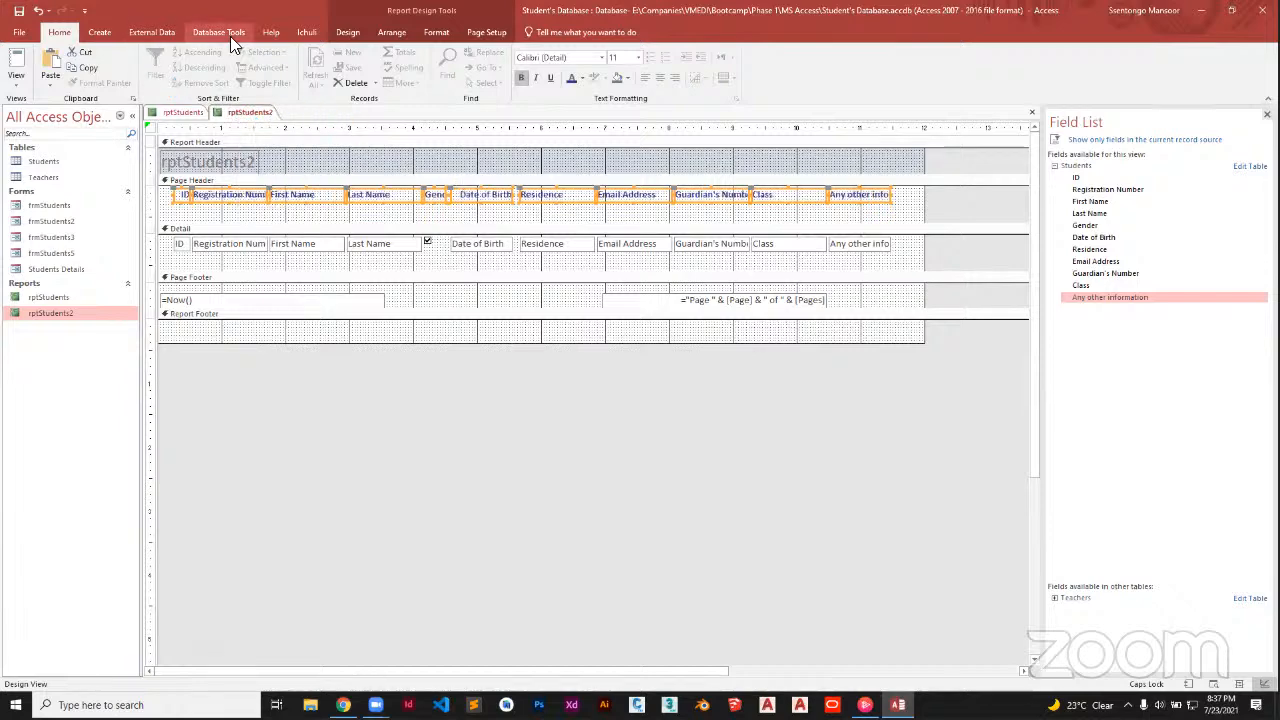
click(345, 33)
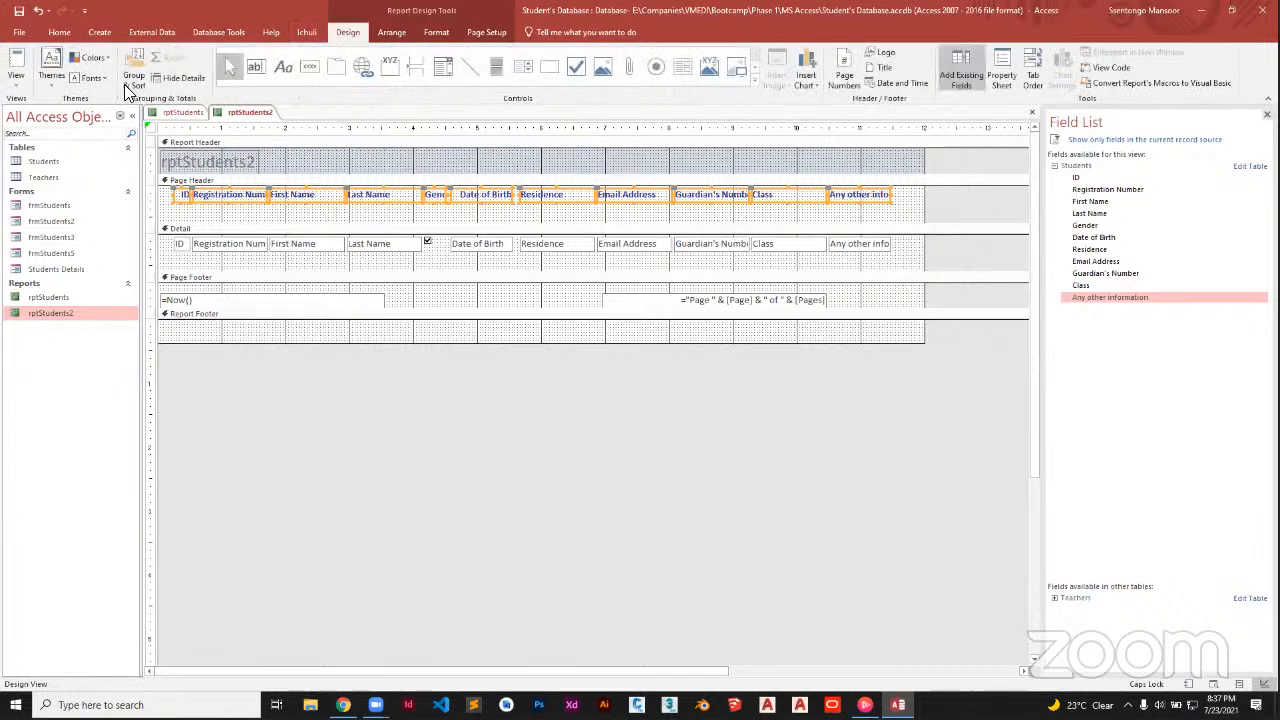
click(12, 88)
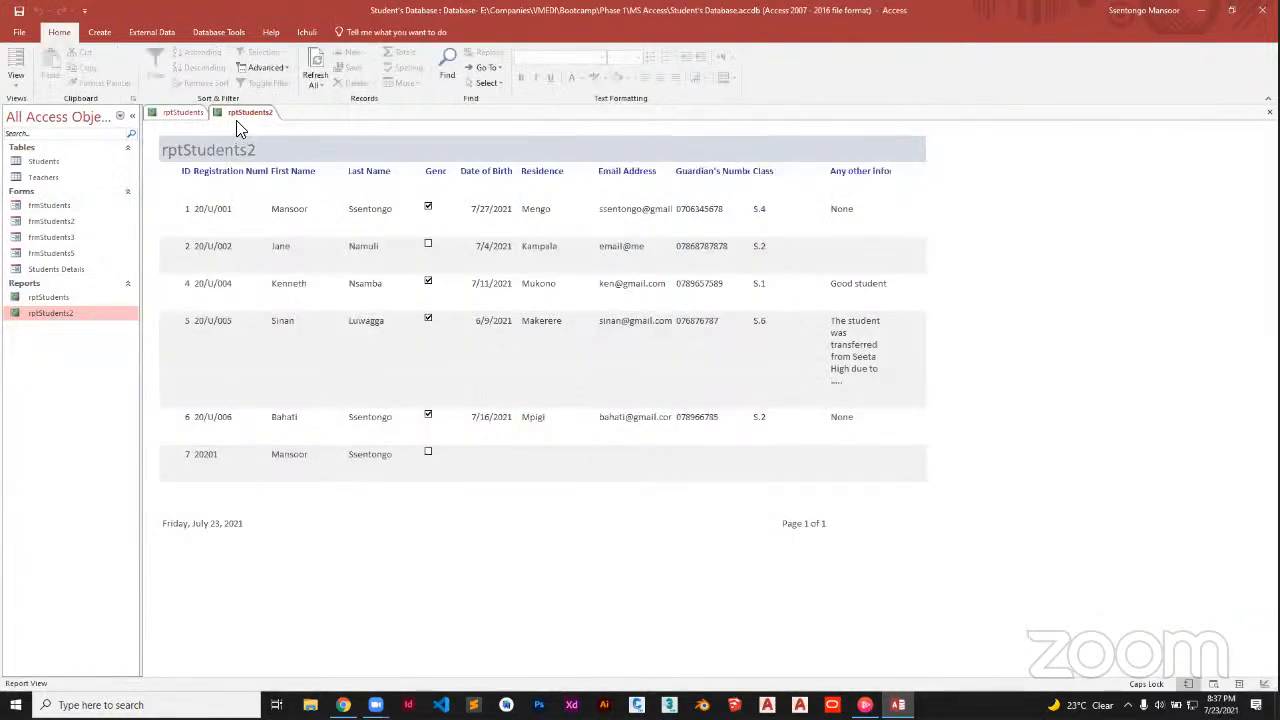
click(16, 80)
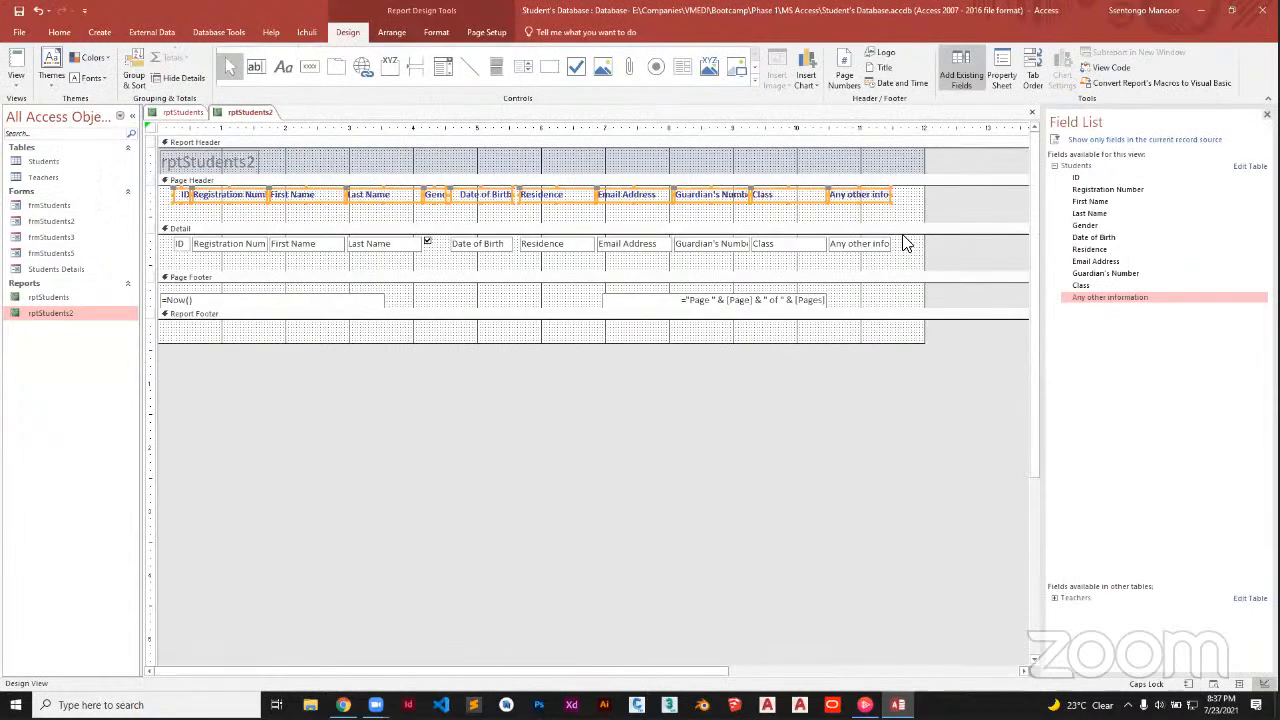
click(903, 246)
Colour the text of all Detail section field boxes green
drag(903, 246, 170, 250)
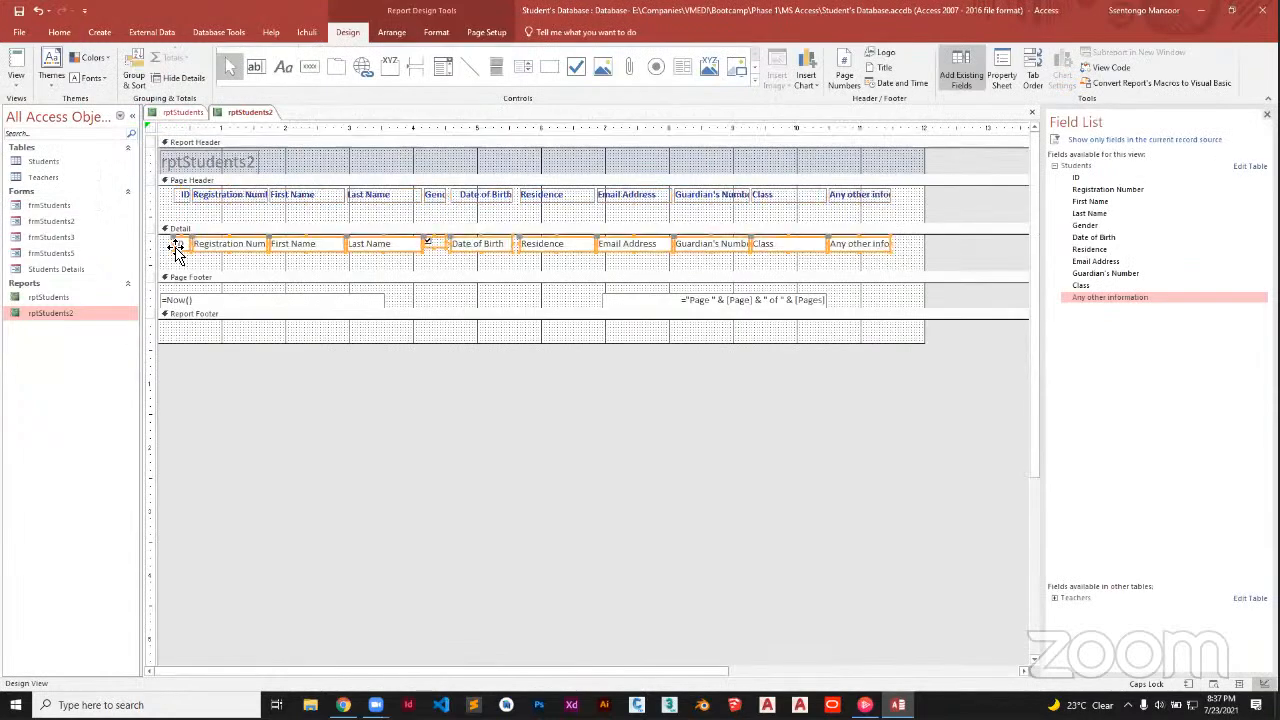
click(59, 32)
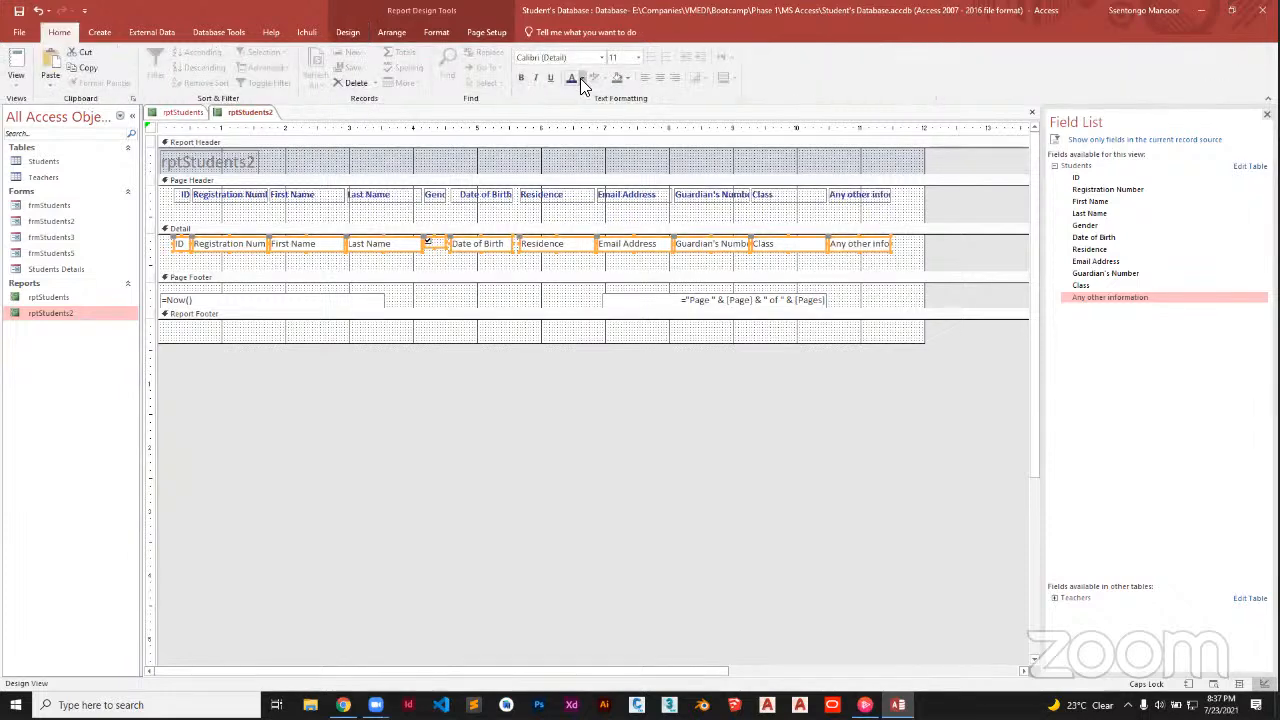
click(581, 79)
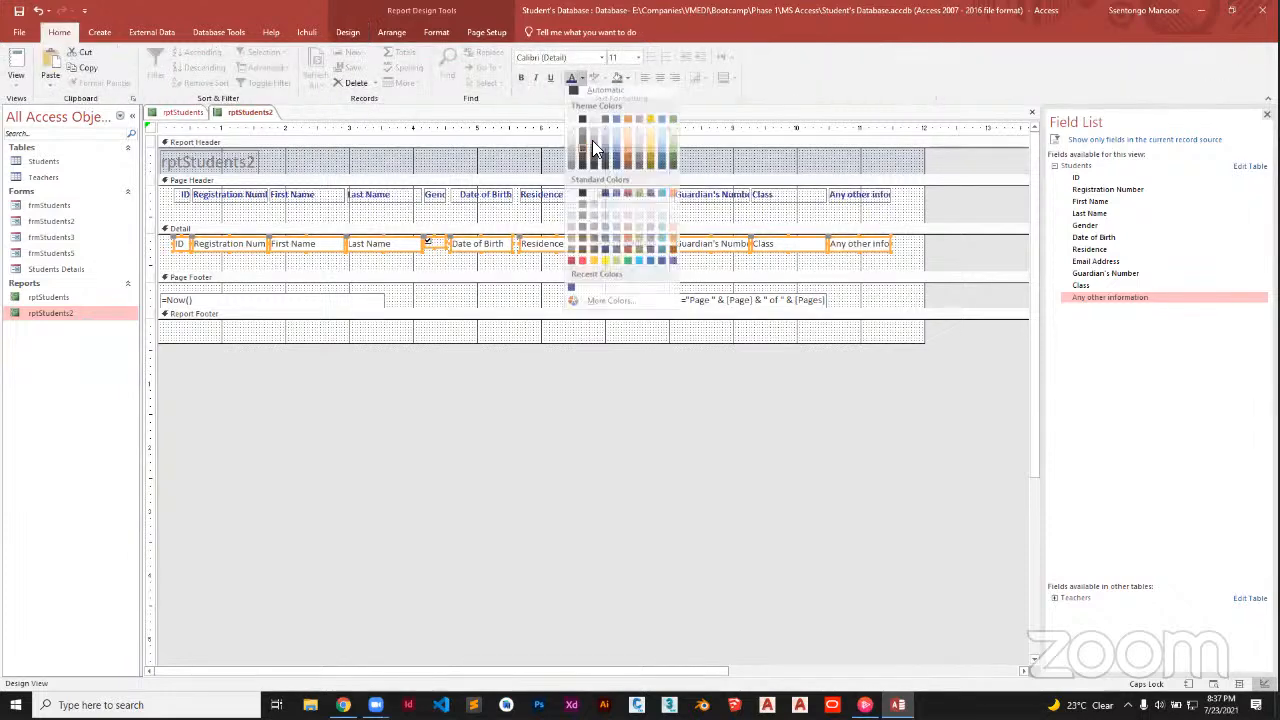
click(628, 266)
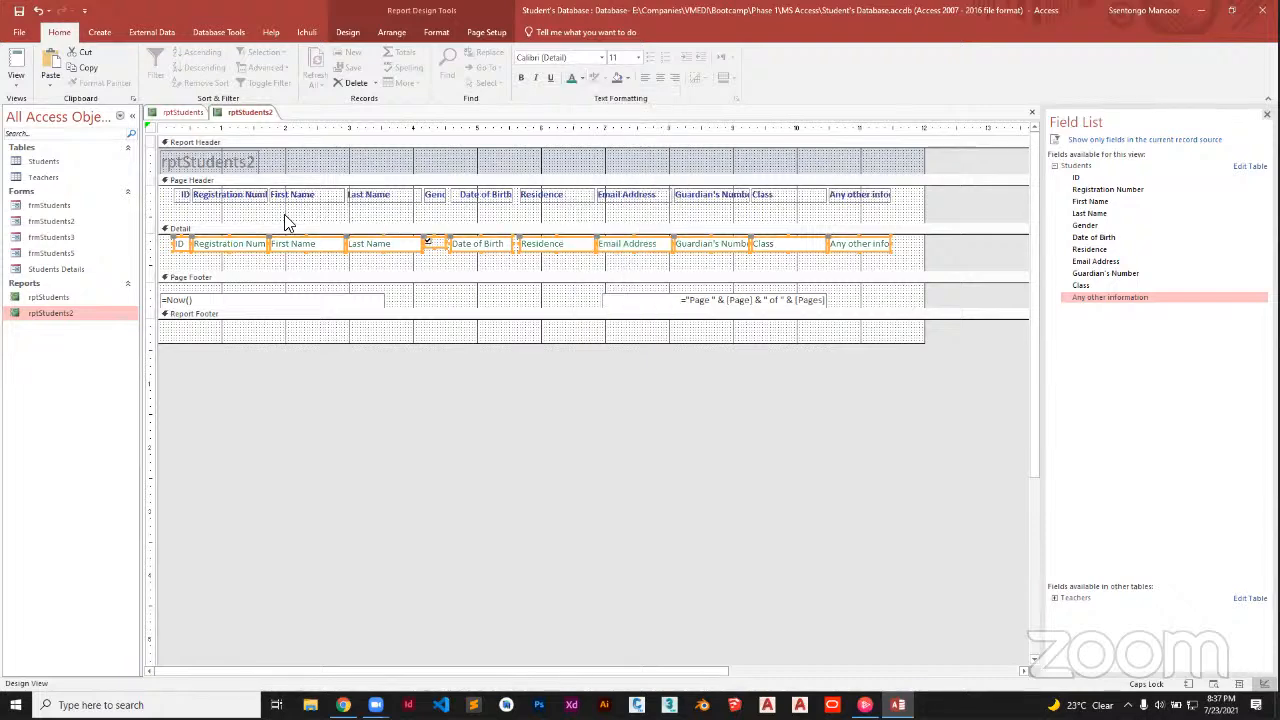
Save rptStudents2, preview its records in Report View, and return to Design View
right_click(261, 117)
click(273, 124)
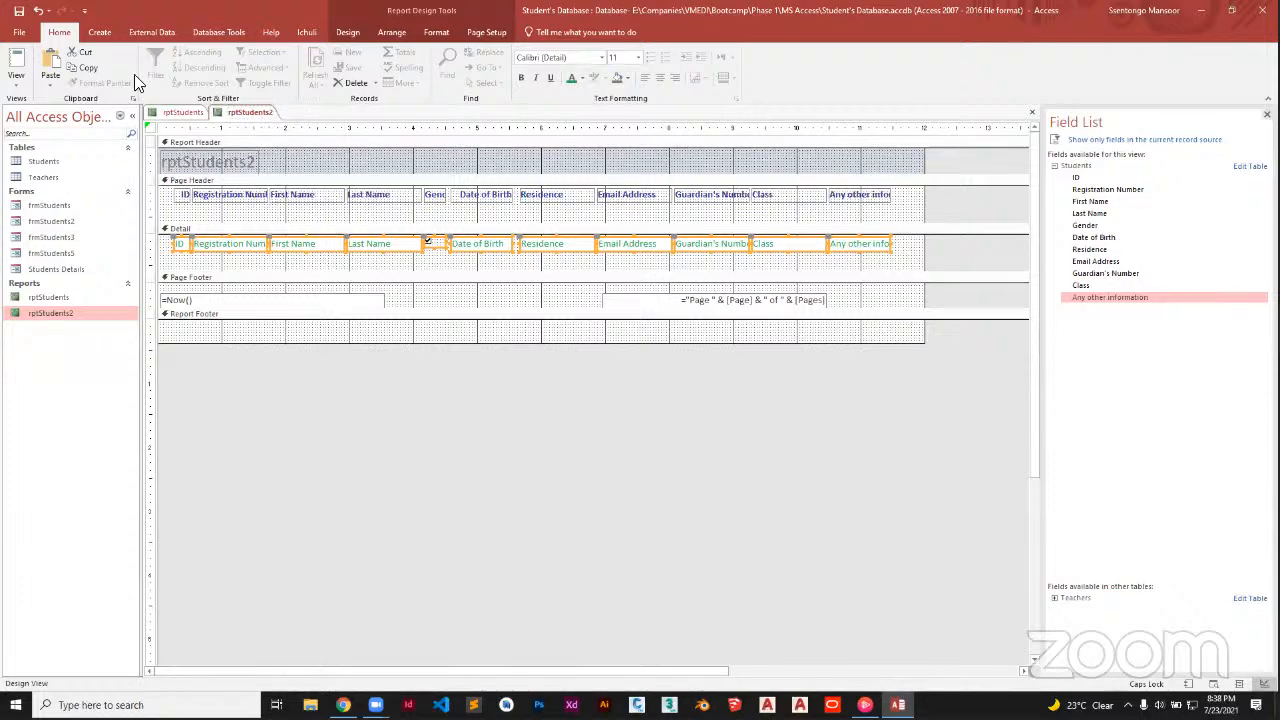
click(16, 72)
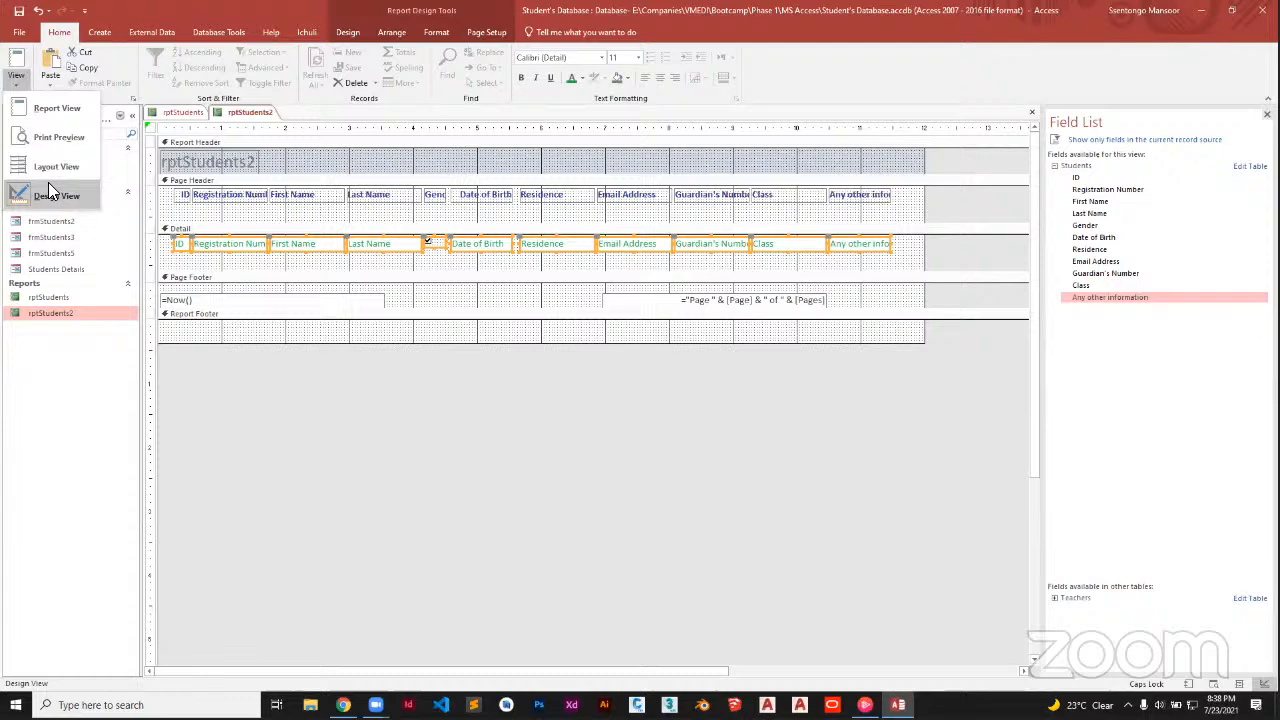
click(57, 108)
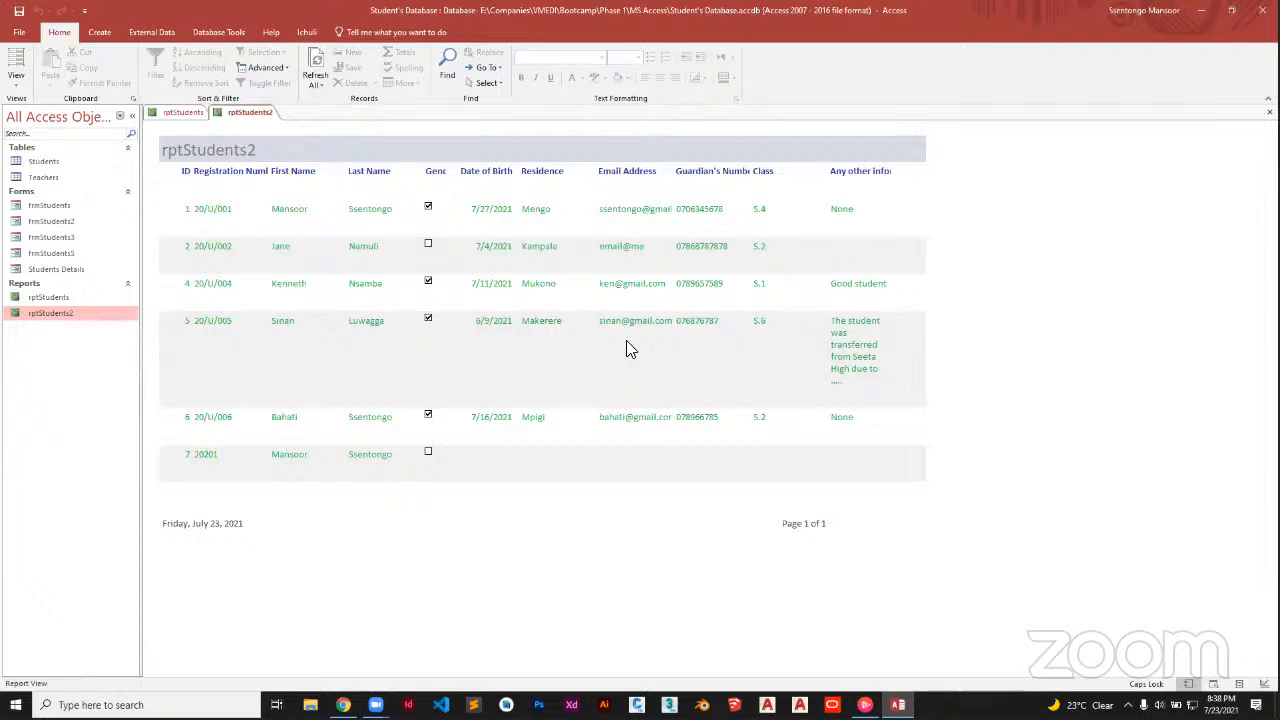
right_click(259, 115)
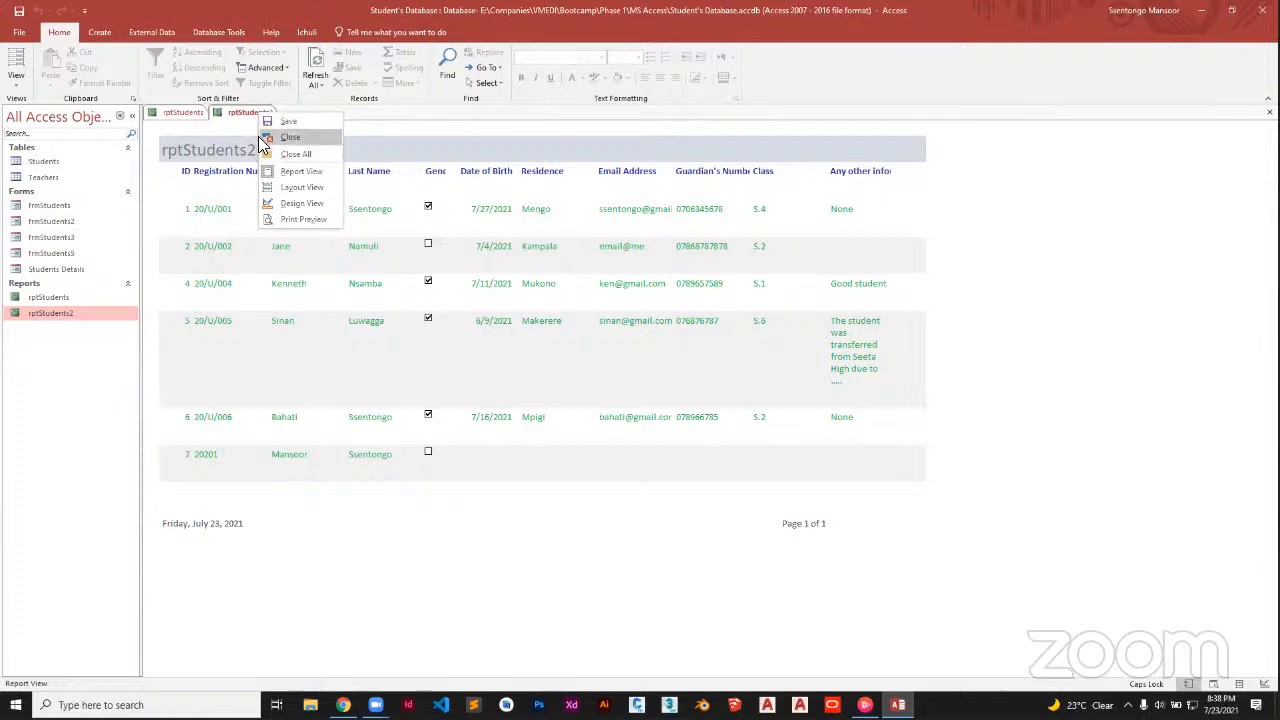
click(19, 86)
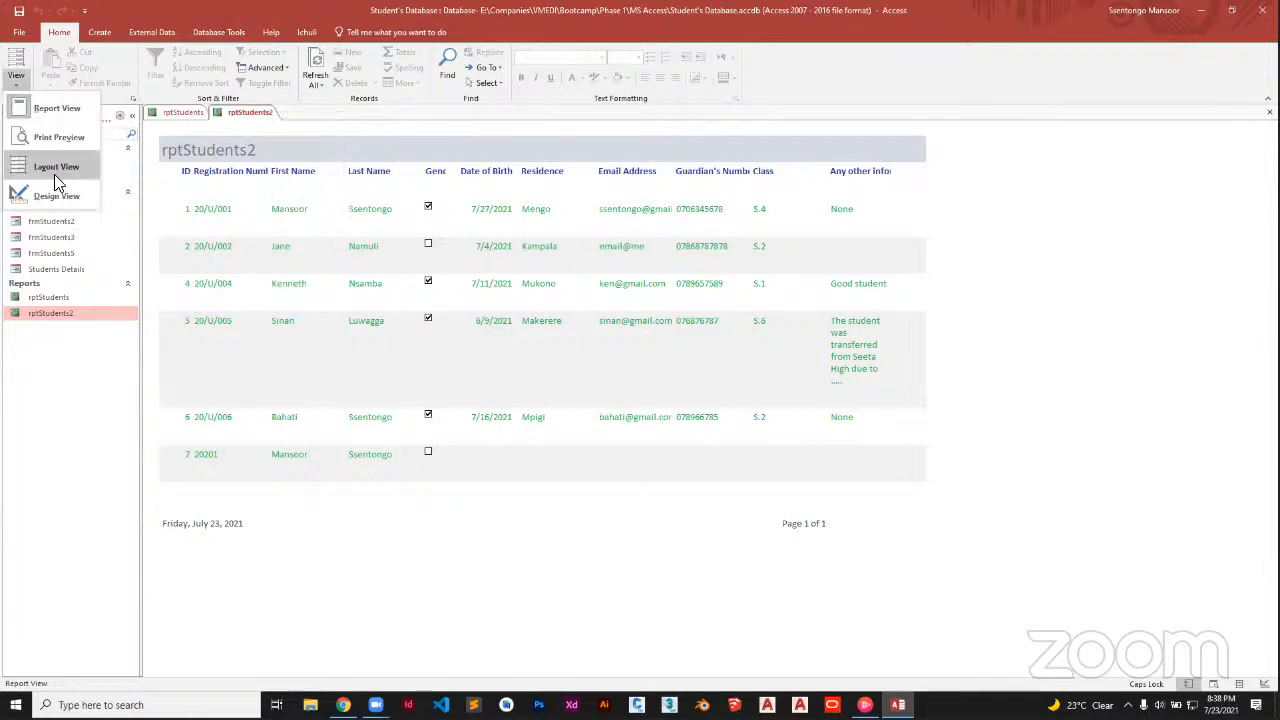
click(62, 195)
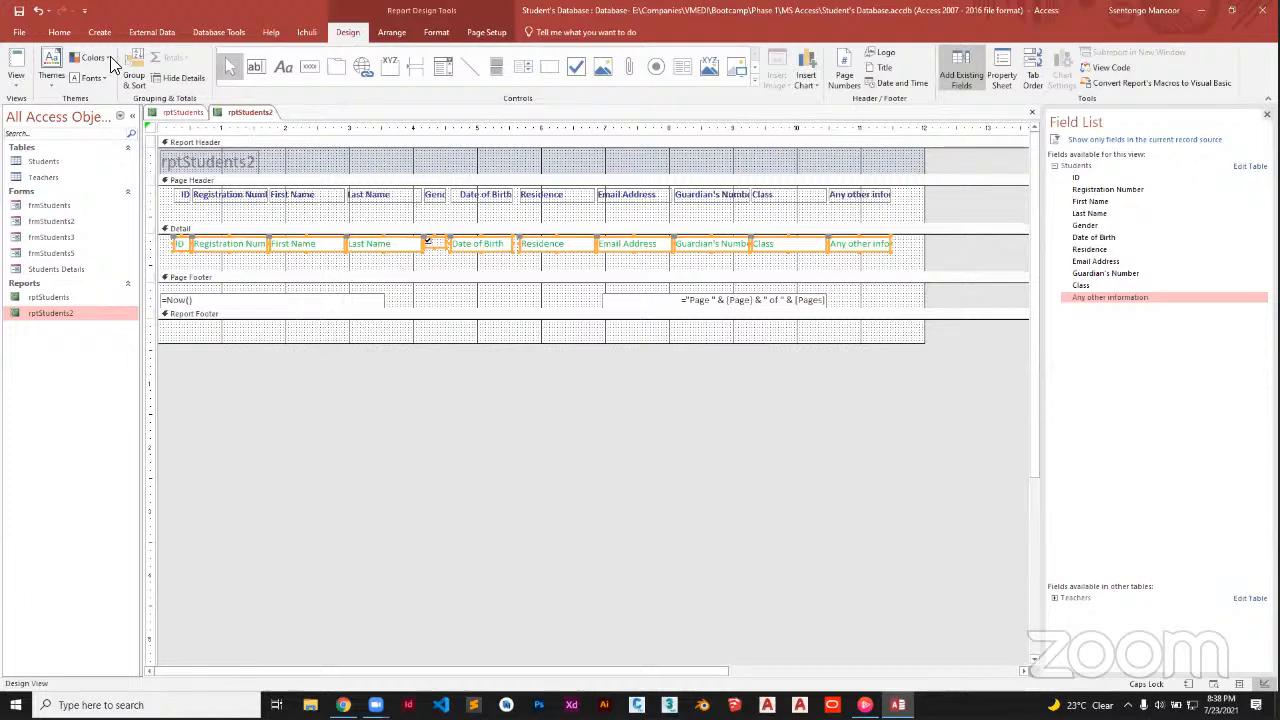
Change the Detail field font colour from green to dark gray
click(58, 32)
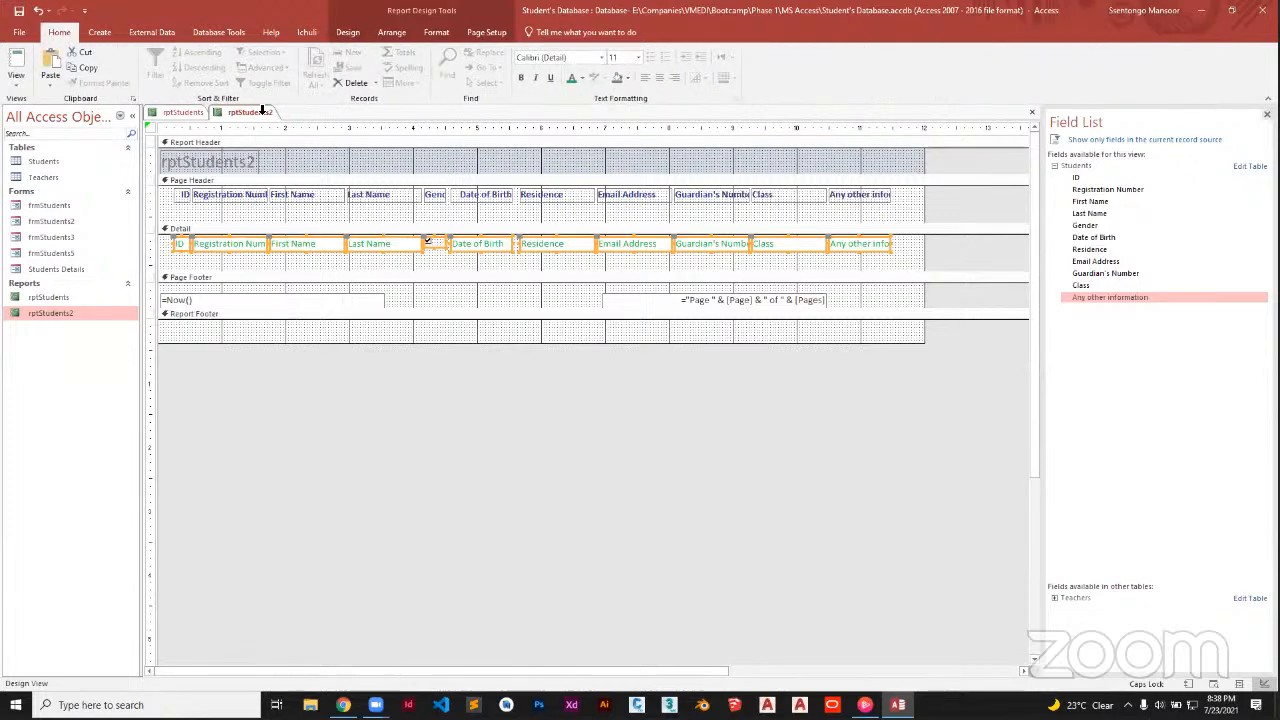
click(580, 79)
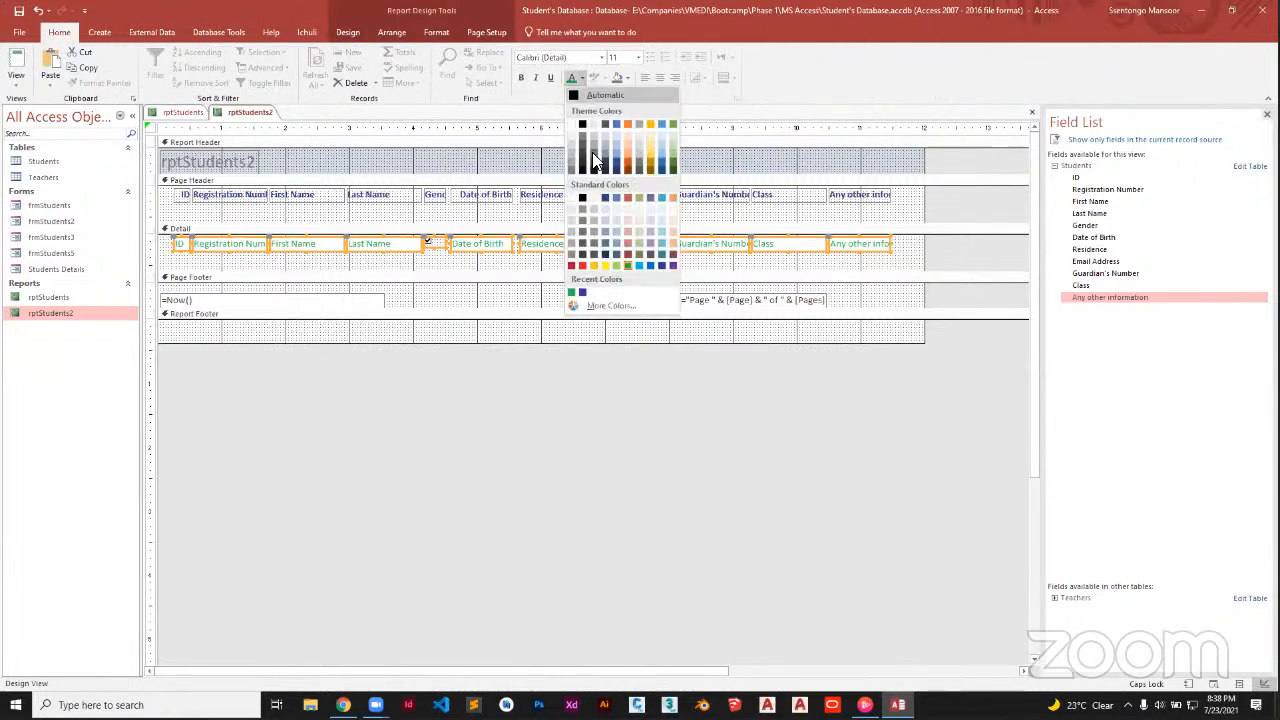
click(584, 256)
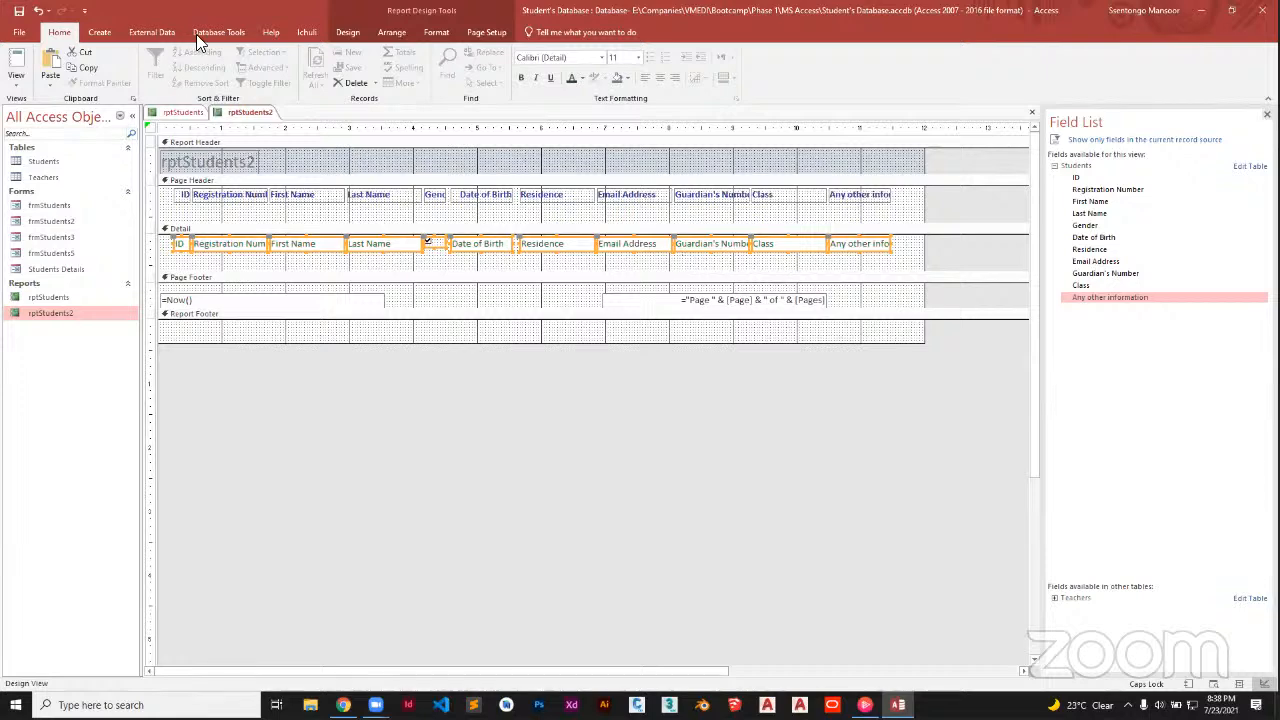
click(344, 34)
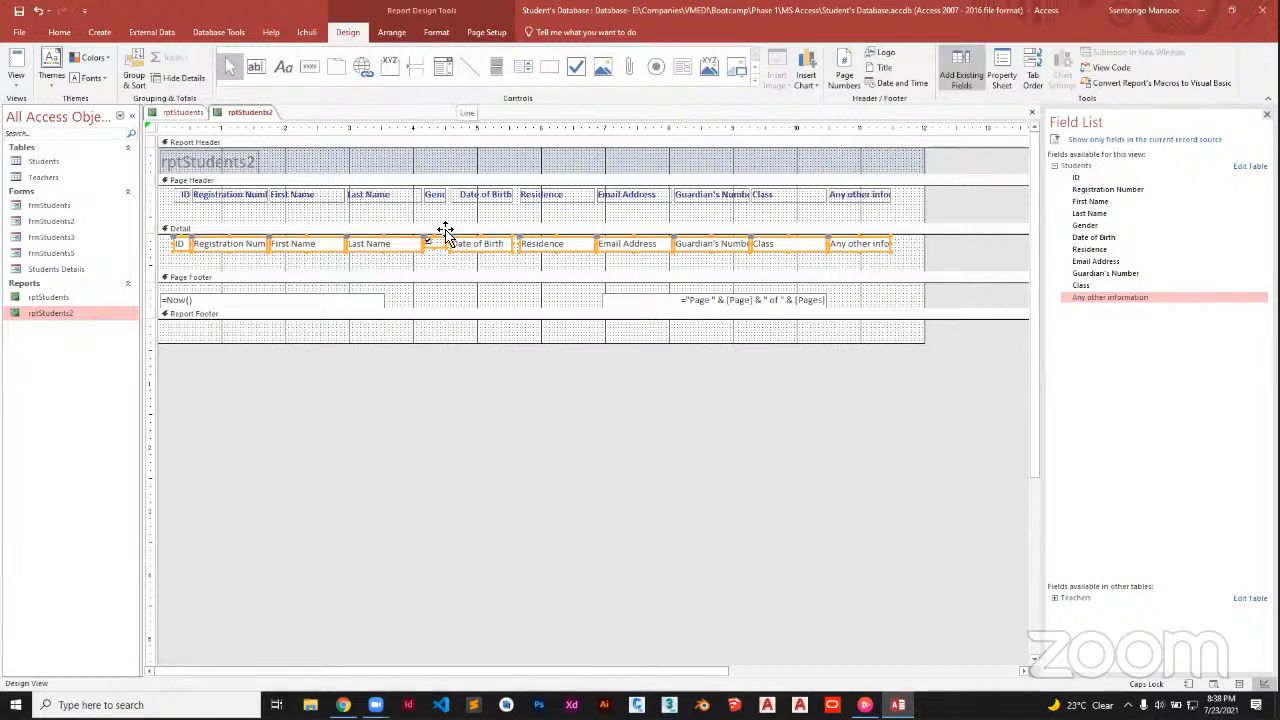
drag(419, 272, 420, 308)
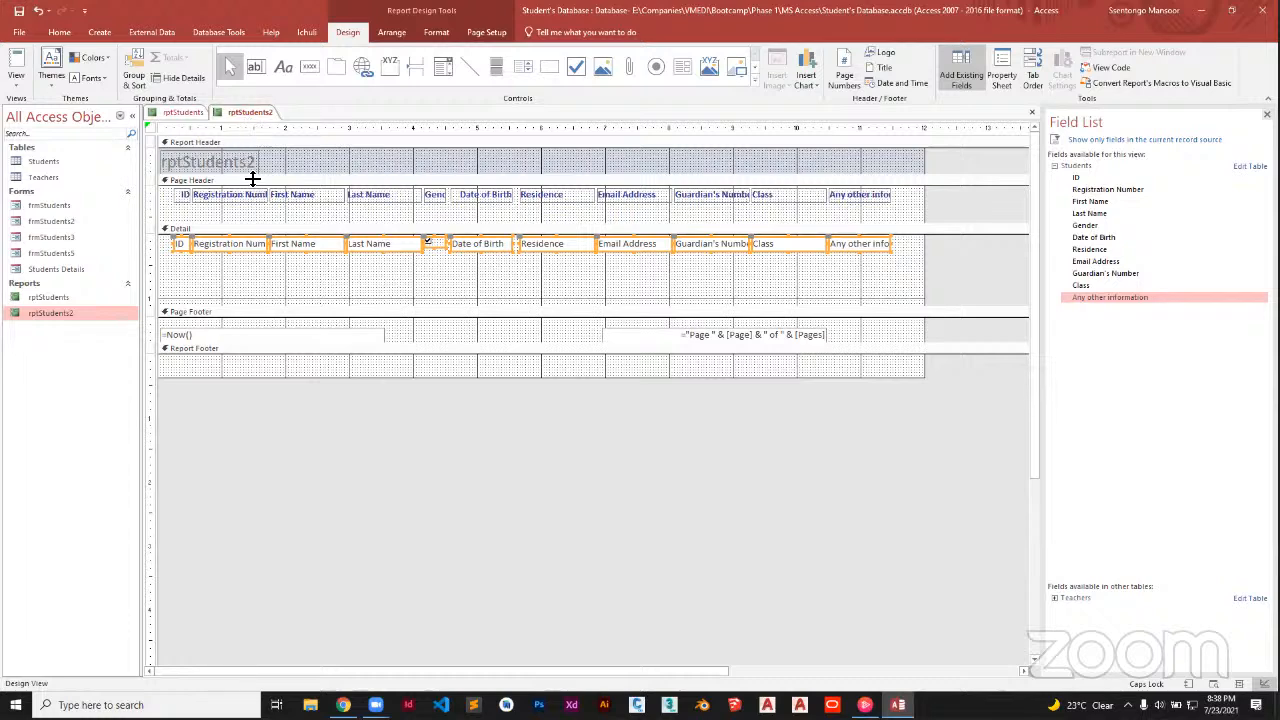
right_click(240, 114)
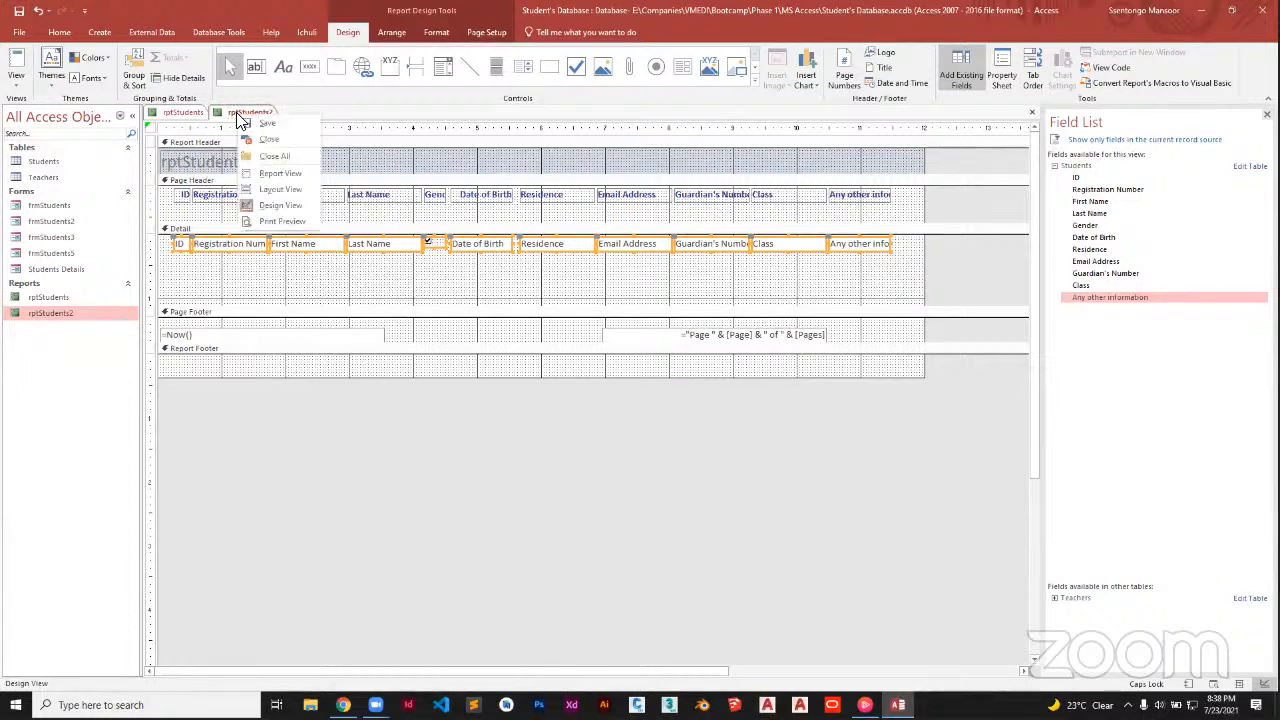
click(16, 80)
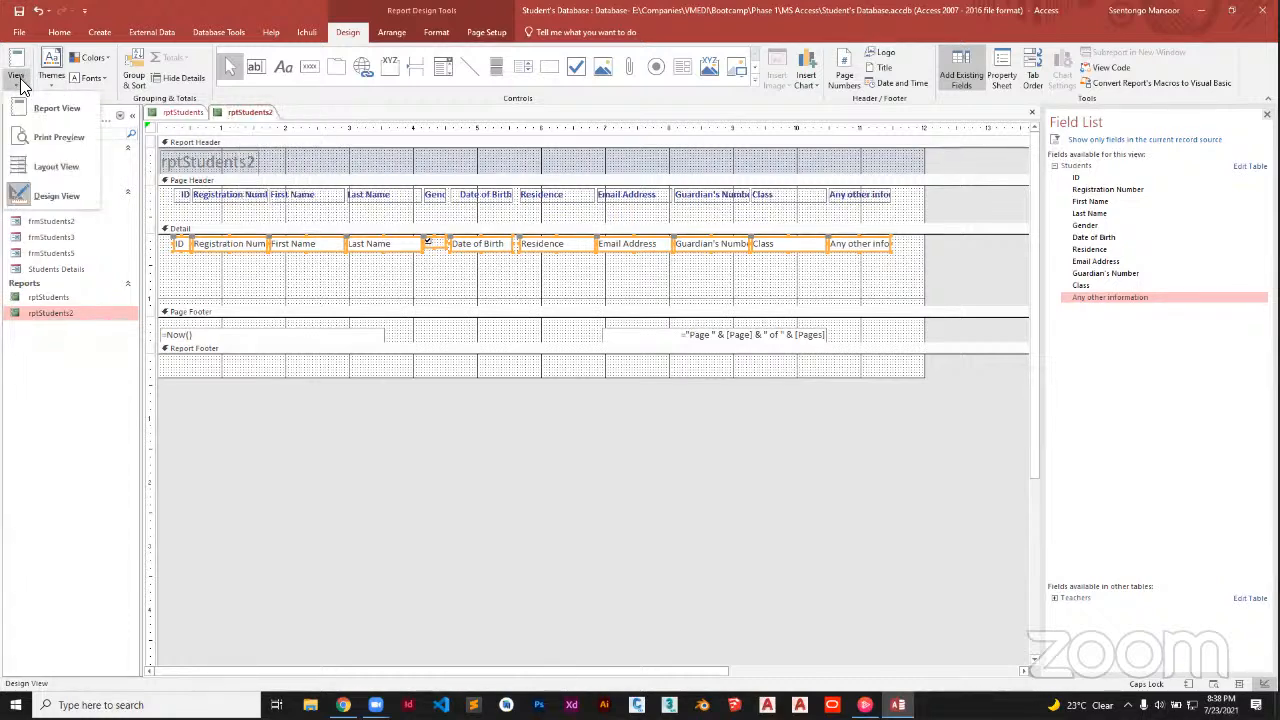
click(66, 118)
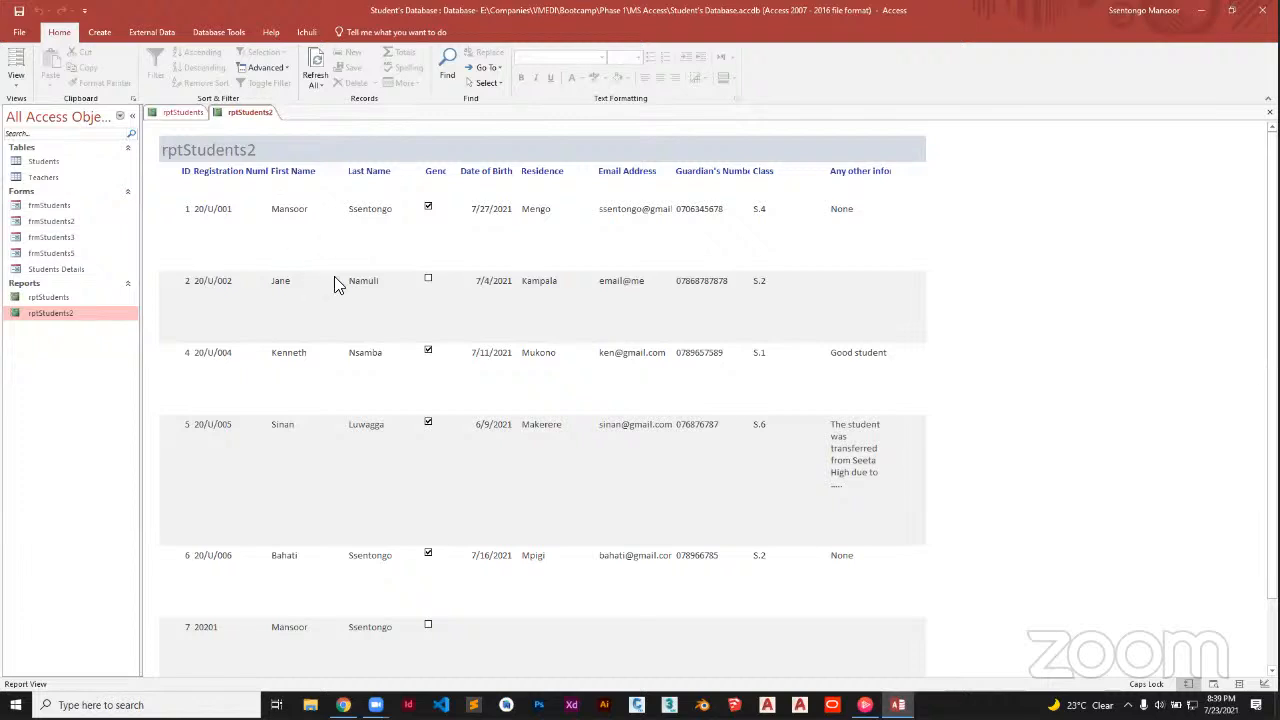
right_click(243, 113)
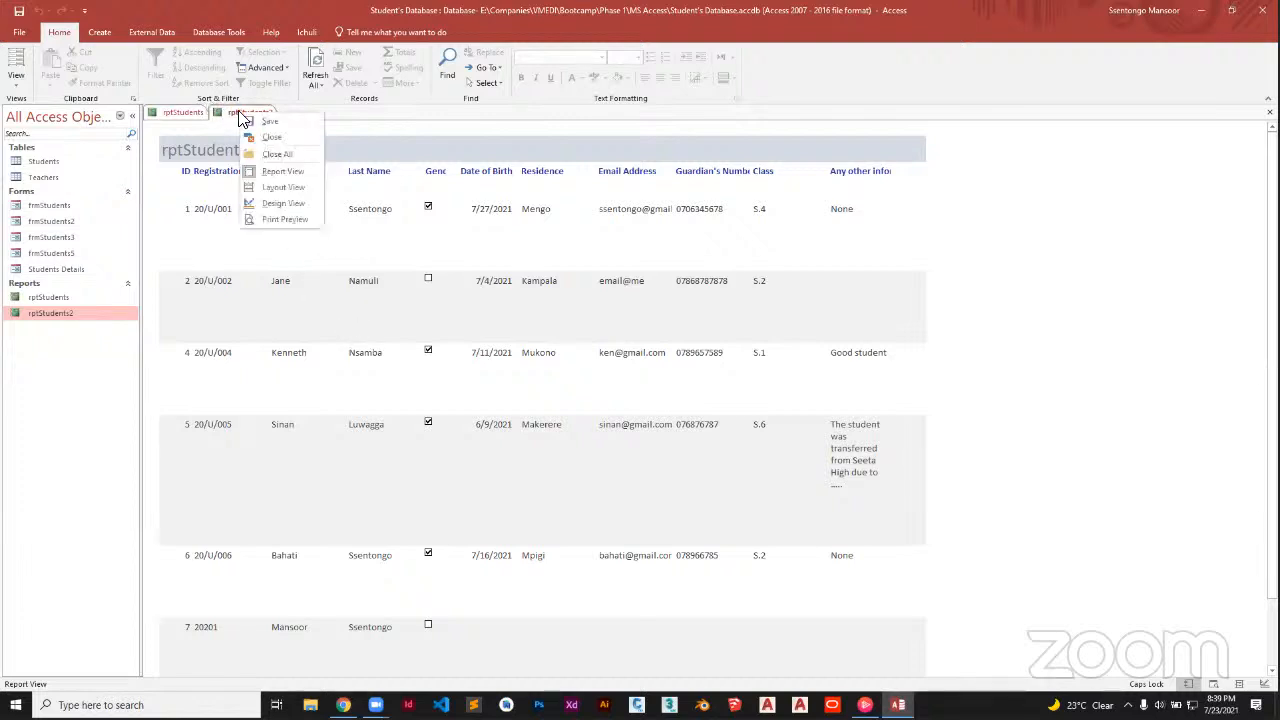
click(280, 204)
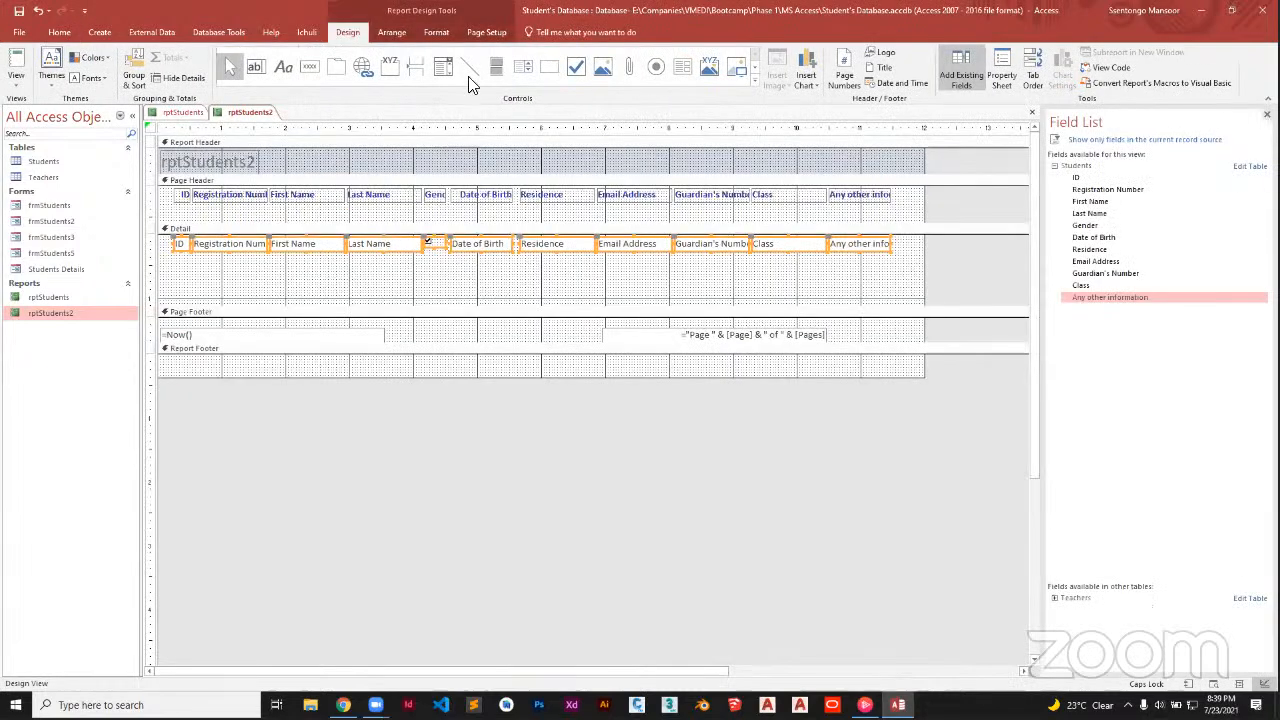
Draw trial lines in the Detail section and delete them
click(469, 68)
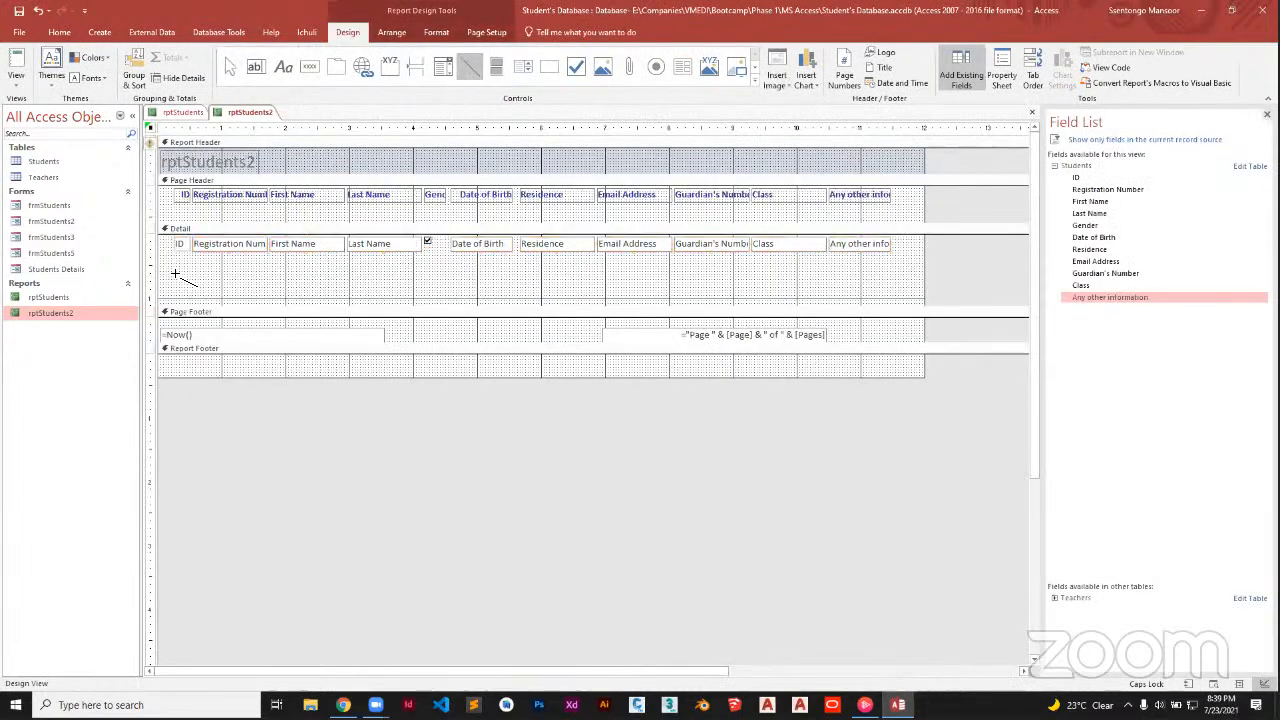
drag(271, 271, 282, 272)
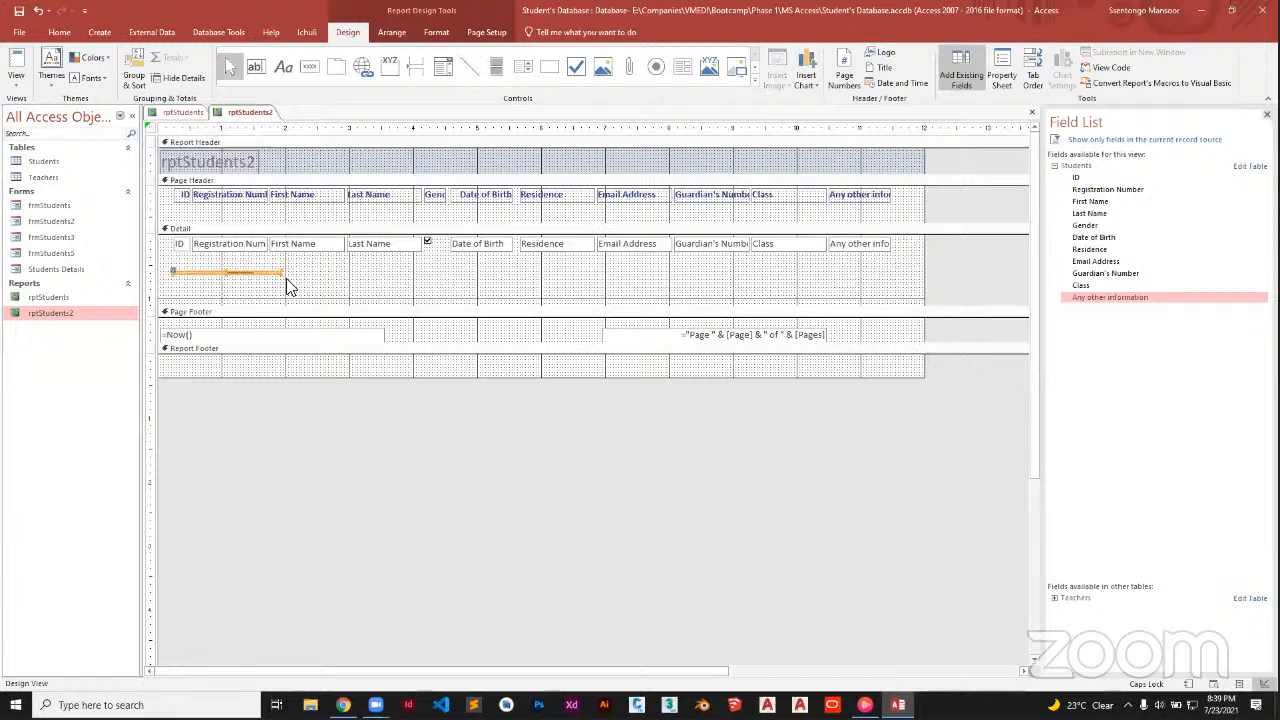
key(Delete)
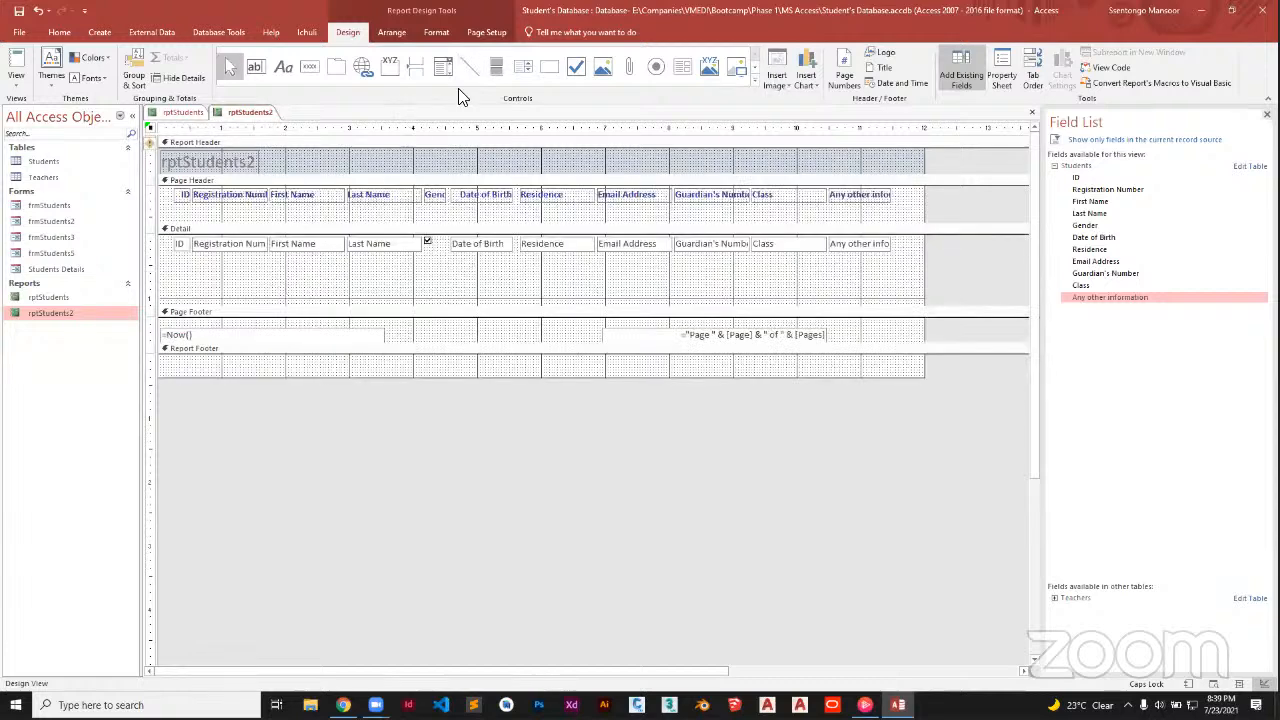
click(469, 68)
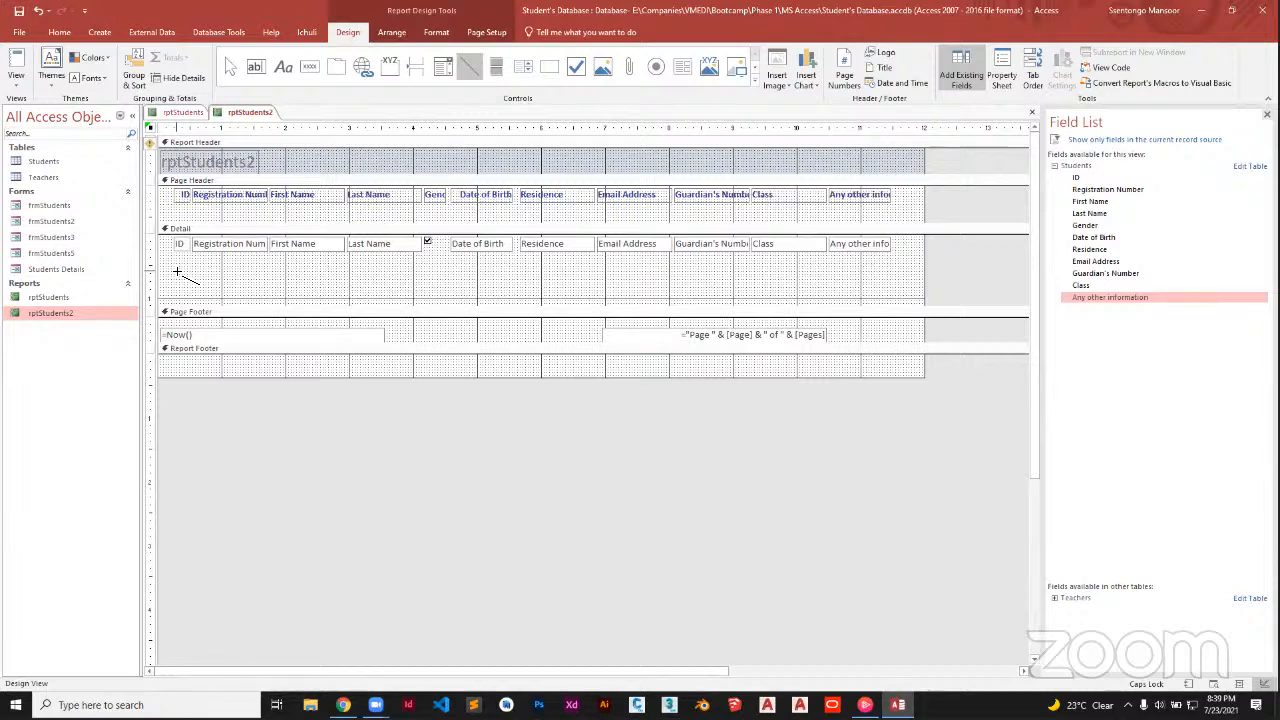
mouse_move(177, 272)
mouse_down()
mouse_move(455, 283)
mouse_move(910, 273)
mouse_up()
key(Delete)
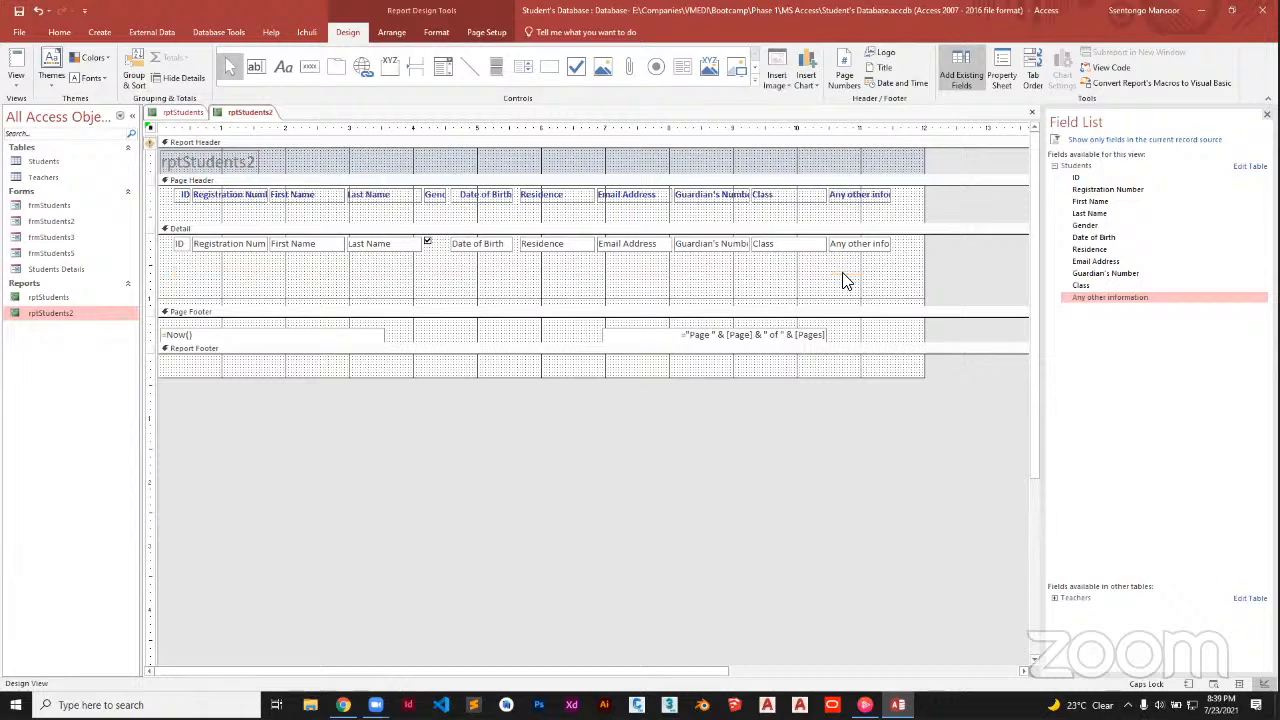
Draw a line below the field row and stretch it across the full Detail width
click(472, 72)
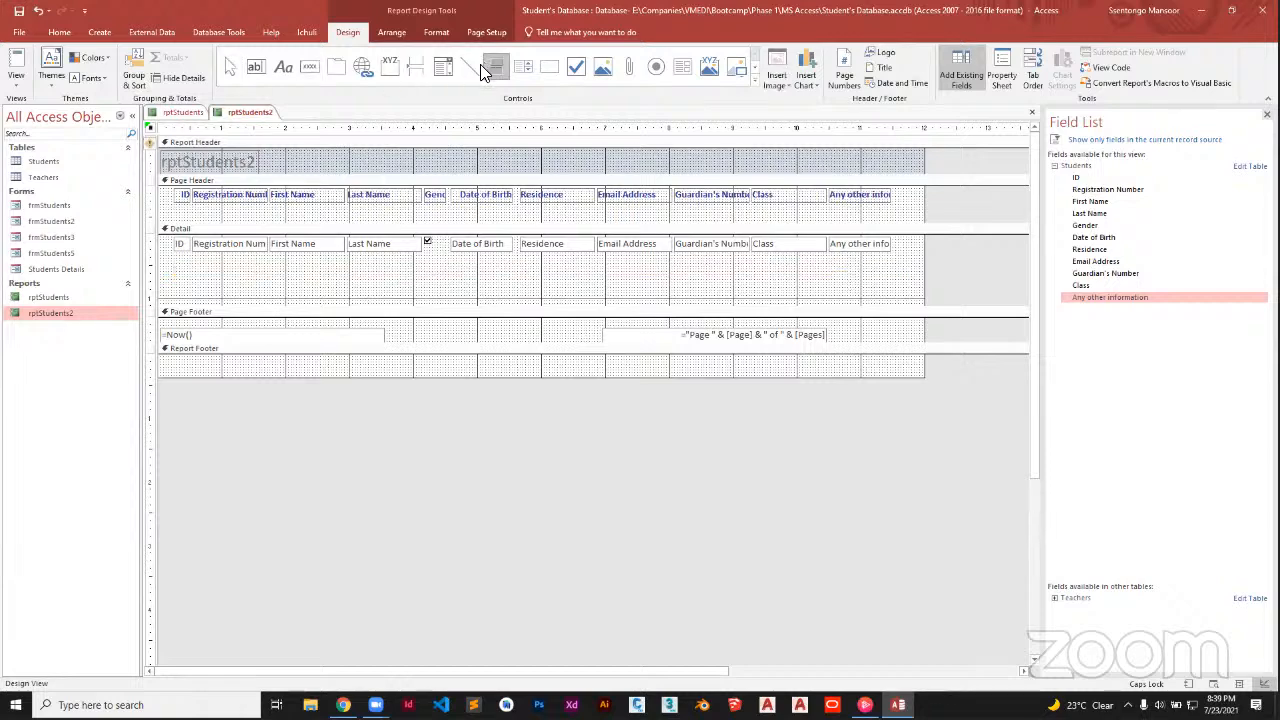
drag(178, 276, 246, 276)
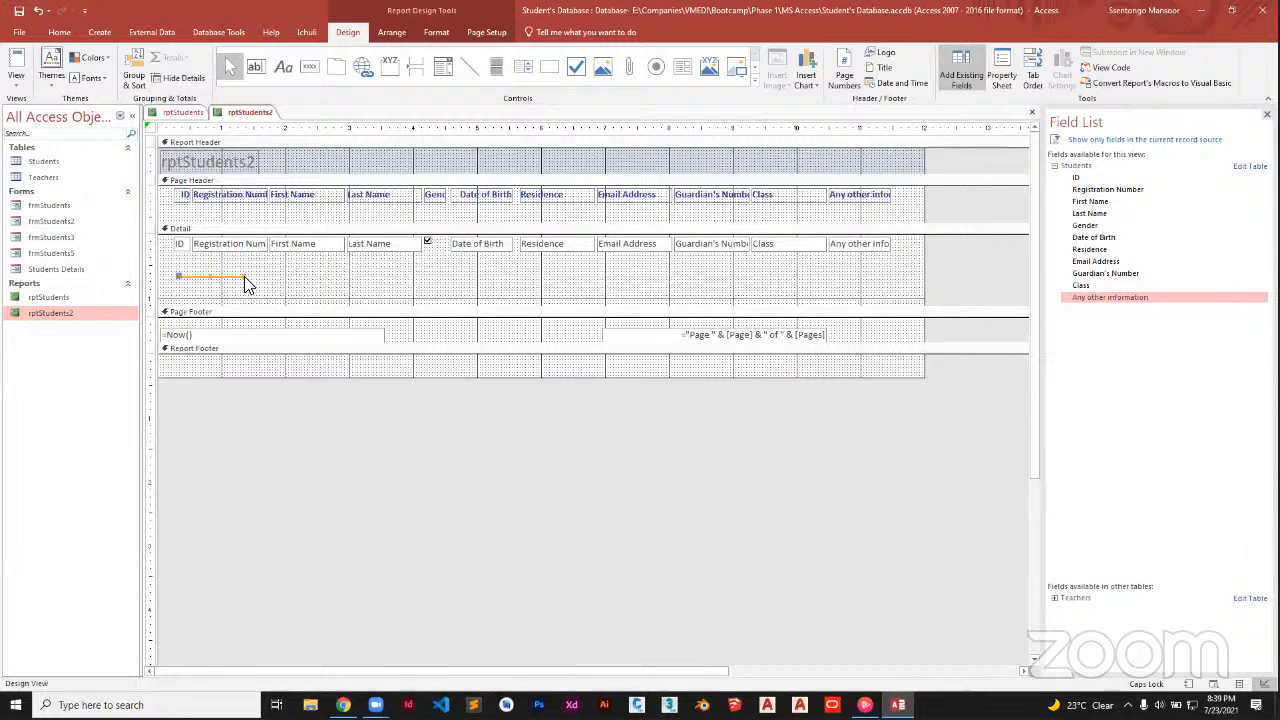
key(Delete)
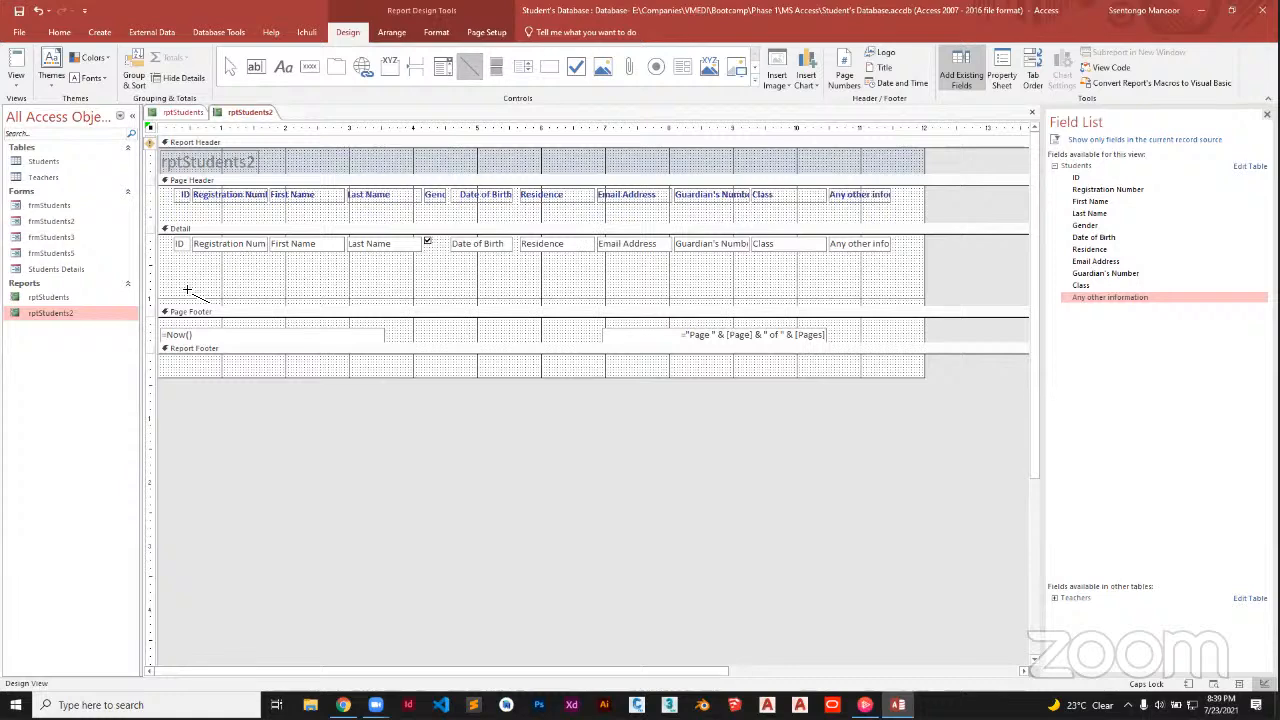
drag(178, 276, 244, 276)
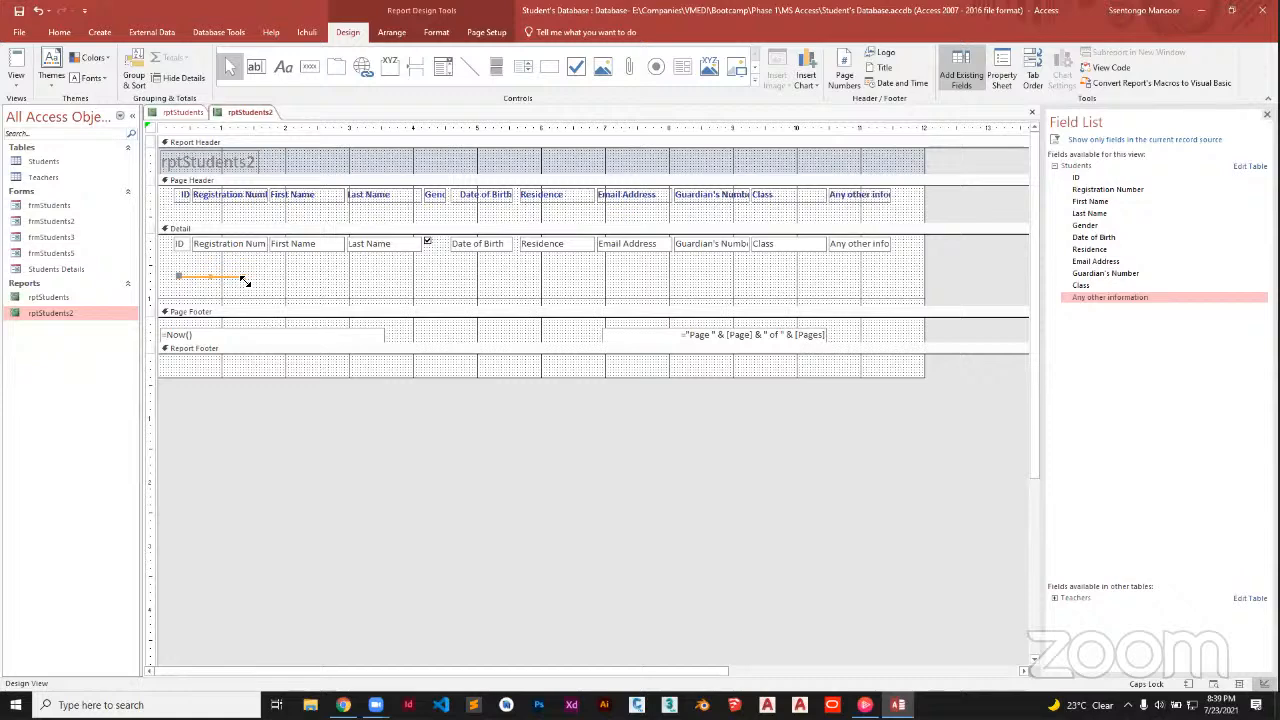
drag(245, 282, 897, 277)
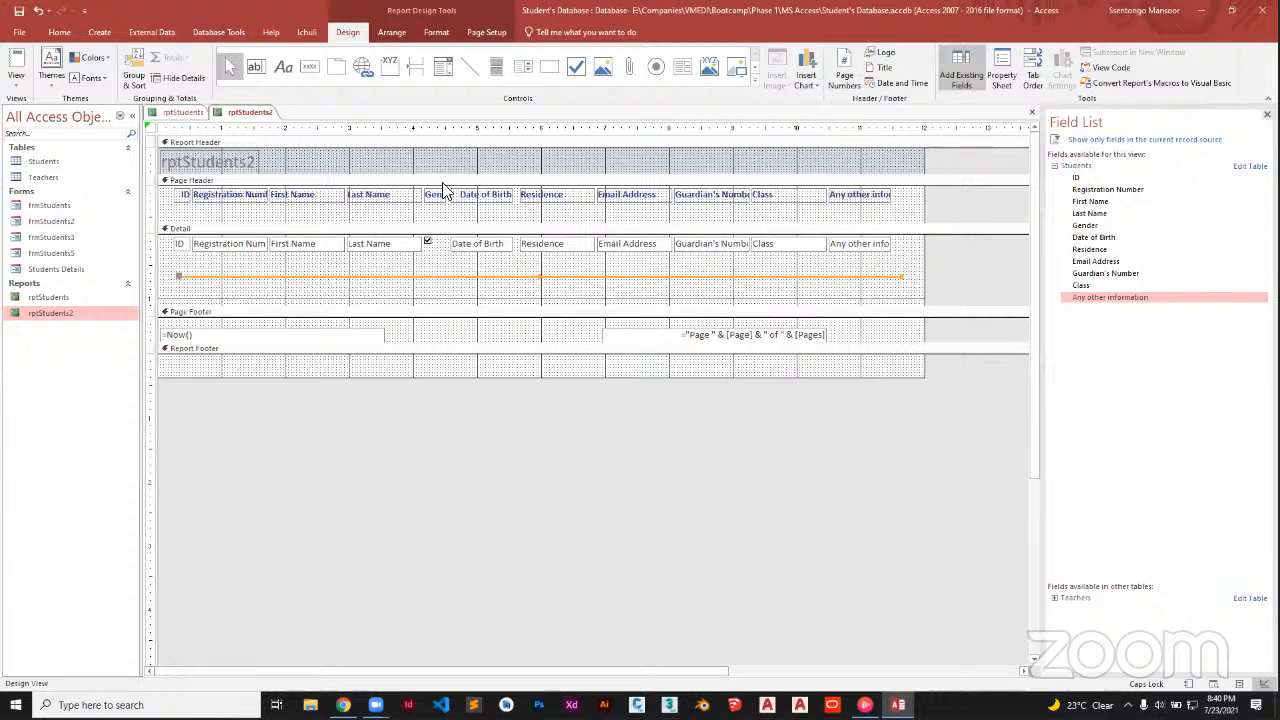
click(59, 32)
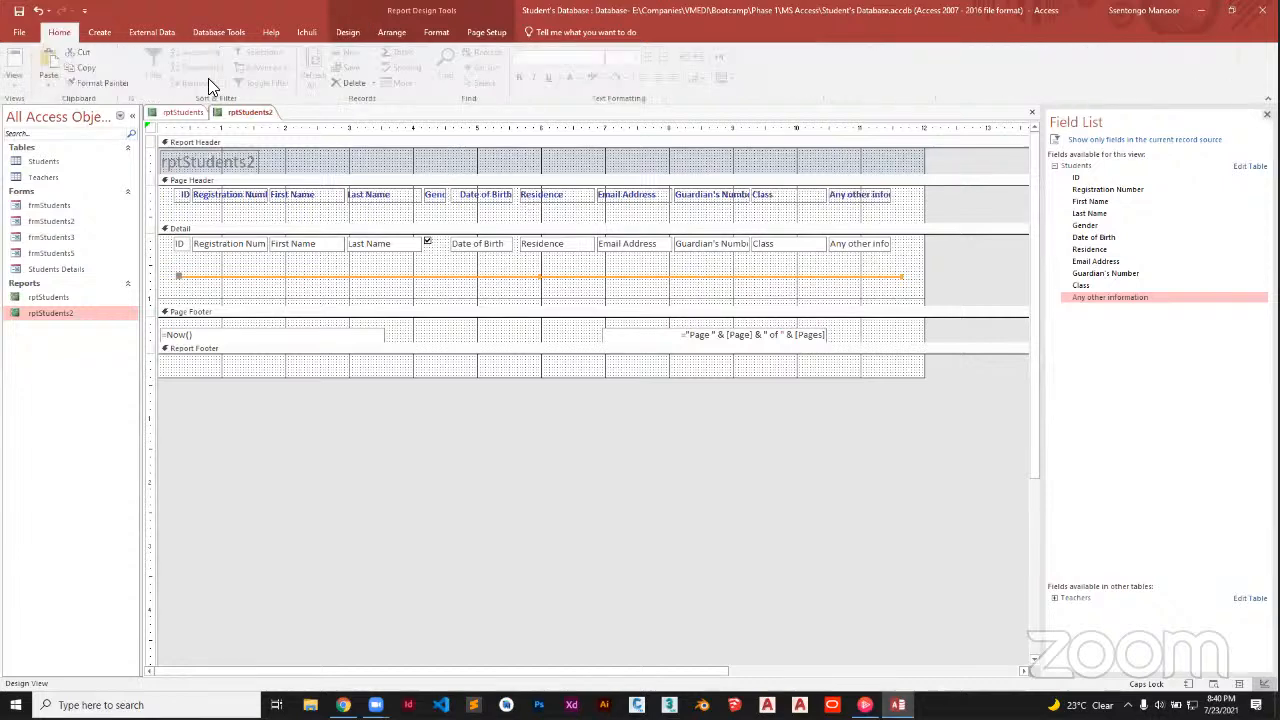
Move the separator line up under the fields and shrink the Detail section below it
double_click(607, 281)
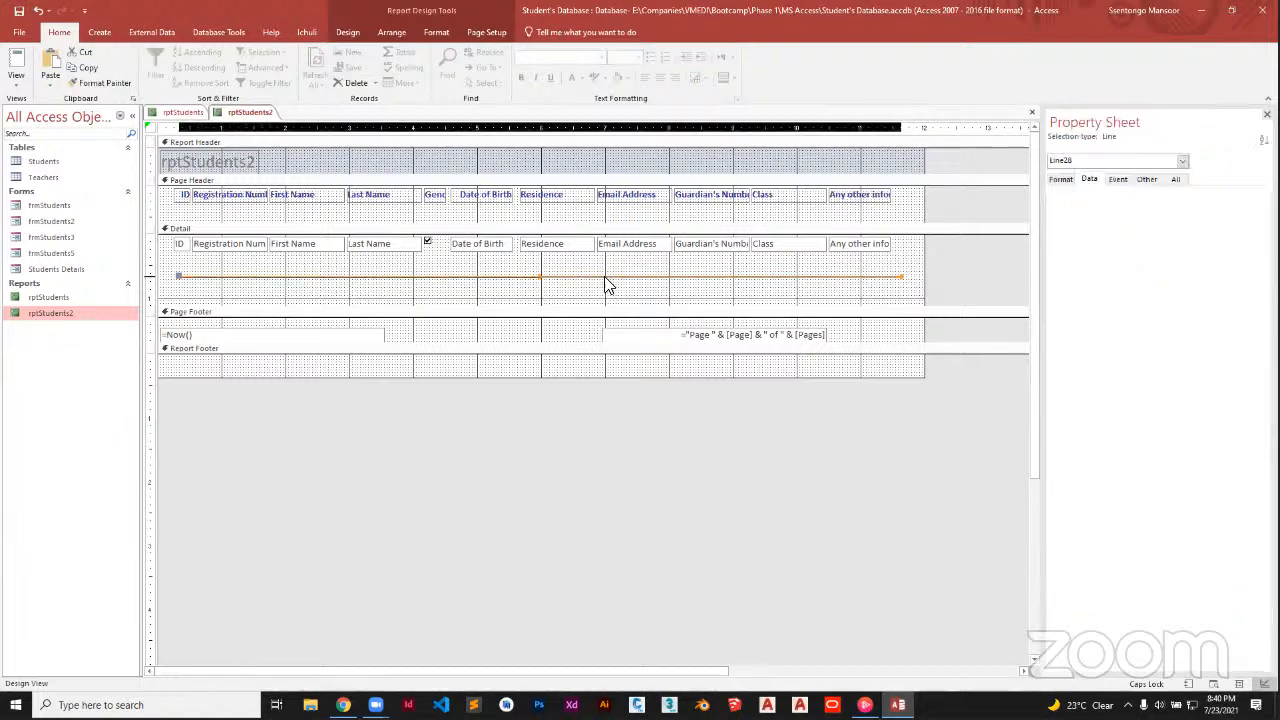
click(364, 32)
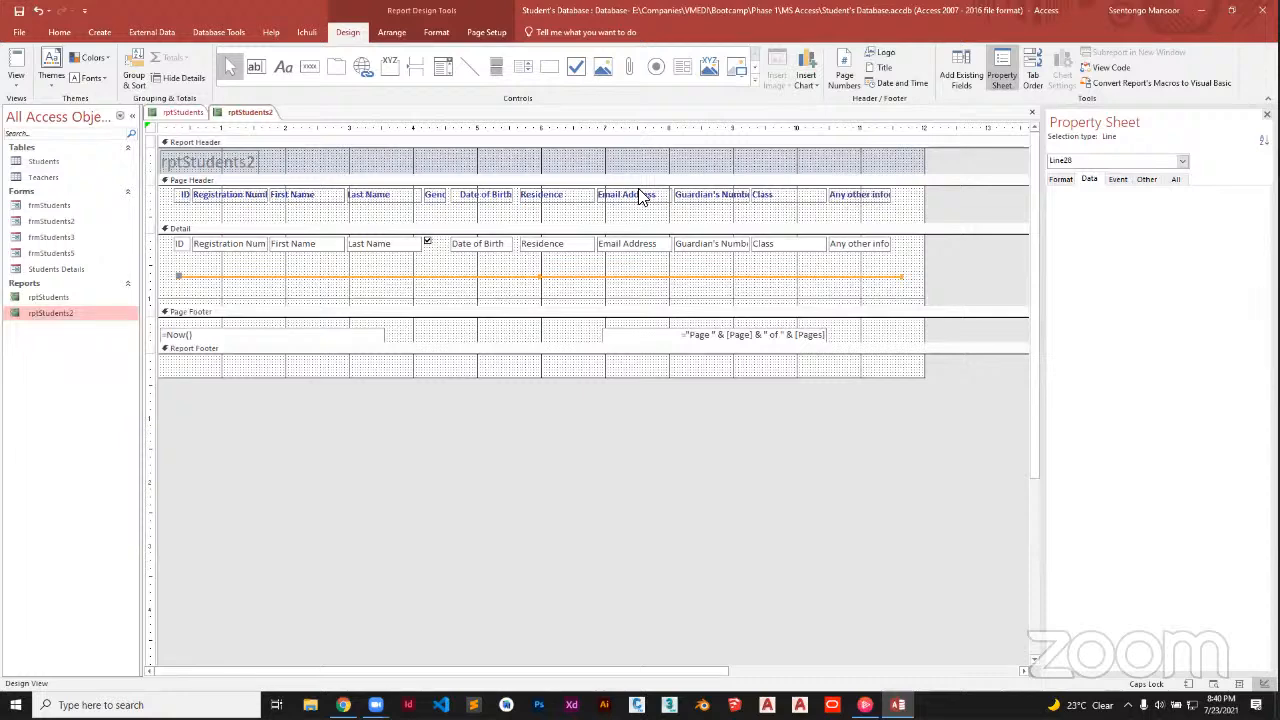
click(683, 280)
click(681, 278)
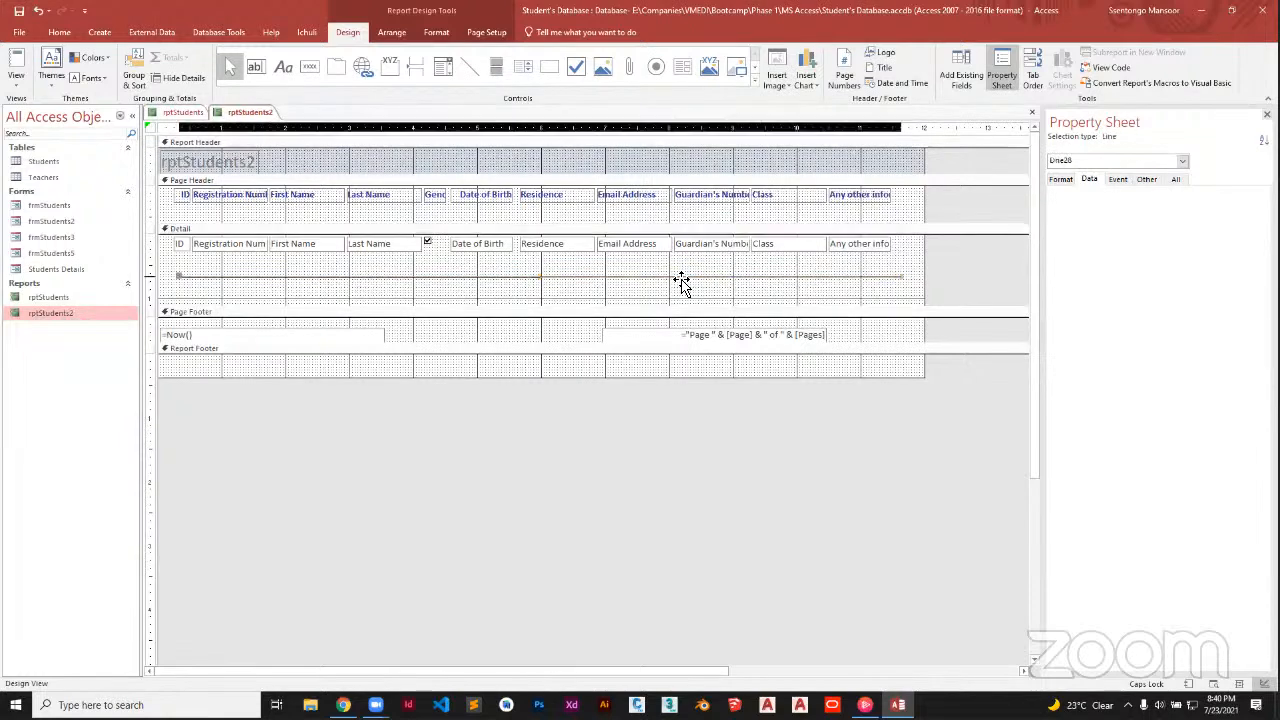
drag(681, 280, 681, 262)
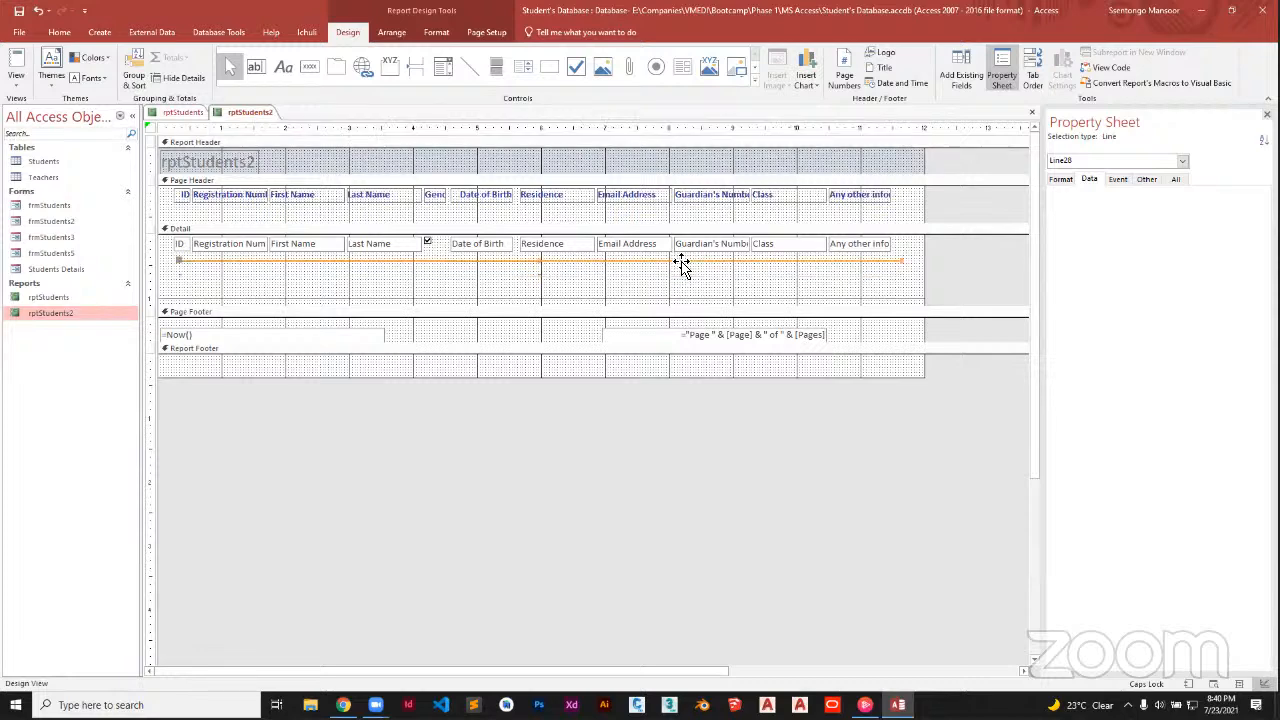
drag(591, 306, 588, 279)
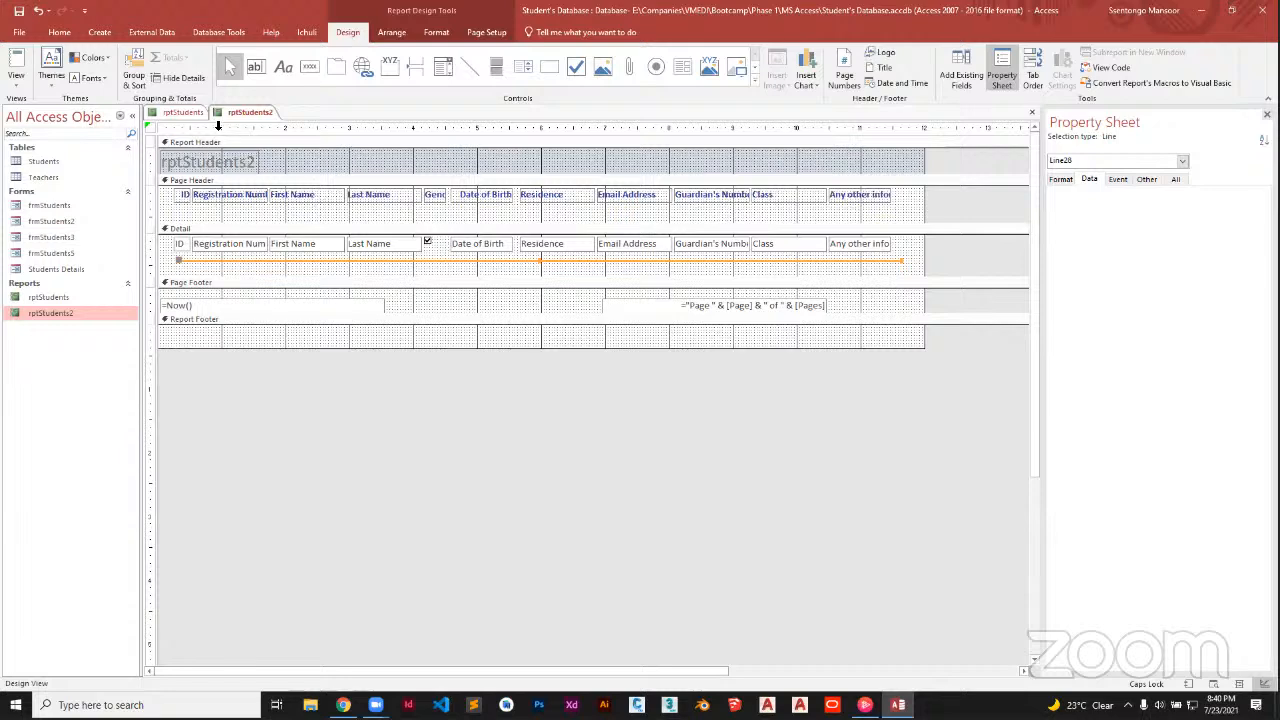
Preview the line-separated records in Report View, then return to Design View
right_click(248, 119)
key(Escape)
click(15, 80)
click(45, 107)
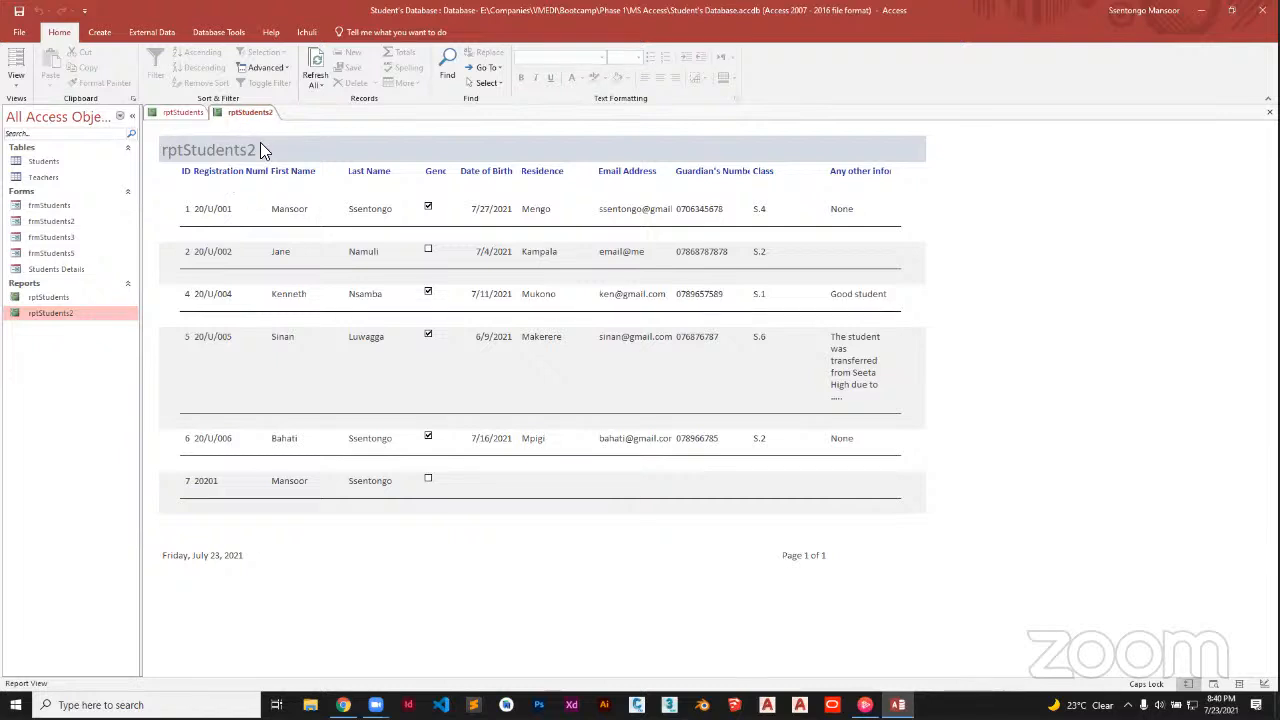
right_click(245, 113)
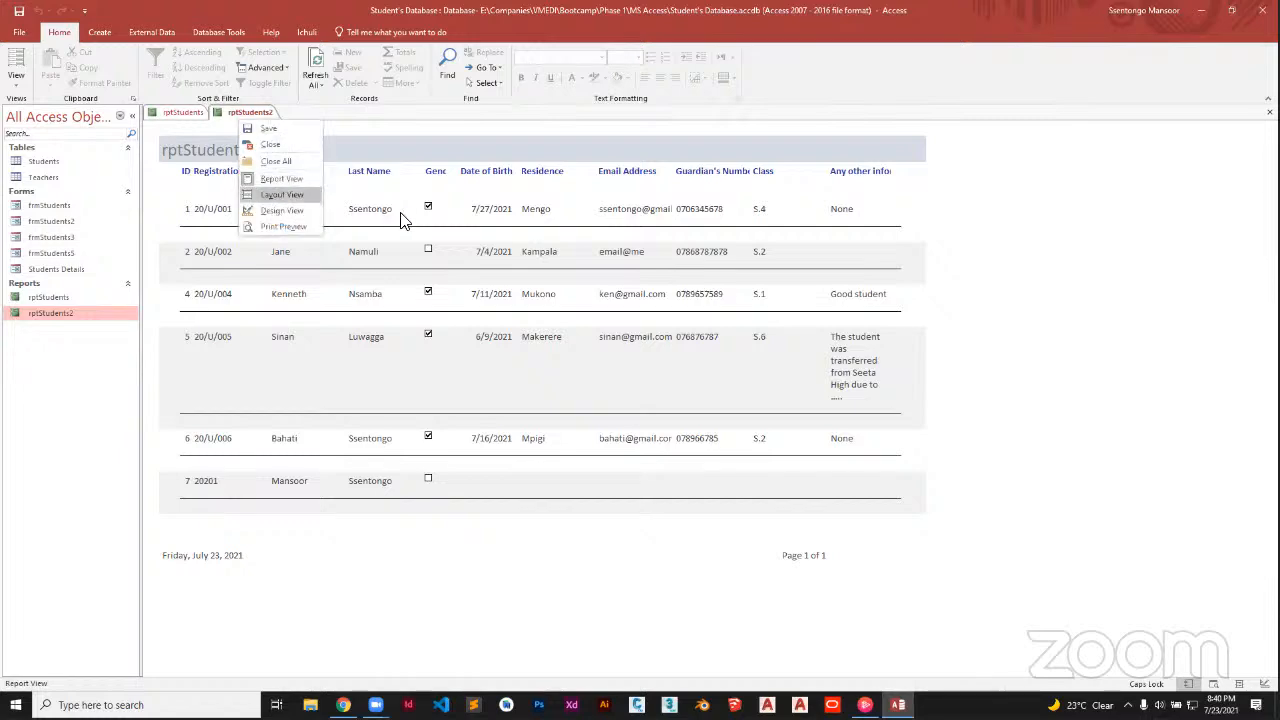
click(282, 210)
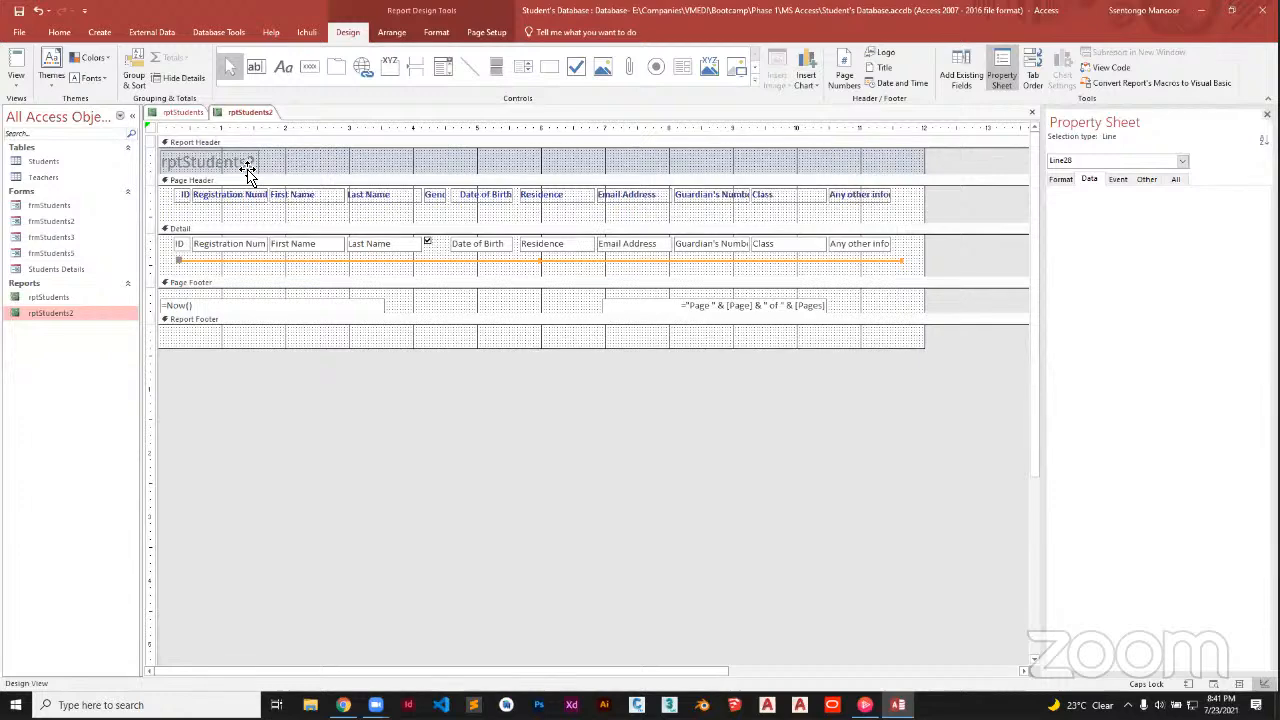
Make the Report Header taller and delete the existing rptStudents2 title label
click(247, 168)
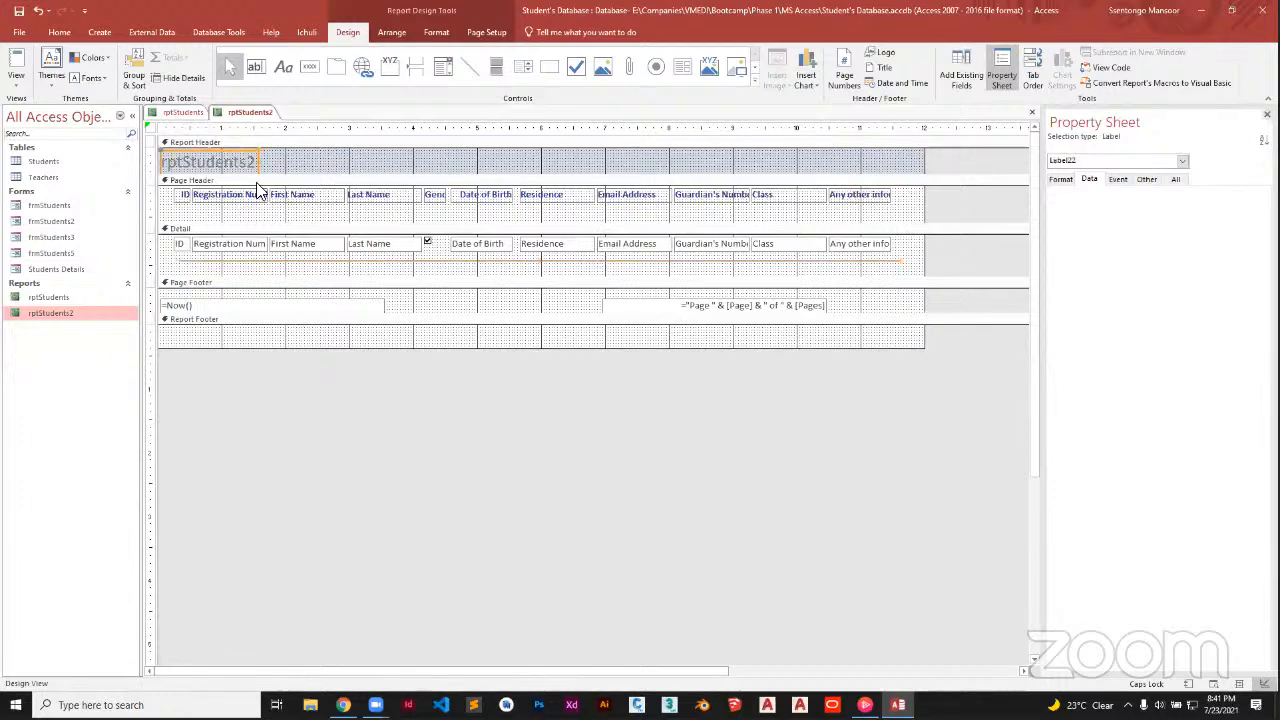
drag(296, 175, 304, 207)
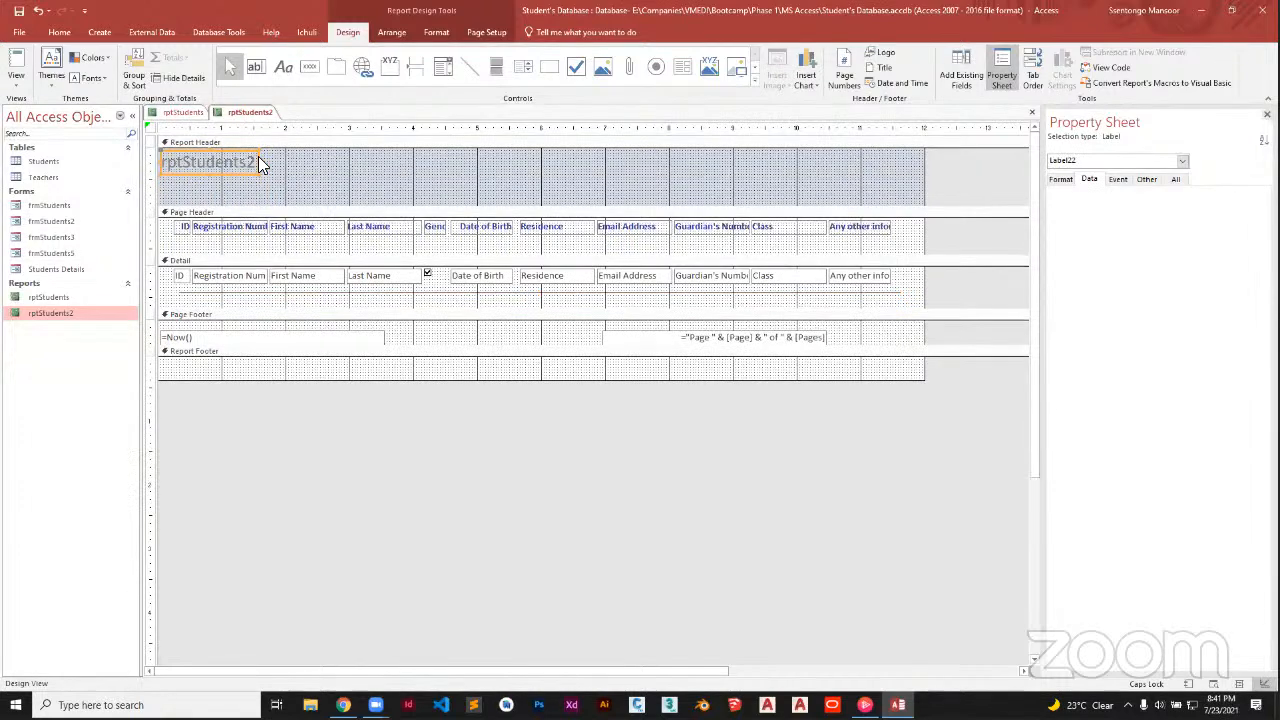
drag(216, 163, 264, 166)
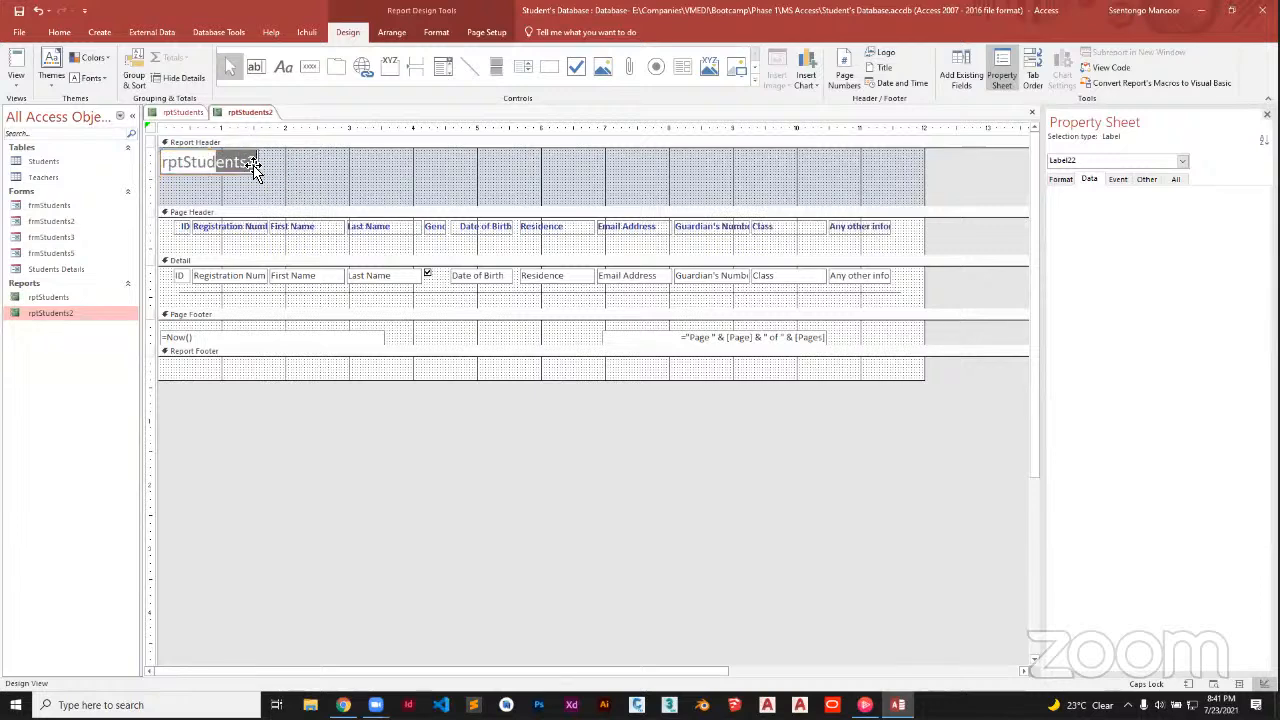
click(264, 167)
click(258, 166)
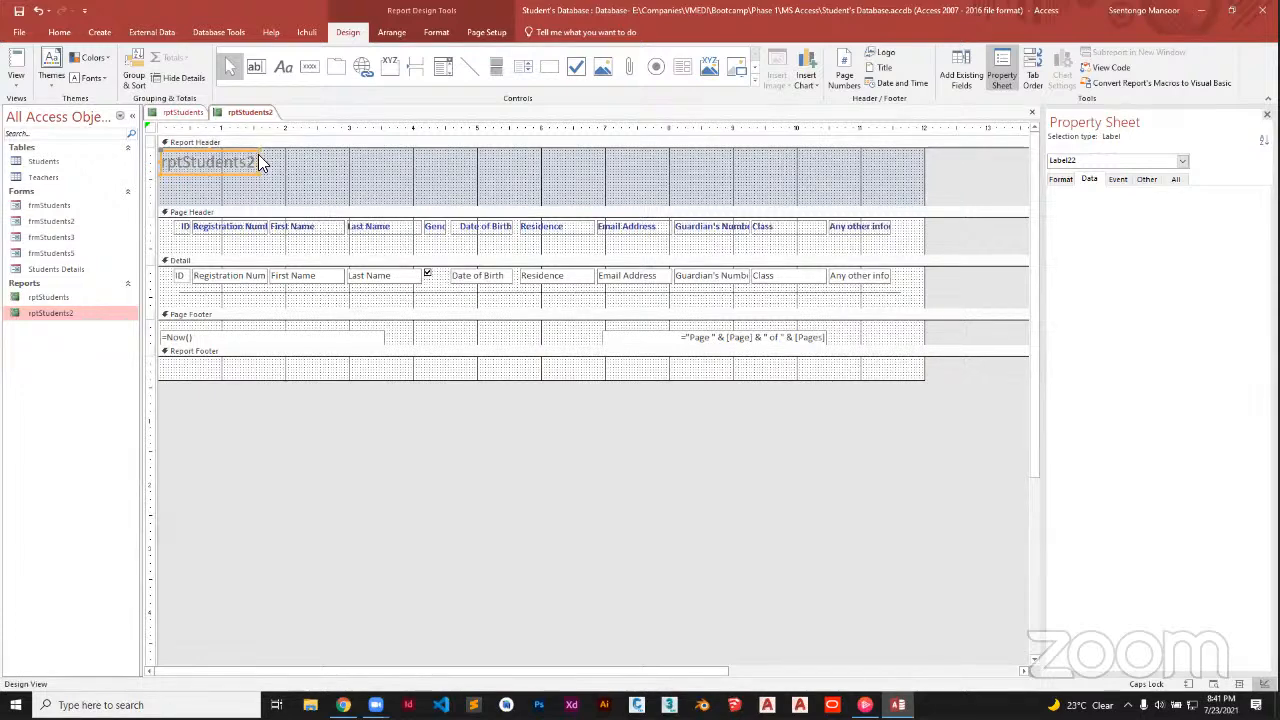
click(261, 166)
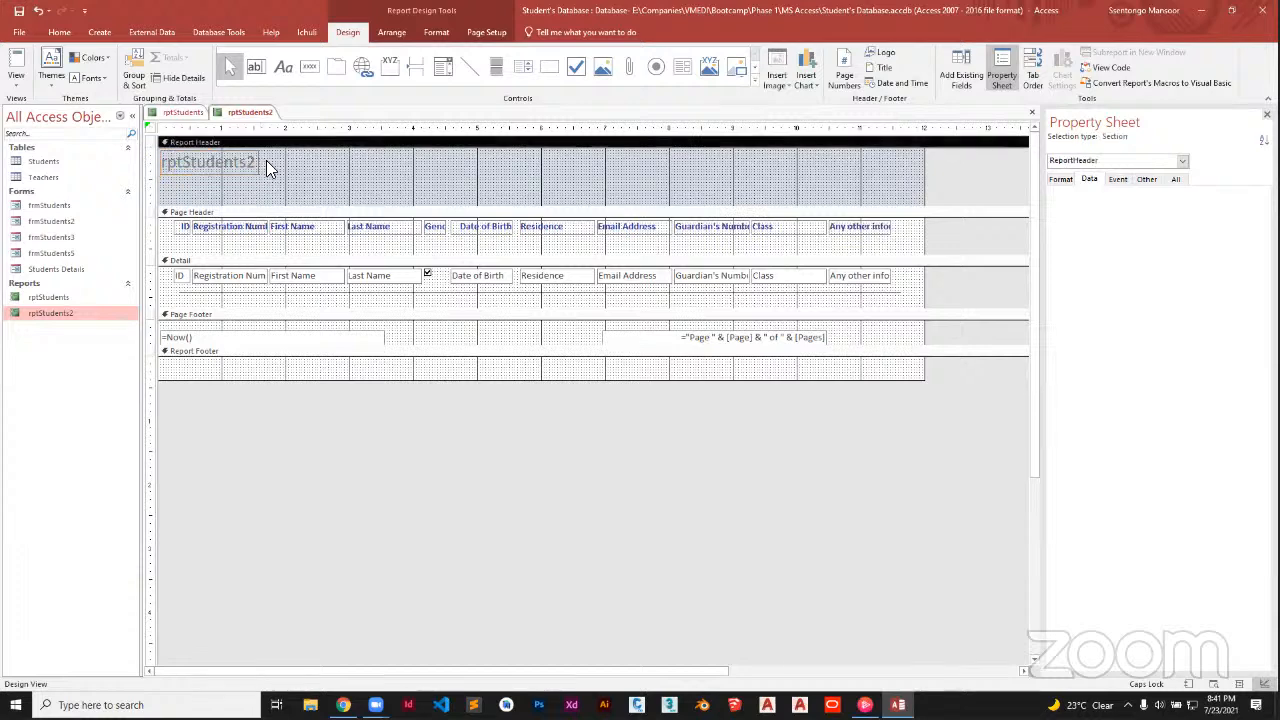
click(252, 173)
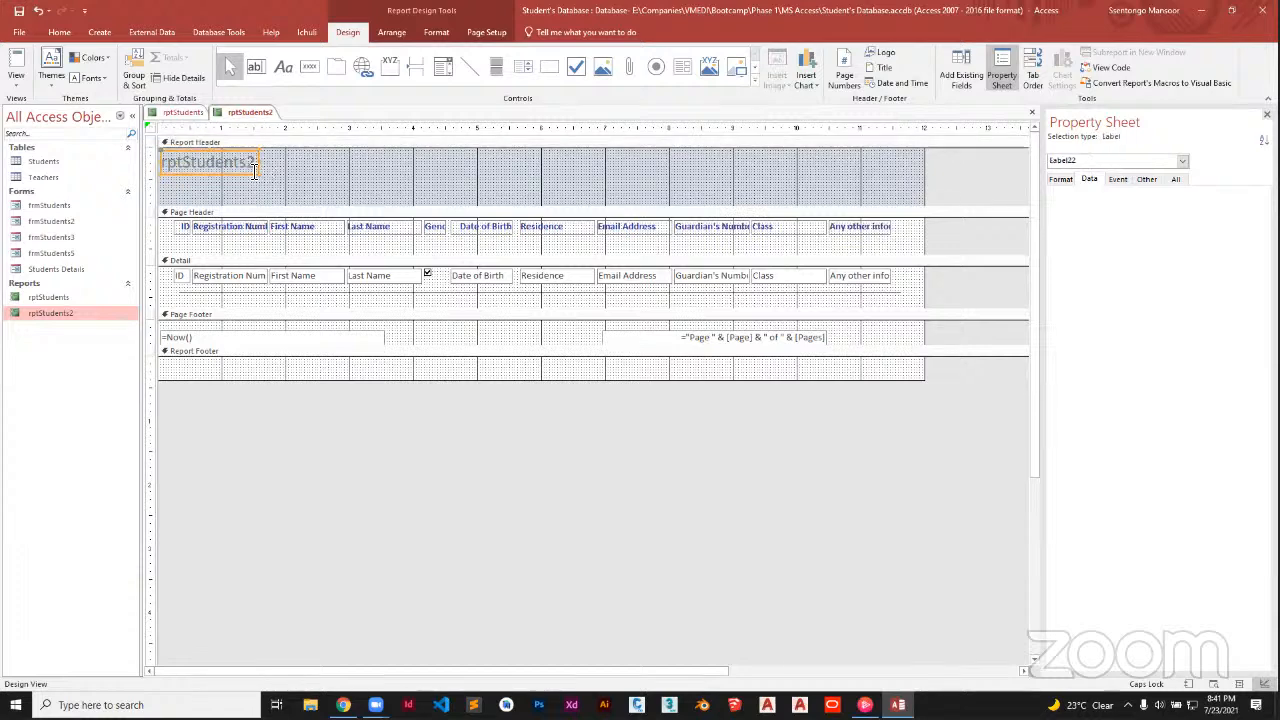
key(Delete)
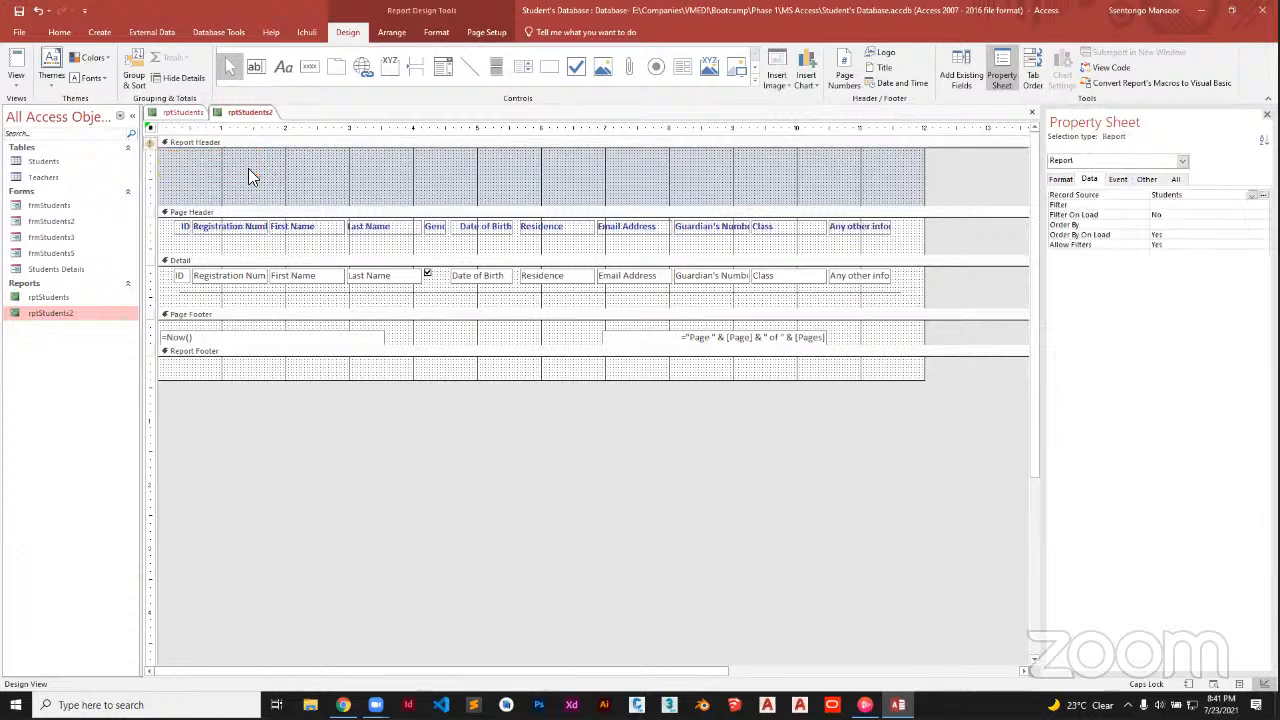
Draw a new Report Header label reading 'OUR STUDENTS DETAILS' in capitals
click(285, 68)
drag(182, 166, 392, 194)
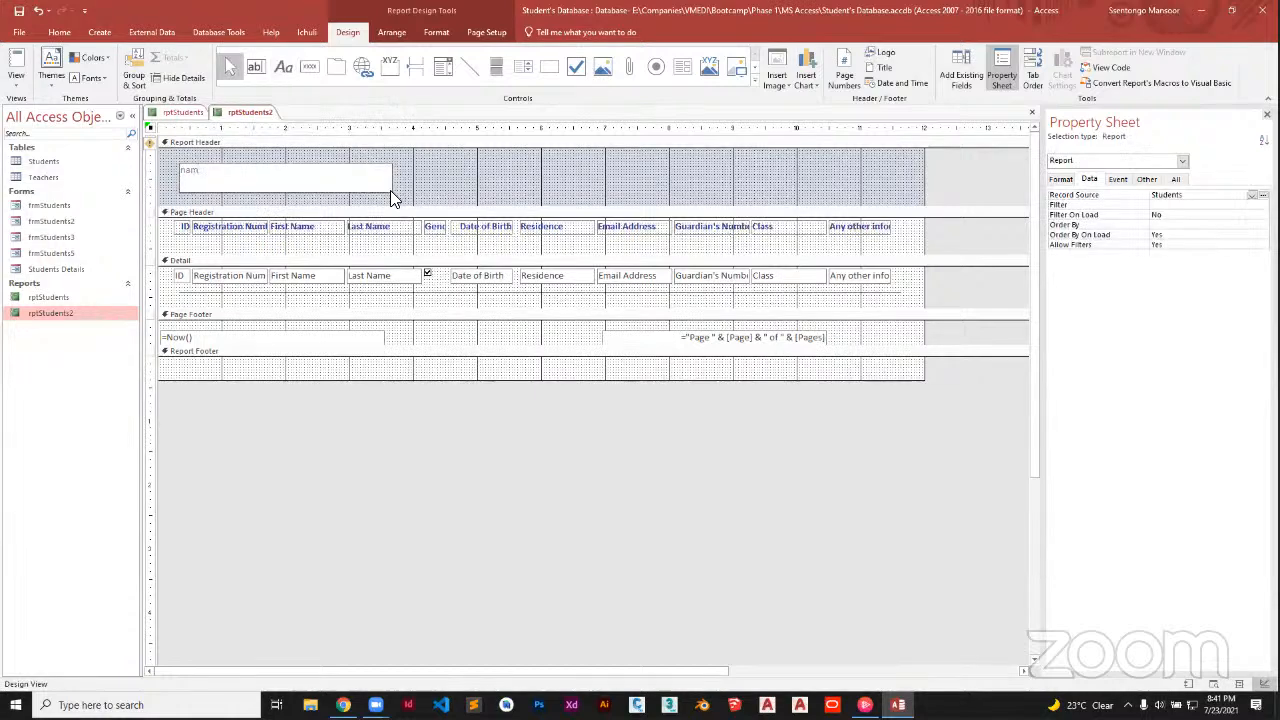
key(Caps_Lock)
text(OUR STUDENTS DETAILS)
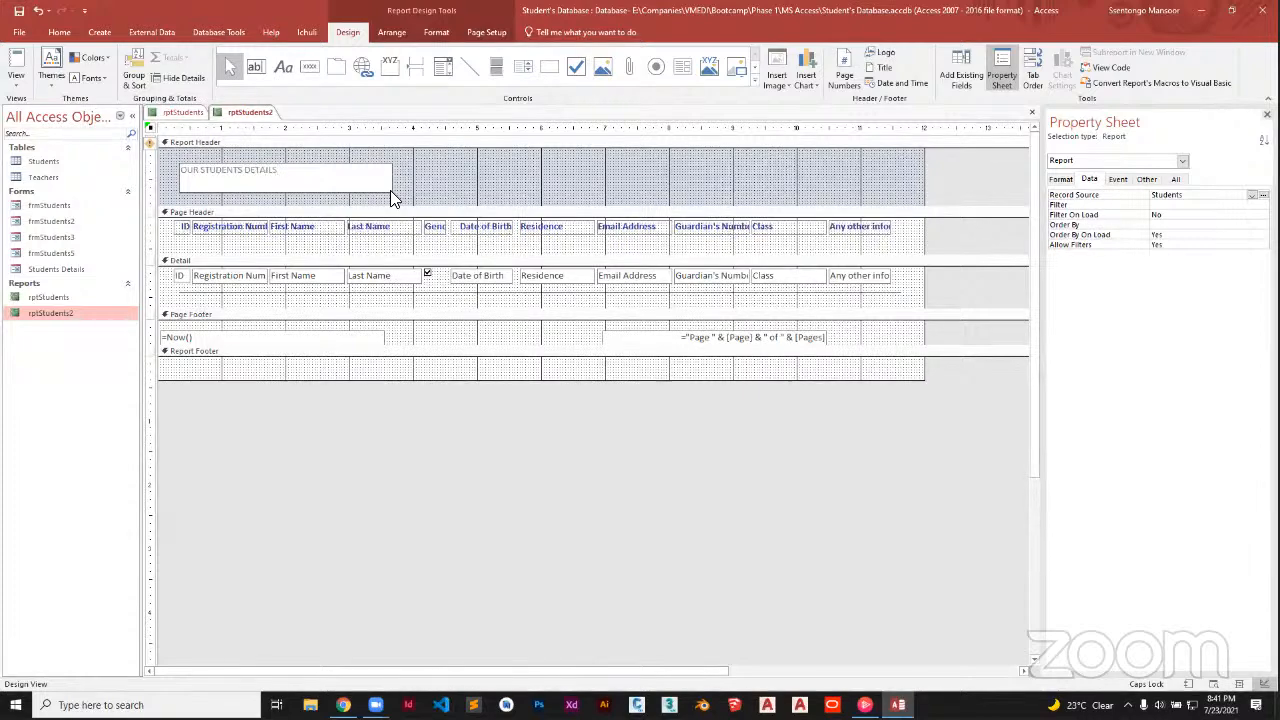
drag(306, 174, 148, 162)
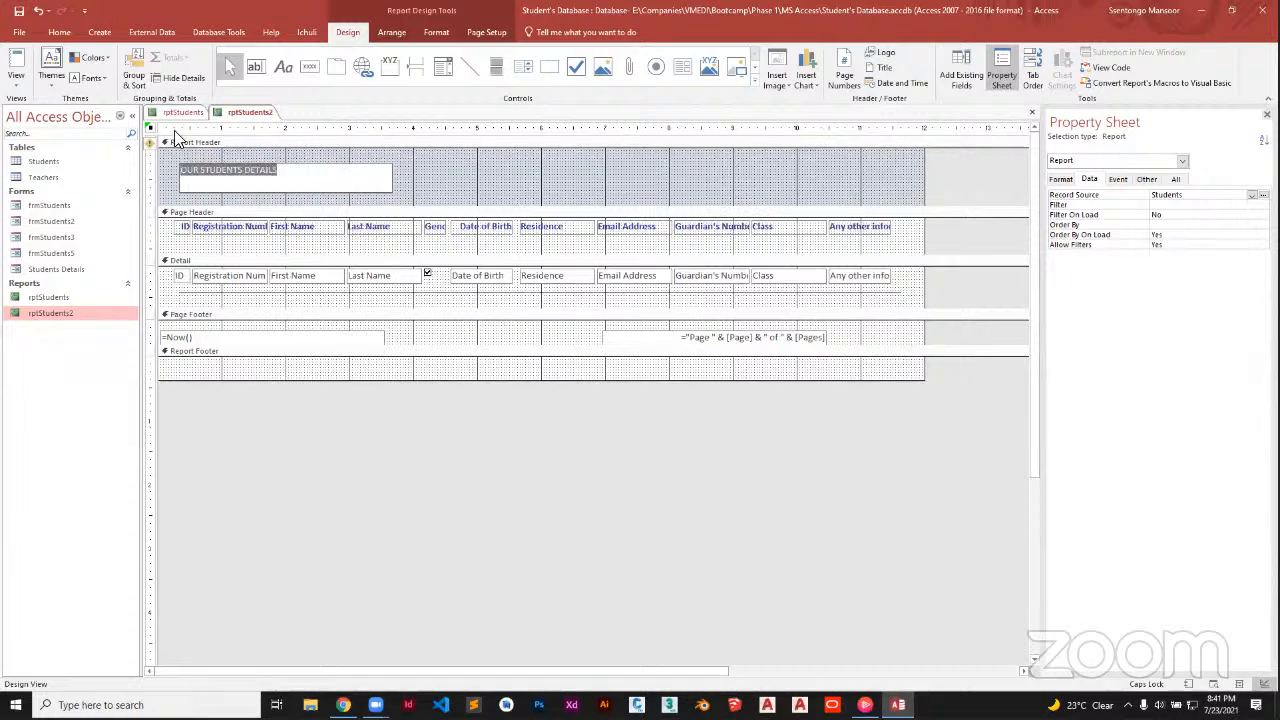
click(59, 32)
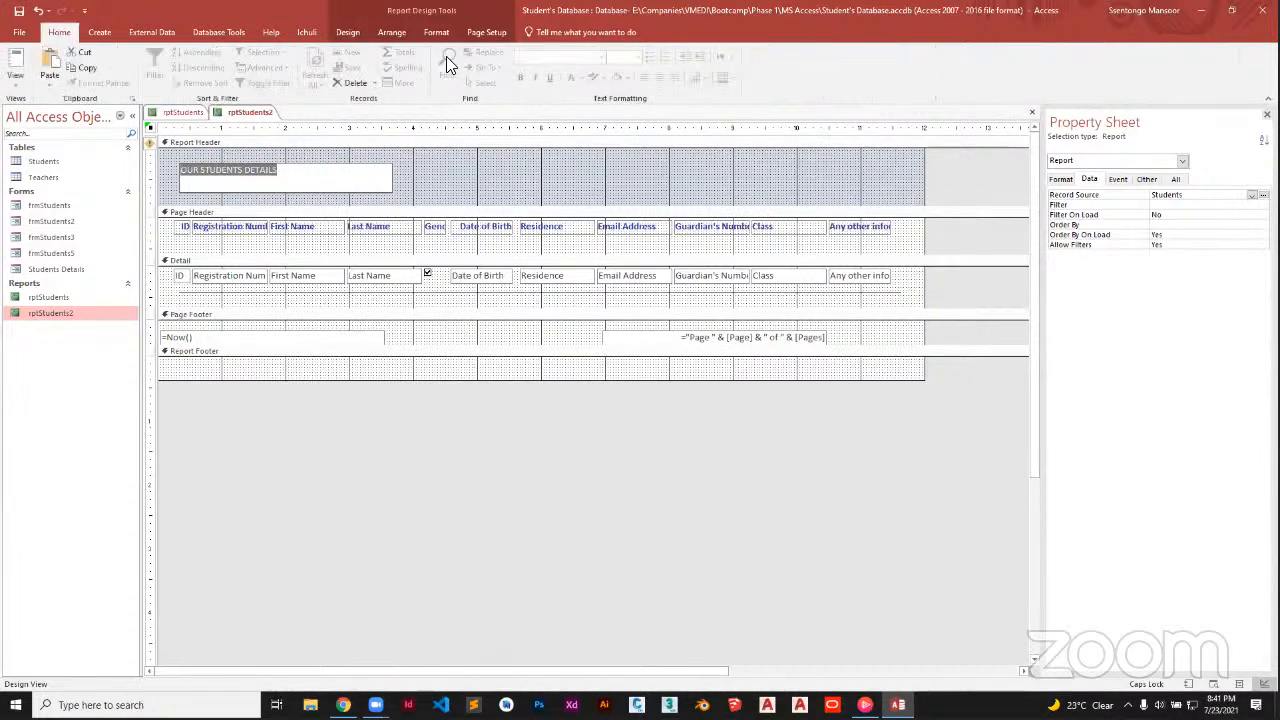
Set the OUR STUDENTS DETAILS label to 28-point and widen it to show all the text
click(416, 186)
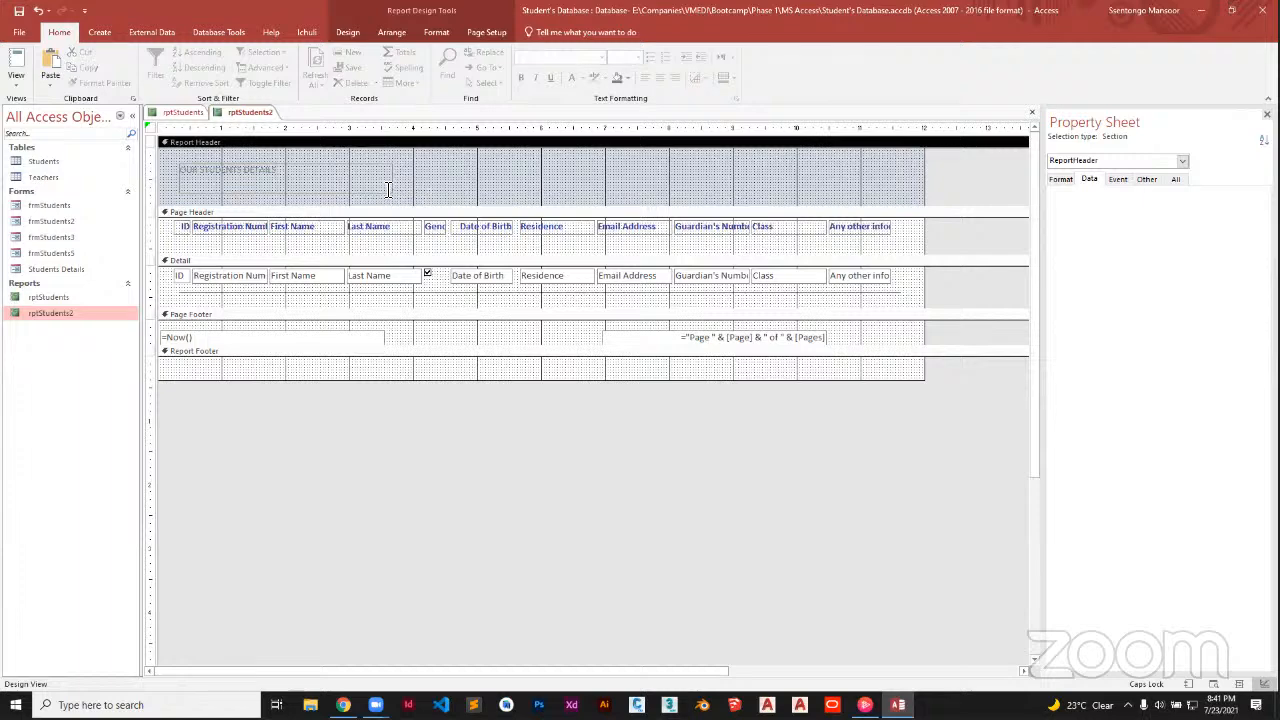
click(386, 186)
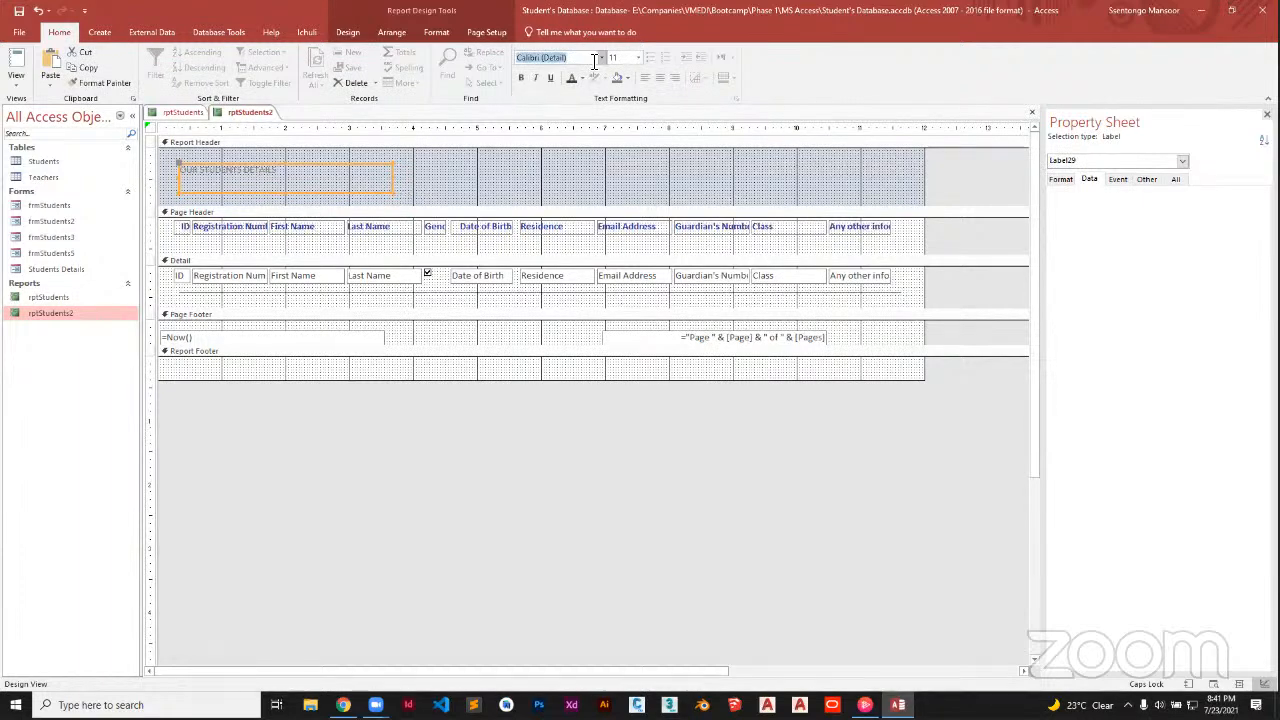
click(629, 60)
click(638, 58)
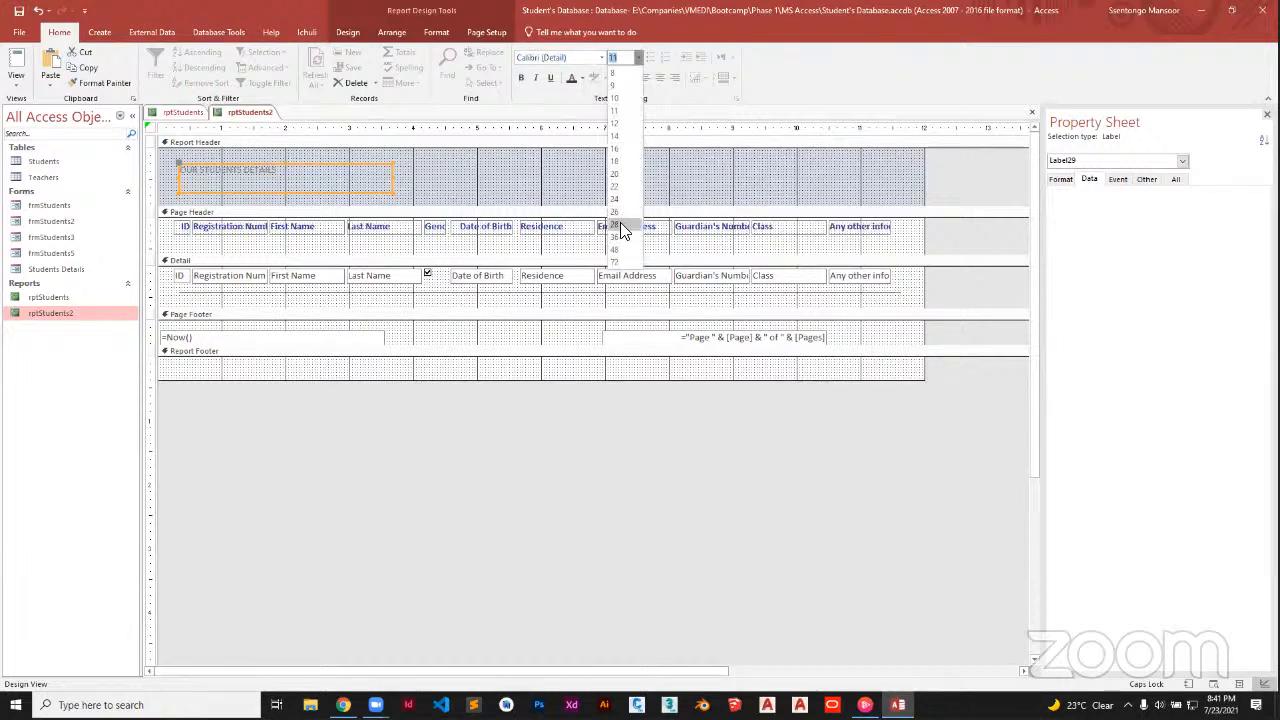
click(620, 224)
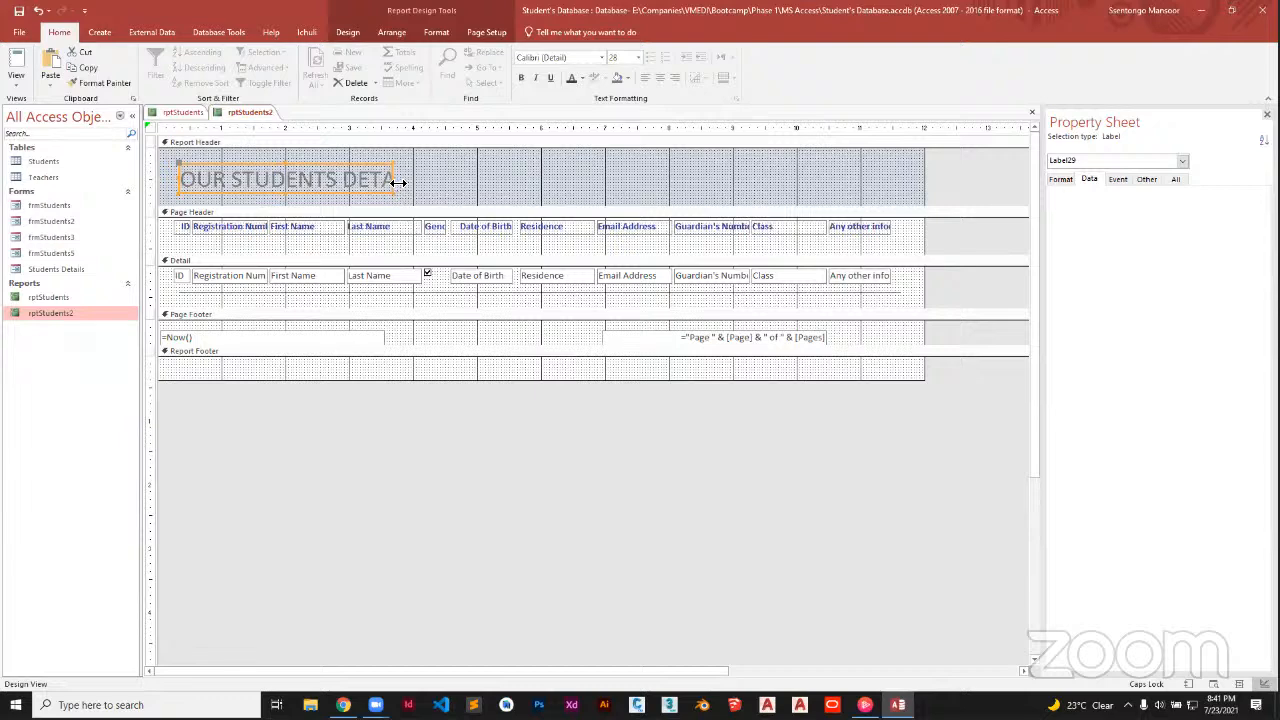
drag(397, 182, 495, 181)
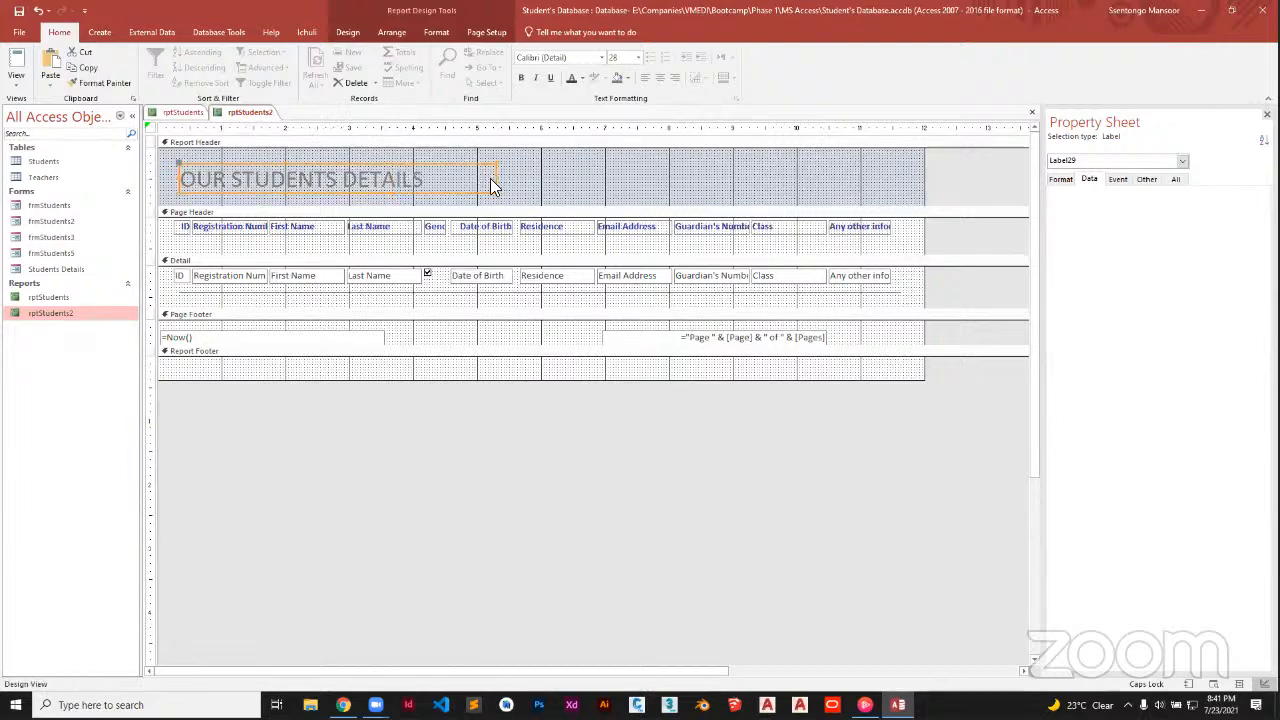
Make the title dark blue and bold, then narrow its box to fit the text
click(583, 79)
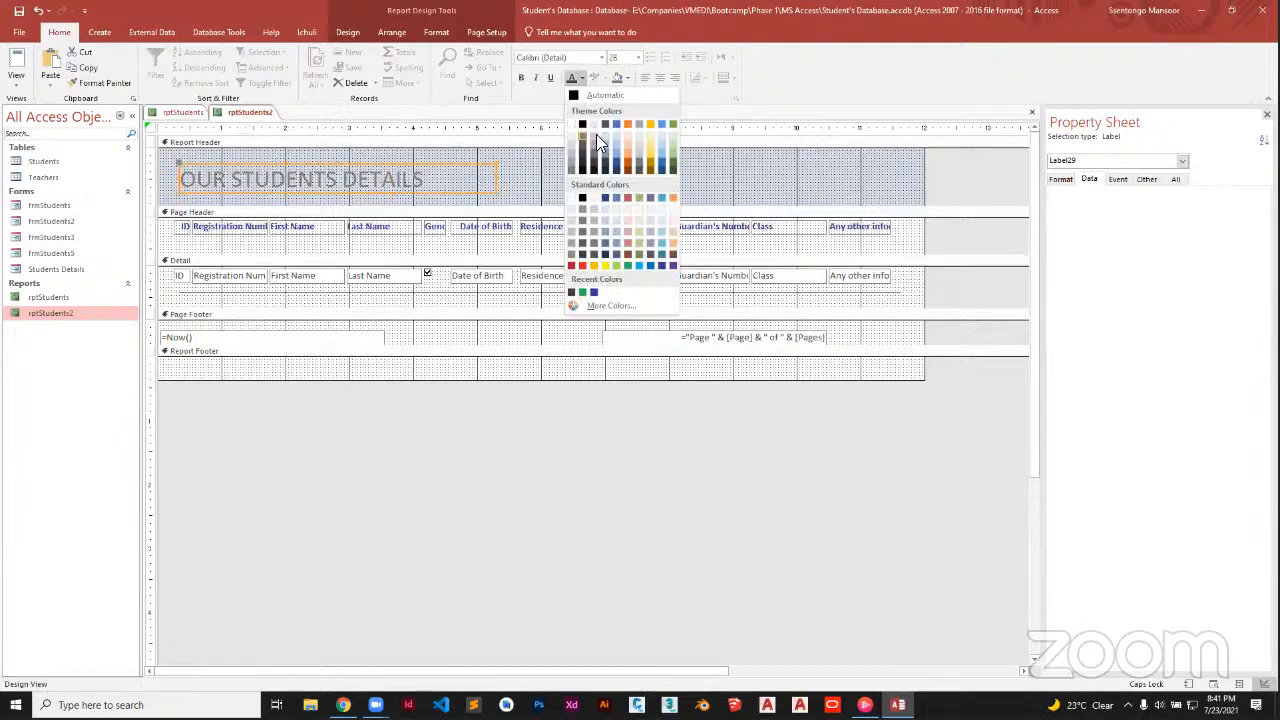
click(604, 199)
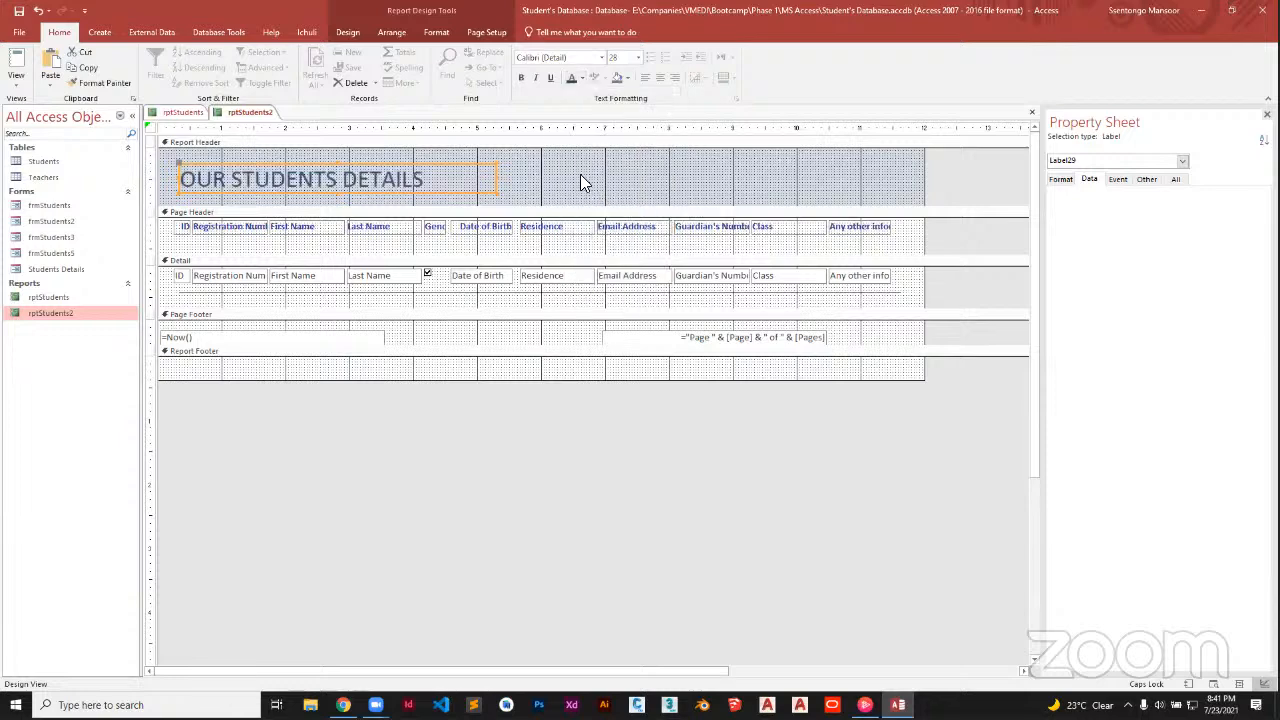
click(522, 80)
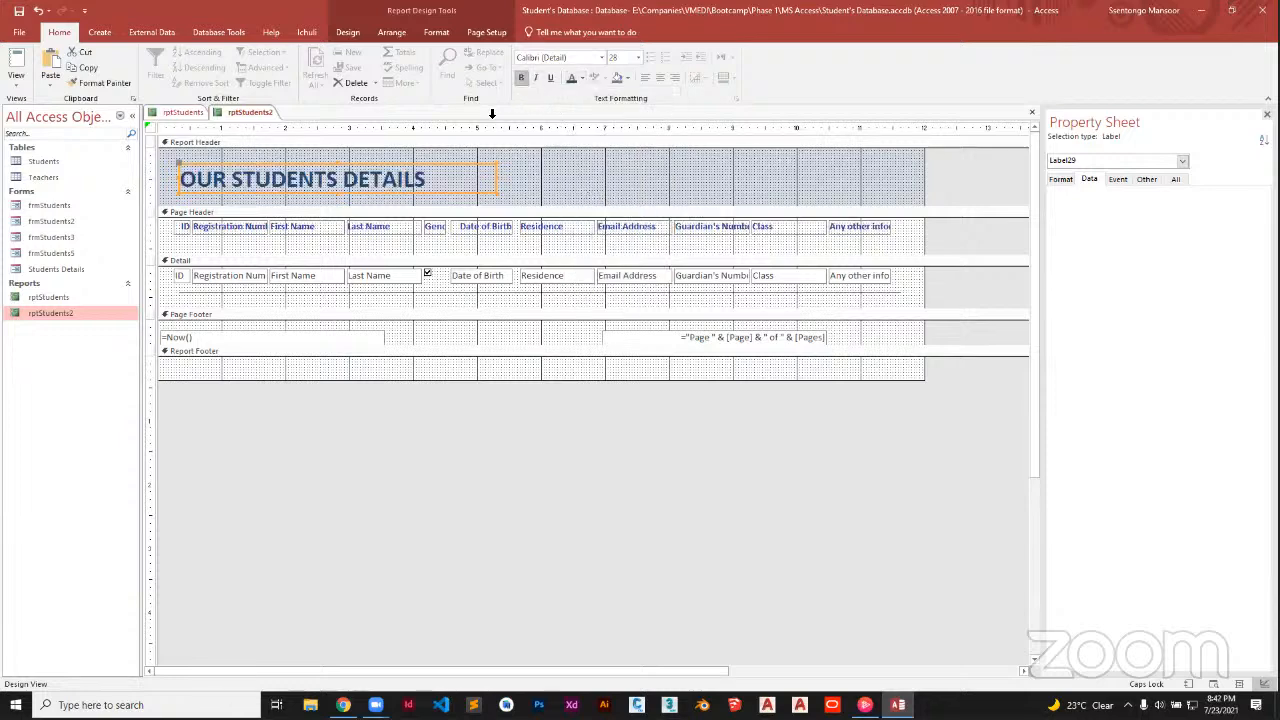
click(425, 166)
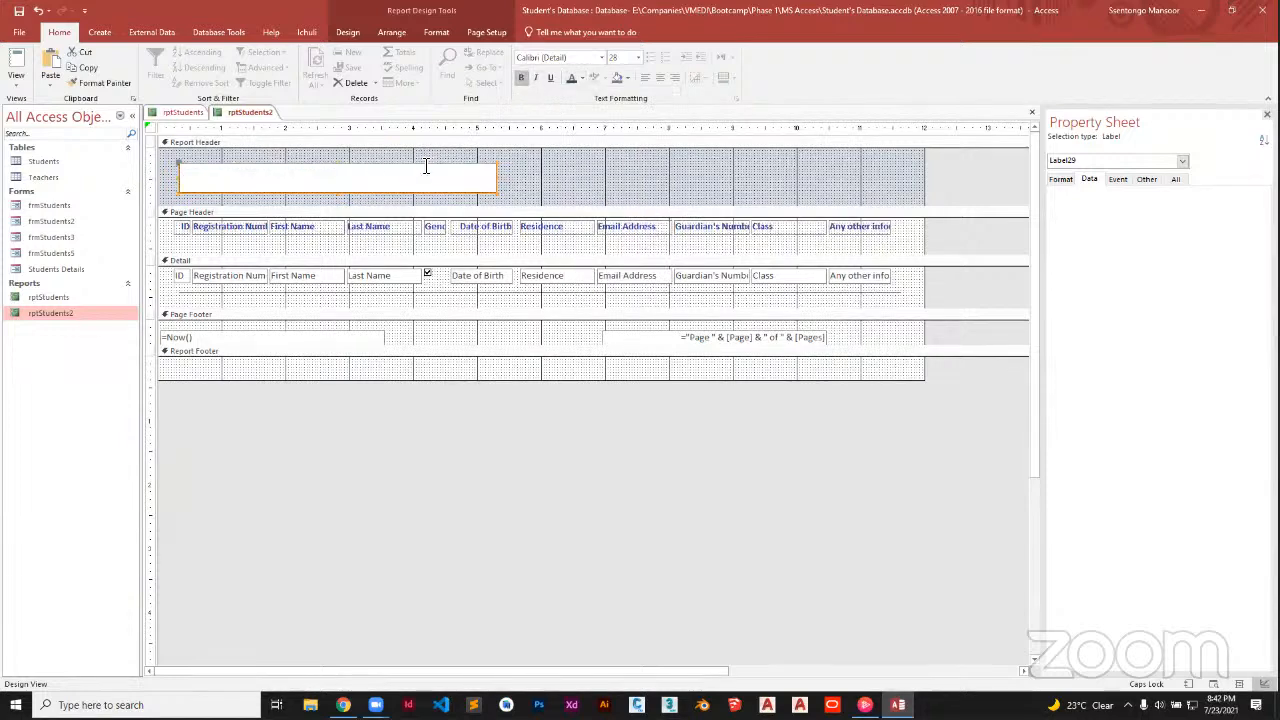
click(506, 182)
click(494, 178)
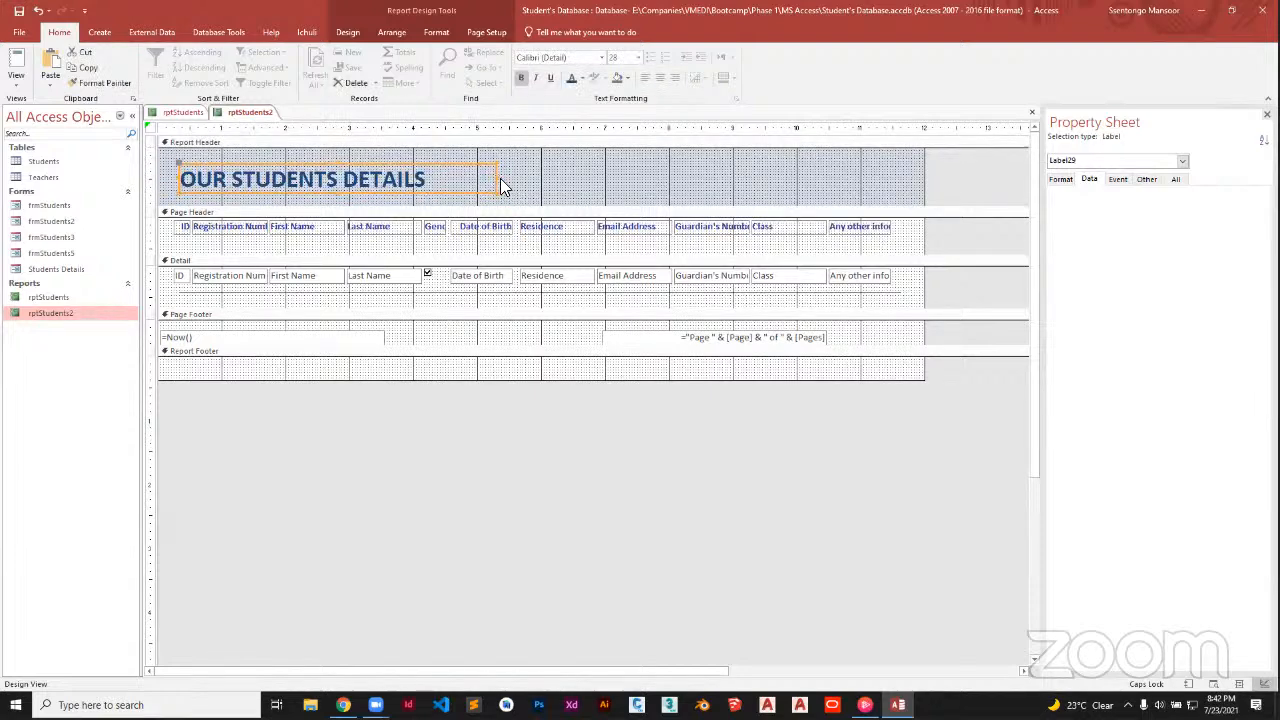
drag(500, 181, 464, 180)
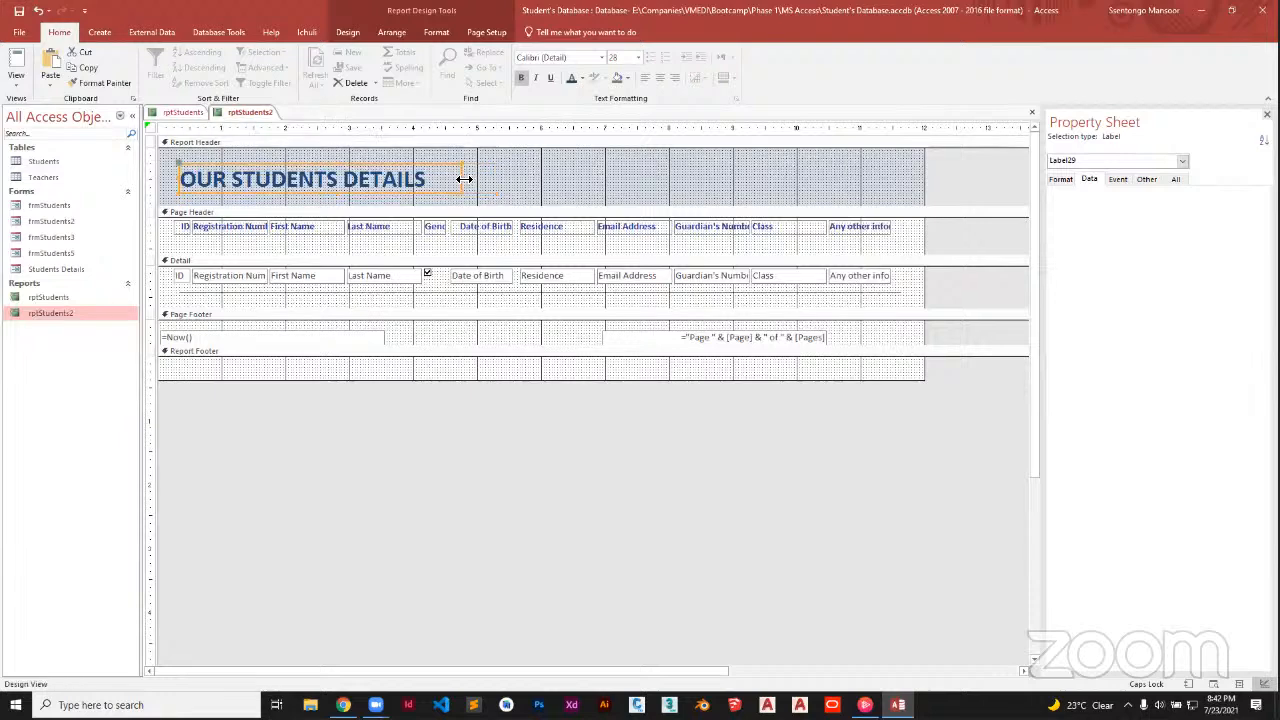
click(543, 183)
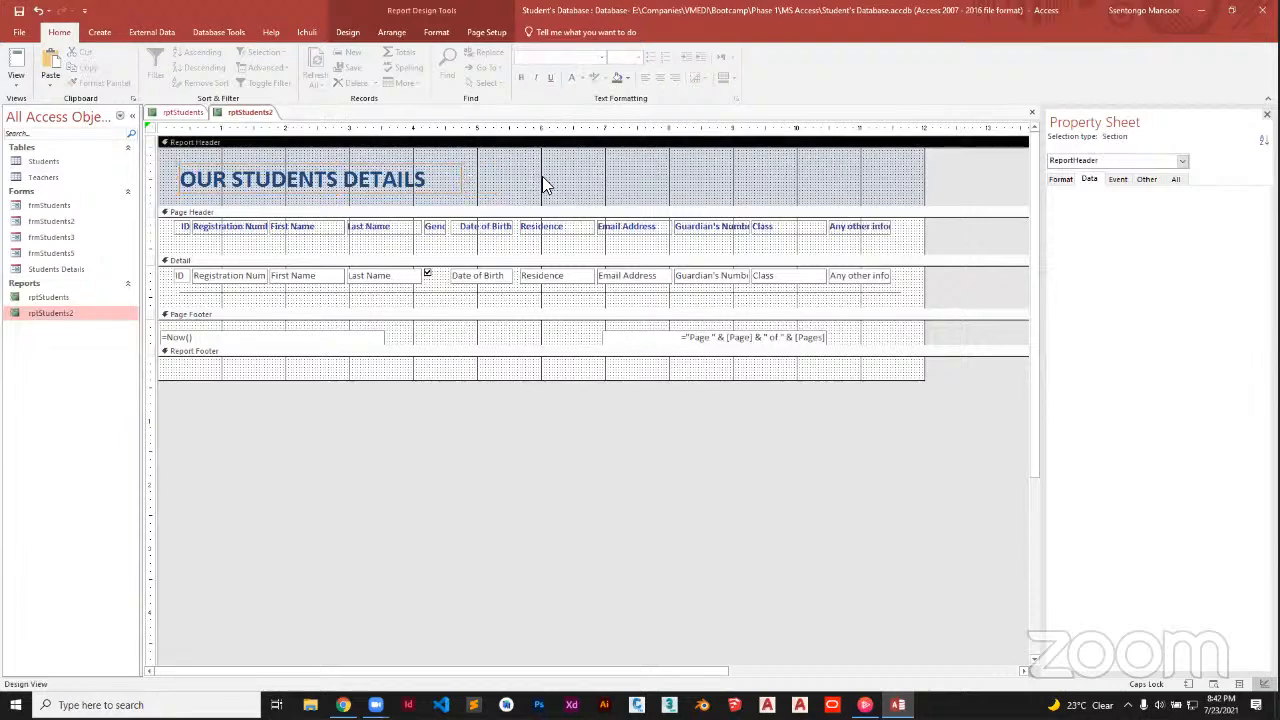
click(350, 32)
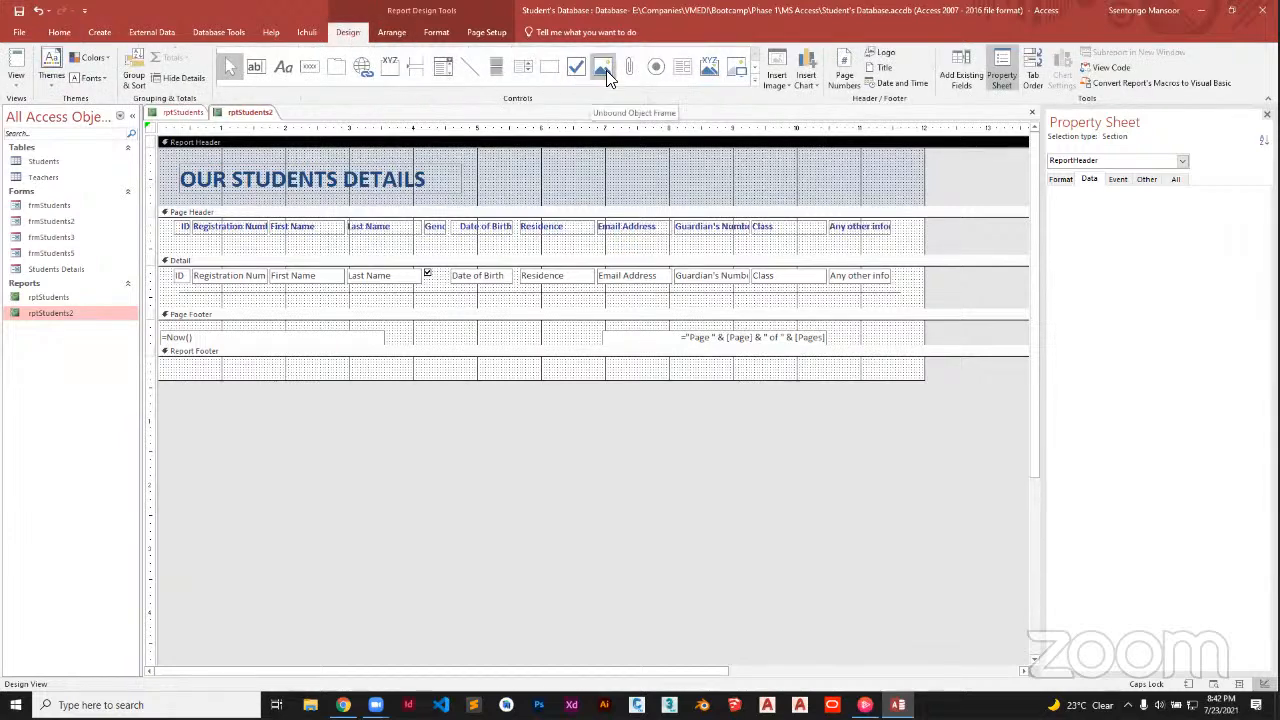
click(877, 52)
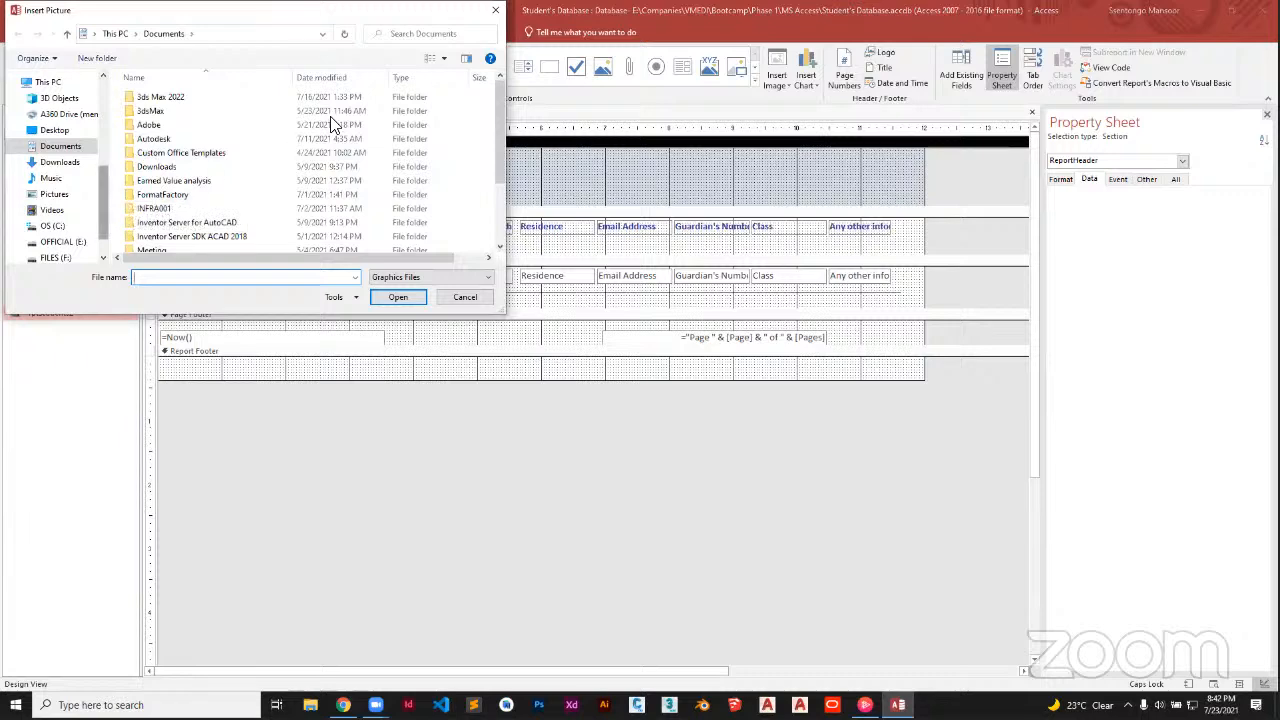
click(495, 10)
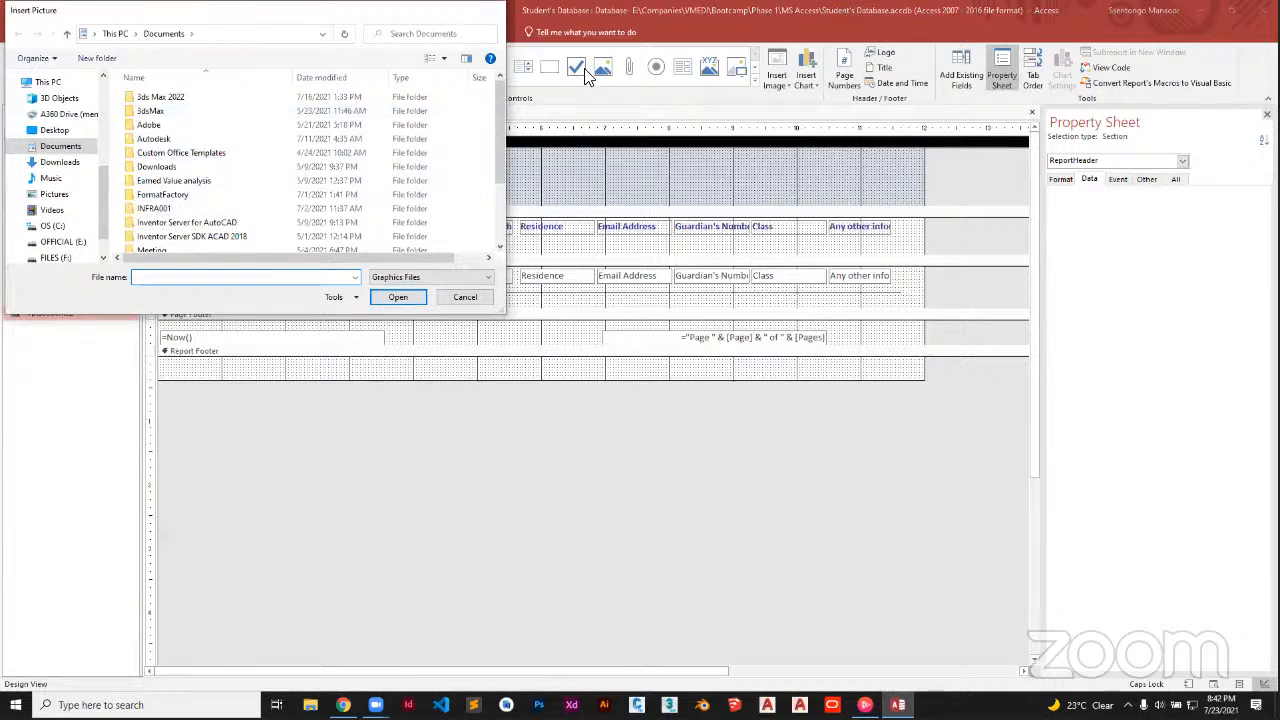
click(603, 70)
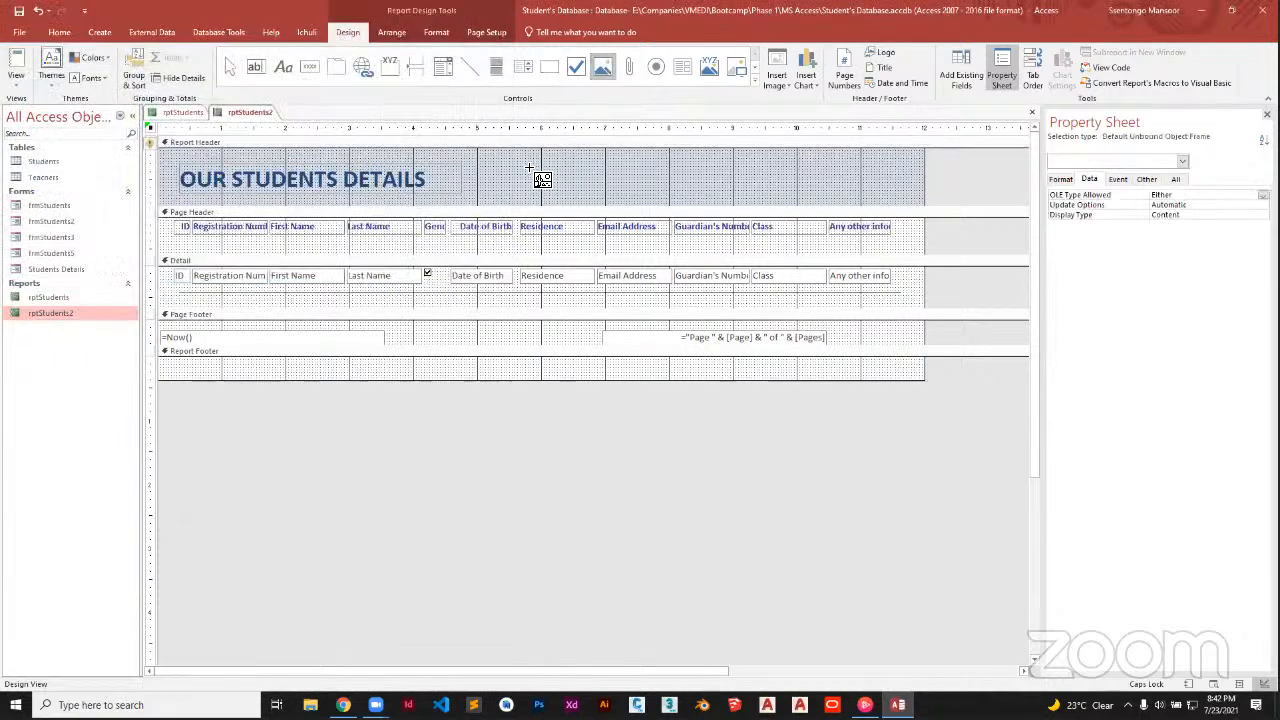
click(606, 191)
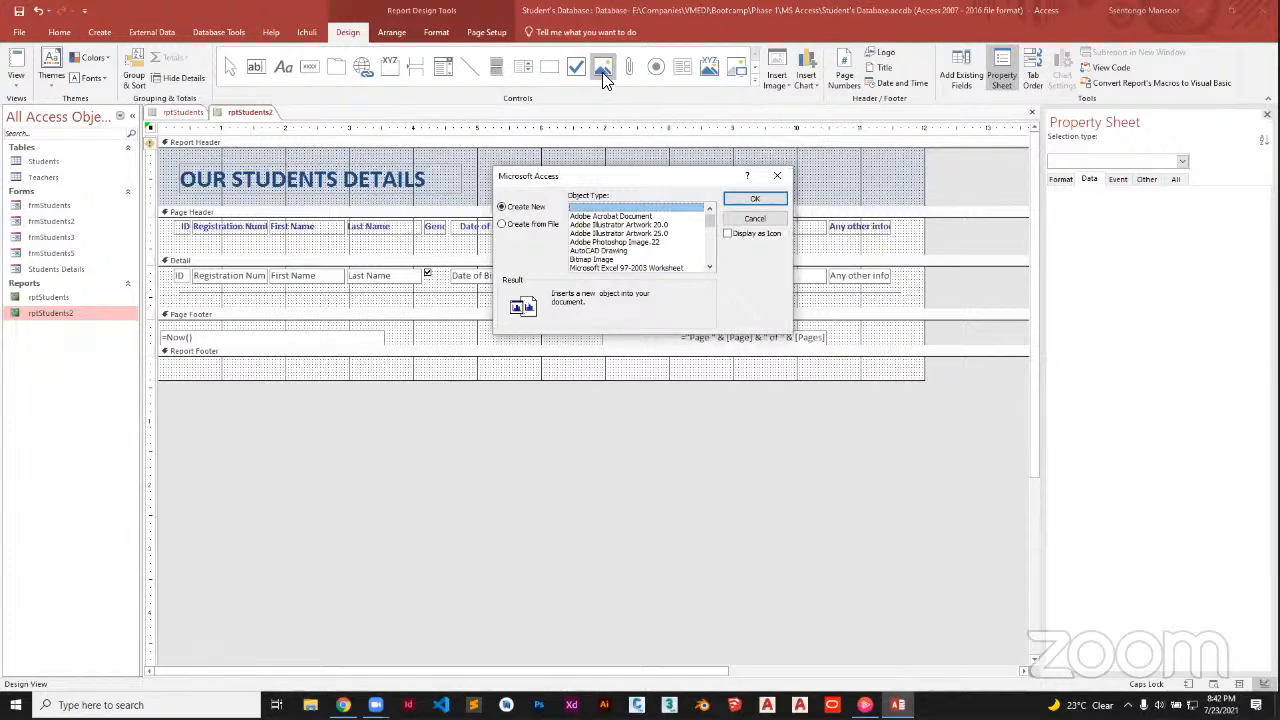
key(Escape)
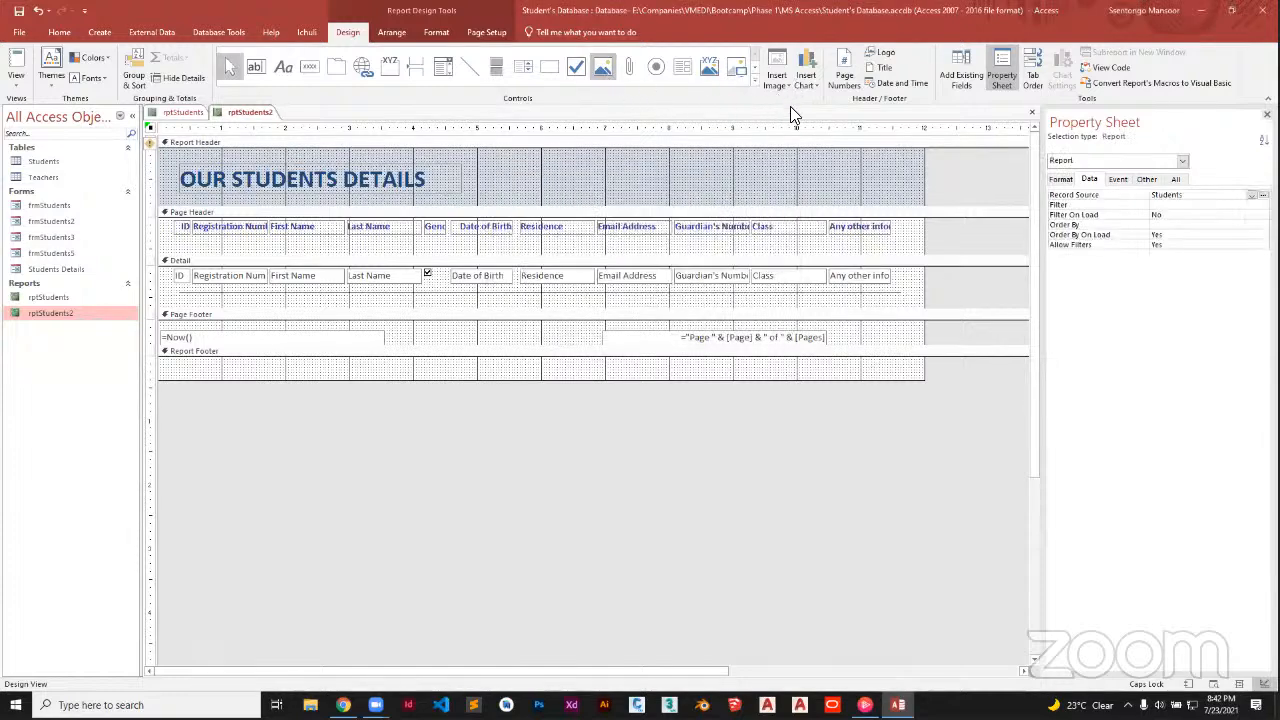
Insert VMEDI_Logo_150x150 from Companies > VMEDI > Media as the report header logo
click(784, 86)
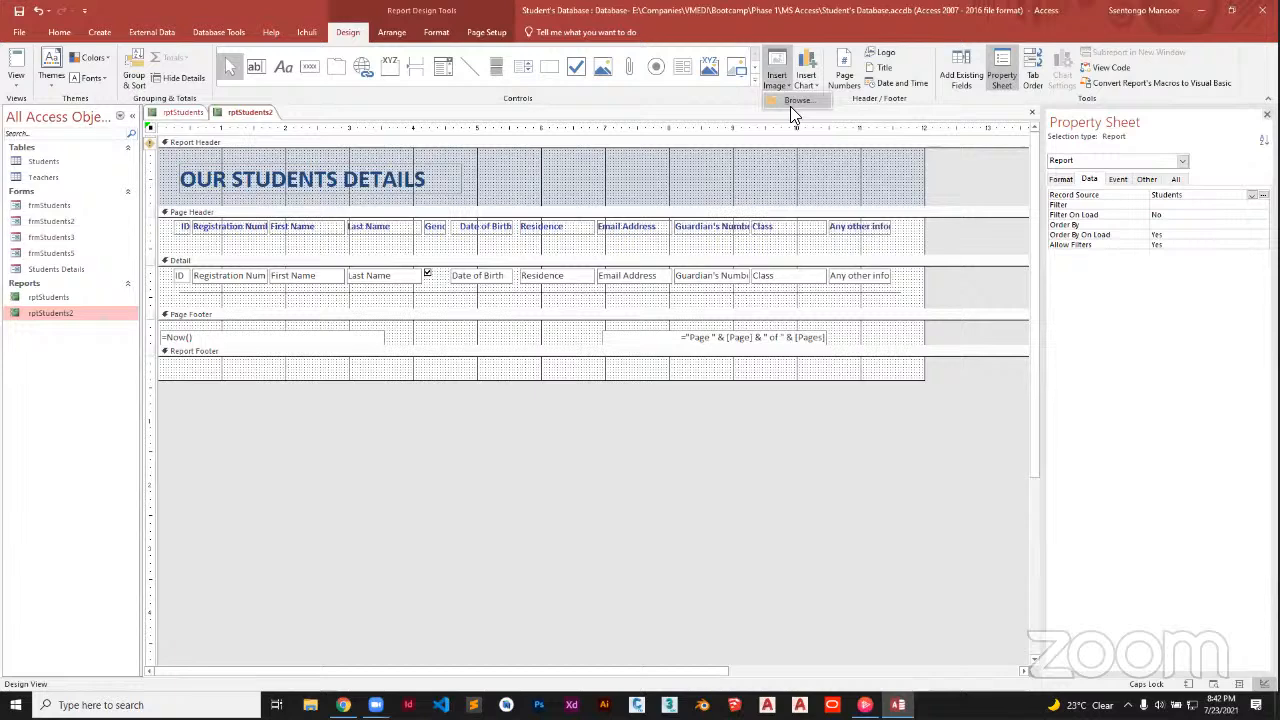
click(882, 53)
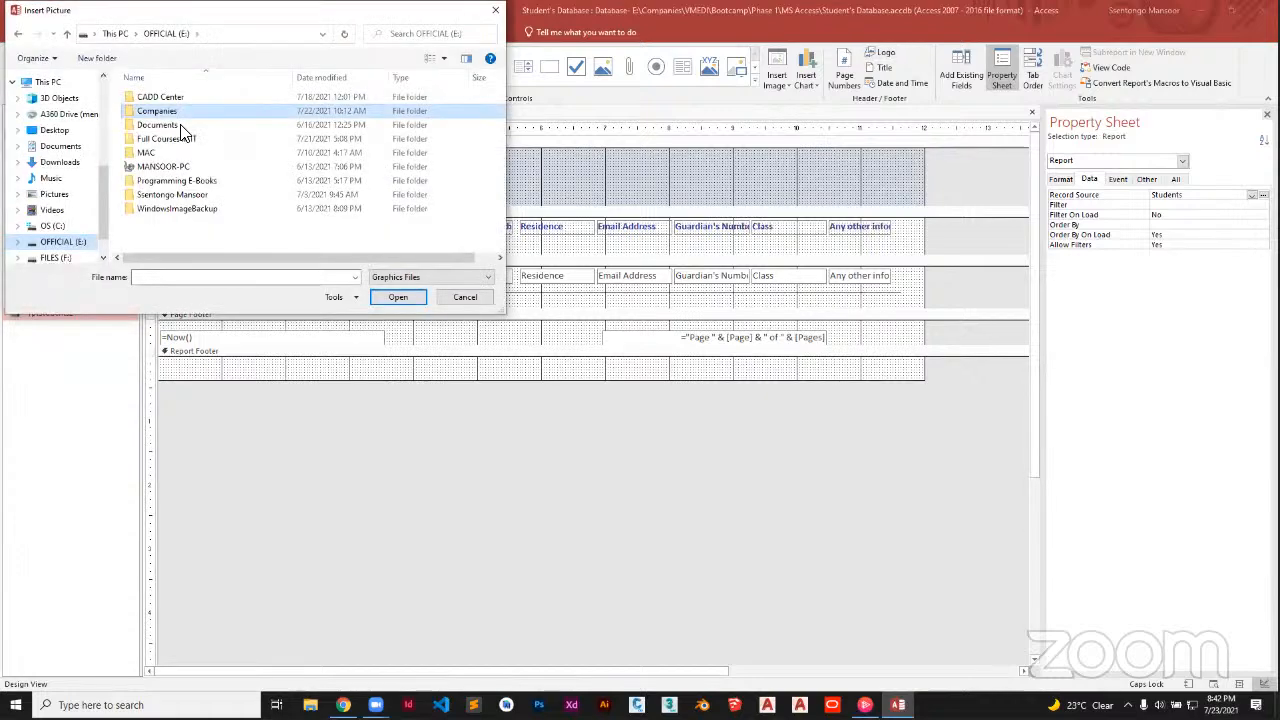
double_click(180, 132)
double_click(205, 110)
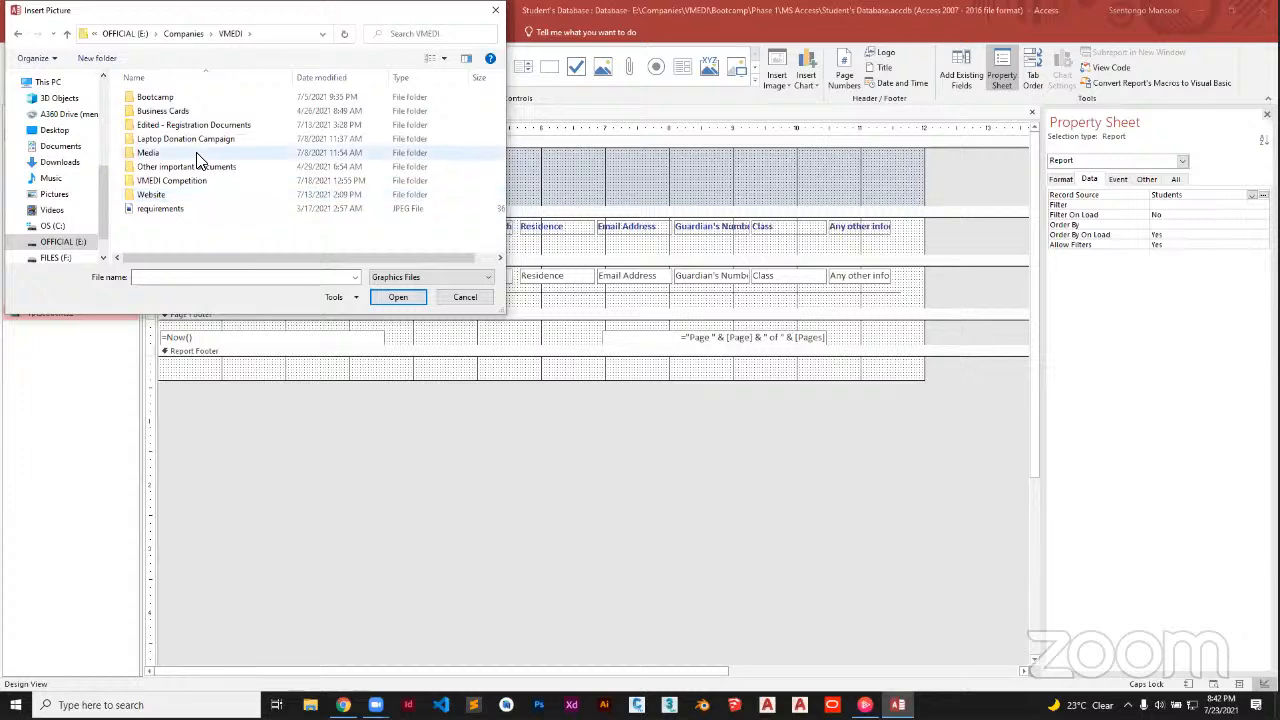
double_click(192, 153)
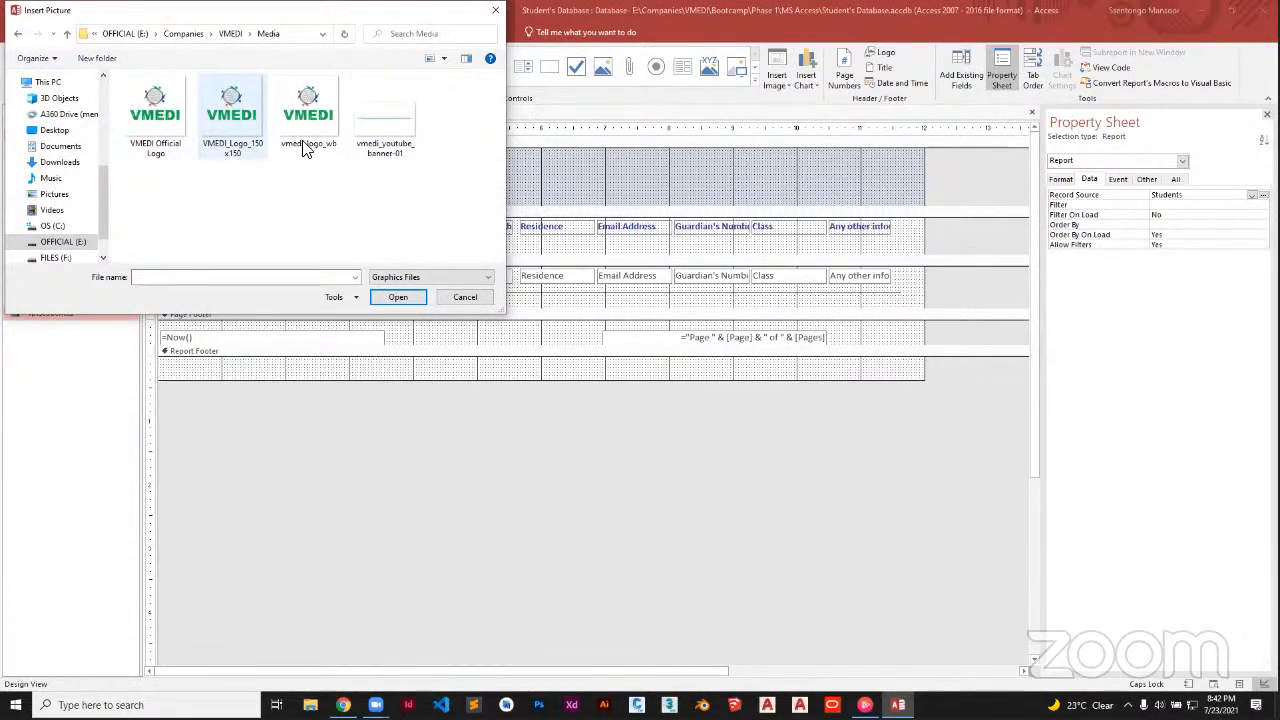
click(234, 130)
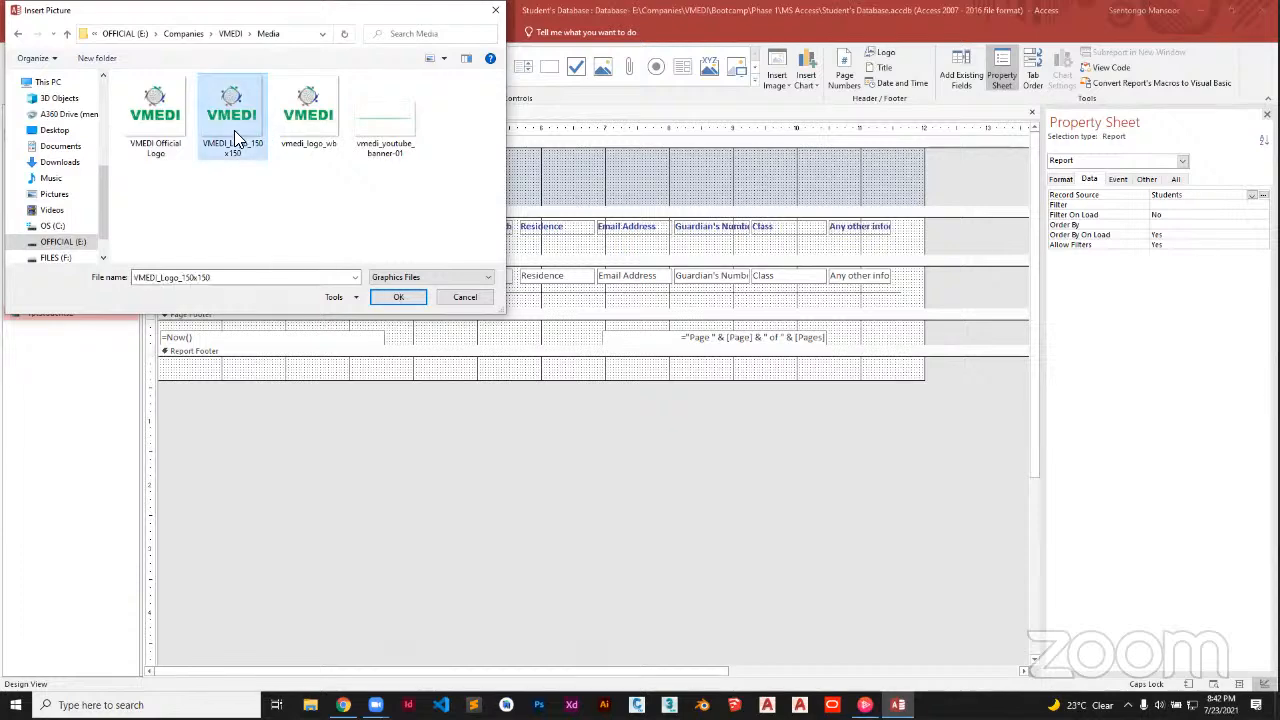
click(397, 299)
click(184, 162)
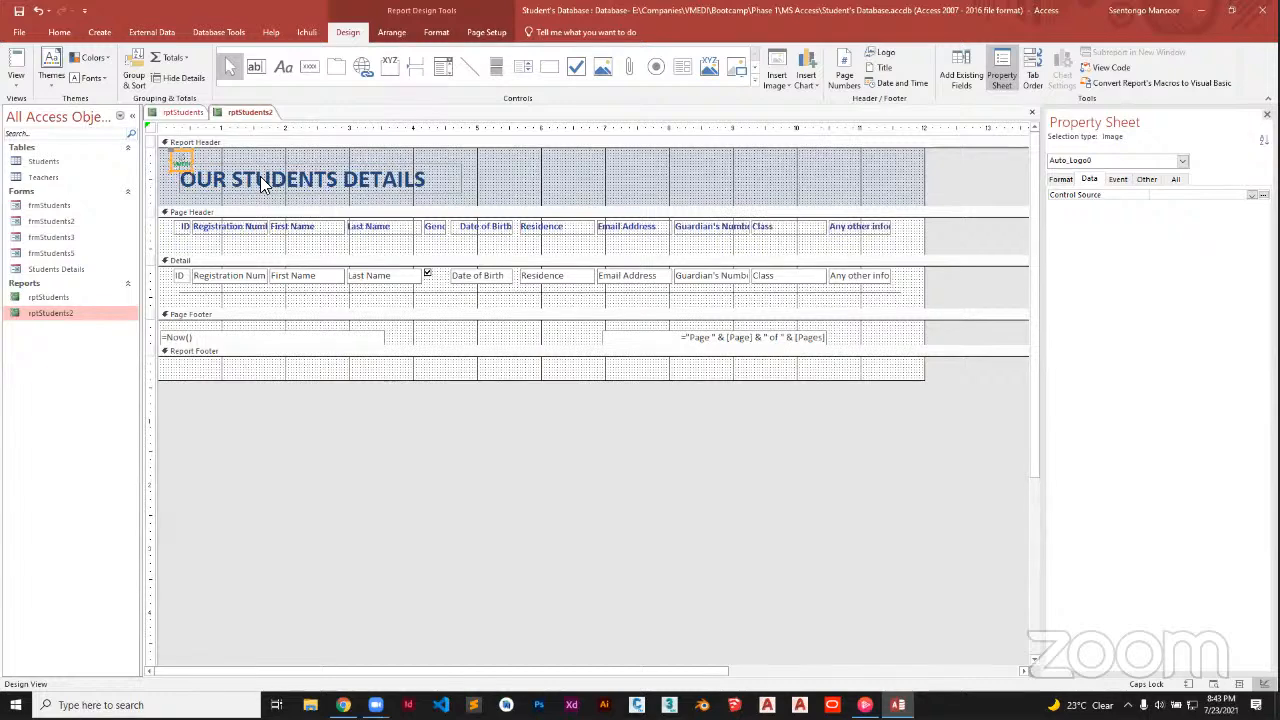
click(288, 176)
click(314, 168)
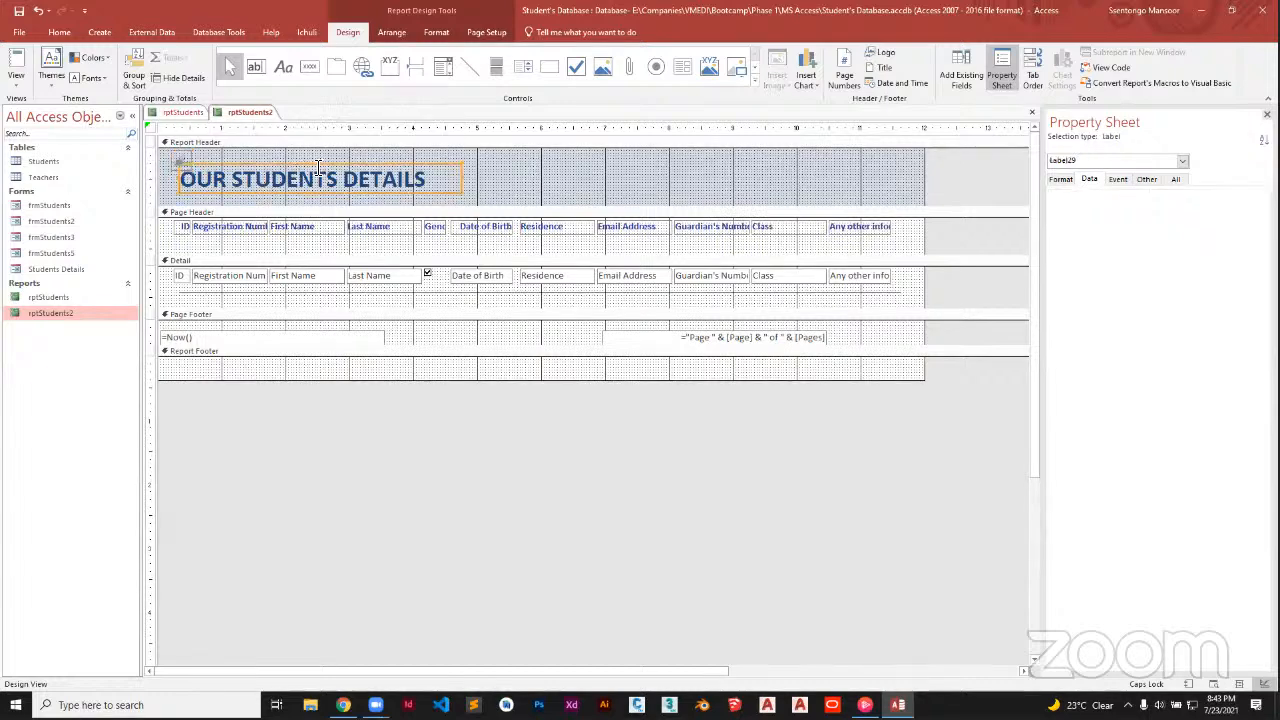
Reposition the OUR STUDENTS DETAILS title and enlarge the VMEDI logo
drag(337, 166, 620, 165)
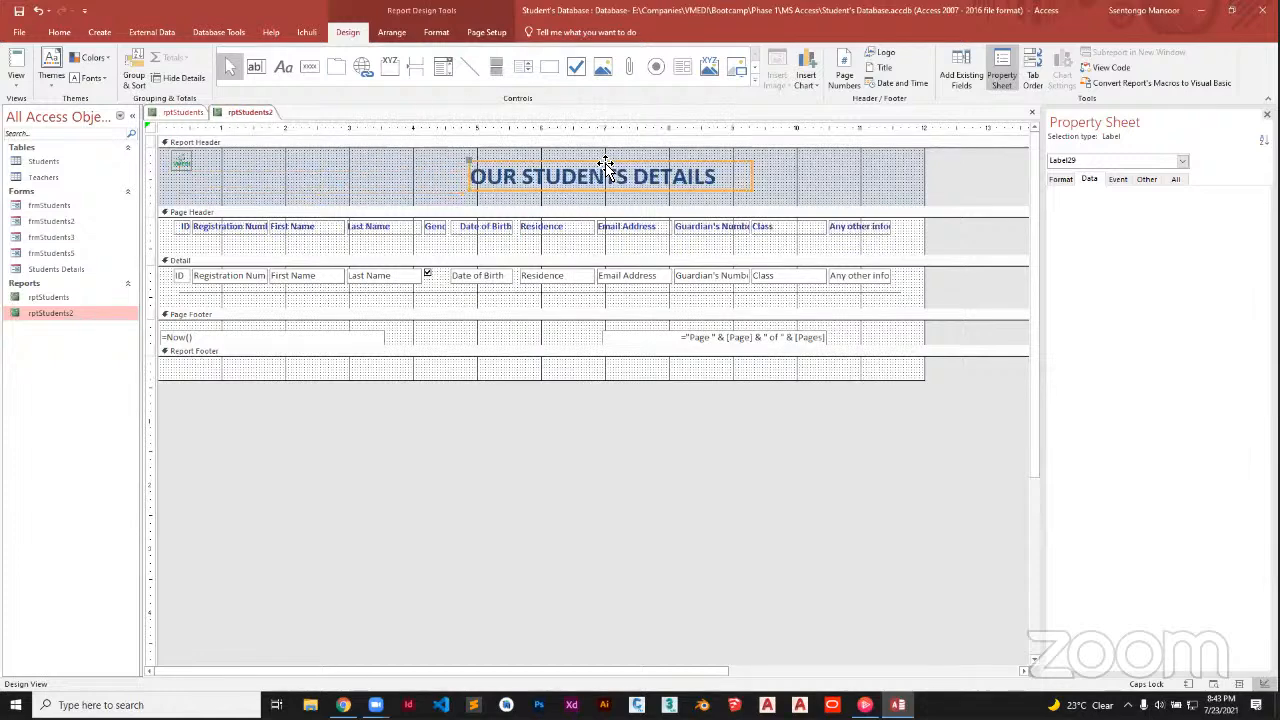
click(182, 165)
drag(200, 184, 253, 208)
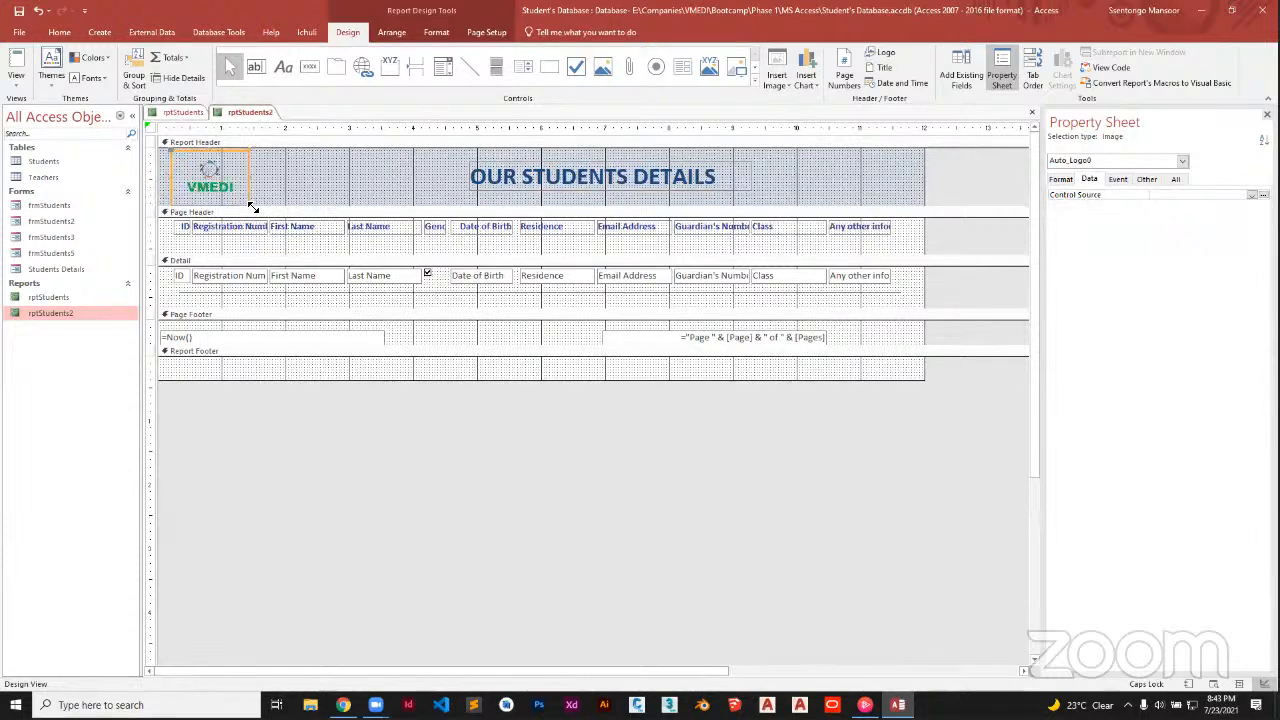
drag(449, 166, 360, 165)
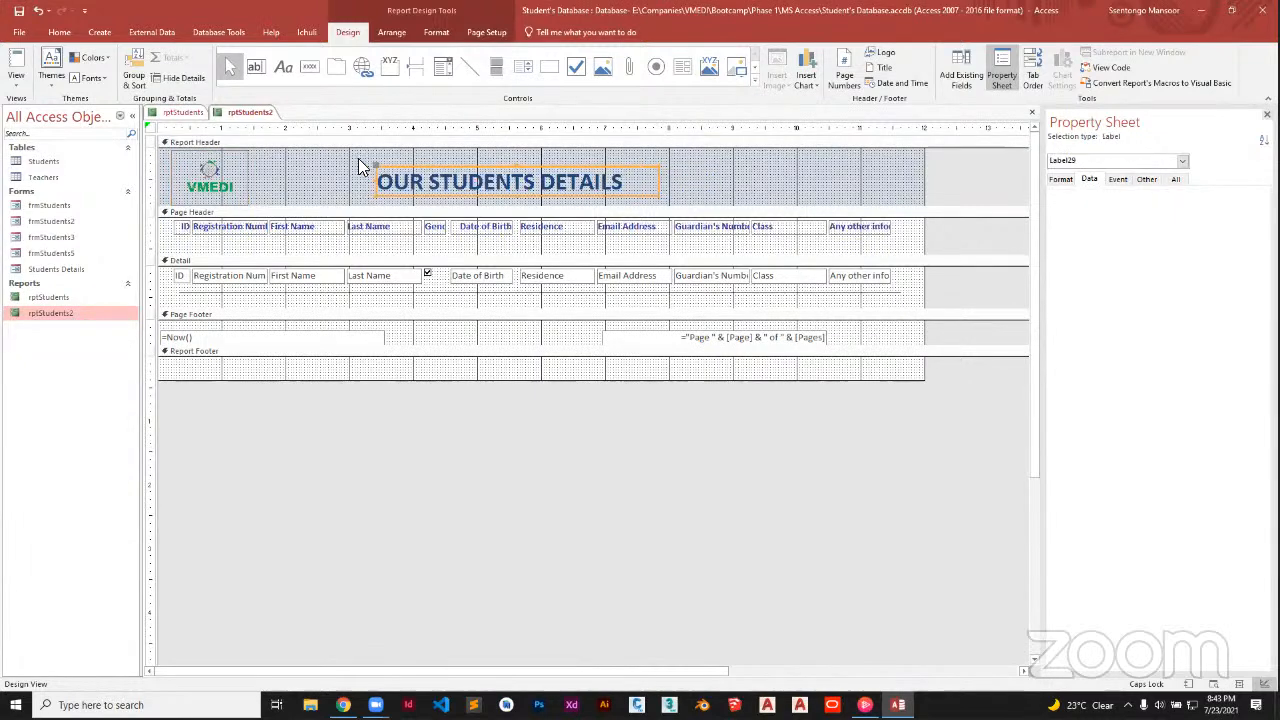
Paste a logo copy at the header's right end, shorten the header, and align the copy
click(247, 177)
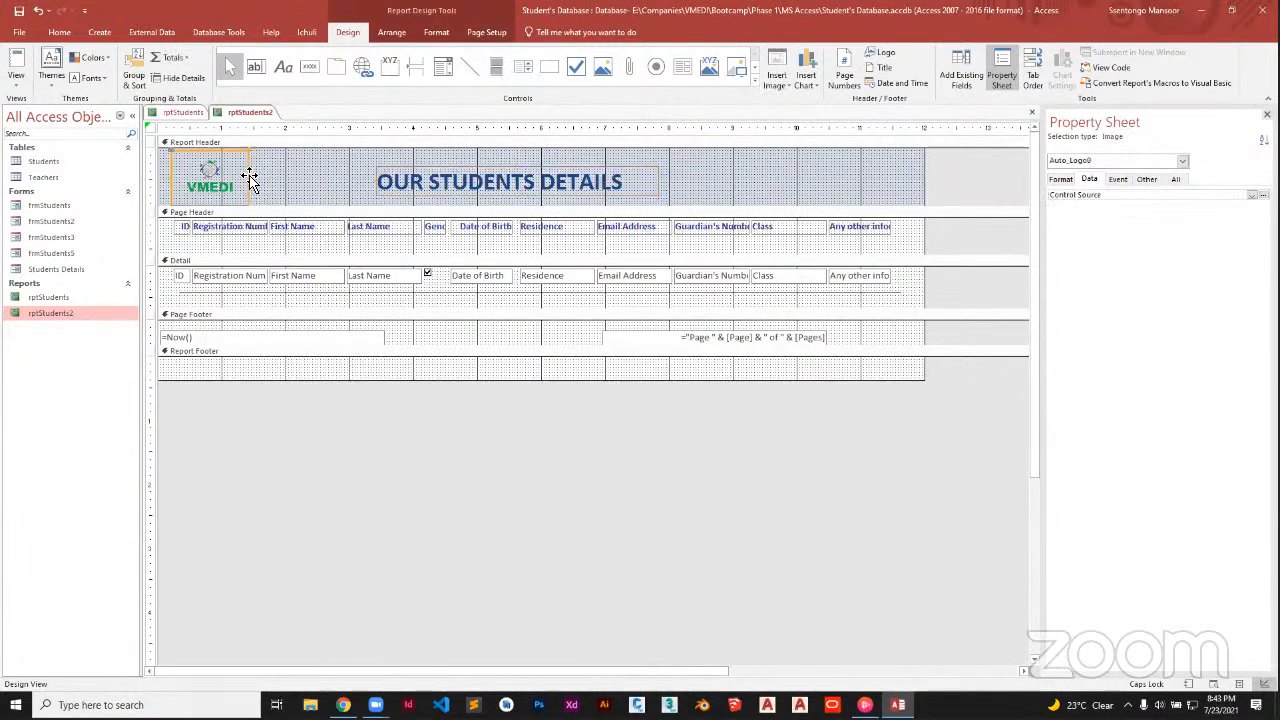
key(ctrl+v)
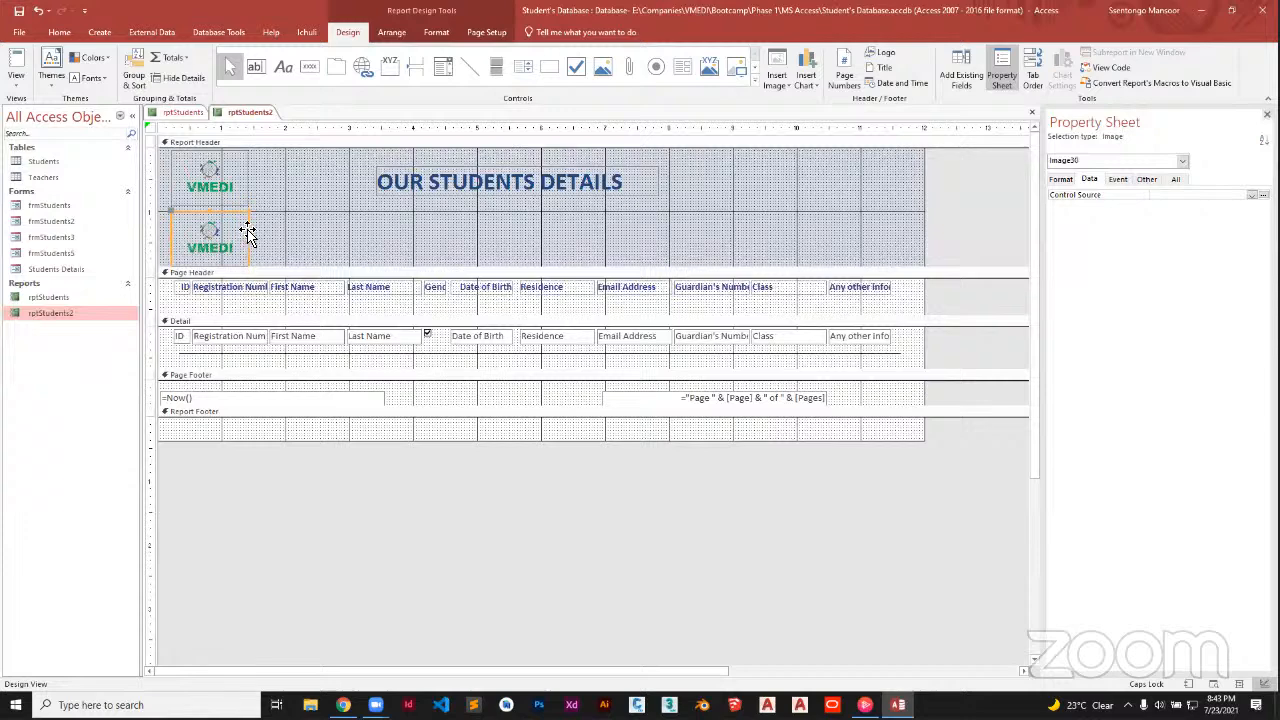
drag(247, 232, 817, 175)
click(671, 258)
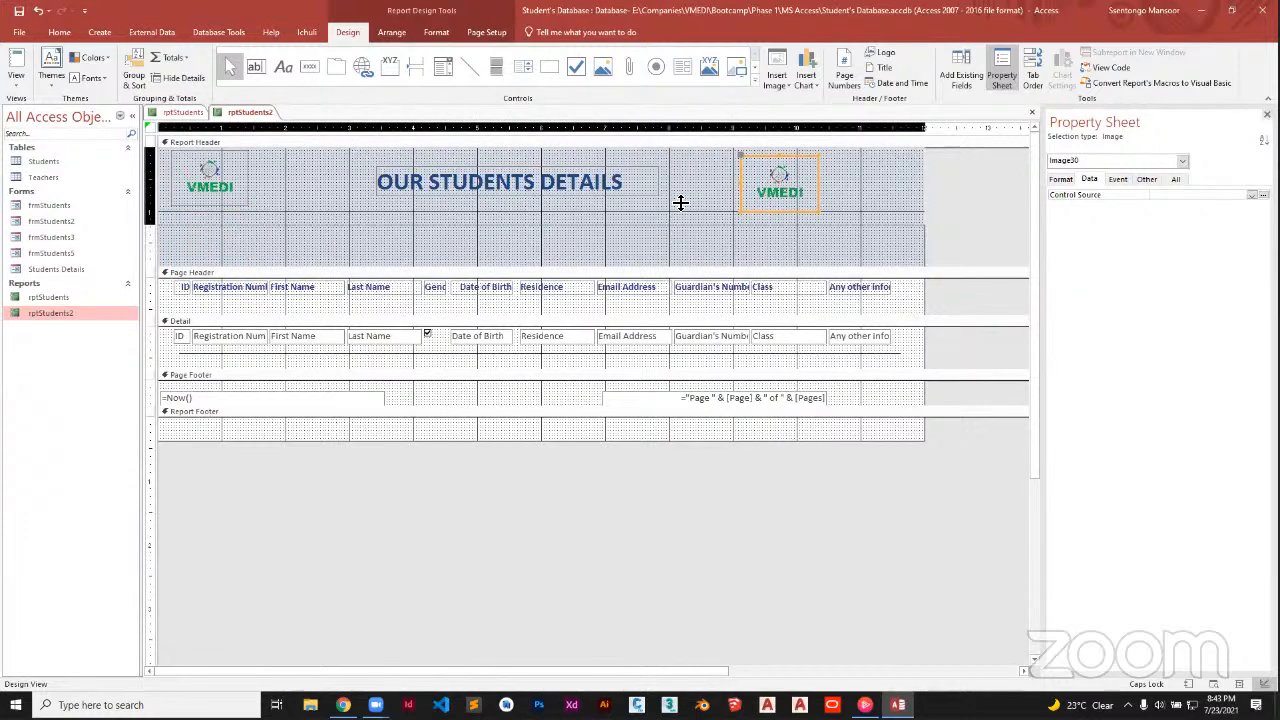
drag(680, 206, 680, 212)
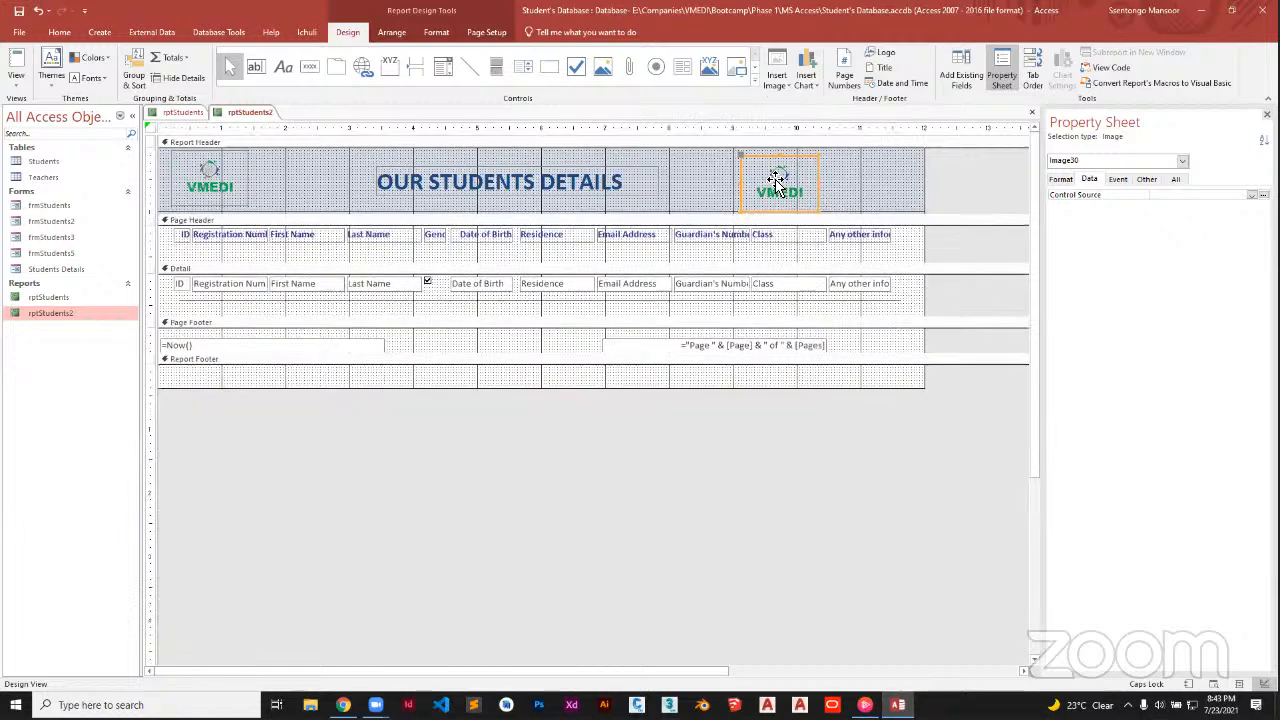
drag(781, 166, 786, 160)
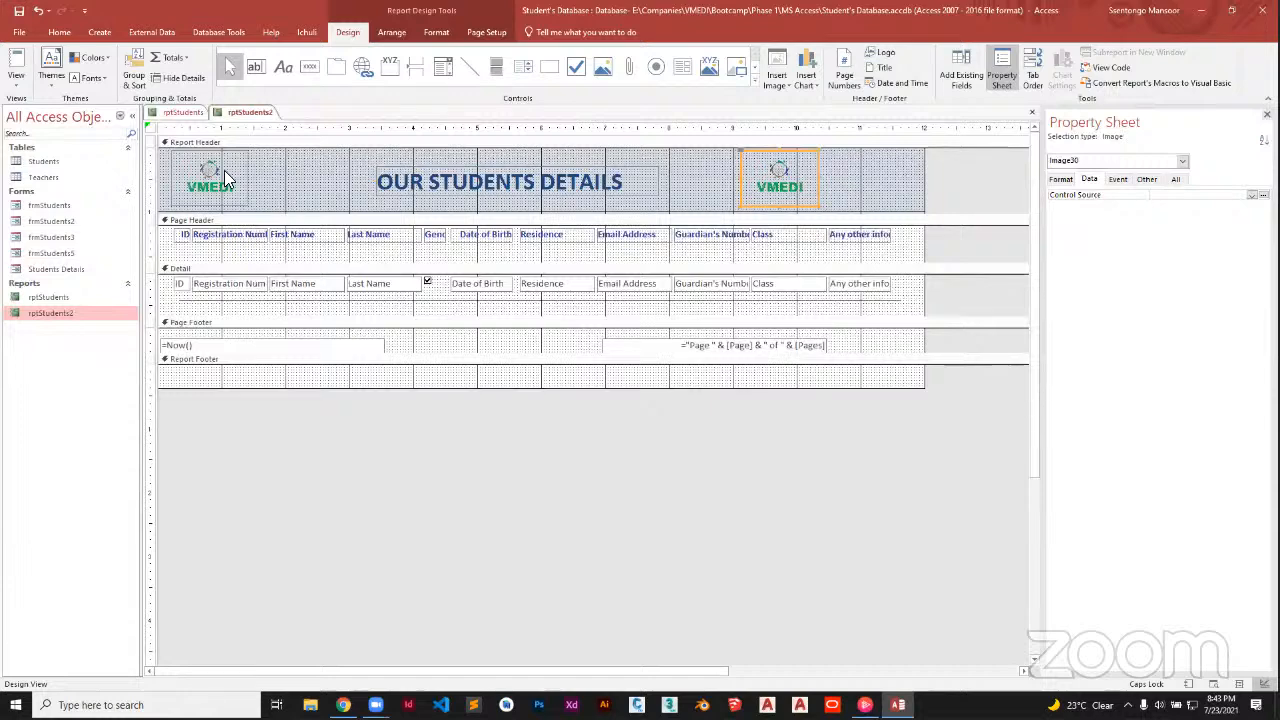
Switch rptStudents2 from Design View to Print Preview
right_click(238, 114)
click(74, 100)
click(16, 80)
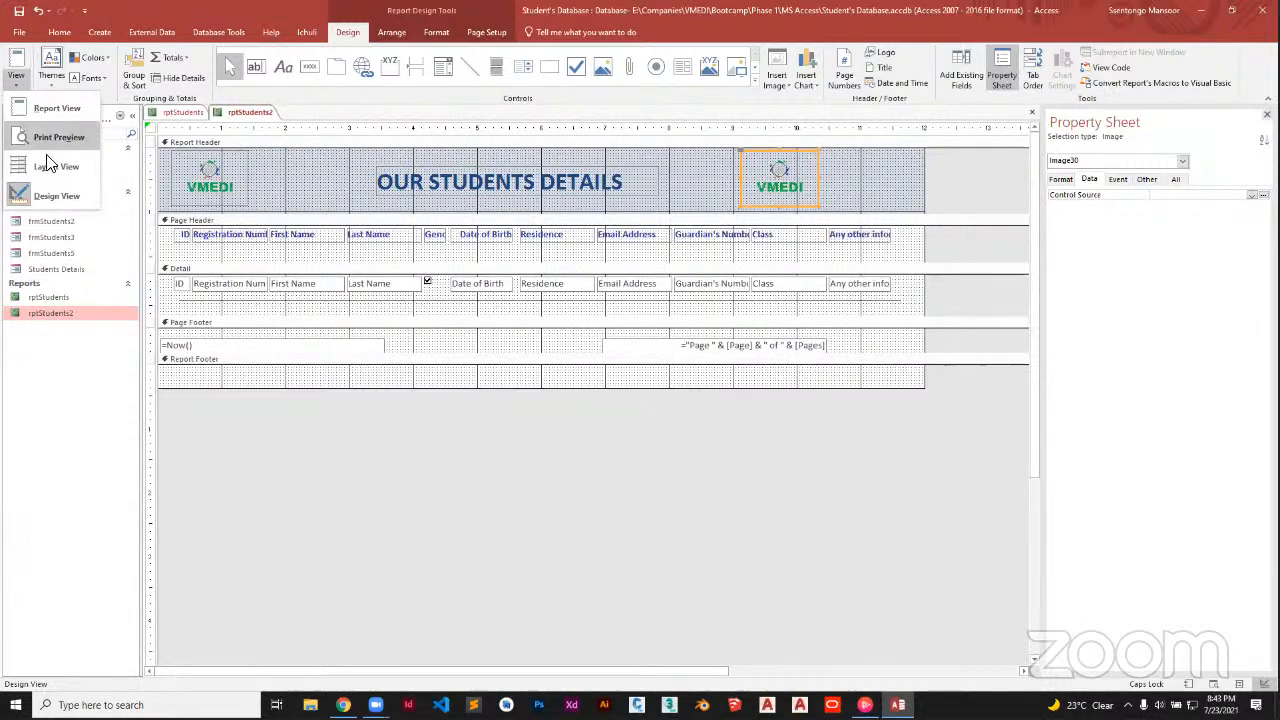
click(66, 110)
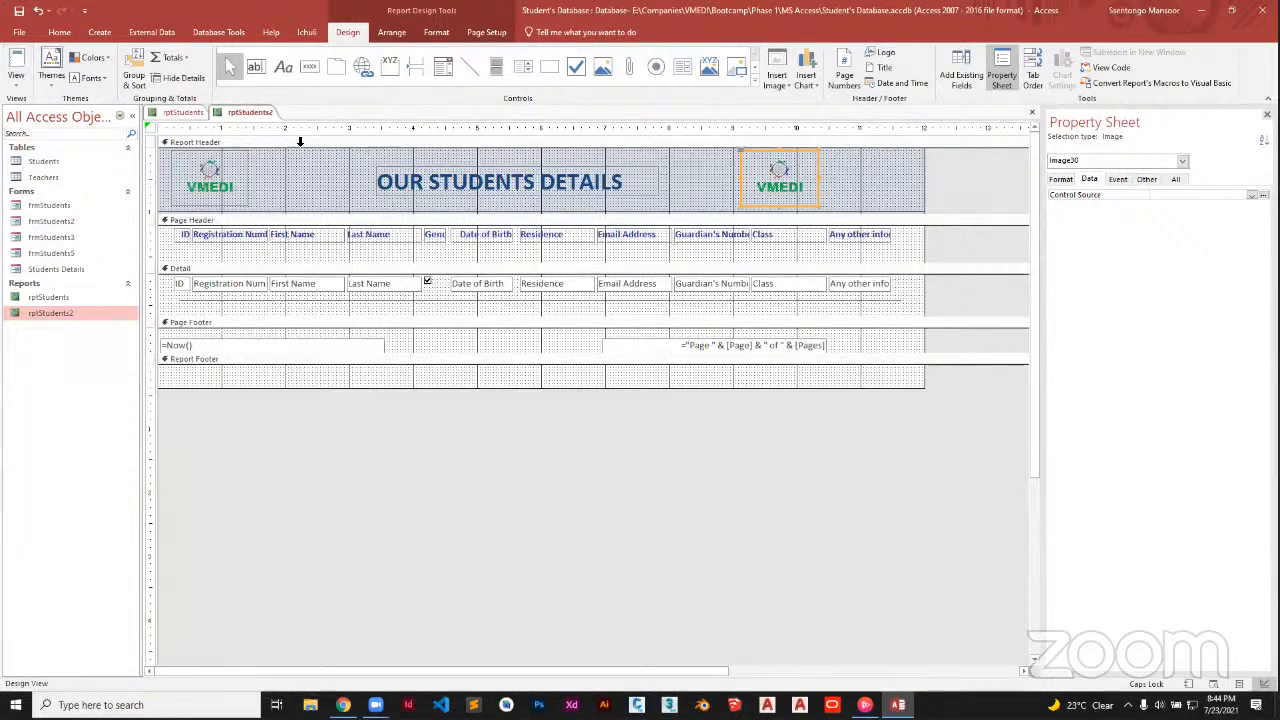
click(16, 84)
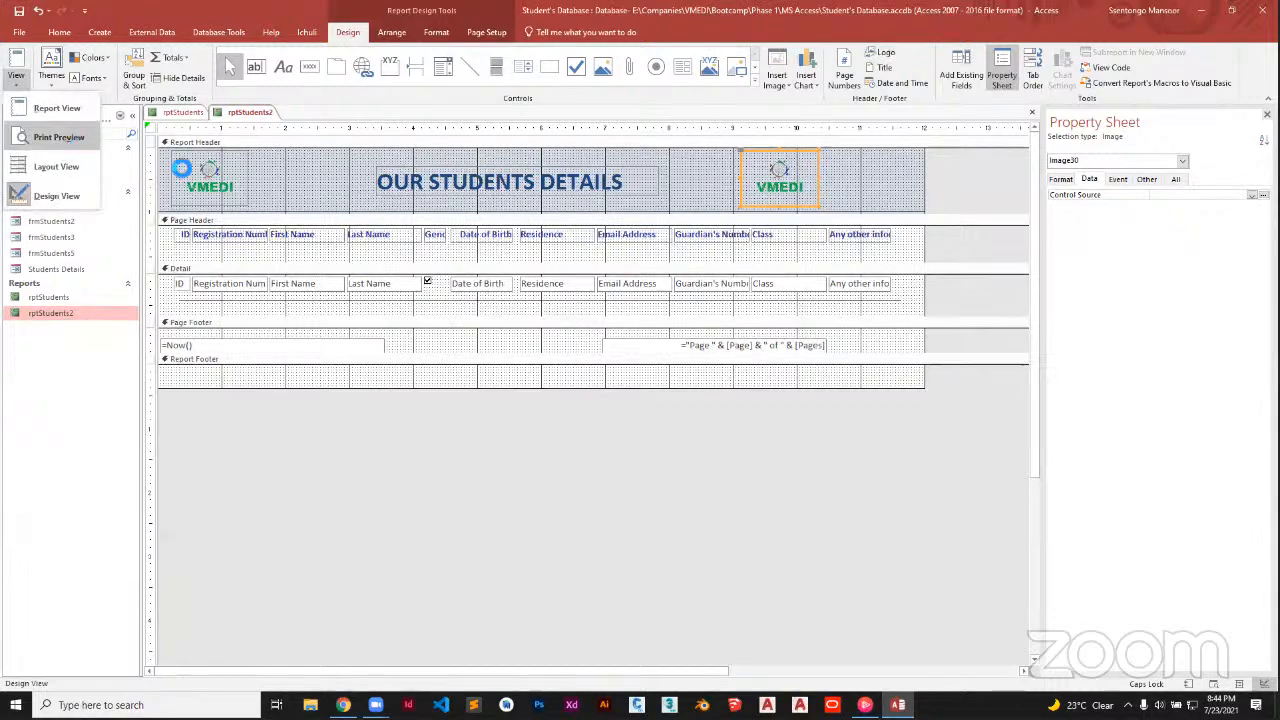
click(370, 225)
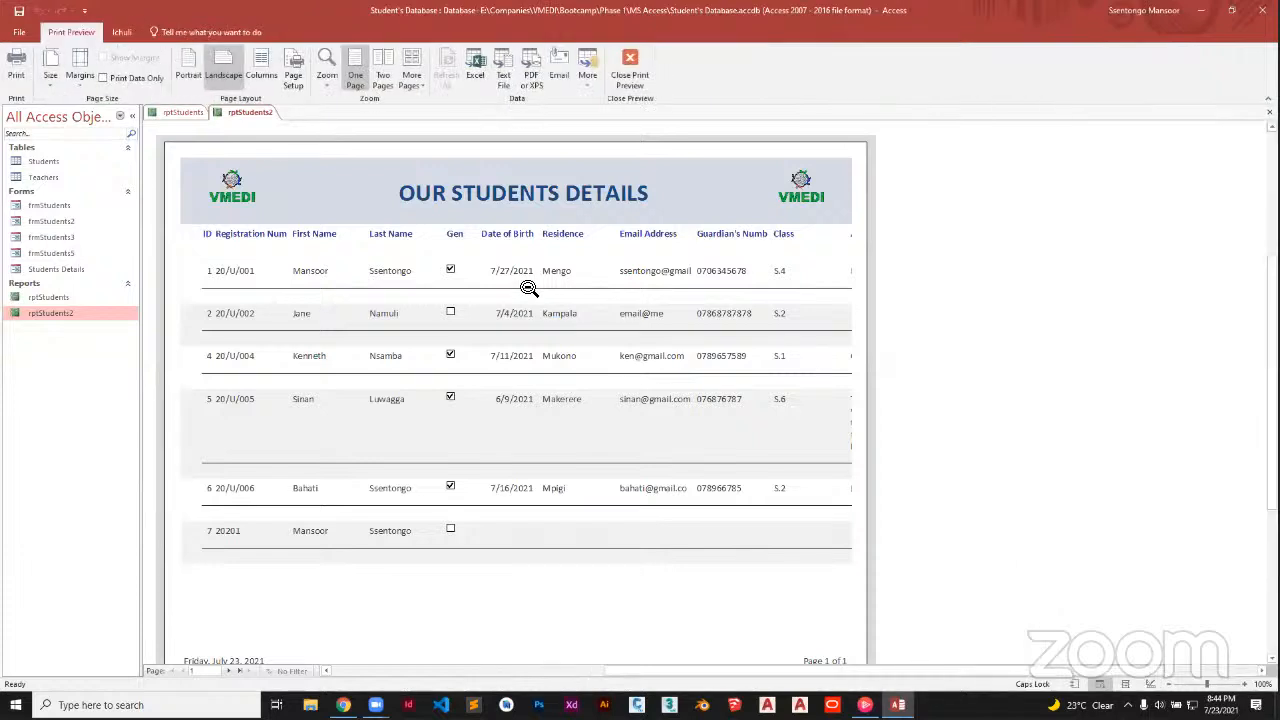
Print the report to Microsoft Print to PDF, leaving Page Setup unchanged
click(24, 72)
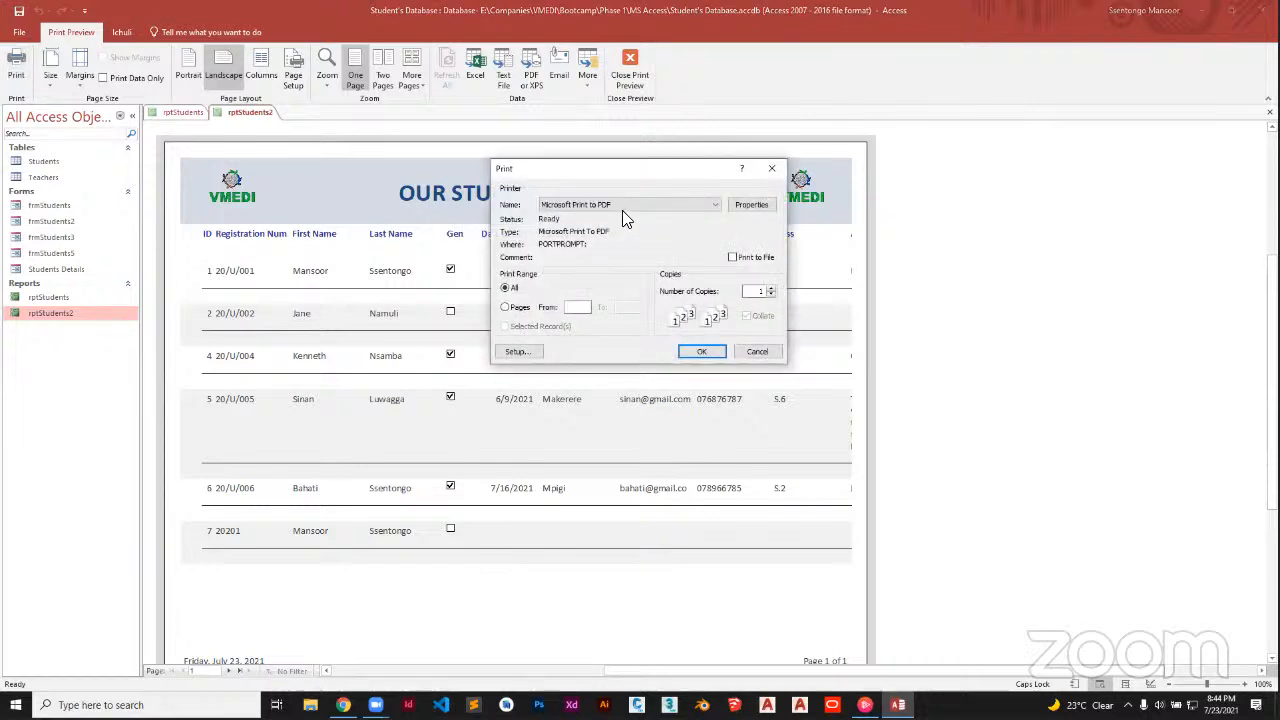
click(634, 206)
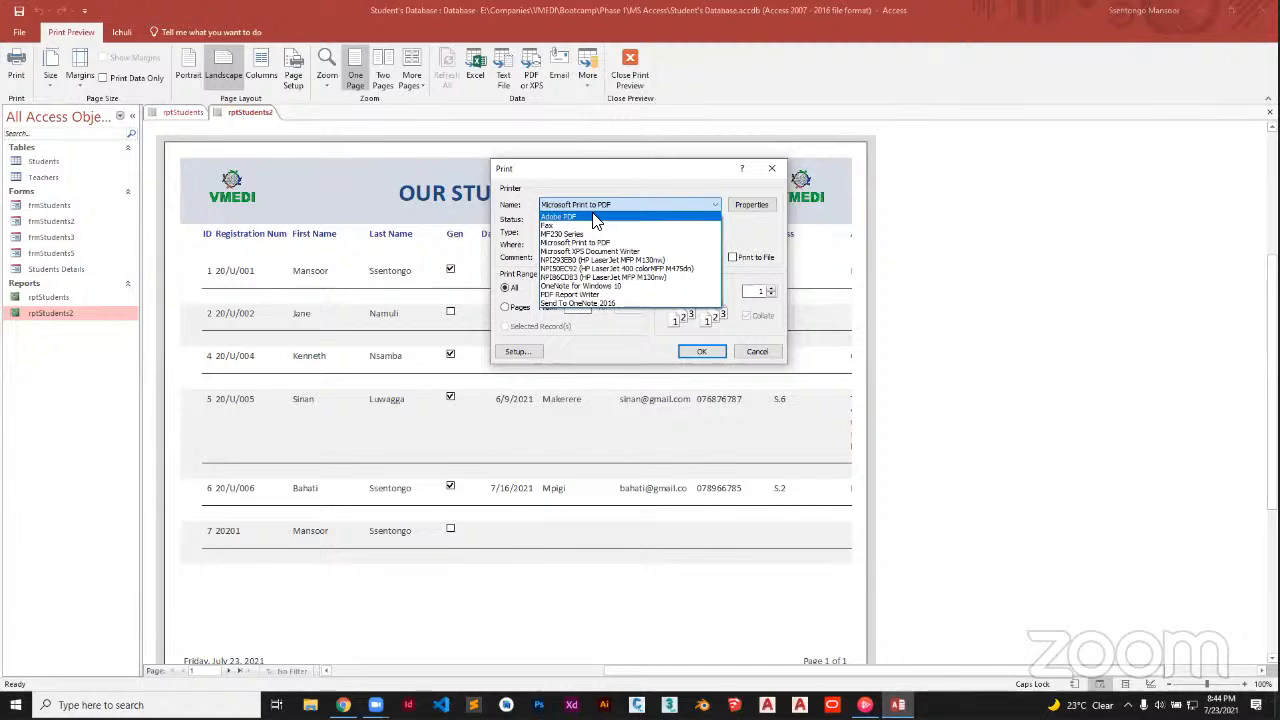
click(594, 218)
click(644, 205)
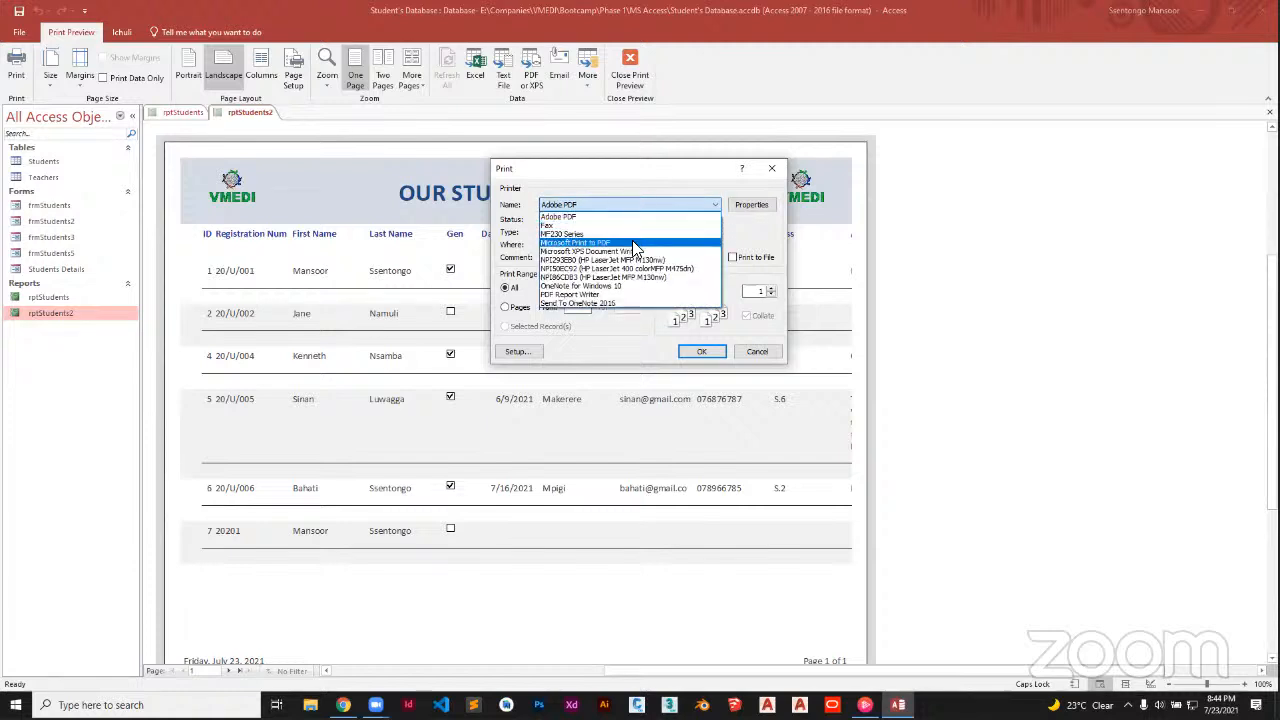
click(632, 242)
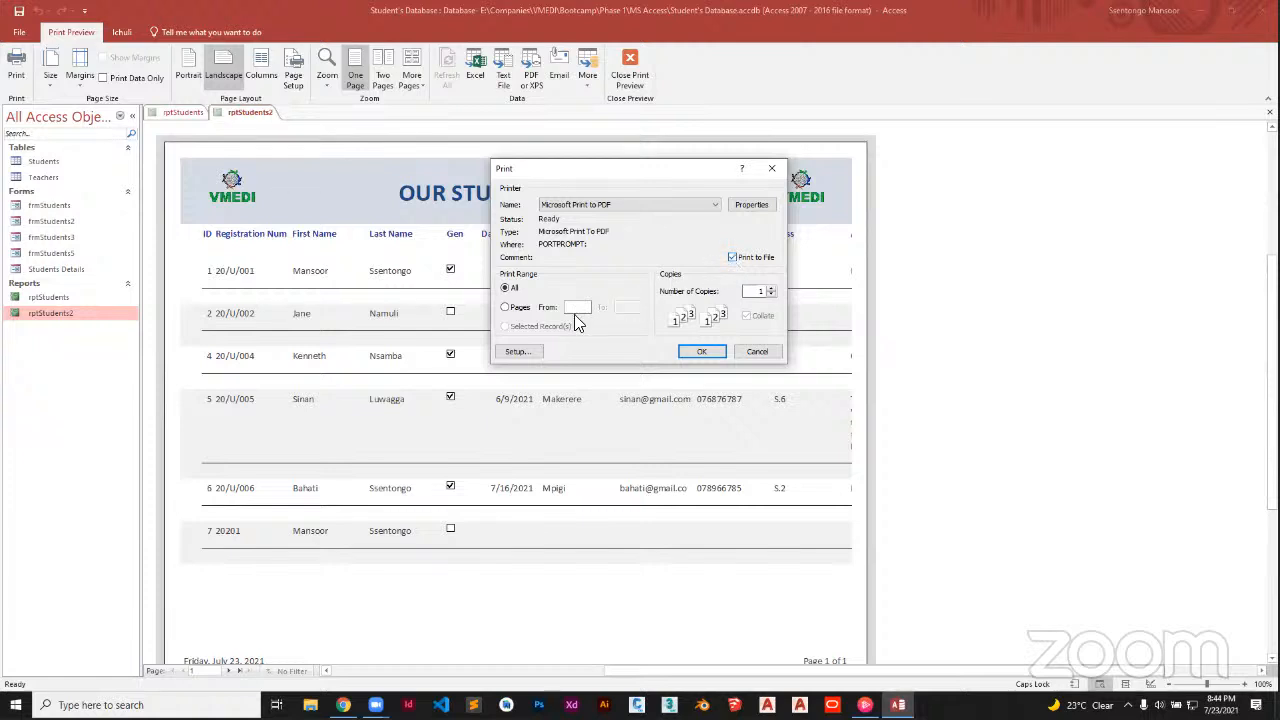
click(526, 354)
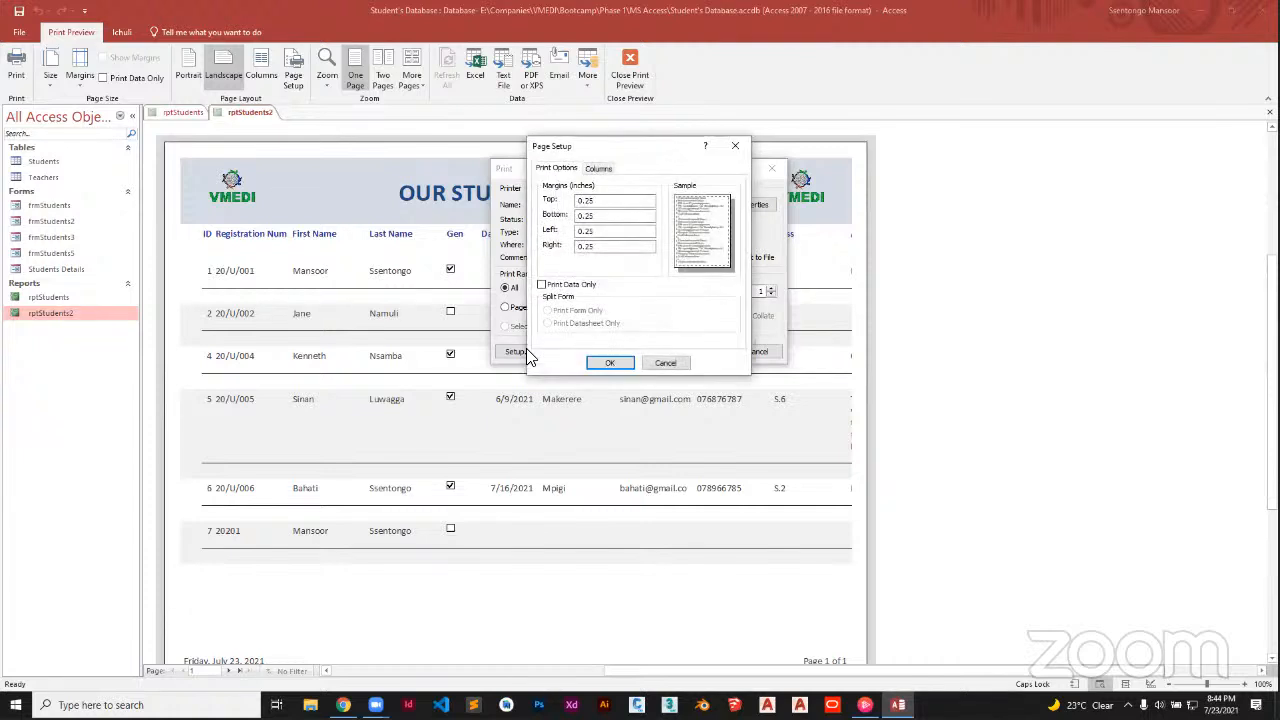
click(596, 168)
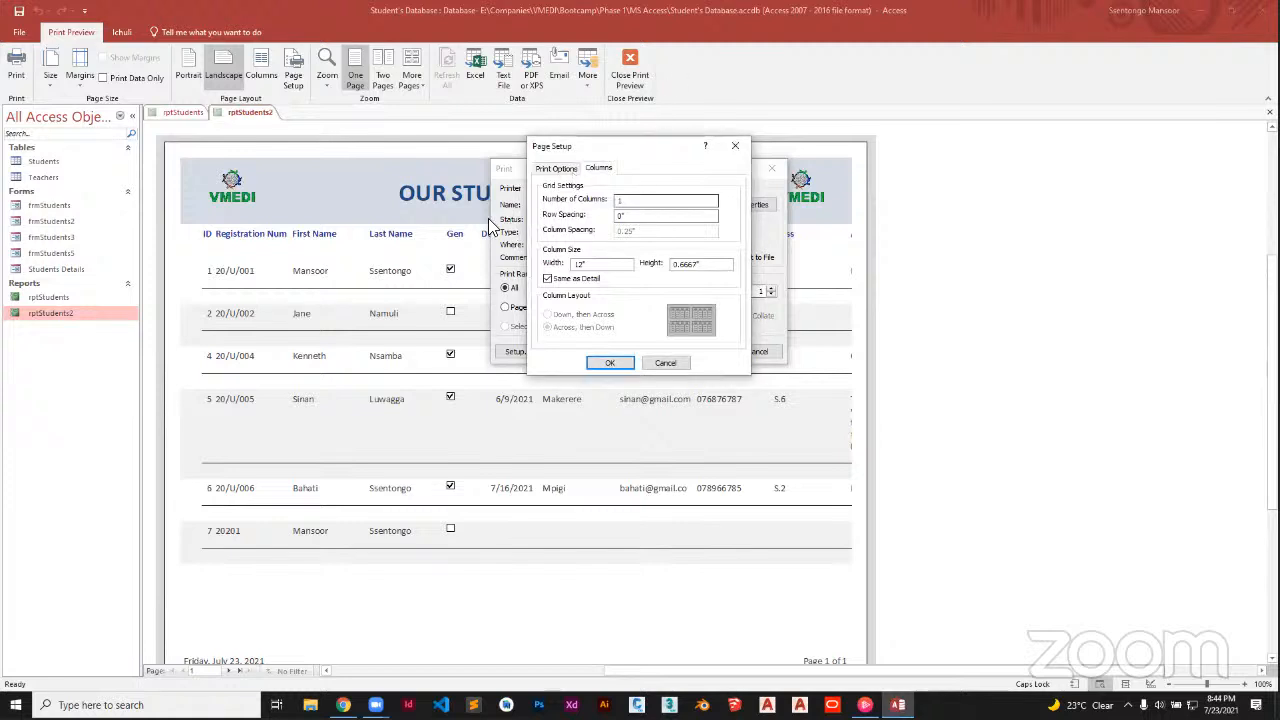
click(654, 365)
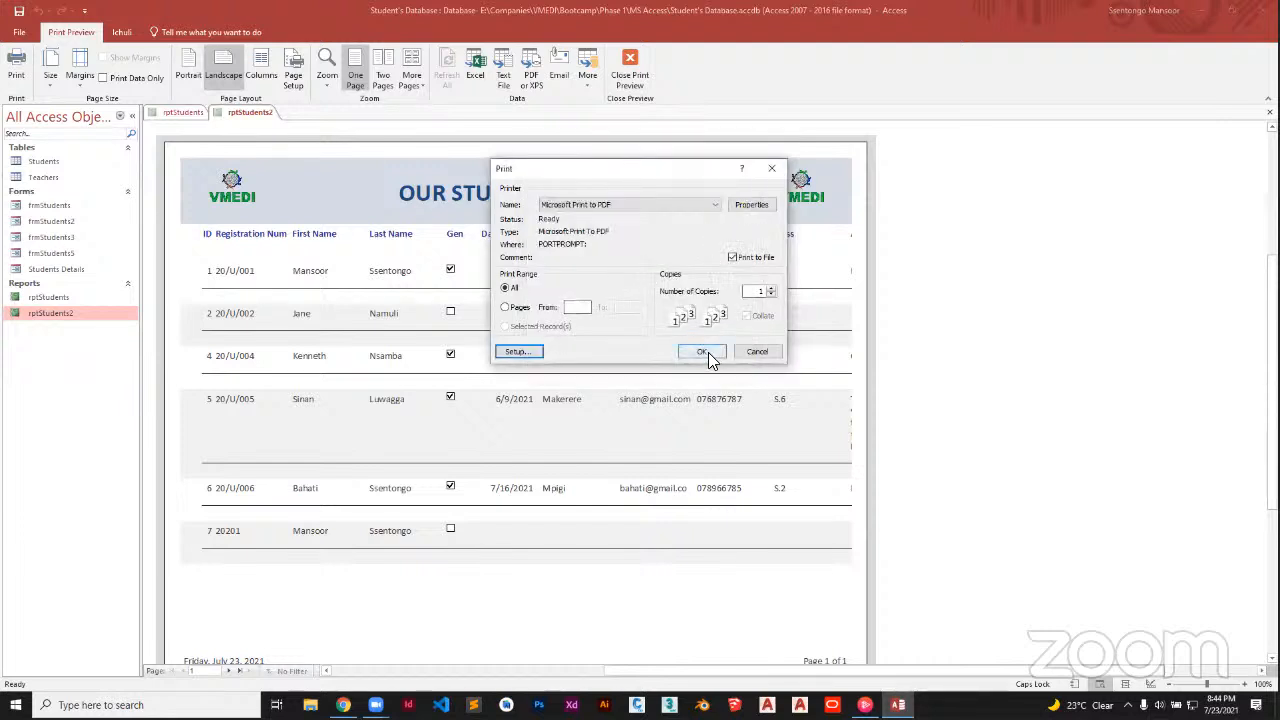
click(703, 353)
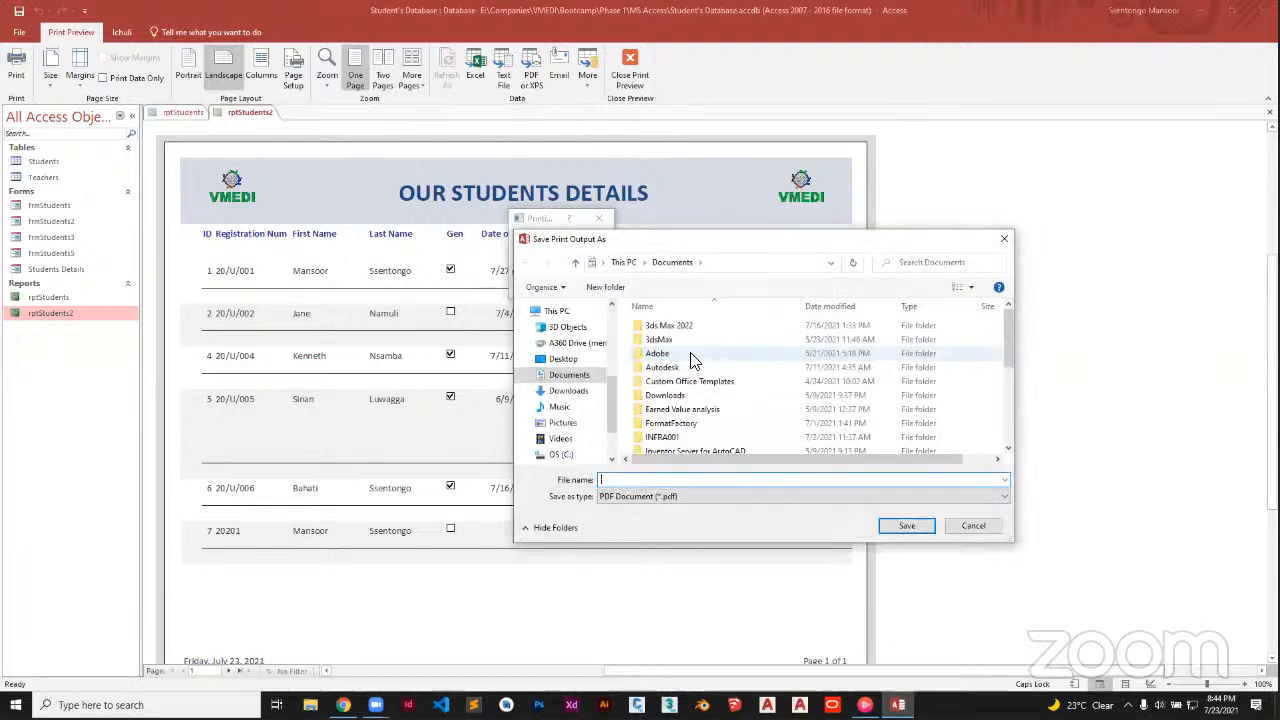
Save the PDF to the Desktop under the name 'Students Details'
click(586, 362)
click(632, 479)
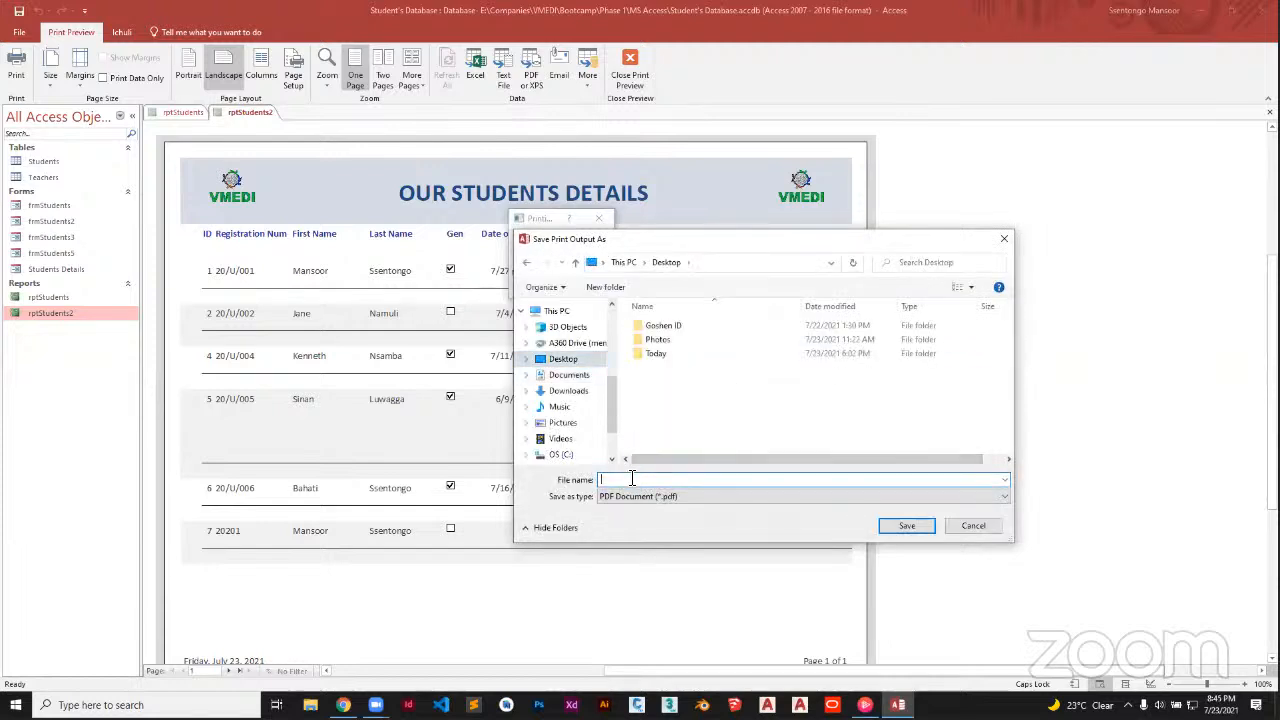
text(s)
key(Caps_Lock)
text(TU)
key(BackSpace)
key(Caps_Lock)
text(tudents Details)
key(Return)
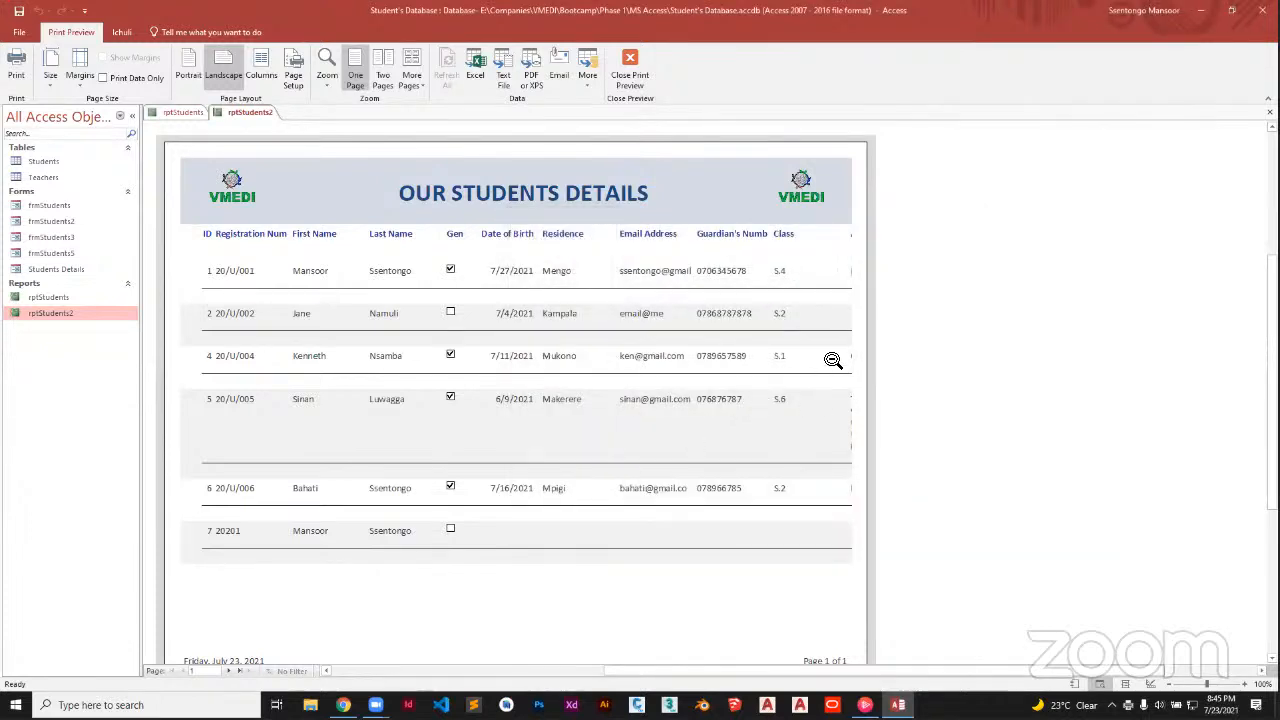
Open the Students Details PDF from the Desktop via File Explorer
key(super+e)
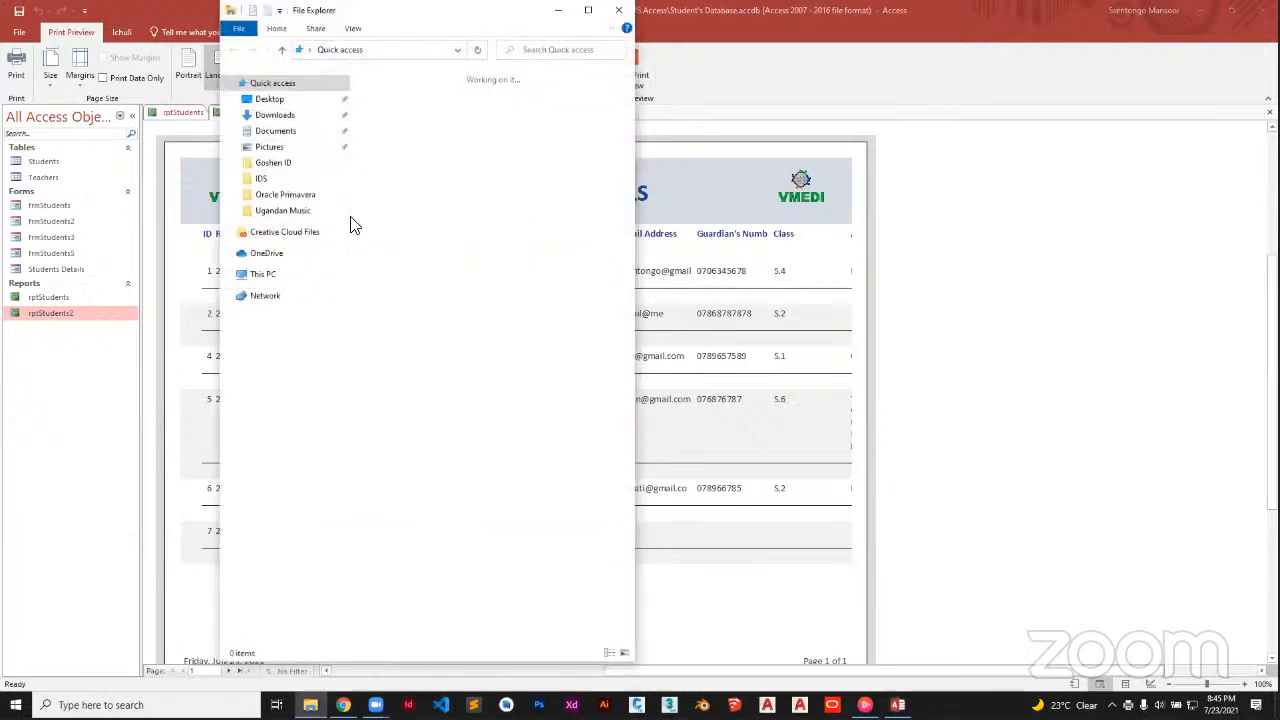
click(346, 99)
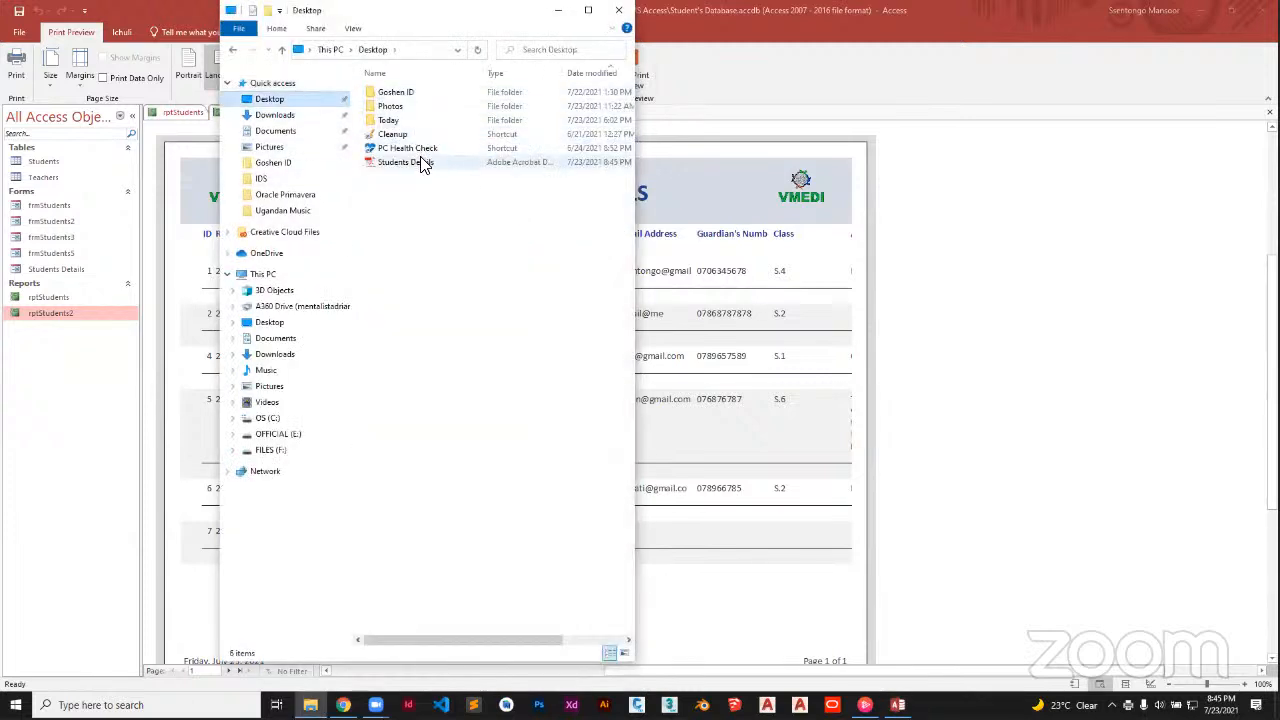
double_click(420, 161)
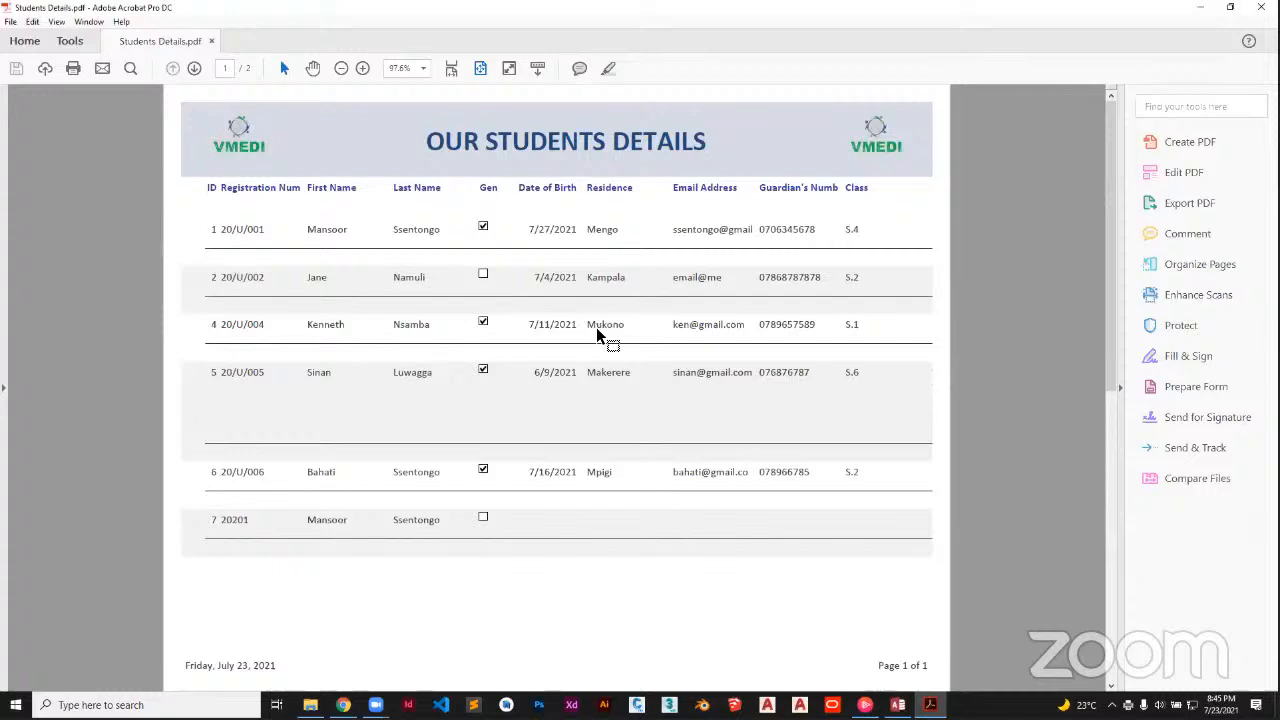
Page through the two-page Students Details PDF in full screen, then exit full screen
key(ctrl+l)
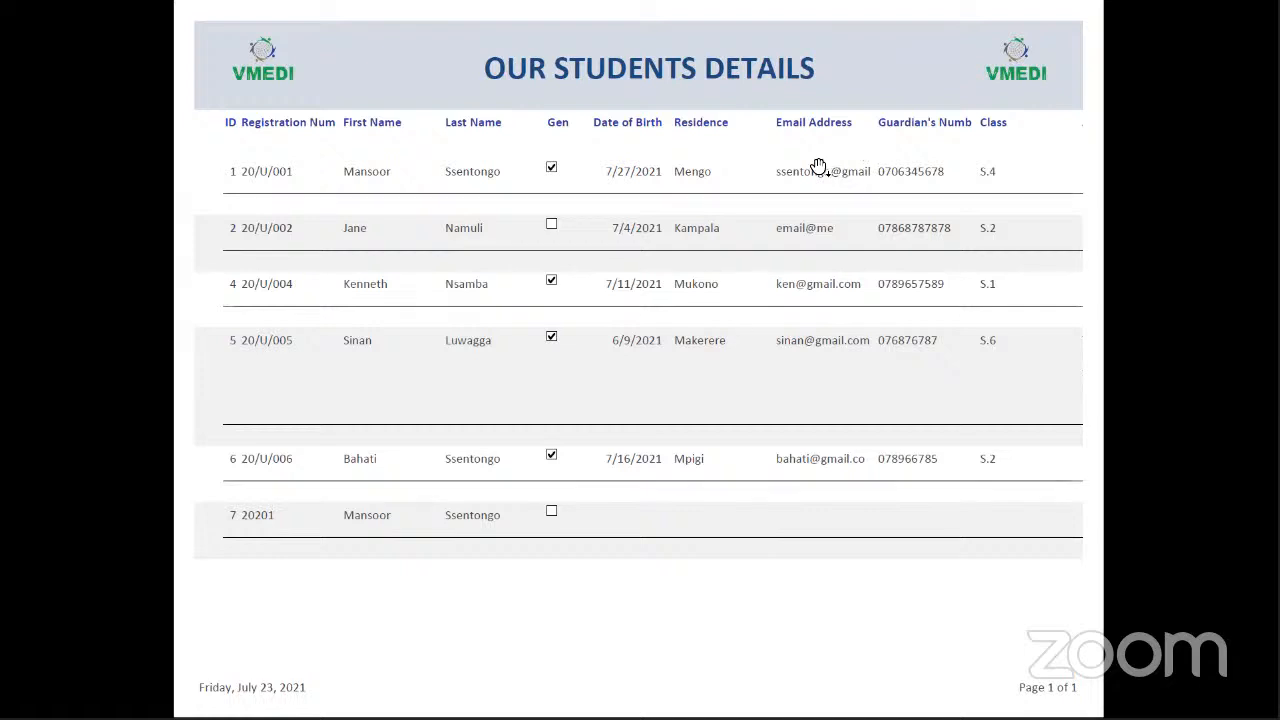
click(818, 167)
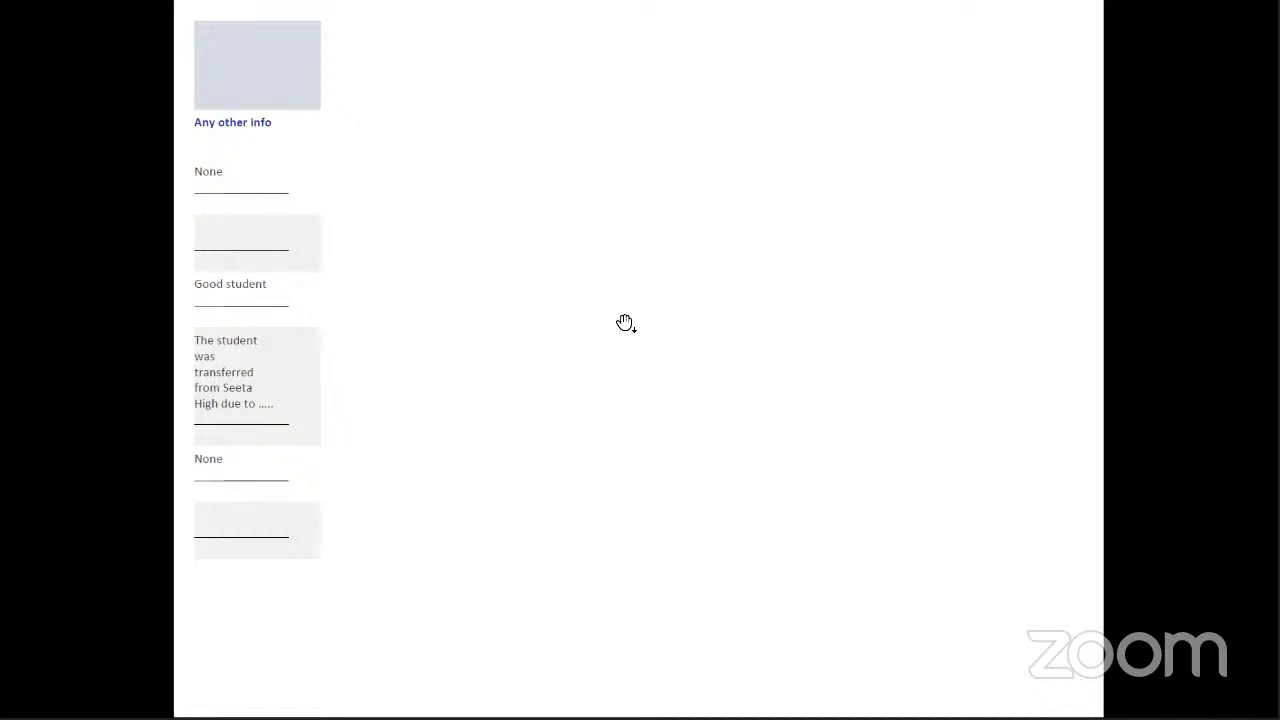
key(Escape)
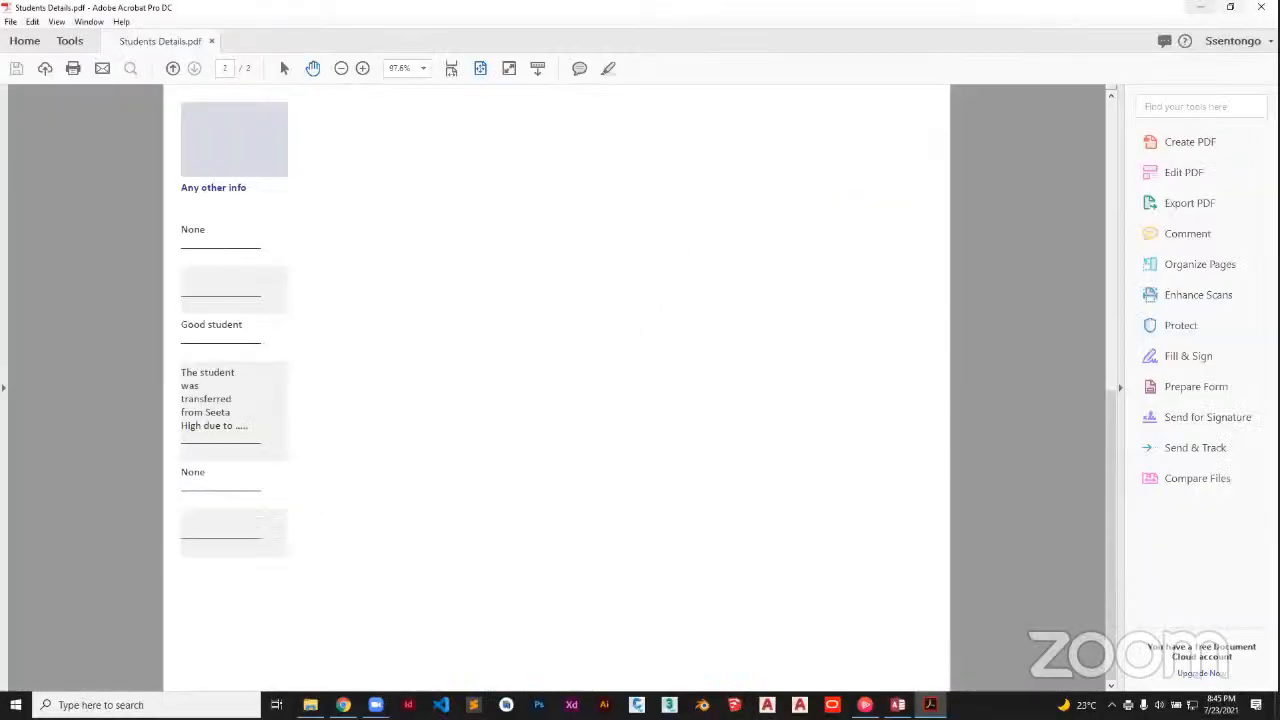
click(1262, 7)
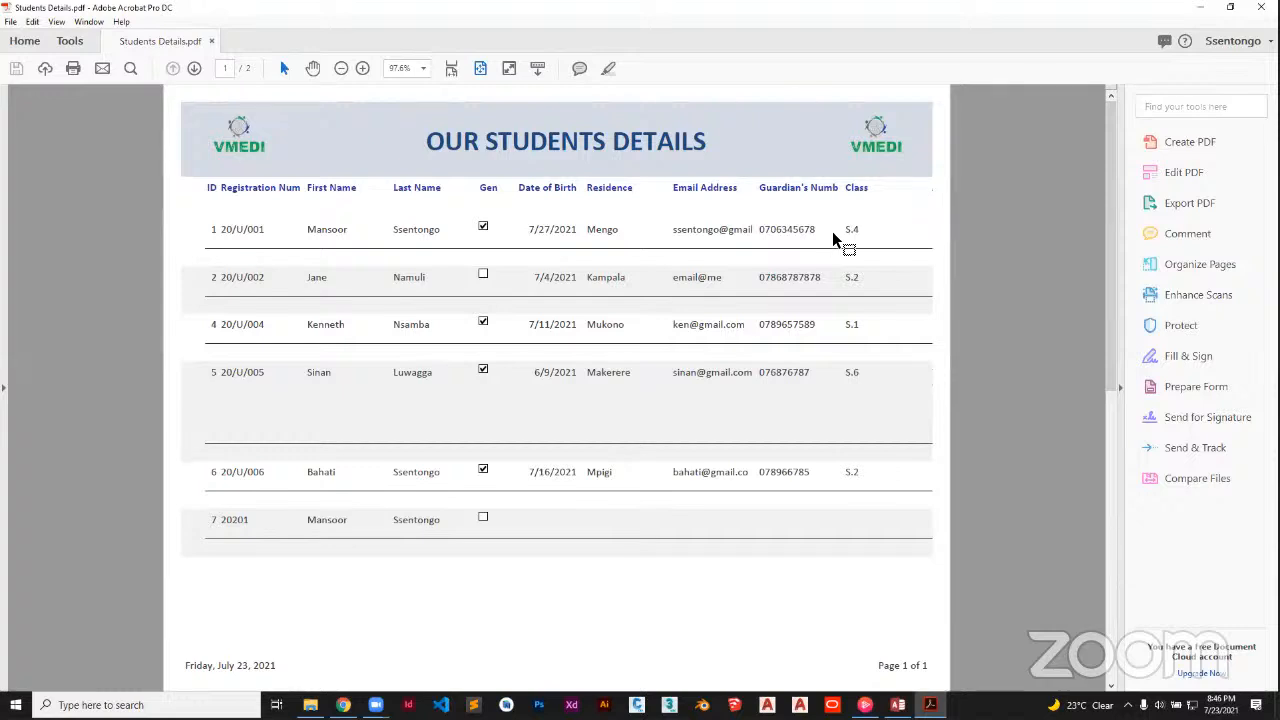
Inspect the Any other info column text in the PDF, then switch back to Access
scroll(835, 241, down, 3)
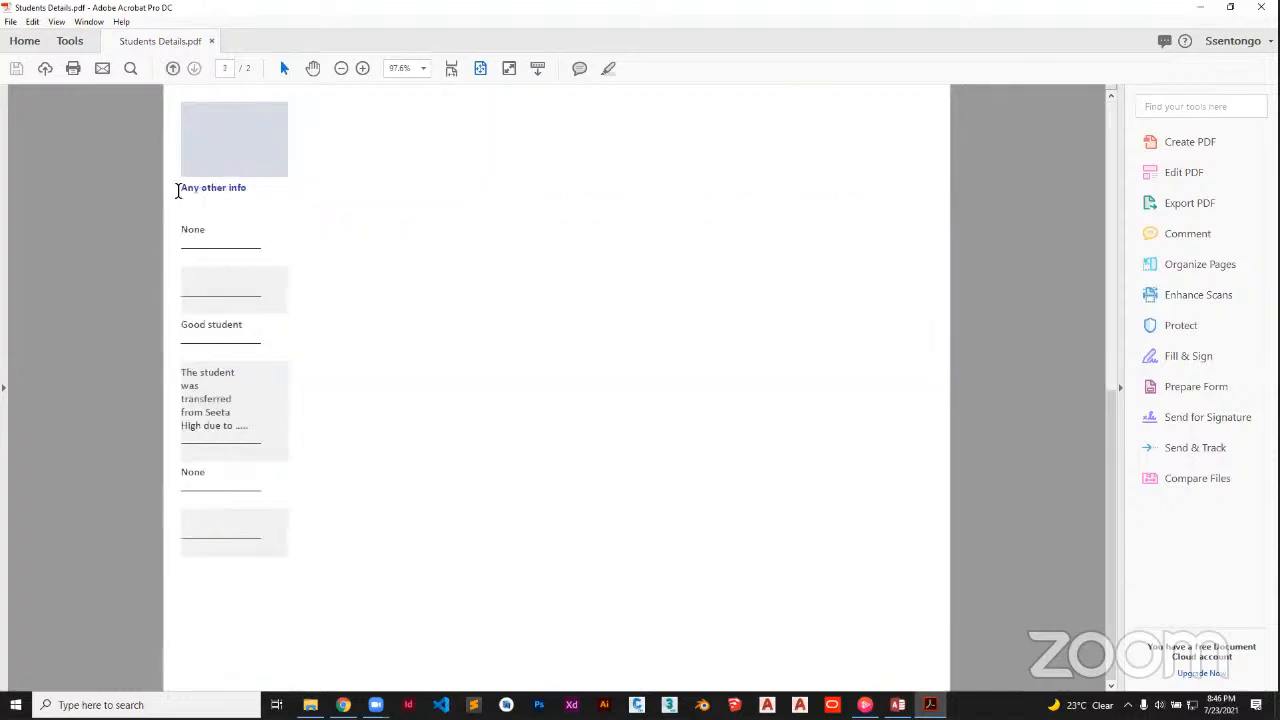
drag(185, 187, 320, 449)
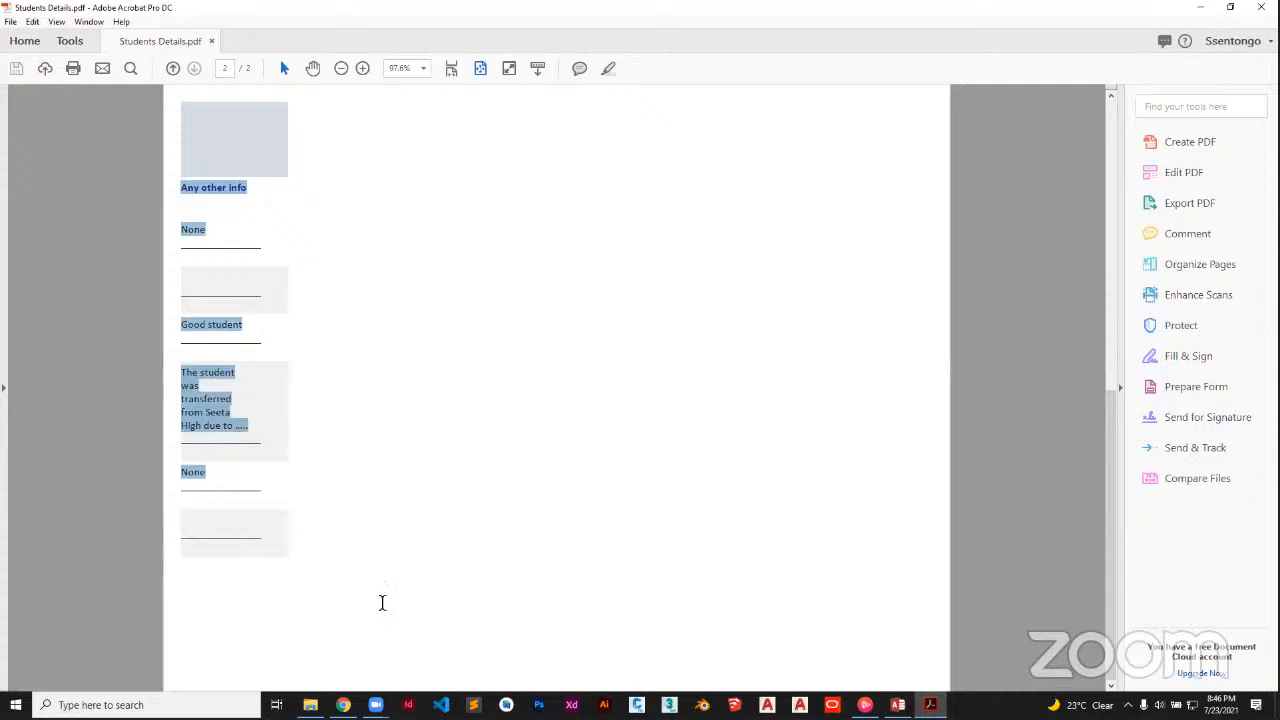
click(380, 382)
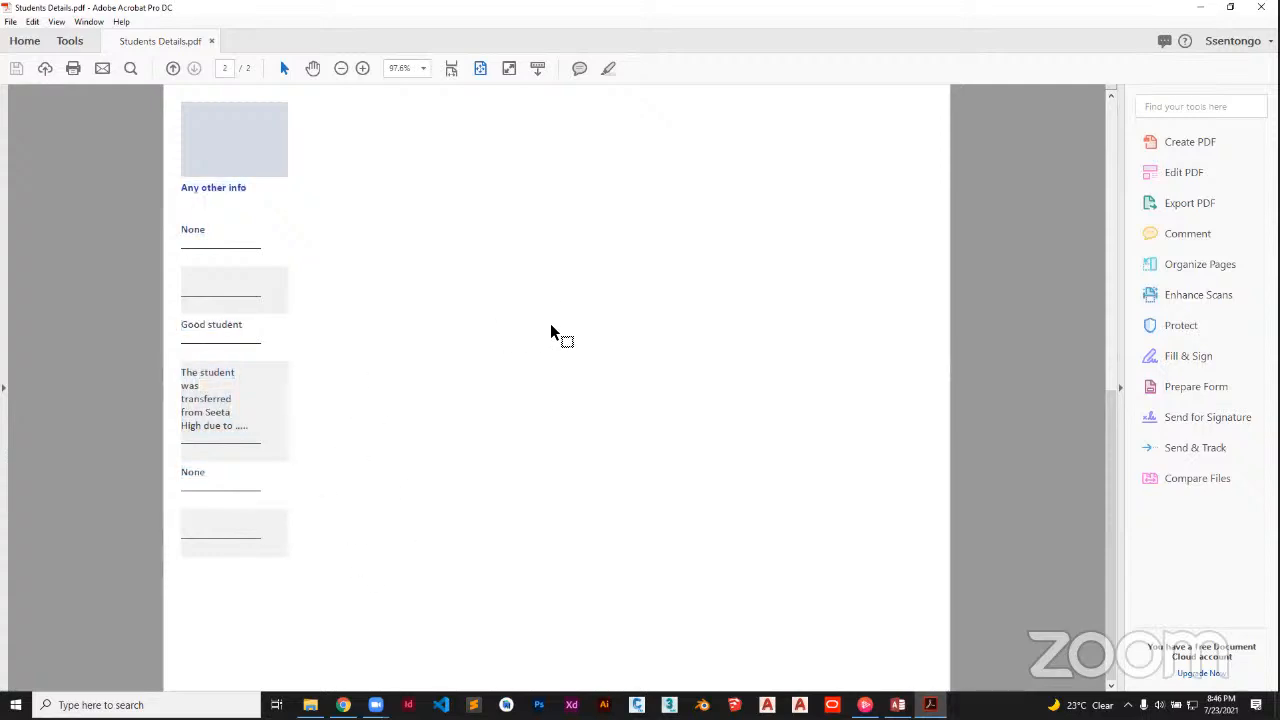
scroll(553, 328, up, 2)
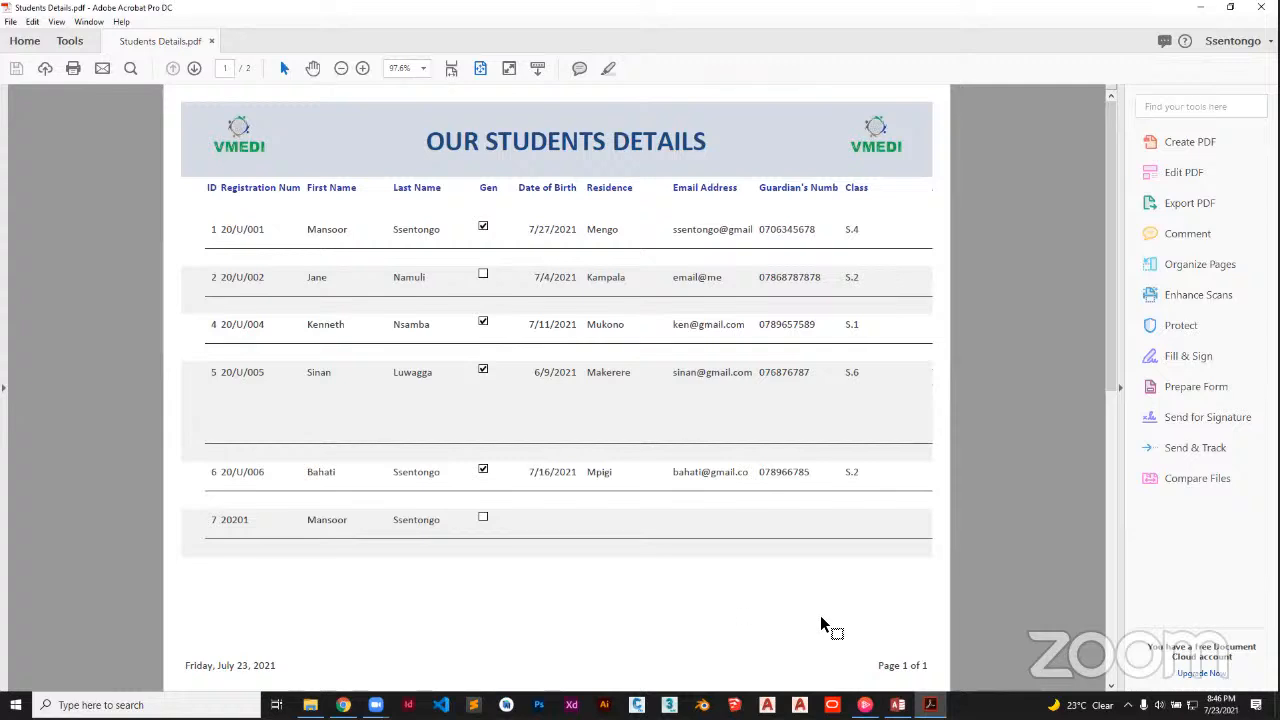
click(898, 705)
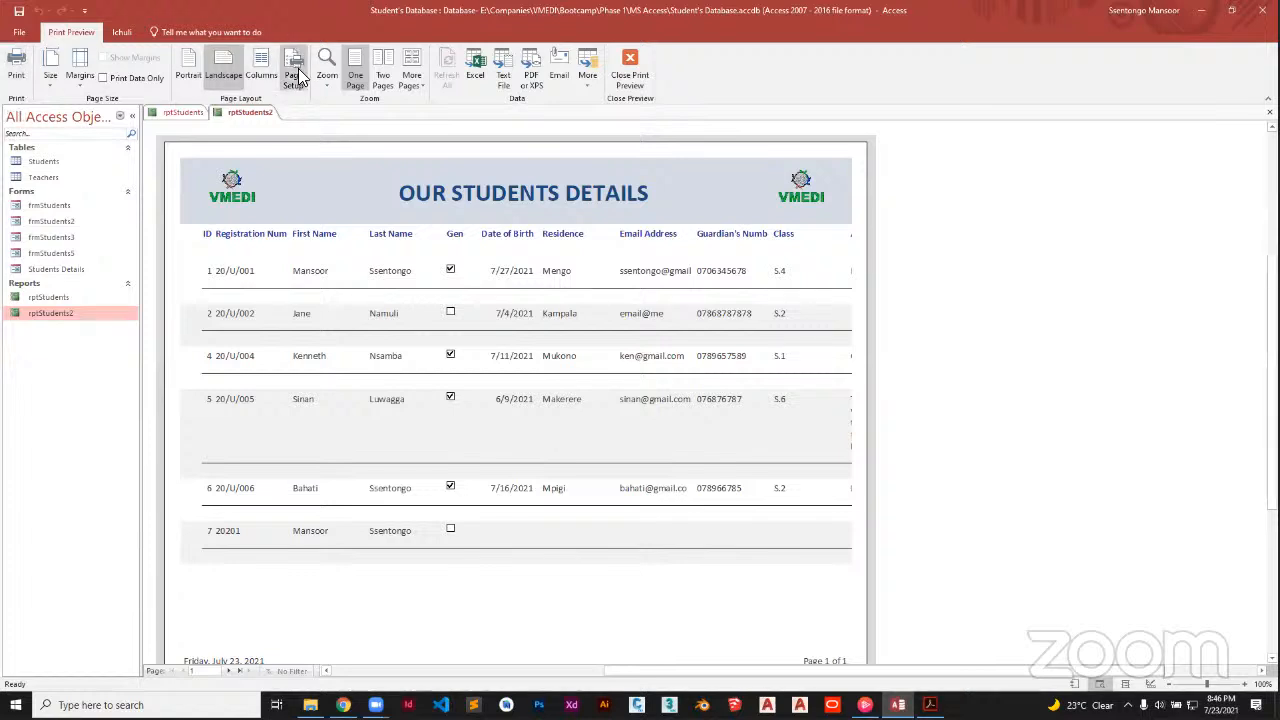
key(s)
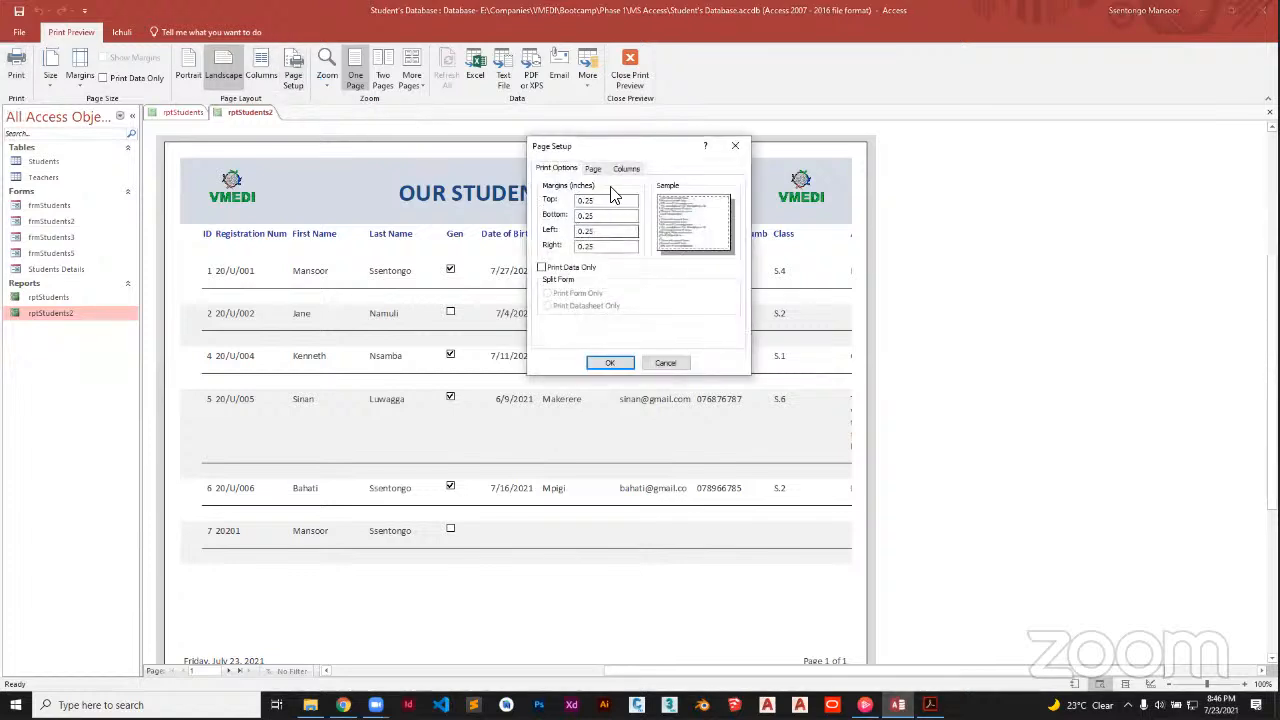
click(593, 170)
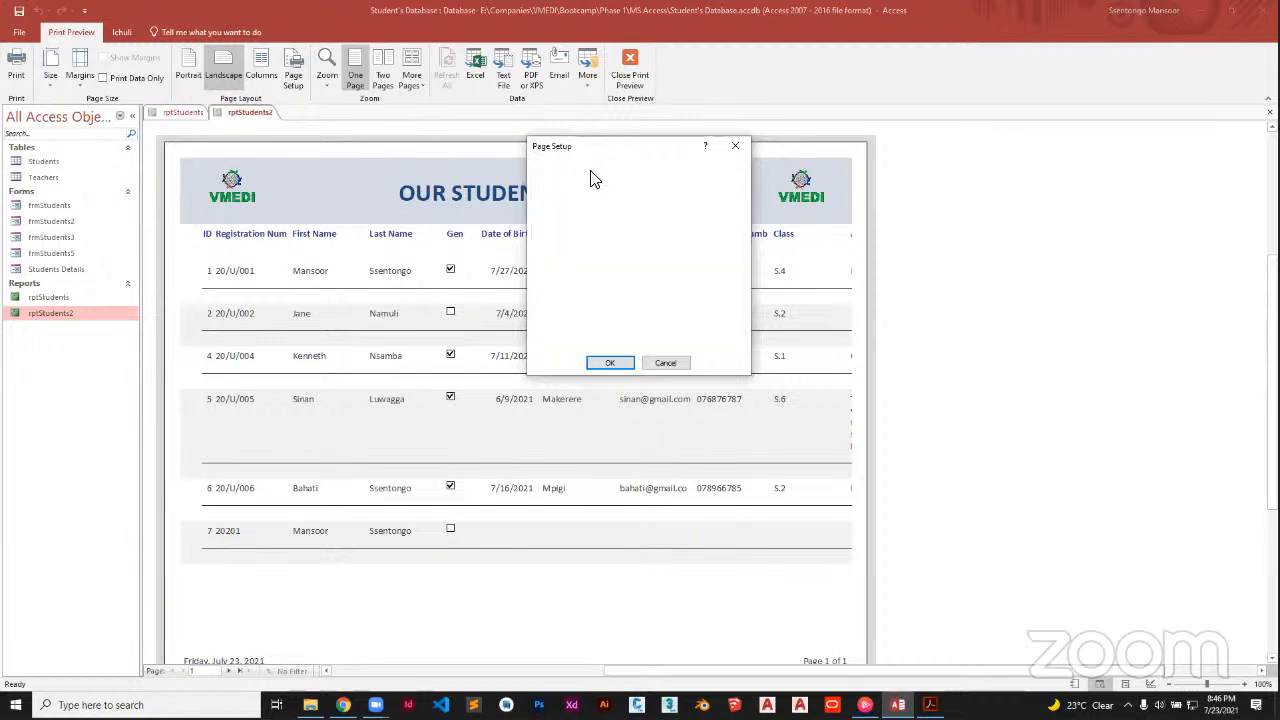
click(612, 242)
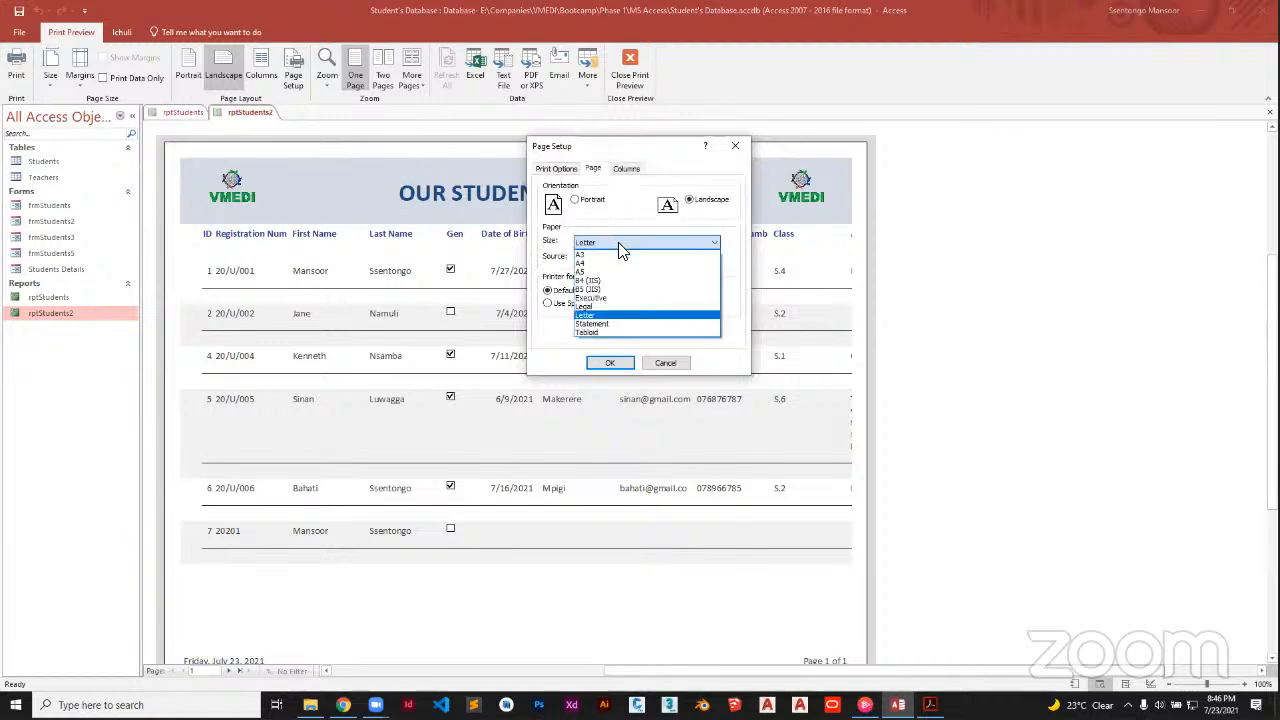
click(602, 255)
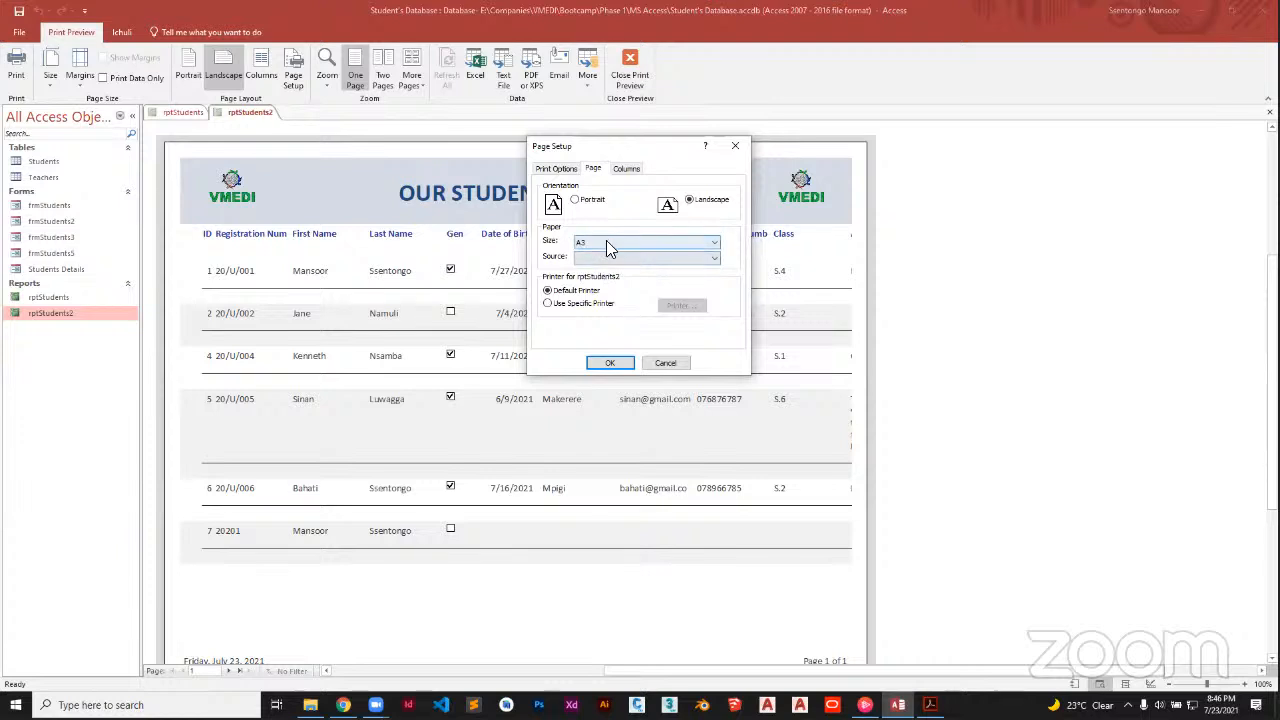
click(611, 247)
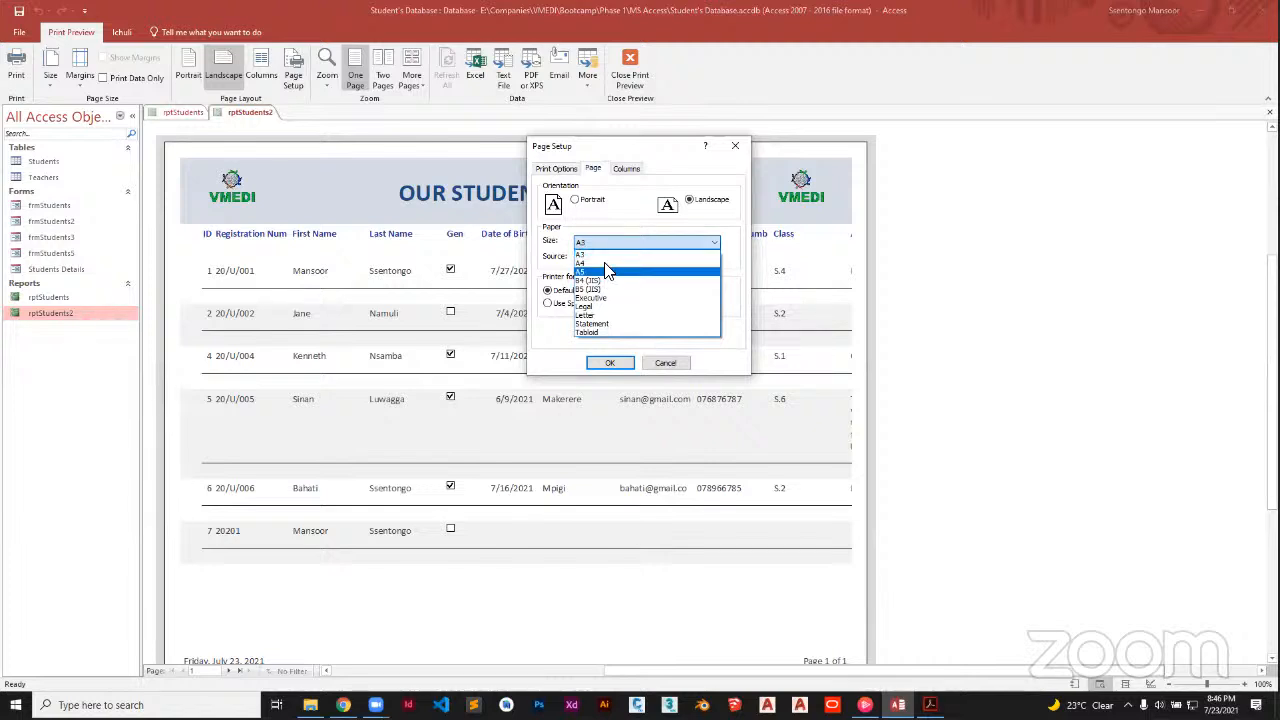
click(600, 254)
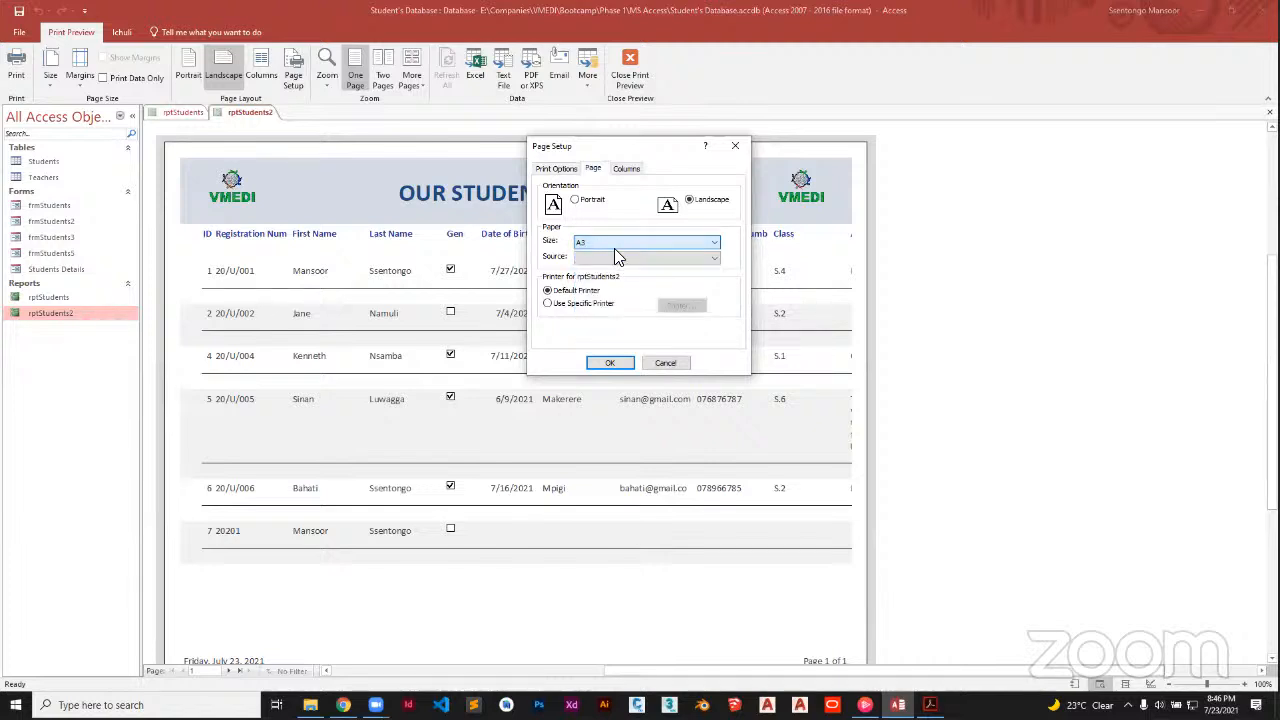
click(608, 362)
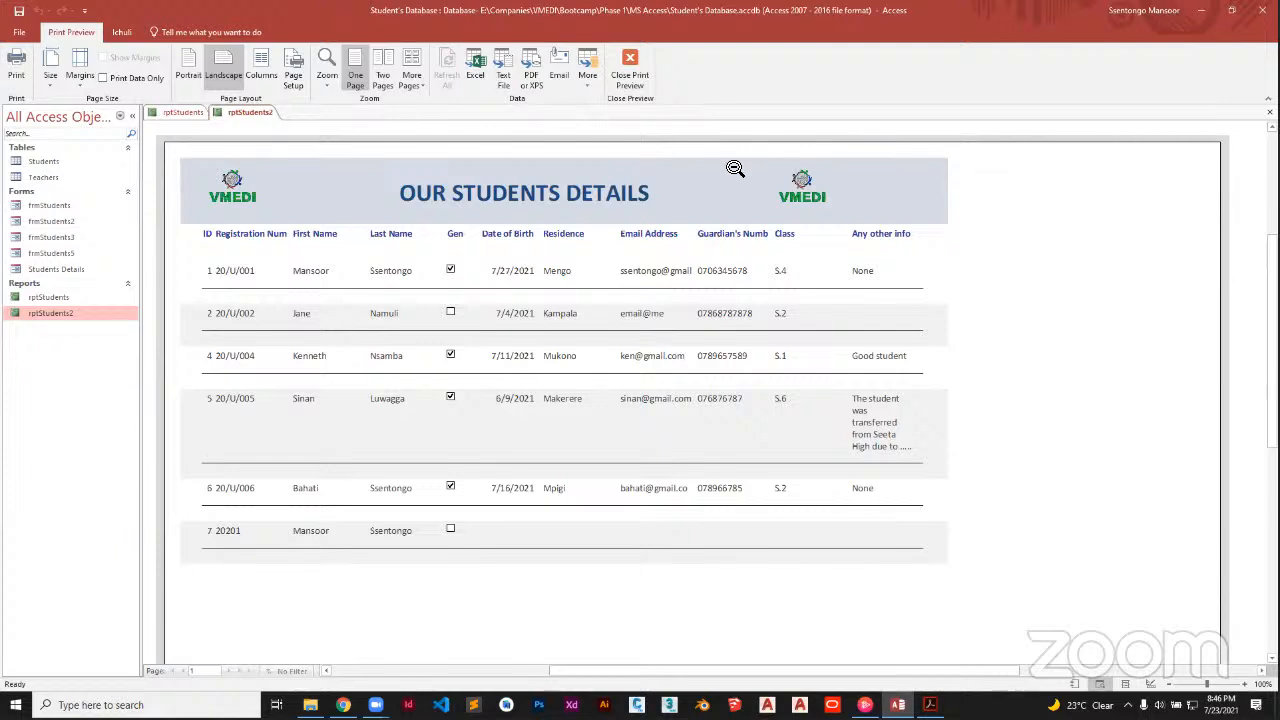
click(294, 78)
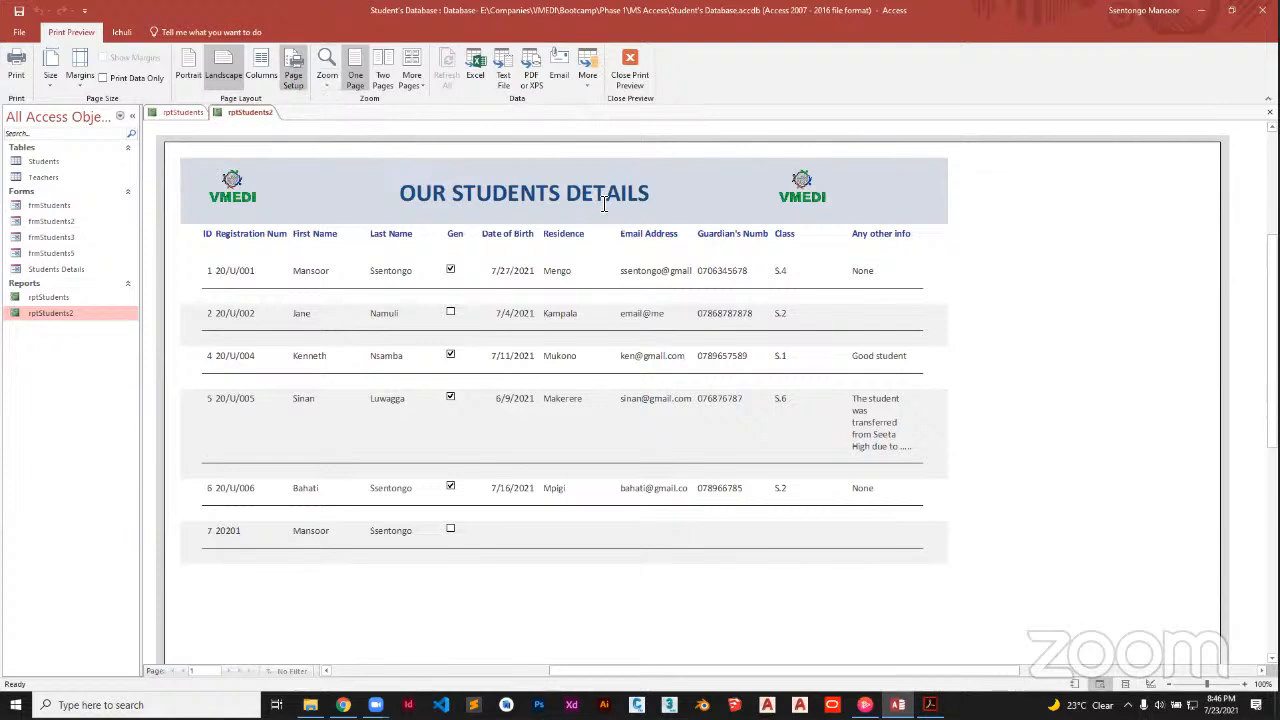
click(593, 169)
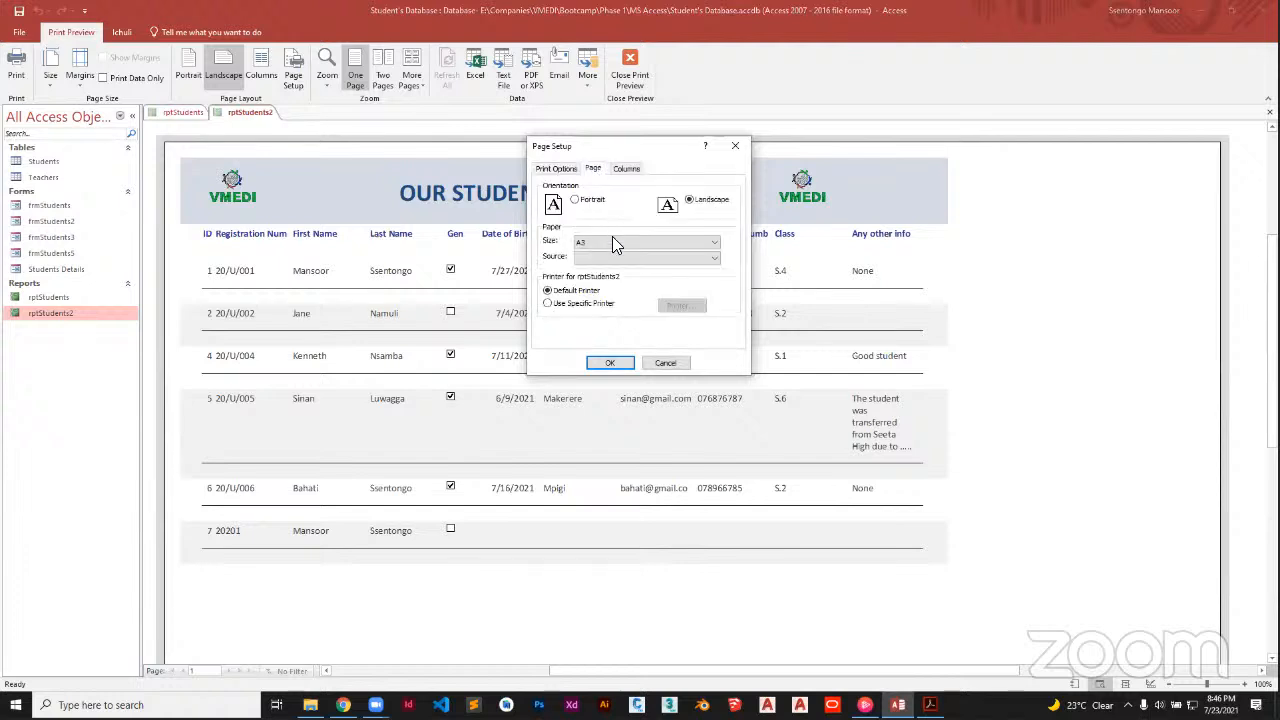
click(616, 244)
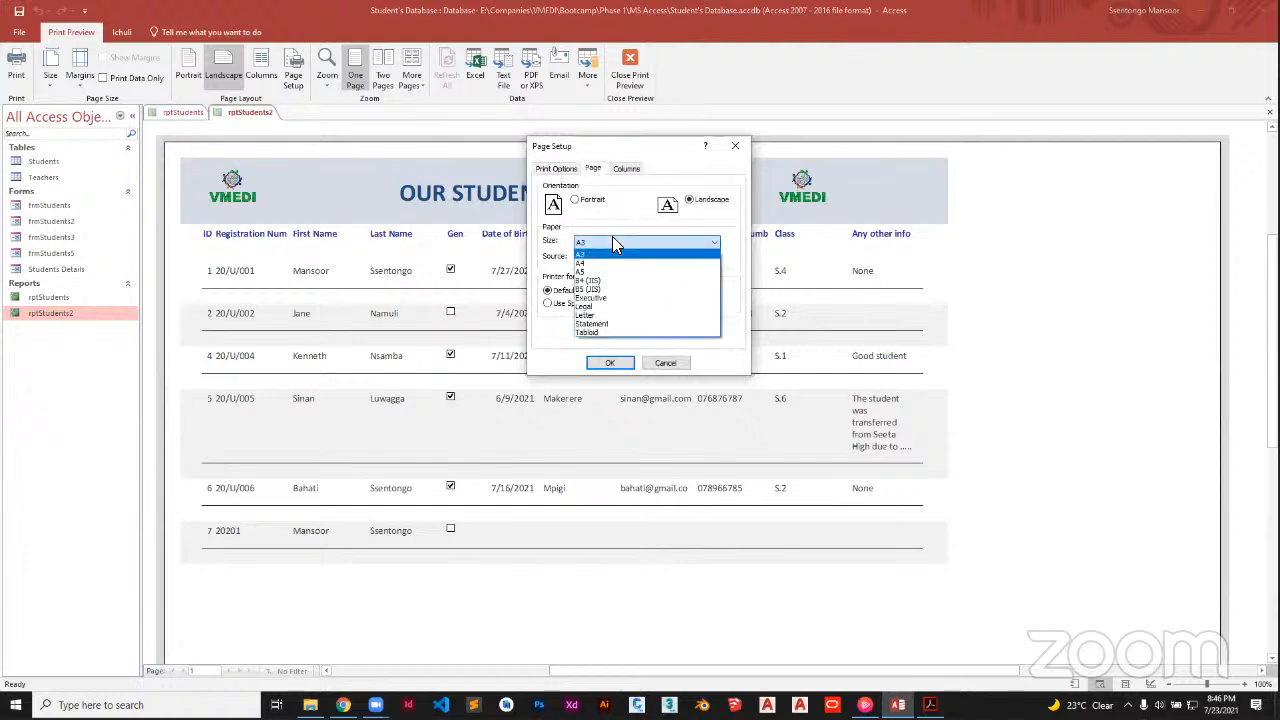
click(606, 316)
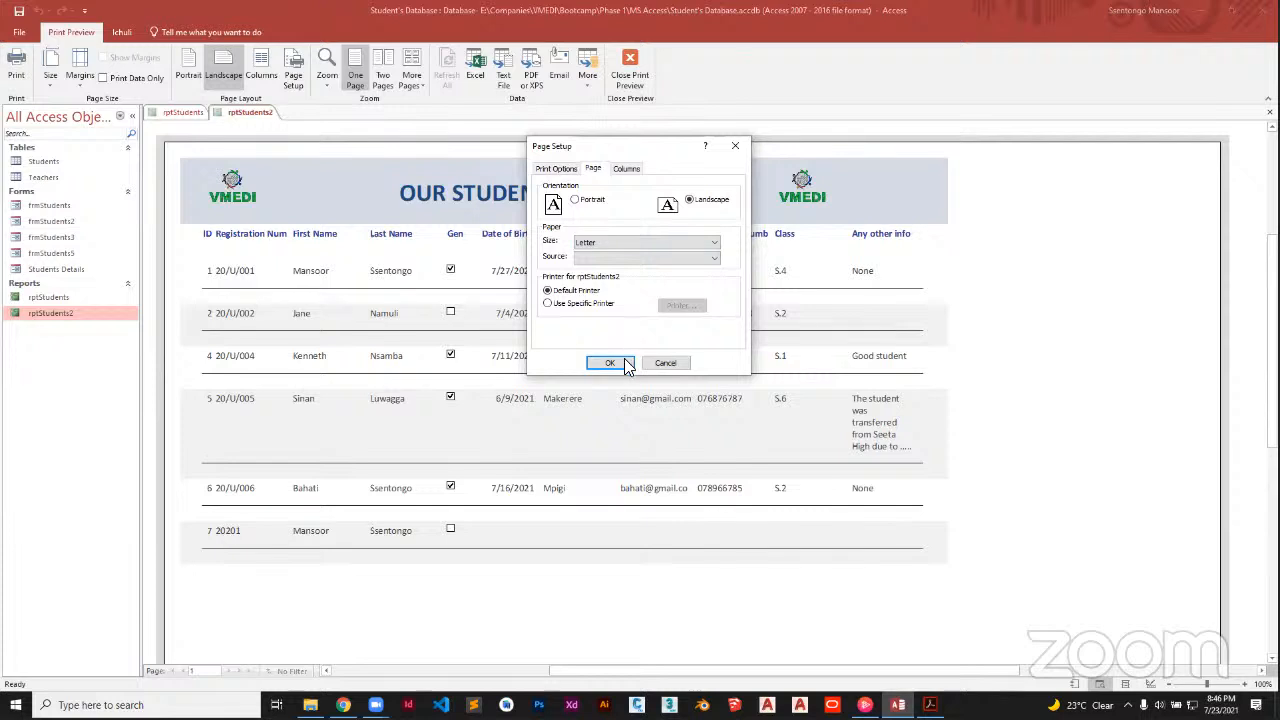
click(609, 363)
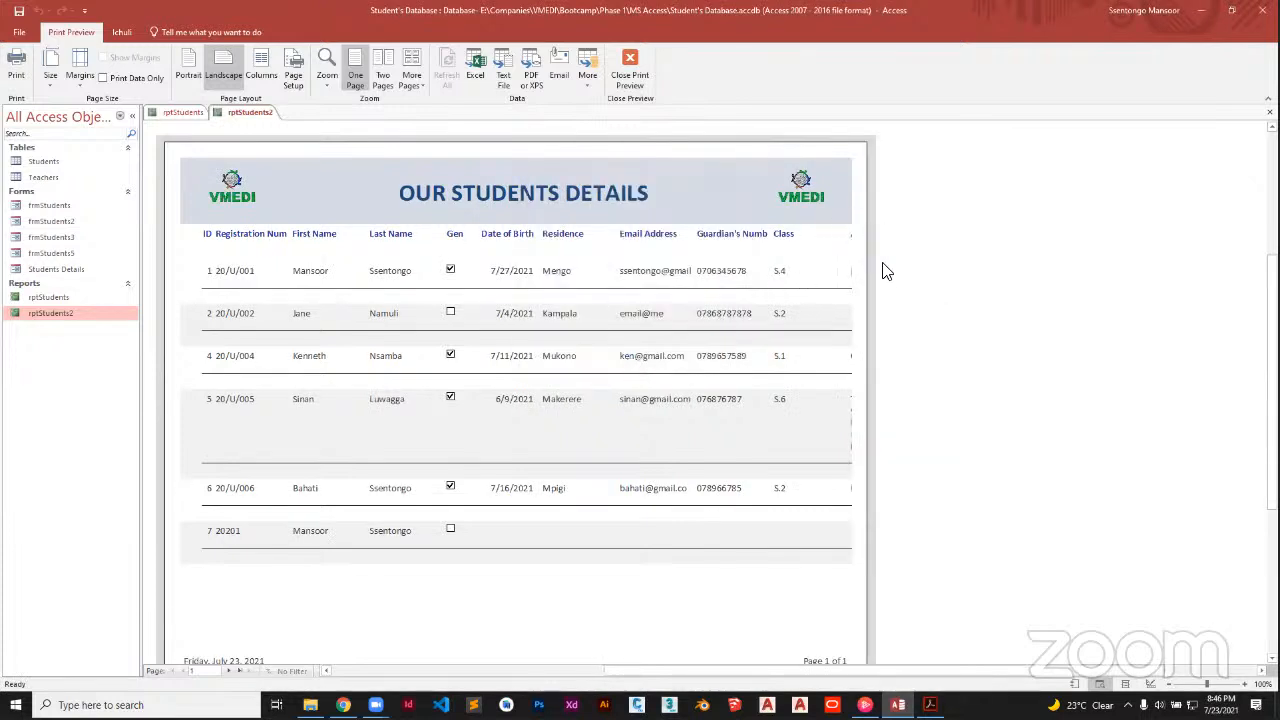
Set the report's paper size to A4 in Page Setup and review the preview
click(293, 78)
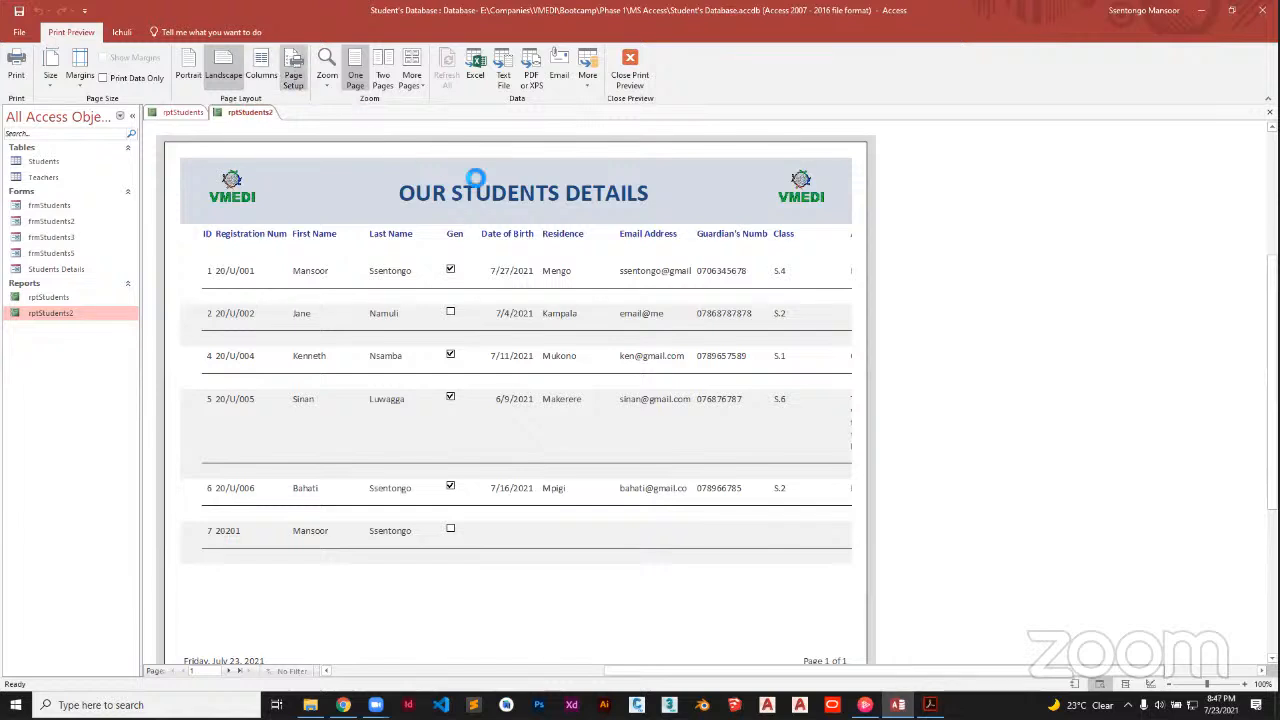
click(595, 169)
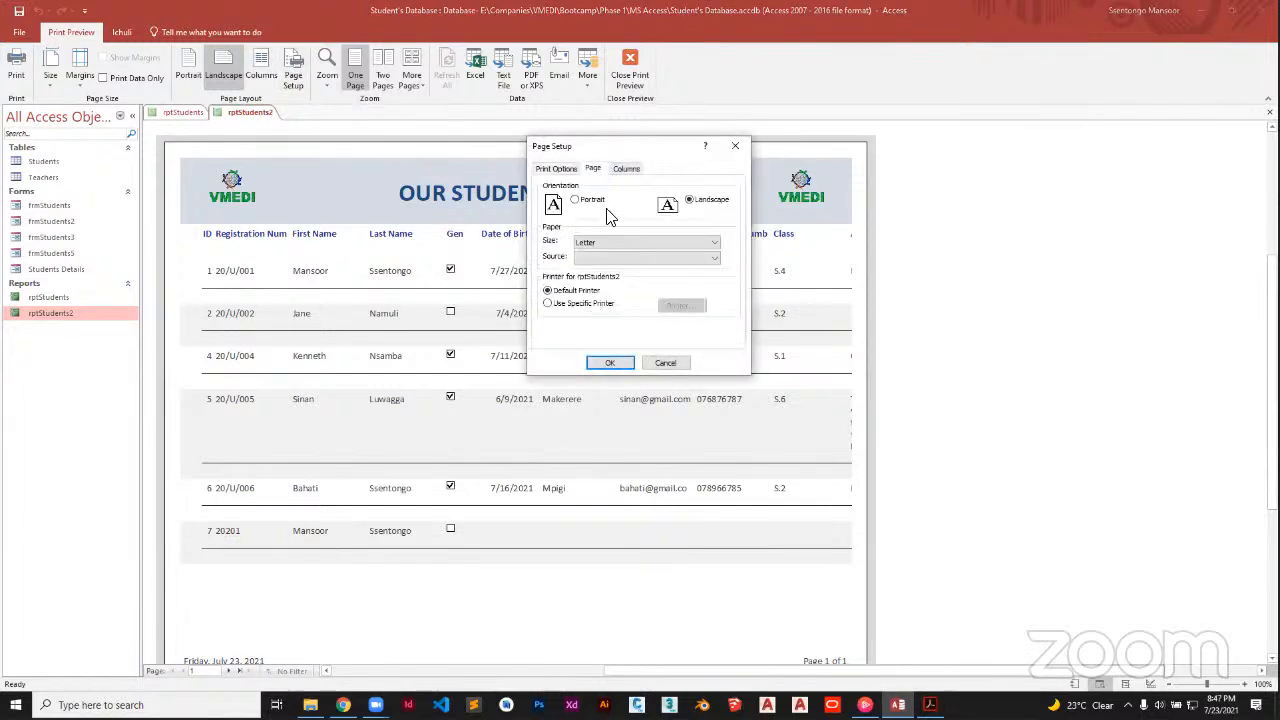
click(598, 248)
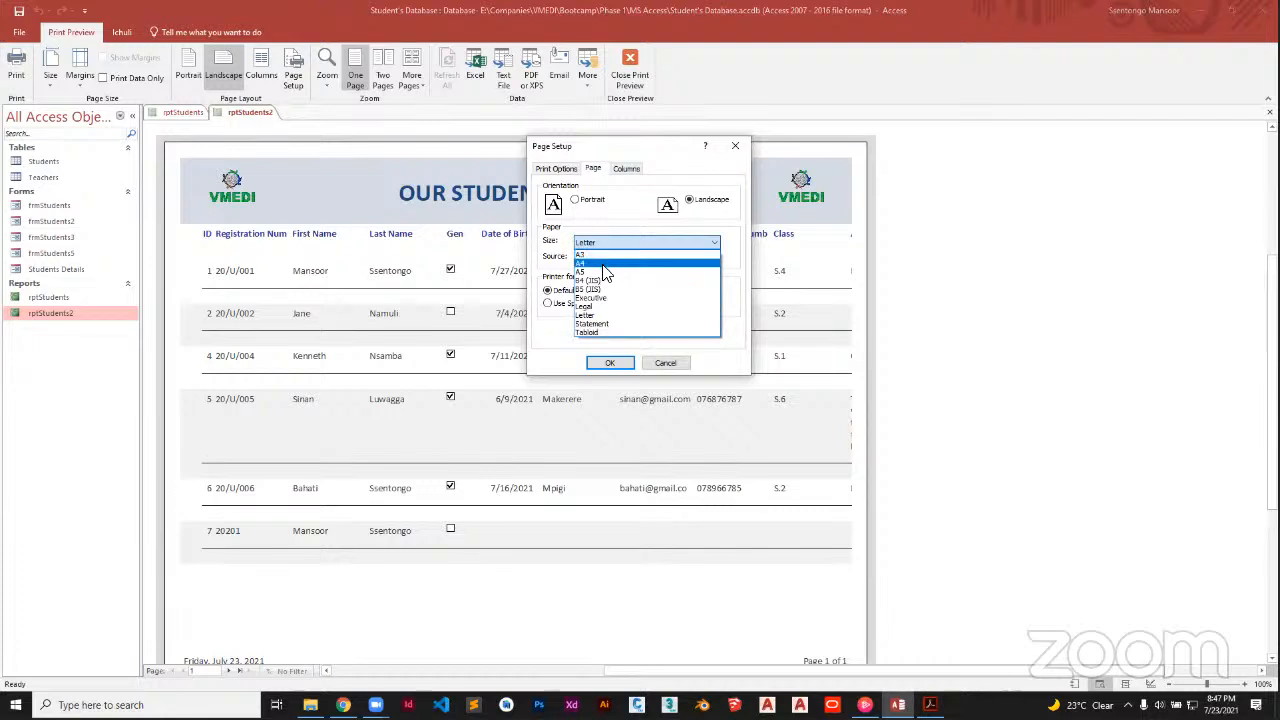
click(604, 268)
click(609, 361)
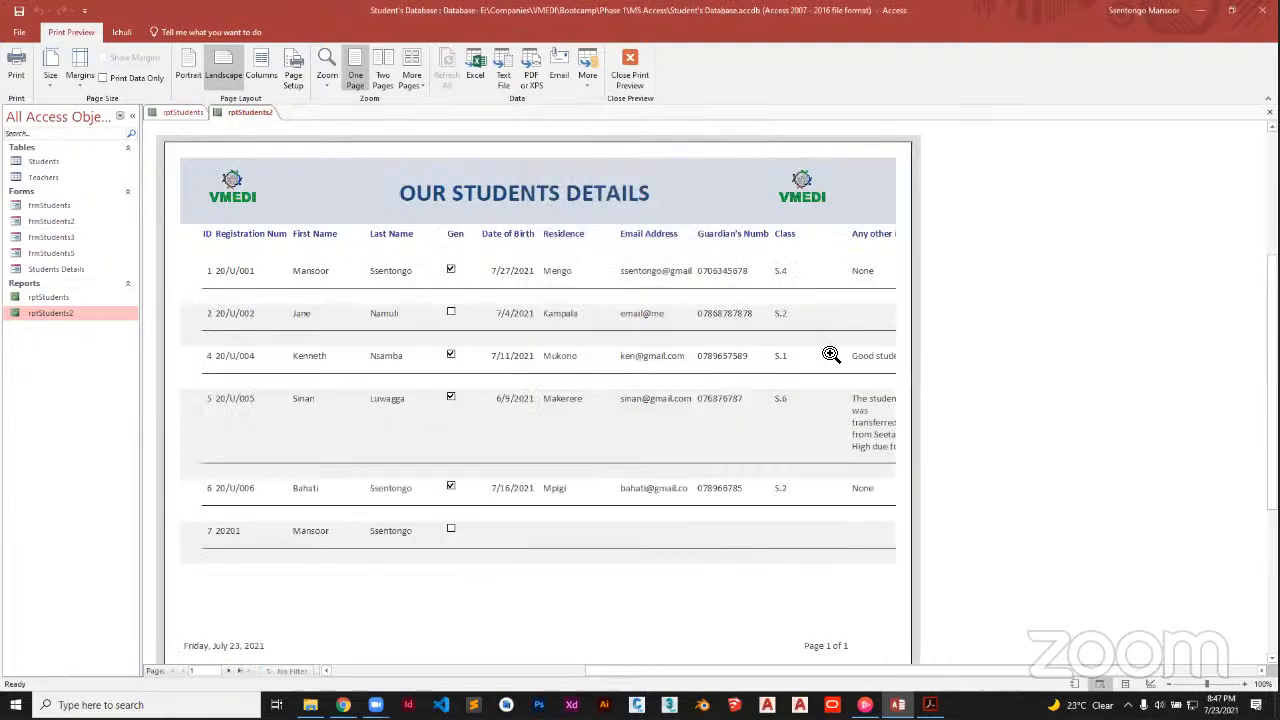
scroll(829, 354, down, 3)
scroll(829, 354, up, 5)
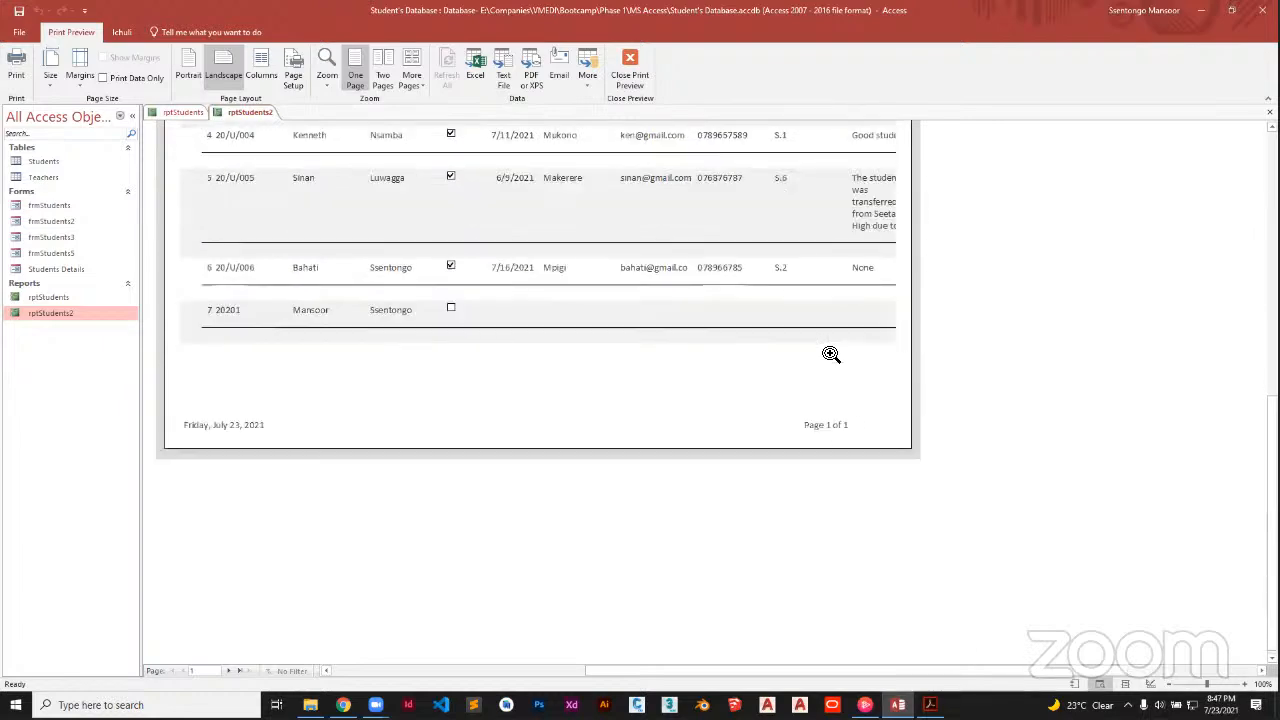
scroll(829, 354, down, 3)
scroll(829, 354, up, 5)
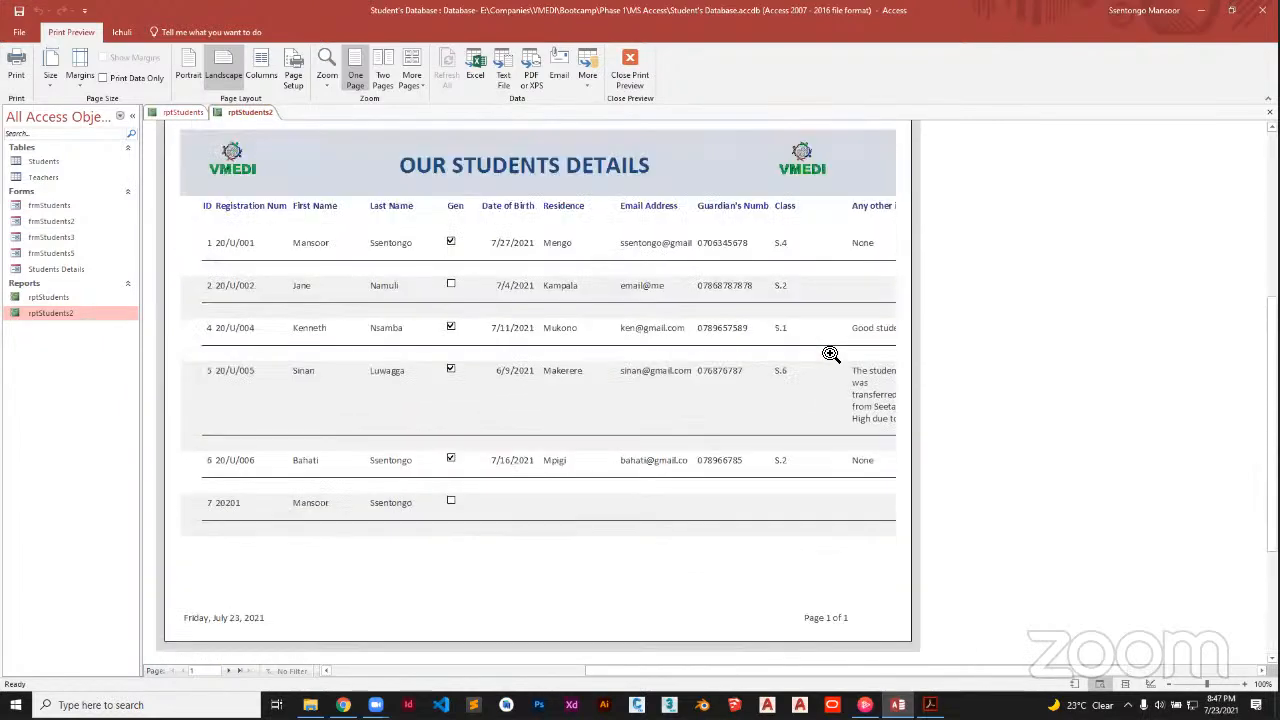
scroll(829, 354, down, 3)
scroll(829, 354, down, 1)
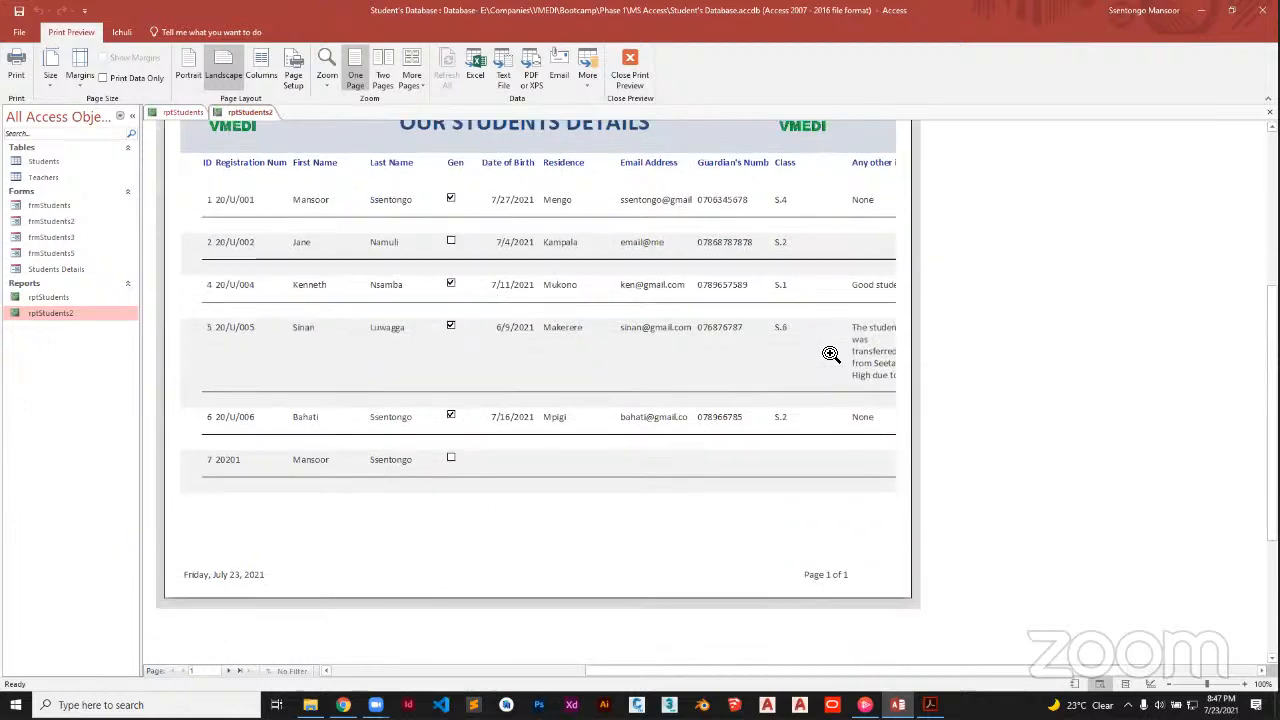
scroll(830, 354, up, 2)
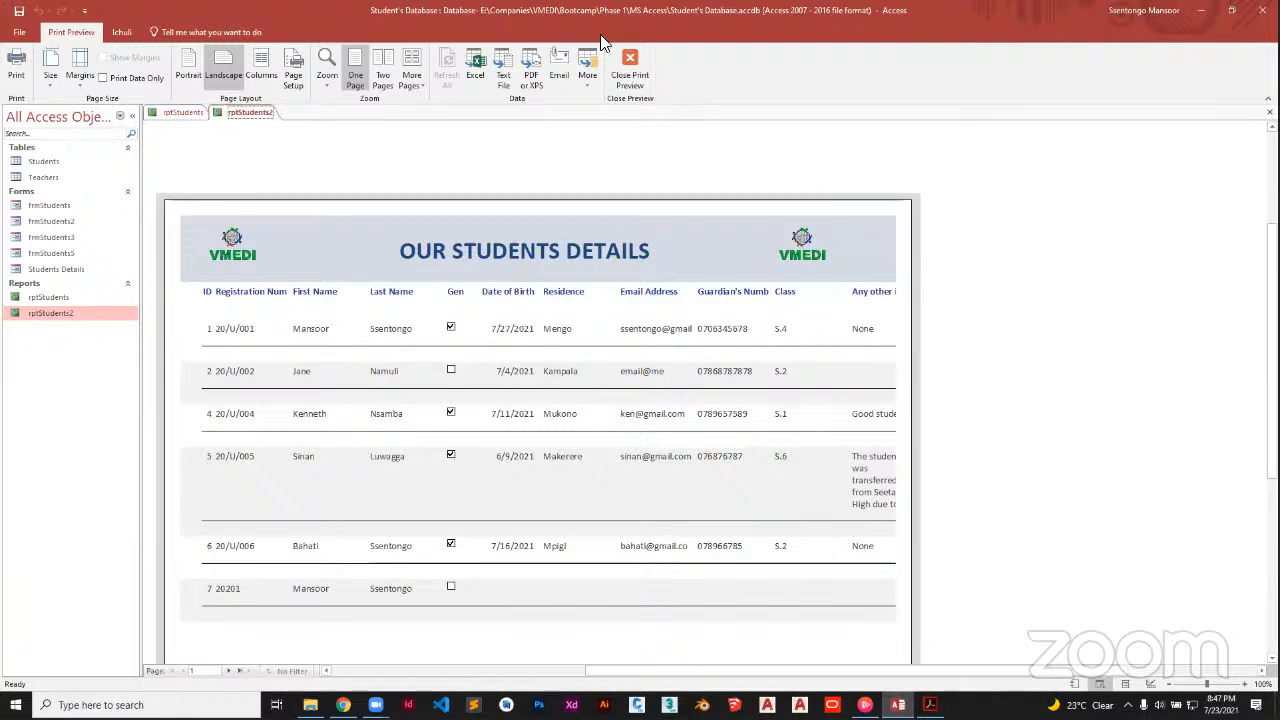
click(630, 68)
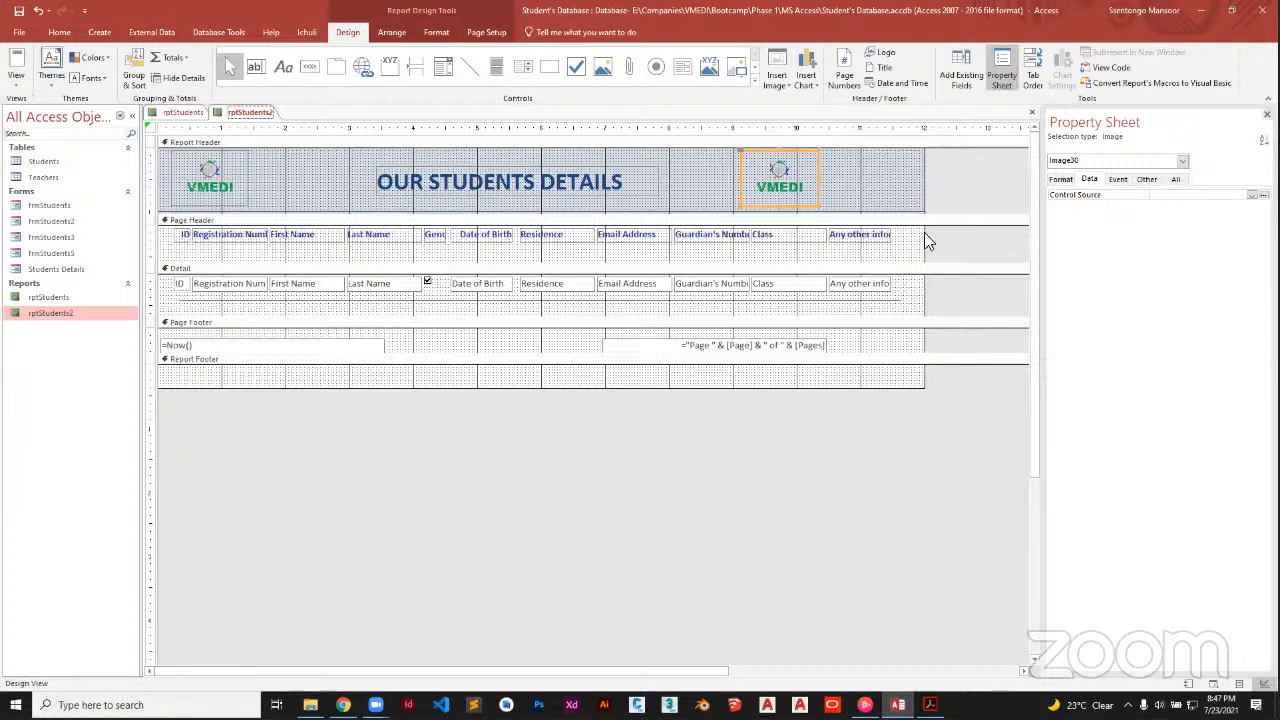
Narrow the Class column heading and field together
drag(900, 243, 872, 306)
click(777, 240)
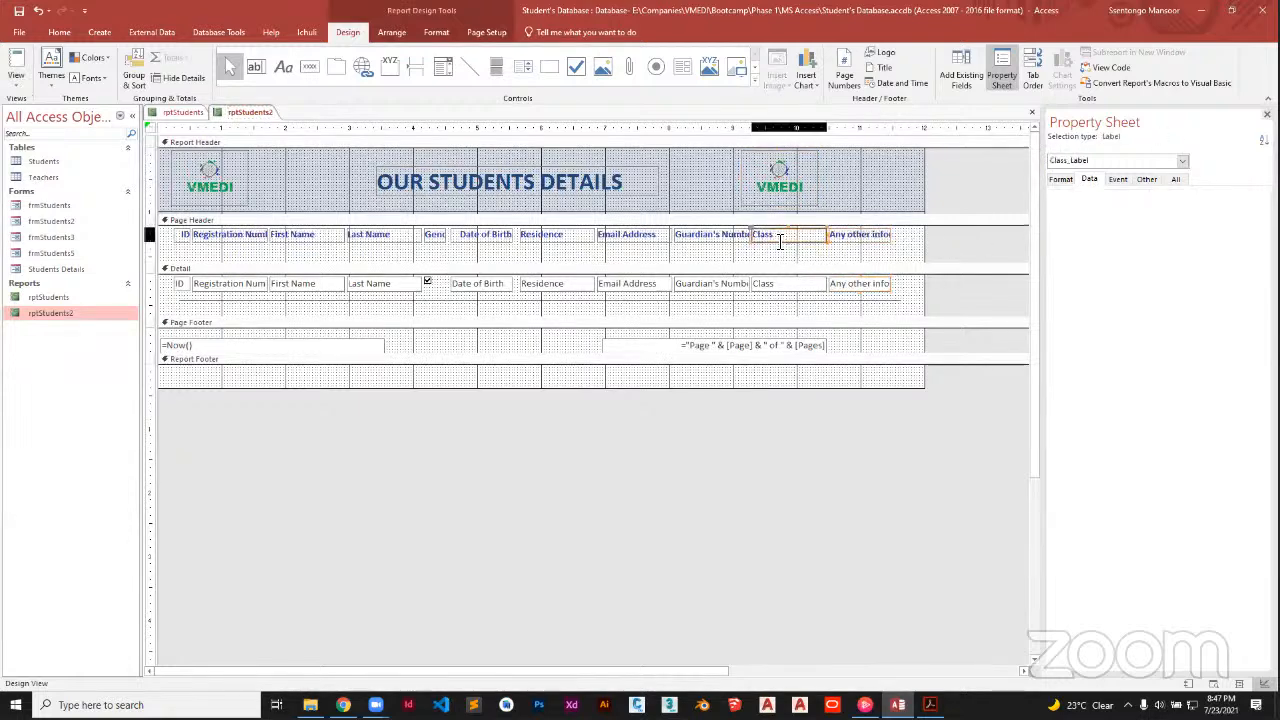
click(795, 285)
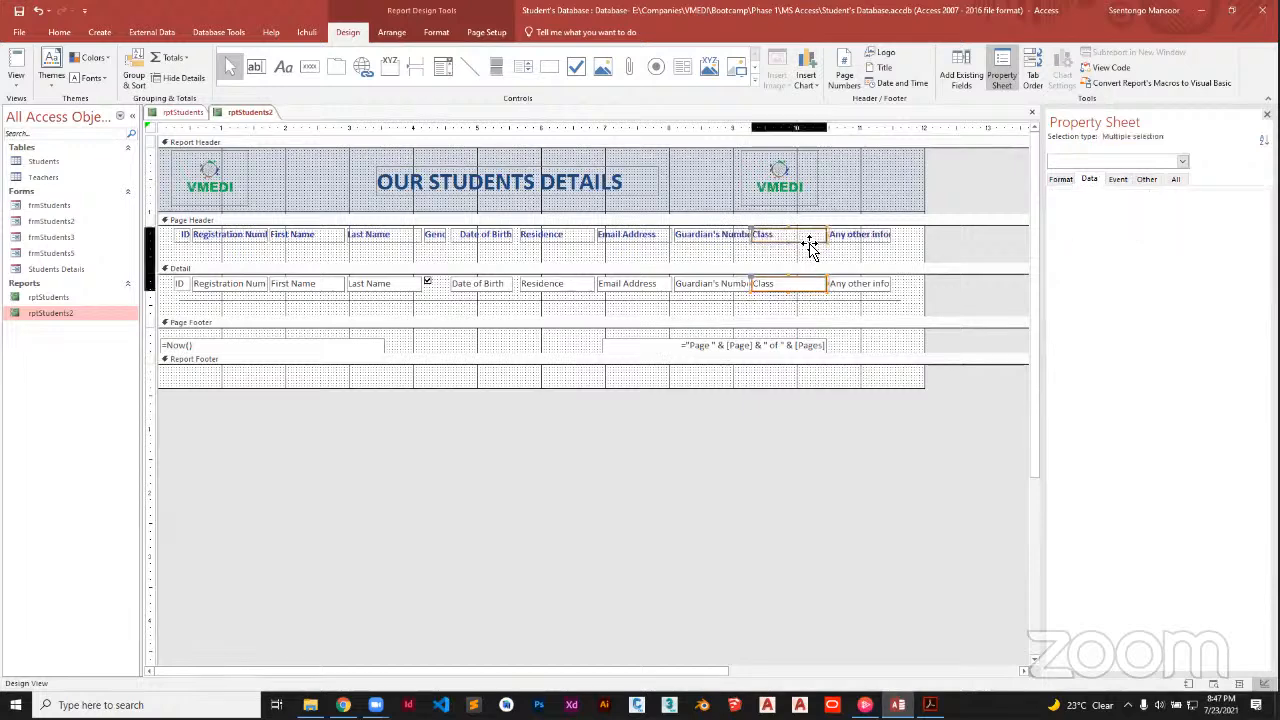
shift+click(810, 240)
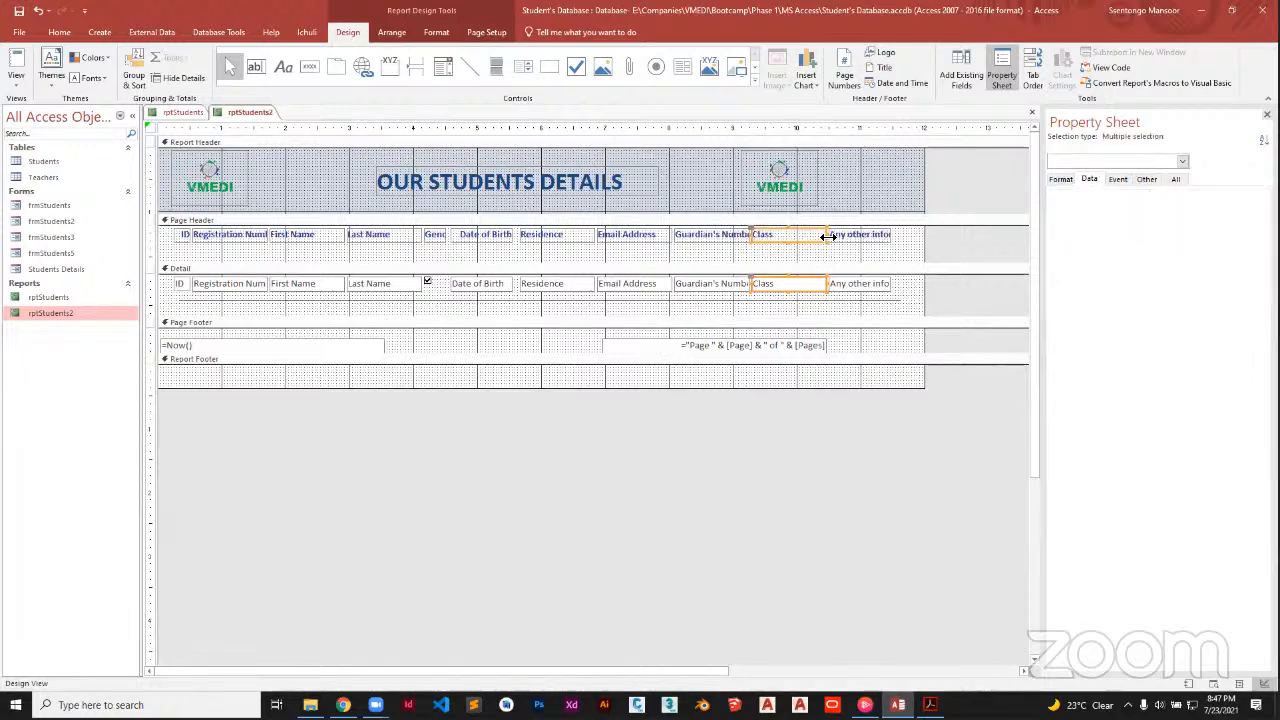
drag(815, 237, 790, 247)
Stretch the Any other info heading and field leftward into the freed space
click(854, 243)
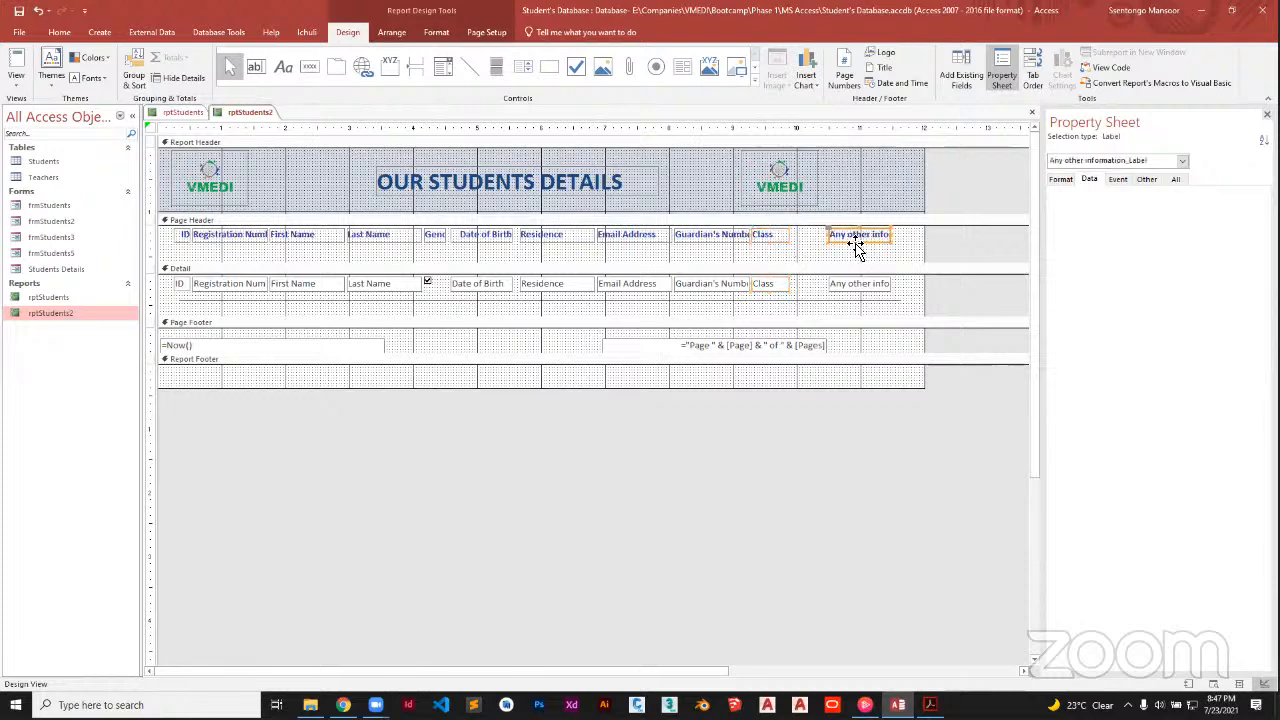
shift+click(873, 288)
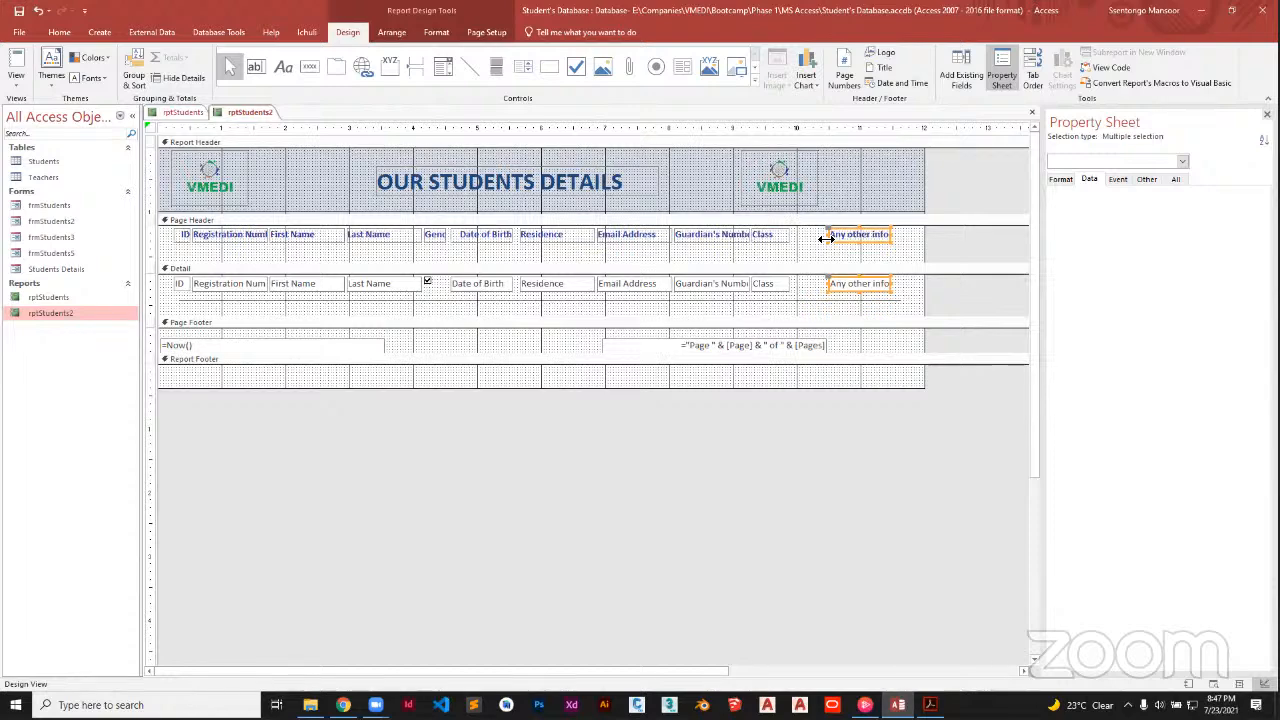
drag(826, 238, 812, 240)
mouse_move(890, 238)
mouse_down()
mouse_move(906, 243)
mouse_move(892, 243)
mouse_up()
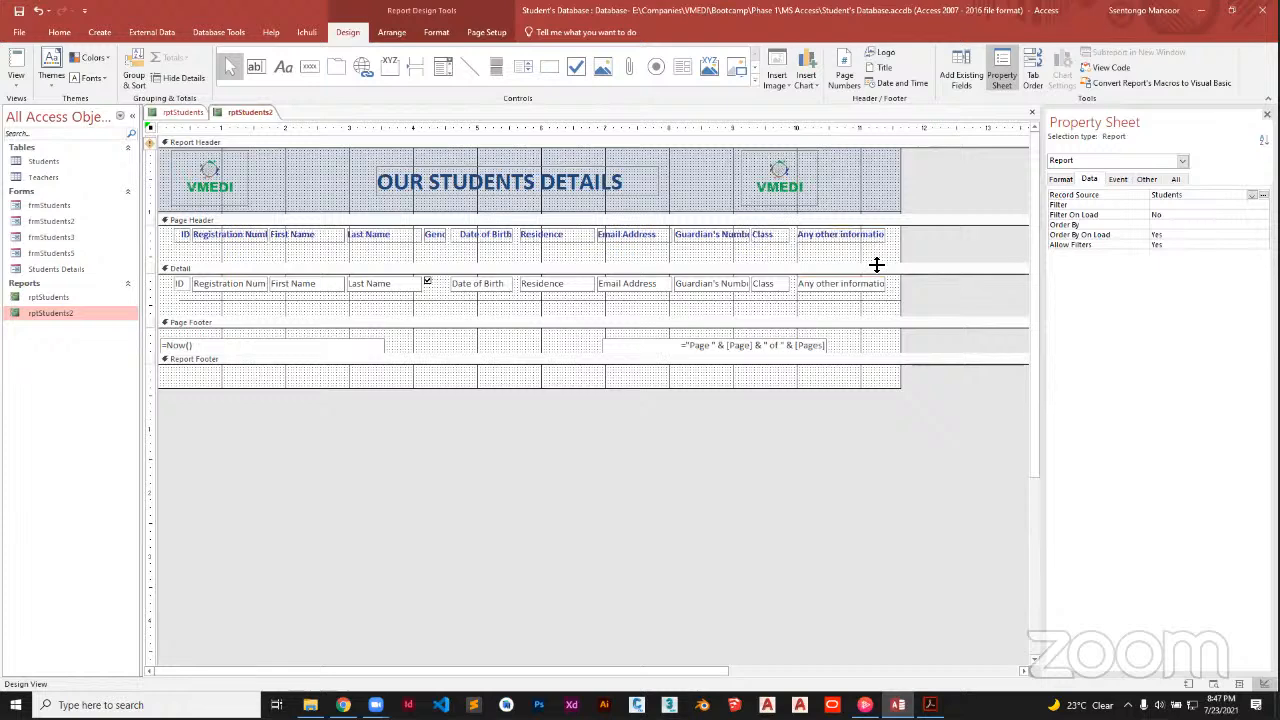
drag(887, 264, 163, 344)
key(ctrl+z)
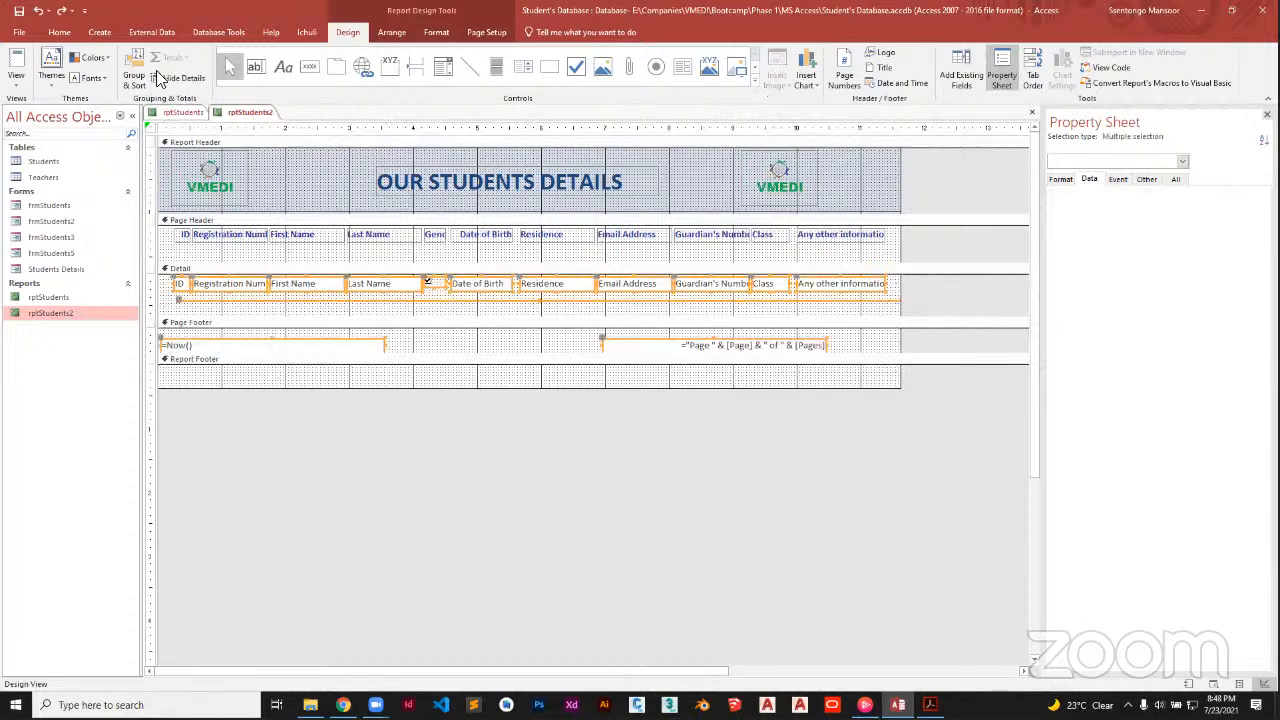
Set the selected Detail fields to the Arial font, keeping the automatic font colour
click(60, 33)
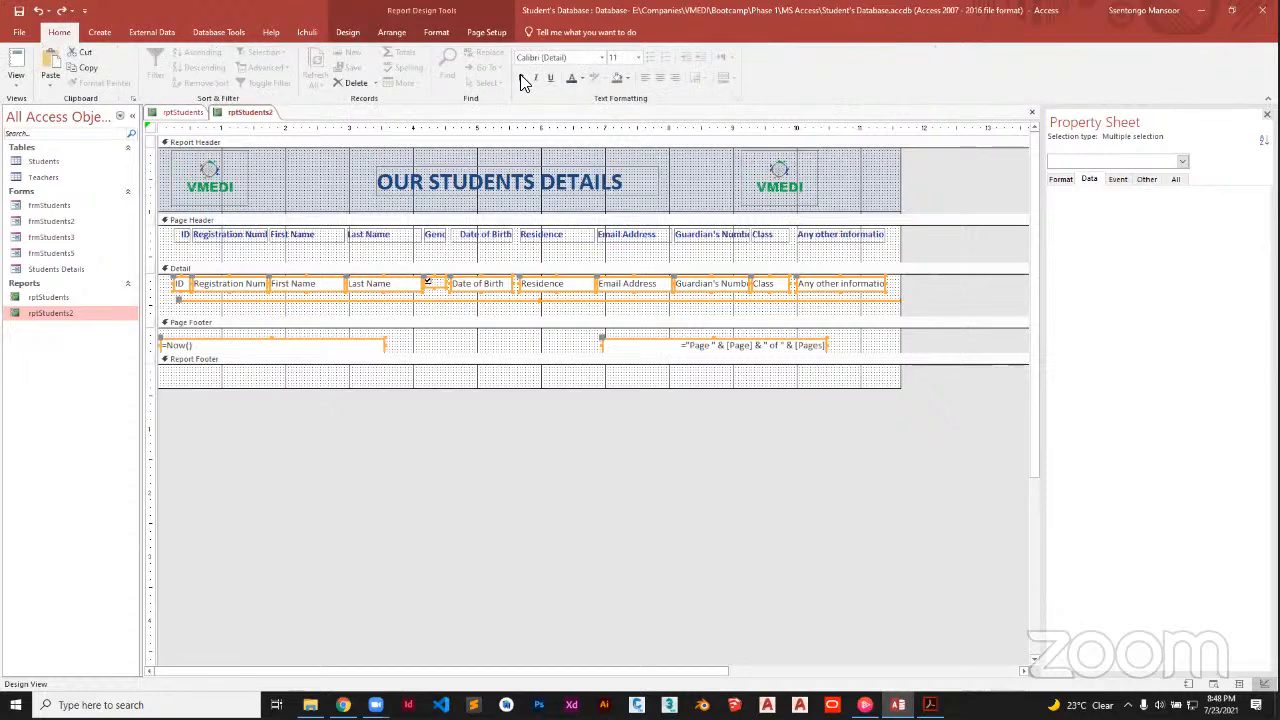
click(581, 78)
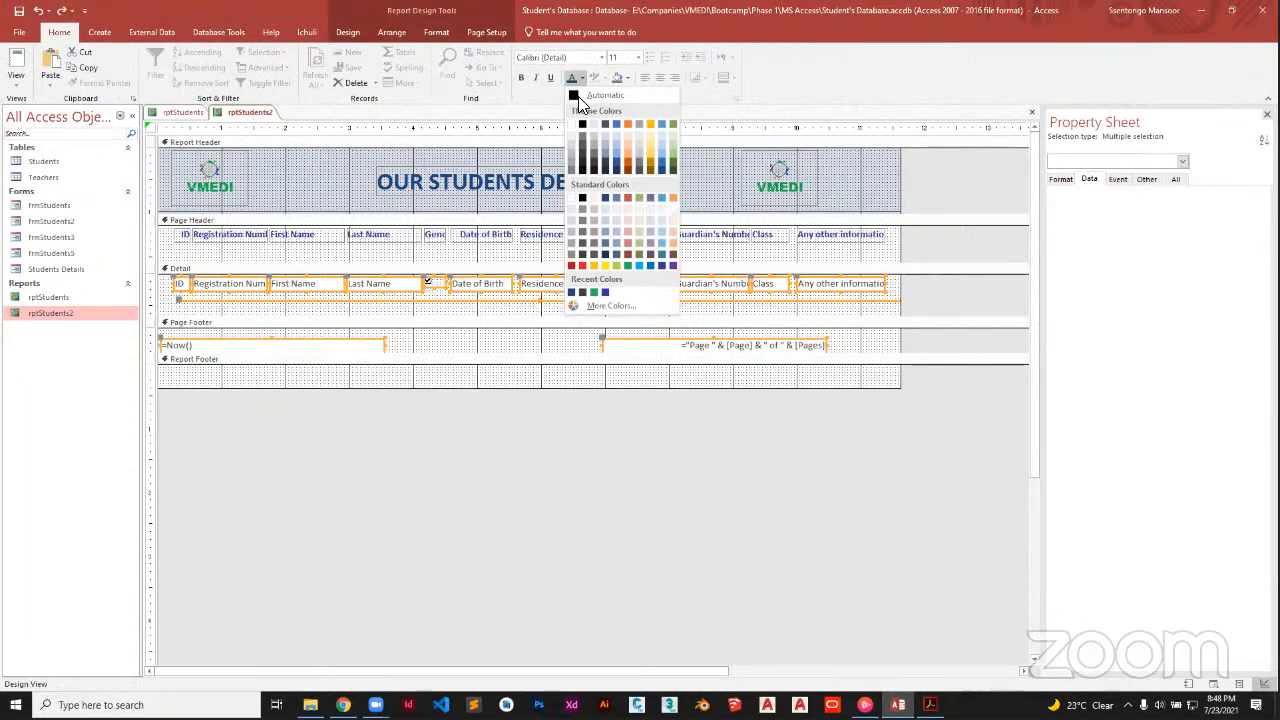
click(575, 90)
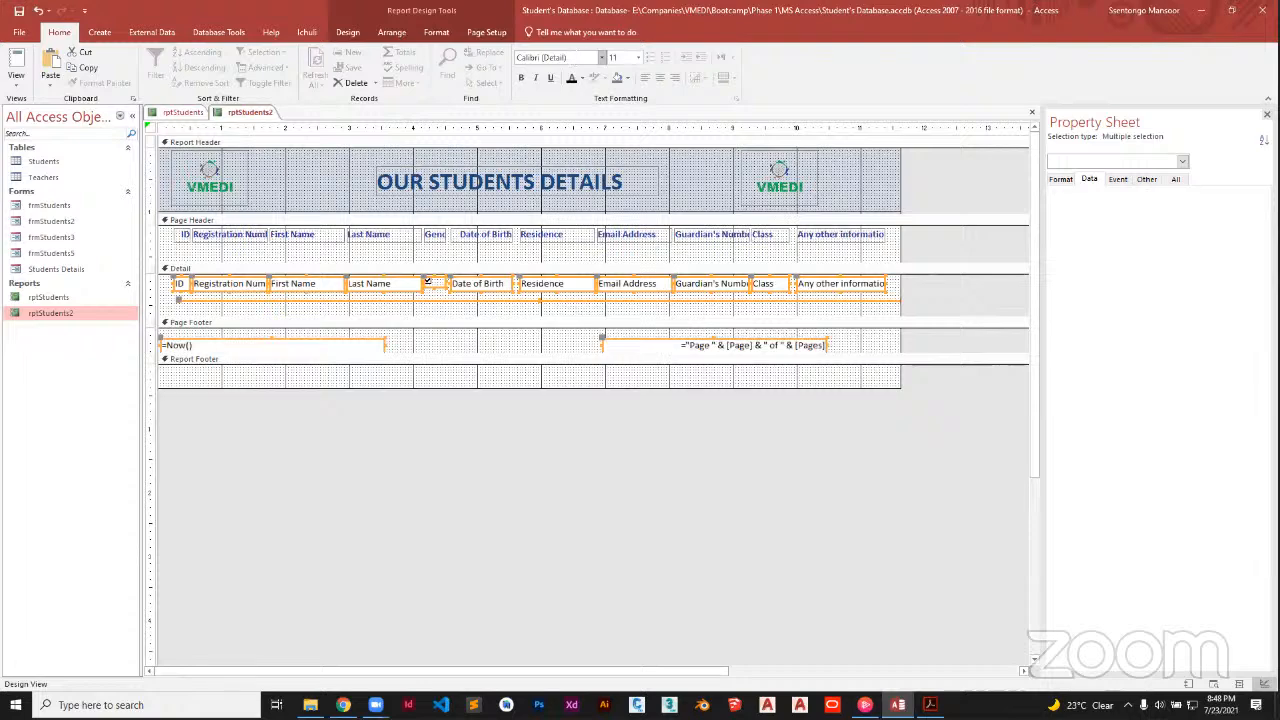
click(556, 58)
text(Arial)
key(Return)
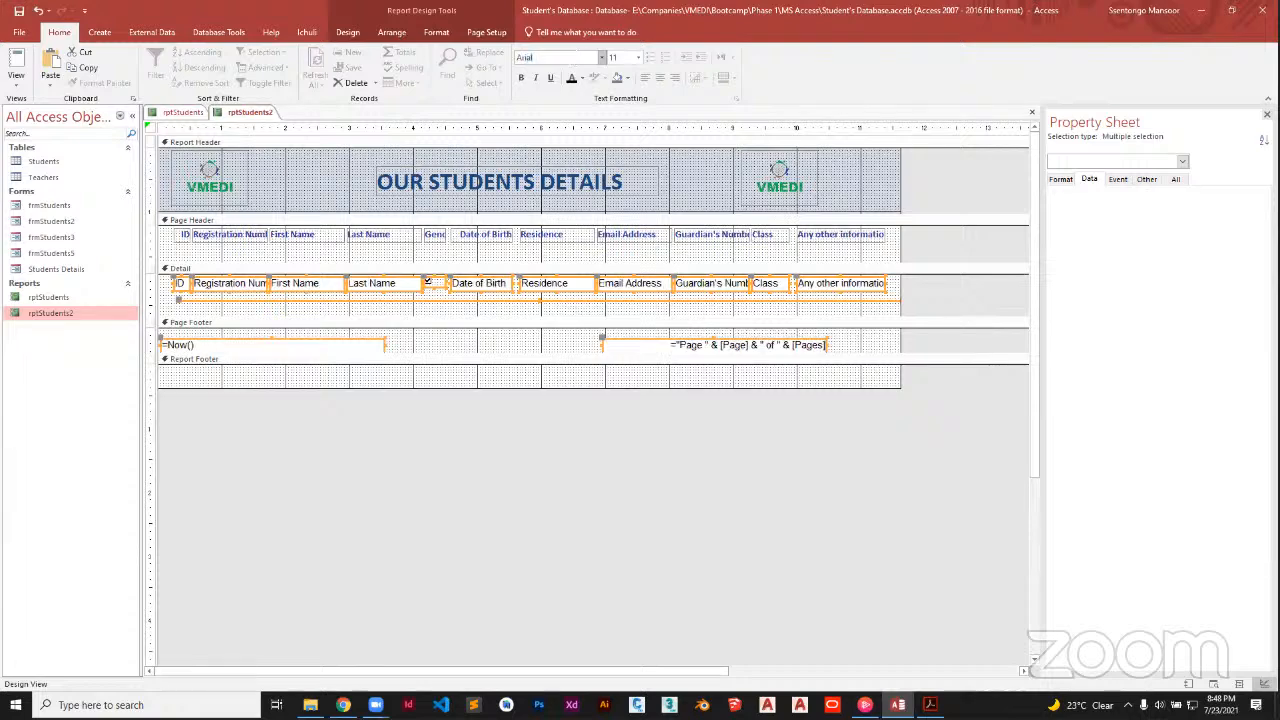
Select every control on rptStudents2 and apply Arial to all of them
click(504, 308)
key(ctrl+a)
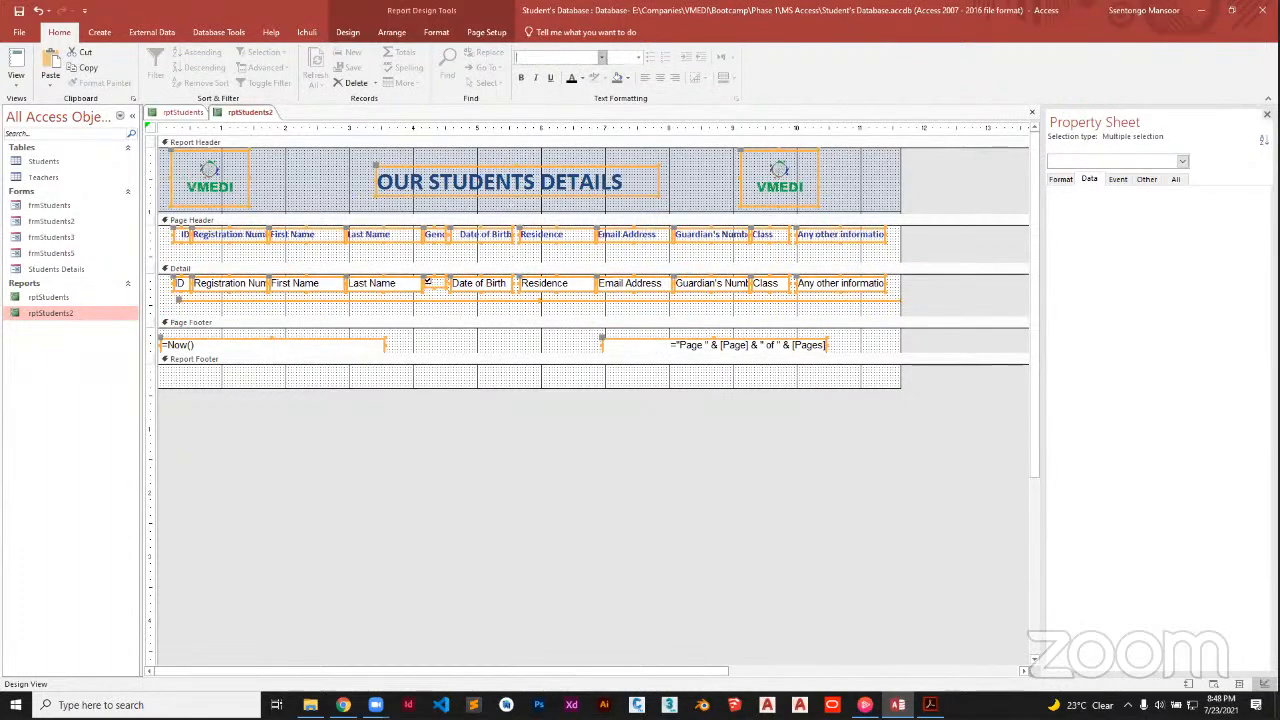
text(Arial)
key(Return)
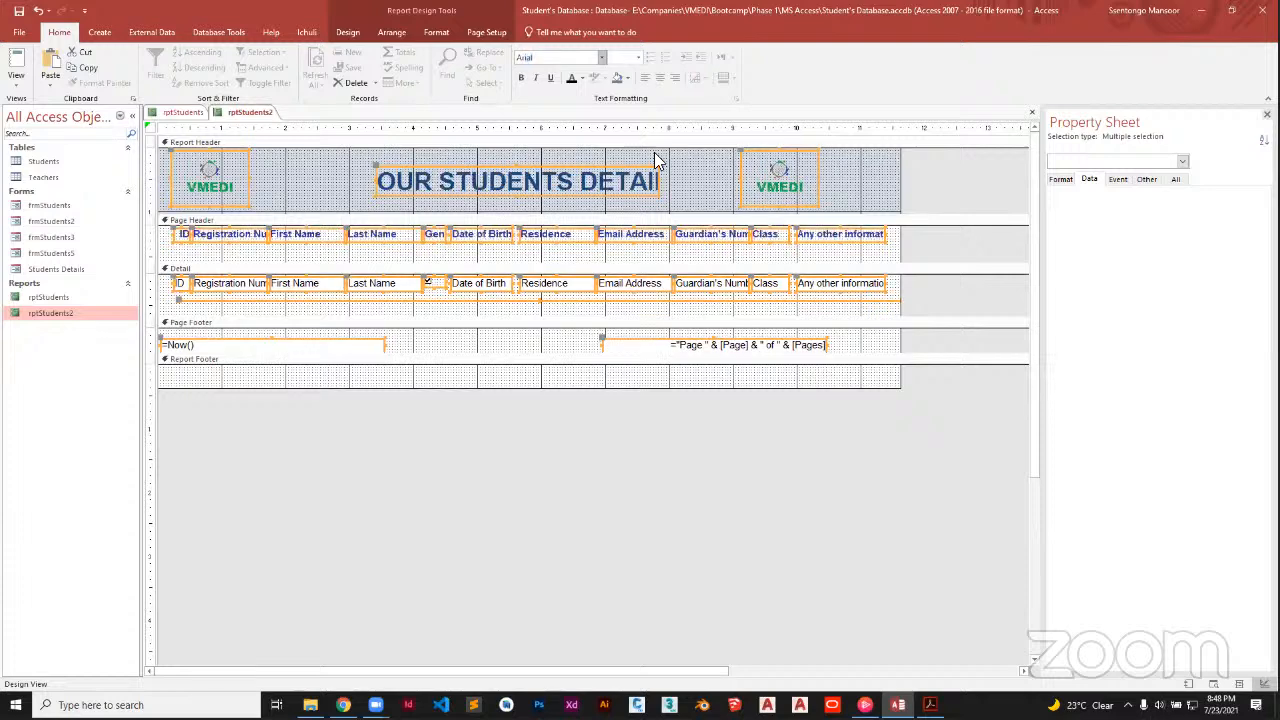
click(926, 263)
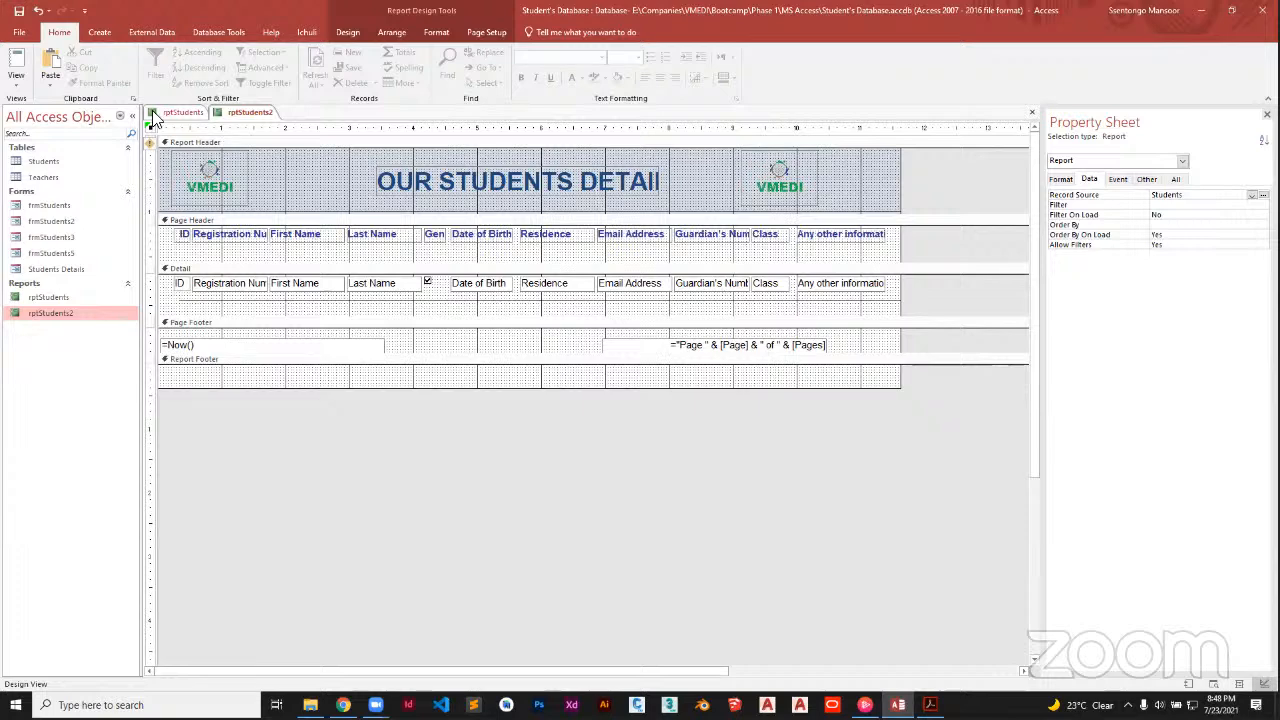
Check rptStudents2 with its data in Report View, then return to Design View
click(17, 84)
click(33, 116)
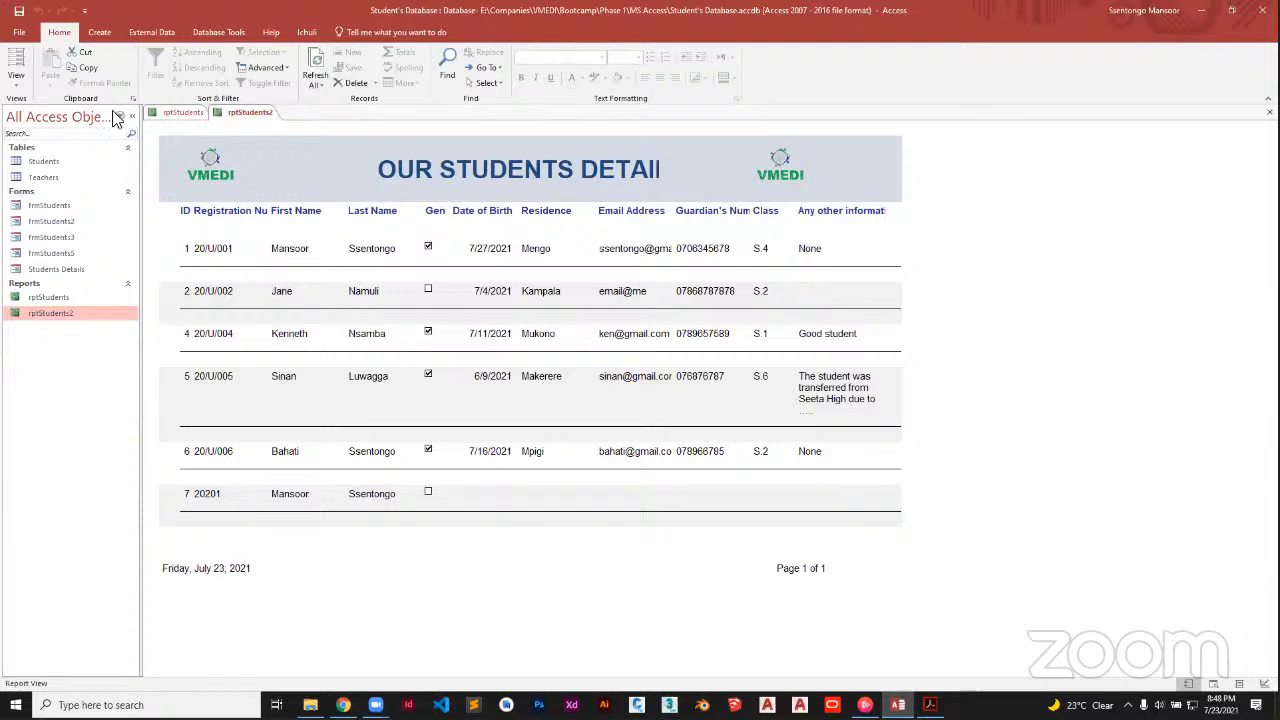
click(16, 78)
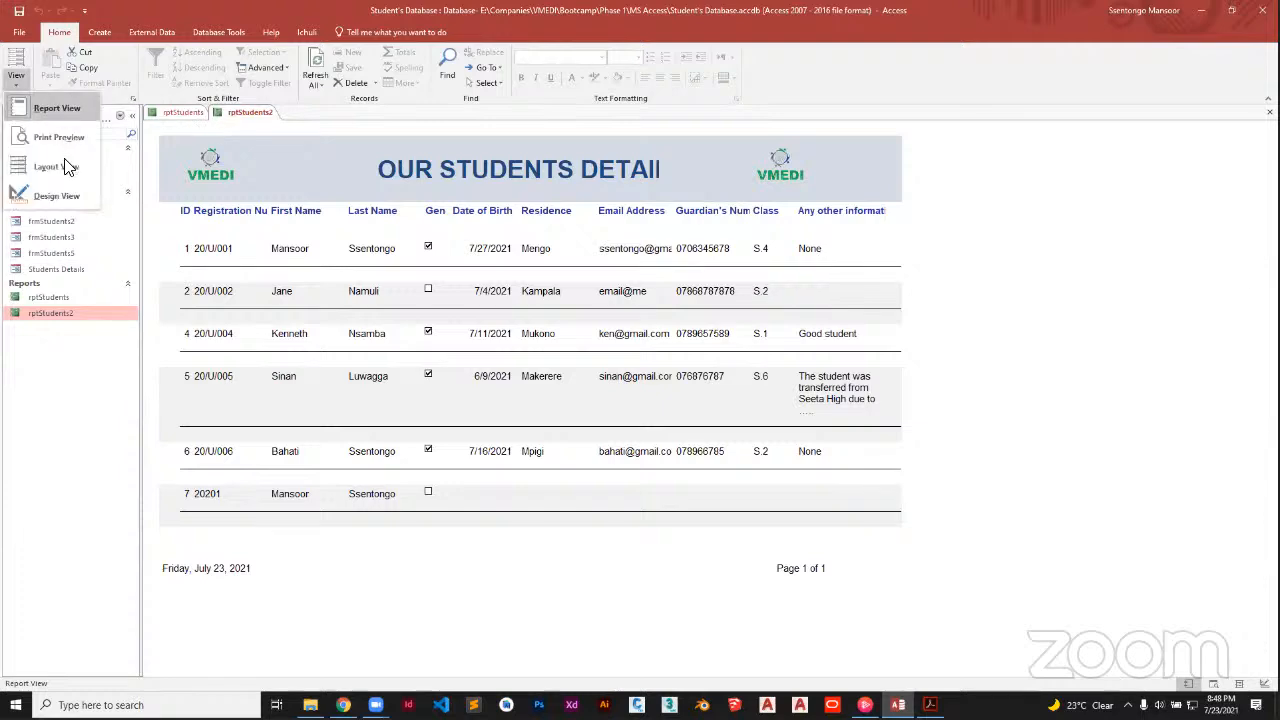
click(60, 196)
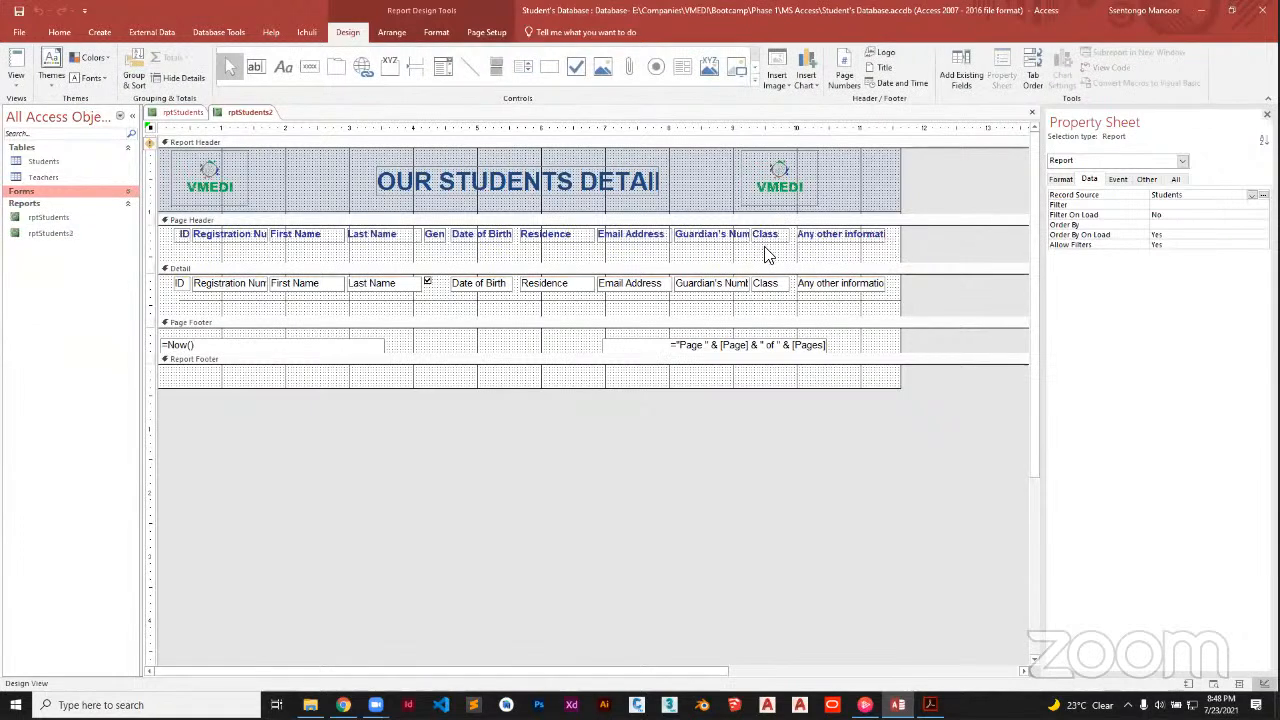
Format the Page Header column labels black and apply a new theme with a light blue header band
drag(766, 254, 175, 243)
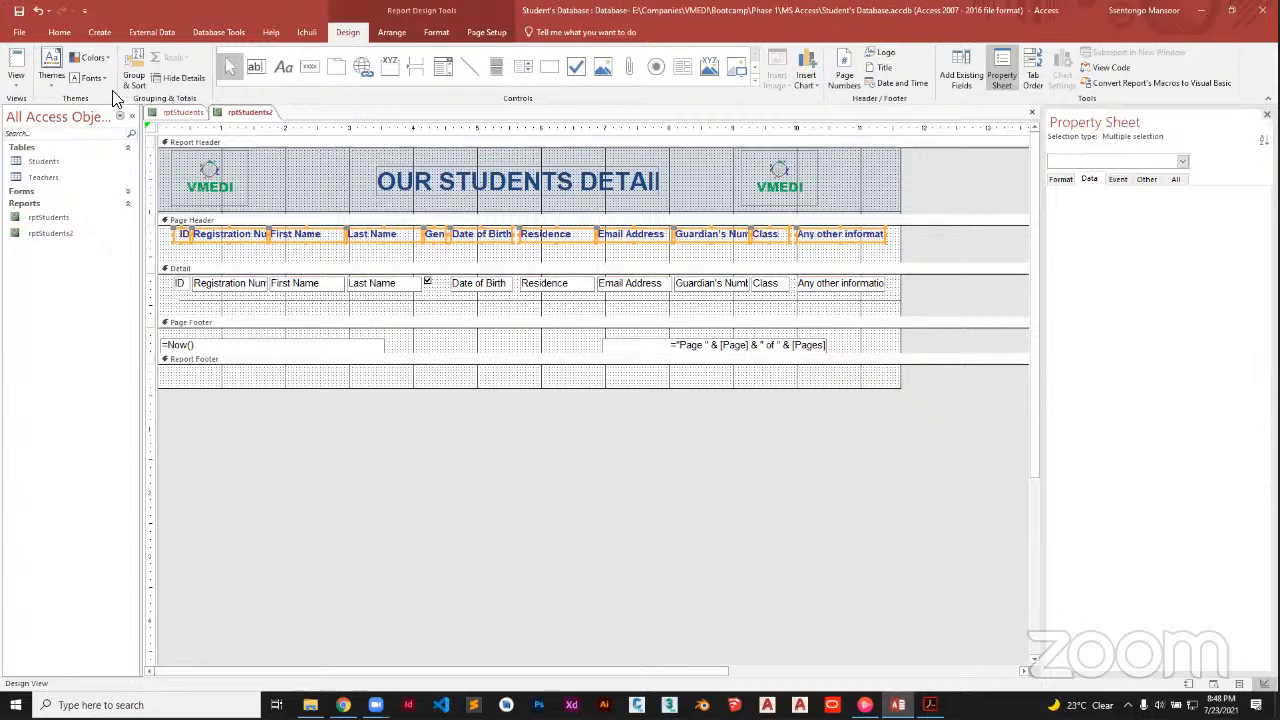
click(59, 32)
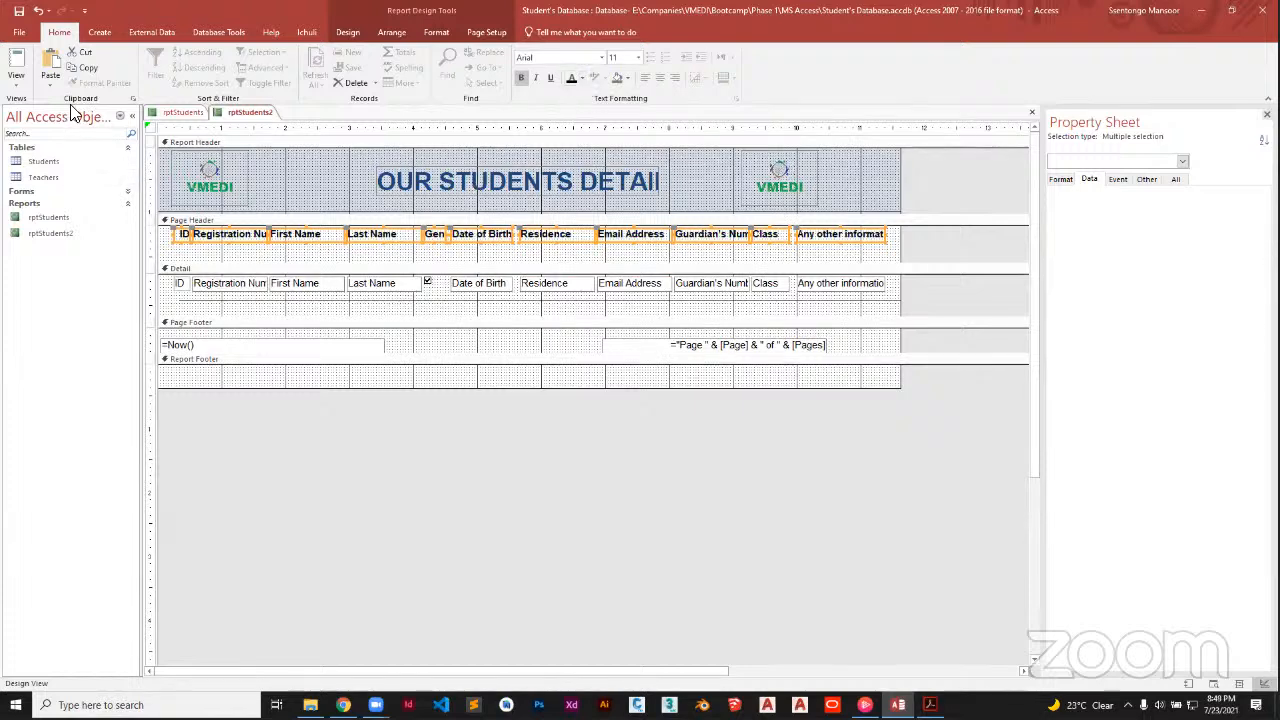
click(358, 32)
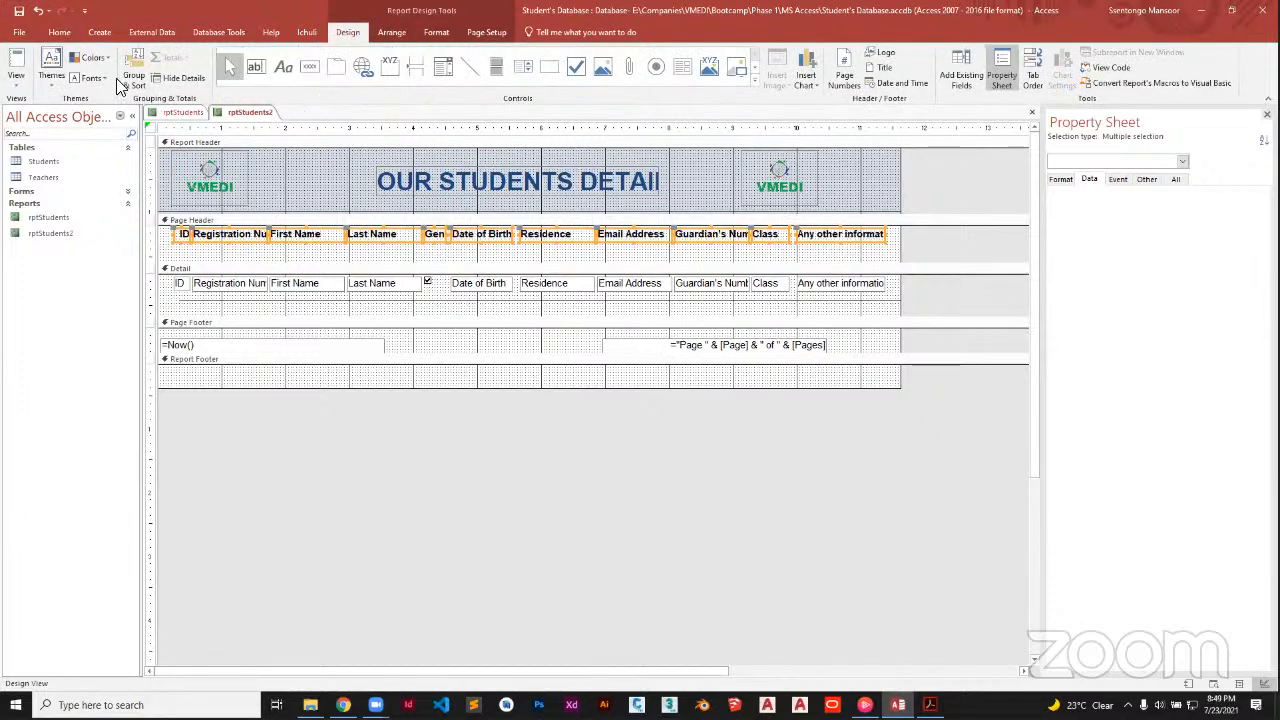
click(104, 58)
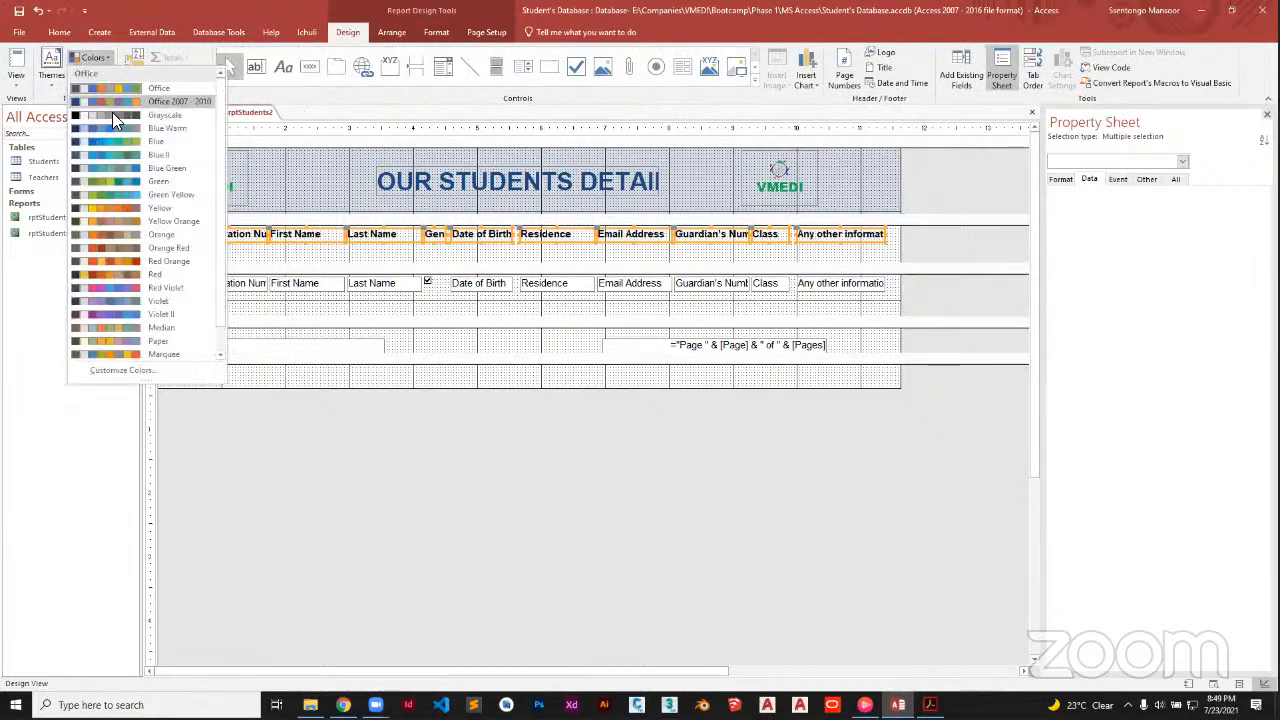
click(936, 259)
click(912, 259)
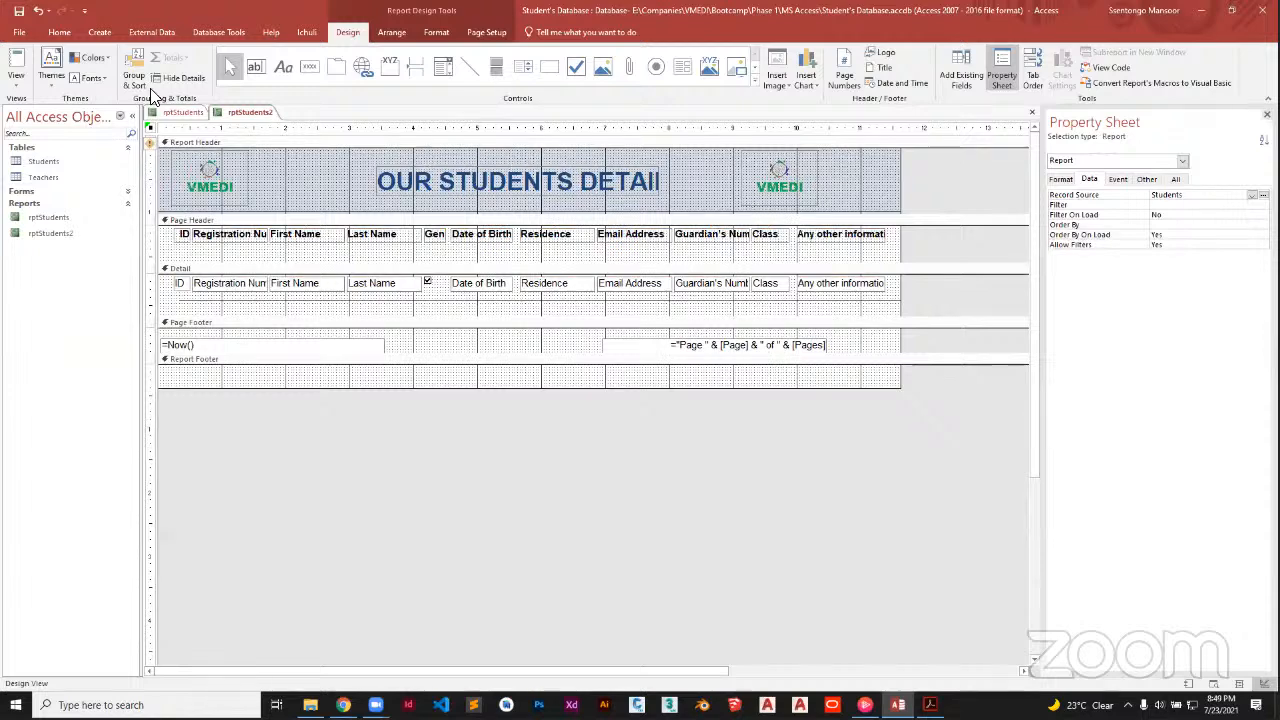
click(56, 84)
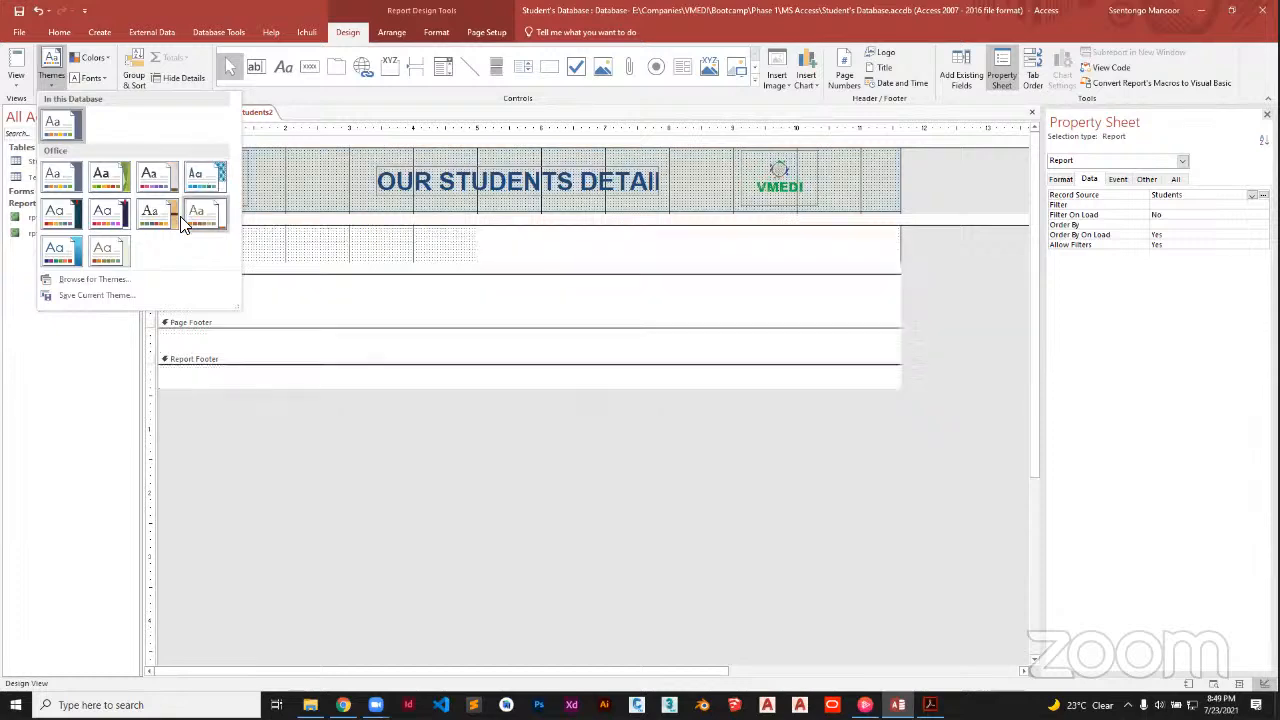
click(73, 250)
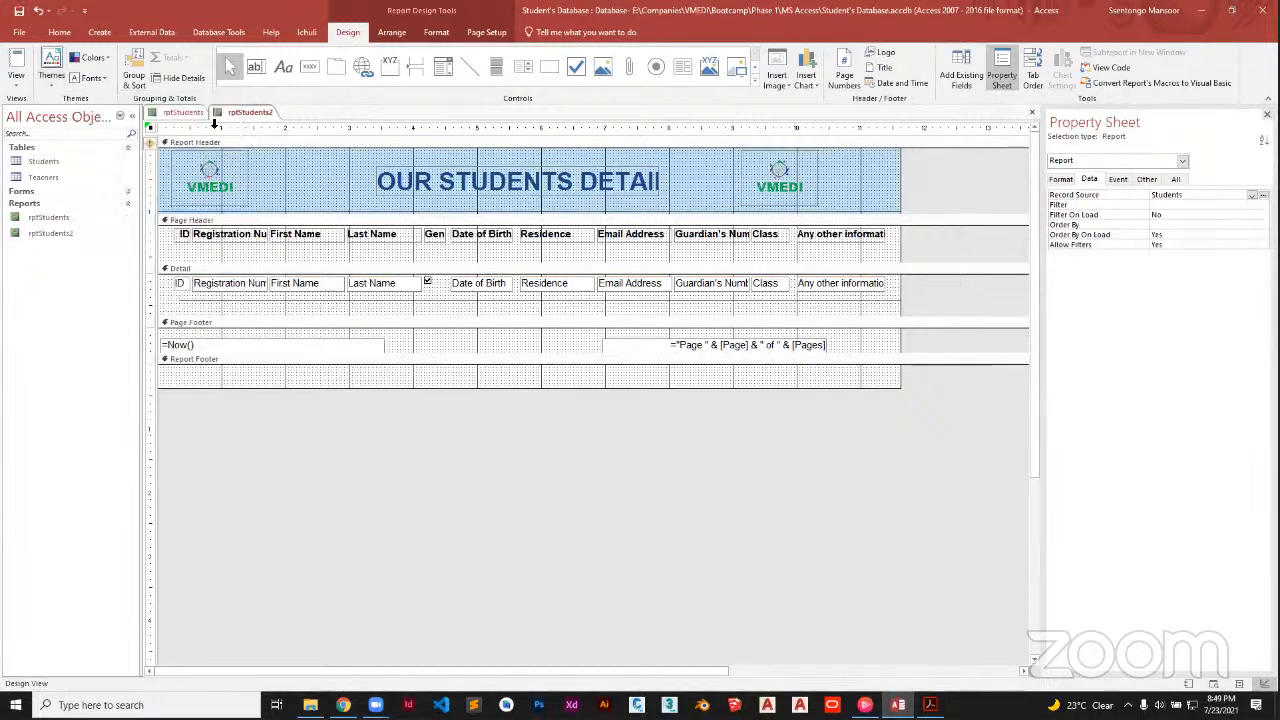
Preview rptStudents2 in Print Preview to check how it prints
click(16, 84)
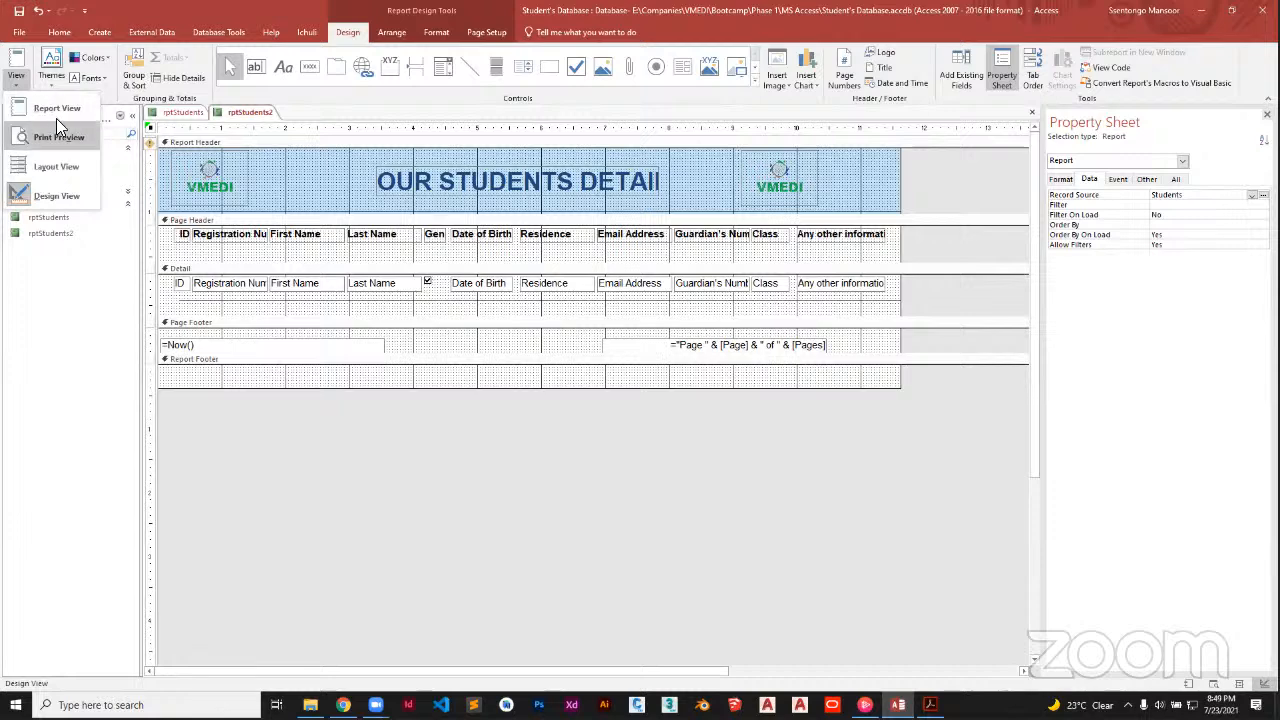
click(62, 134)
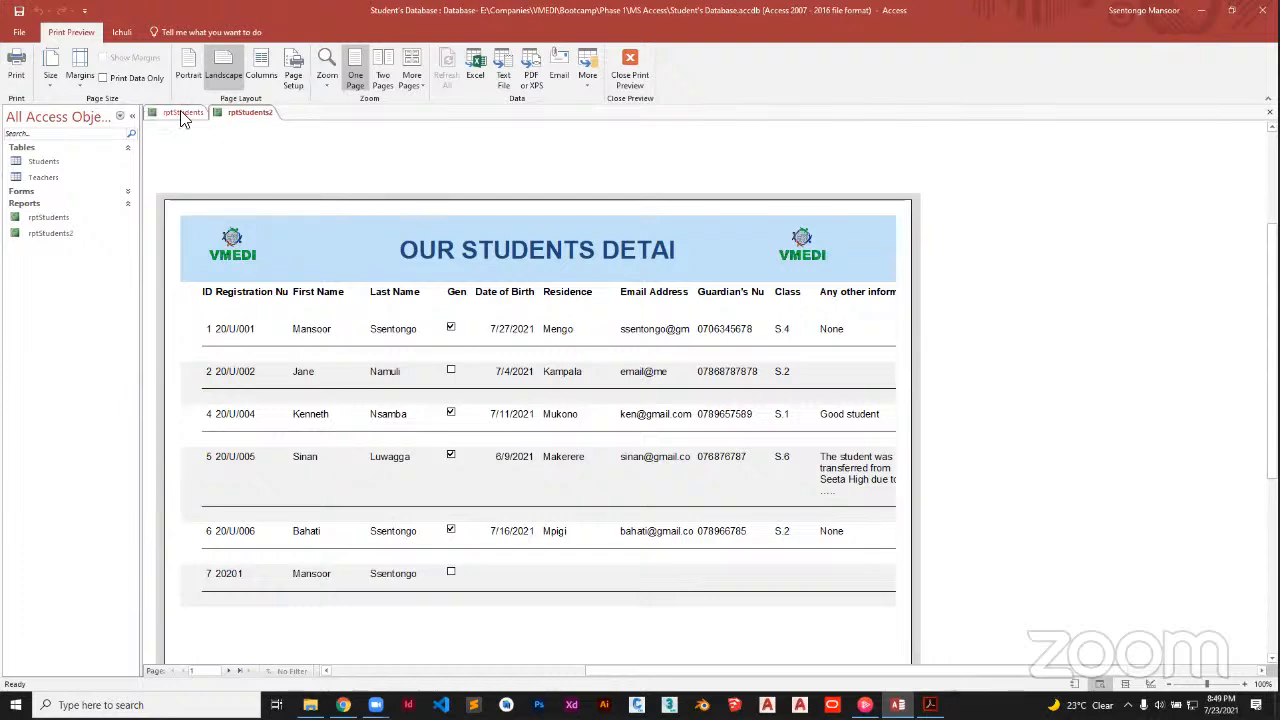
click(632, 64)
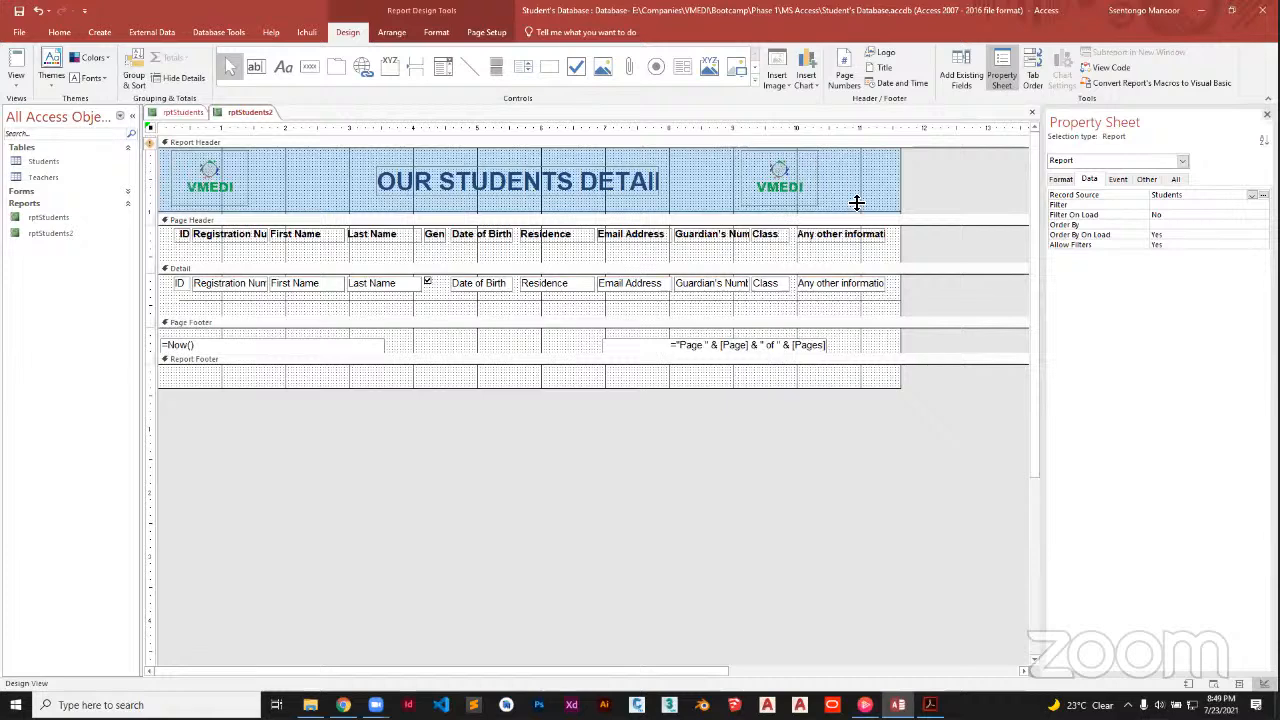
click(16, 84)
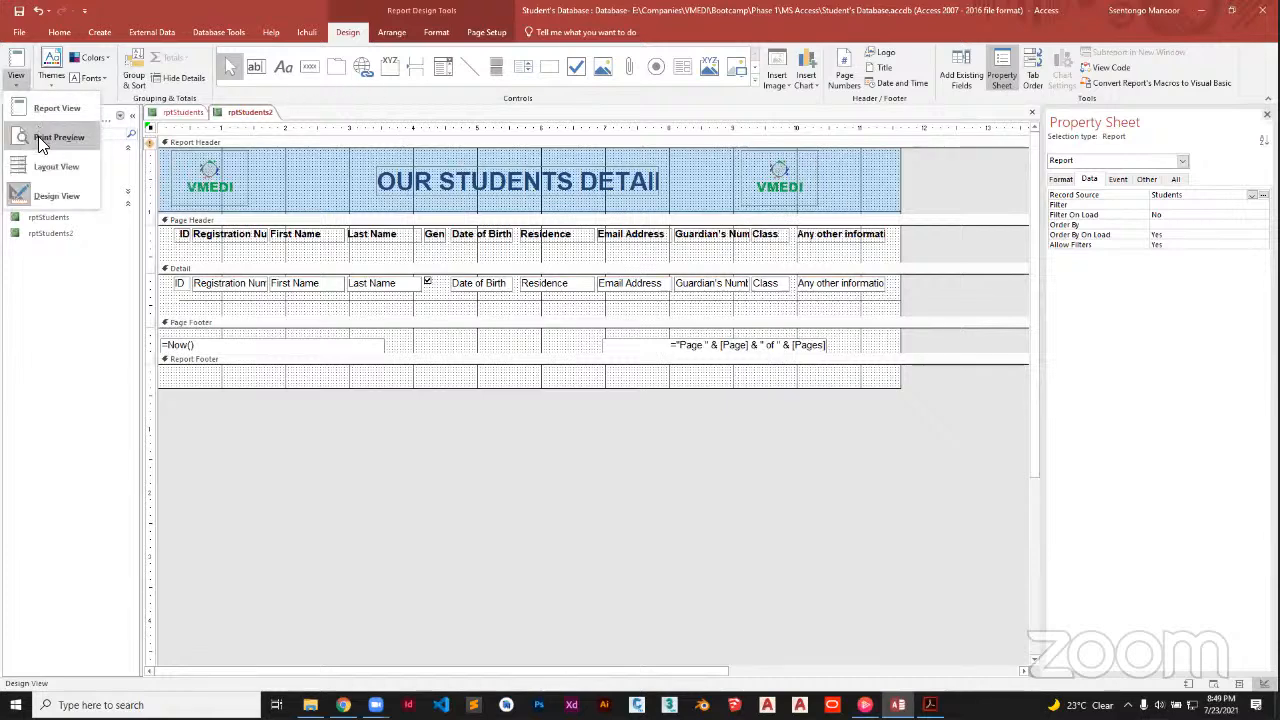
click(42, 139)
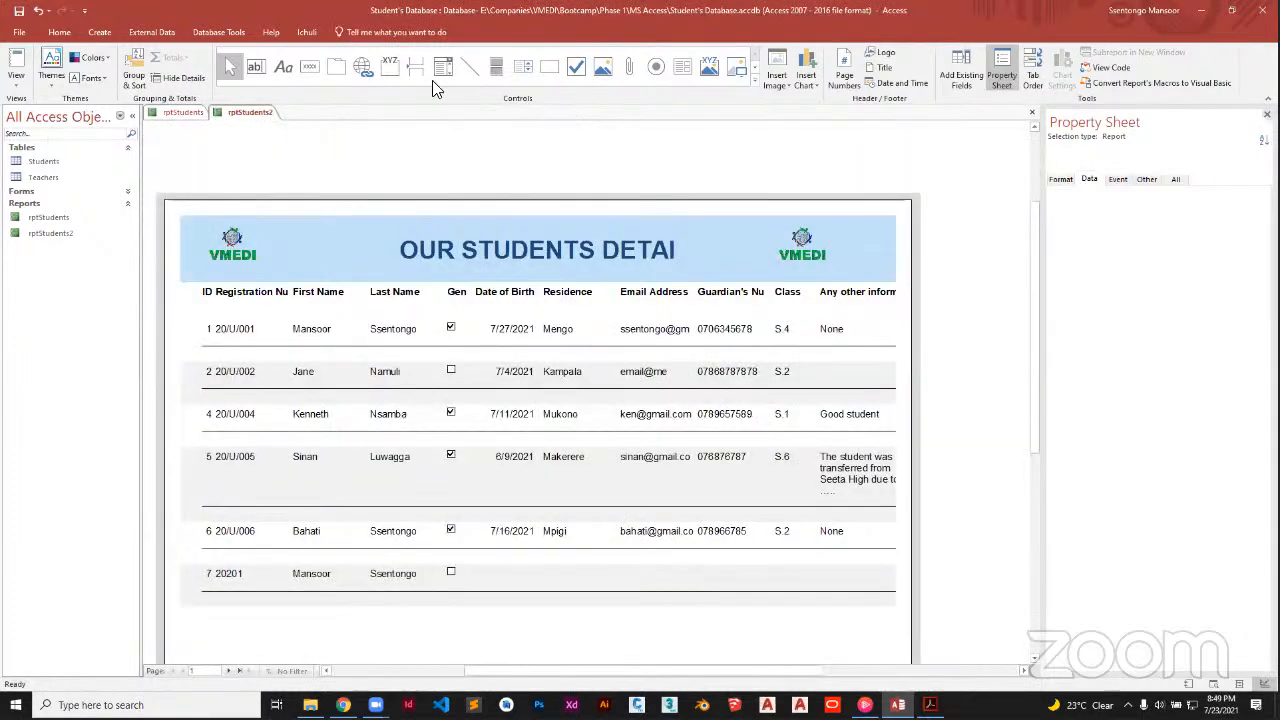
In Page Setup, set the paper size to A3
click(293, 75)
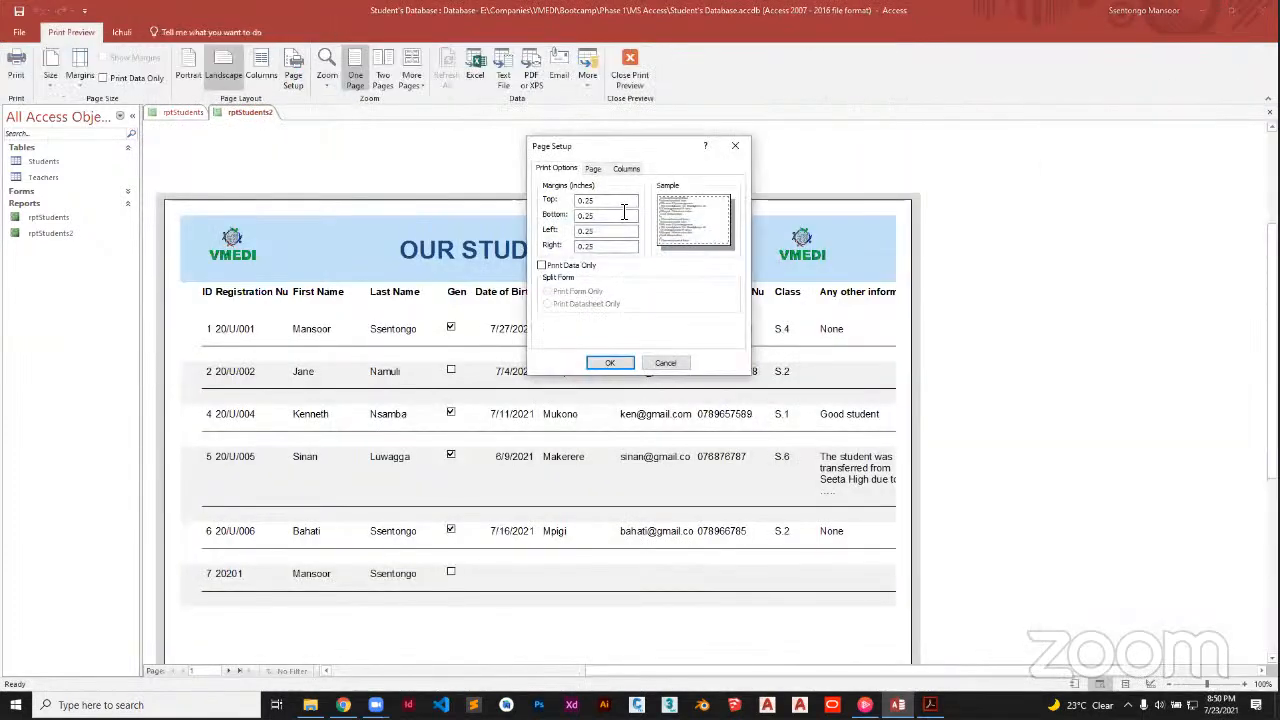
click(594, 168)
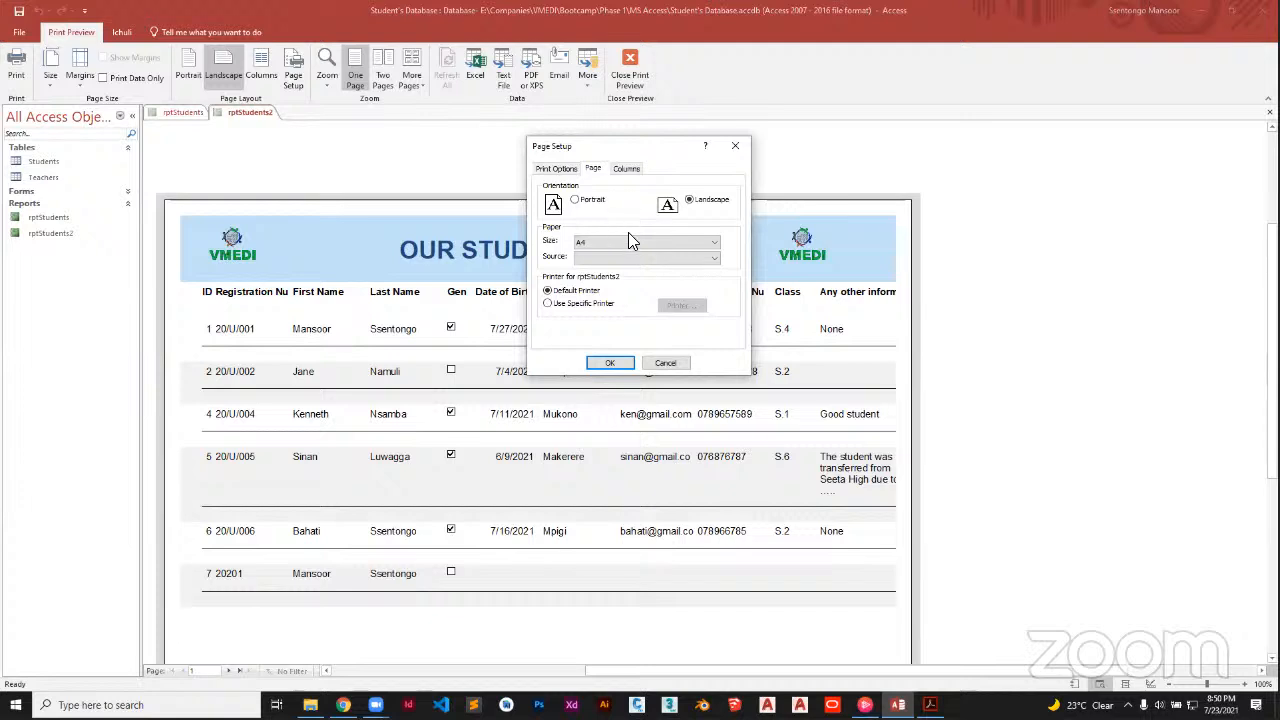
click(628, 241)
click(608, 260)
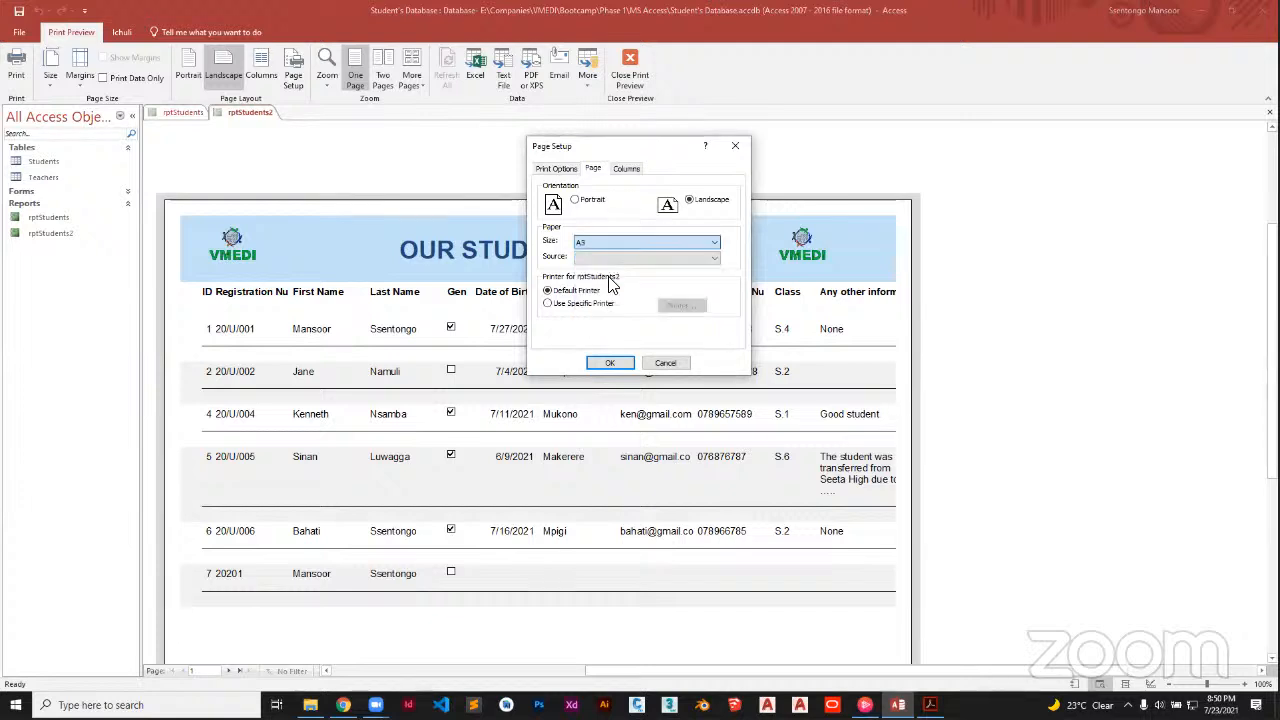
click(621, 366)
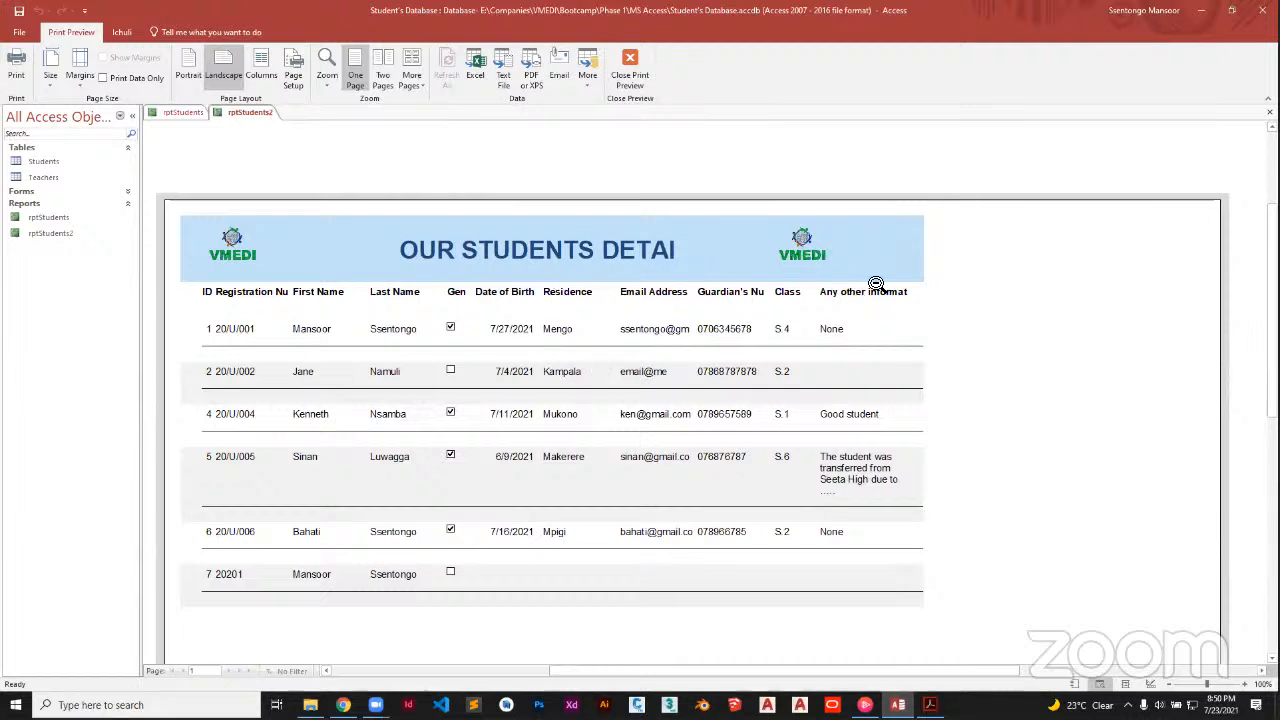
Save rptStudents2 and close Print Preview
right_click(220, 115)
click(166, 142)
right_click(237, 118)
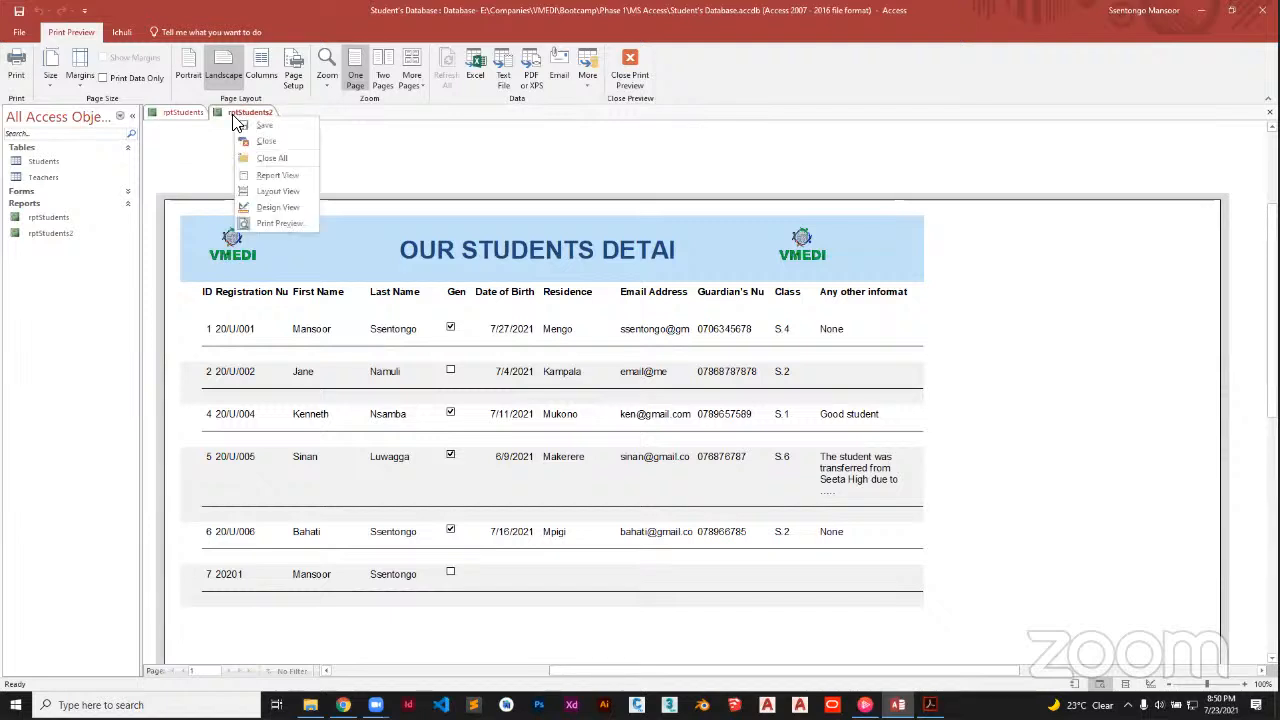
click(264, 127)
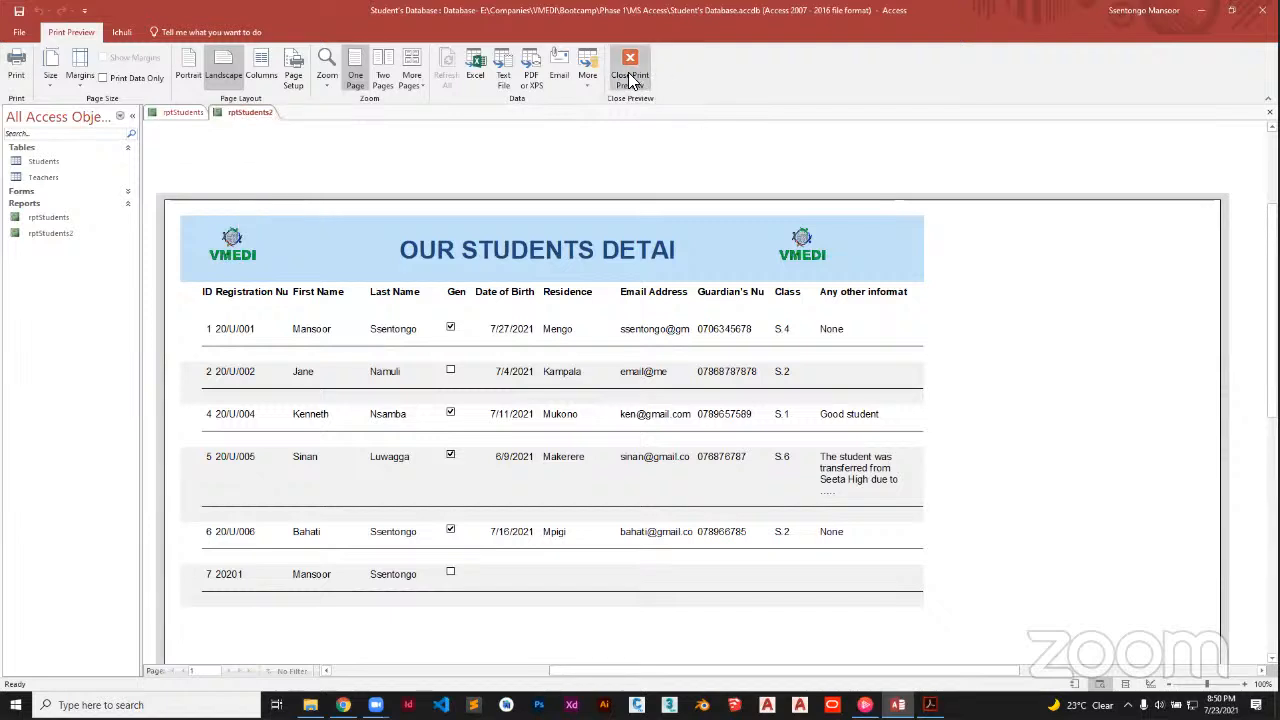
click(630, 78)
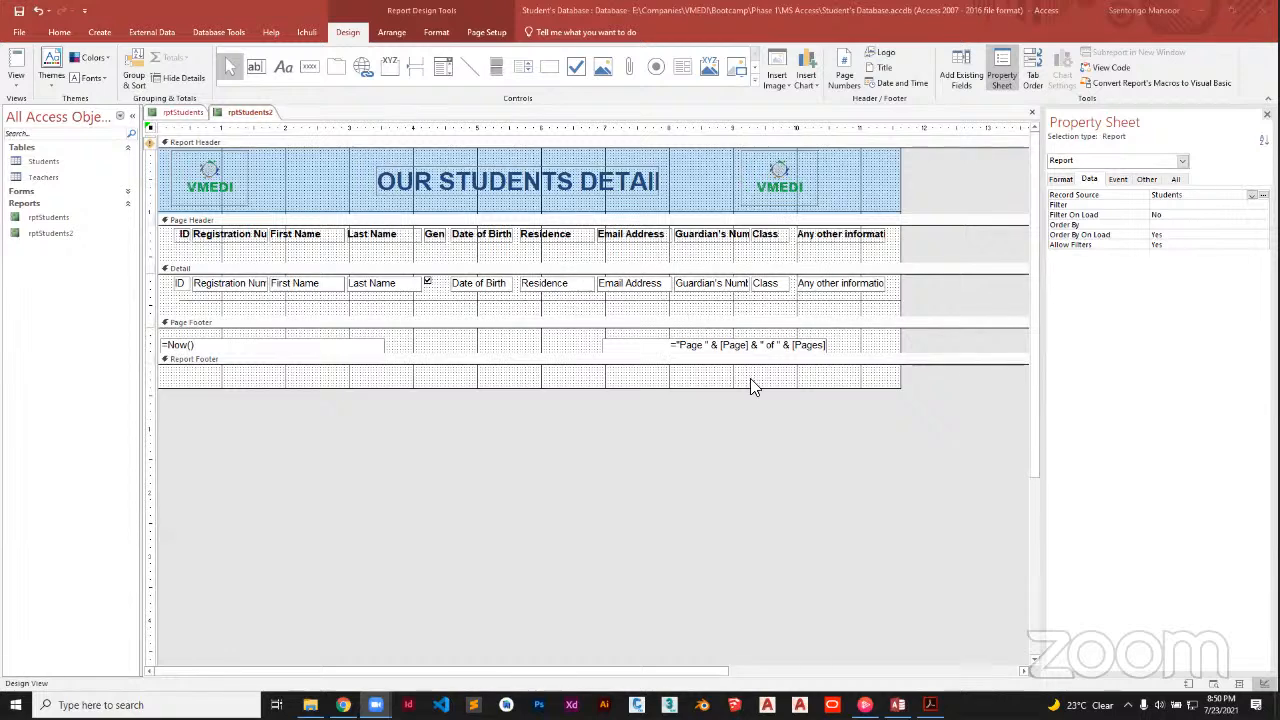
Save and close the rptStudents2 report tab
right_click(258, 114)
click(265, 121)
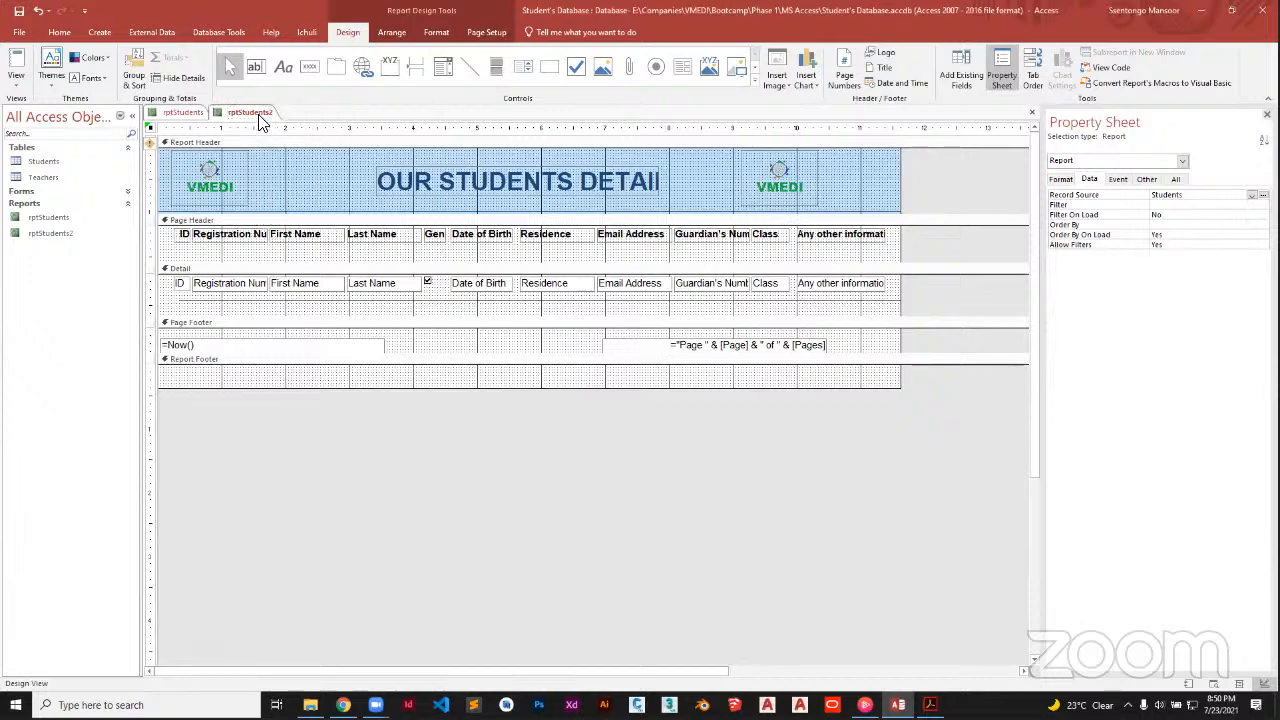
right_click(265, 121)
click(268, 138)
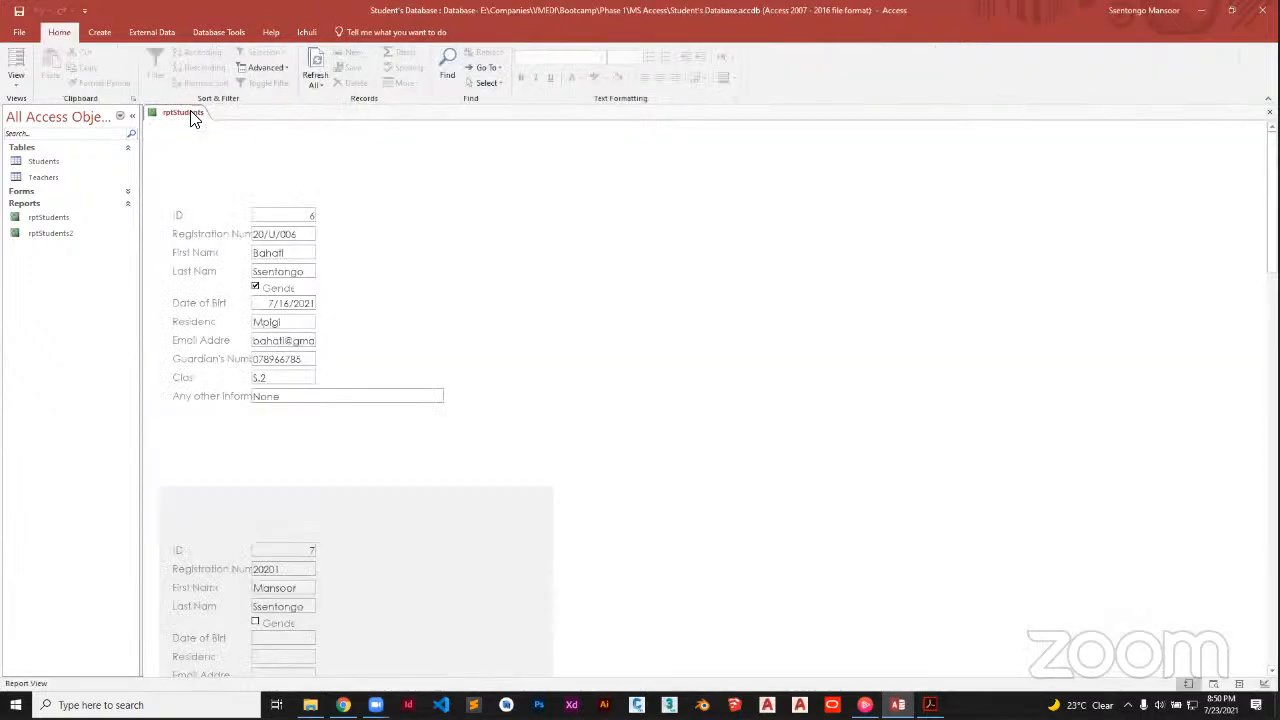
Close the rptStudents report tab and select the Students table
right_click(195, 116)
click(203, 122)
right_click(213, 124)
click(221, 136)
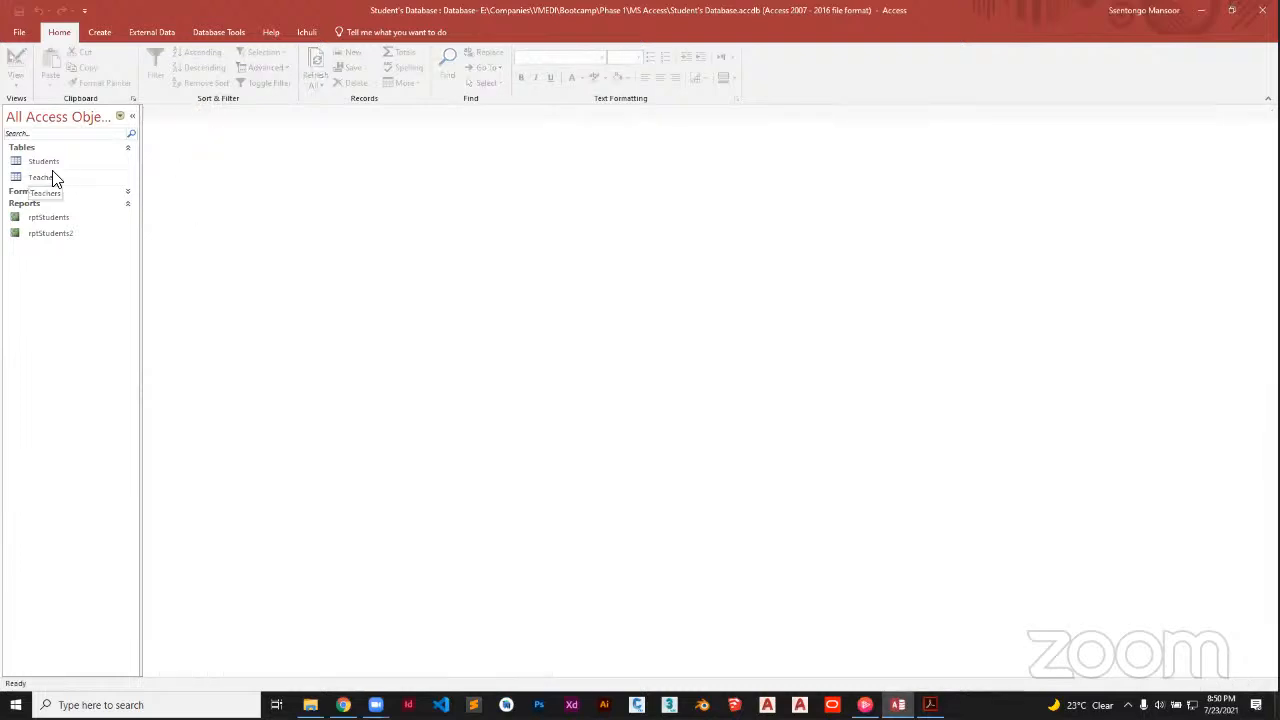
click(45, 163)
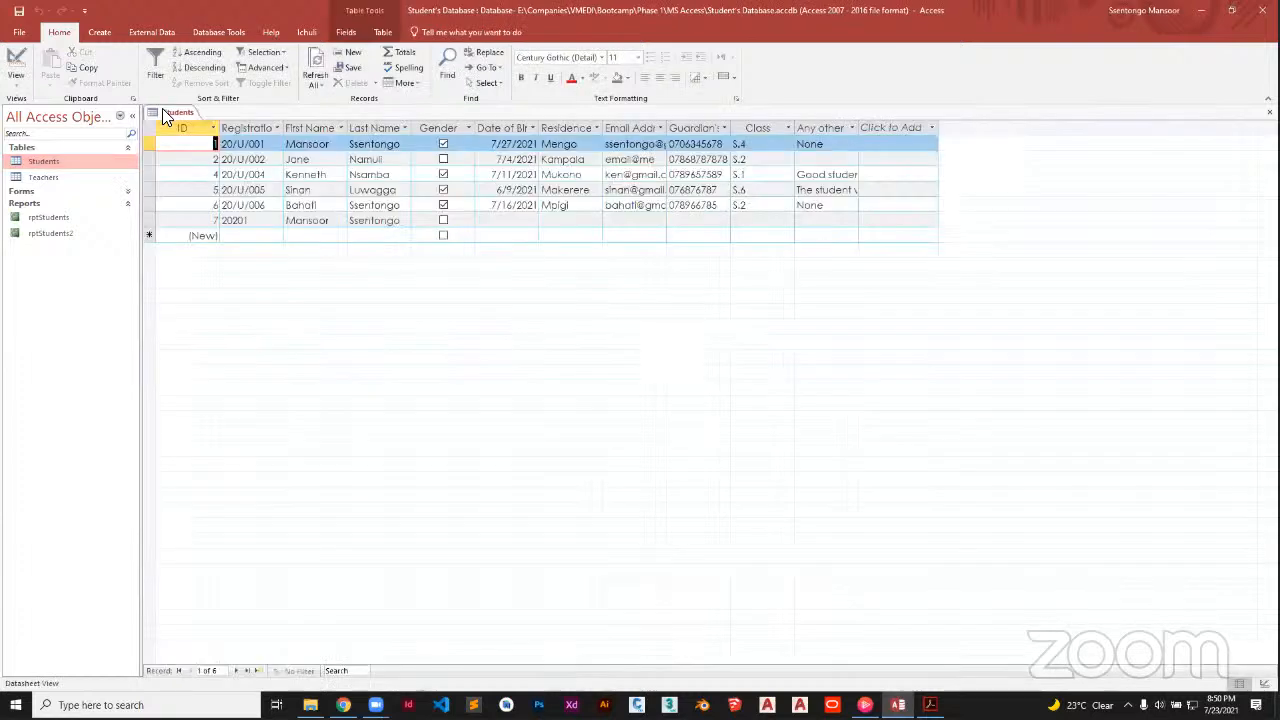
Close the Students table and open frmStudents, frmStudents2 and frmStudents5 from the Forms list
right_click(162, 110)
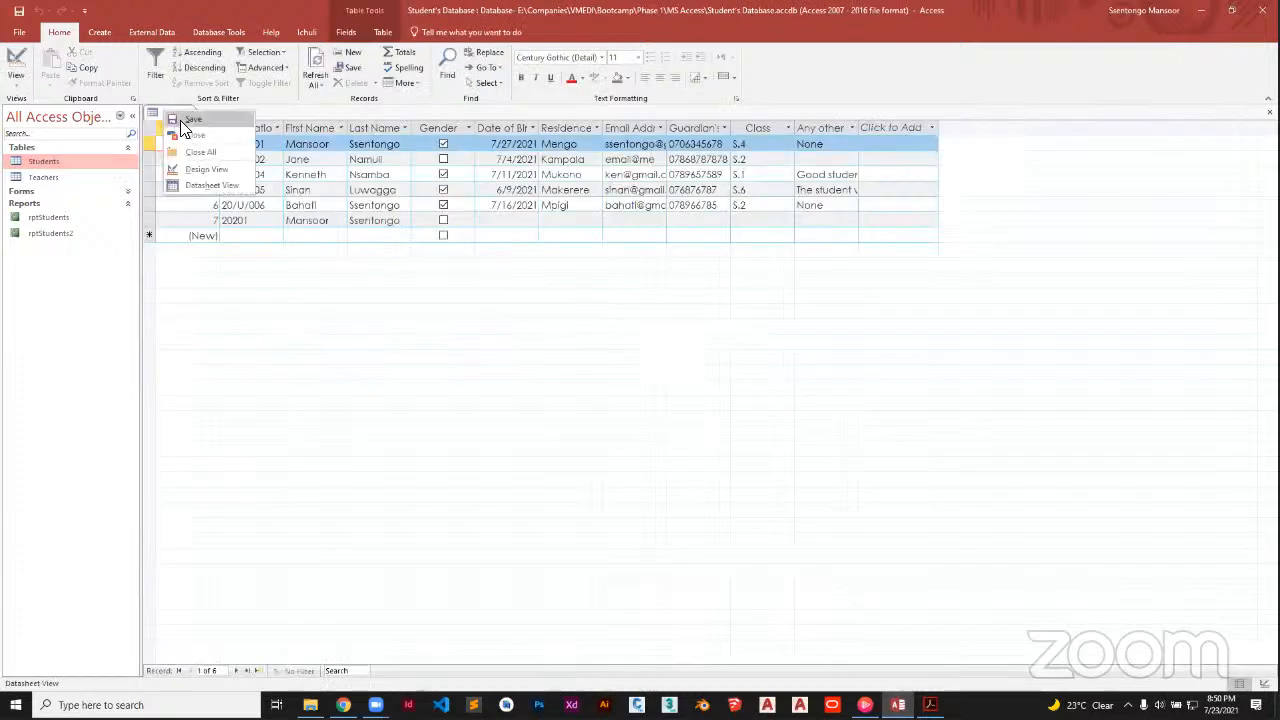
click(46, 203)
click(127, 191)
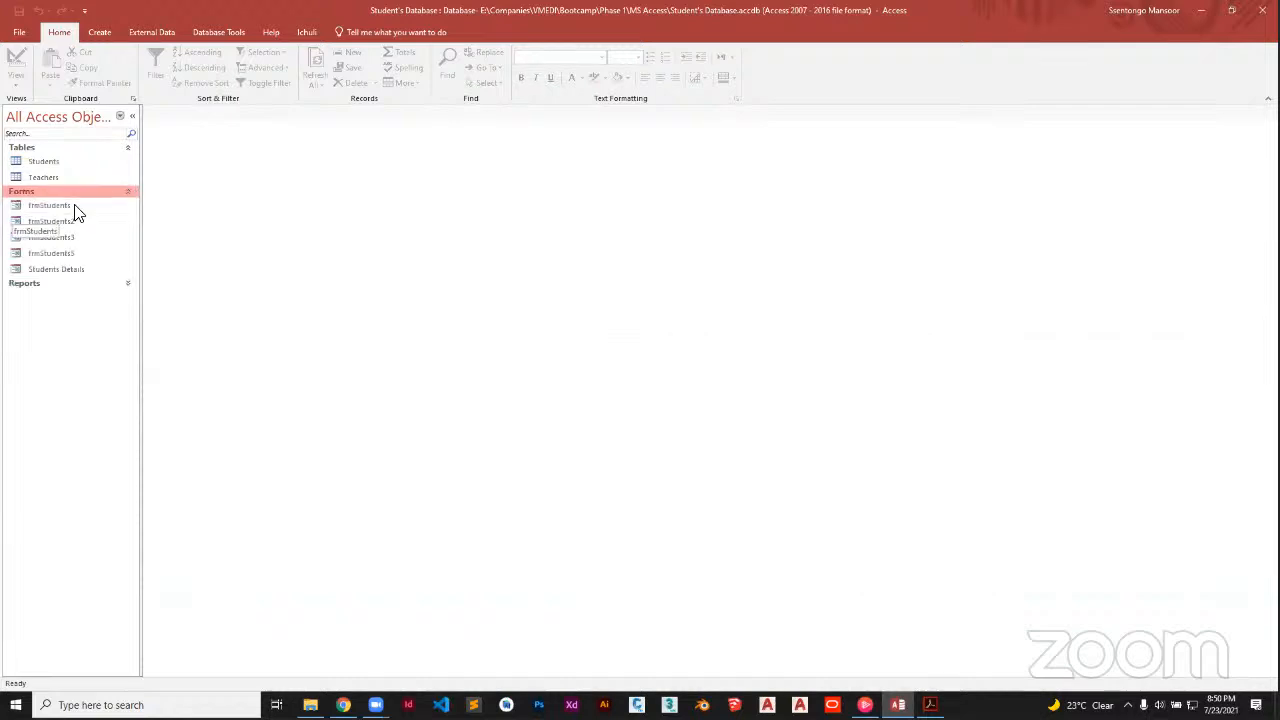
double_click(74, 205)
double_click(83, 221)
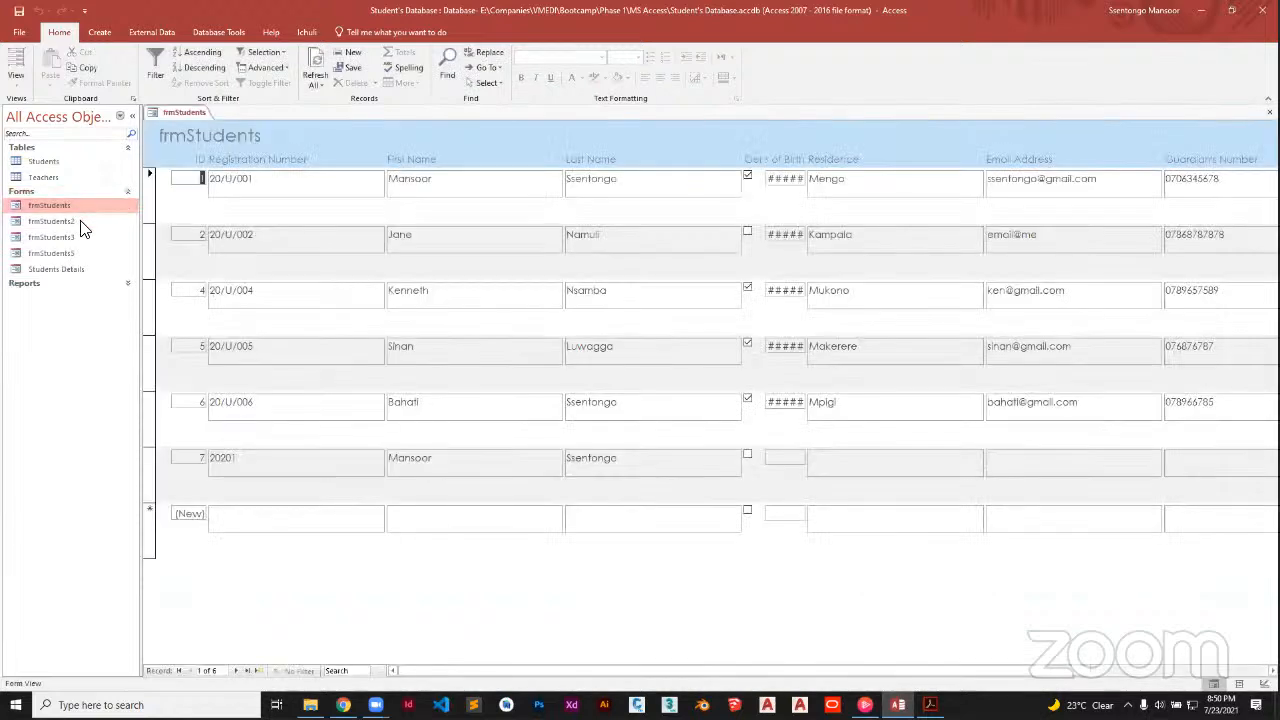
double_click(83, 253)
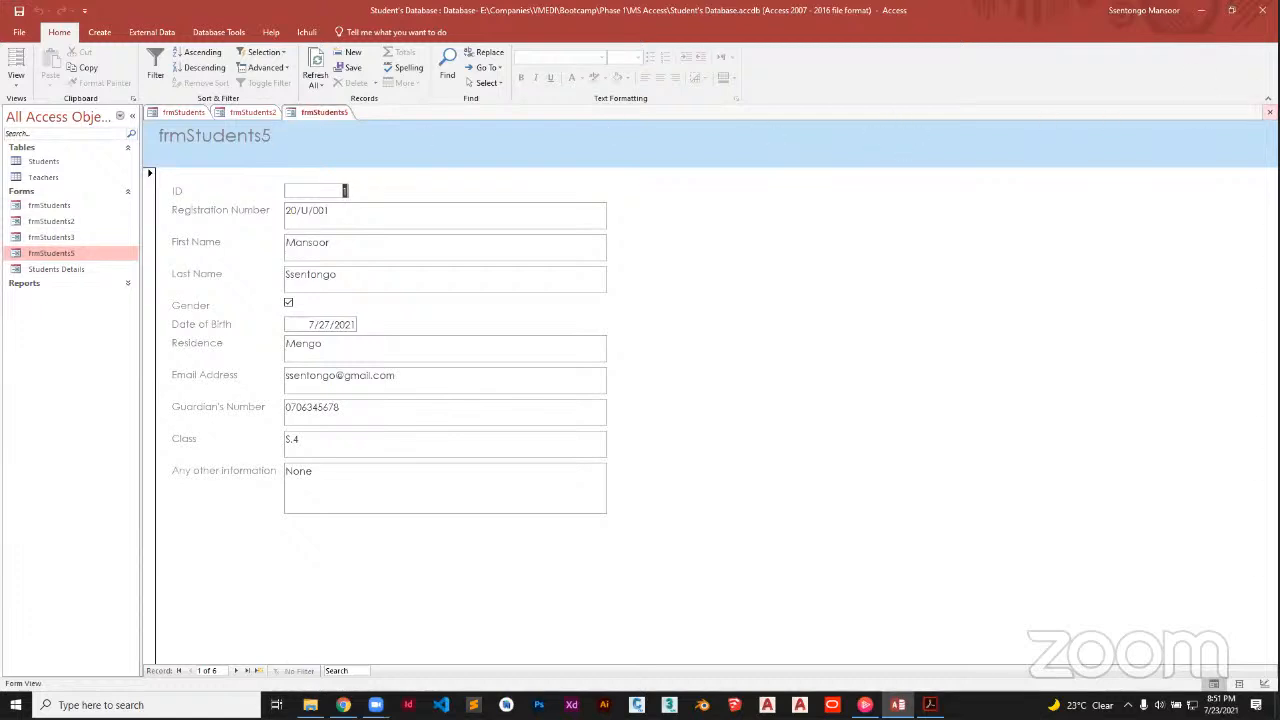
Close the frmStudents5, frmStudents2 and frmStudents tabs, then reopen frmStudents5 in Layout View
click(1269, 112)
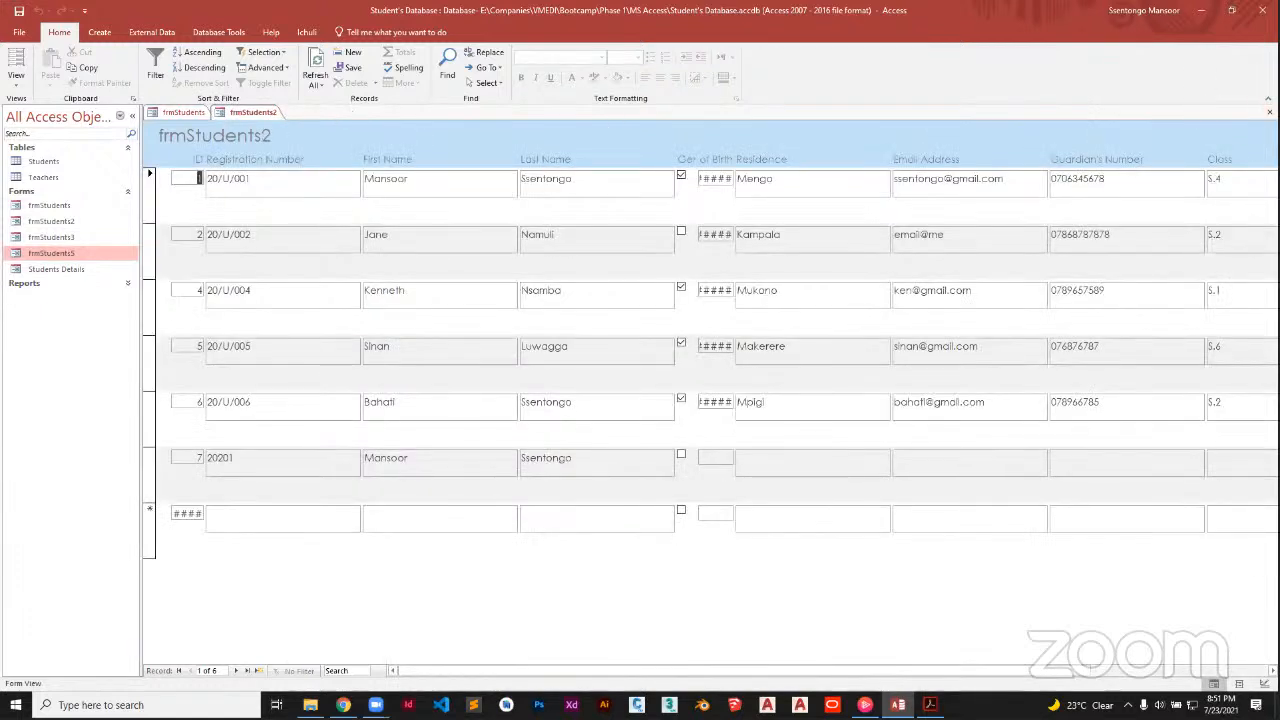
click(1269, 112)
click(1269, 112)
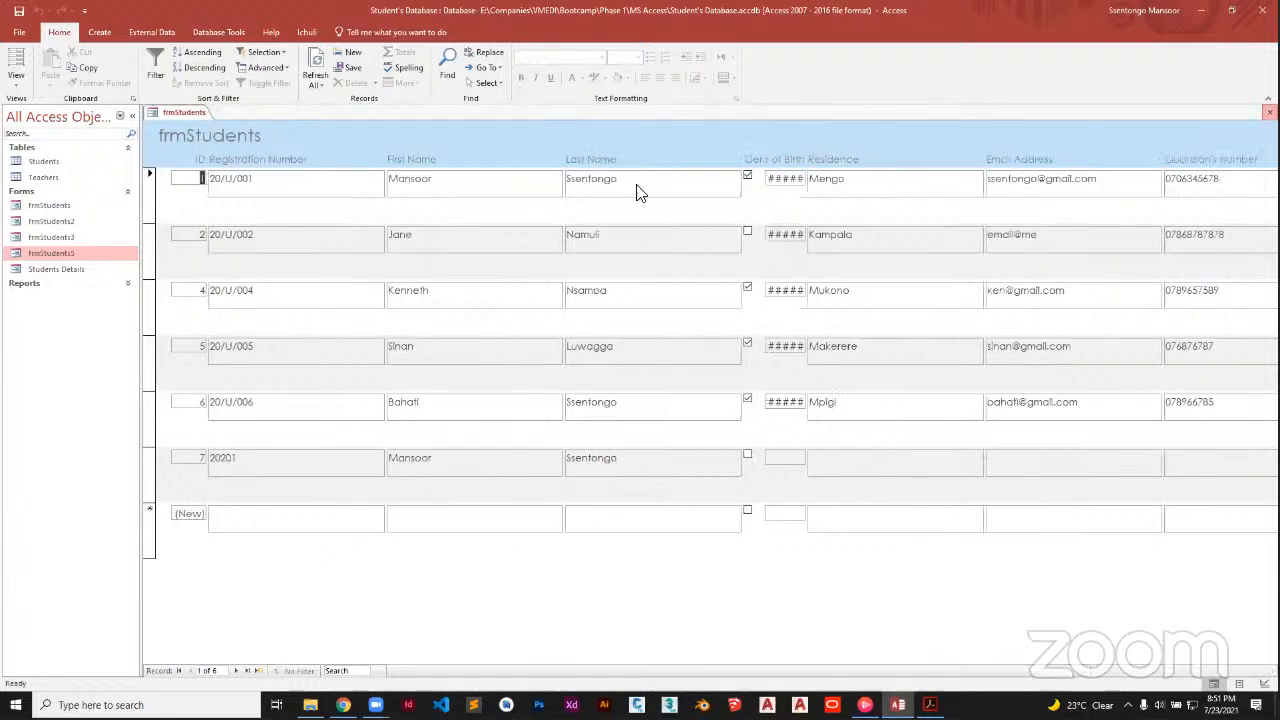
right_click(34, 254)
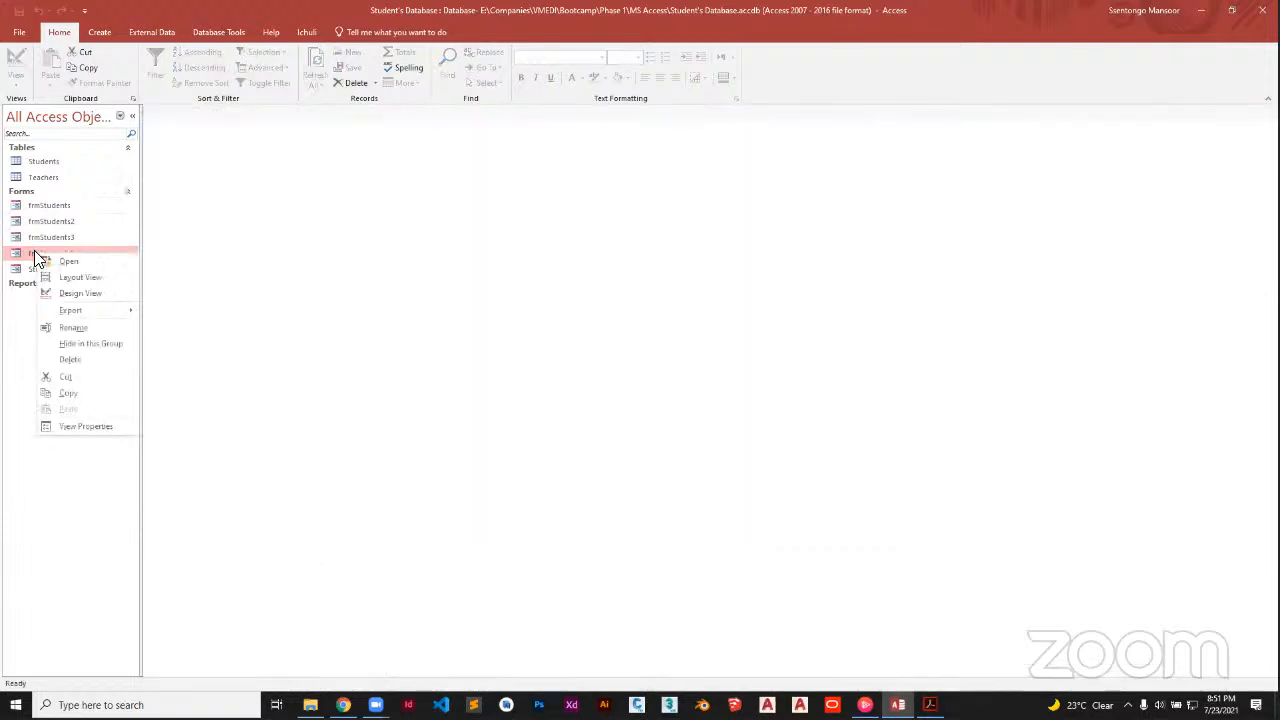
click(84, 281)
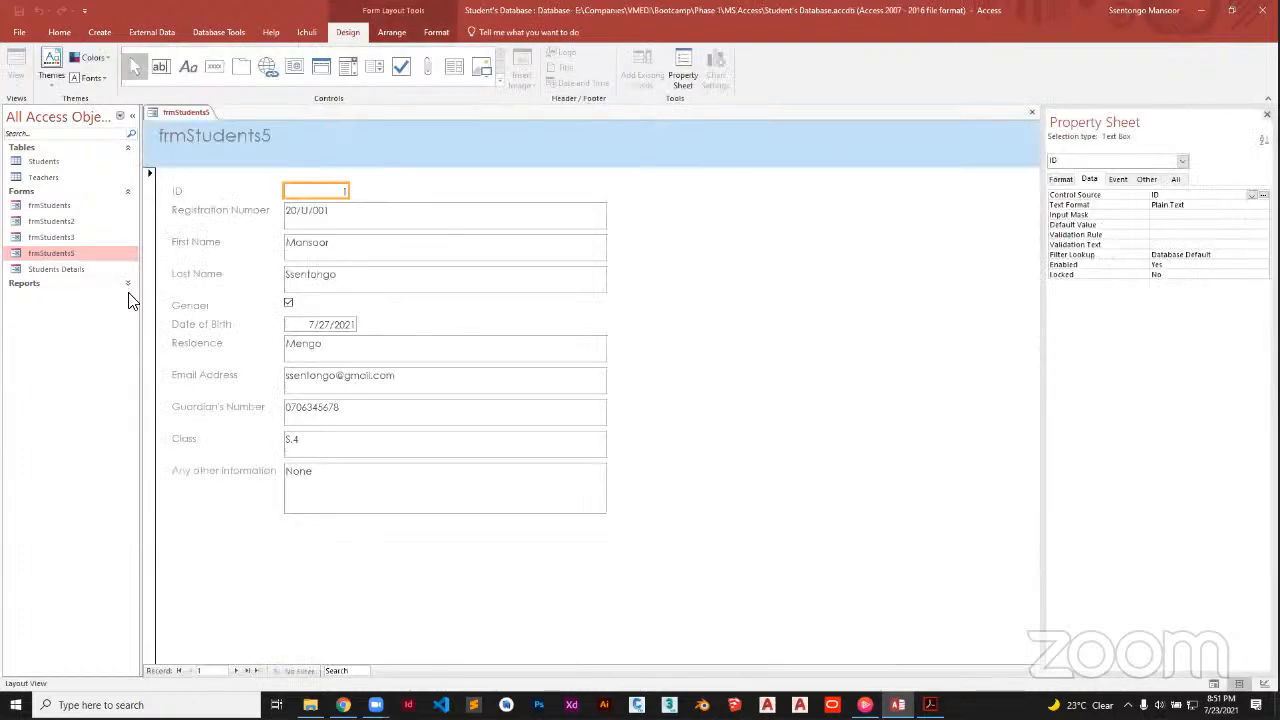
Open frmStudents5 in Design View, widen the form and lengthen its detail area
right_click(108, 255)
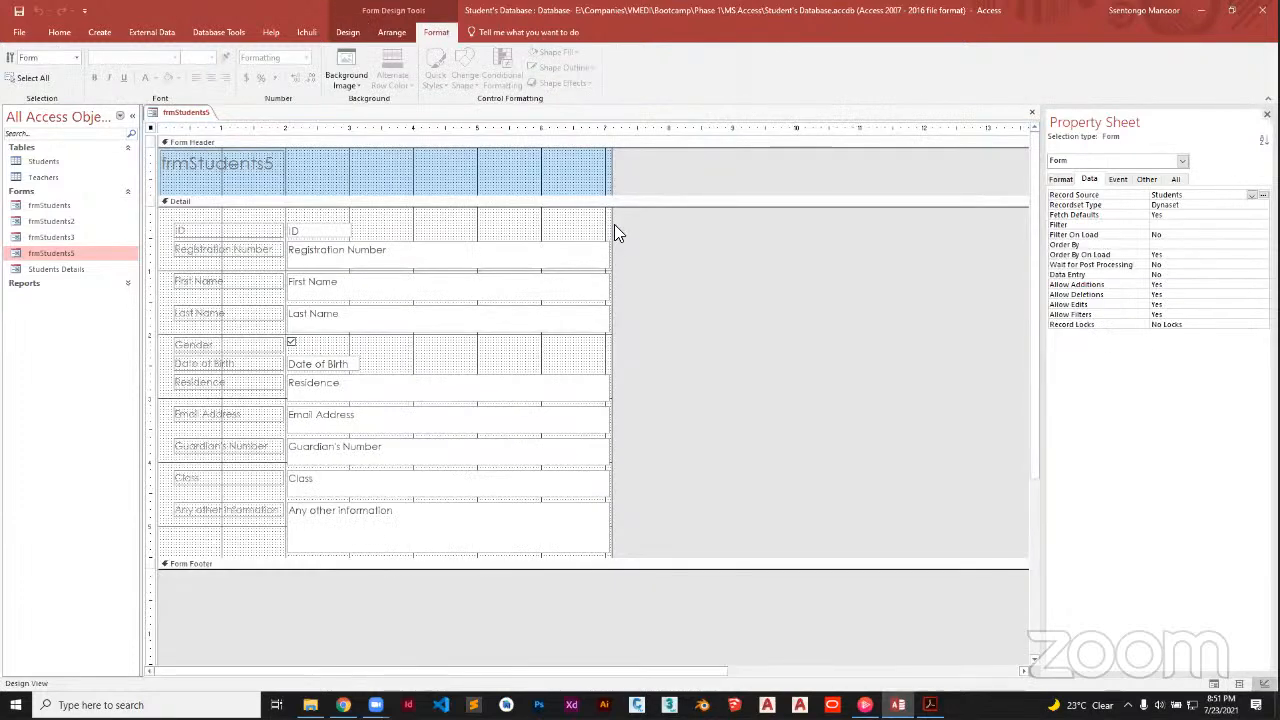
drag(610, 224, 688, 229)
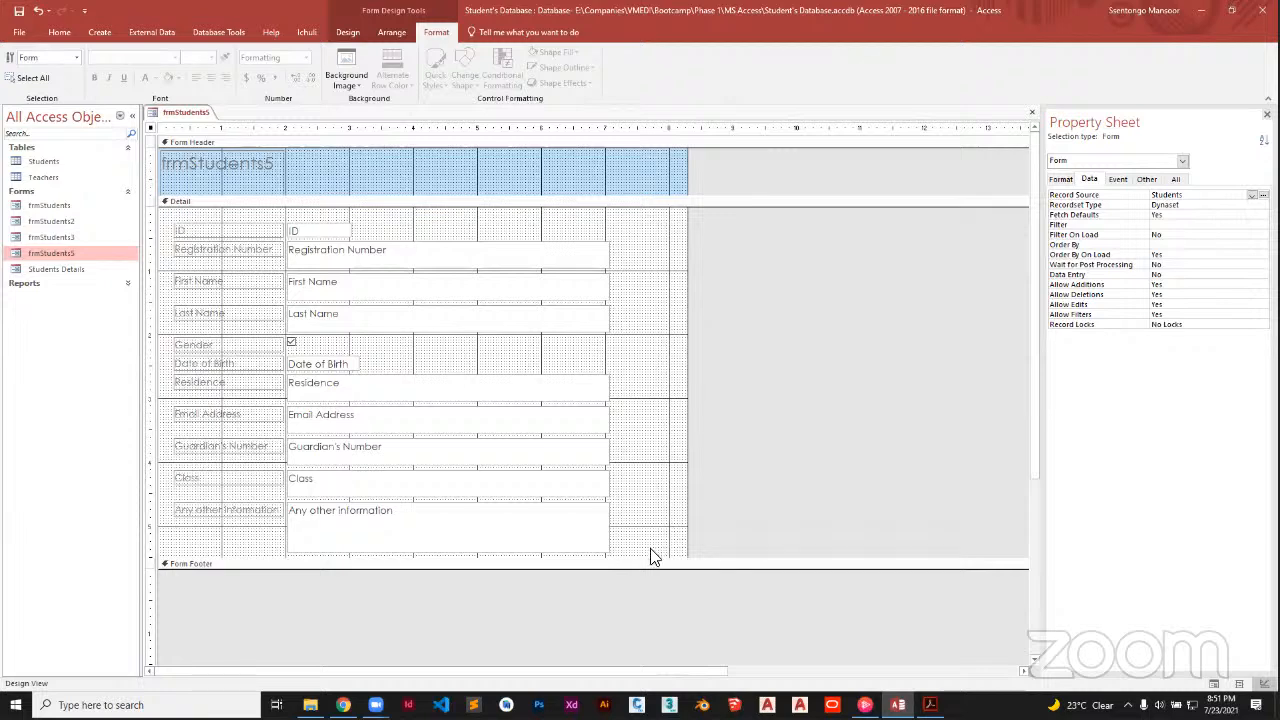
drag(651, 569, 655, 607)
drag(689, 314, 755, 302)
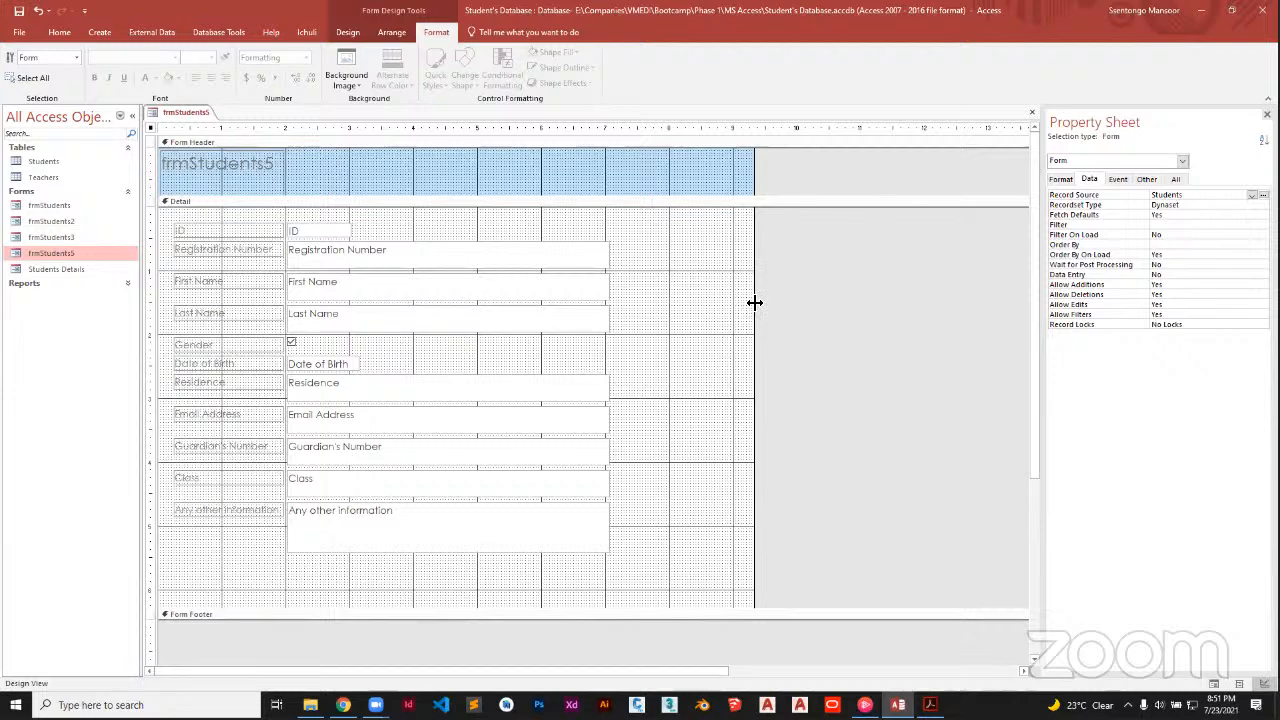
Delete the frmStudents5 title label from the form header
click(284, 175)
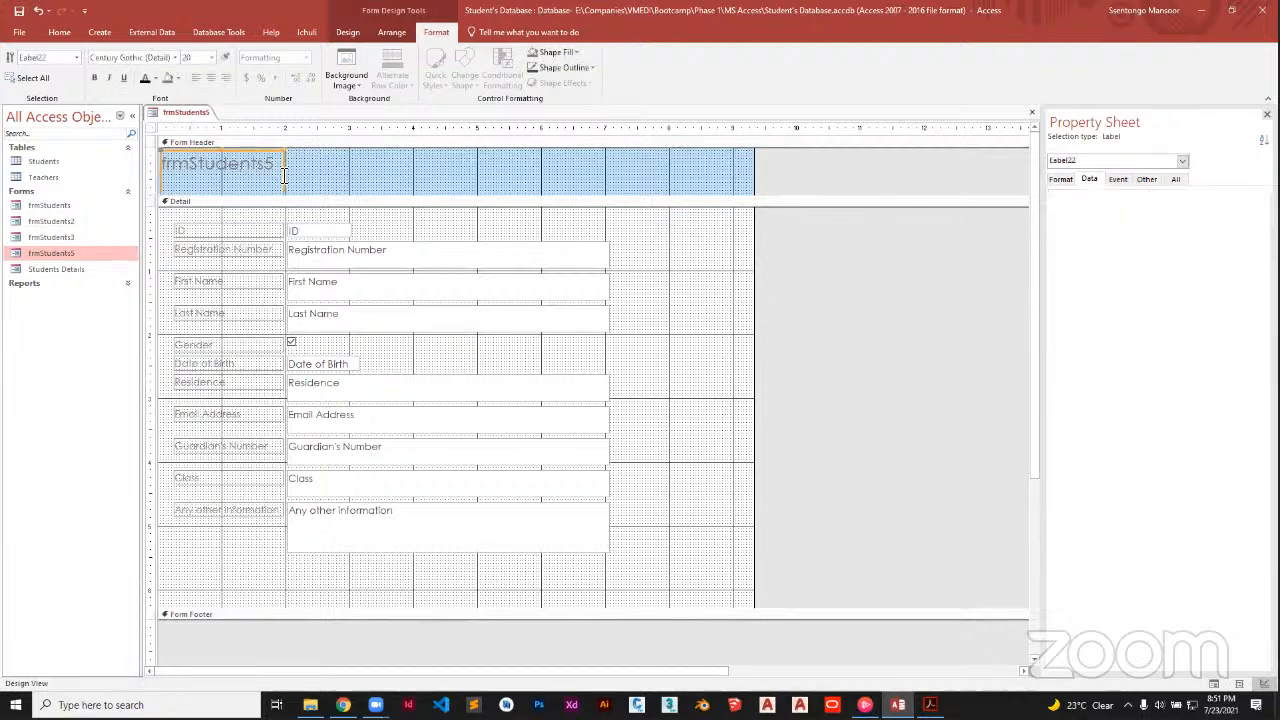
click(258, 152)
key(Delete)
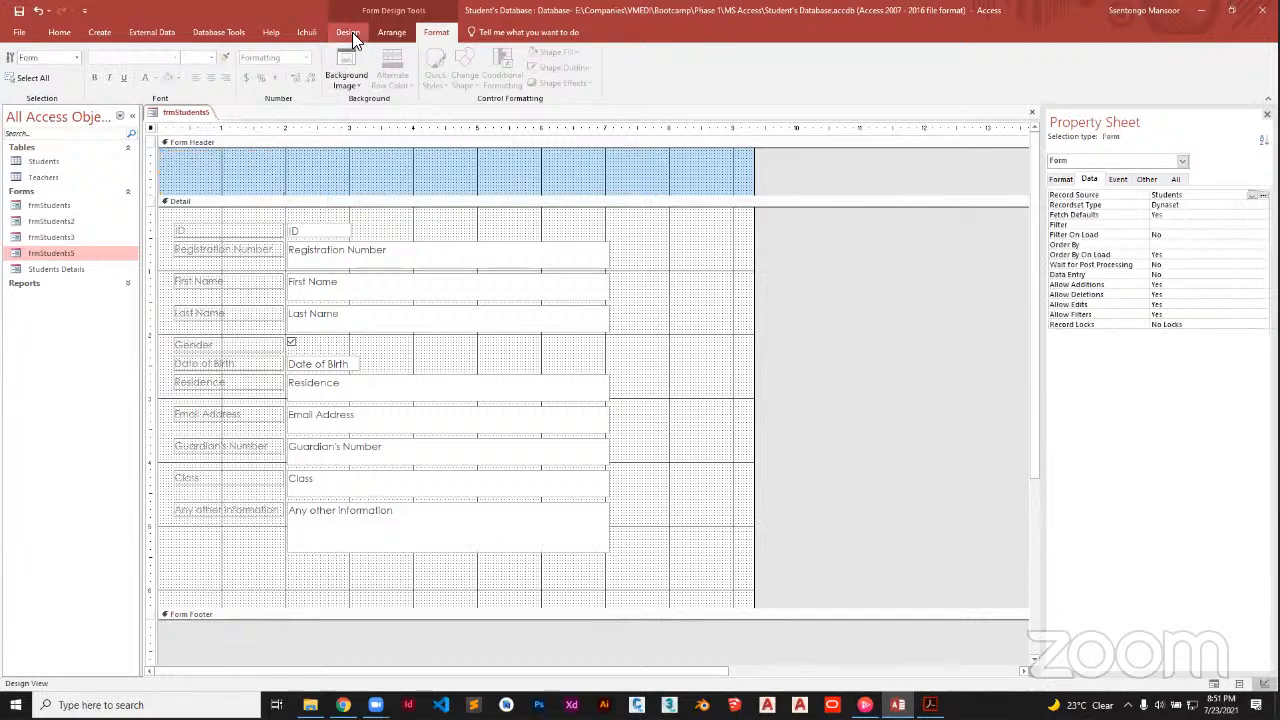
click(346, 78)
click(358, 101)
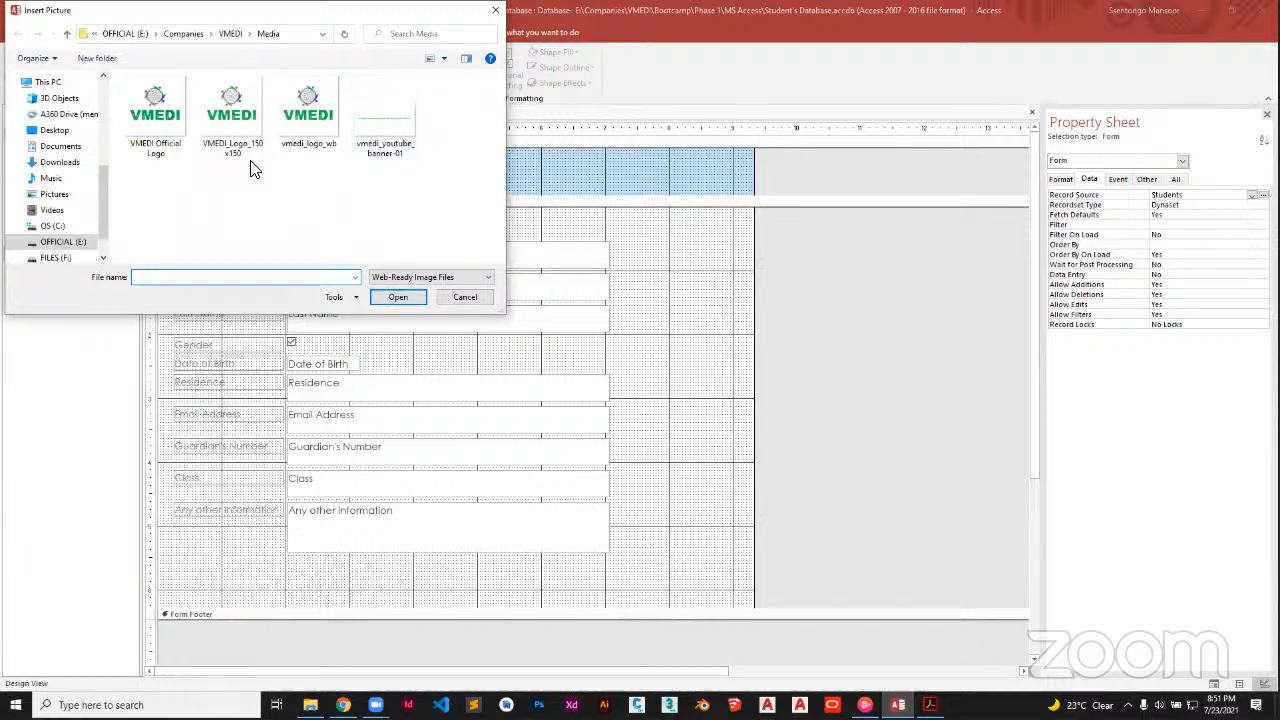
Use the blue smartphone photo from Pictures > Saved Pictures > Computers as the form's background image
click(55, 194)
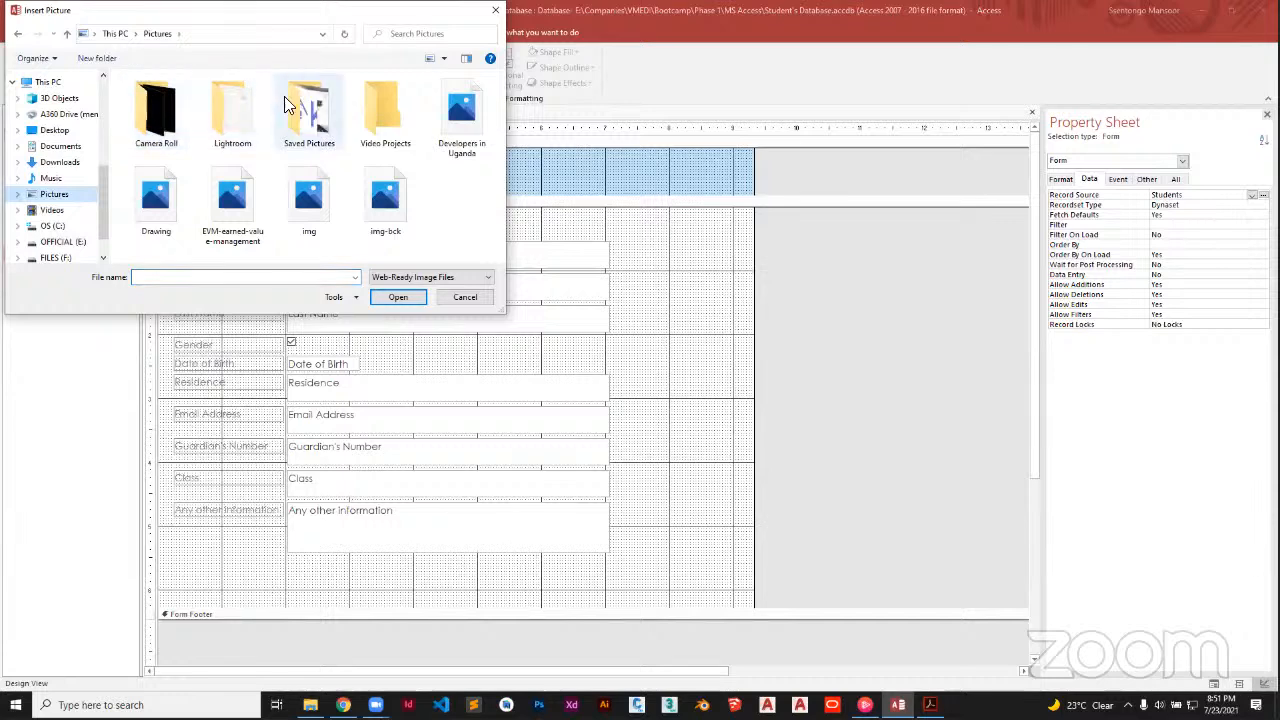
double_click(284, 96)
double_click(162, 102)
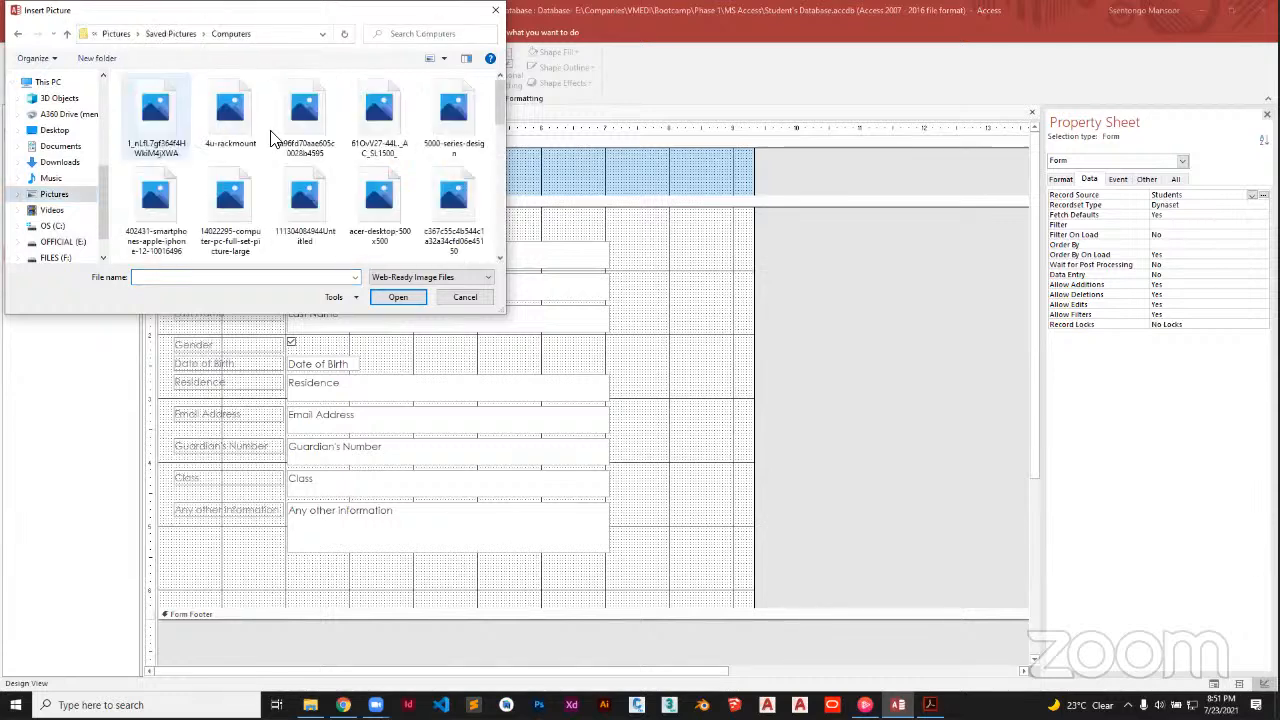
scroll(372, 196, down, 1)
scroll(372, 196, down, 5)
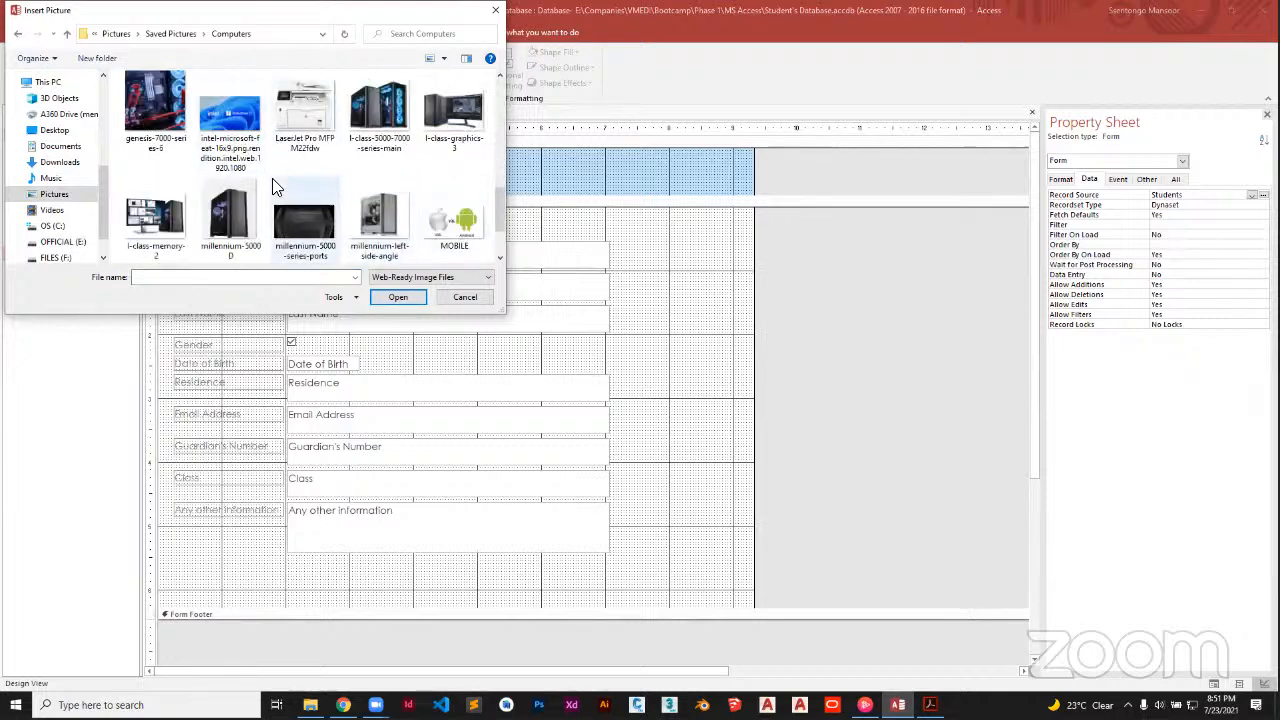
scroll(272, 180, up, 2)
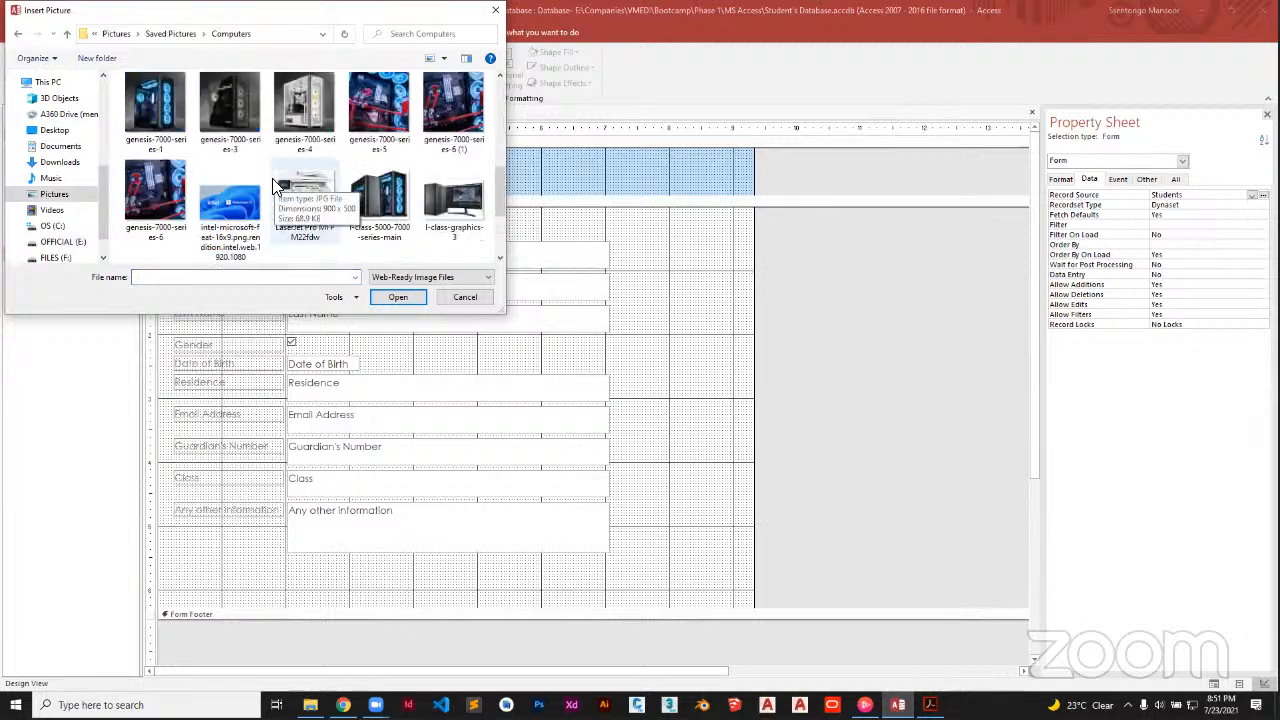
scroll(272, 180, up, 4)
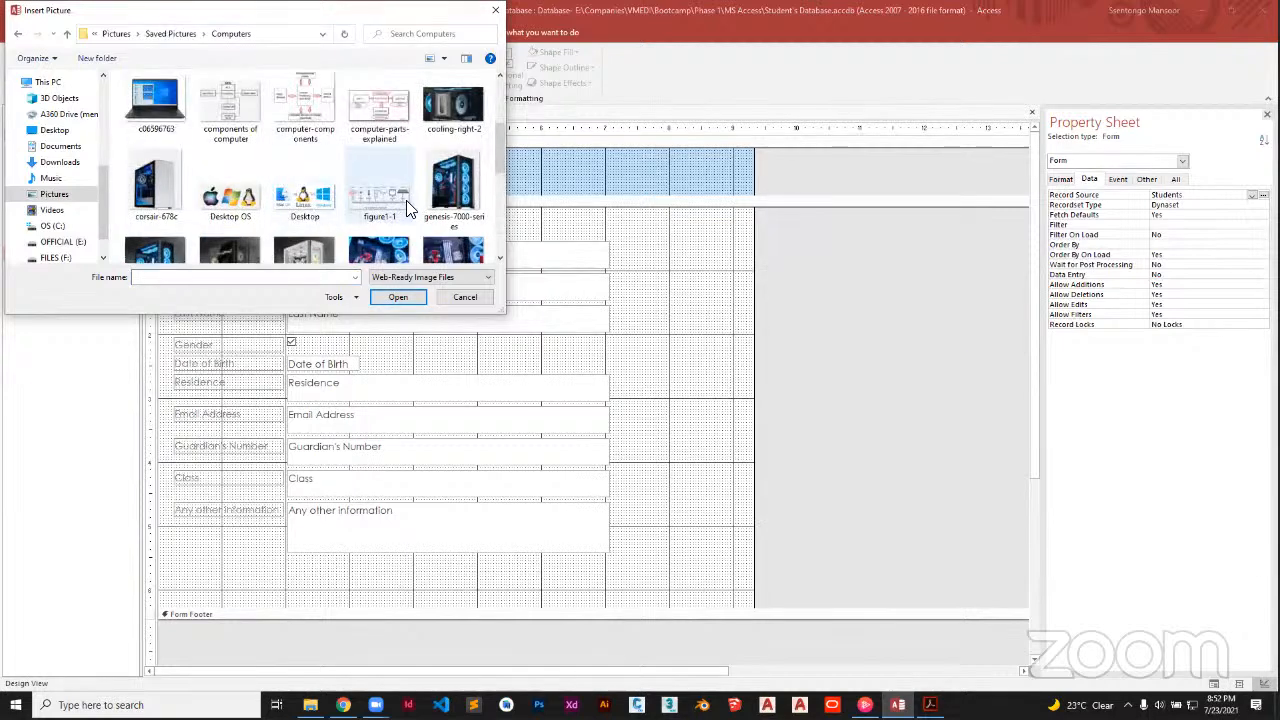
scroll(306, 200, up, 3)
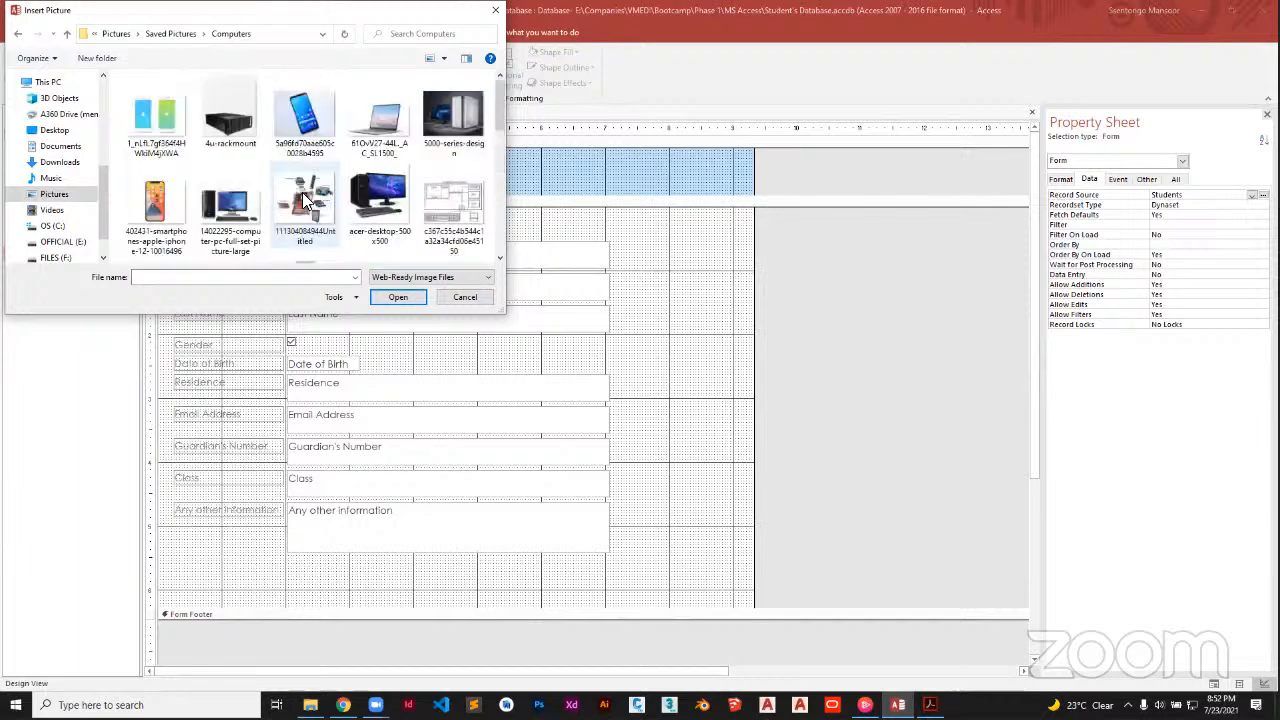
click(303, 115)
click(390, 300)
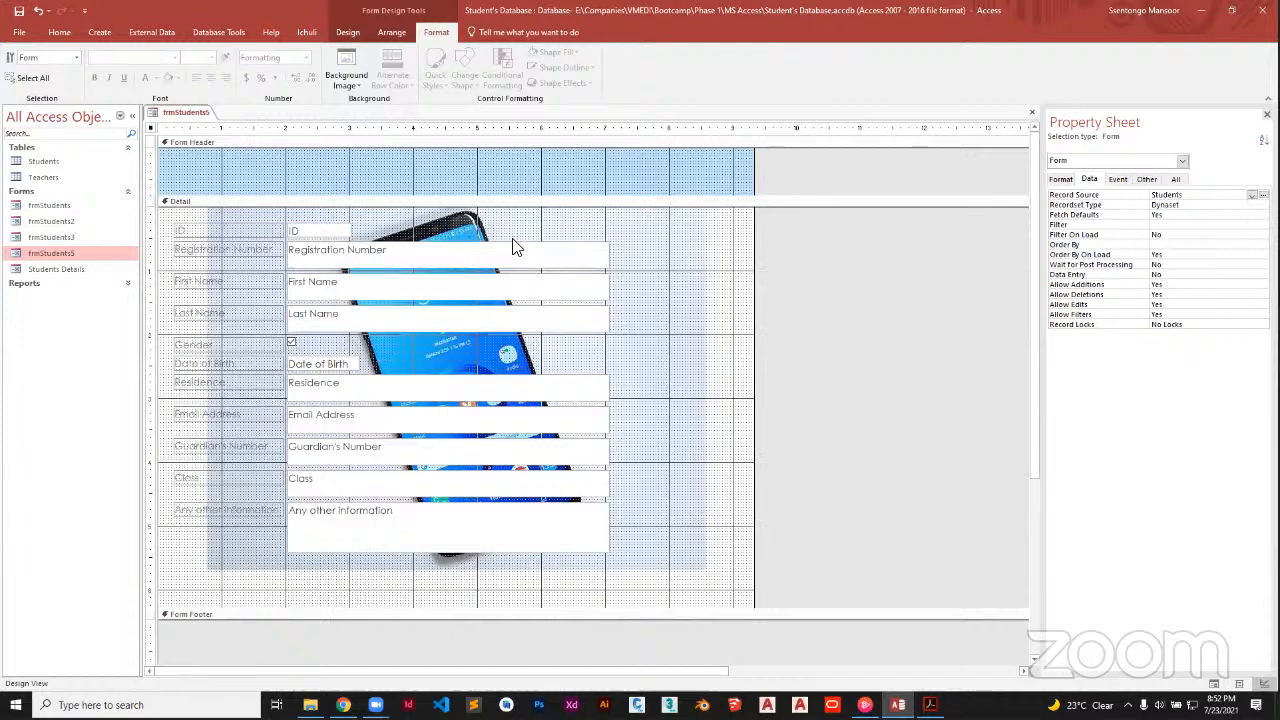
drag(638, 224, 172, 525)
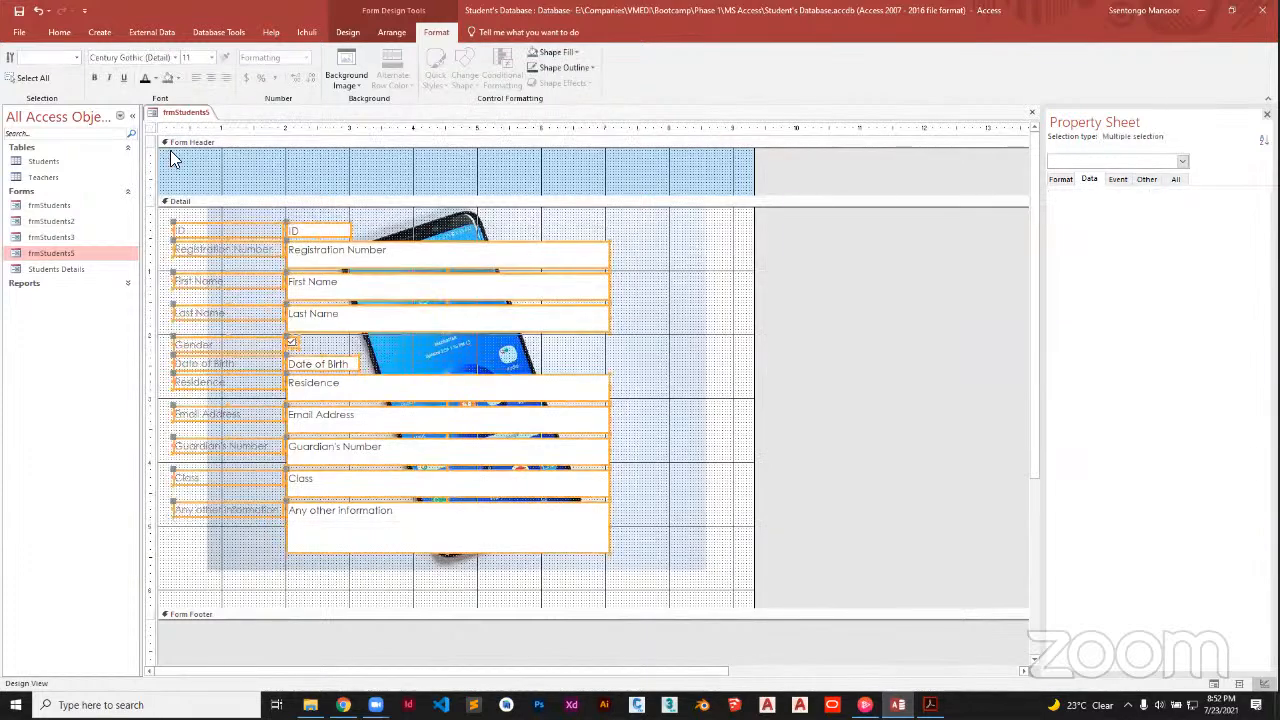
Colour the selected detail labels black and add an 'INPUT STUDENTS INFORMATION' label to the Form Header
click(59, 32)
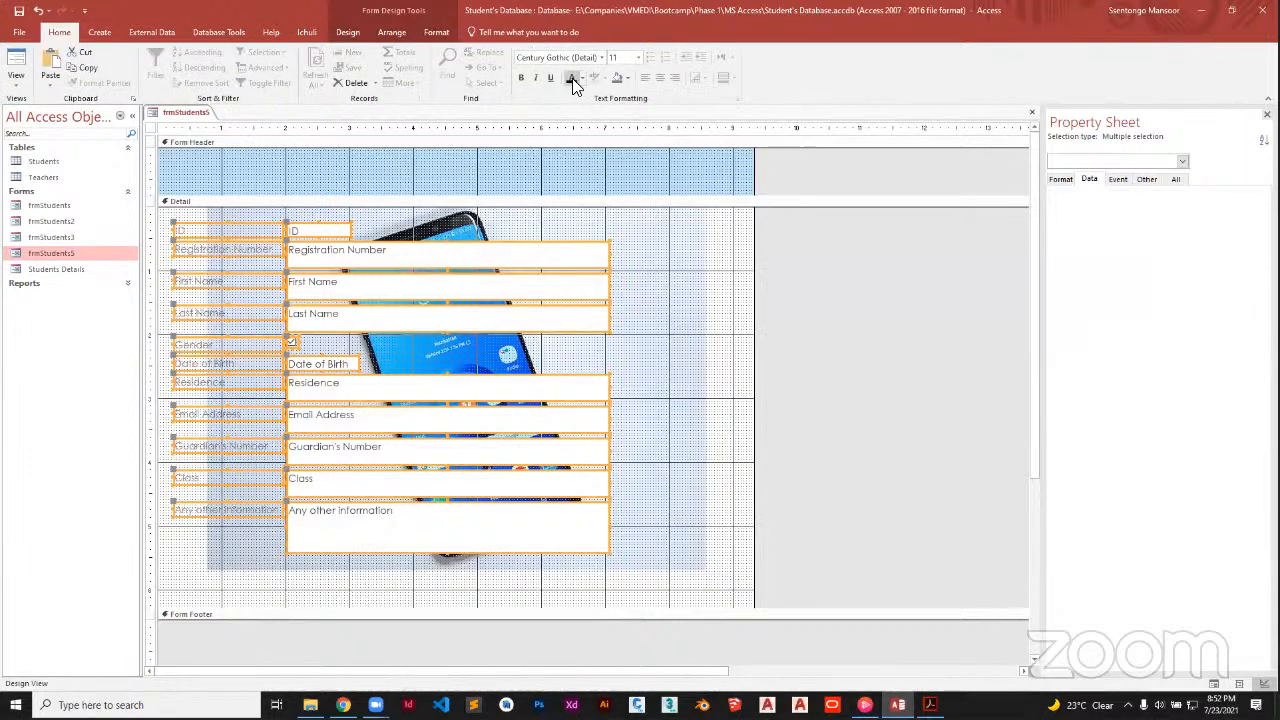
click(572, 79)
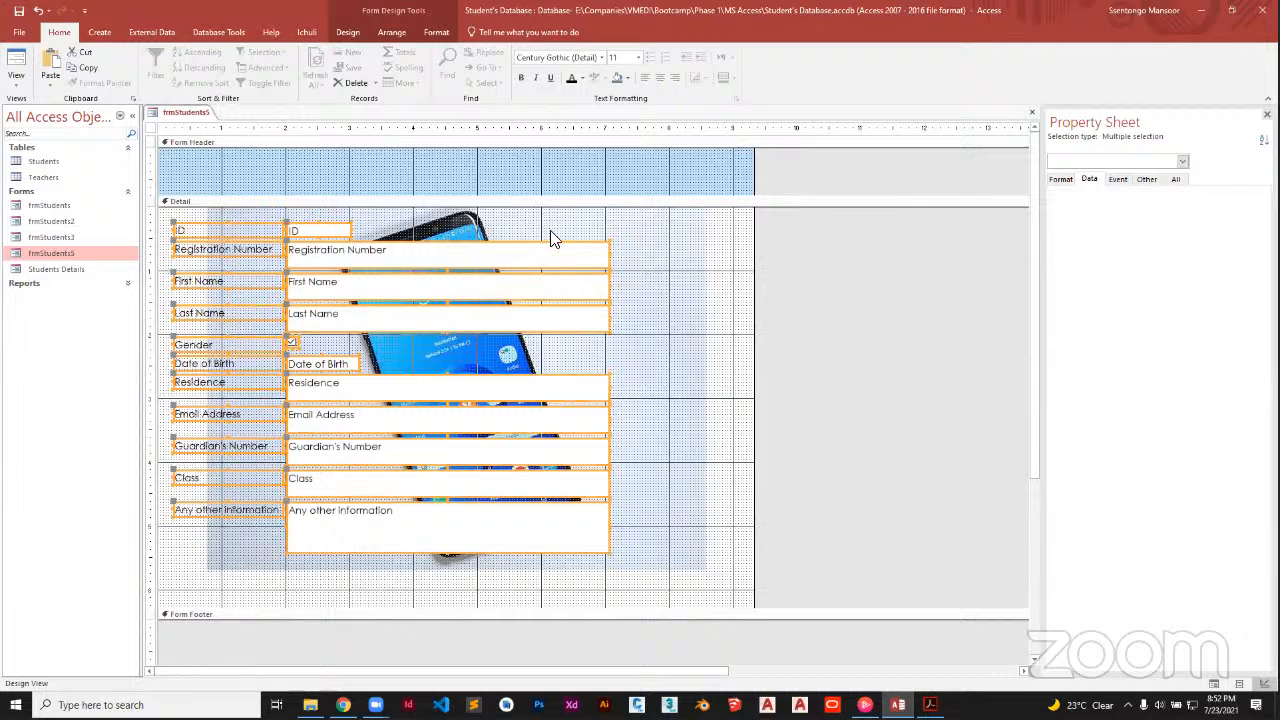
click(345, 32)
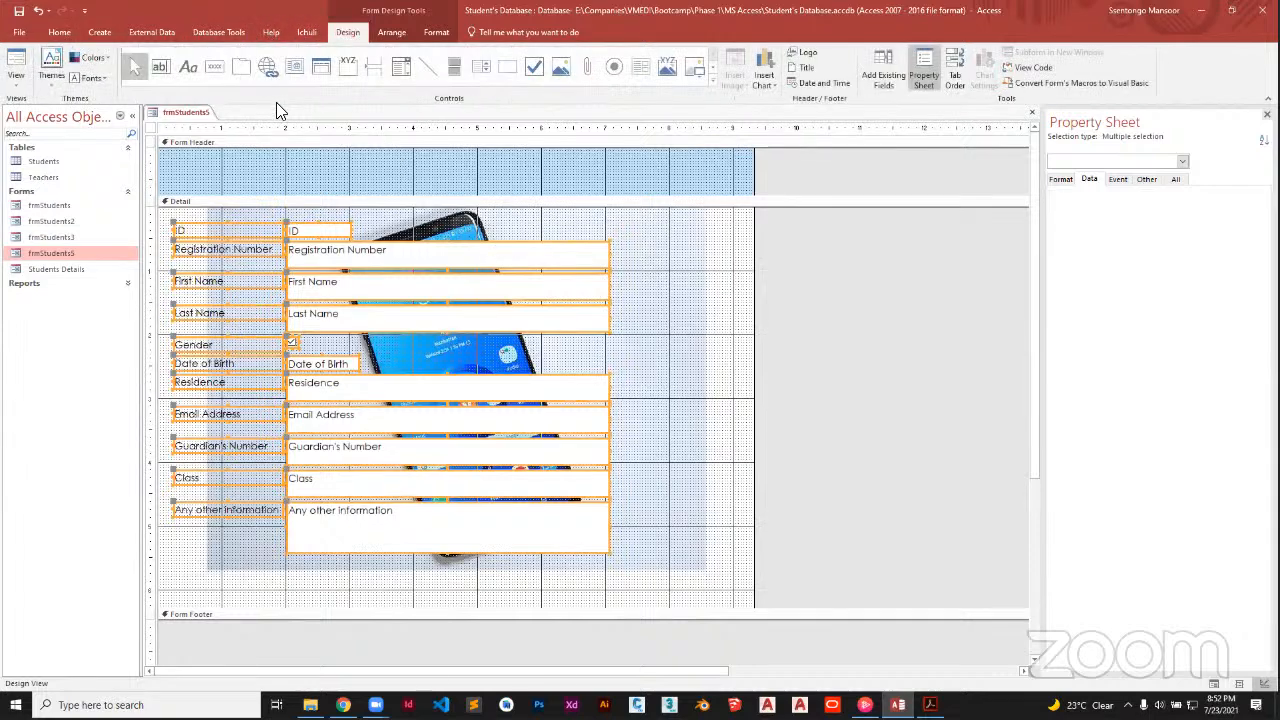
click(190, 67)
drag(266, 167, 545, 187)
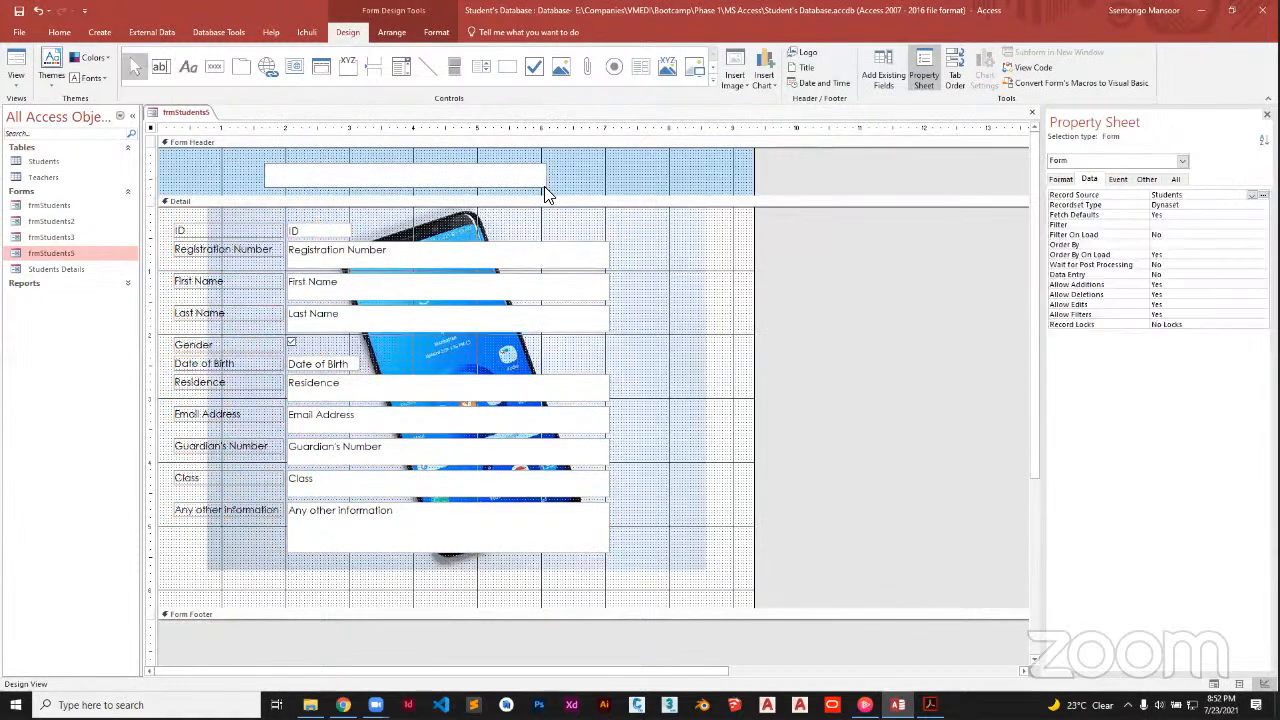
key(Caps_Lock)
text(INF)
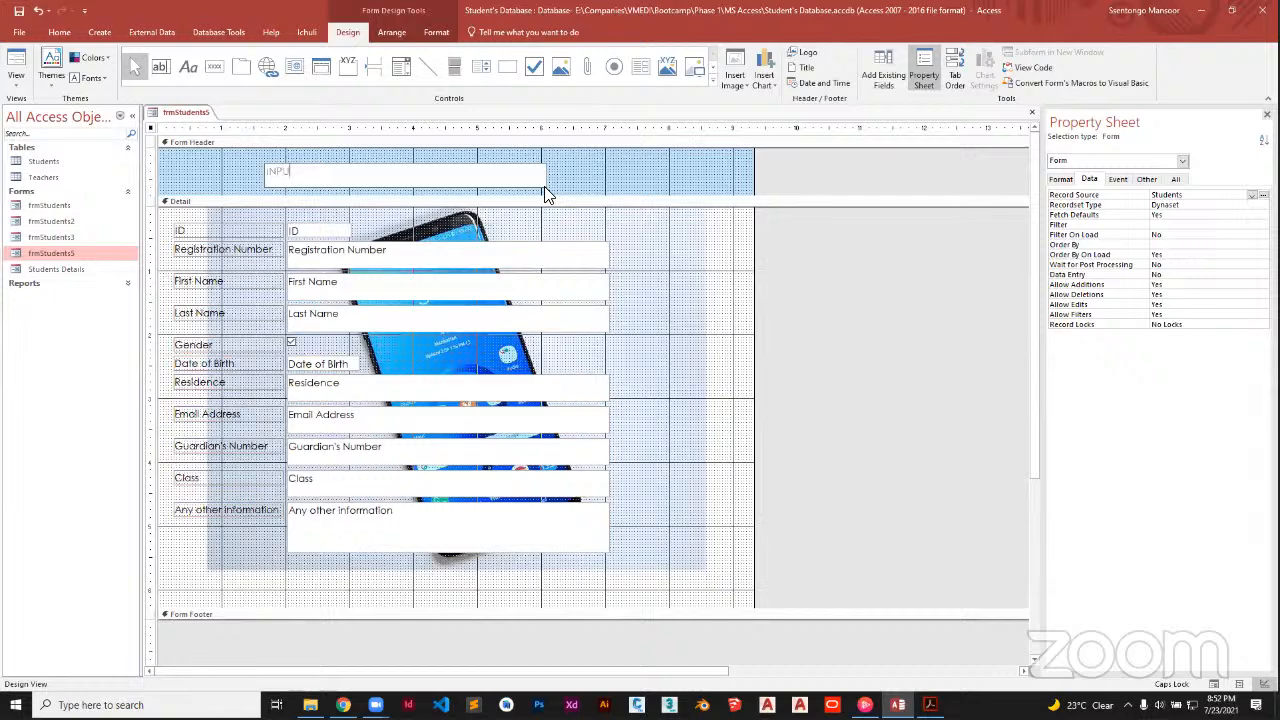
text(UT STUDENTS IN)
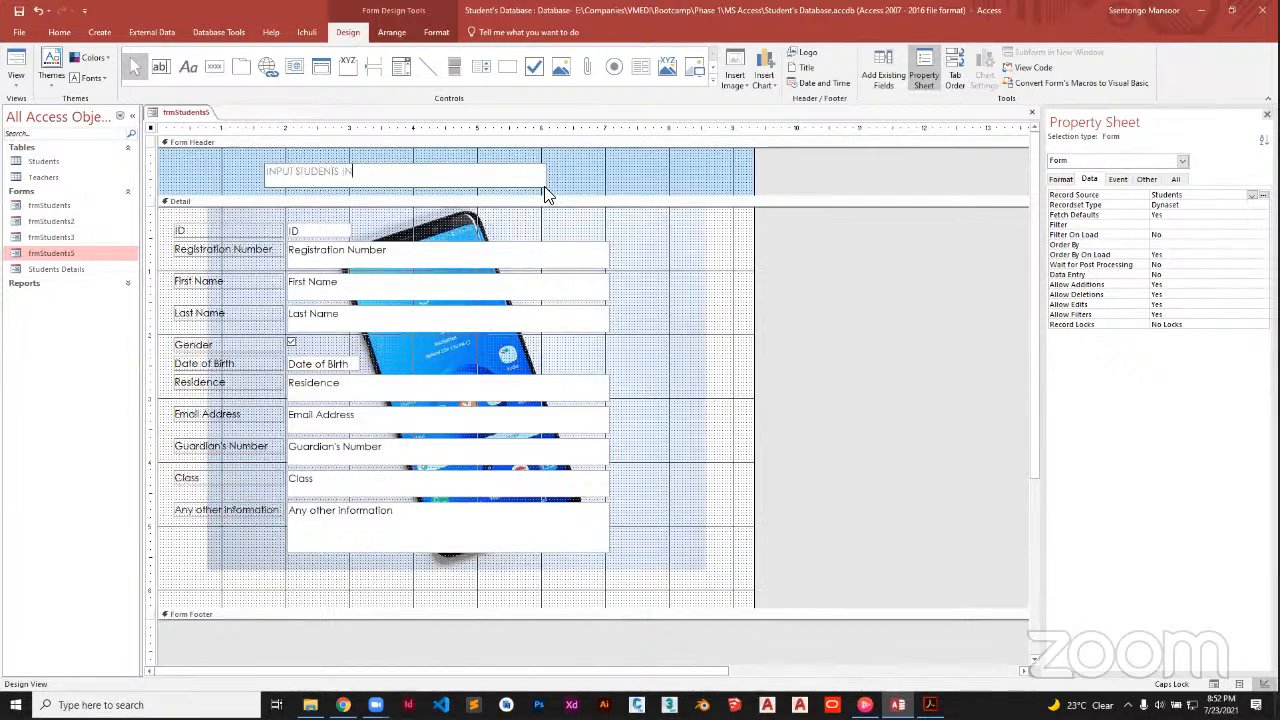
text(FORMATION)
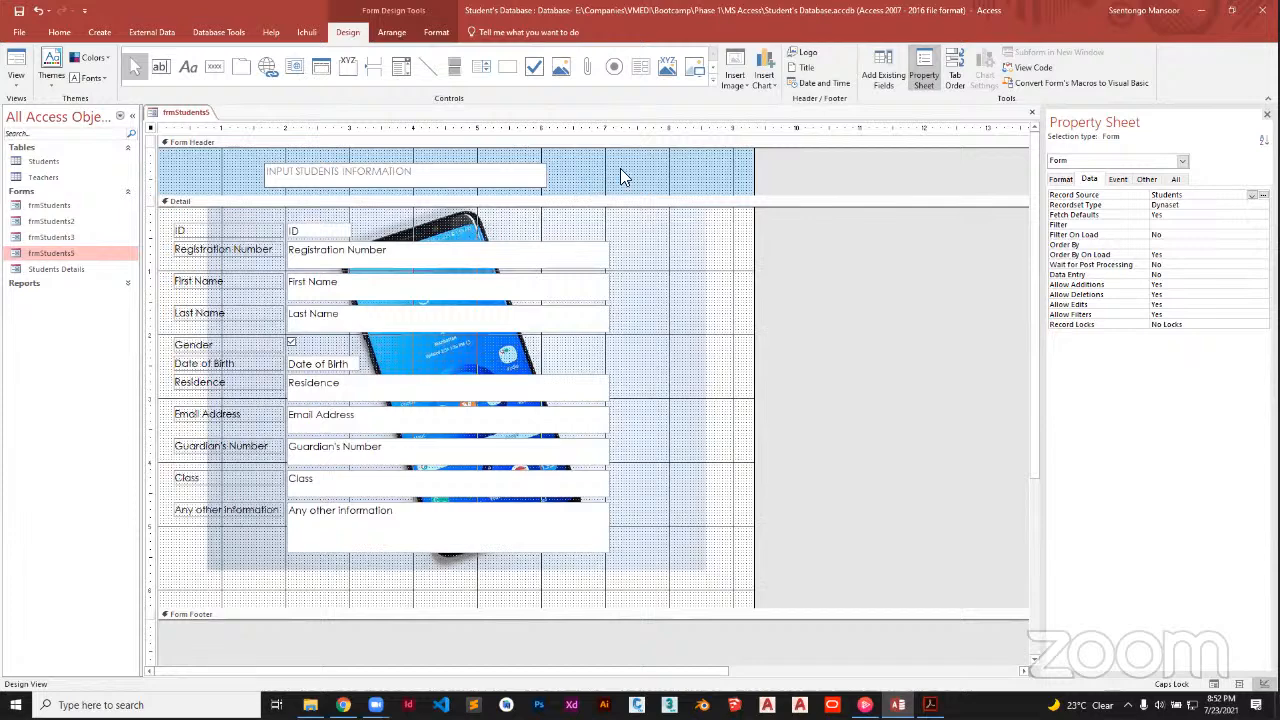
click(540, 183)
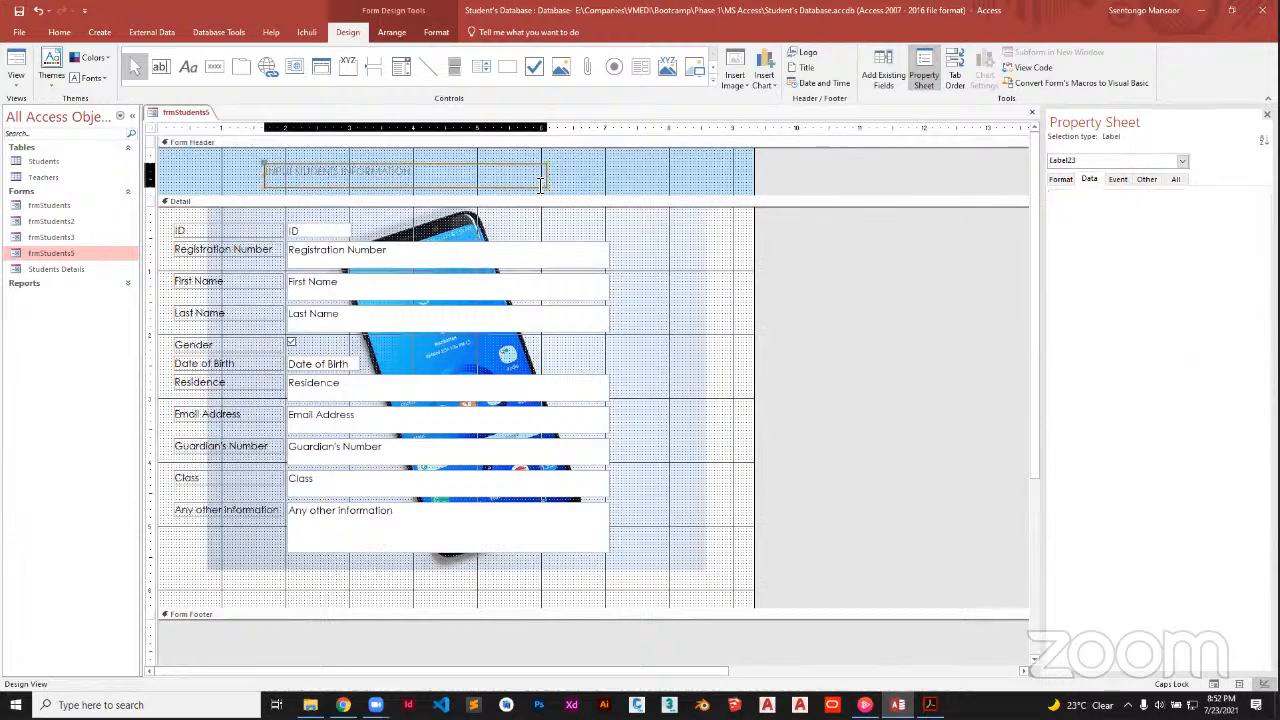
Set the font of all frmStudents5 controls to Arial
key(ctrl+a)
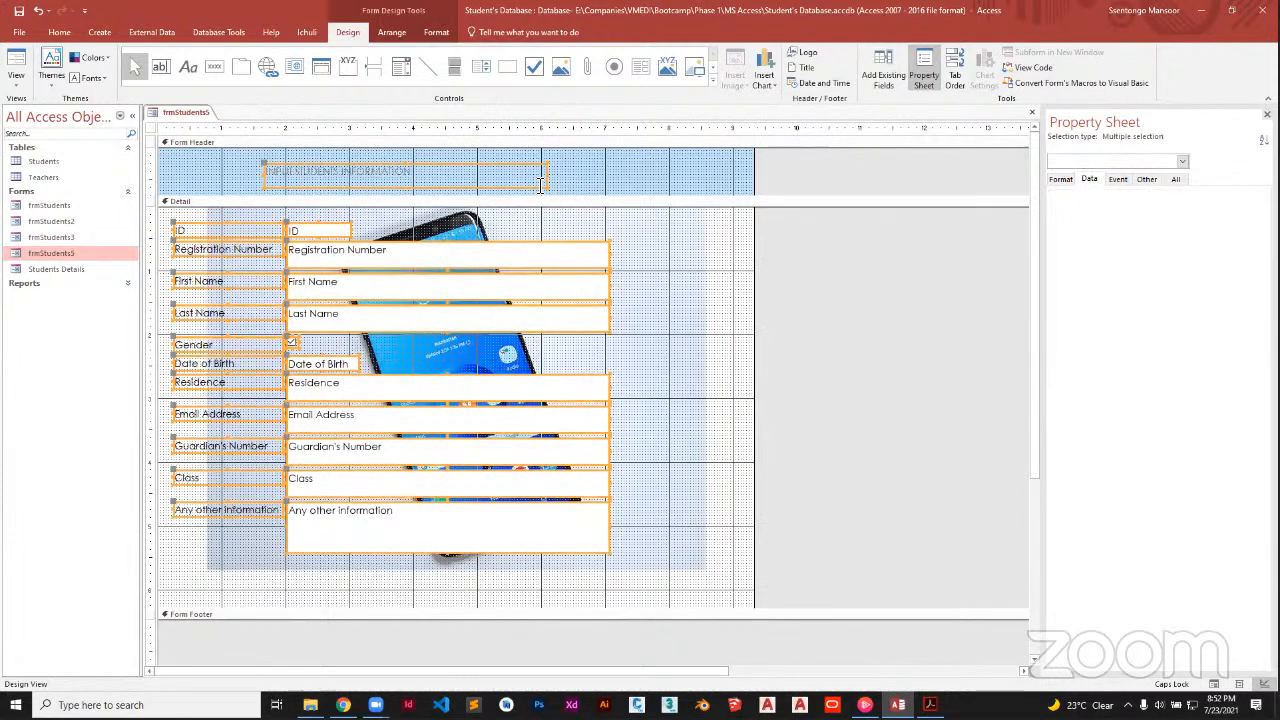
key(ctrl+shift+f)
text(A)
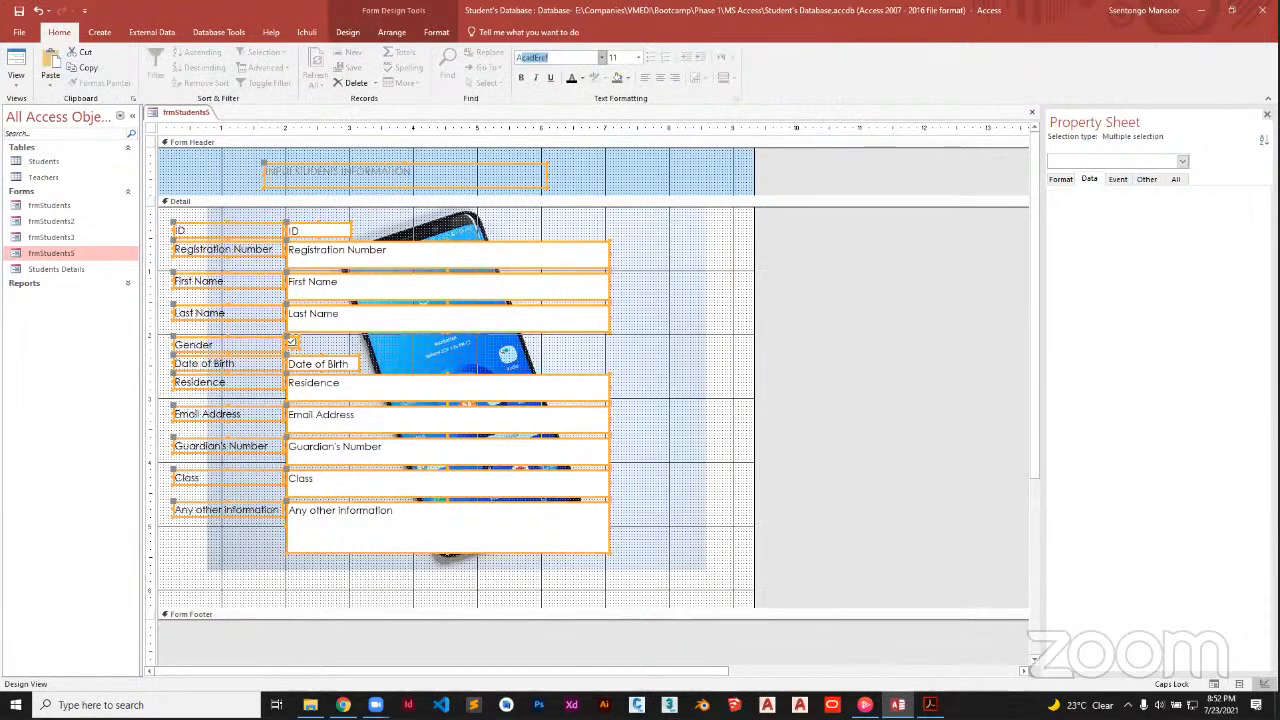
text(rial)
key(Return)
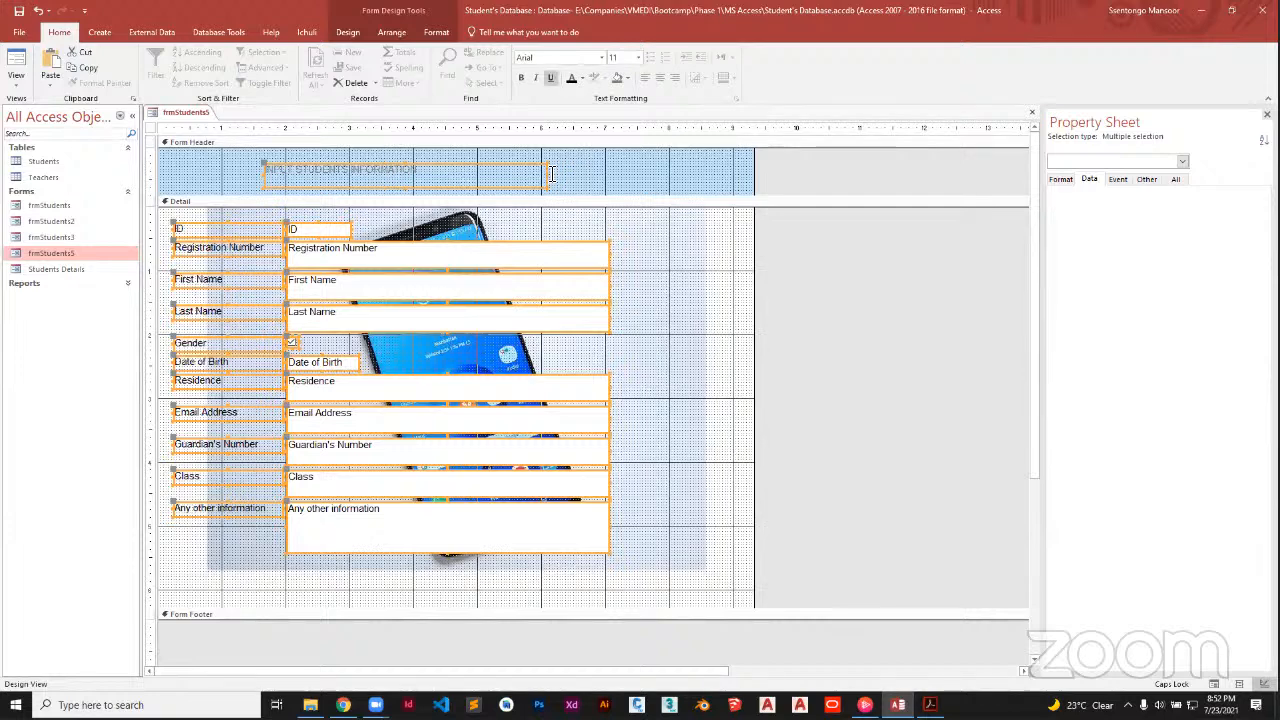
click(556, 174)
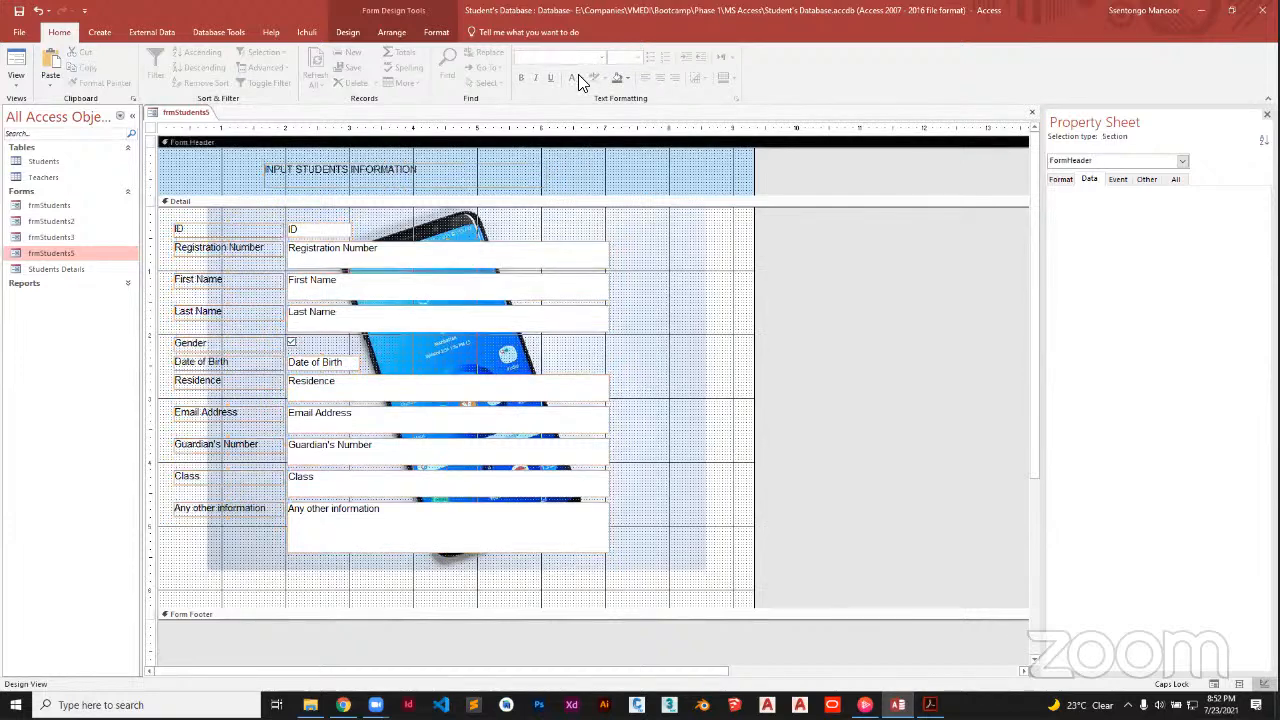
Make the INPUT STUDENTS INFORMATION title bold at size 16
click(540, 172)
click(521, 77)
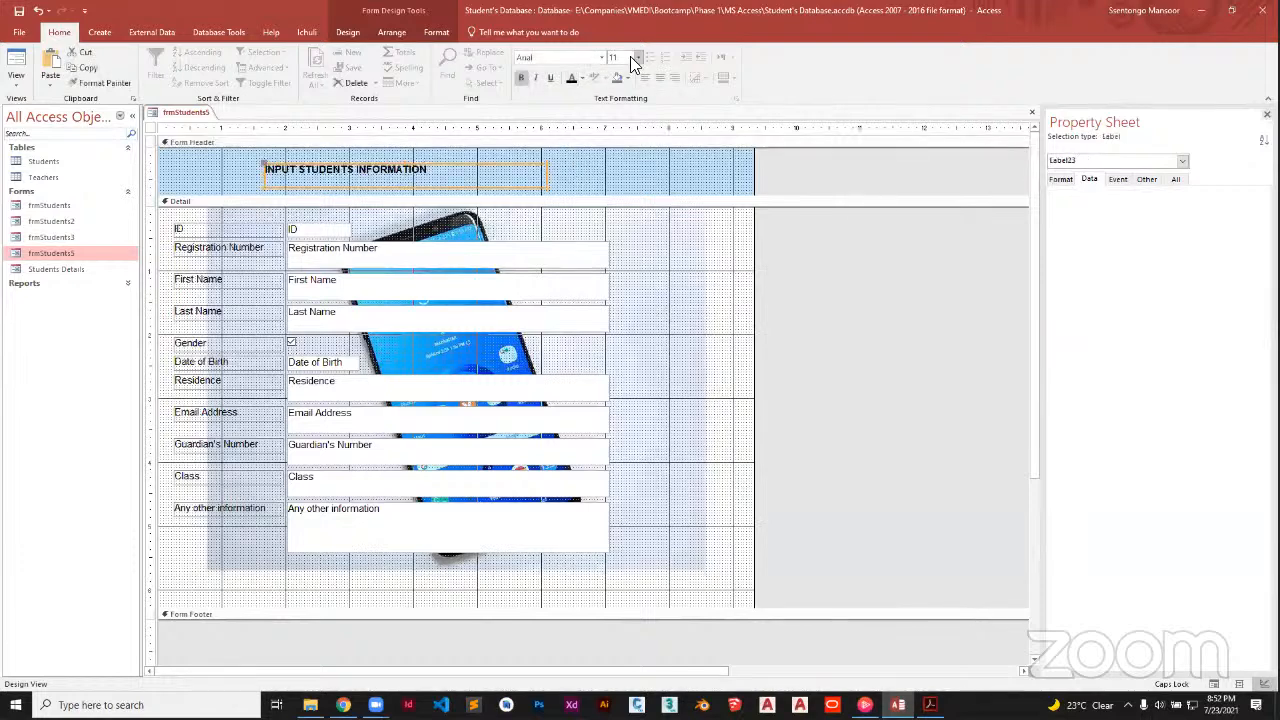
click(637, 59)
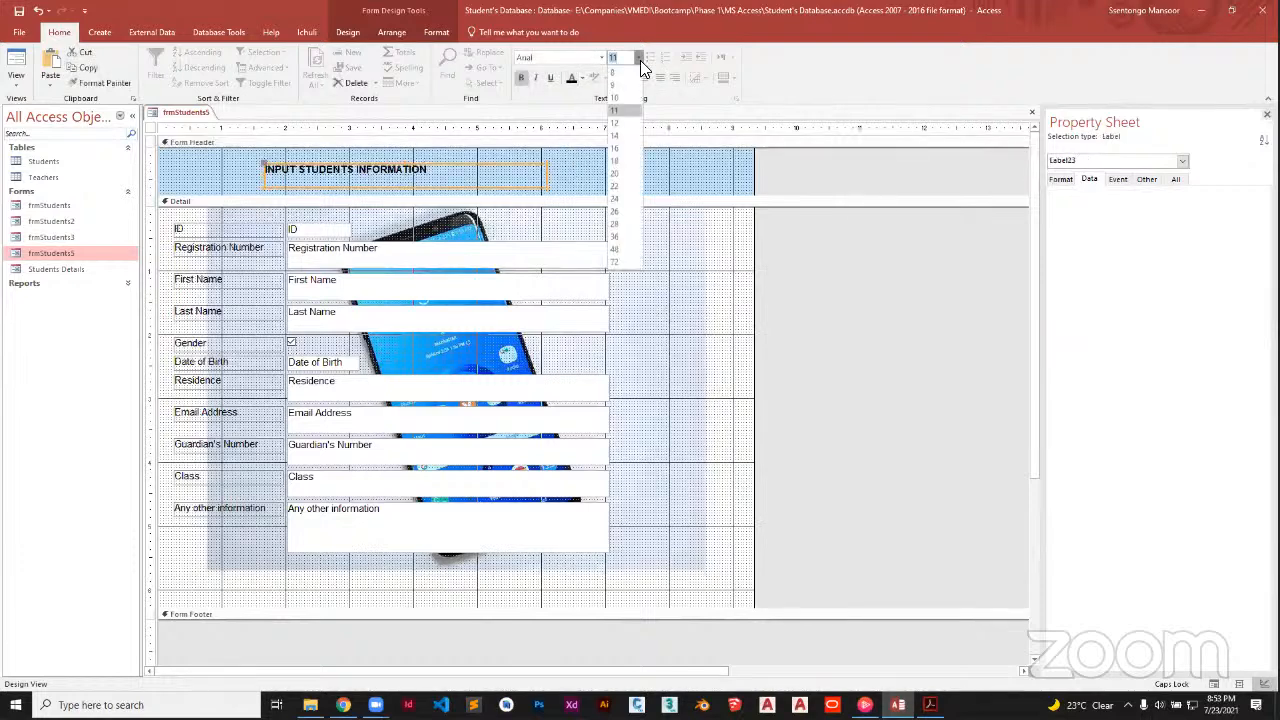
click(616, 148)
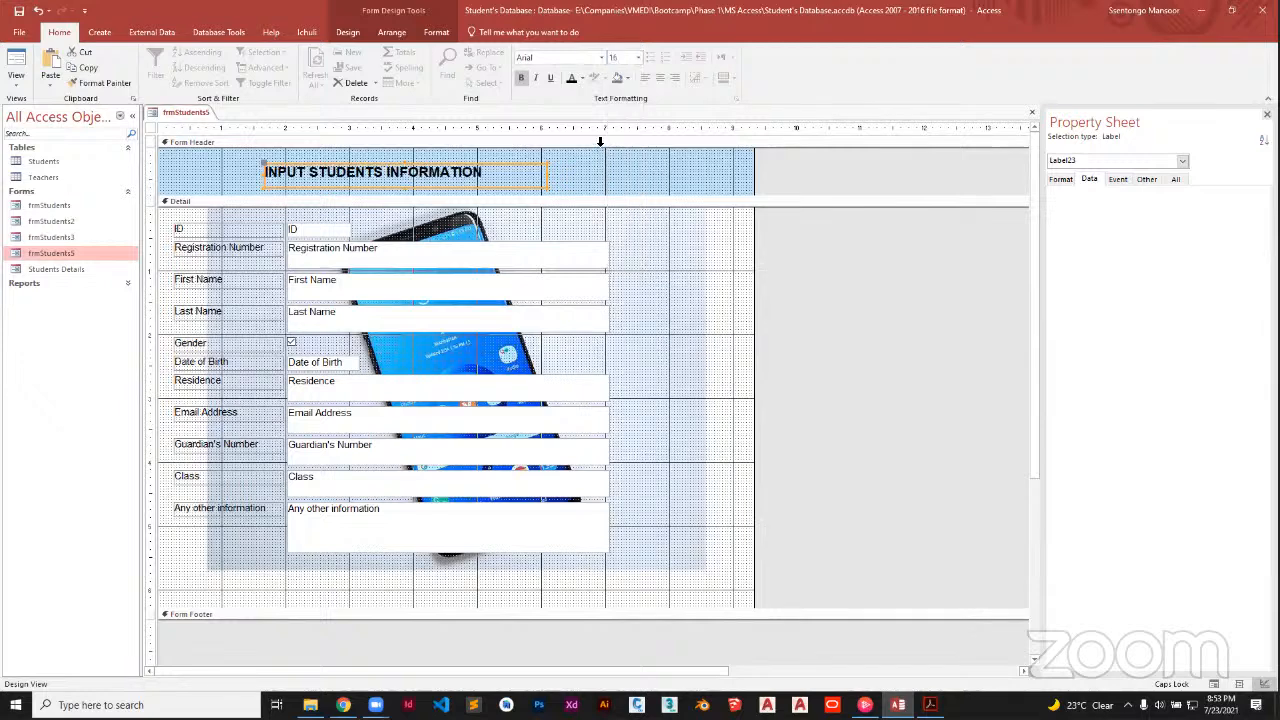
click(579, 180)
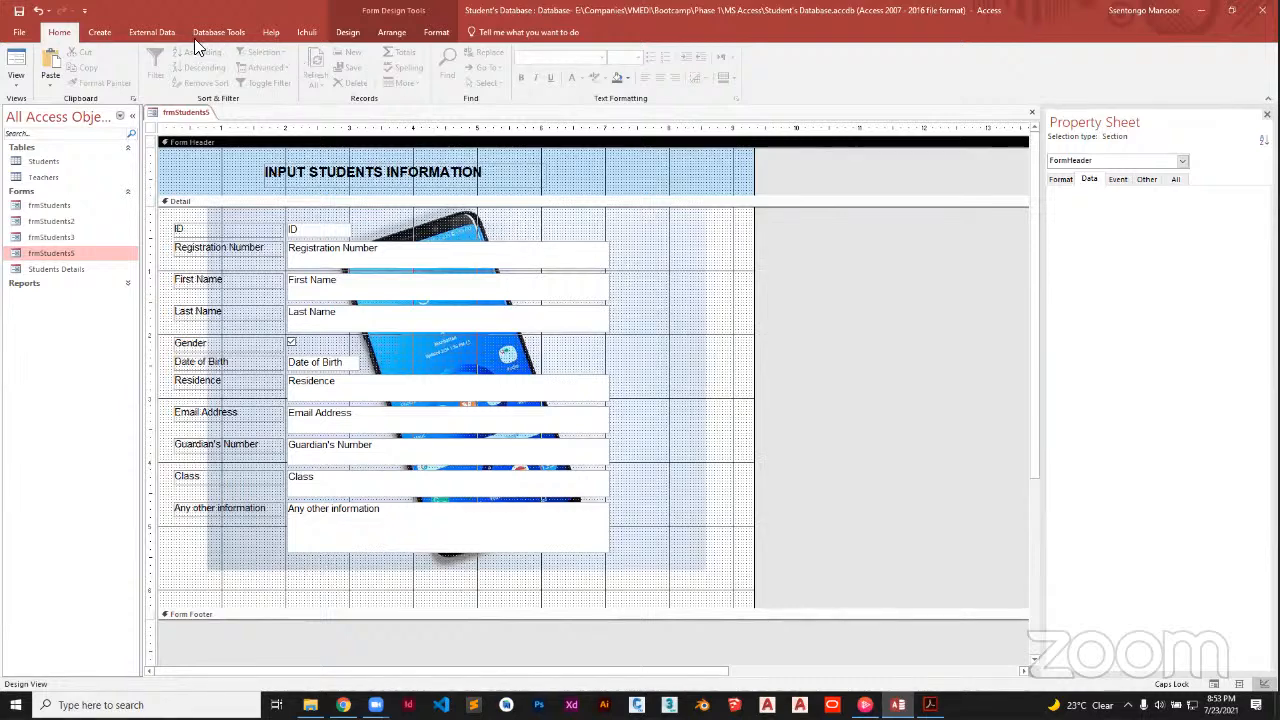
click(336, 36)
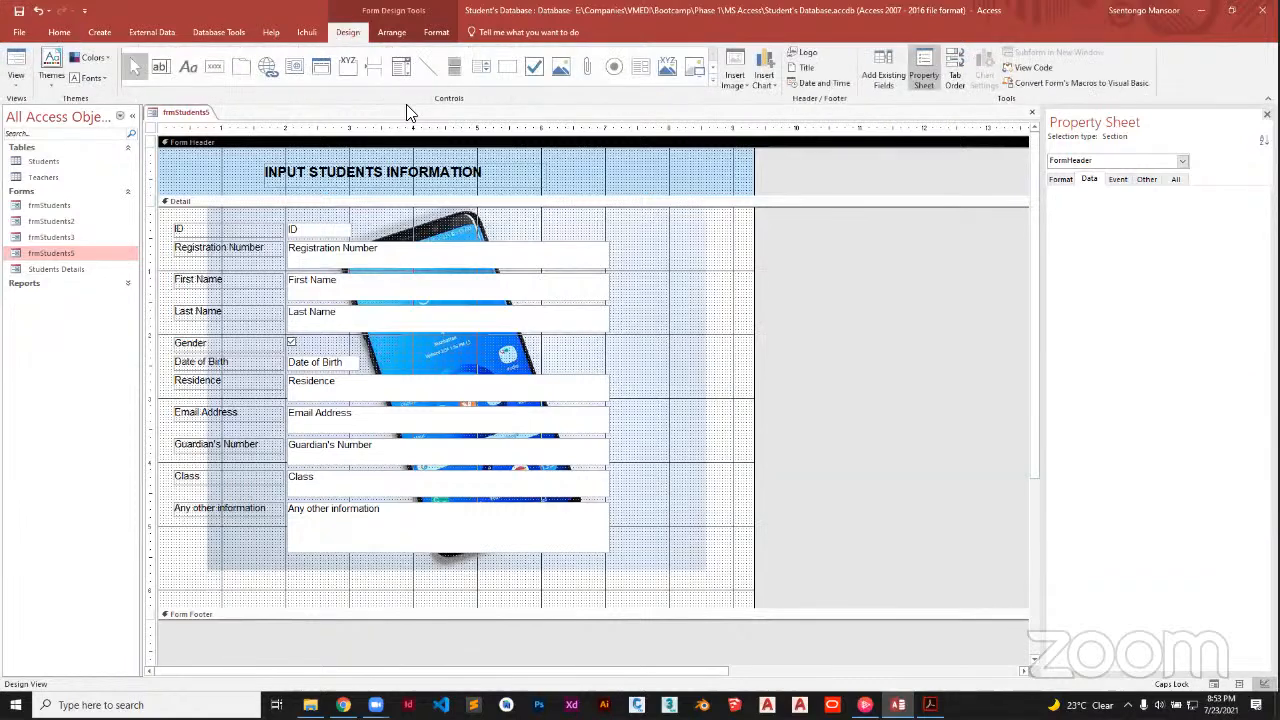
click(712, 270)
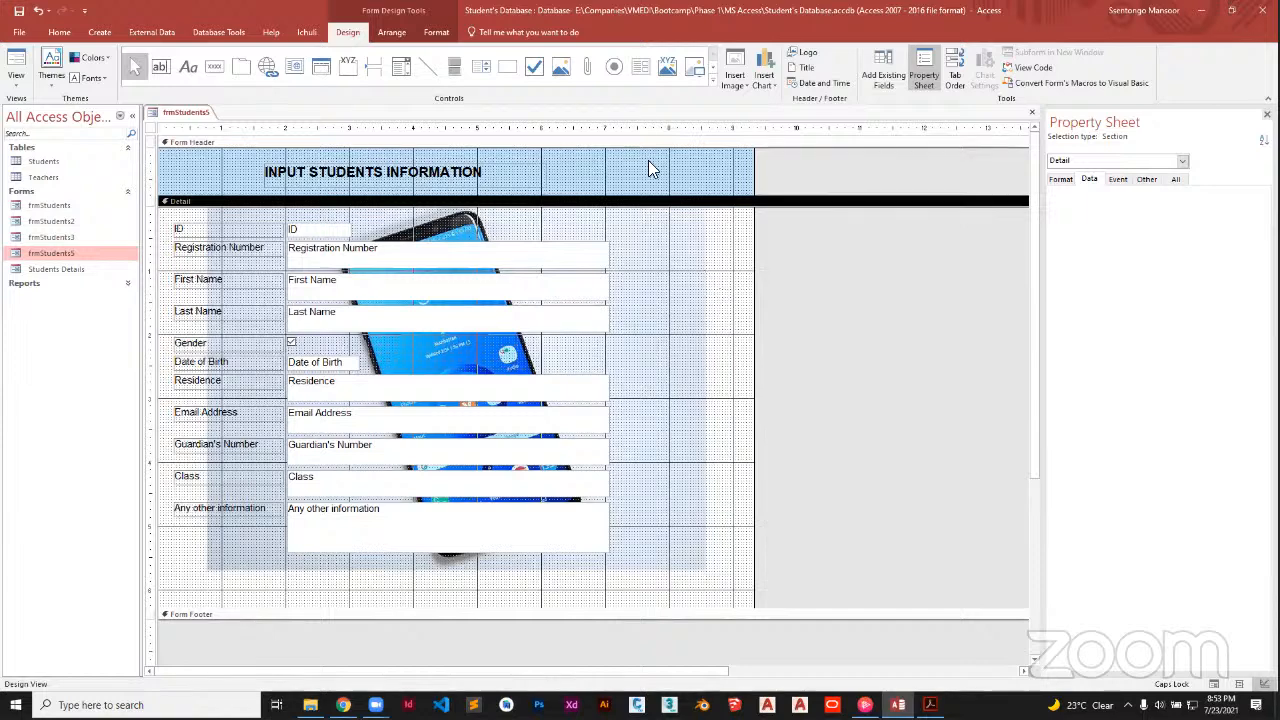
click(436, 32)
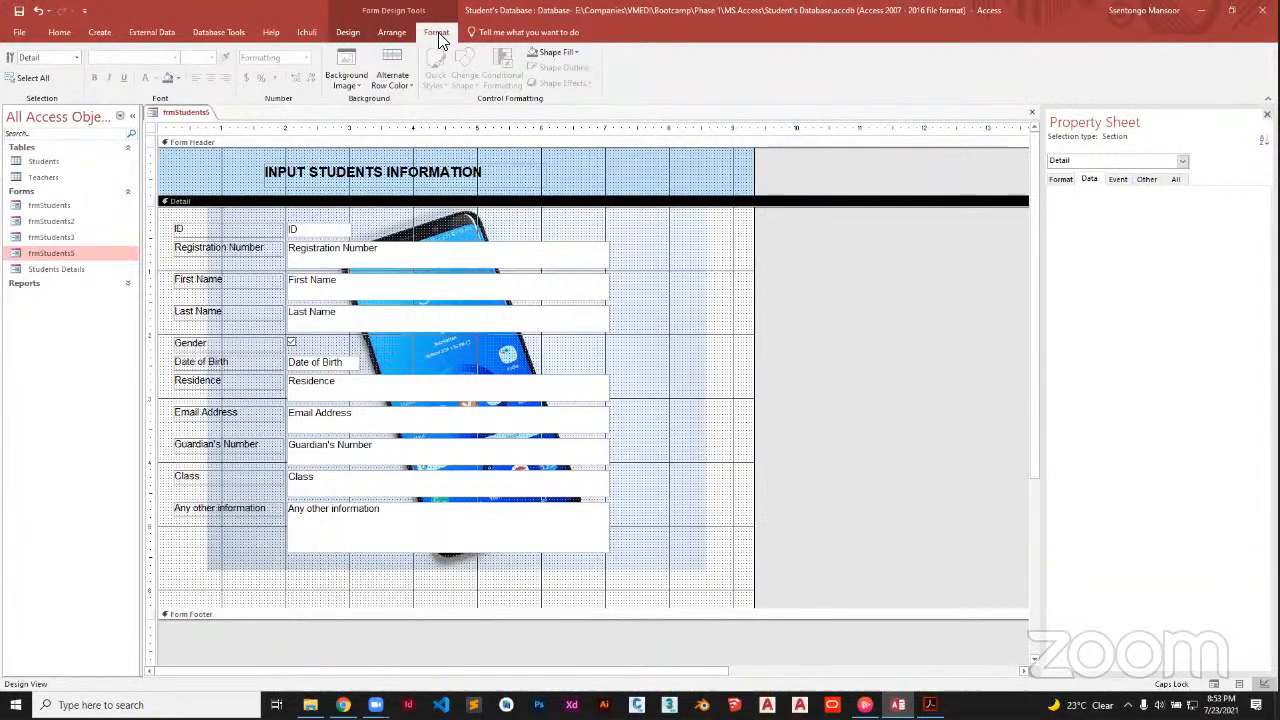
click(348, 83)
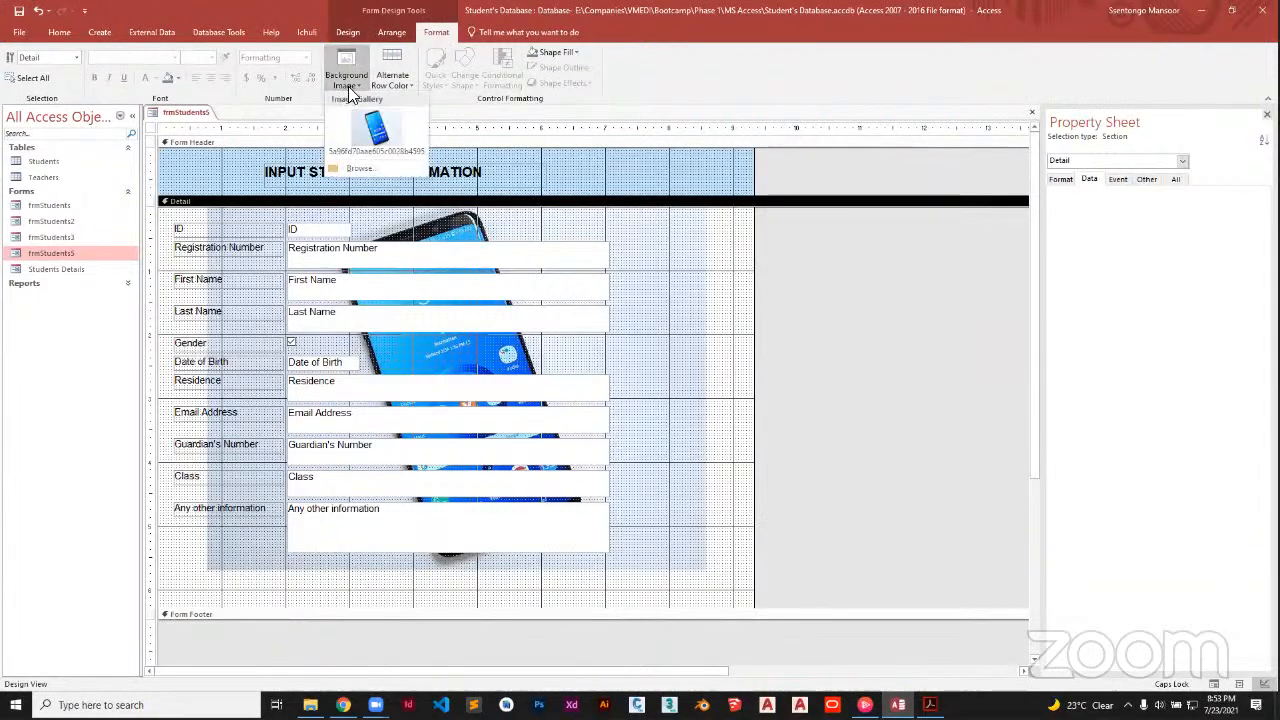
click(357, 167)
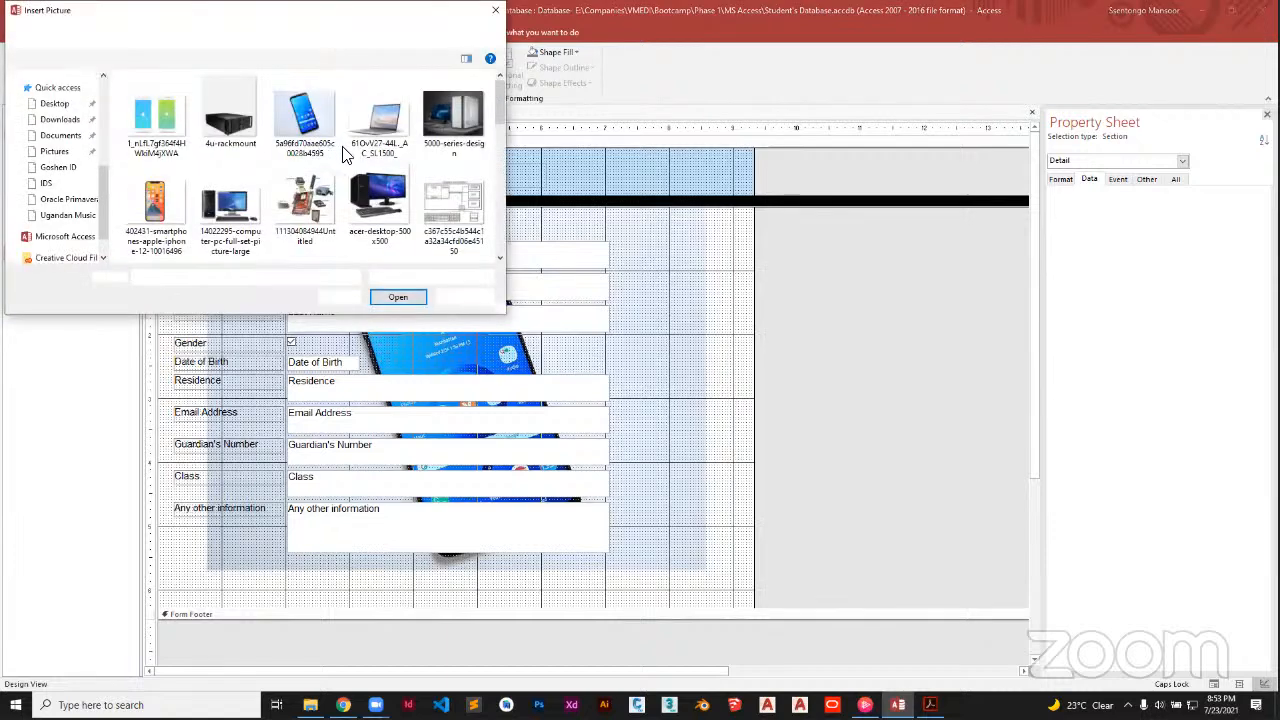
click(448, 116)
click(424, 297)
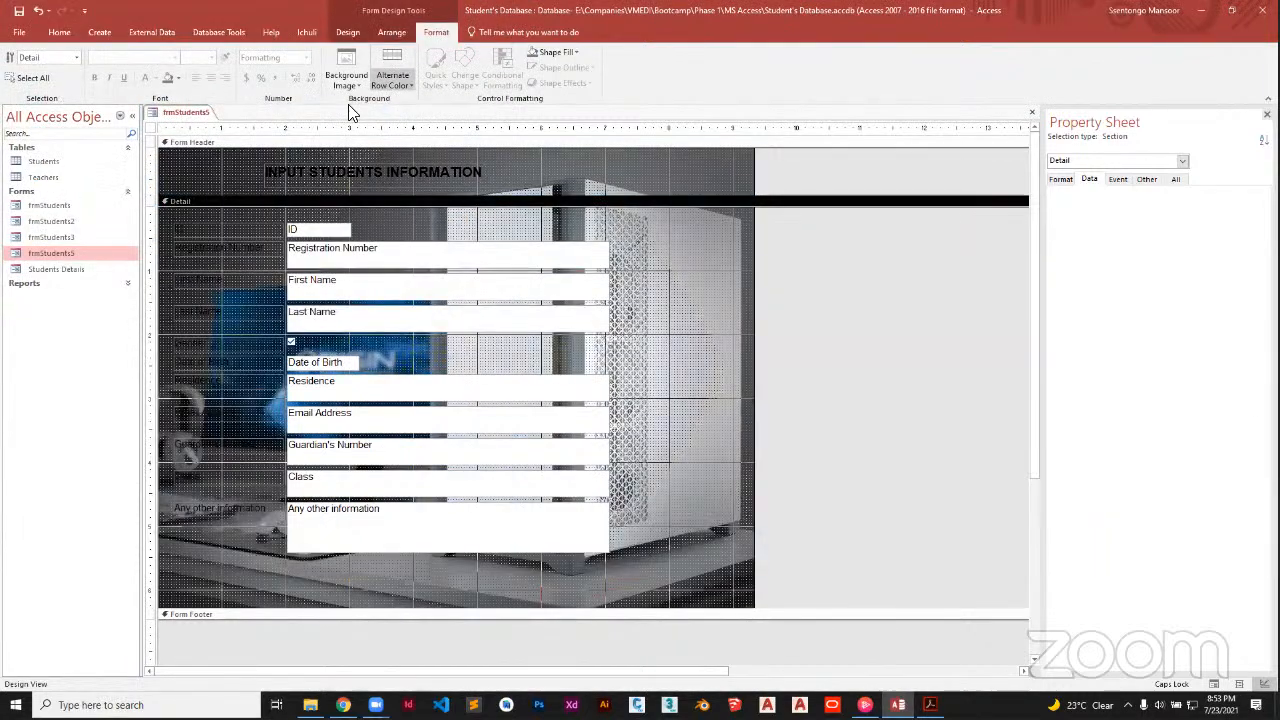
click(350, 82)
click(376, 128)
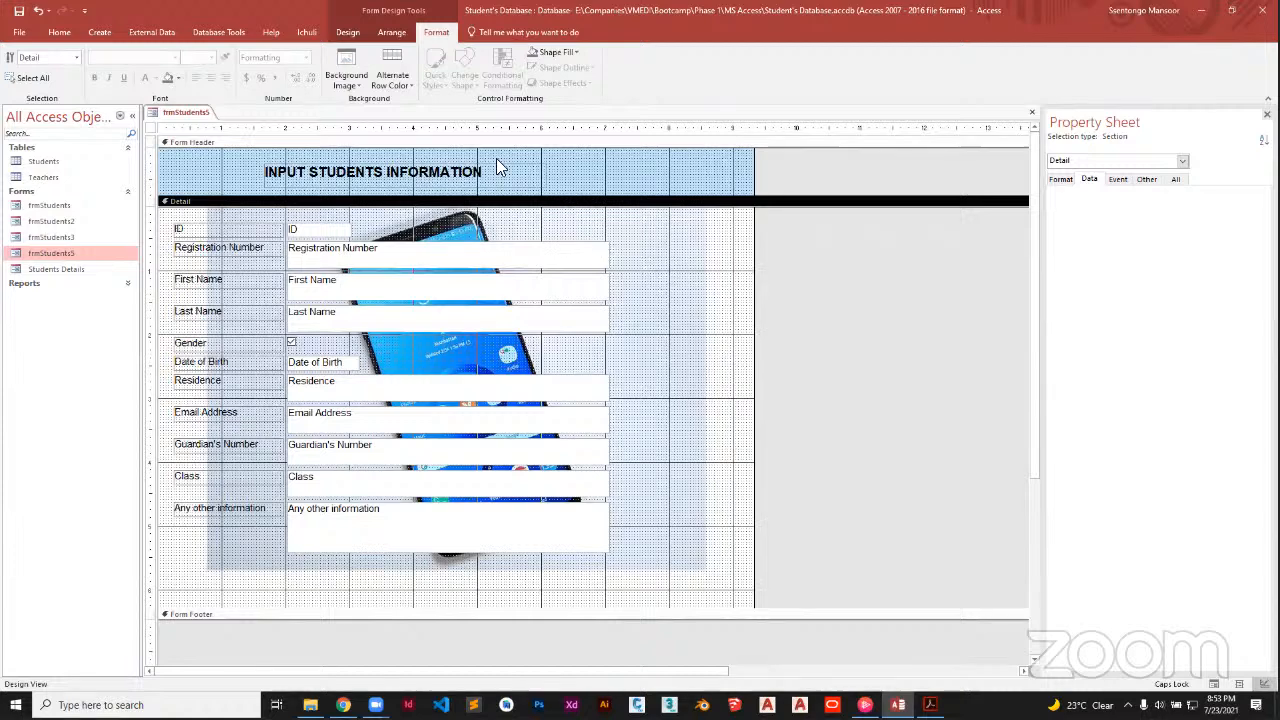
click(350, 32)
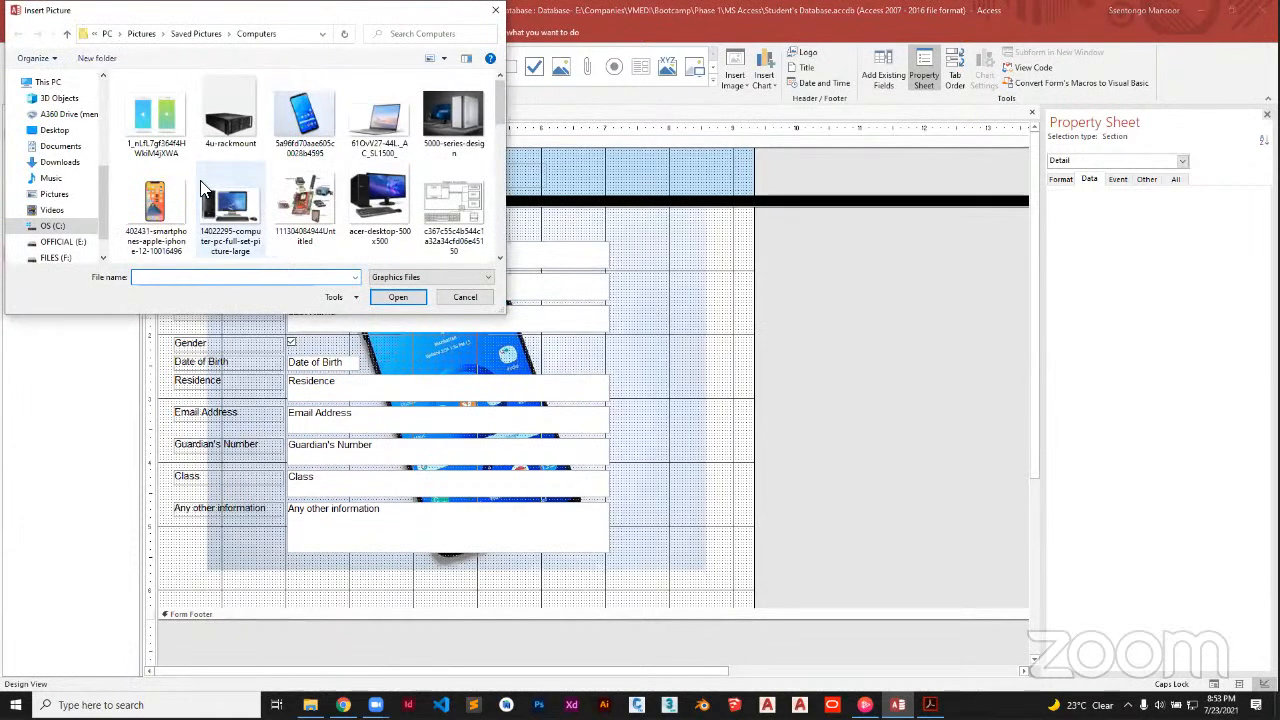
Insert the iPhone 12 smartphone picture as the header logo beside the title
click(190, 175)
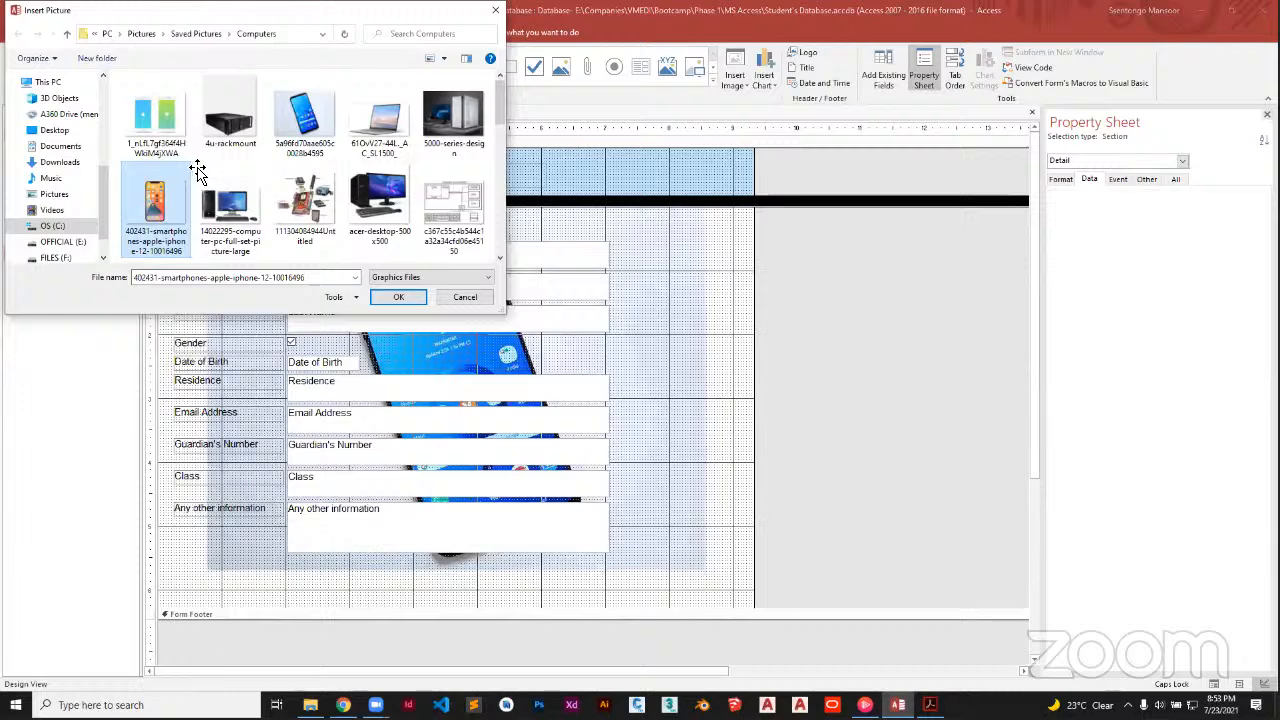
double_click(190, 175)
click(211, 174)
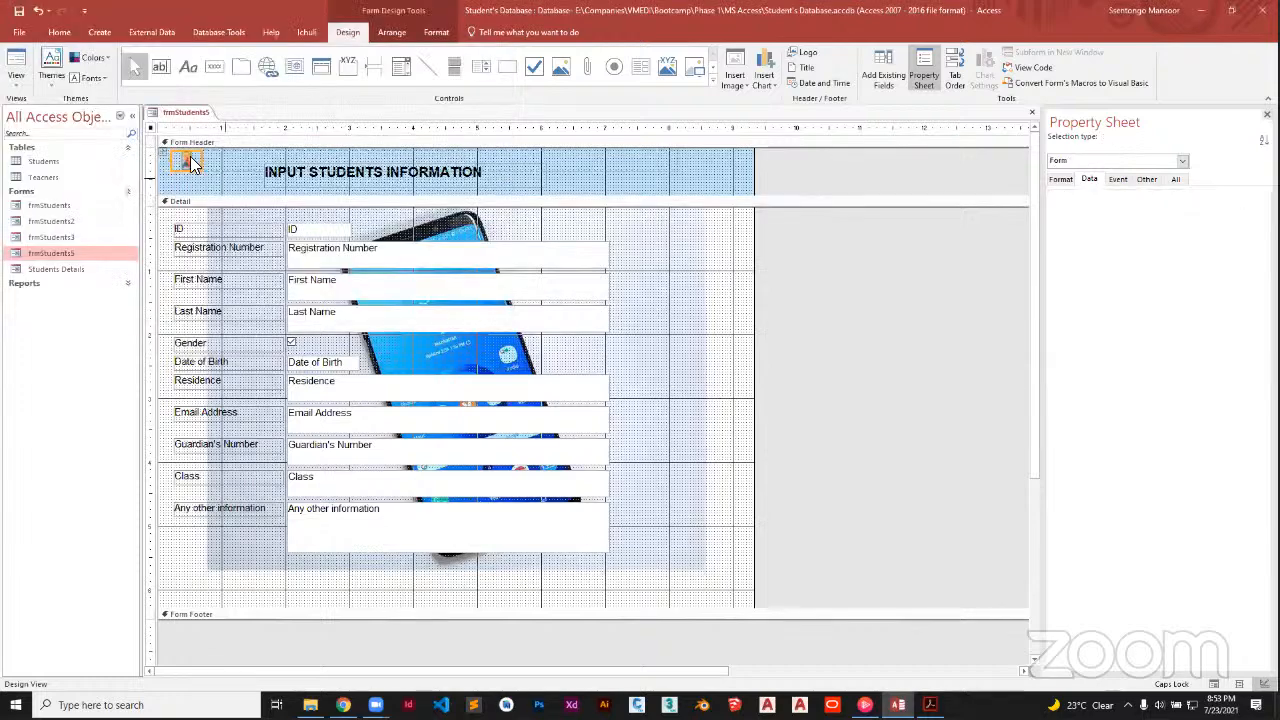
click(192, 162)
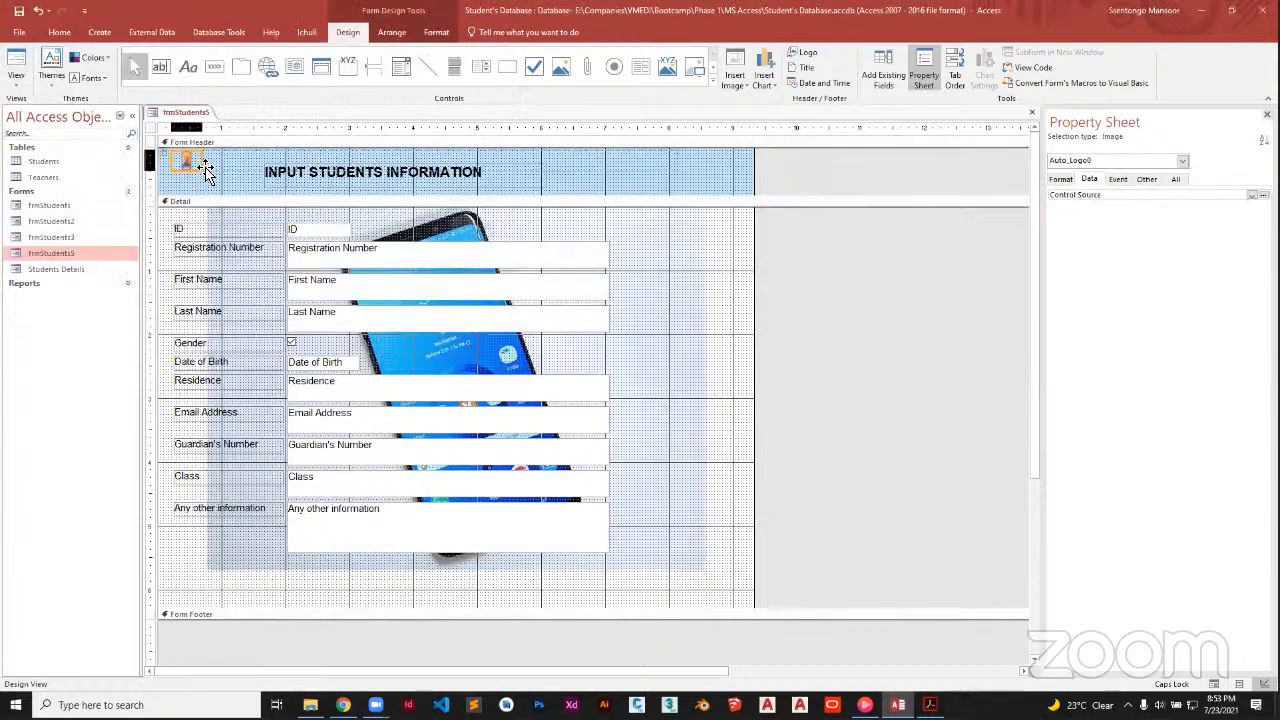
shift+click(602, 176)
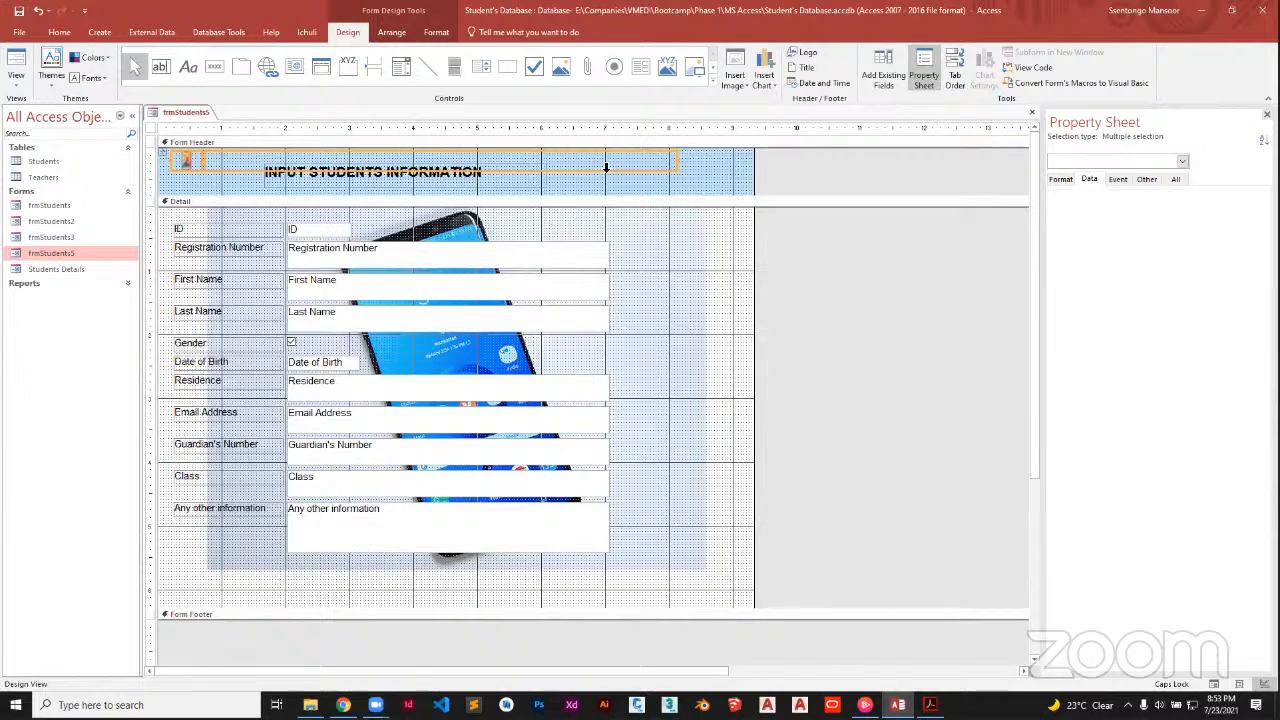
click(708, 185)
click(16, 86)
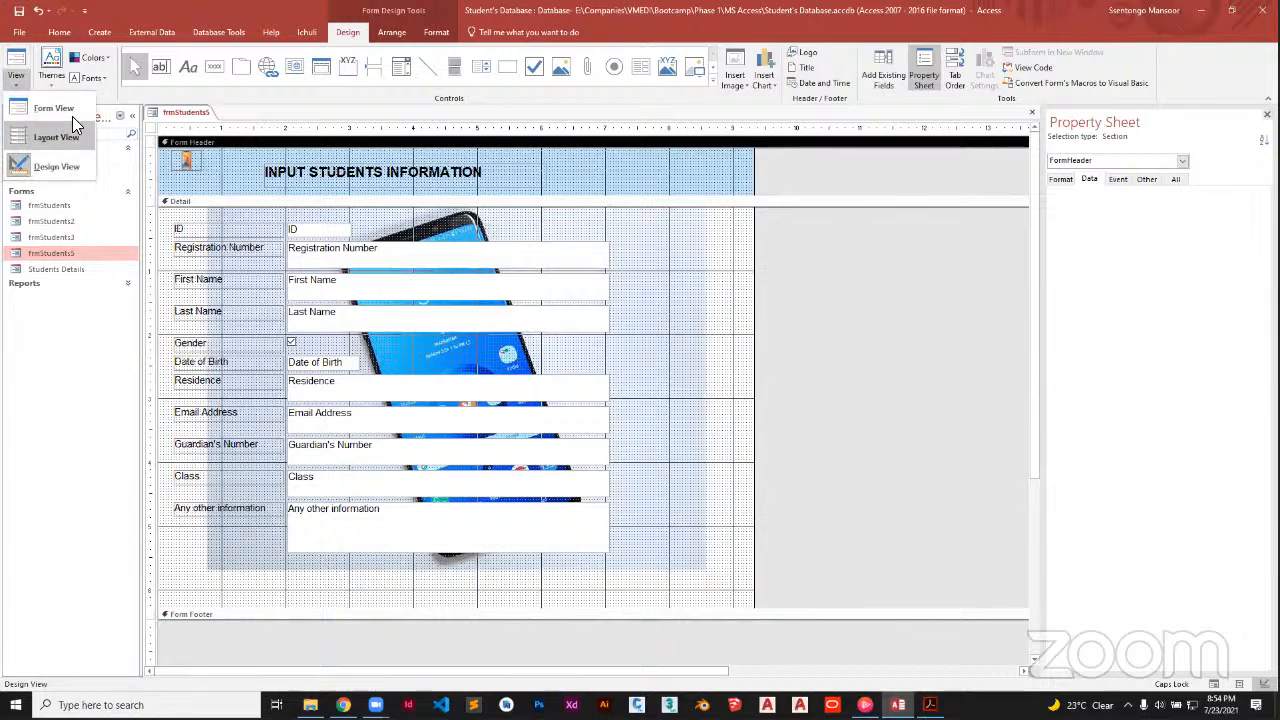
click(50, 137)
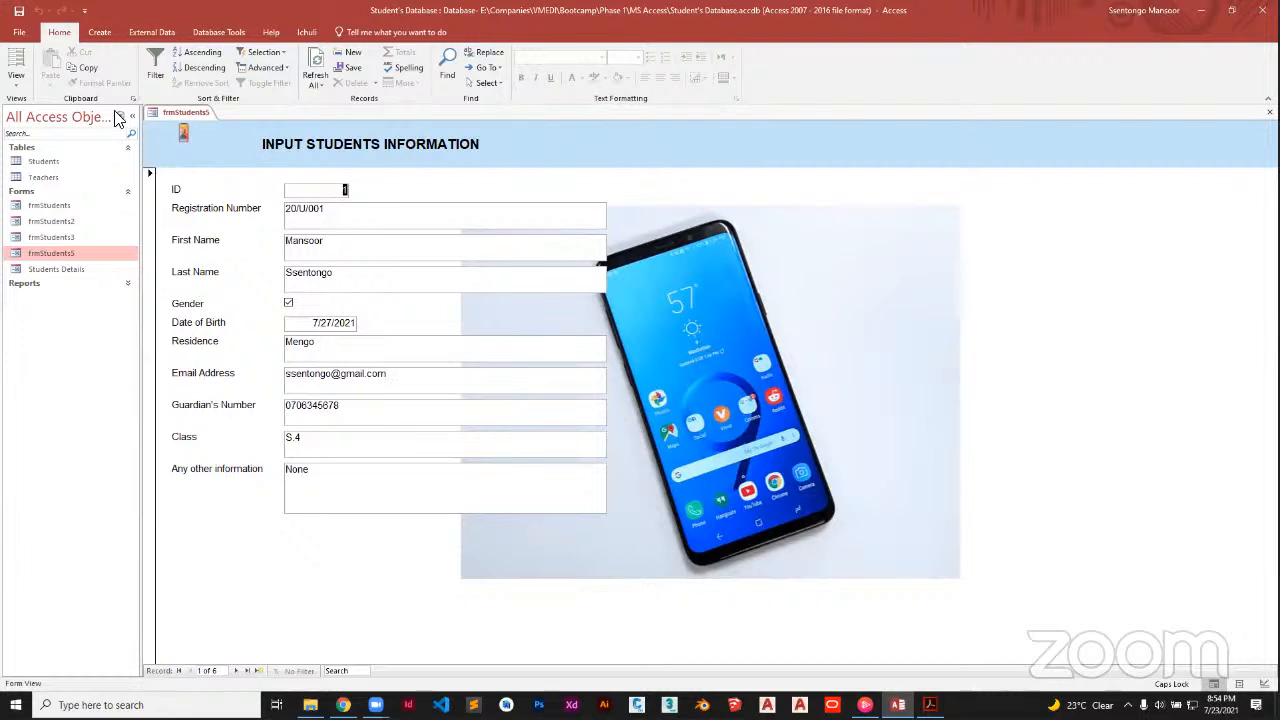
click(30, 90)
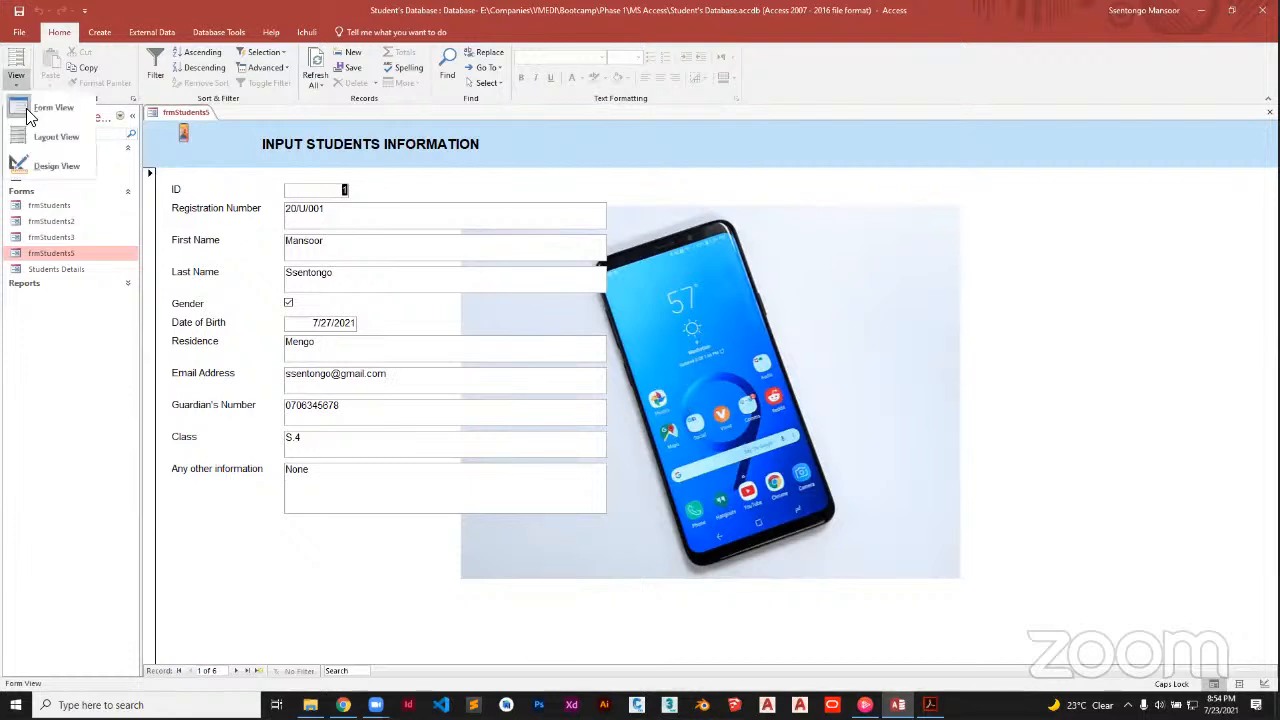
click(45, 165)
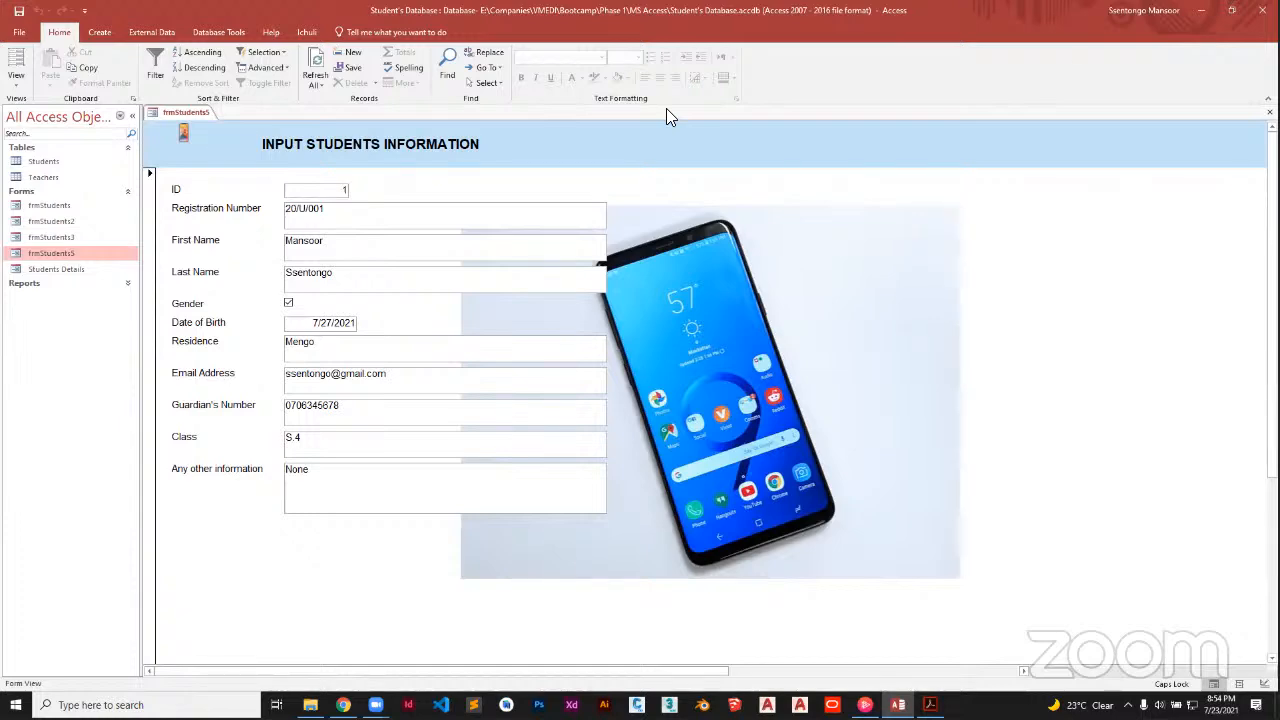
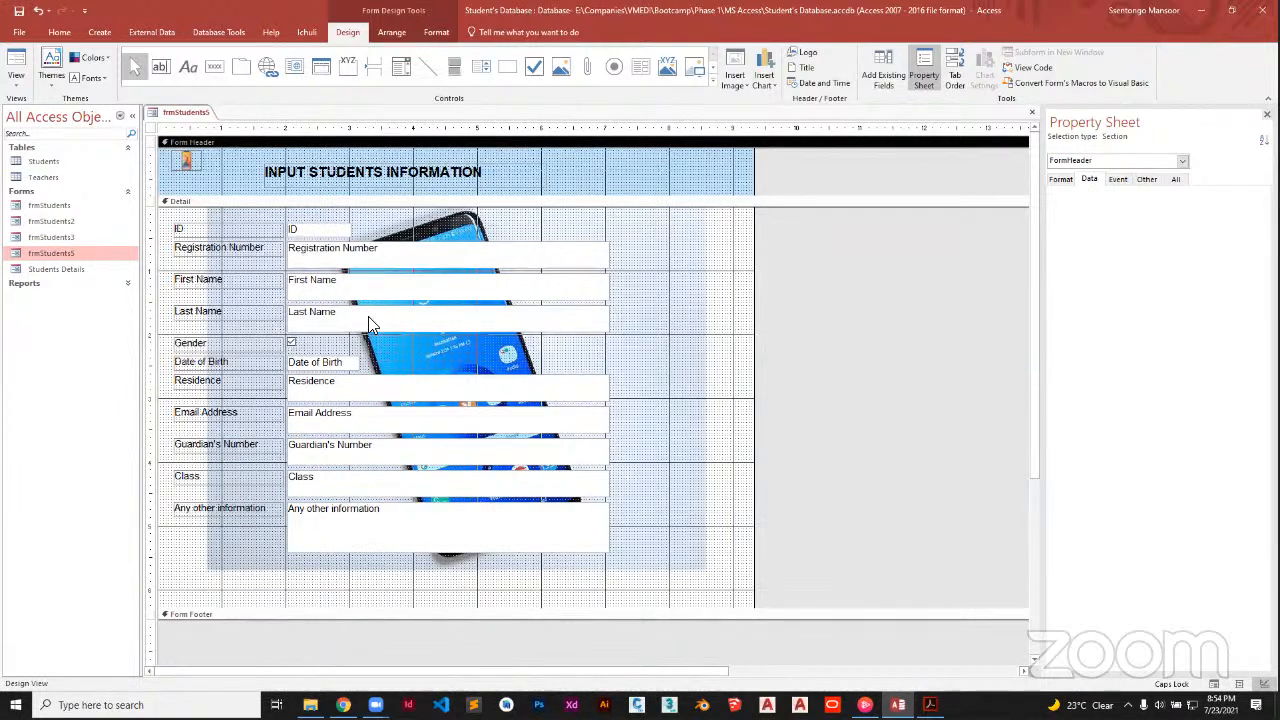
Switch frmStudents5 to Form View and browse forward through the student records
click(10, 82)
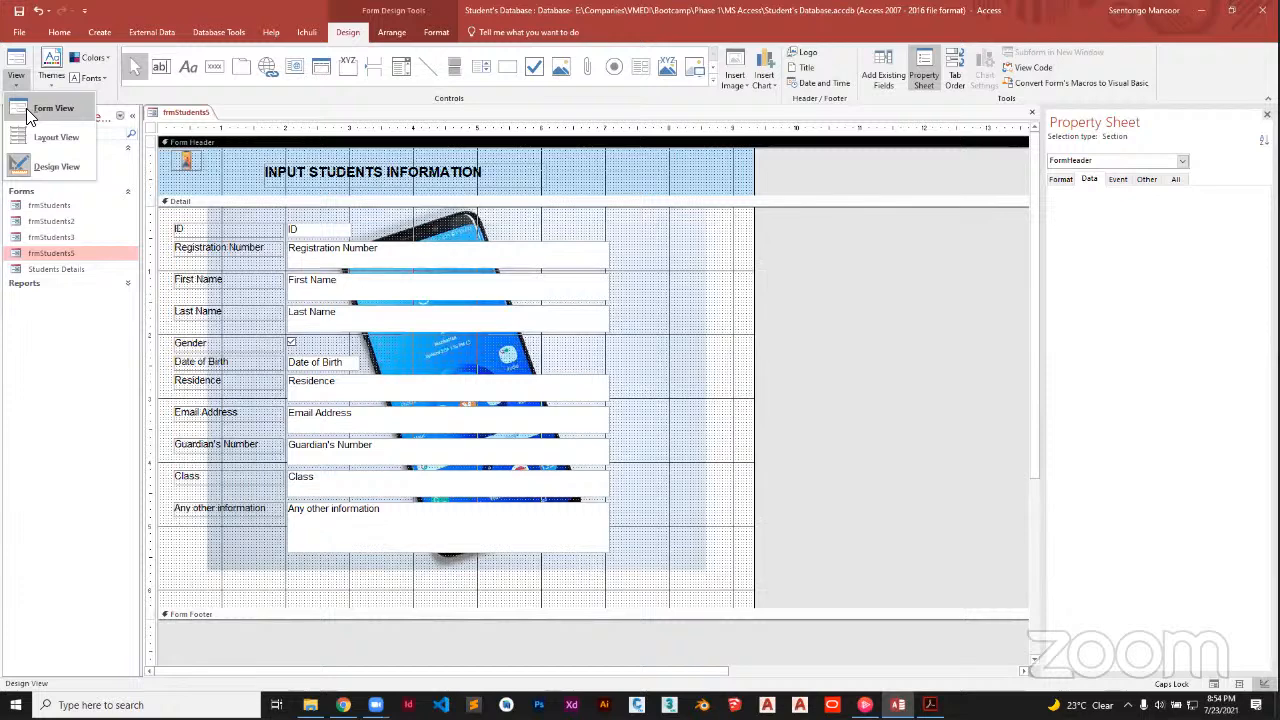
click(30, 113)
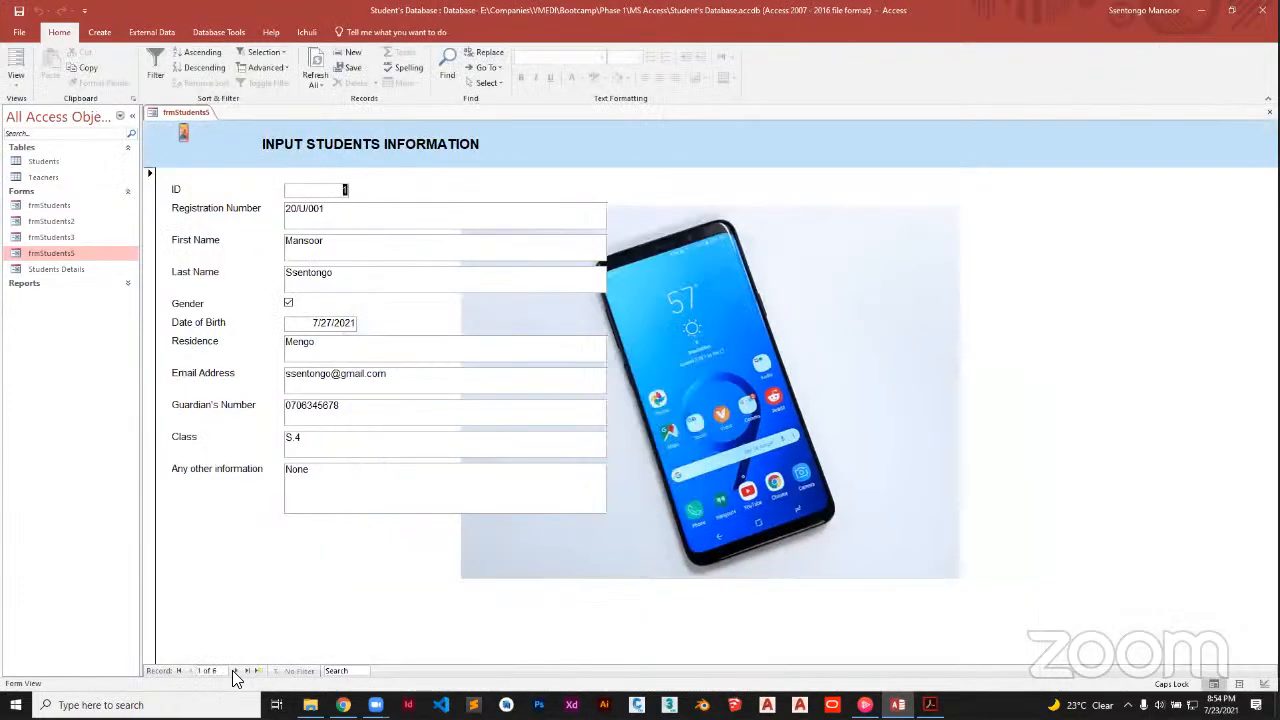
click(234, 671)
click(234, 671)
click(234, 671)
click(234, 671)
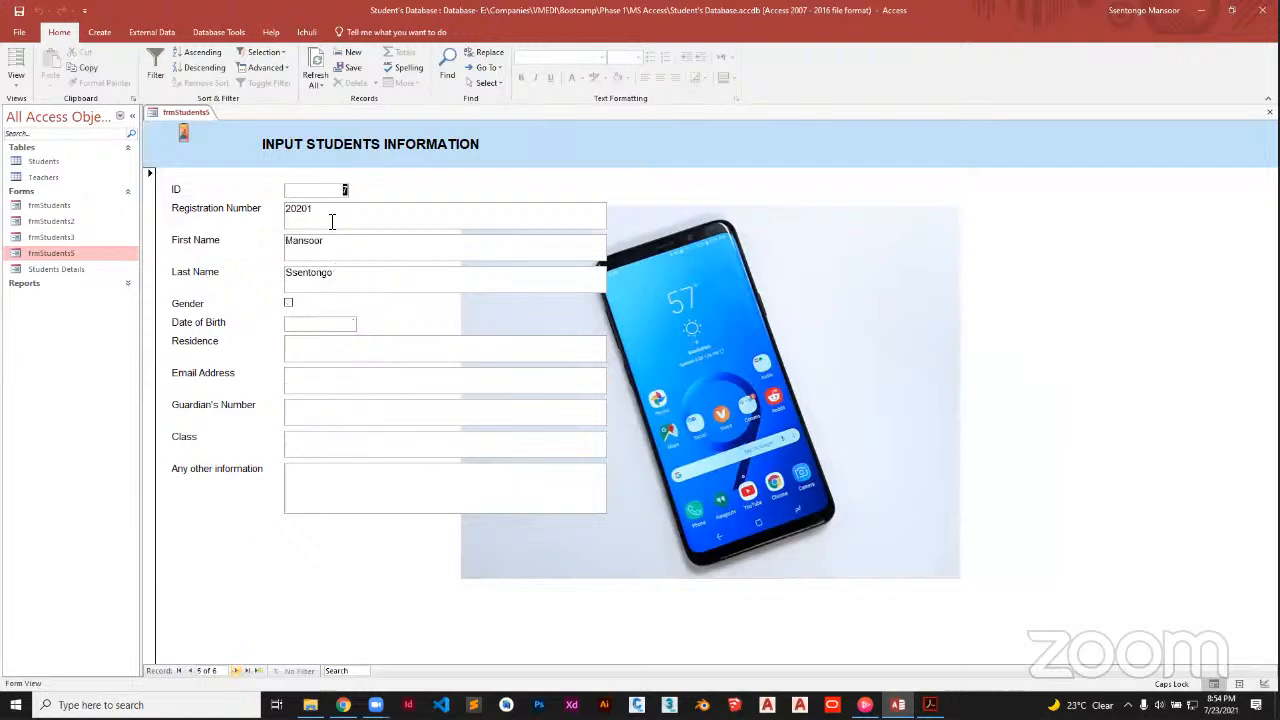
Start a new record with registration number 2020/ and the student's first and last name
key(ctrl+plus)
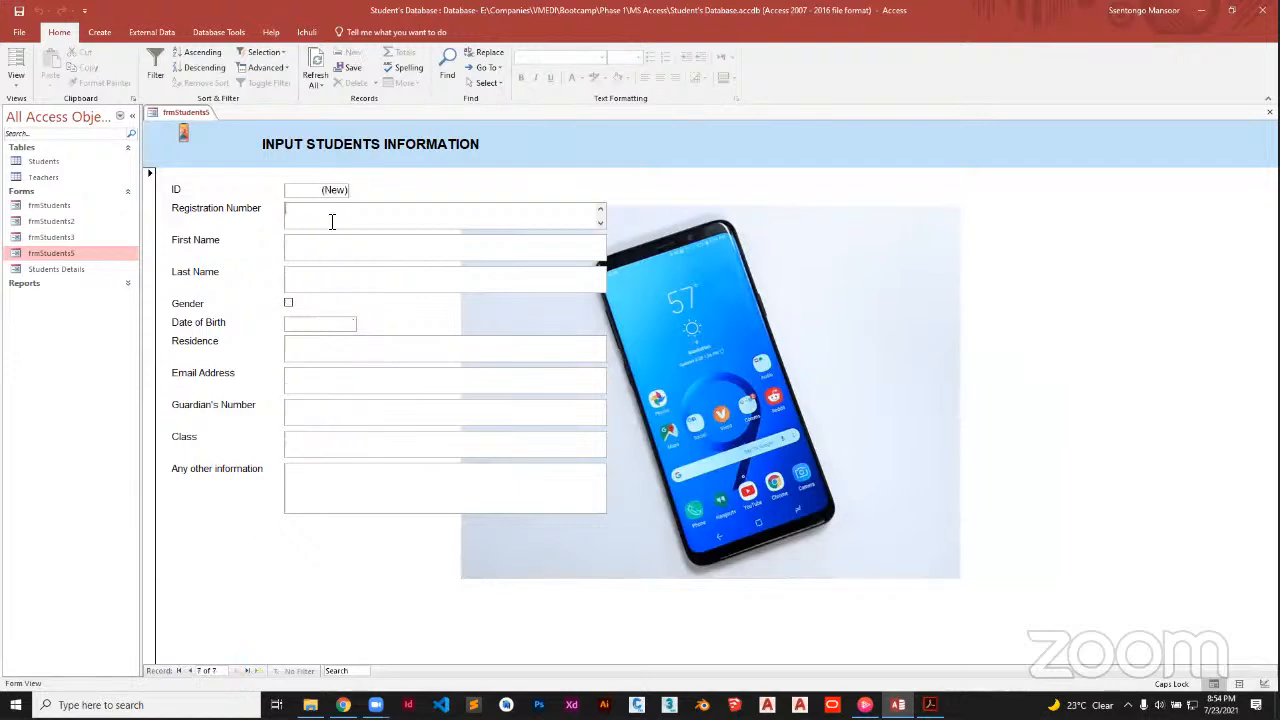
text(2020/UYY)
click(320, 253)
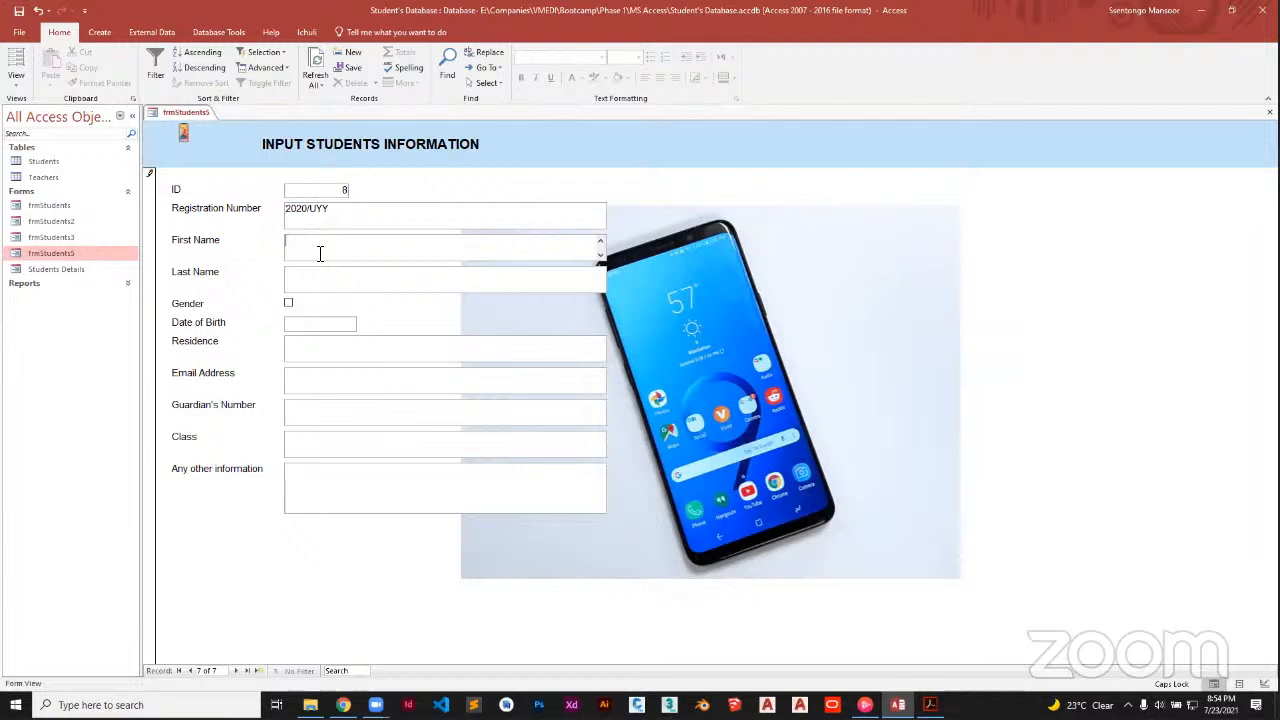
key(Caps_Lock)
text(MUTE)
key(BackSpace)
key(BackSpace)
key(BackSpace)
key(BackSpace)
click(318, 272)
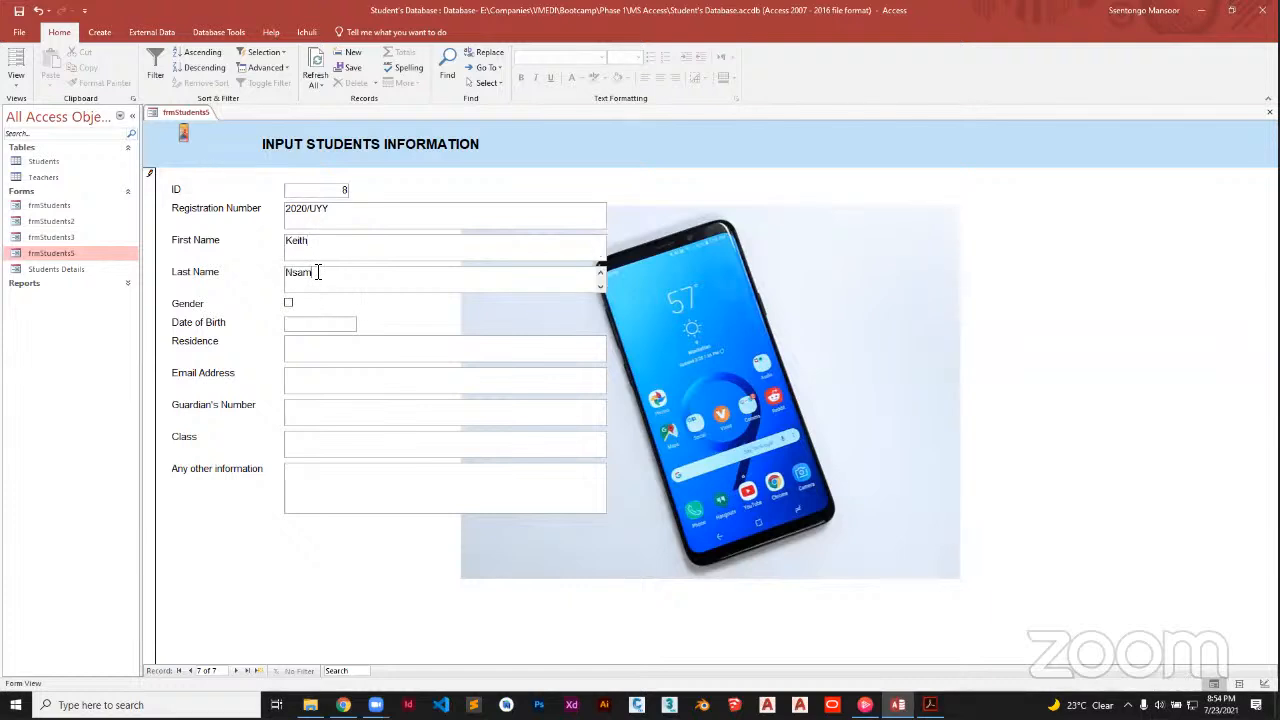
Tick Gender, set the birth date to 7/9/2021, and save the record
key(Tab)
key(space)
key(Tab)
click(365, 326)
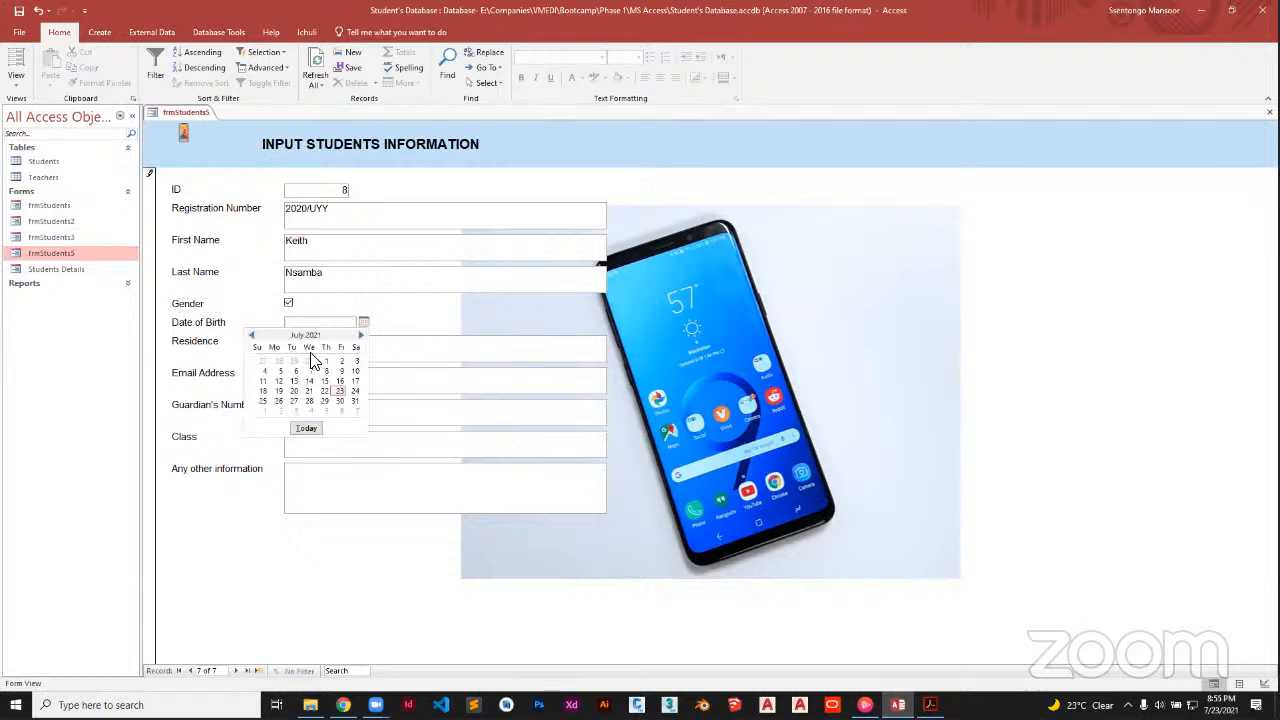
click(339, 372)
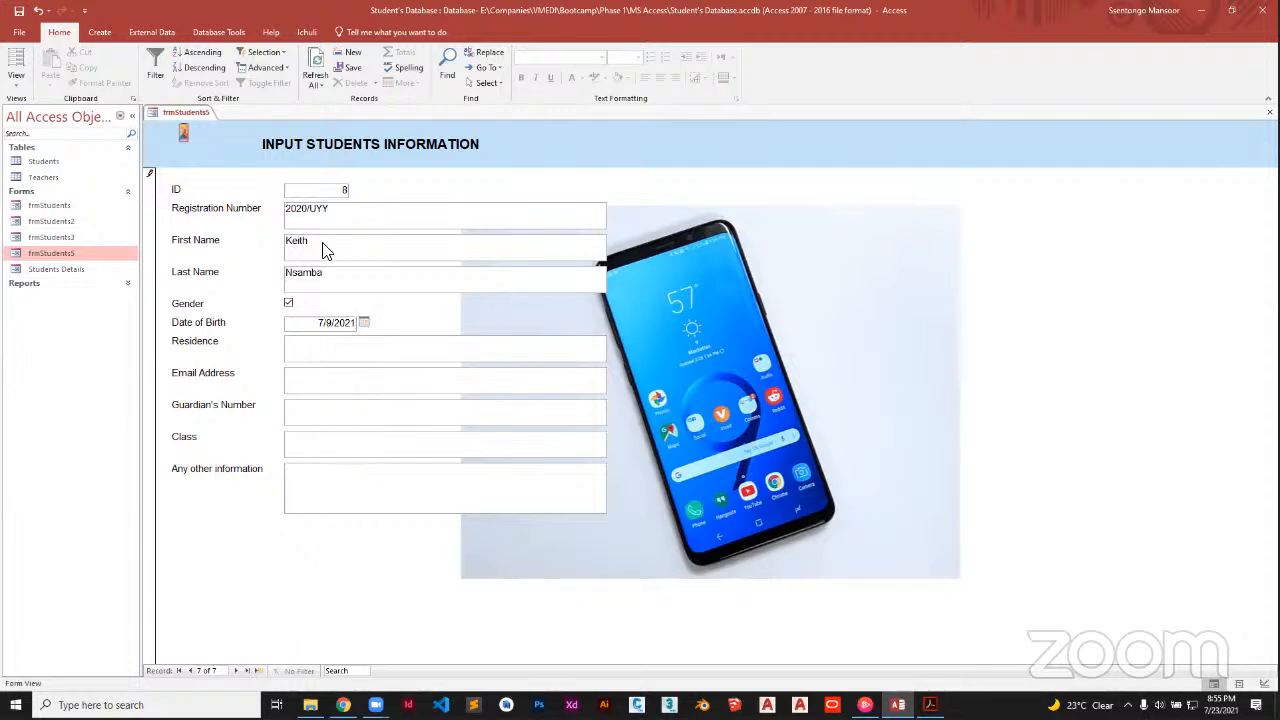
click(346, 70)
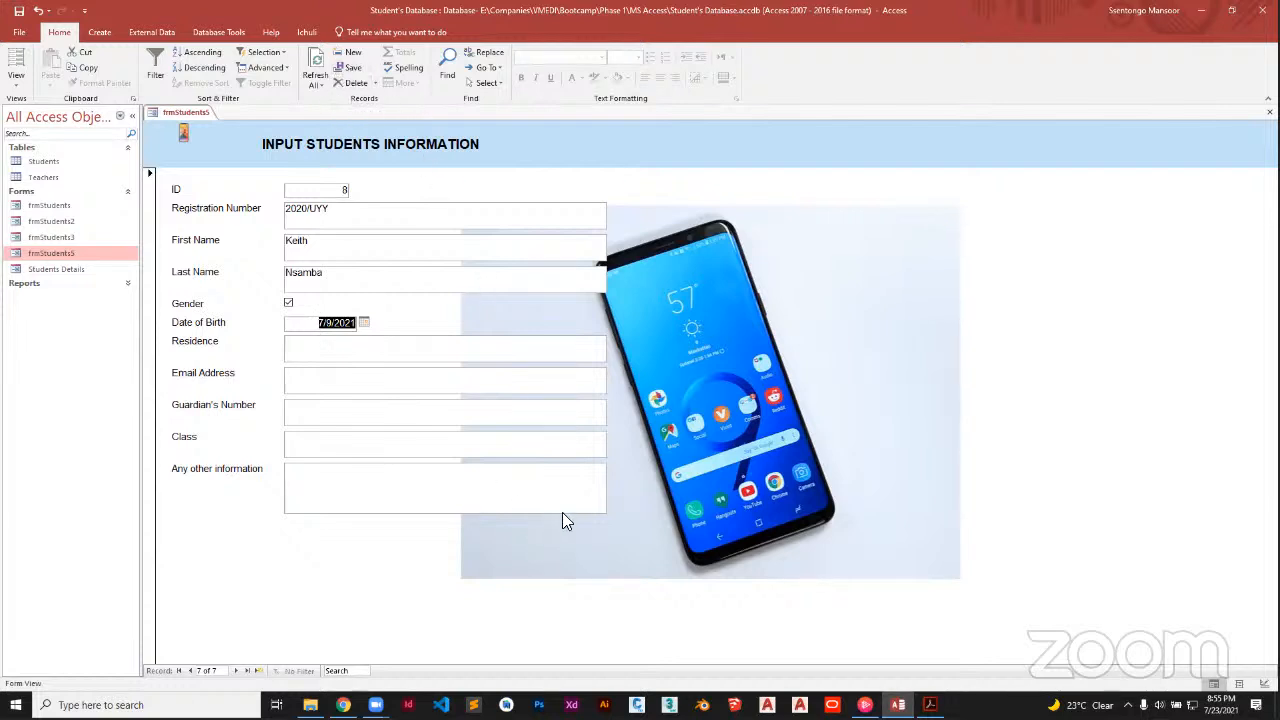
click(20, 82)
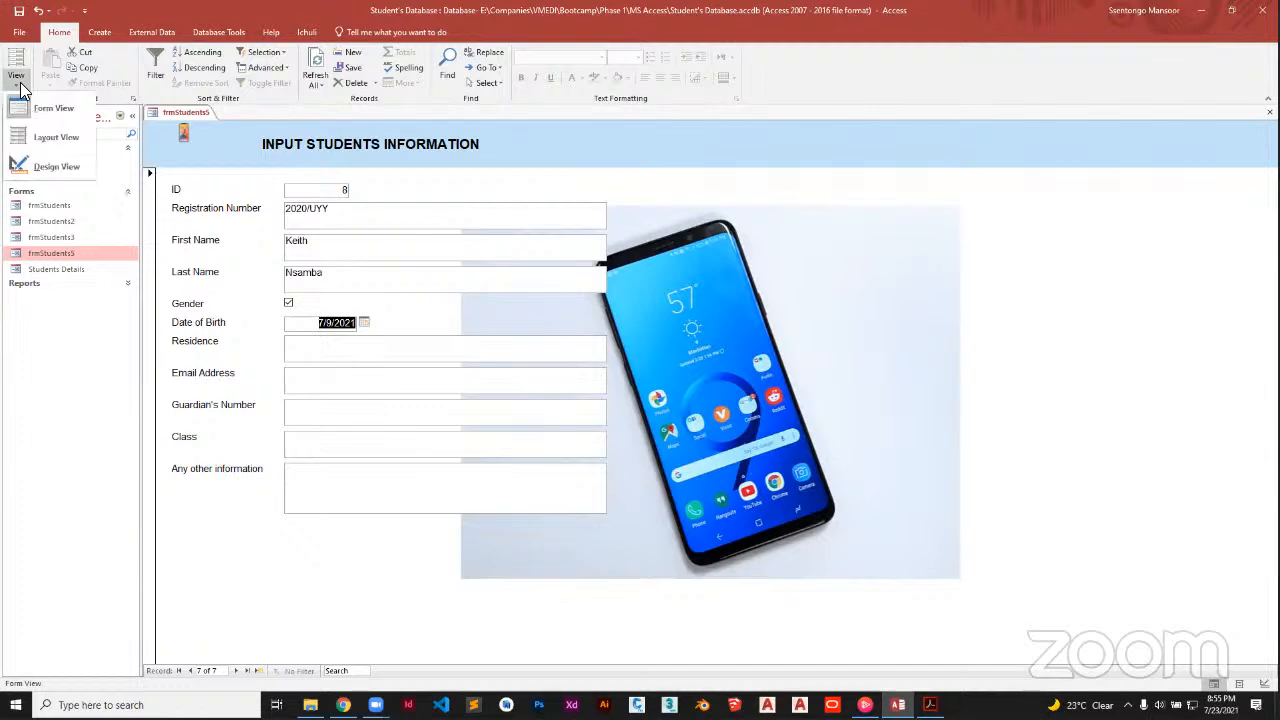
Return to Design View and place a new command button below the student fields
click(57, 167)
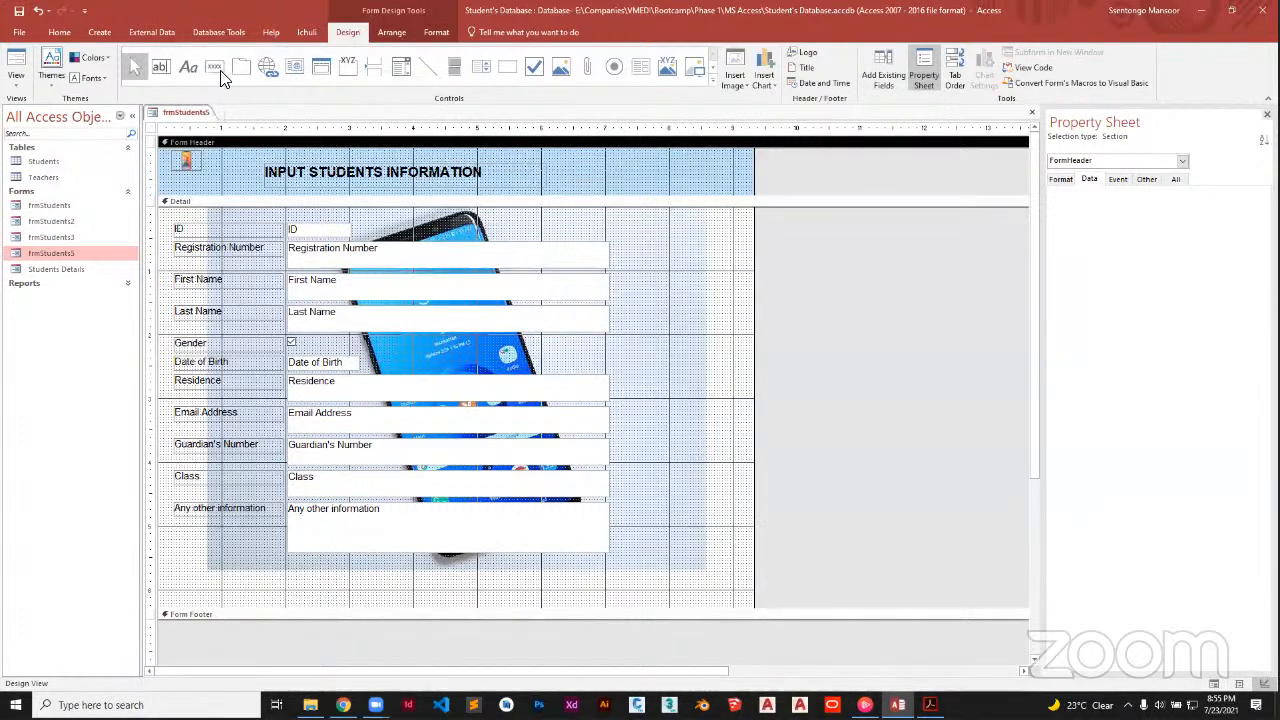
click(216, 70)
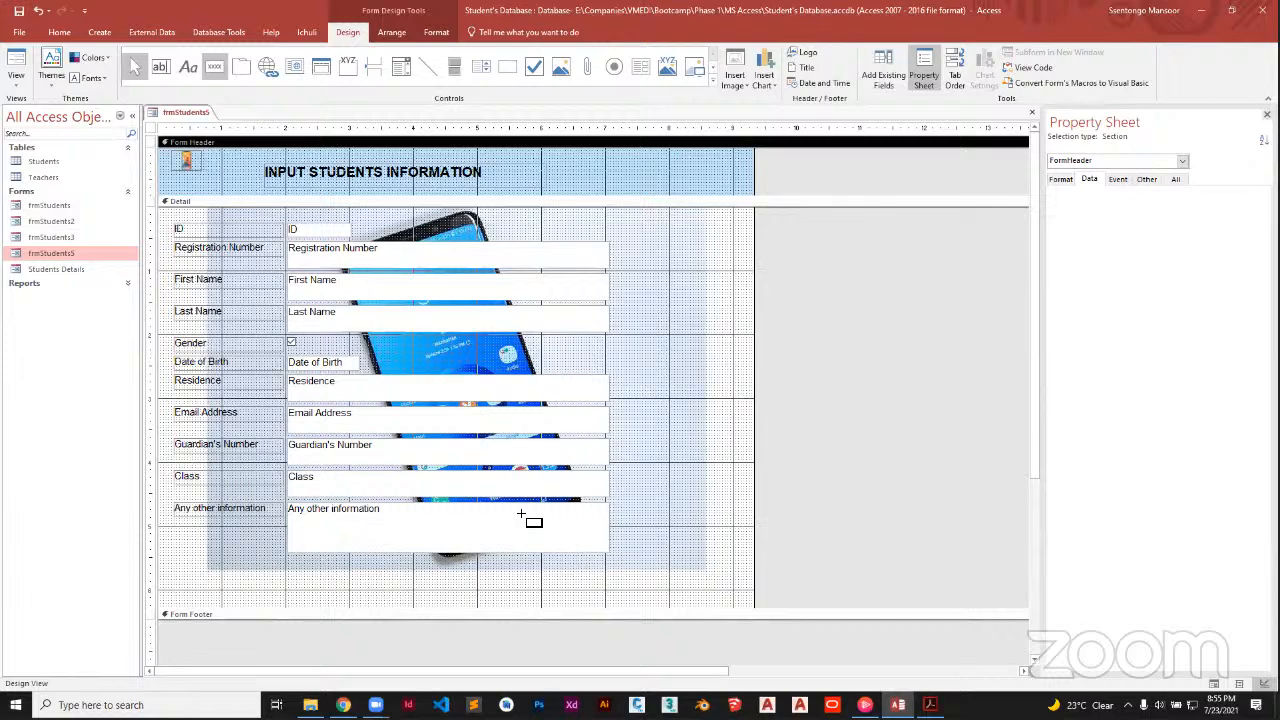
click(561, 575)
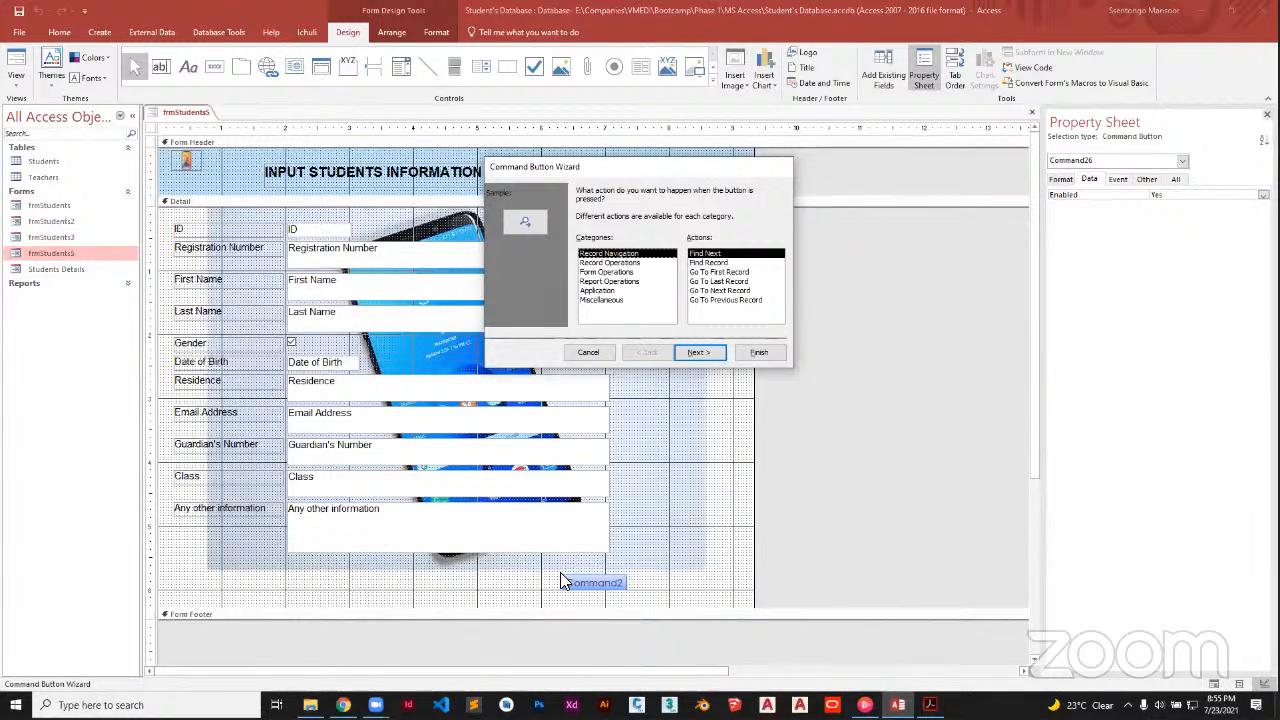
Give the new button the Record Operations > Save Record action in the wizard
click(631, 264)
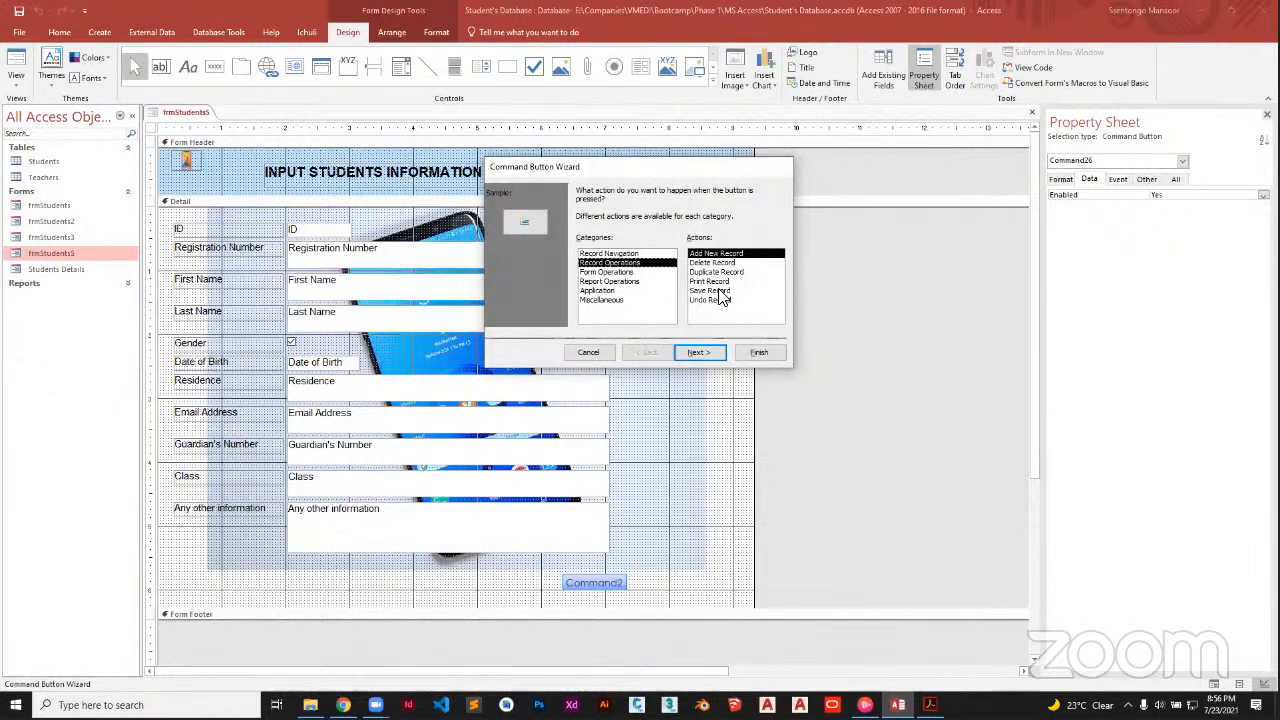
click(637, 272)
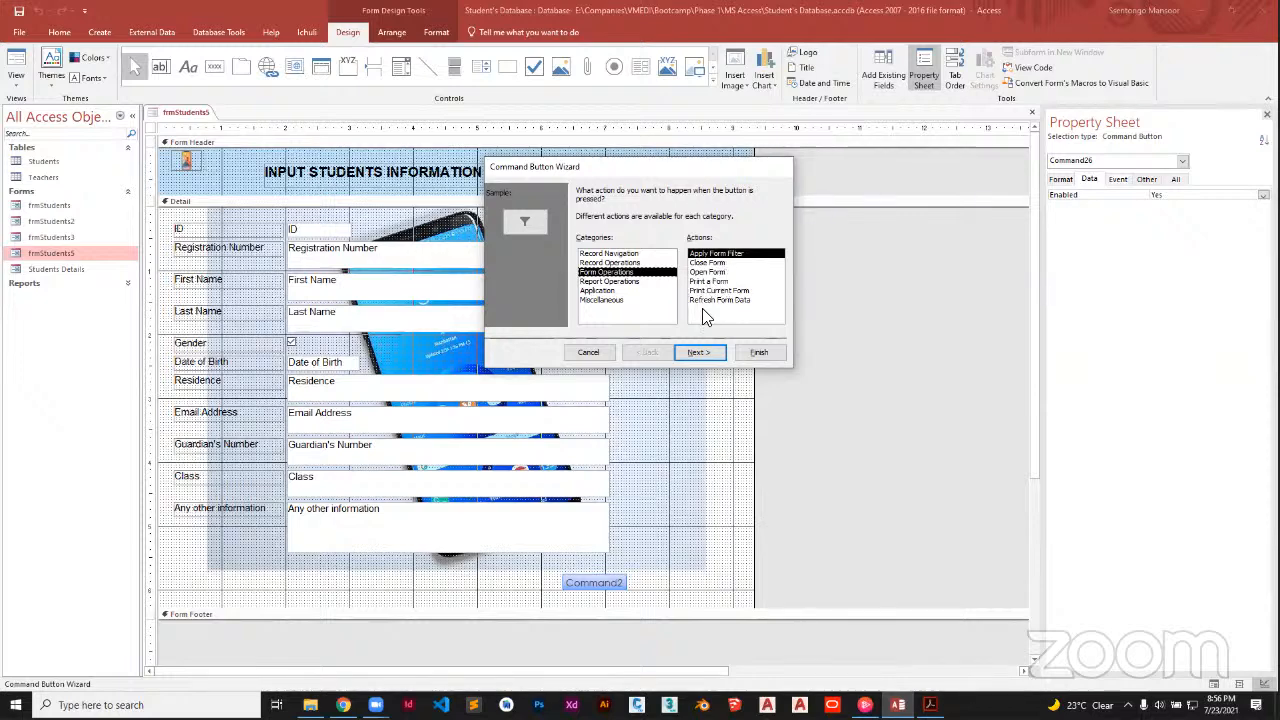
click(613, 262)
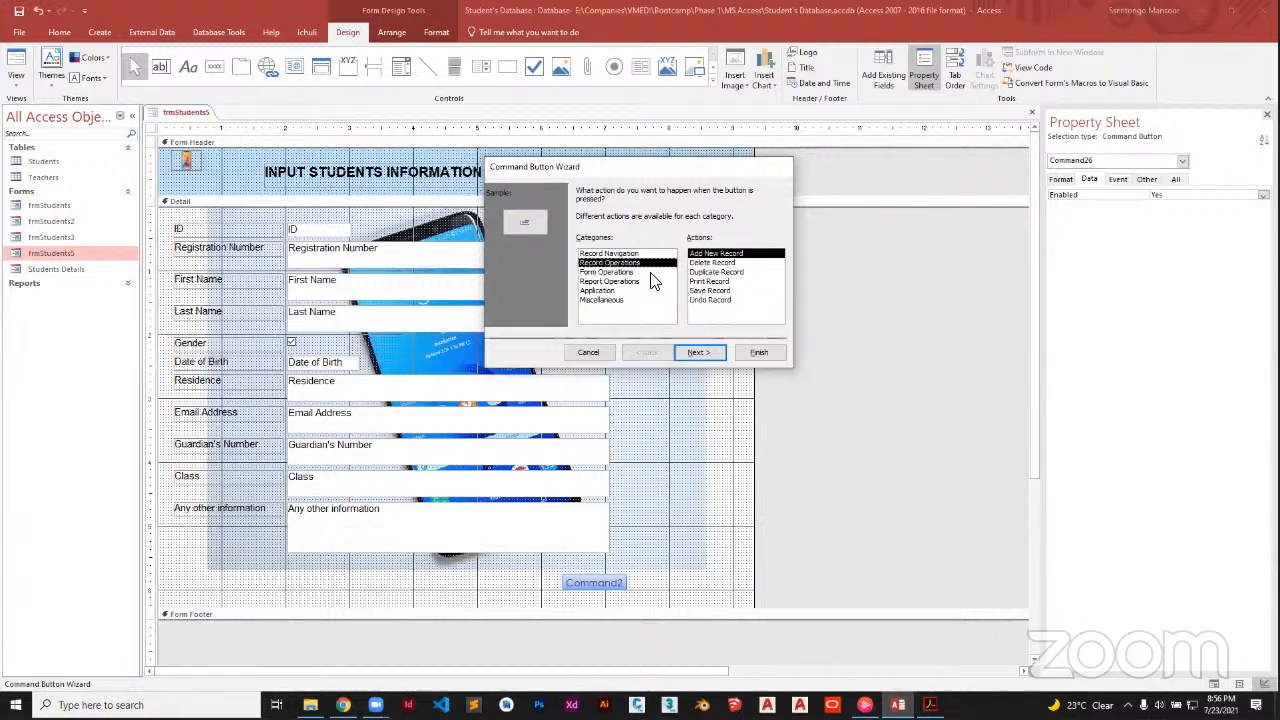
click(725, 290)
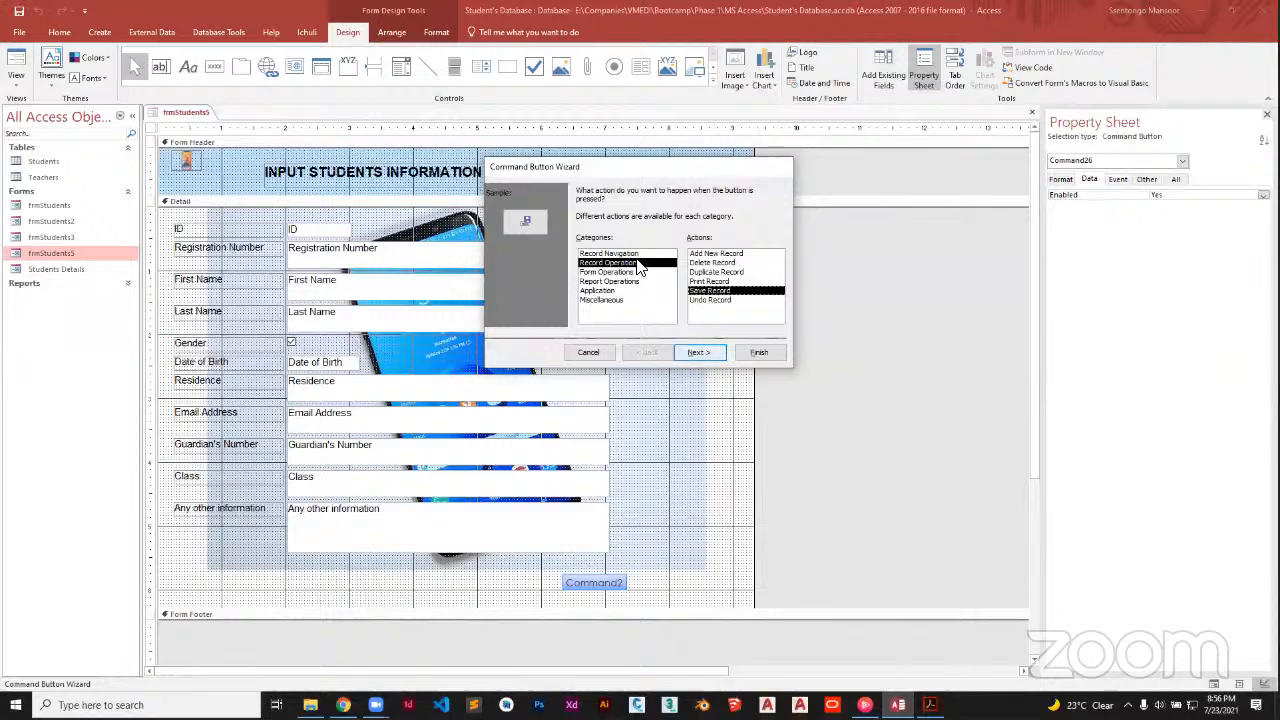
key(Return)
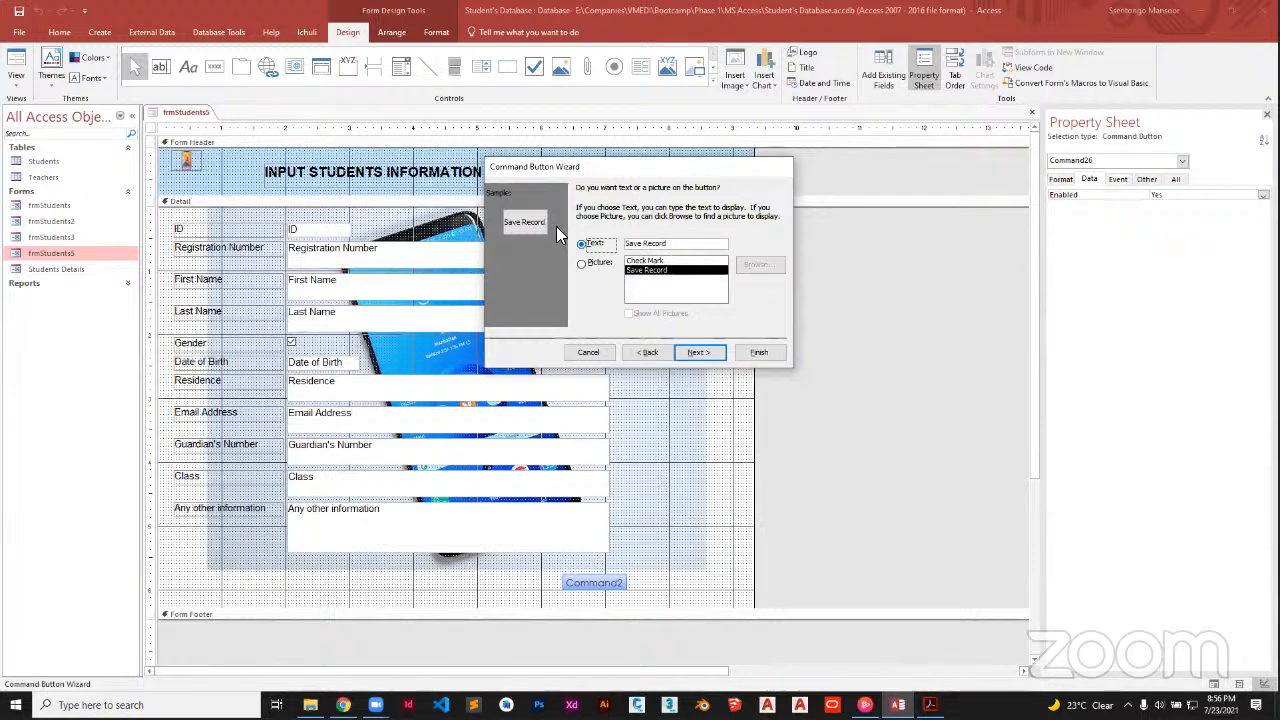
Drop the text caption and show the floppy-disk Save picture on the button
key(BackSpace)
key(BackSpace)
key(BackSpace)
key(BackSpace)
key(BackSpace)
key(BackSpace)
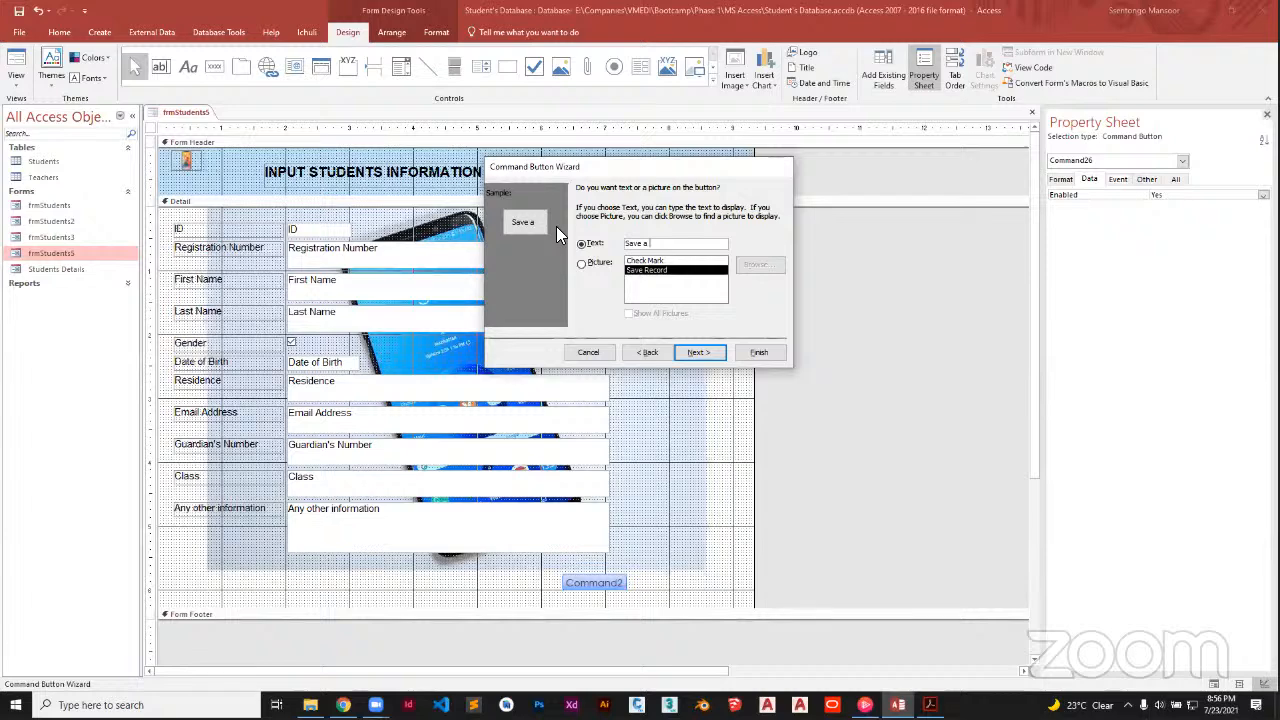
text(a Studf)
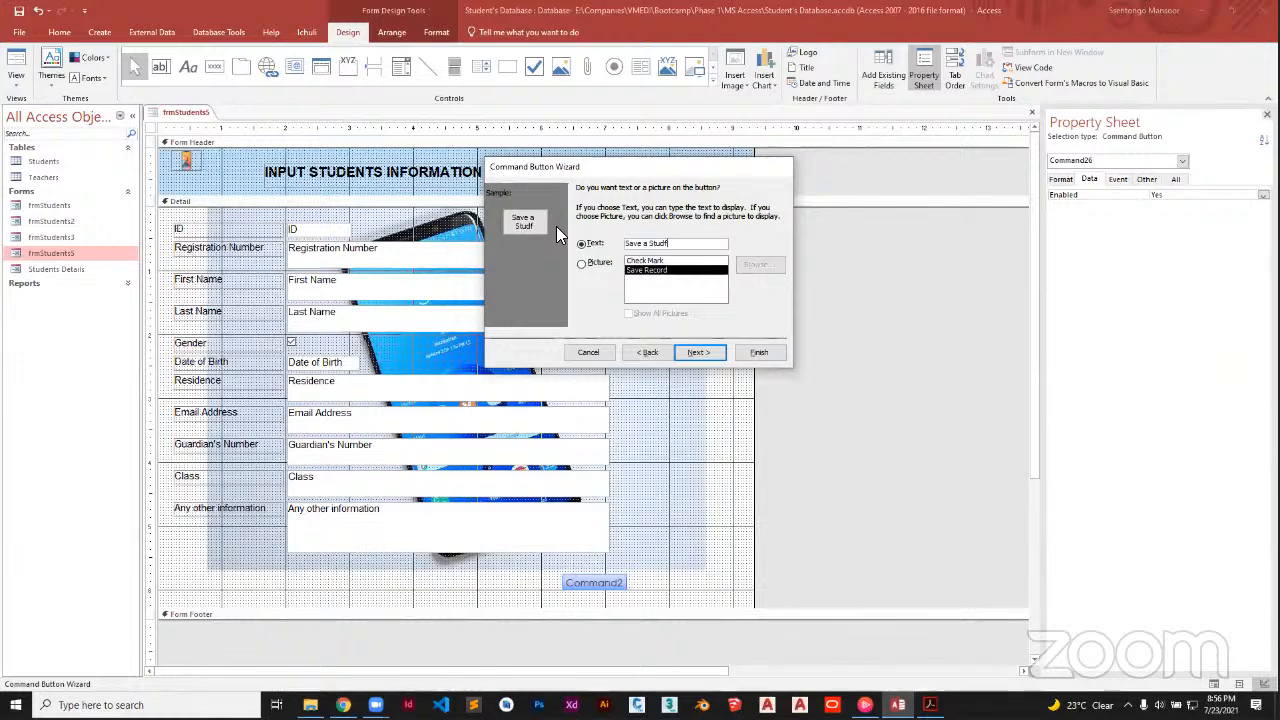
text(ent)
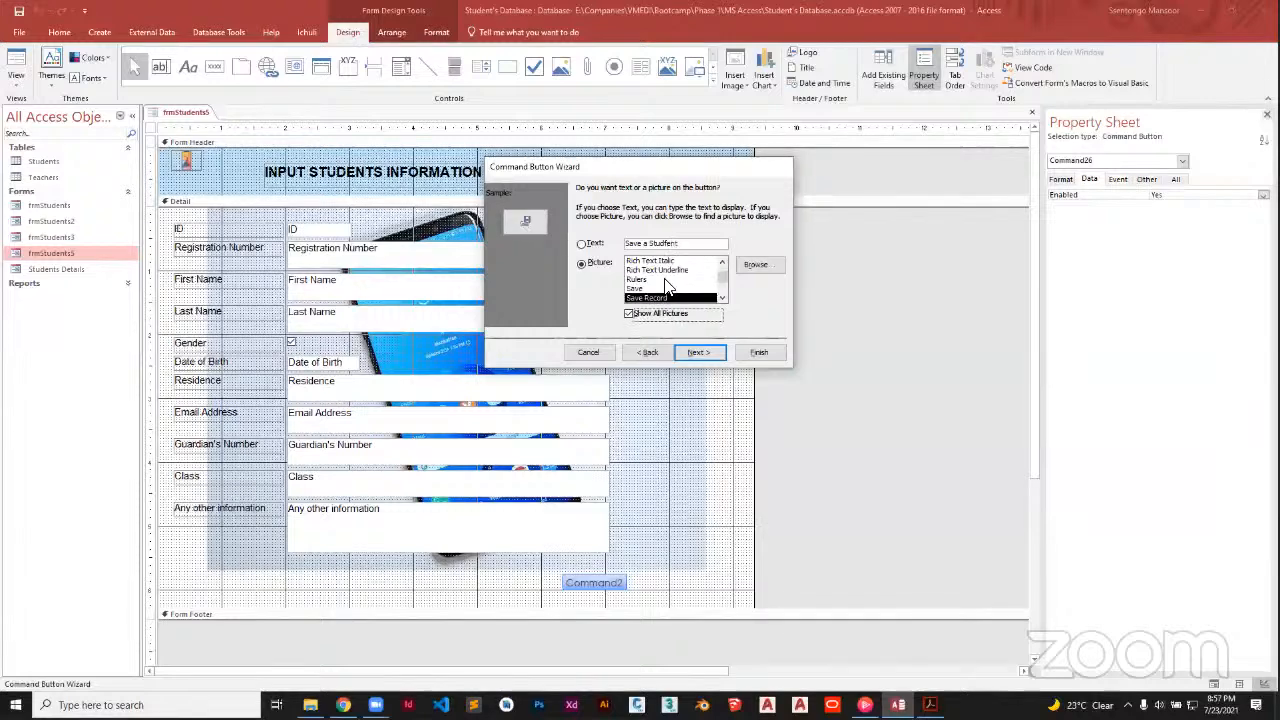
click(662, 280)
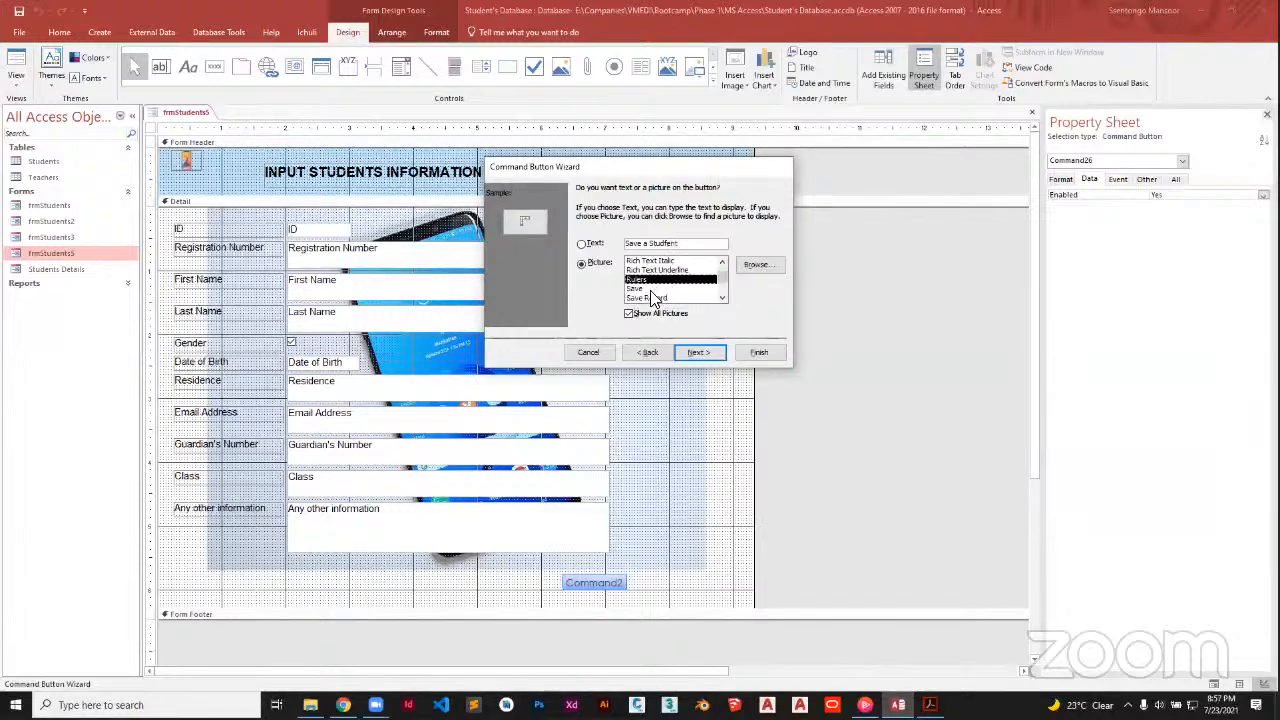
click(675, 287)
click(658, 269)
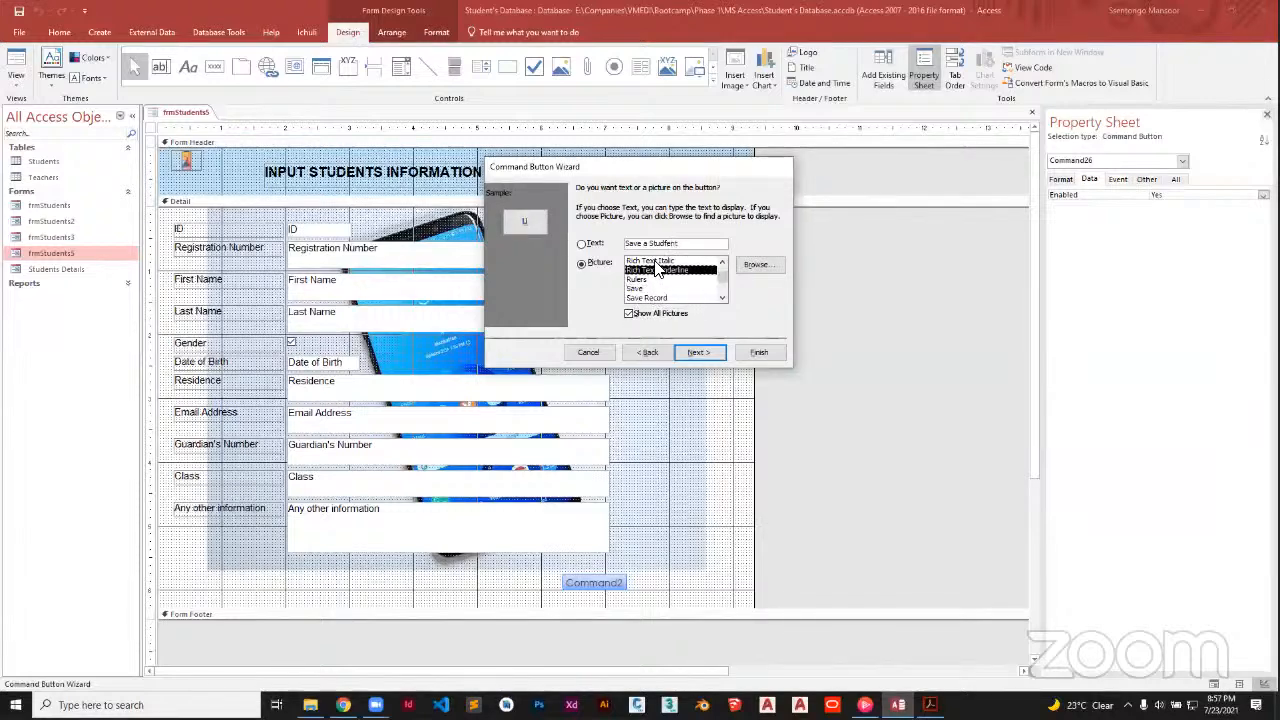
click(656, 261)
click(658, 270)
click(660, 279)
click(662, 288)
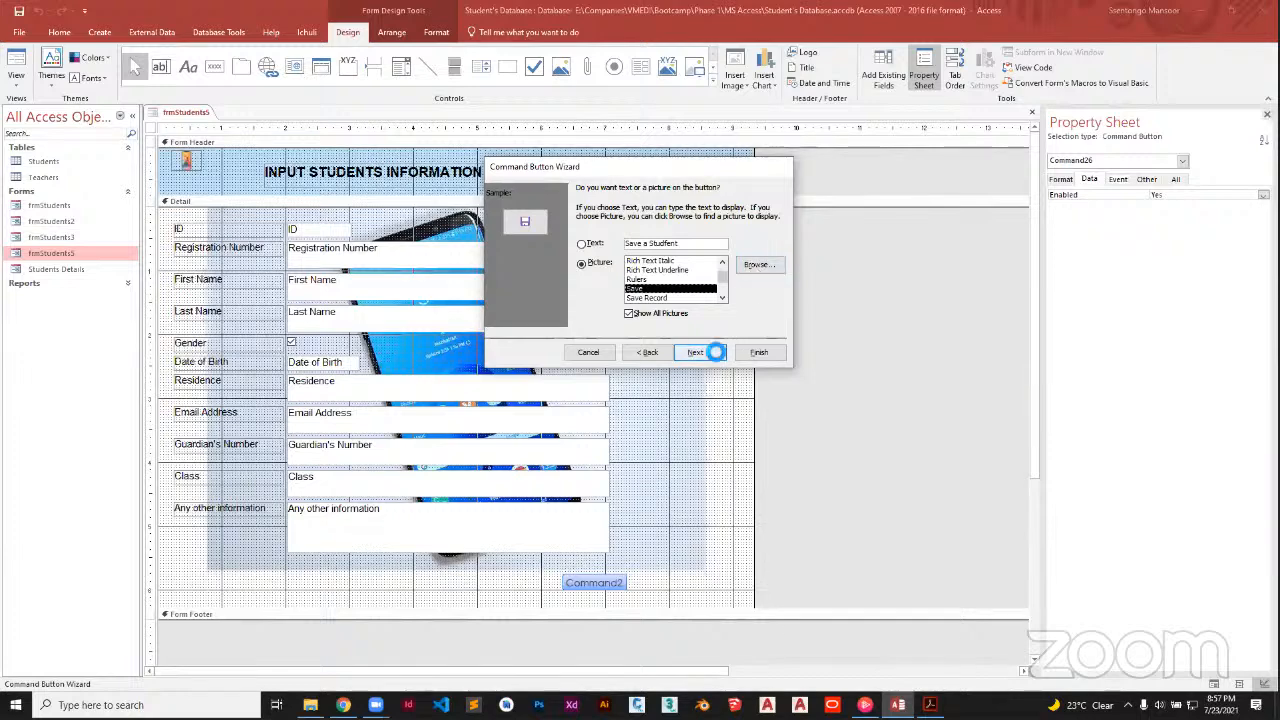
Name the button cmdSaveStudent and finish the Command Button Wizard
click(697, 353)
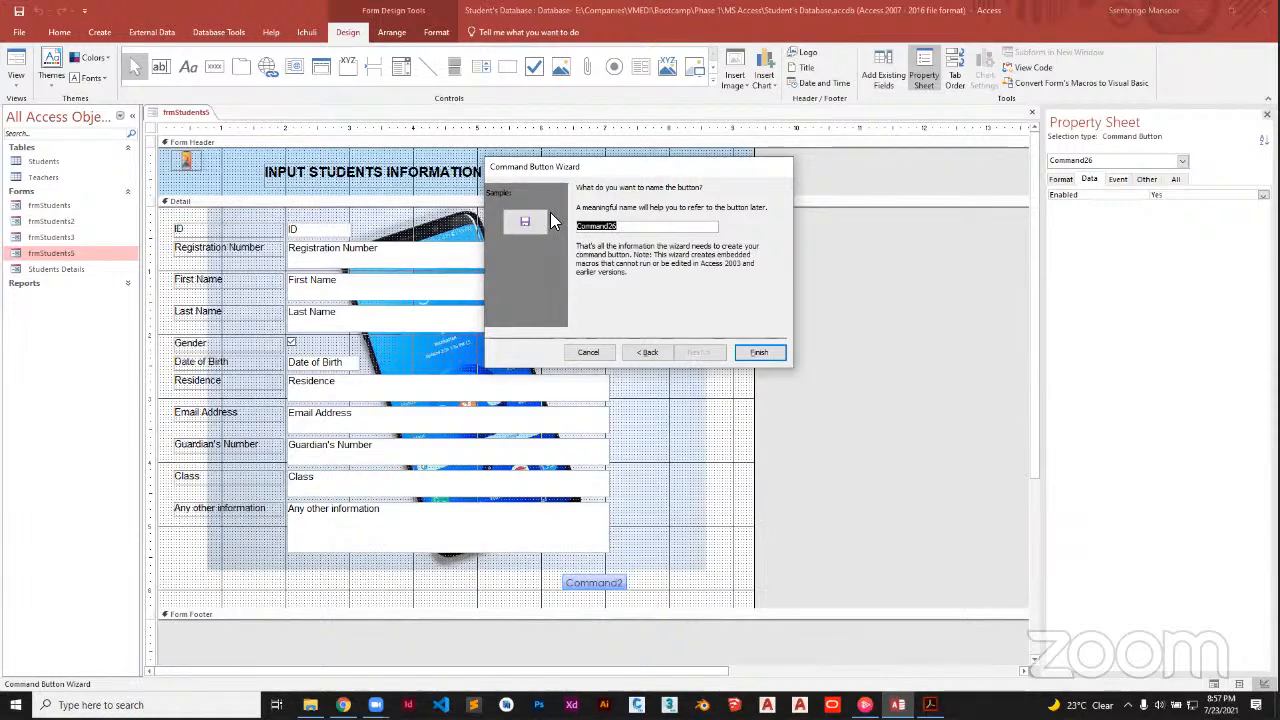
text(cmd)
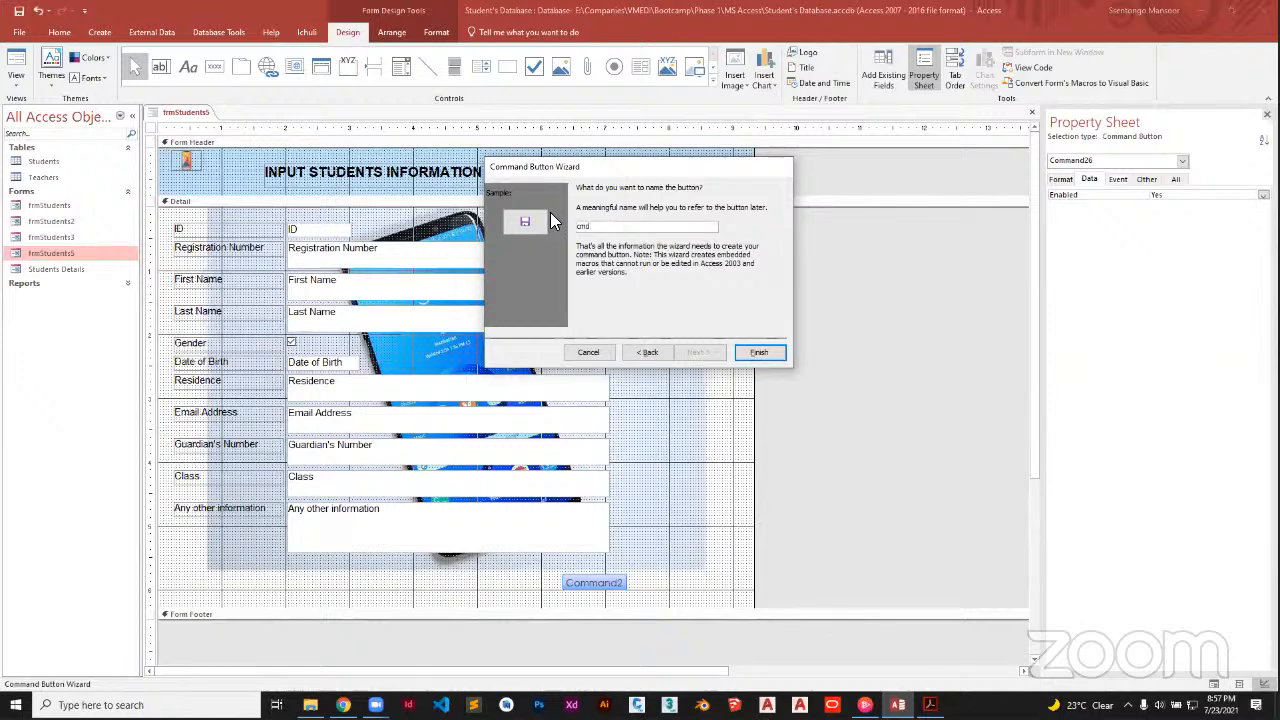
key(Caps_Lock)
text(Student)
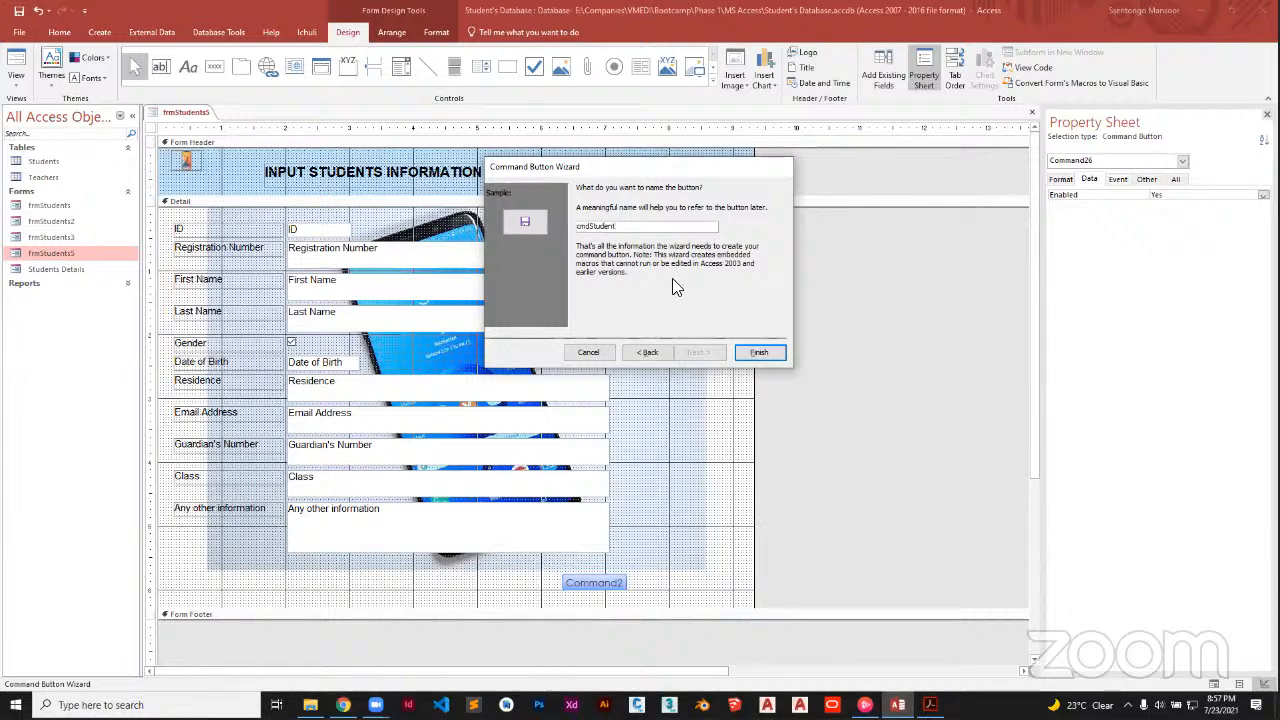
double_click(594, 230)
key(Caps_Lock)
text(S)
key(Caps_Lock)
key(BackSpace)
text(cmdSaveStudent)
click(757, 351)
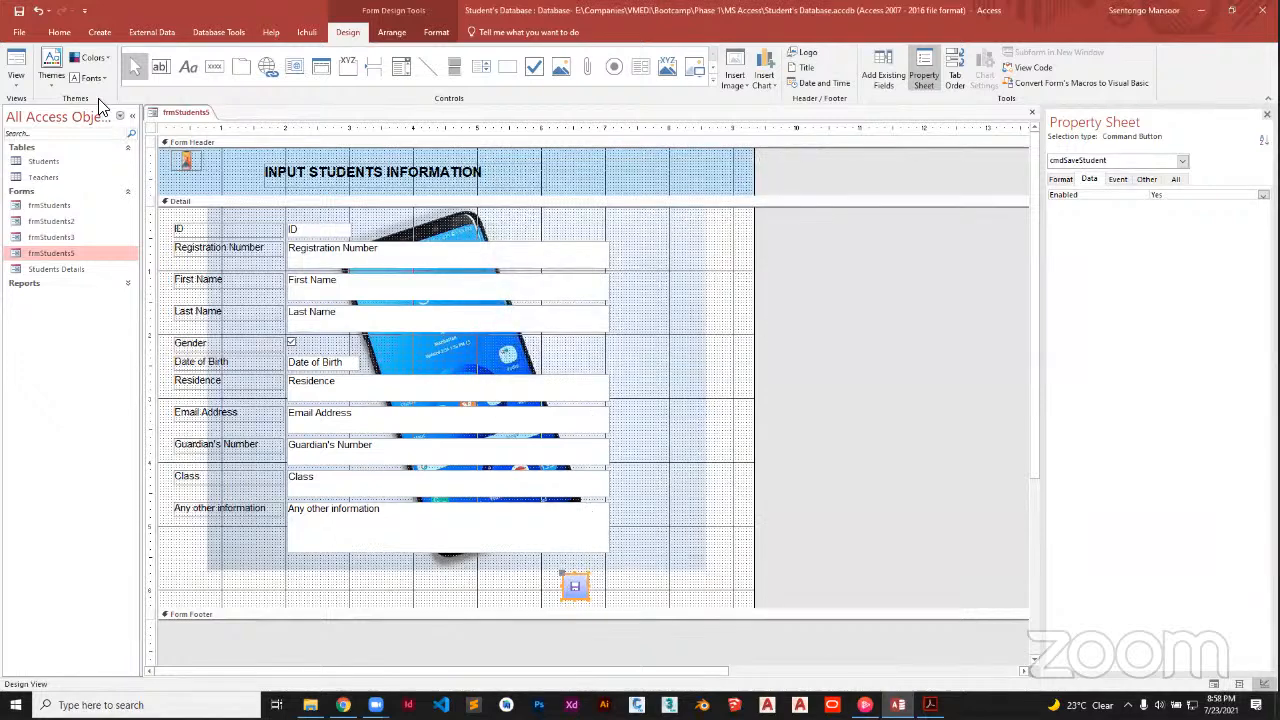
Switch frmStudents5 to Form View and step forward to a blank new record
right_click(199, 106)
click(177, 111)
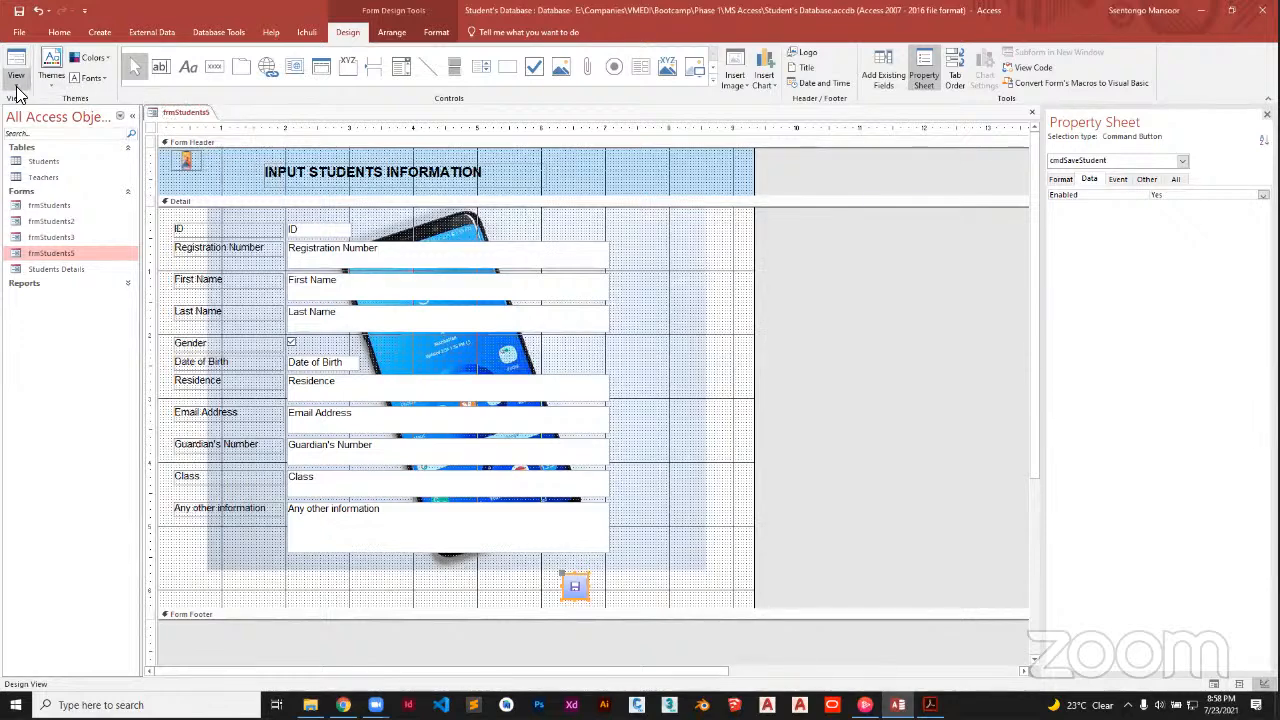
click(16, 88)
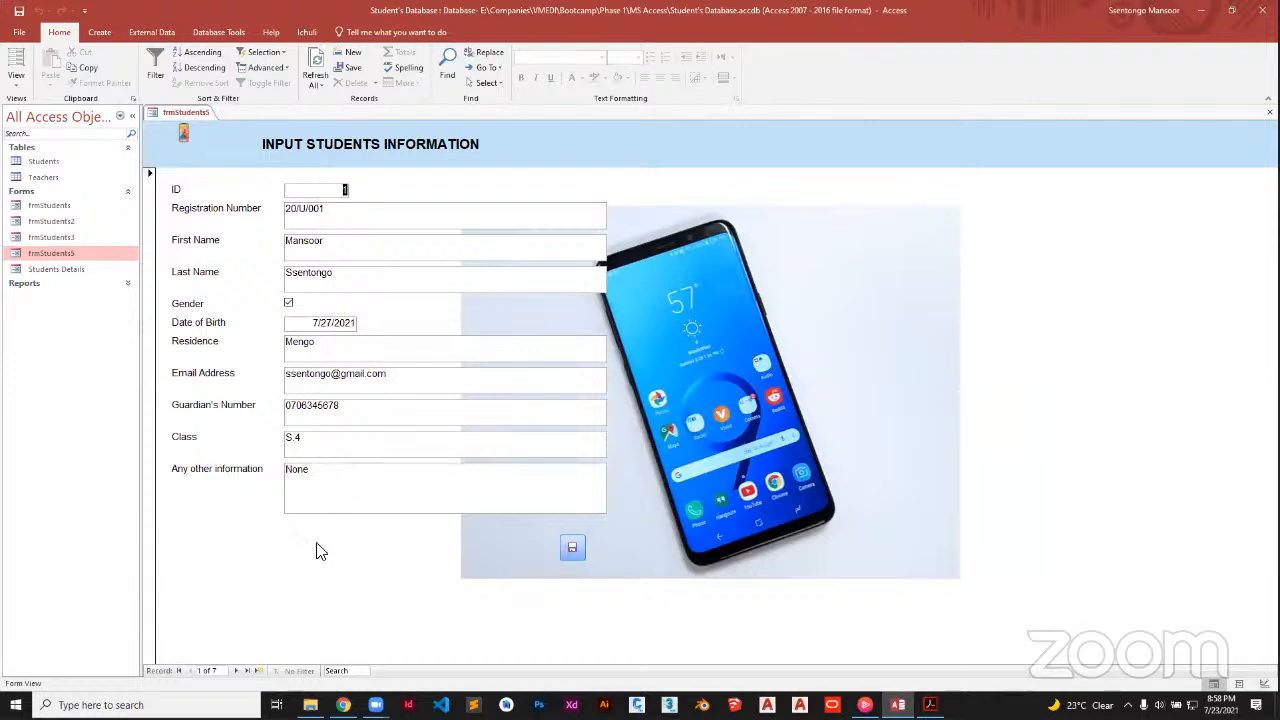
click(237, 671)
click(238, 671)
click(238, 671)
click(238, 671)
click(238, 671)
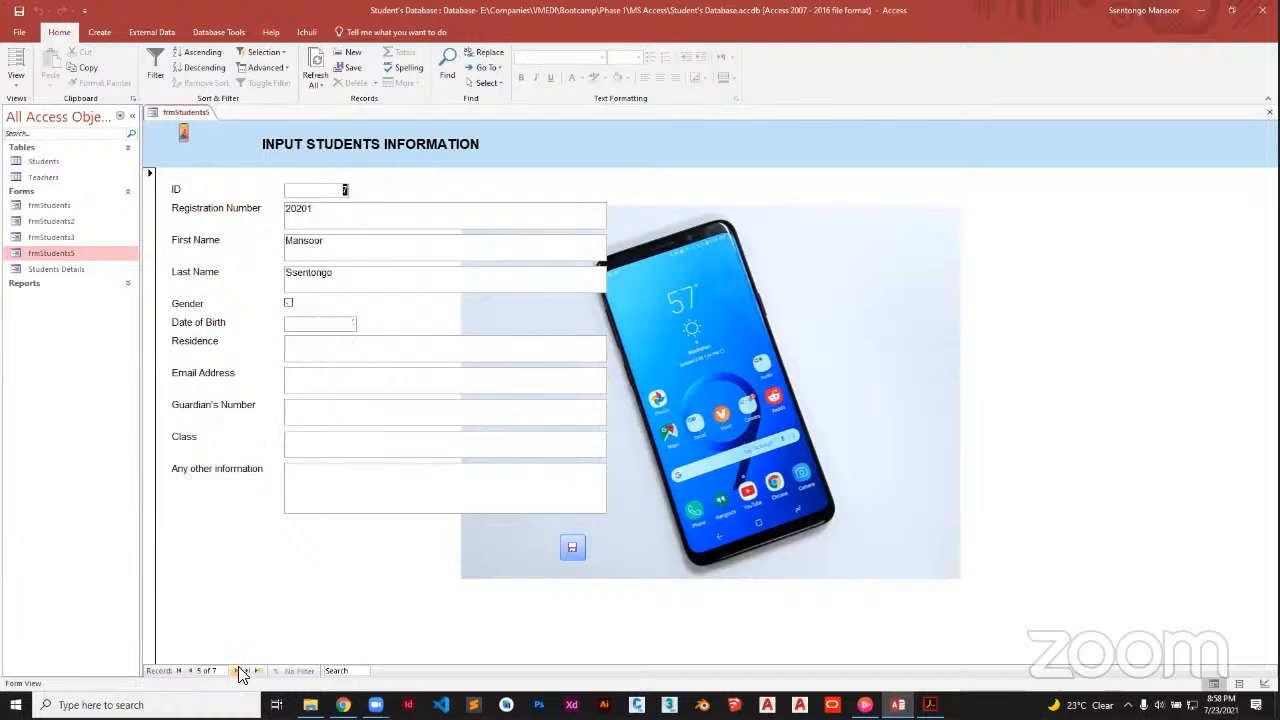
click(238, 671)
click(238, 671)
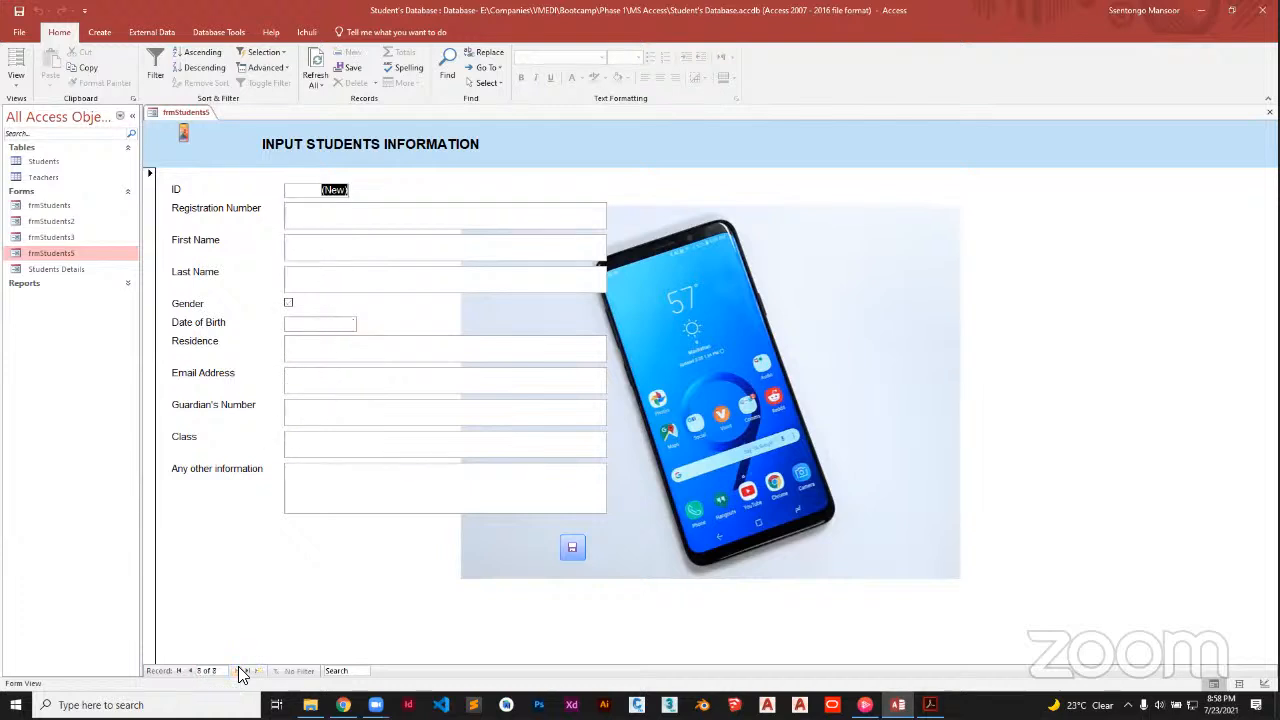
click(320, 220)
text(20)
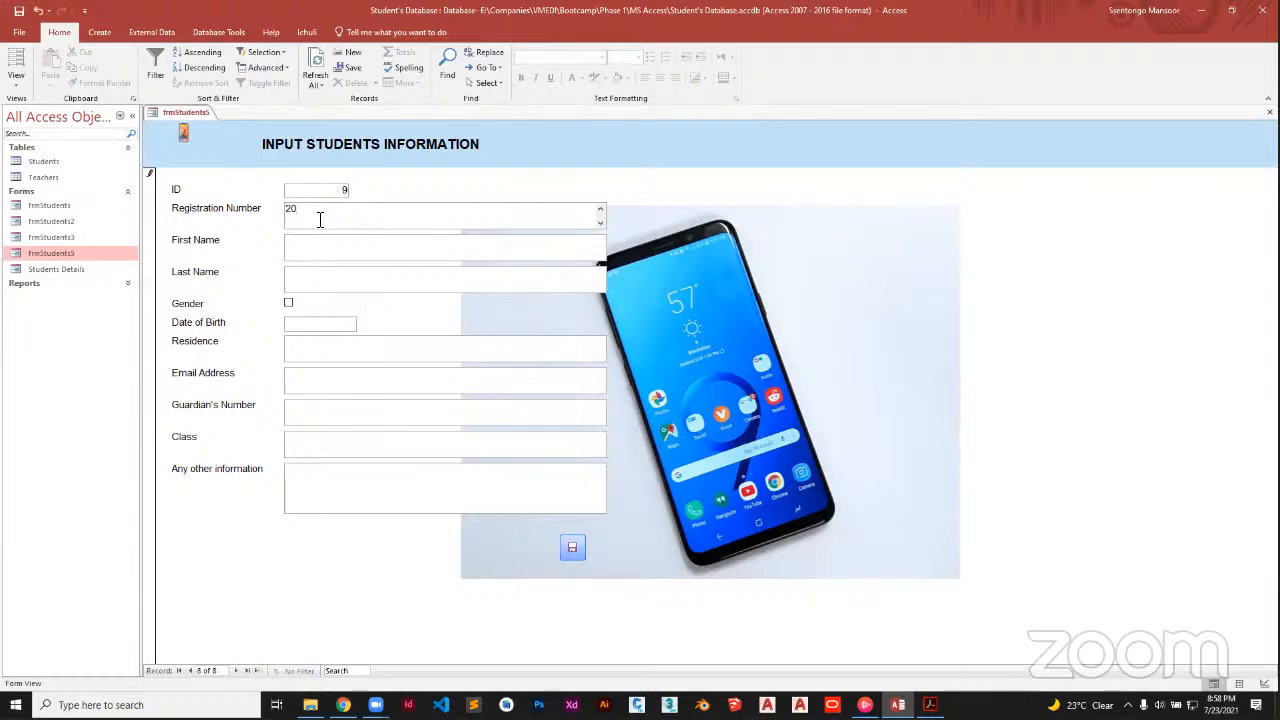
text(80)
key(Tab)
key(Tab)
key(Caps_Lock)
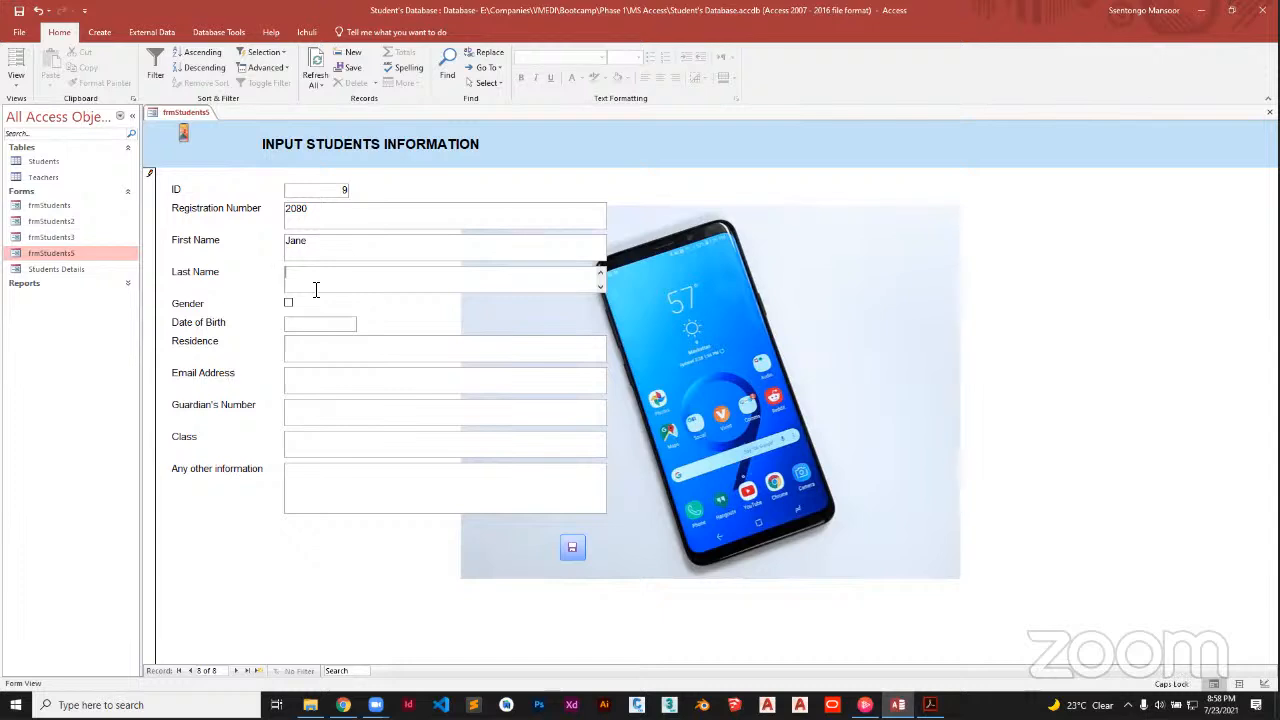
key(Caps_Lock)
click(295, 323)
click(364, 322)
click(346, 367)
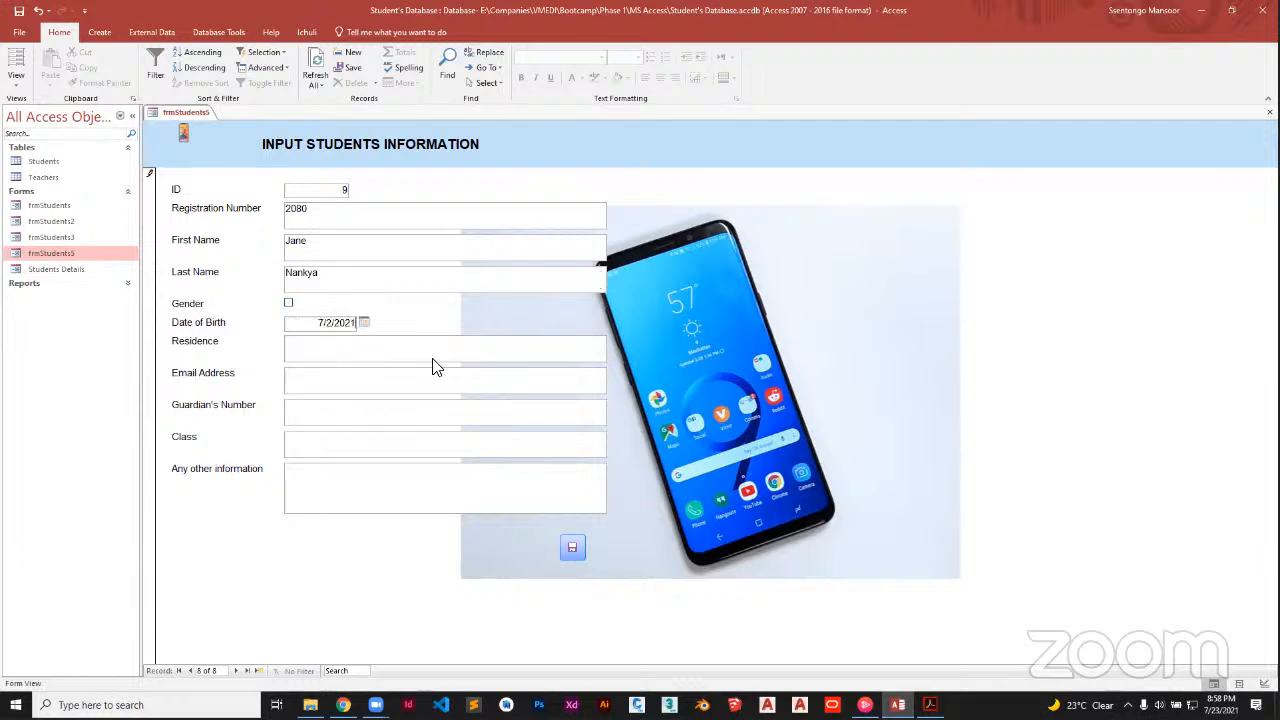
click(572, 549)
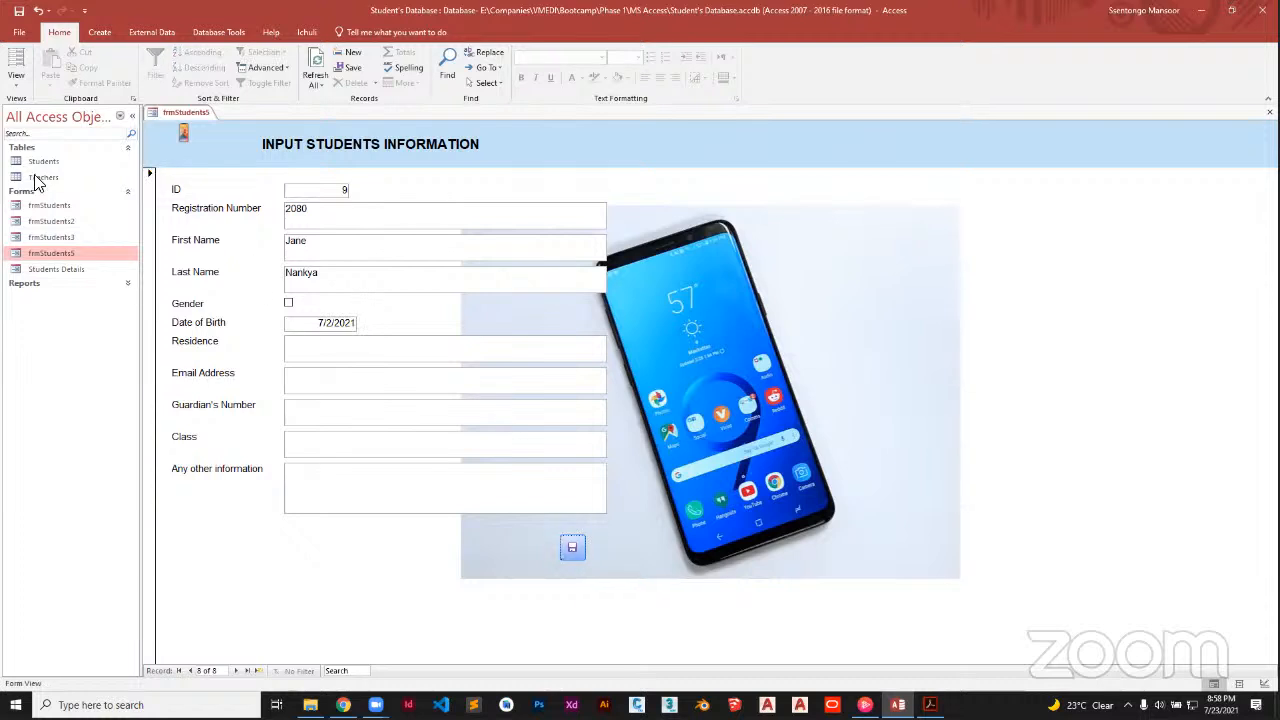
Check the new record in the Students table, then return to frmStudents5
click(30, 161)
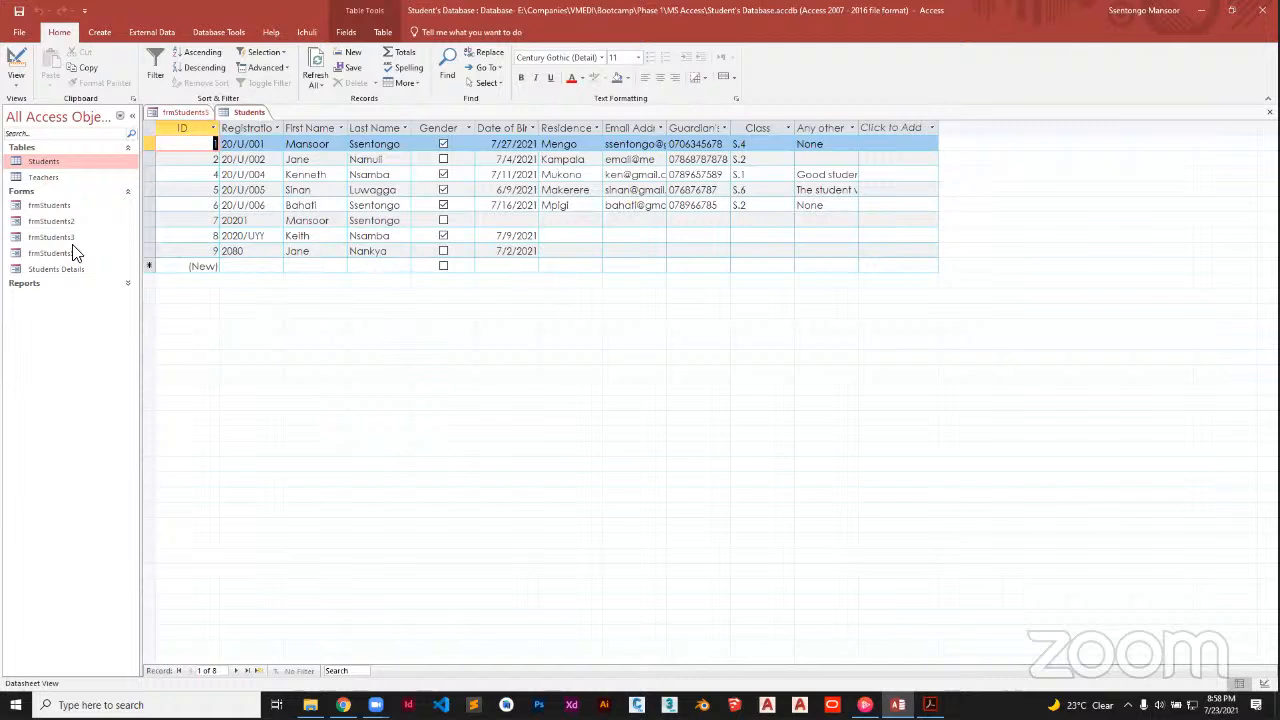
click(179, 110)
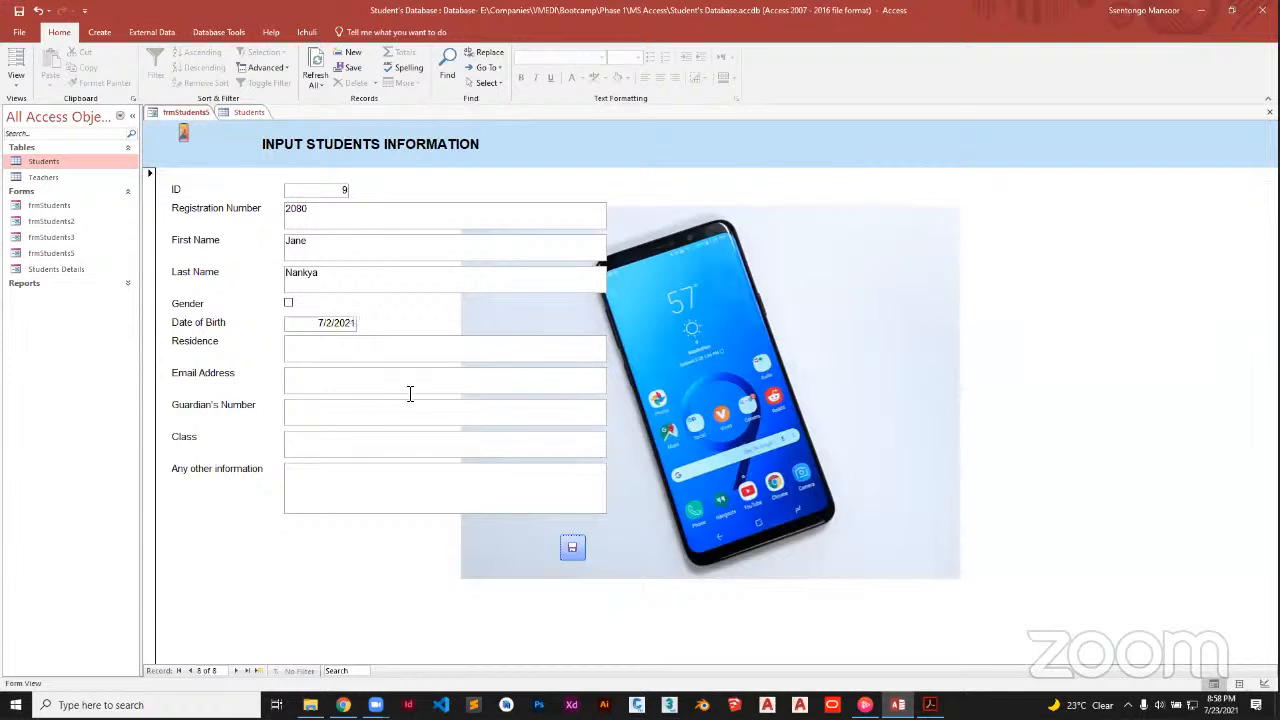
click(27, 88)
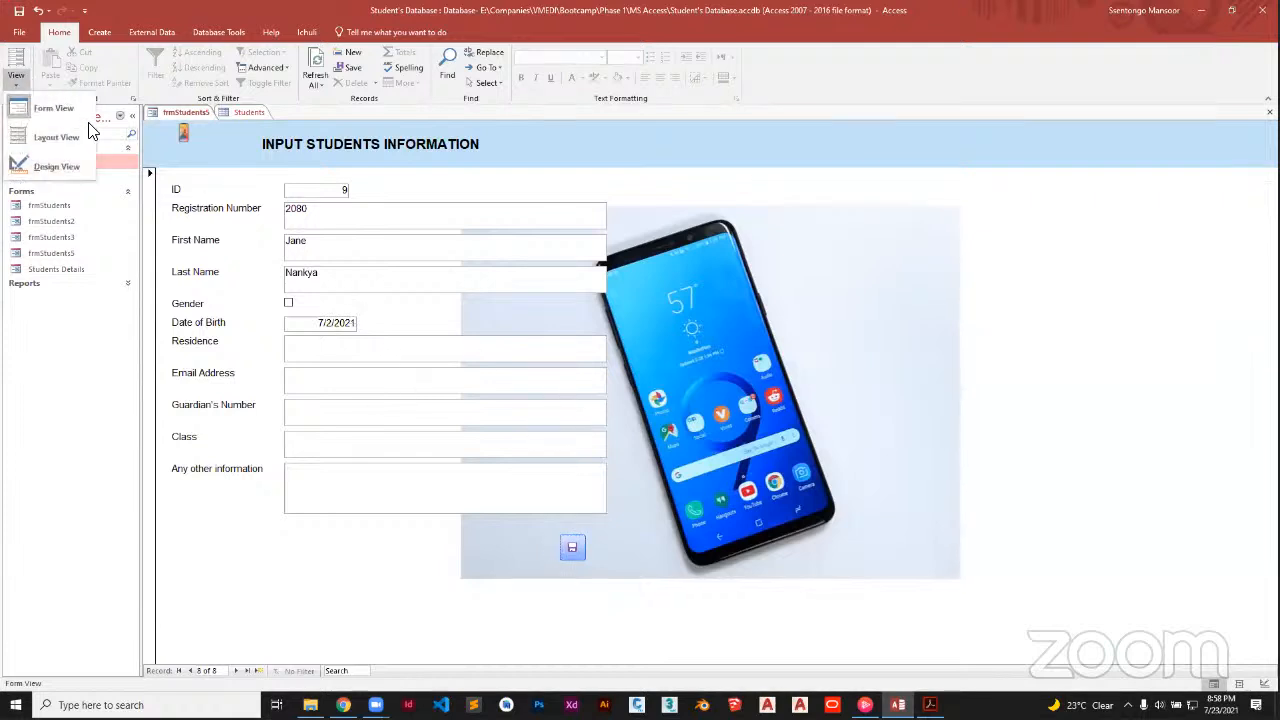
In Design View, add a Go To Next Record button with the arrow picture below the fields
click(25, 165)
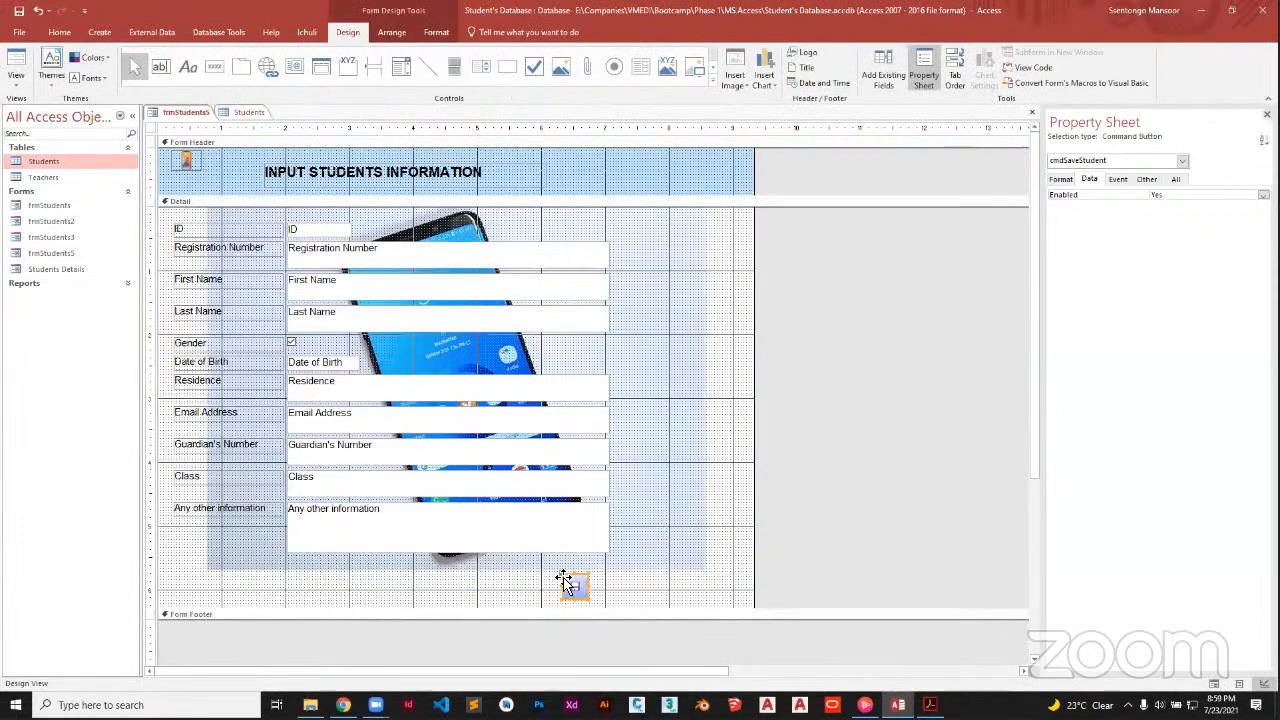
click(215, 75)
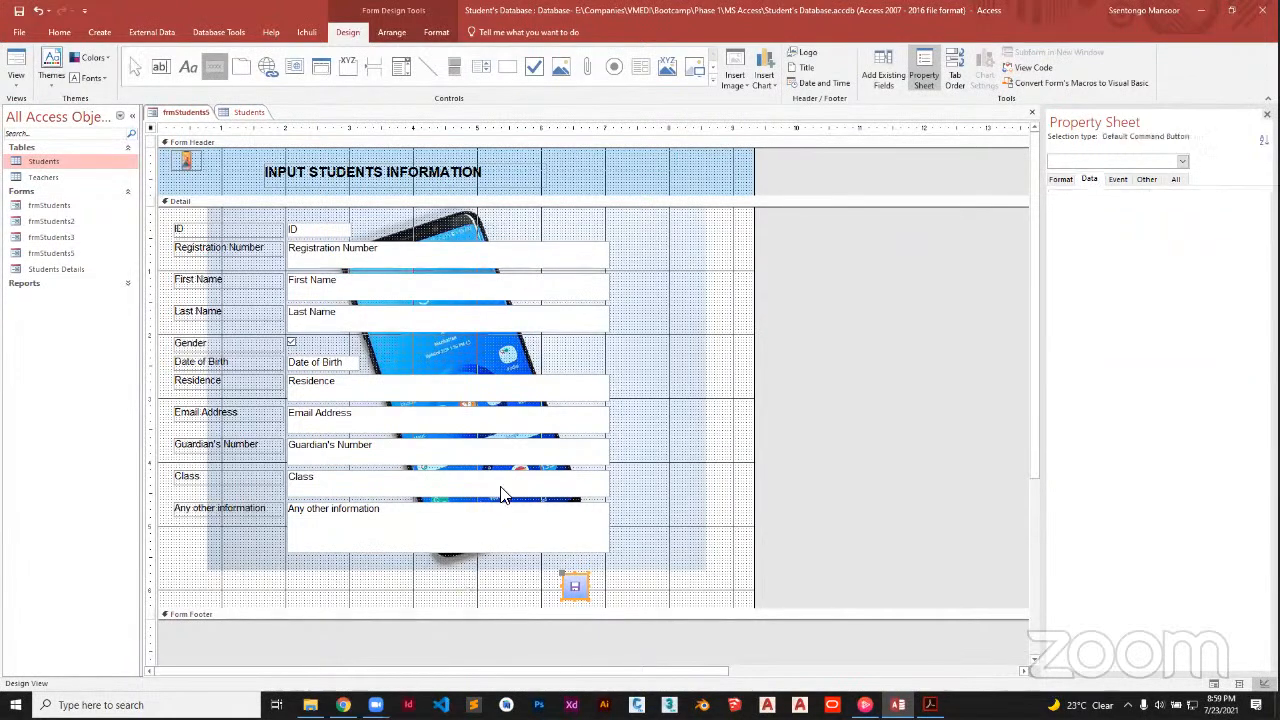
click(470, 592)
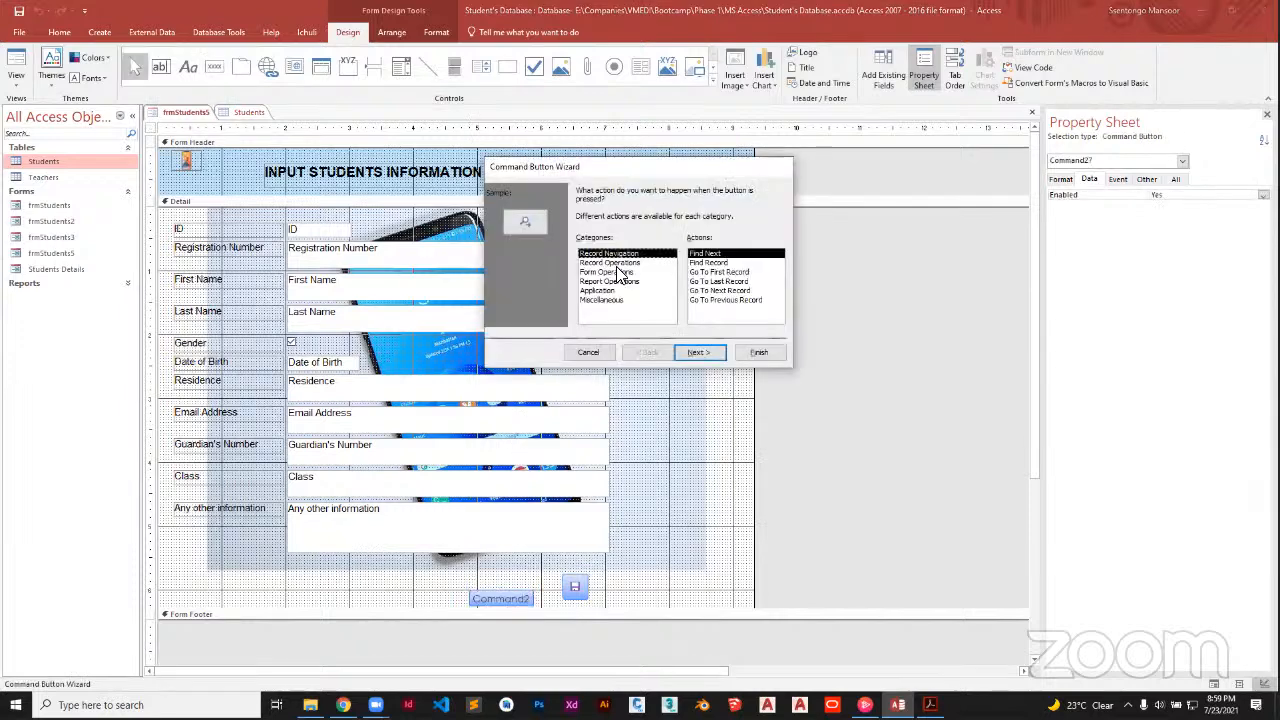
click(728, 271)
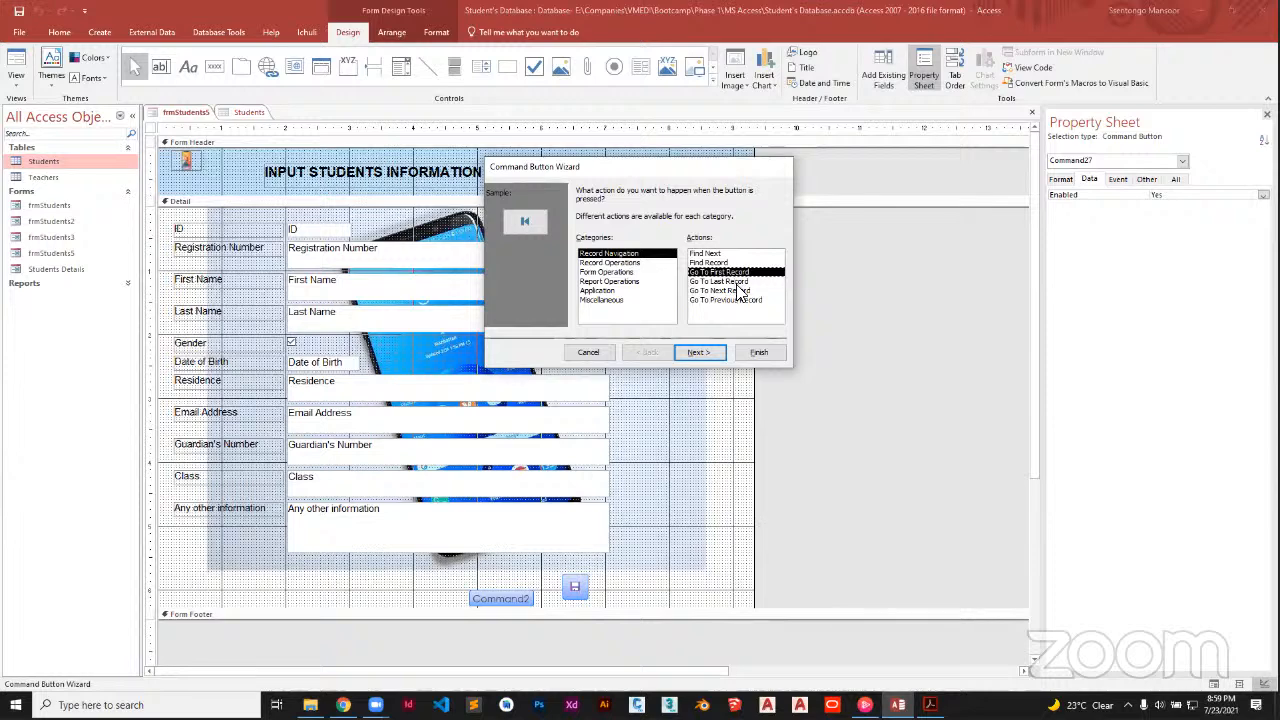
click(727, 291)
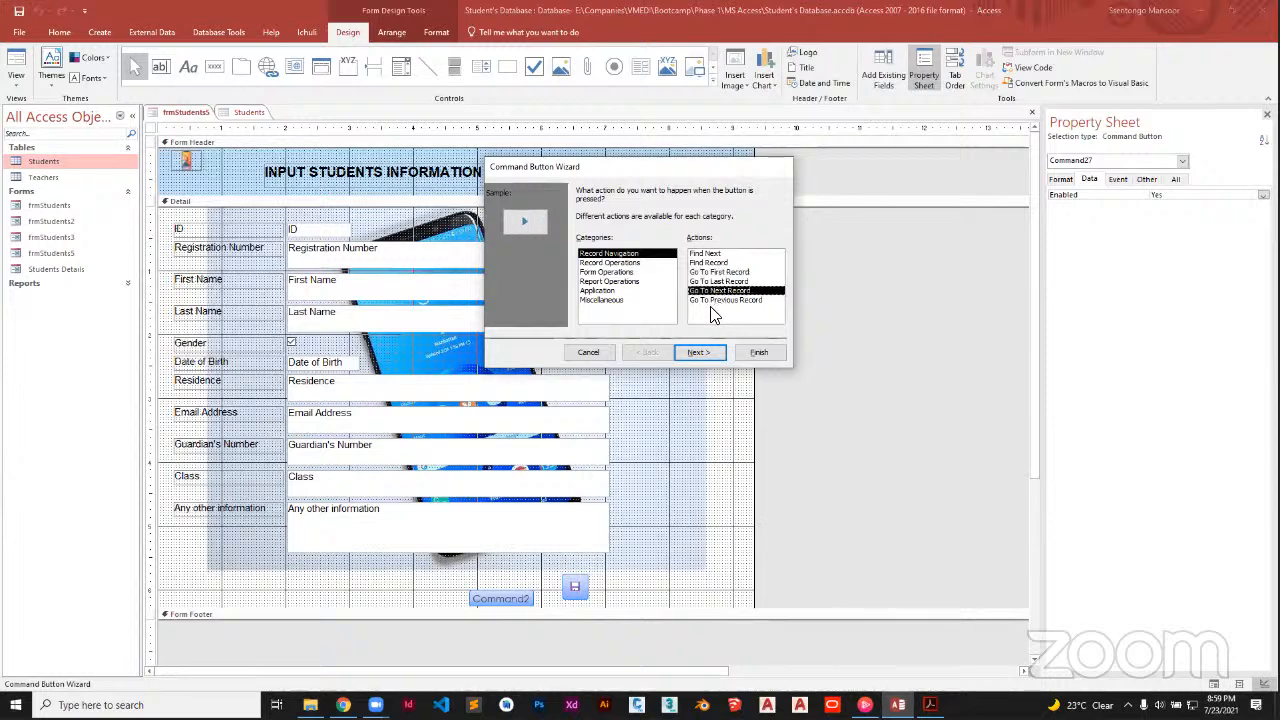
click(697, 354)
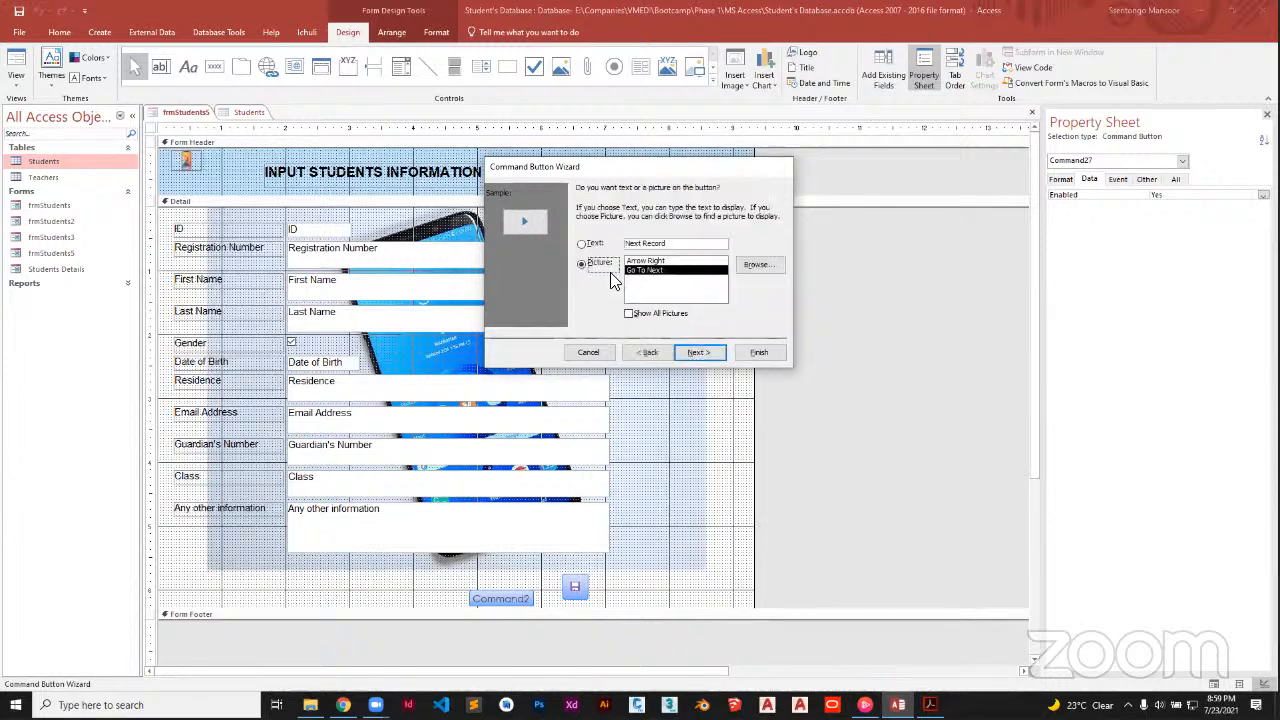
click(700, 352)
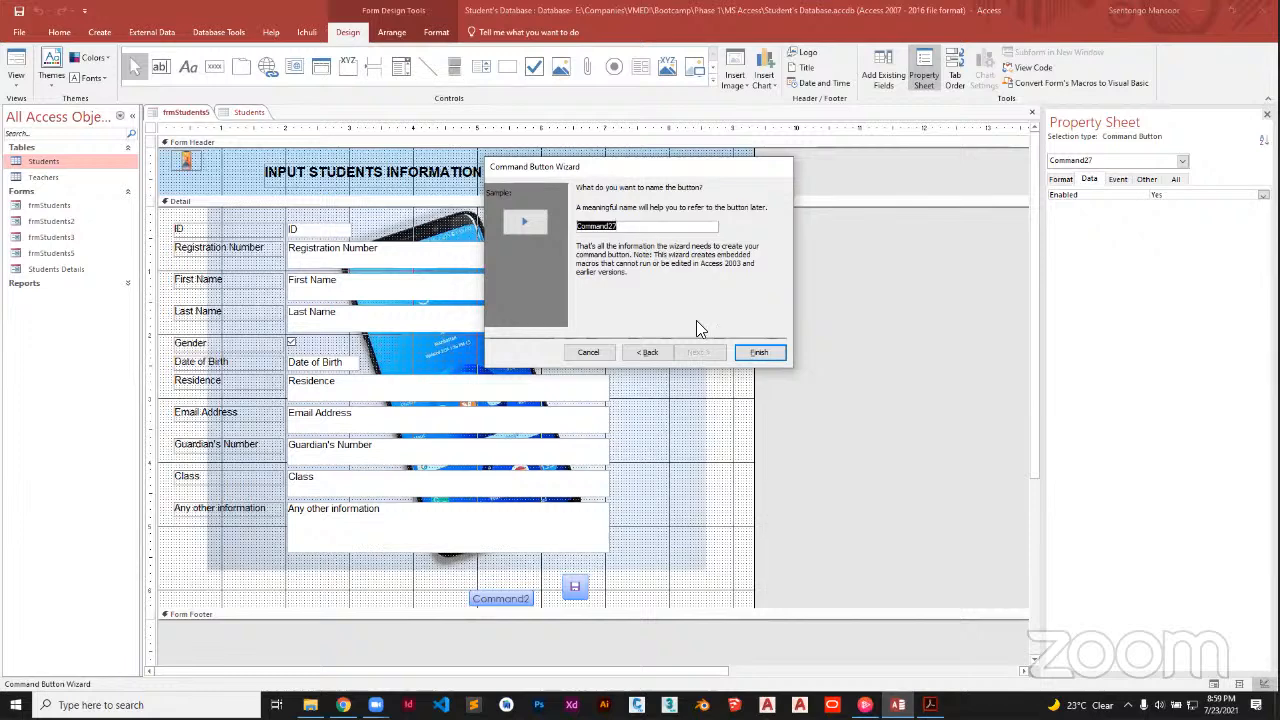
click(748, 351)
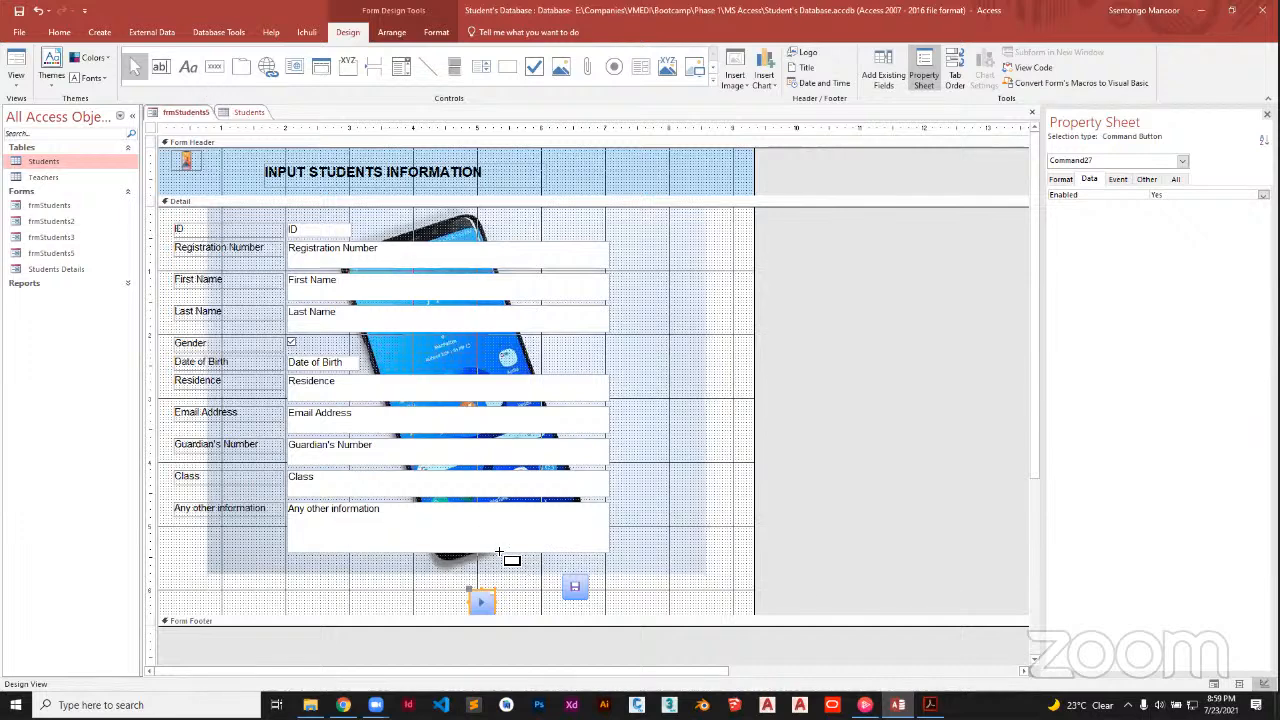
Draw a Go To Previous Record arrow button and move it beside the next-record button
drag(484, 590, 513, 571)
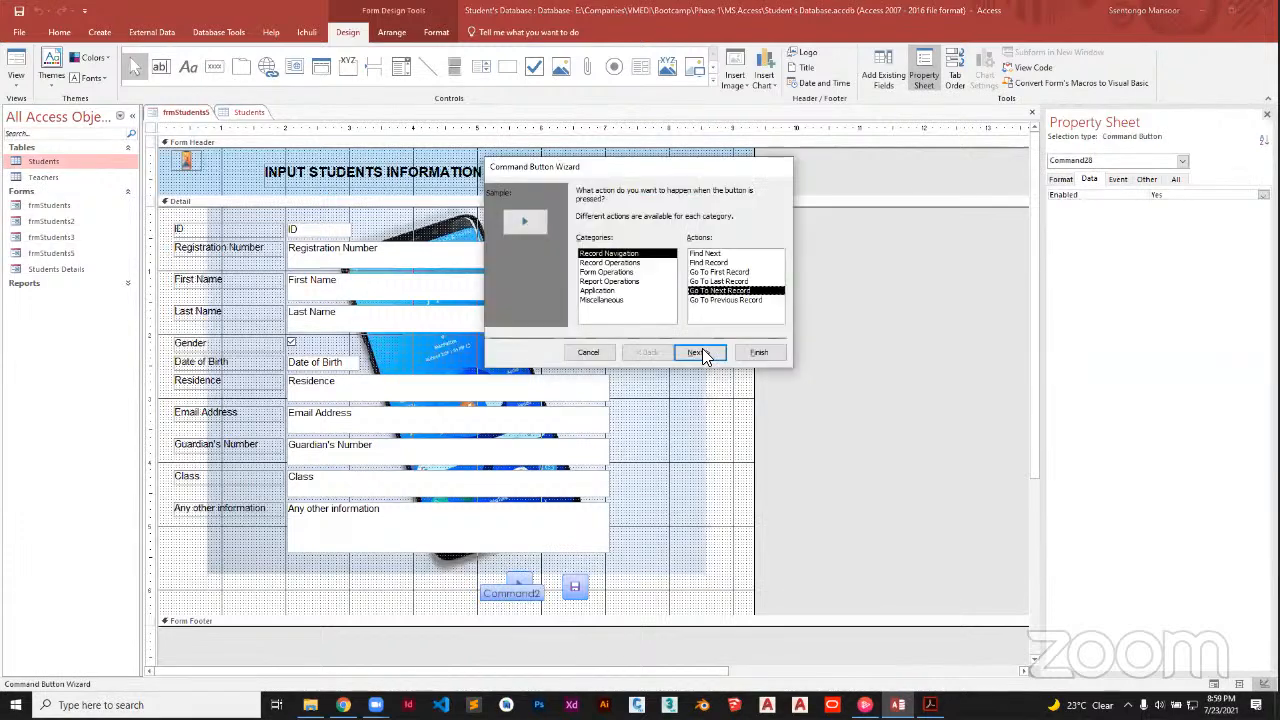
double_click(692, 299)
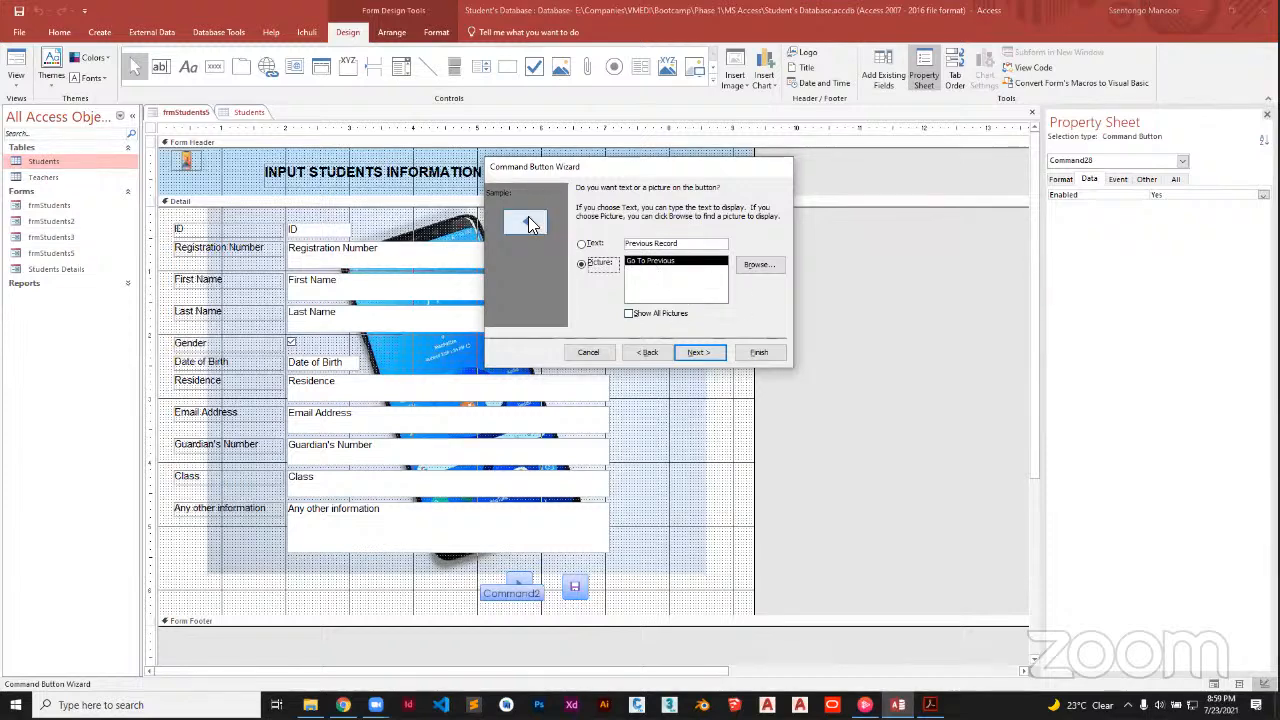
click(697, 352)
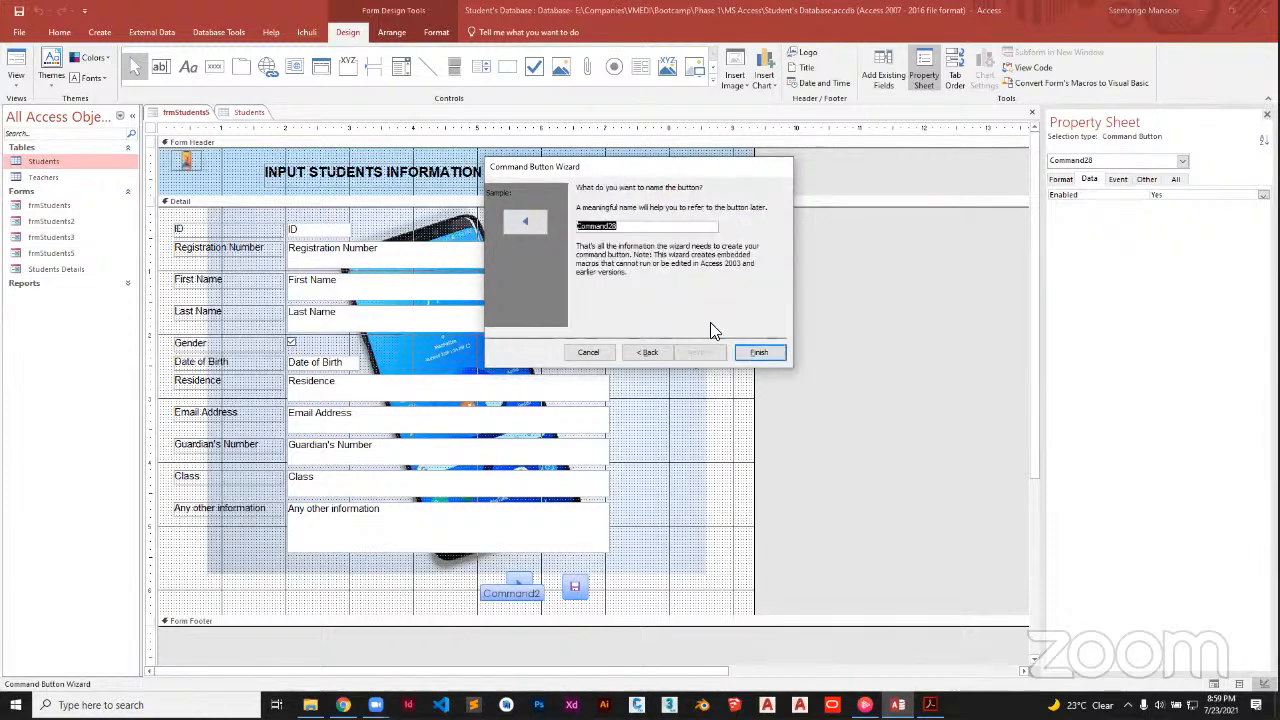
click(758, 348)
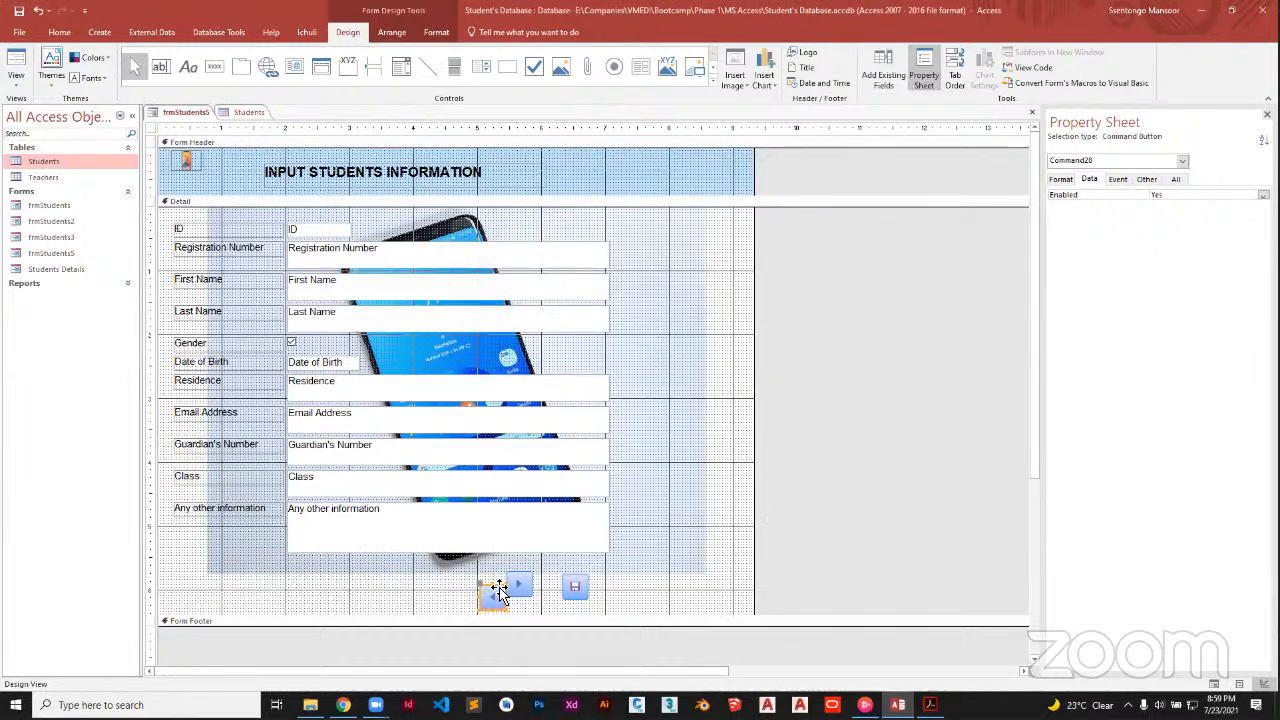
drag(498, 588, 494, 580)
click(603, 591)
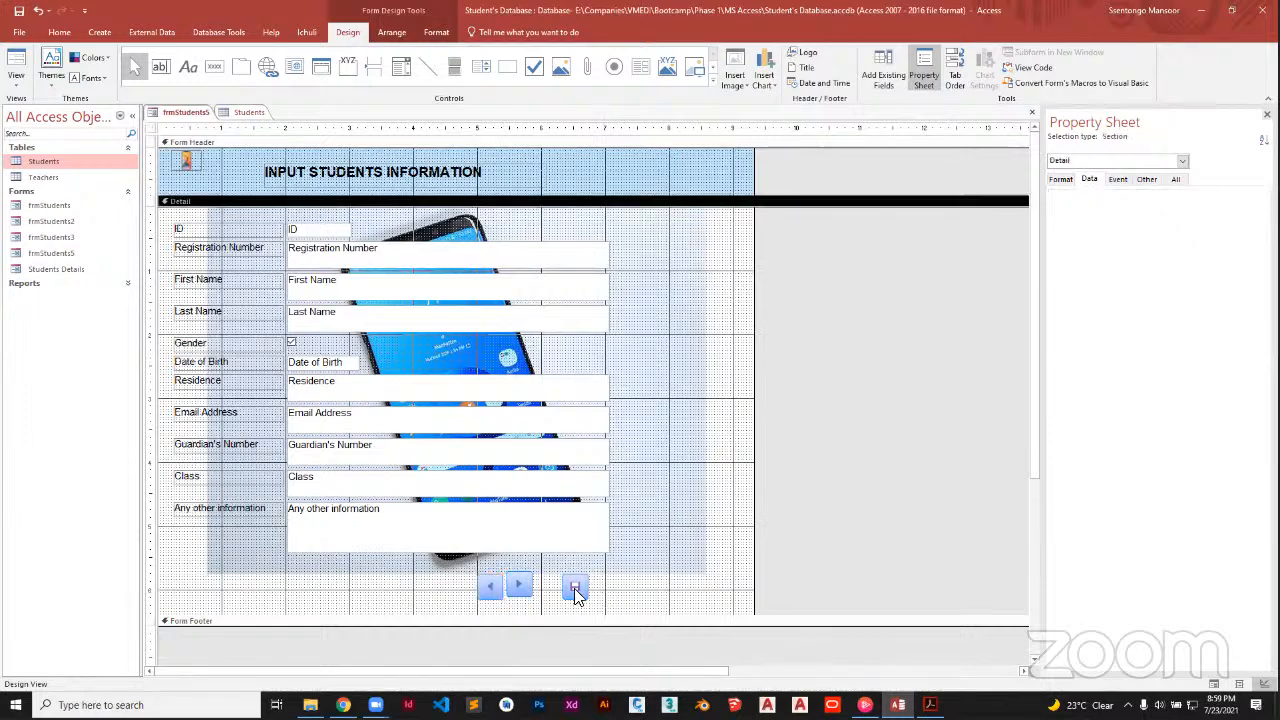
Select the previous, next and Save buttons and space them equally horizontally via Arrange > Size/Space
drag(603, 602, 462, 580)
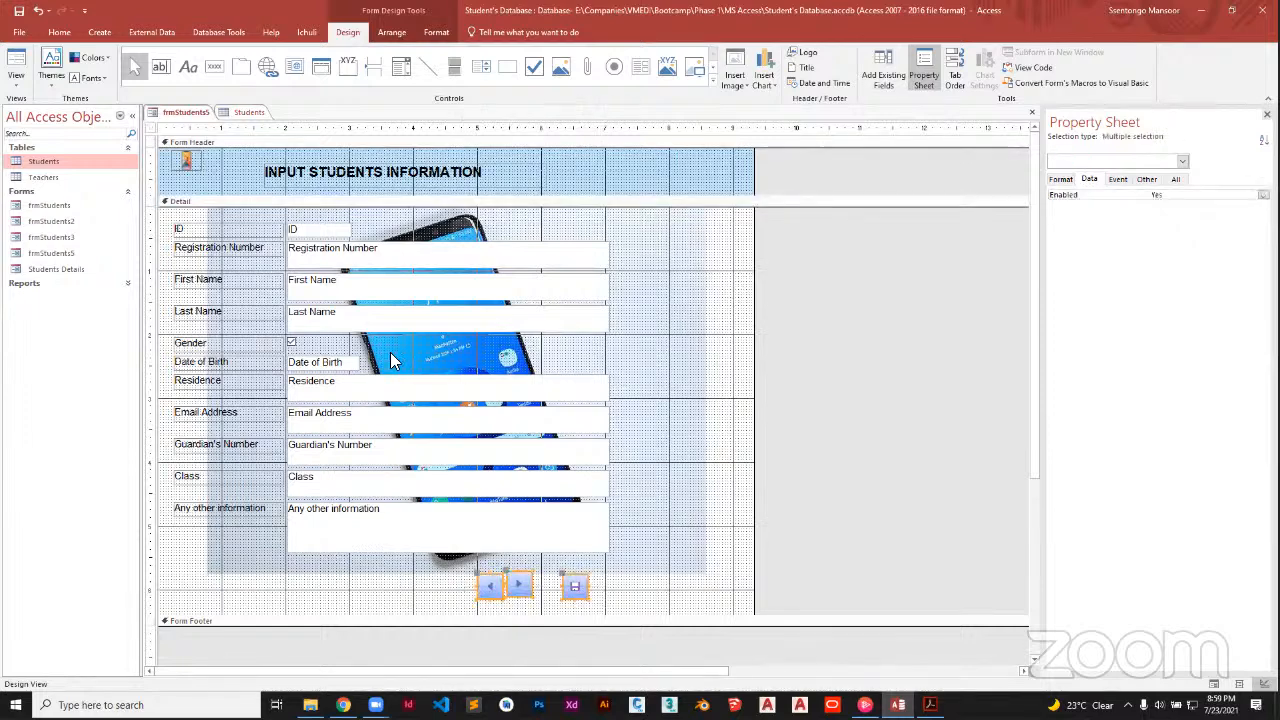
click(401, 38)
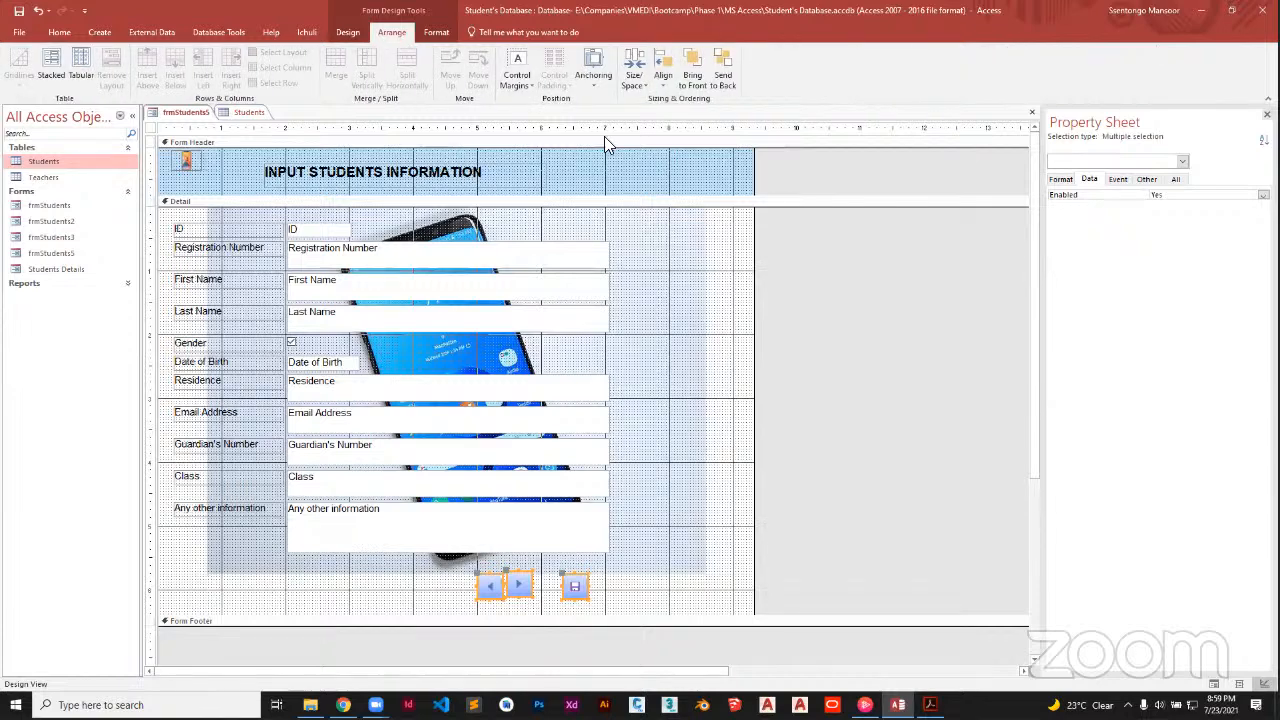
click(663, 88)
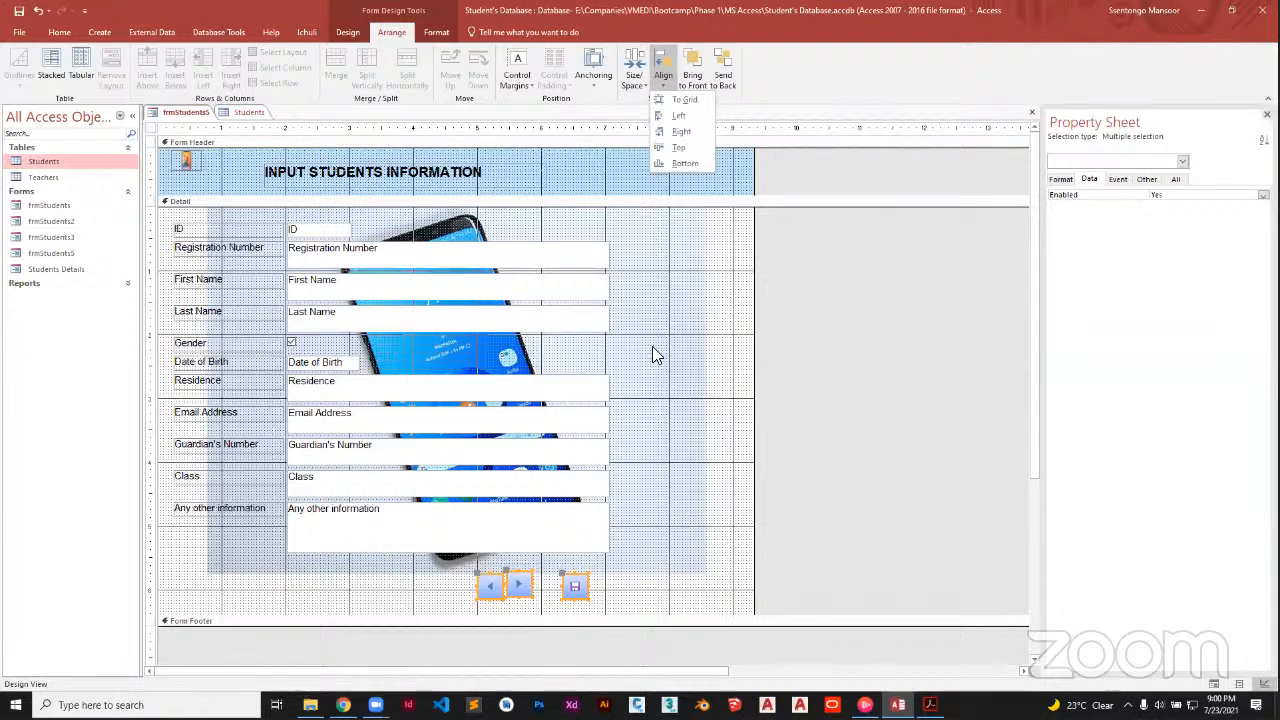
click(636, 76)
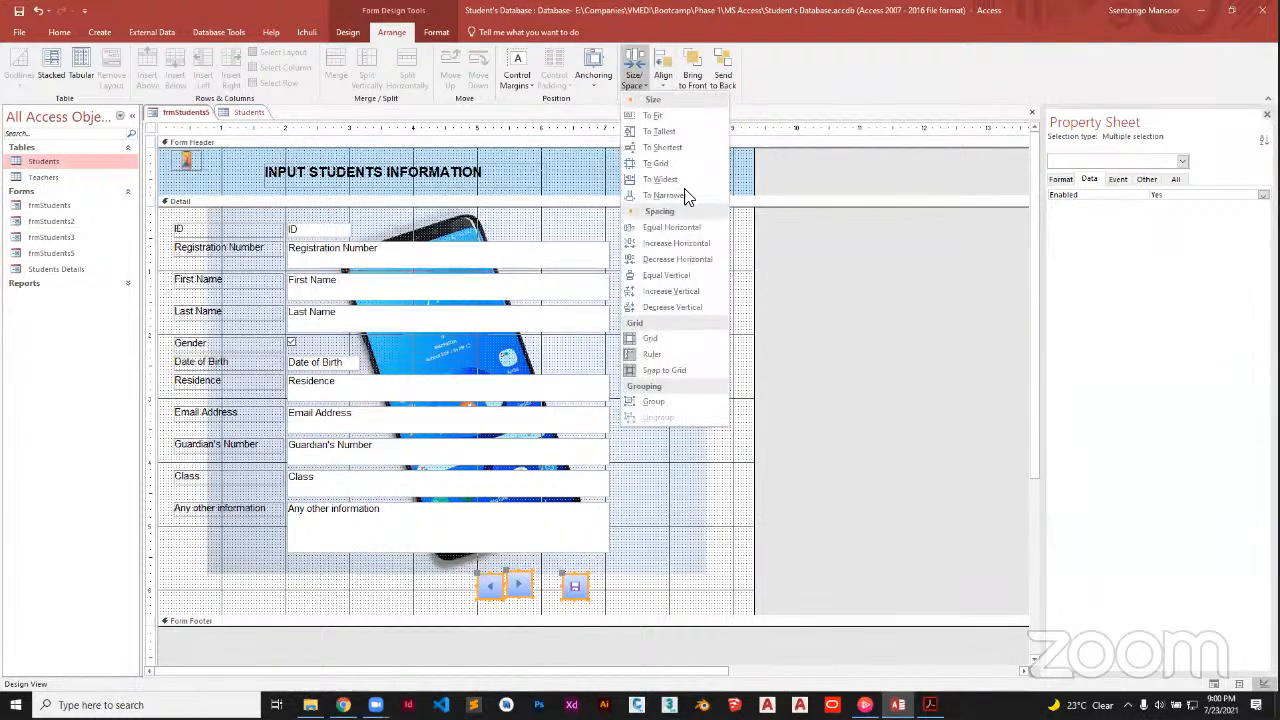
click(675, 256)
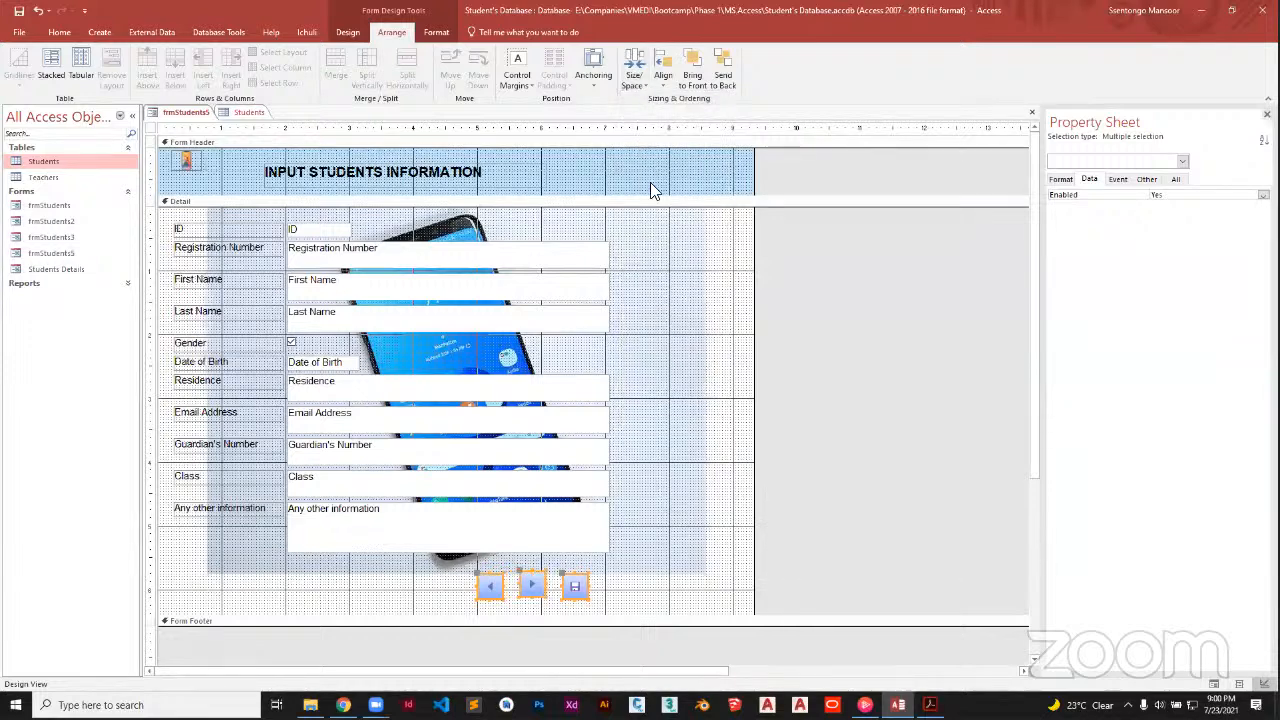
click(635, 76)
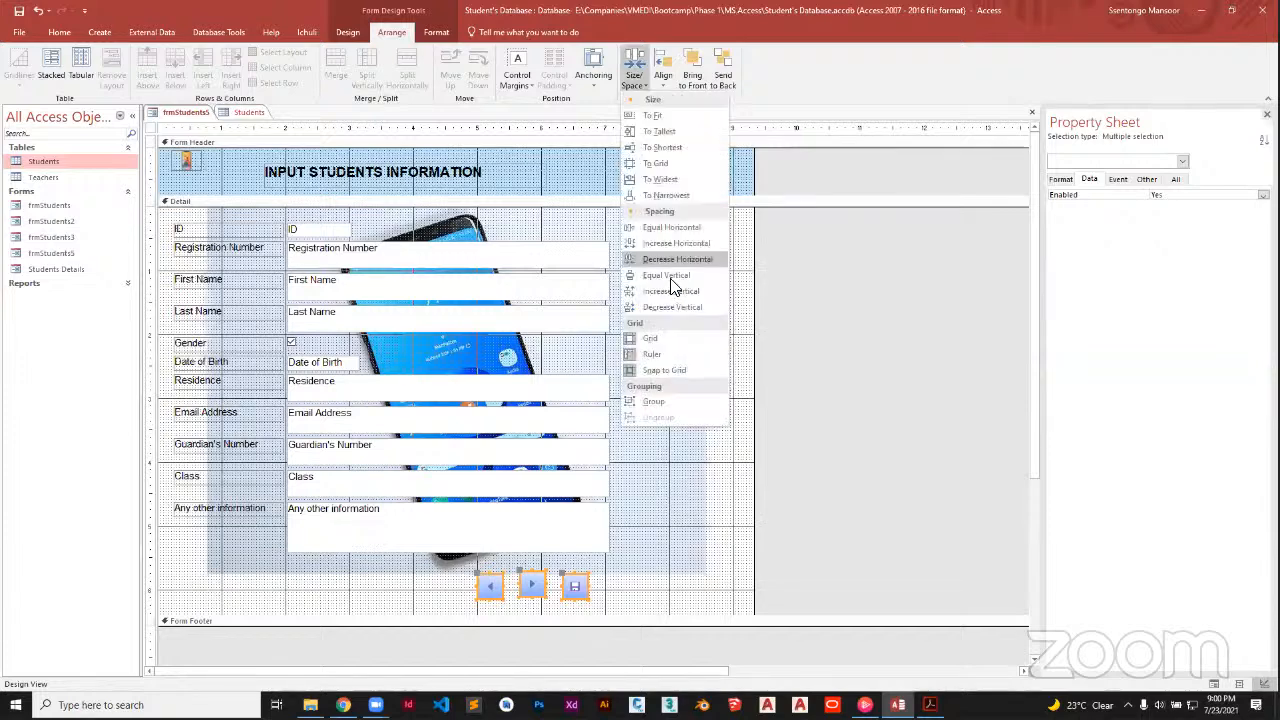
click(552, 585)
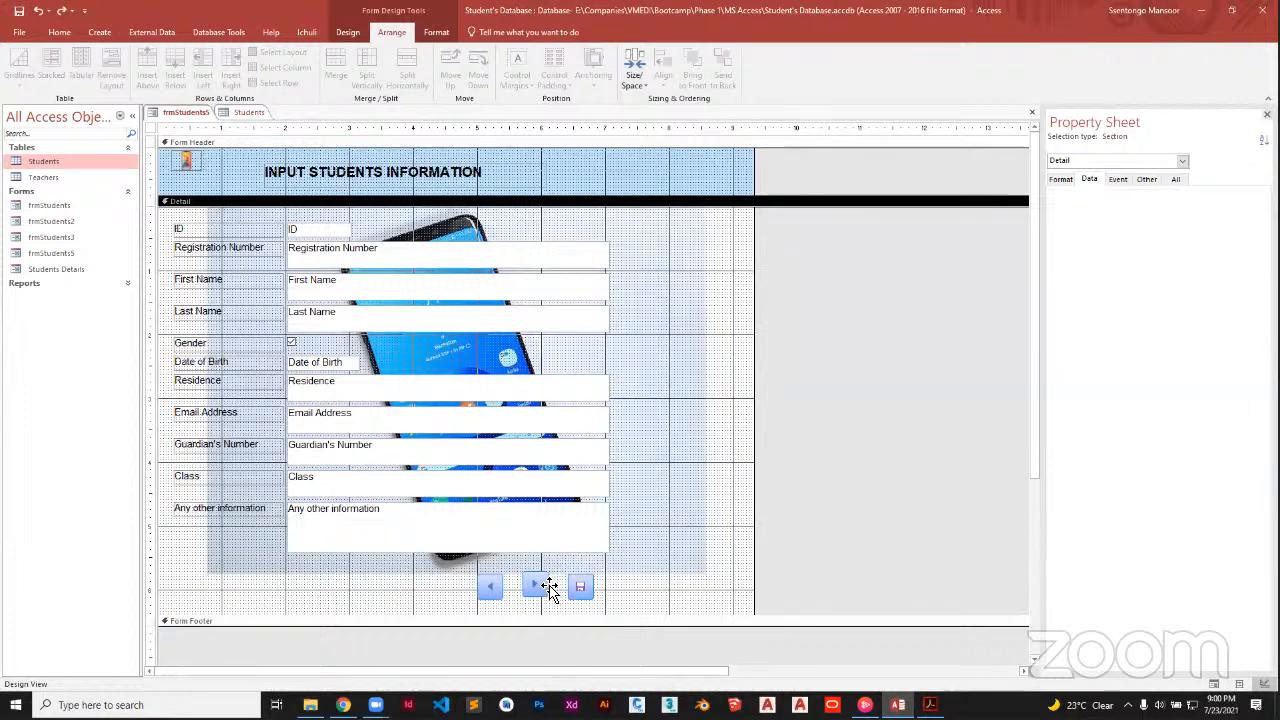
click(549, 586)
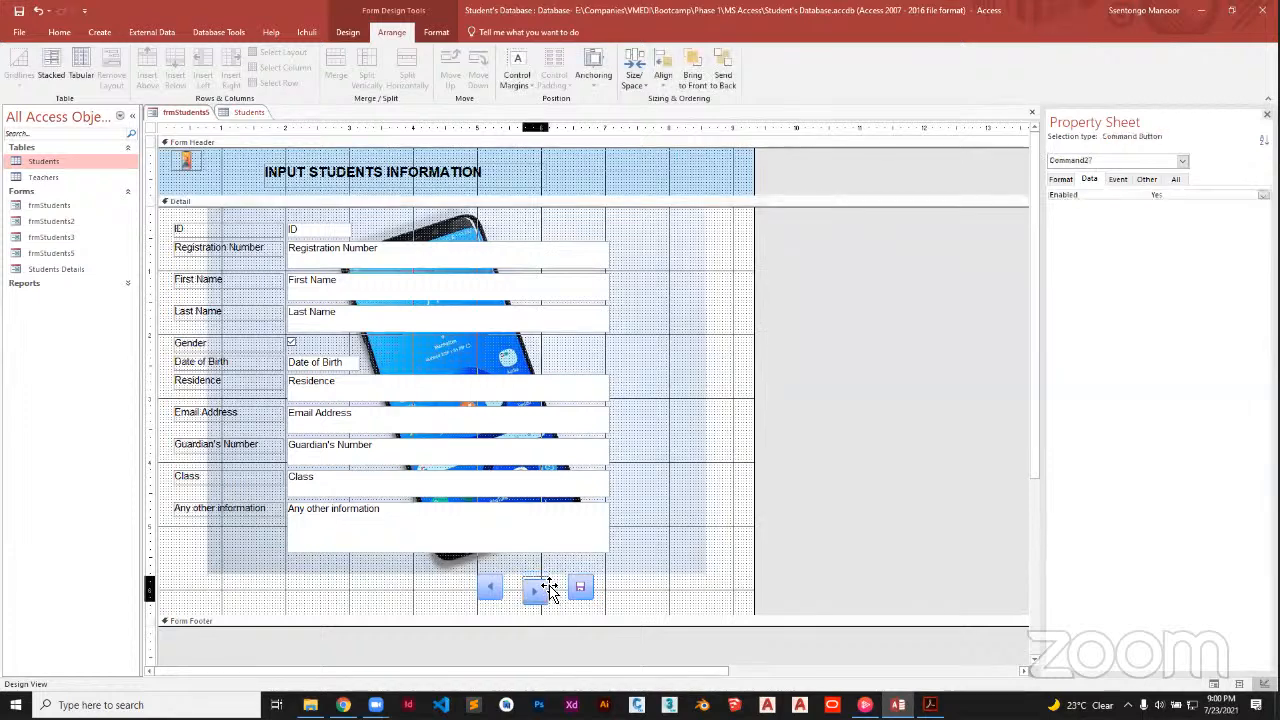
click(624, 584)
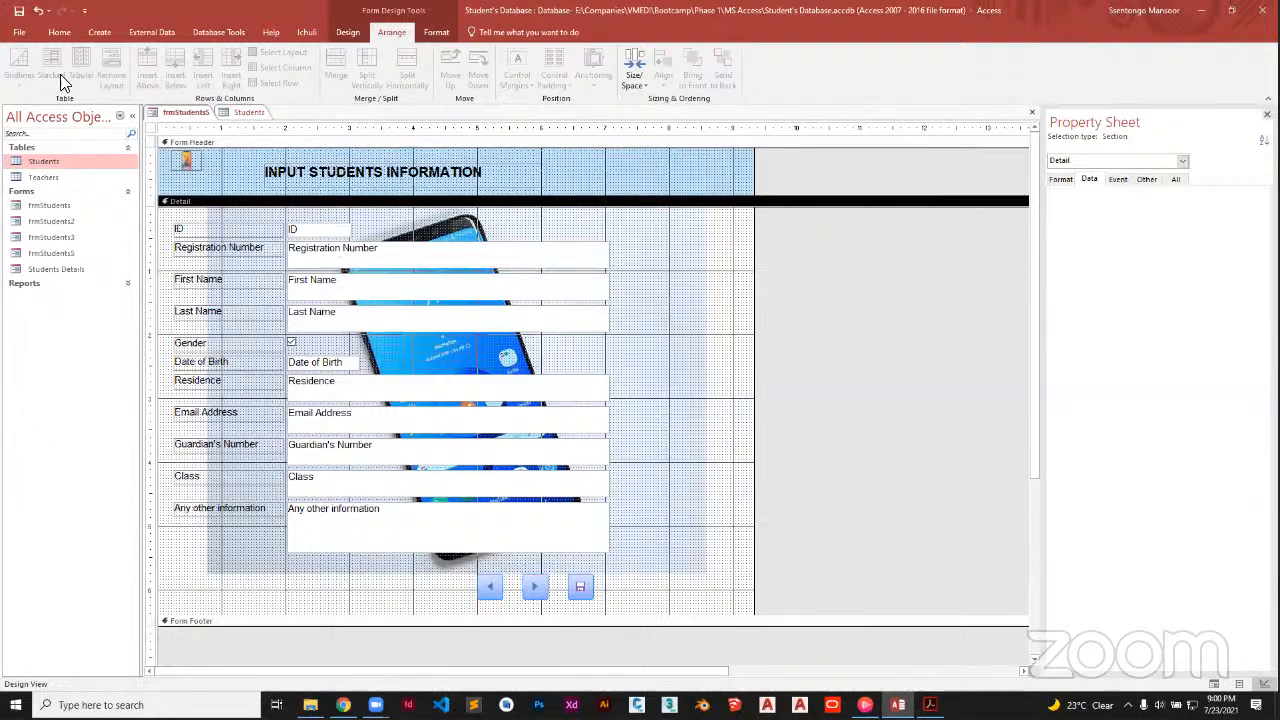
click(352, 33)
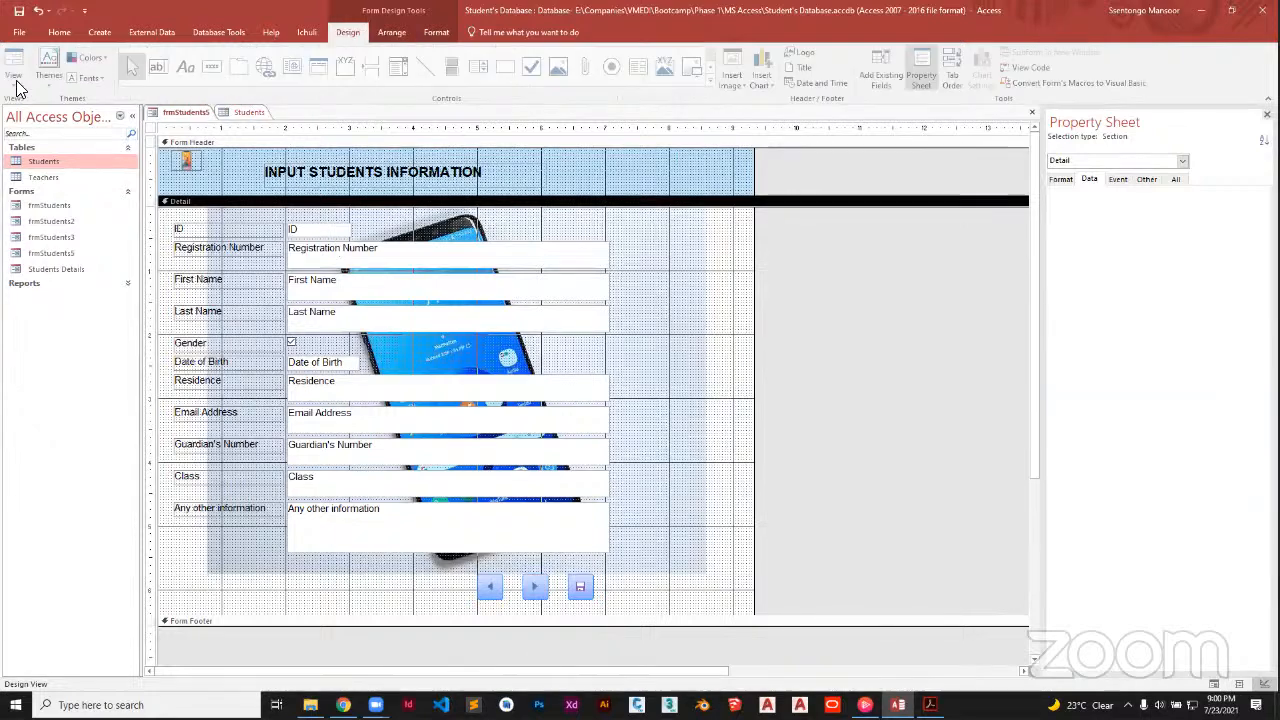
In Form View, test the Previous and Next buttons, dismissing the can't-go-to-record message
click(17, 78)
click(45, 107)
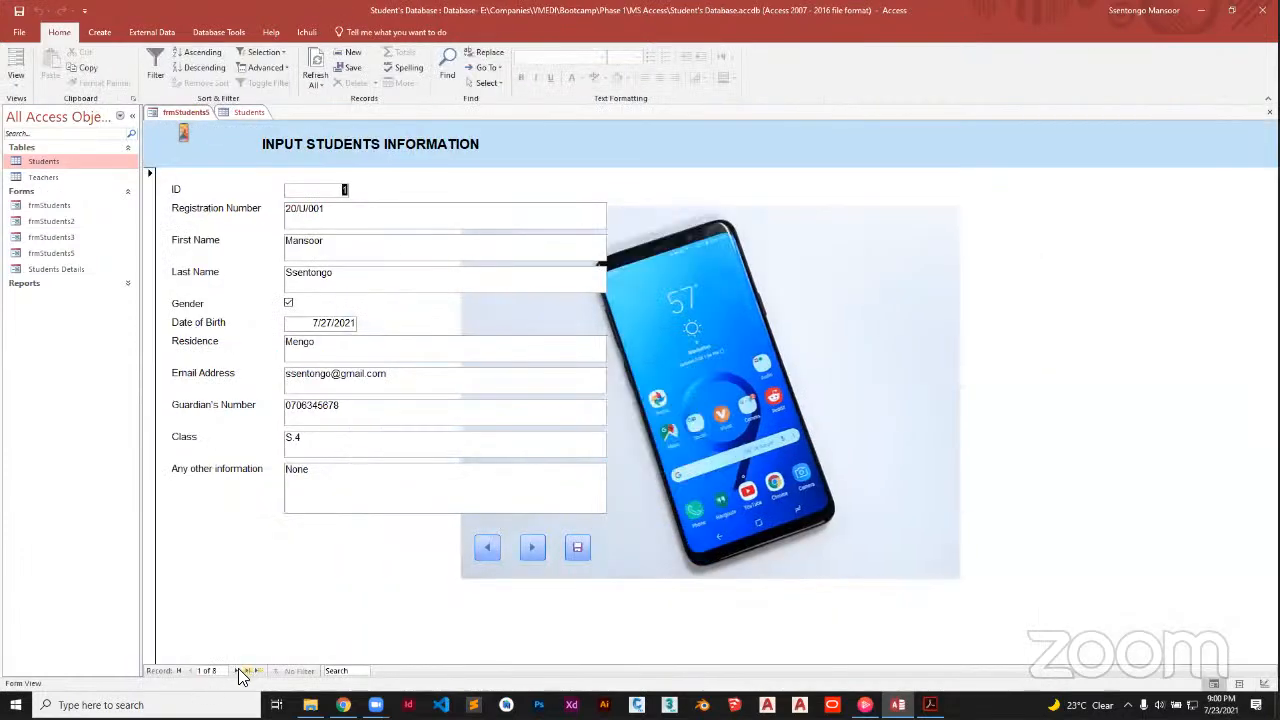
click(486, 547)
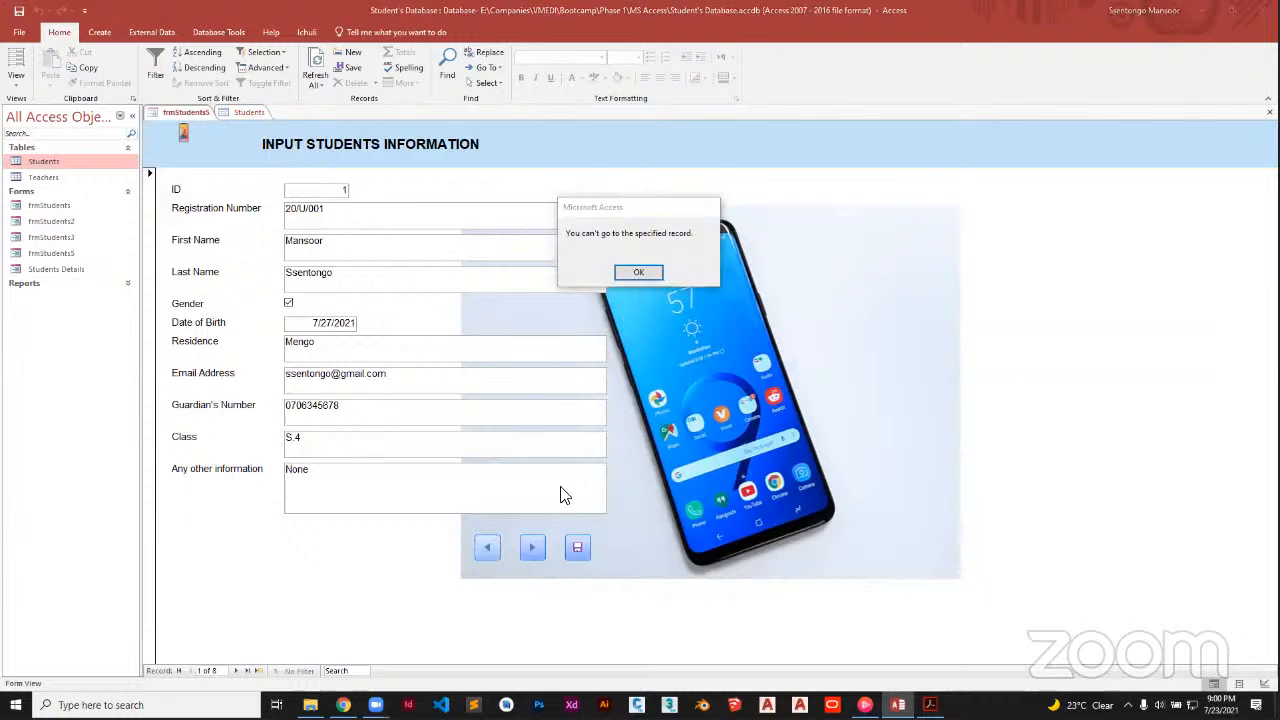
click(638, 272)
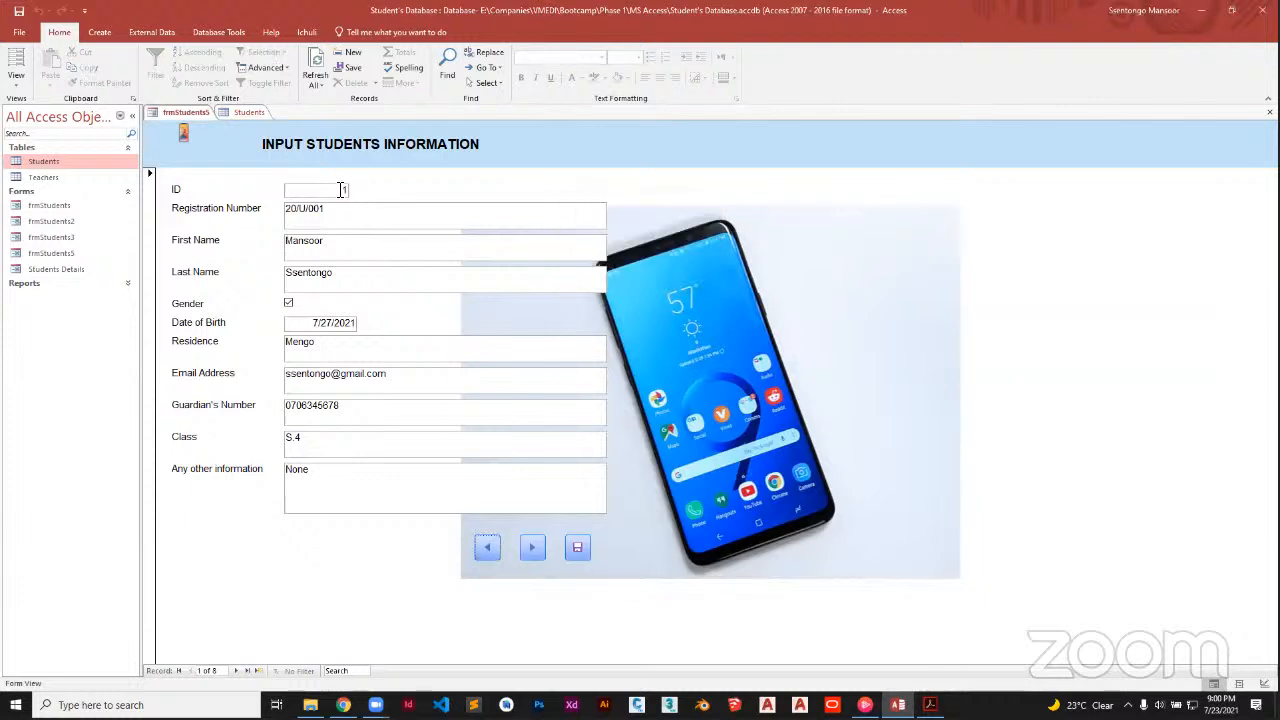
click(534, 549)
click(534, 549)
click(534, 549)
click(534, 549)
click(534, 549)
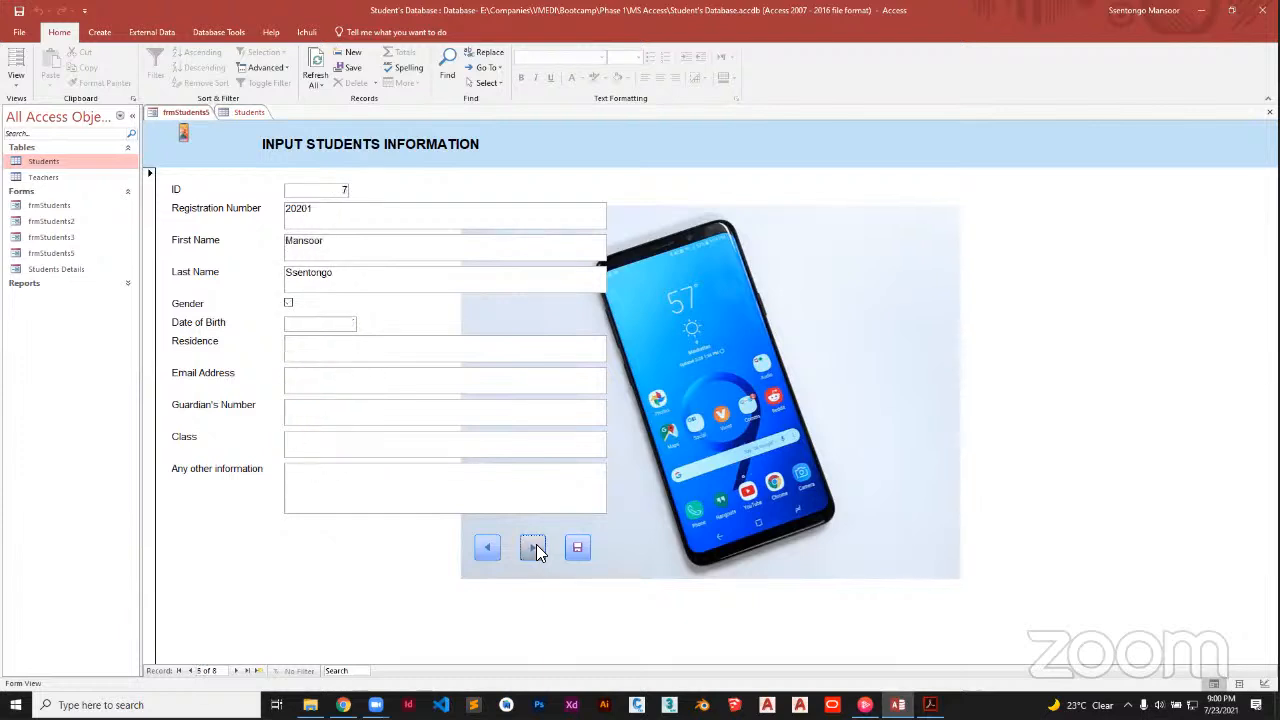
click(534, 549)
click(534, 549)
click(534, 549)
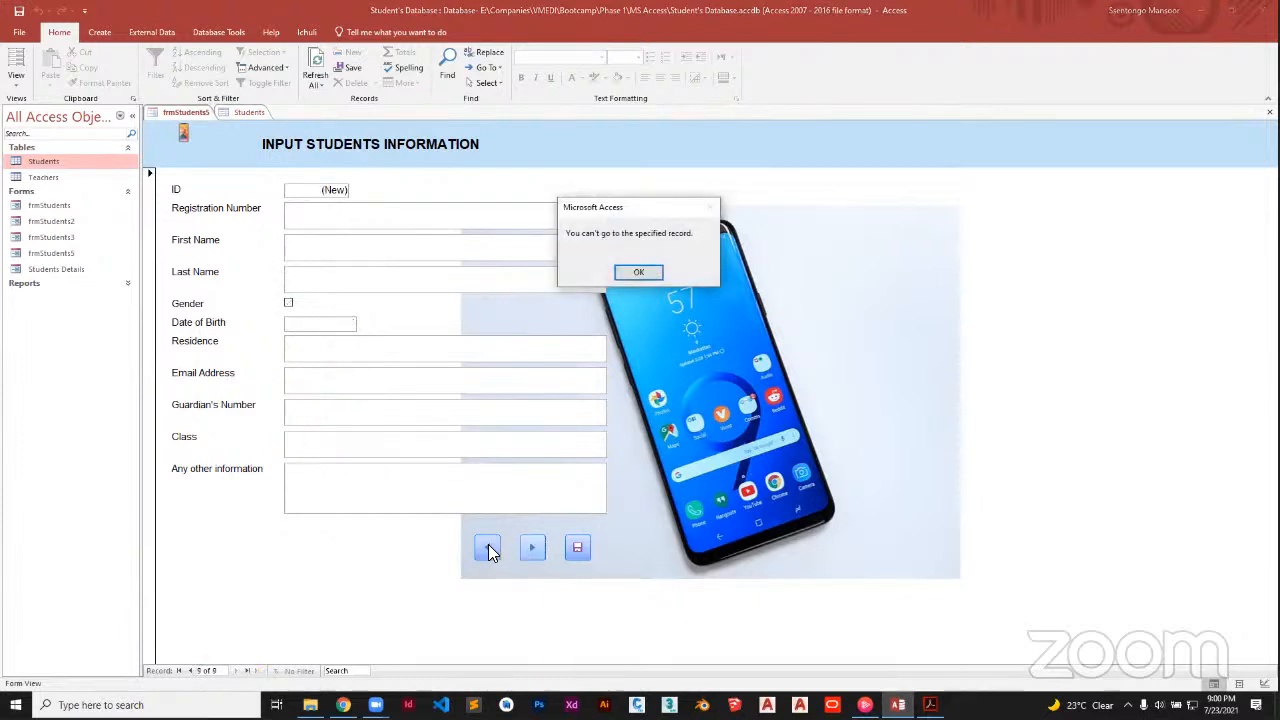
click(640, 273)
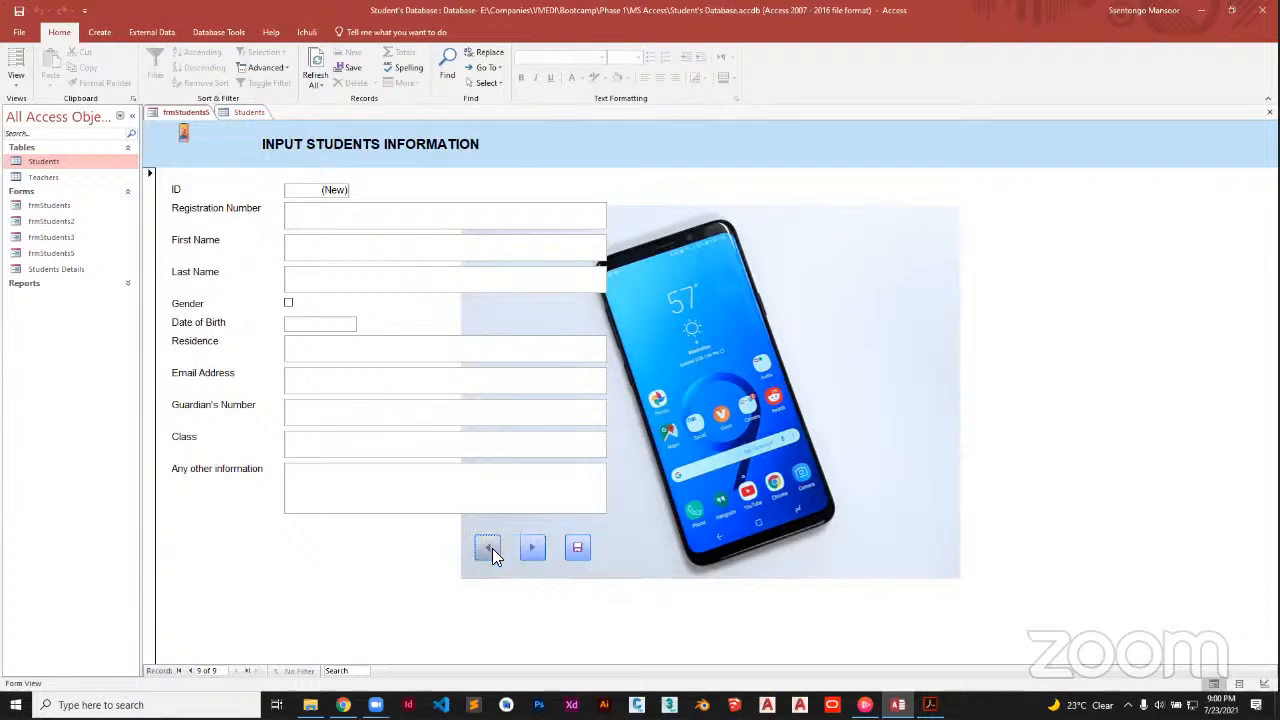
Step back through the records, then forward onto a blank new record
click(490, 548)
click(490, 548)
click(490, 548)
click(490, 548)
click(490, 548)
click(490, 548)
click(490, 548)
click(490, 548)
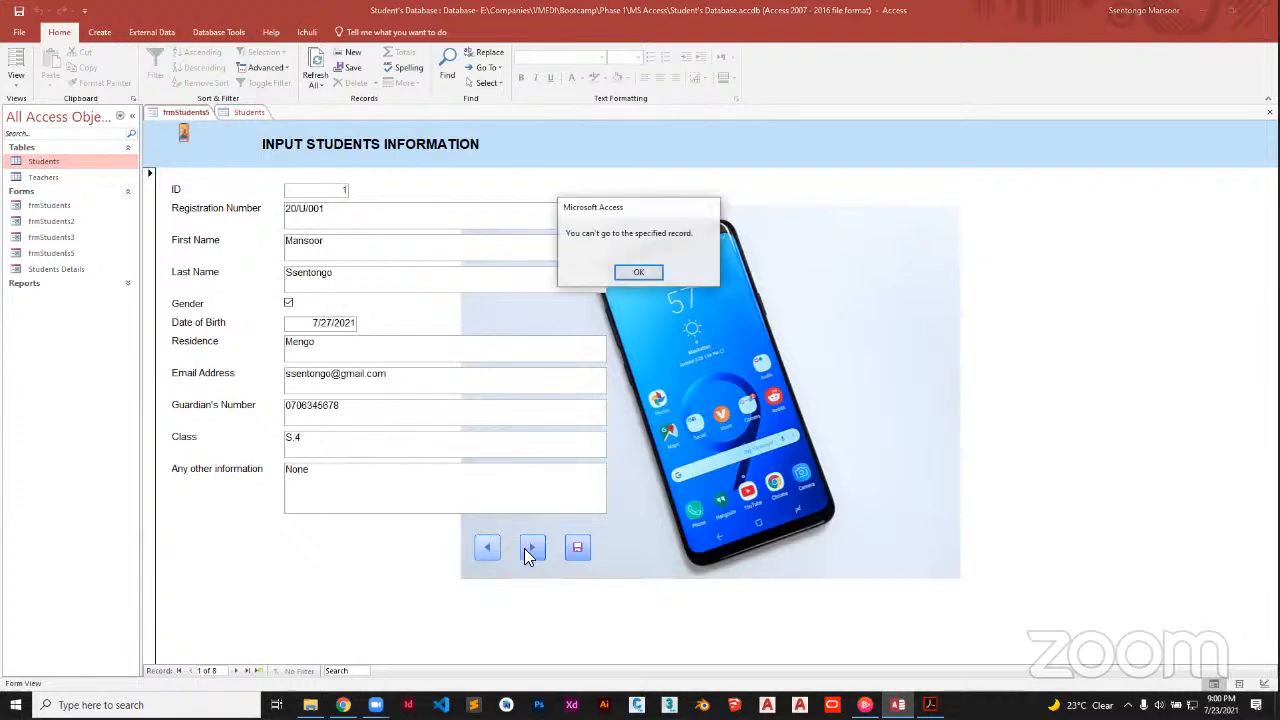
click(632, 273)
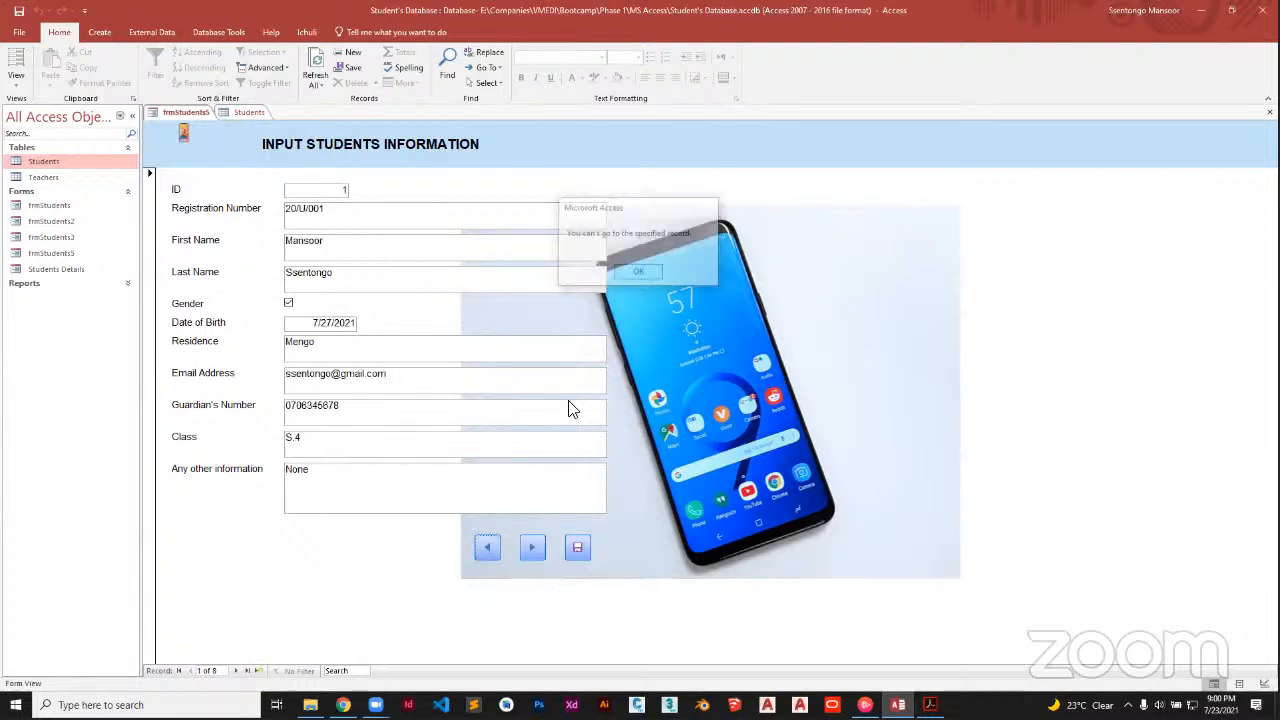
click(540, 548)
click(540, 548)
click(540, 548)
click(540, 548)
click(540, 548)
click(540, 548)
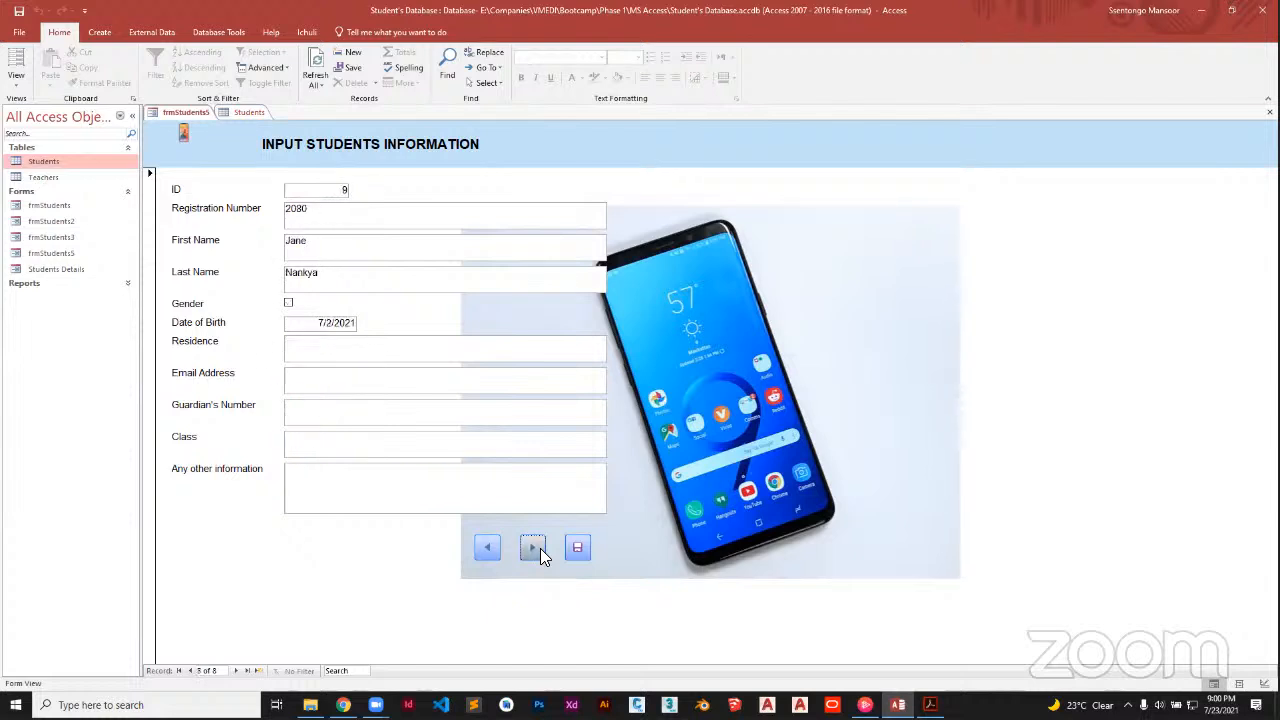
click(540, 548)
click(338, 228)
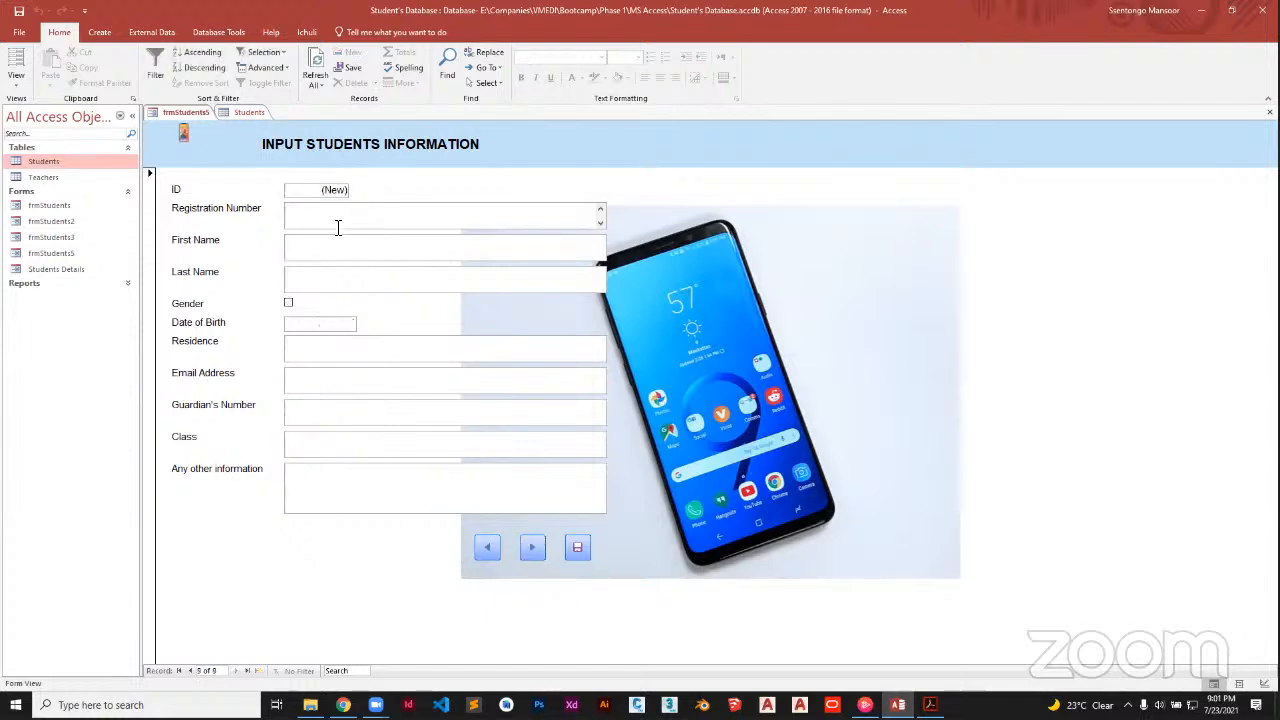
Enter registration number 2002, save, and check the Students table before returning to the form
text(2002)
click(577, 547)
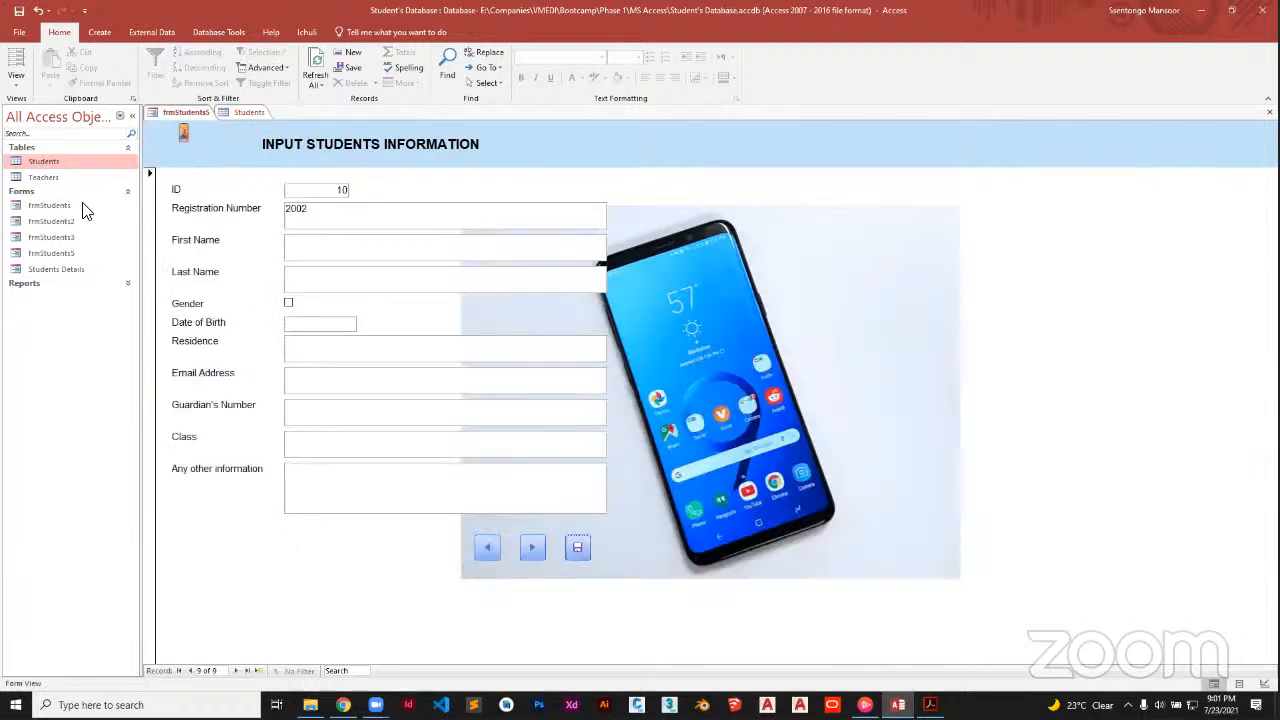
double_click(53, 165)
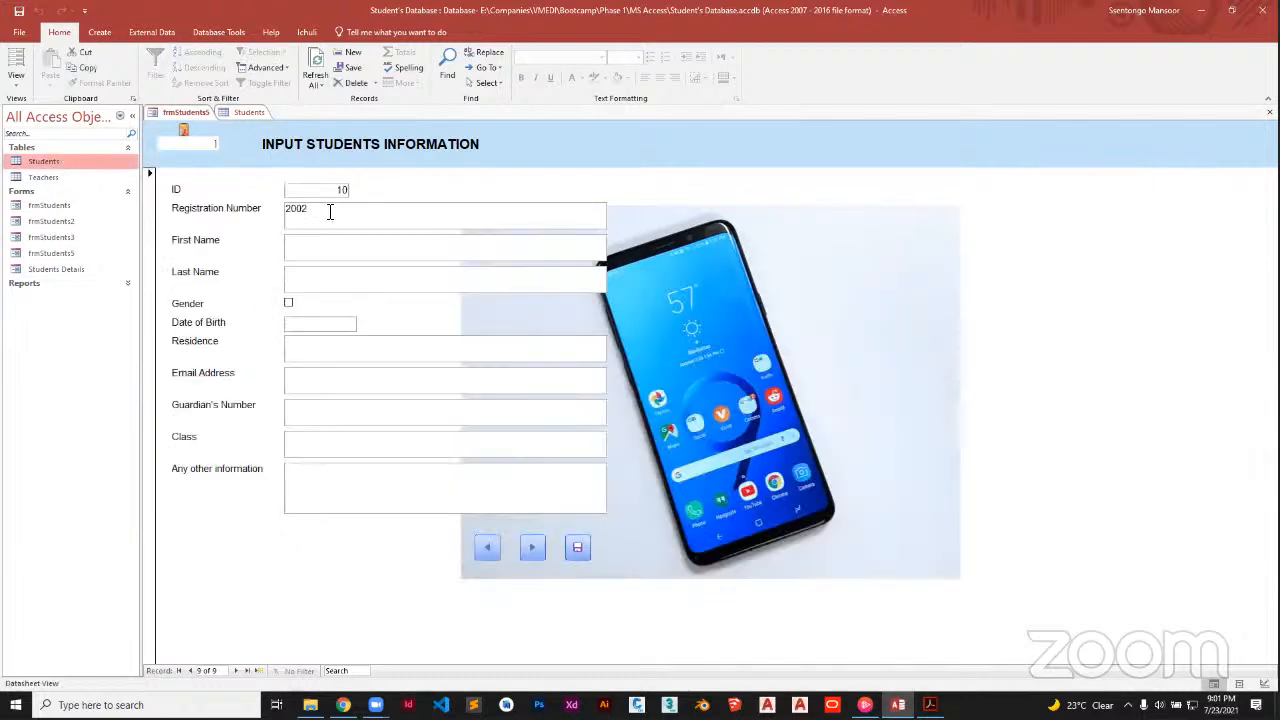
click(190, 114)
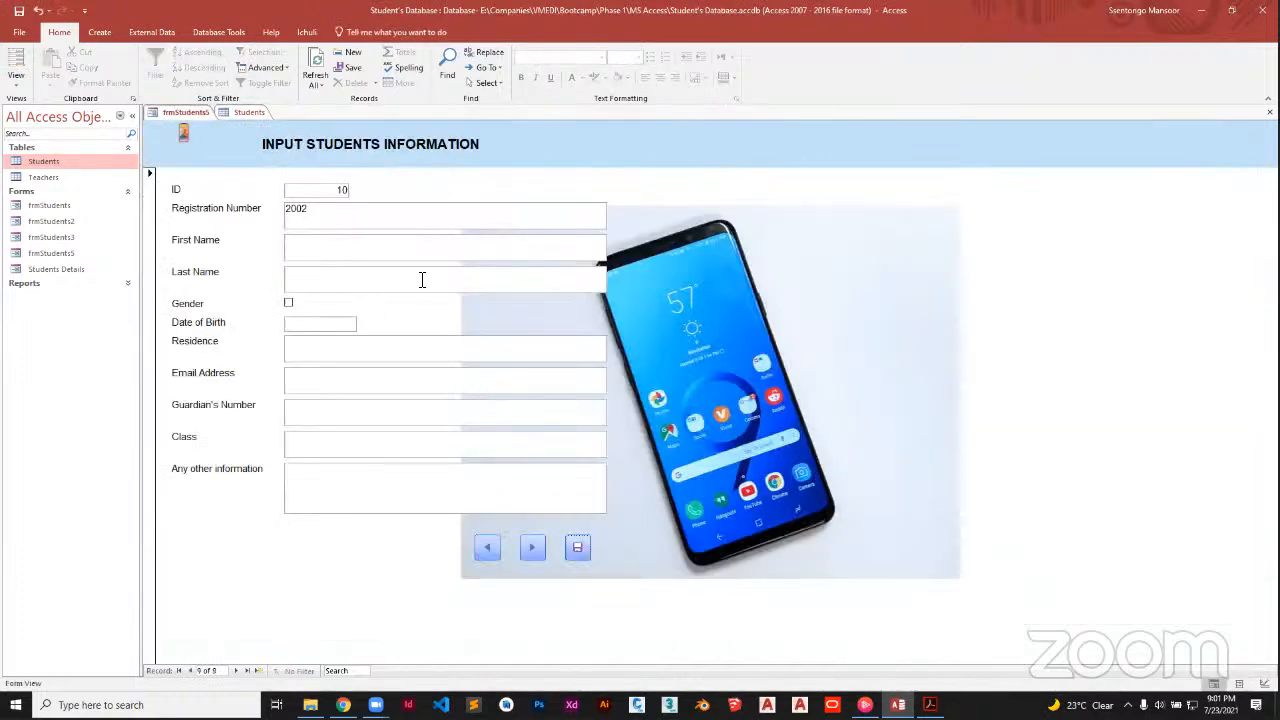
Add the student's first name, tick Gender, set birth date 7/31/2021, and save
click(332, 248)
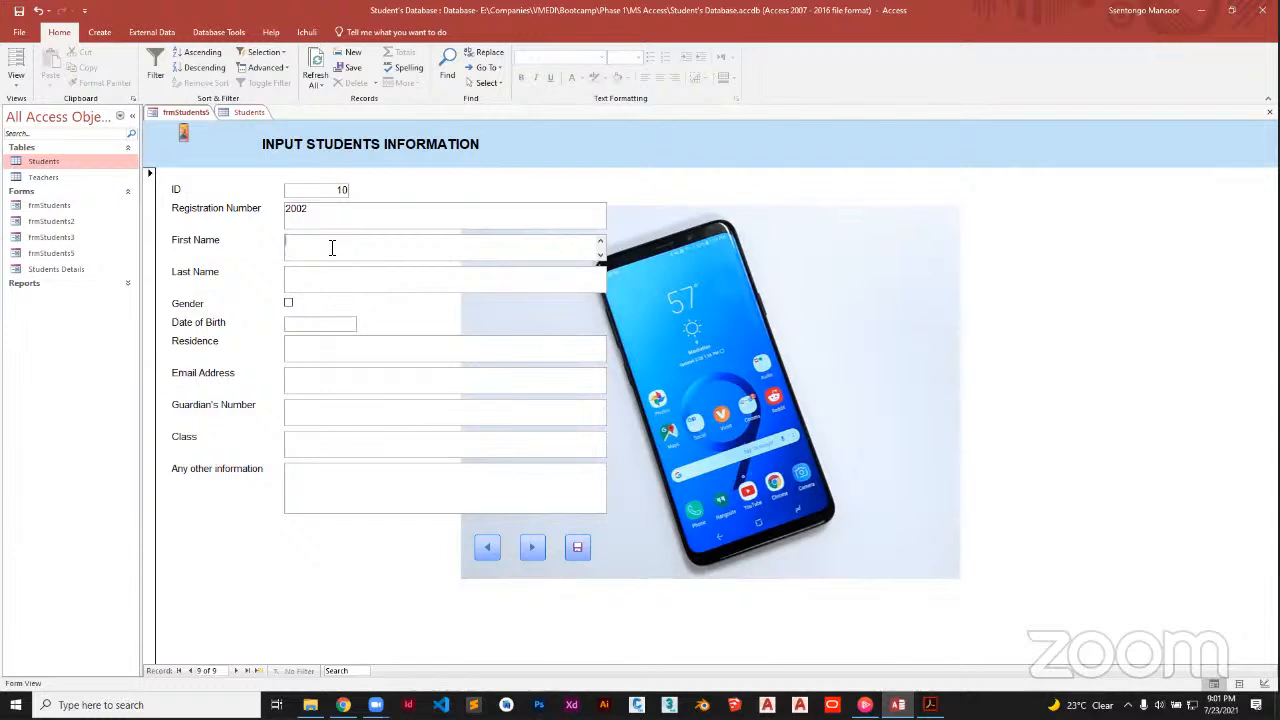
click(288, 303)
click(312, 323)
click(363, 322)
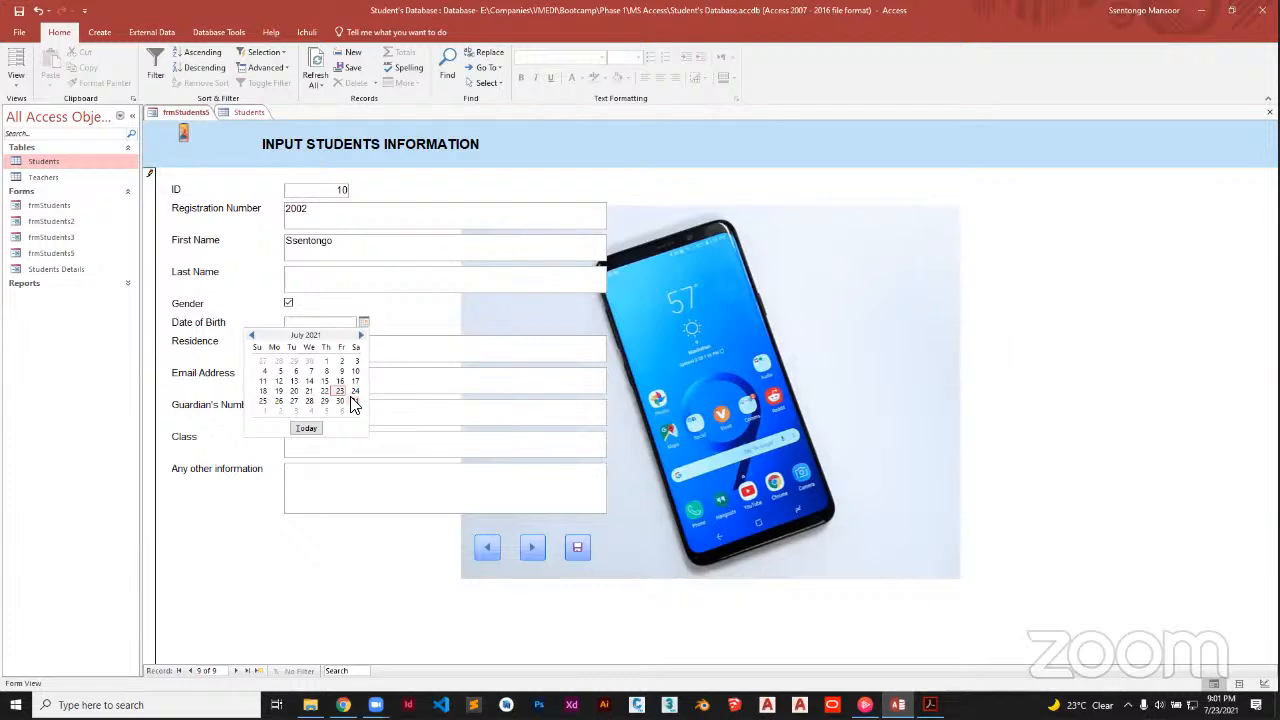
click(353, 401)
click(579, 546)
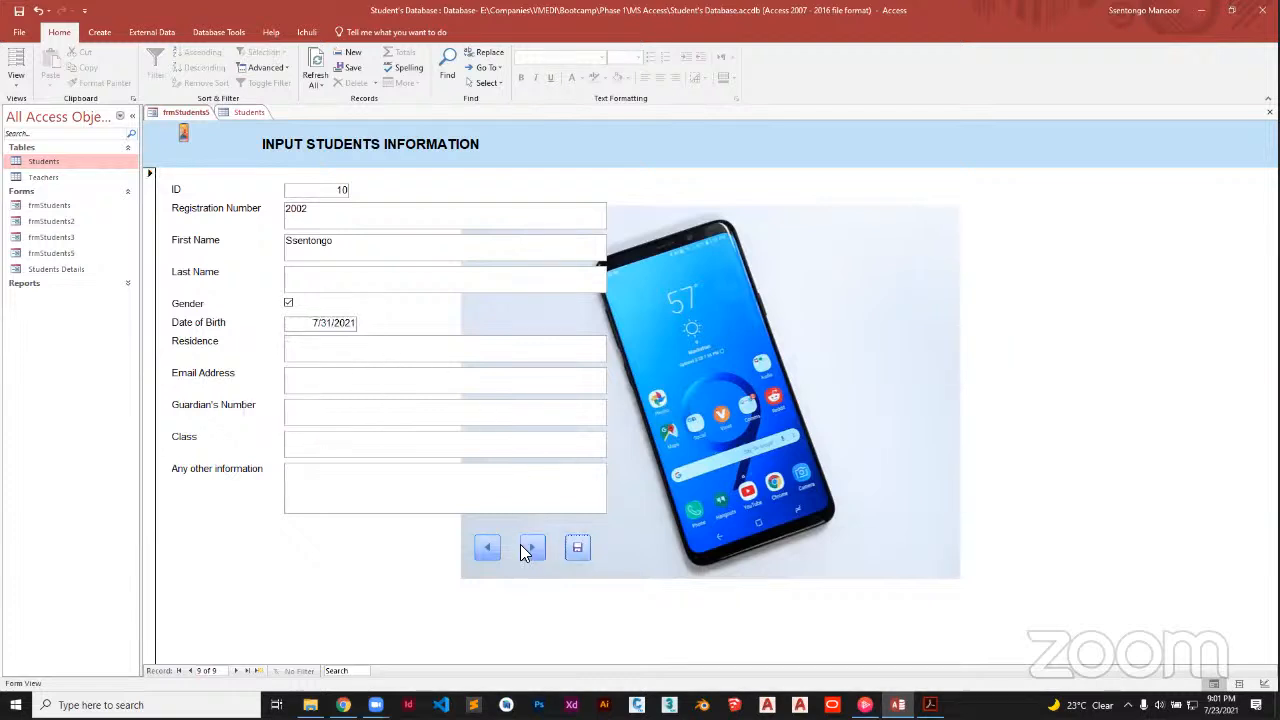
Step between records with the arrow buttons, then reopen the Students table
click(530, 548)
click(496, 548)
click(496, 548)
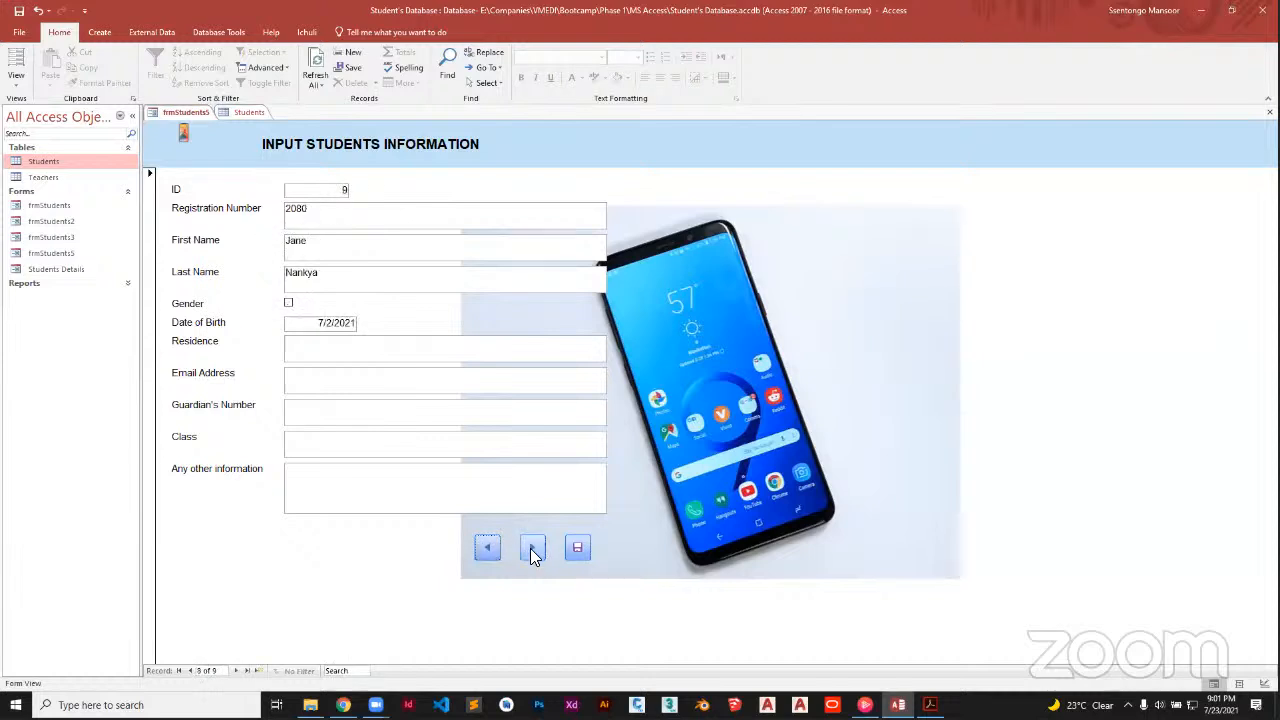
click(531, 548)
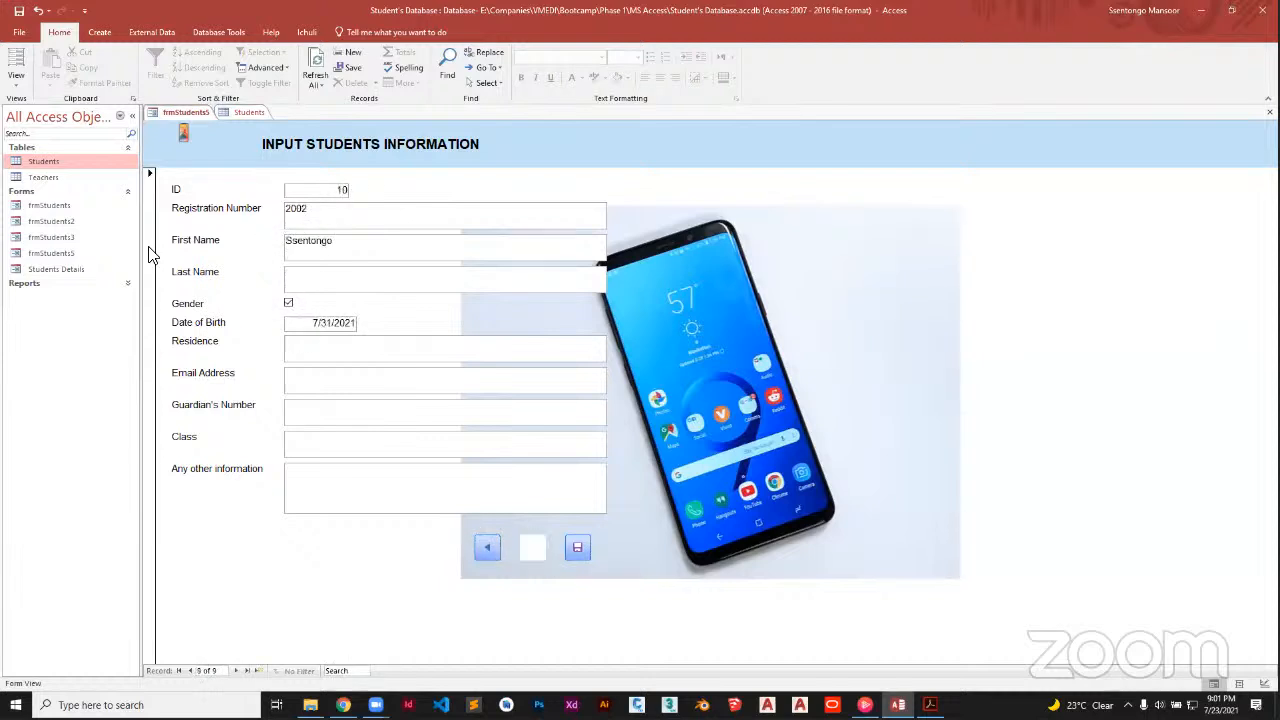
double_click(42, 162)
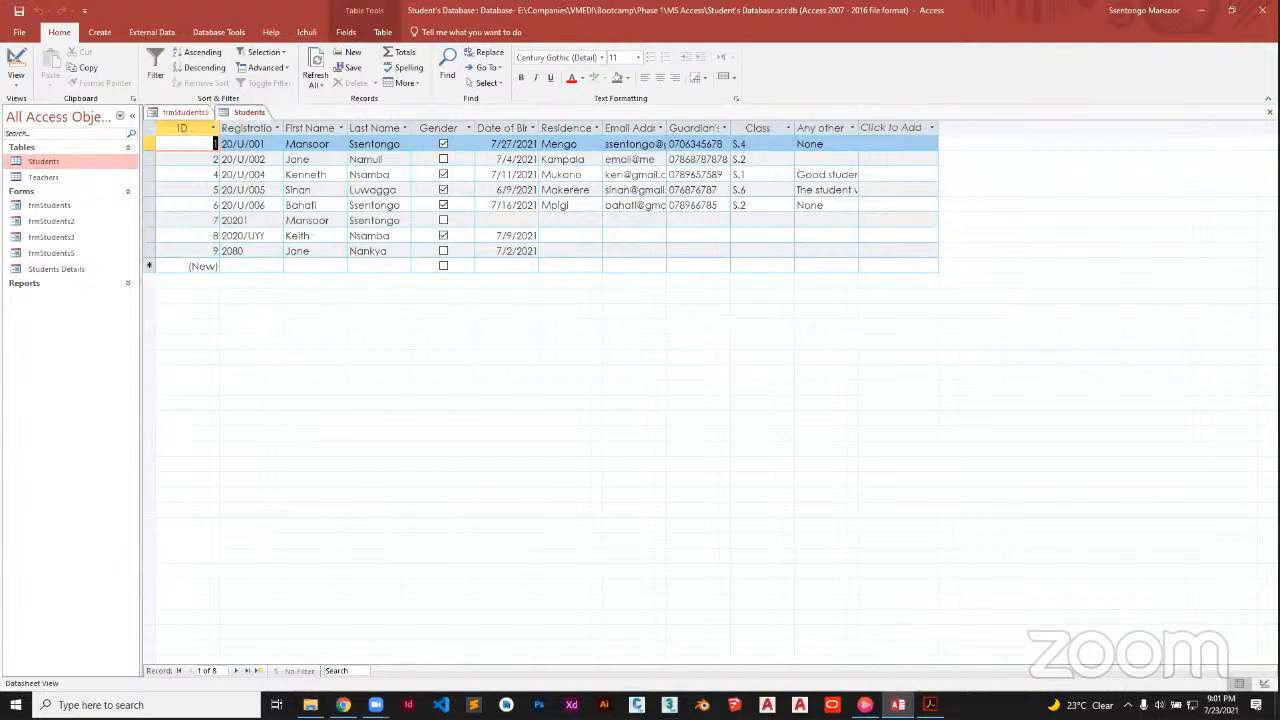
Close the Students datasheet and the frmStudents5 form, then reopen the Students table
click(1270, 112)
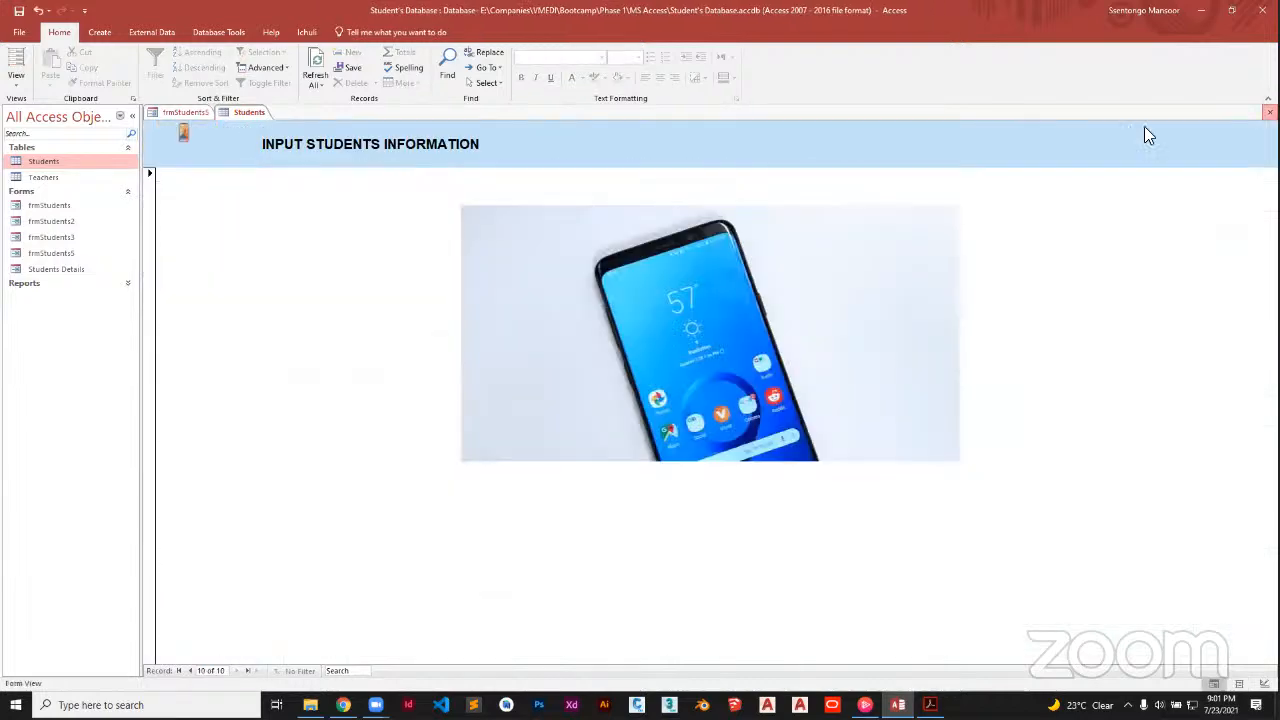
click(1270, 112)
double_click(36, 160)
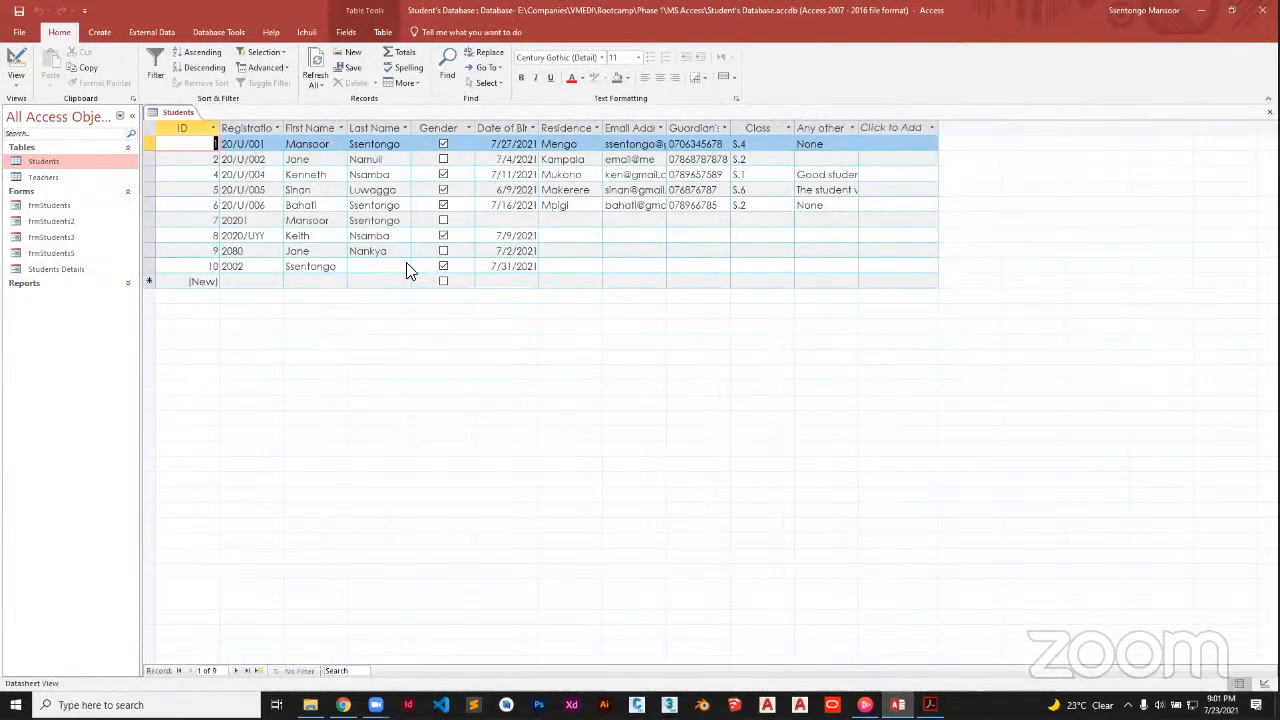
Select record 10 (registration 2002) in the table, then select frmStudents5 among the forms
click(230, 280)
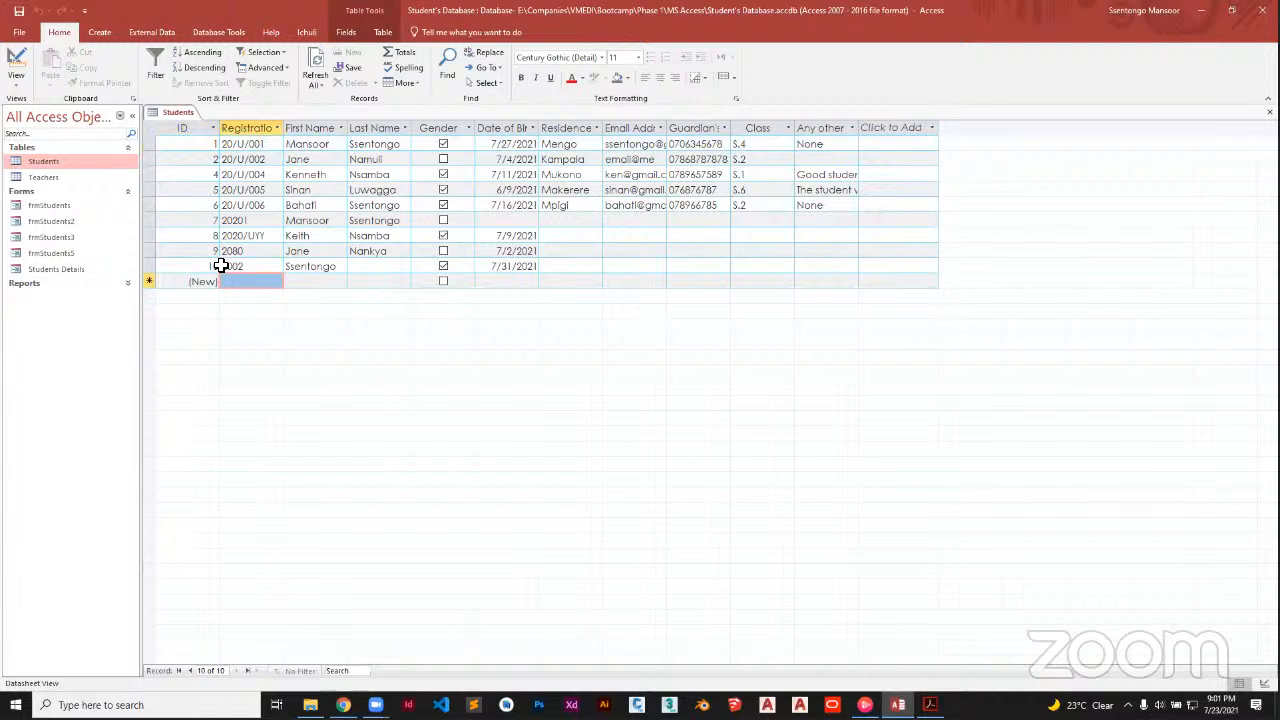
click(218, 266)
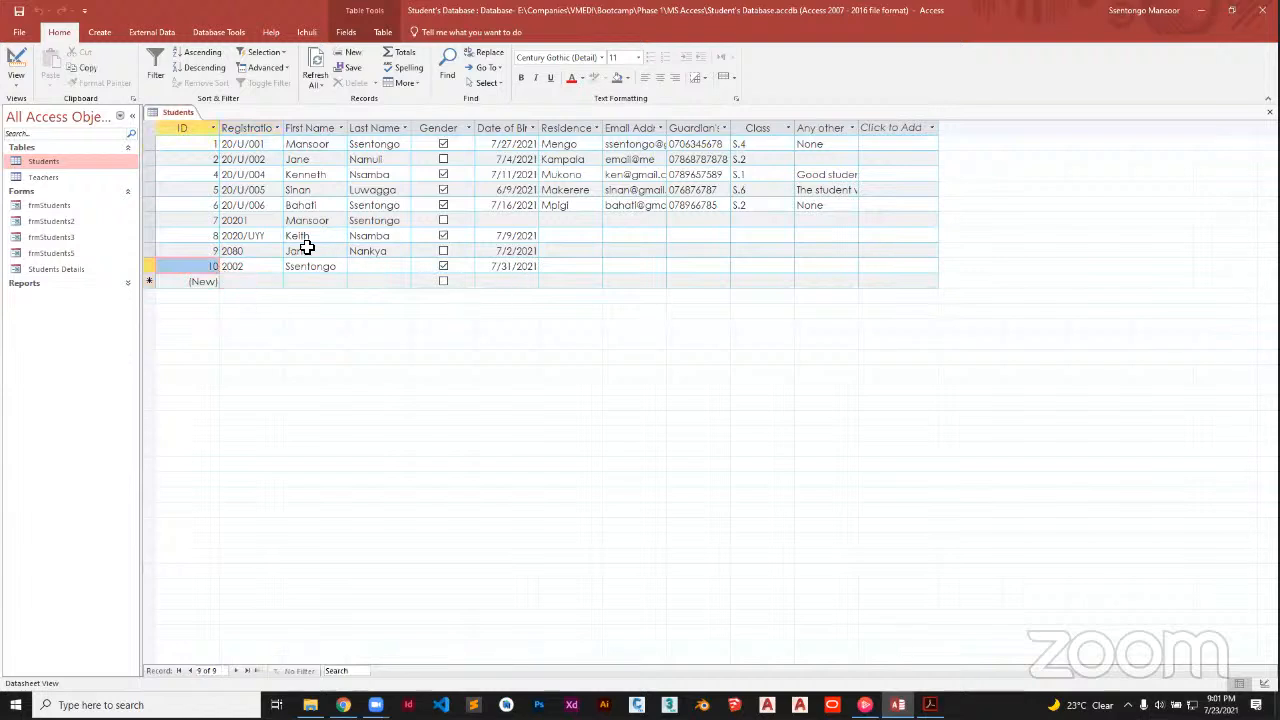
click(78, 208)
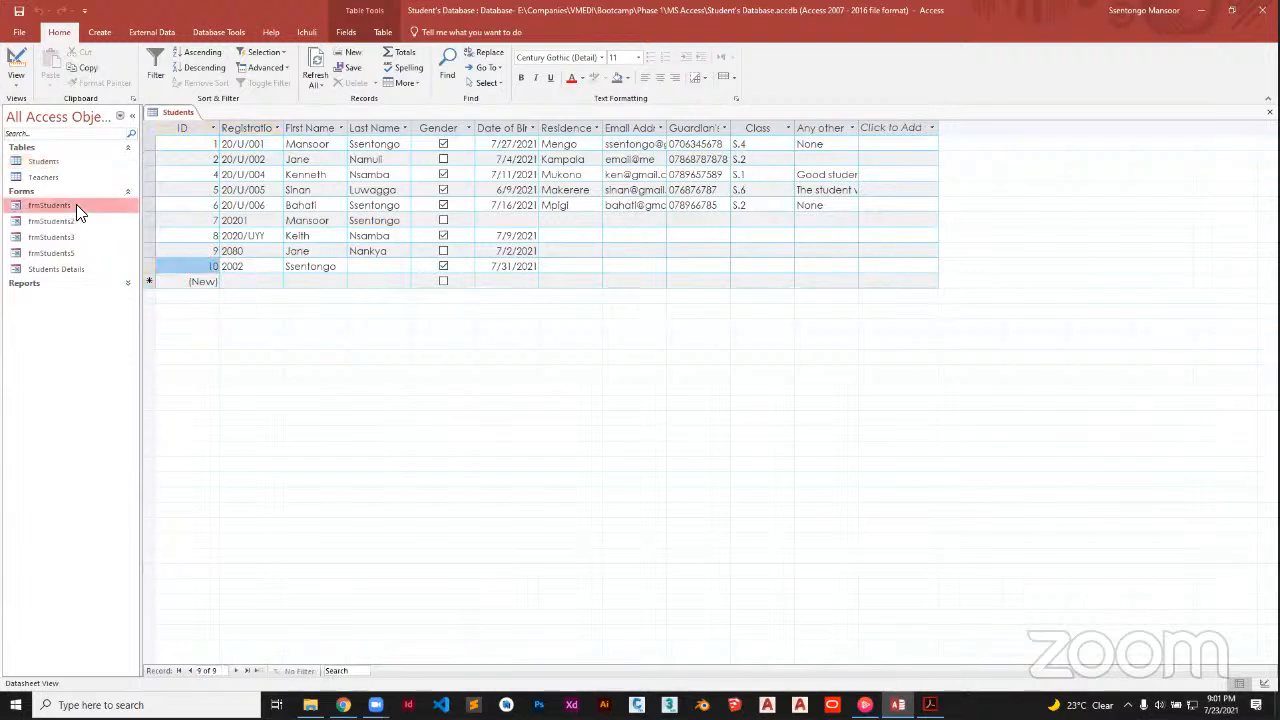
click(58, 253)
Reopen frmStudents5 and place focus in the Registration Number and First Name fields
double_click(58, 252)
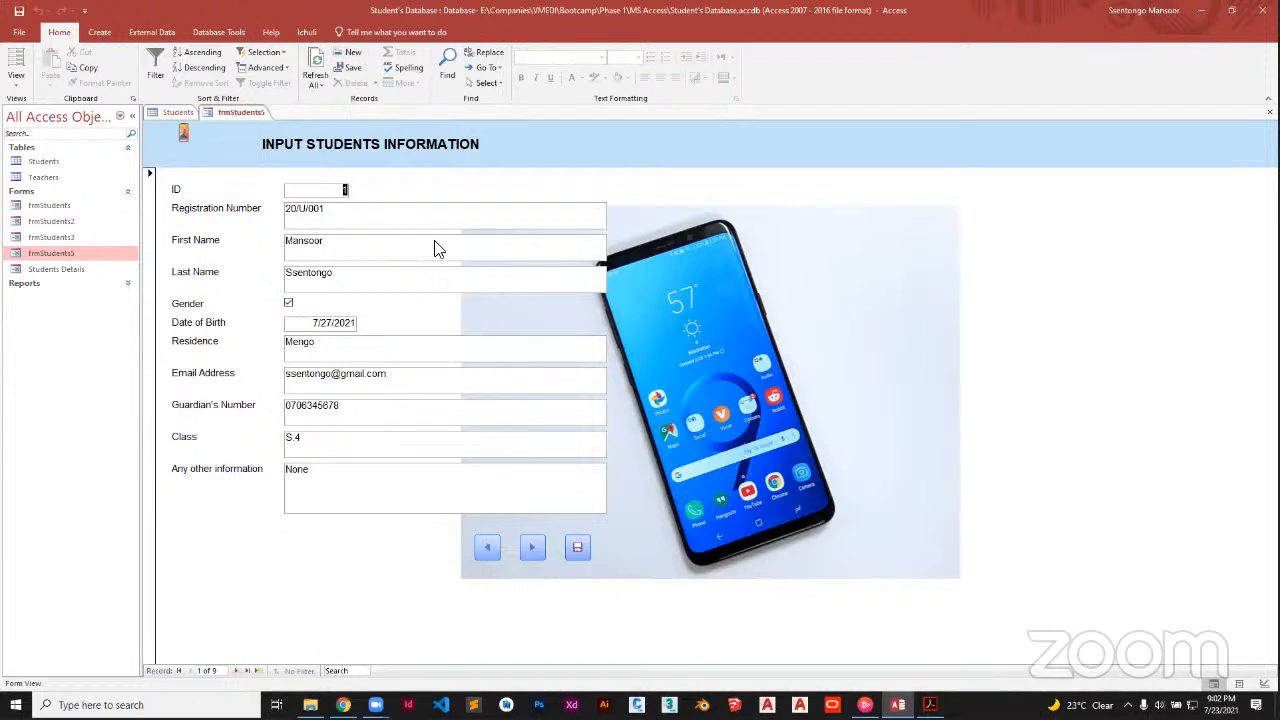
click(356, 221)
click(354, 258)
Page forward with the Next button to record 8 of 9, registration 2080
click(532, 548)
click(532, 548)
click(532, 548)
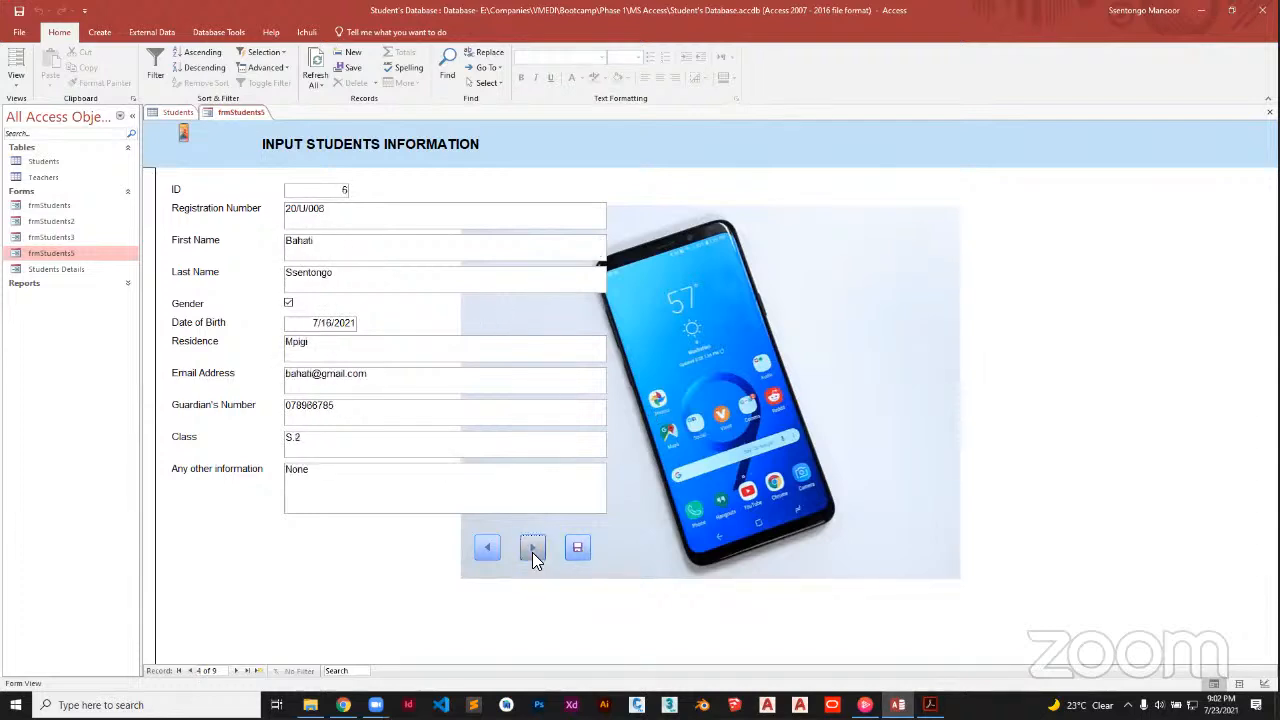
click(532, 548)
click(532, 548)
click(532, 548)
click(532, 550)
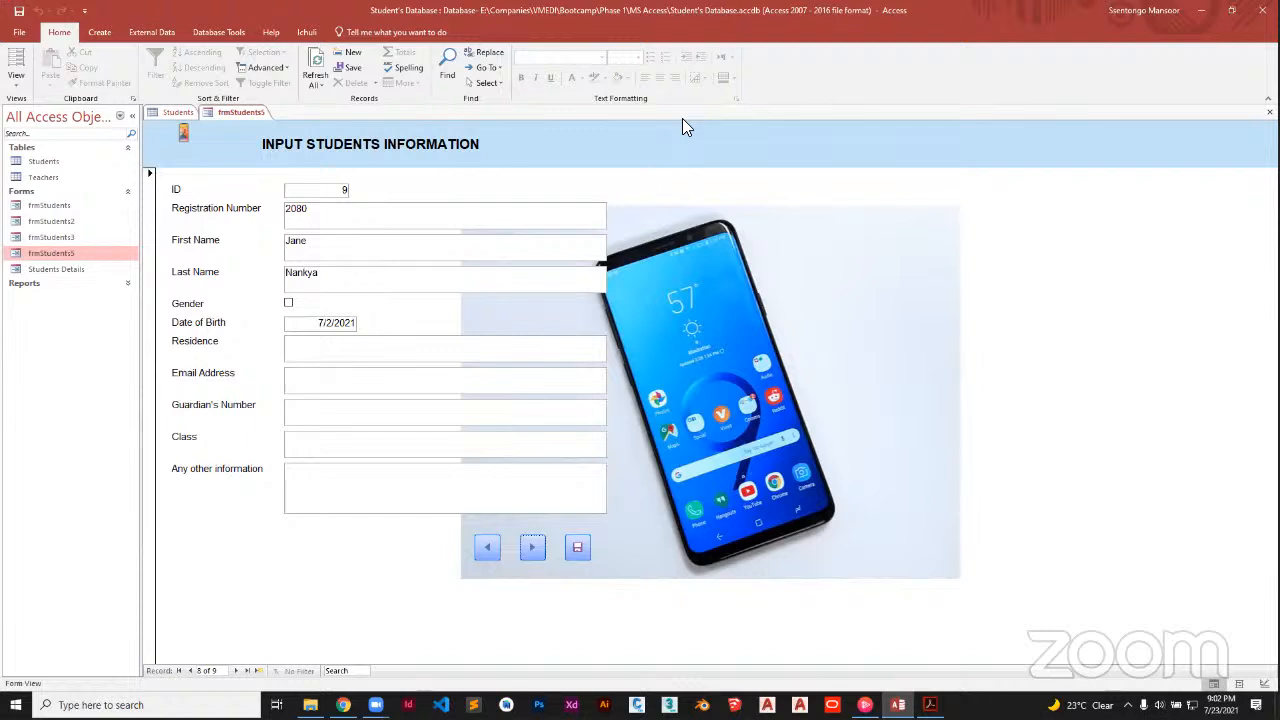
click(854, 295)
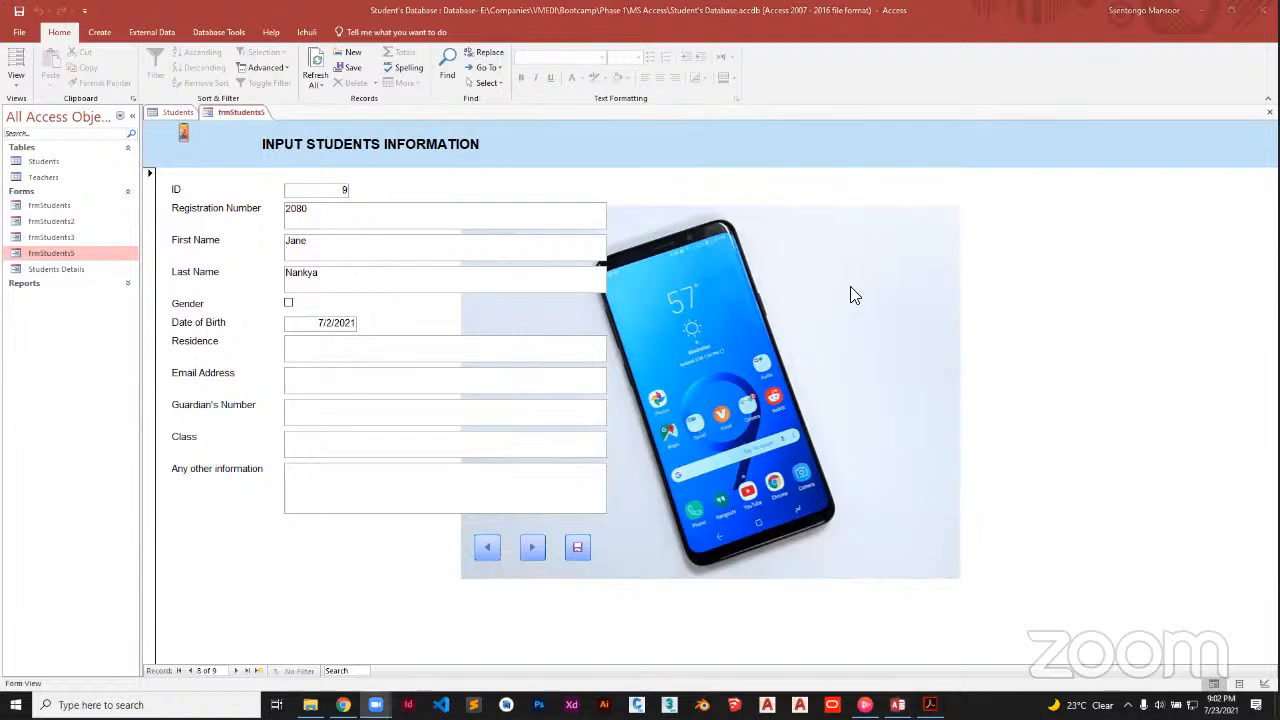